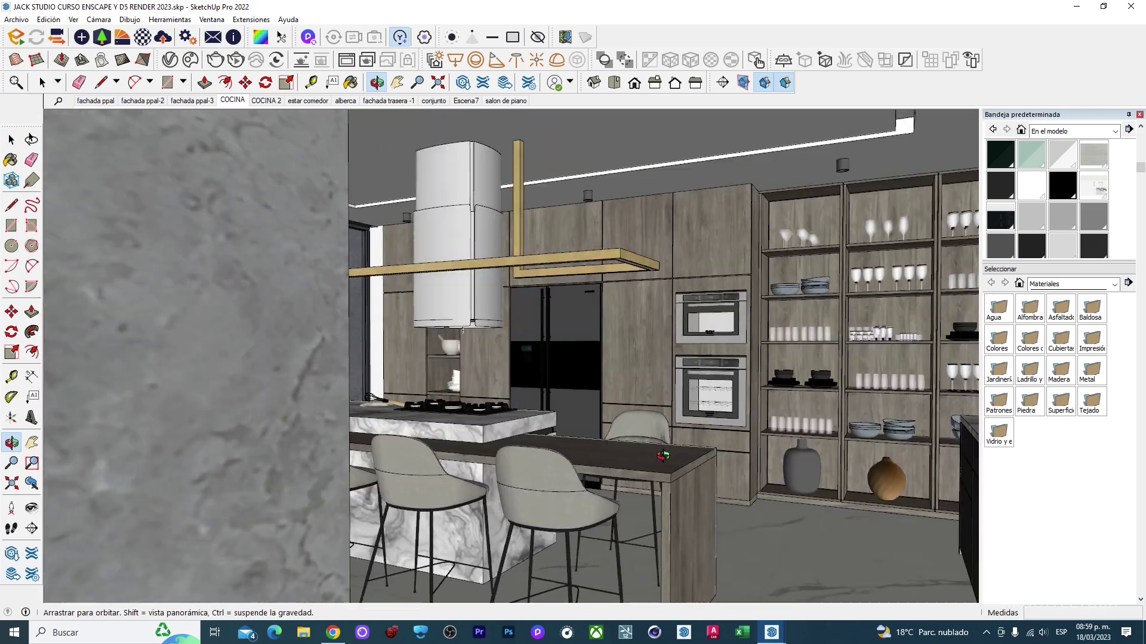
Orbit around the kitchen and hide the glass partition using Ocultar.
drag(663, 456, 611, 442)
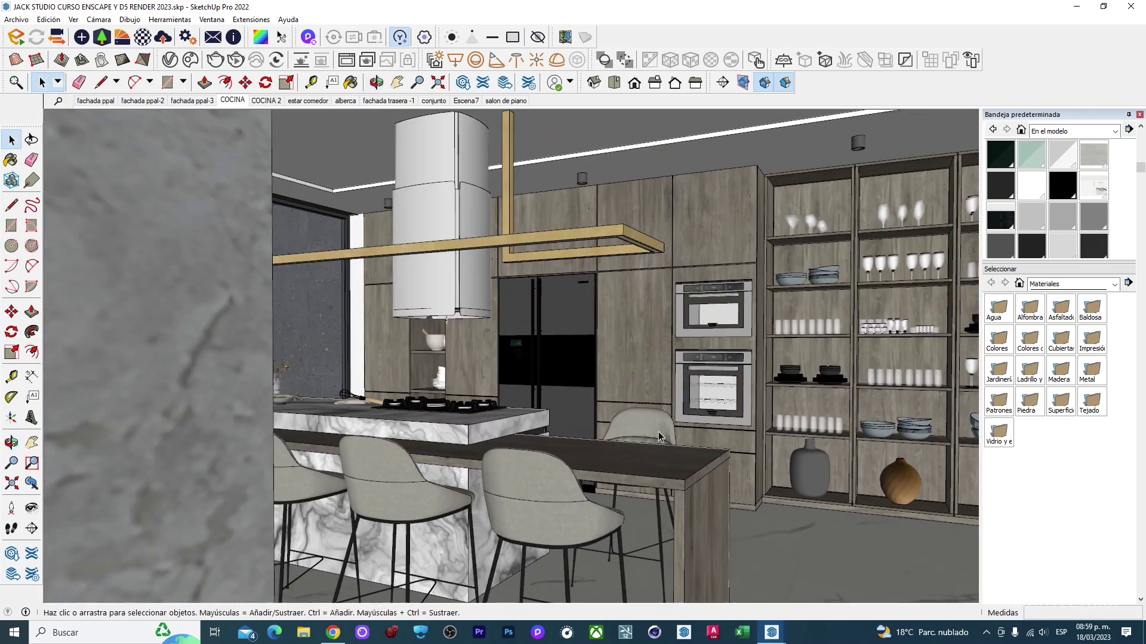
key(space)
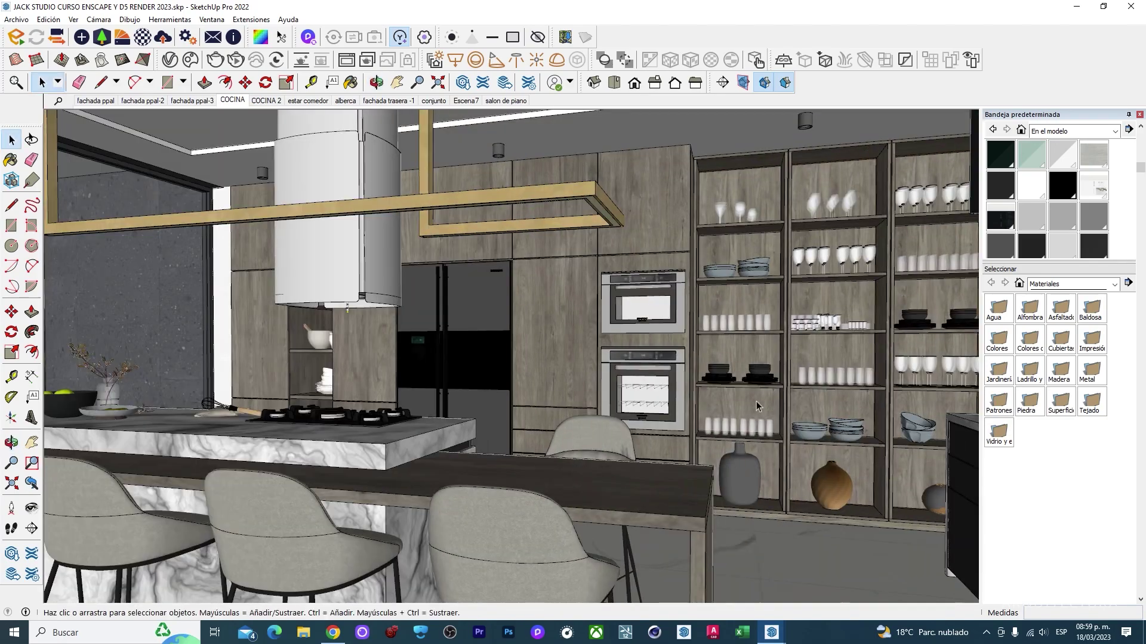
mouse_move(611, 443)
middle_down()
mouse_move(784, 431)
mouse_move(617, 409)
middle_up()
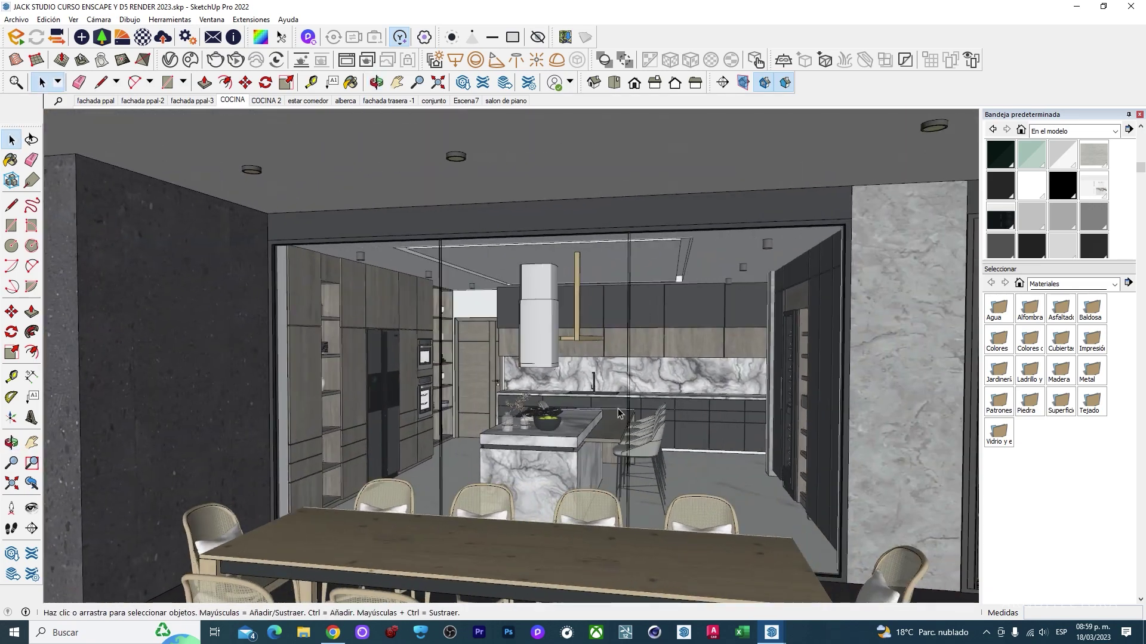
click(578, 397)
right_click(577, 395)
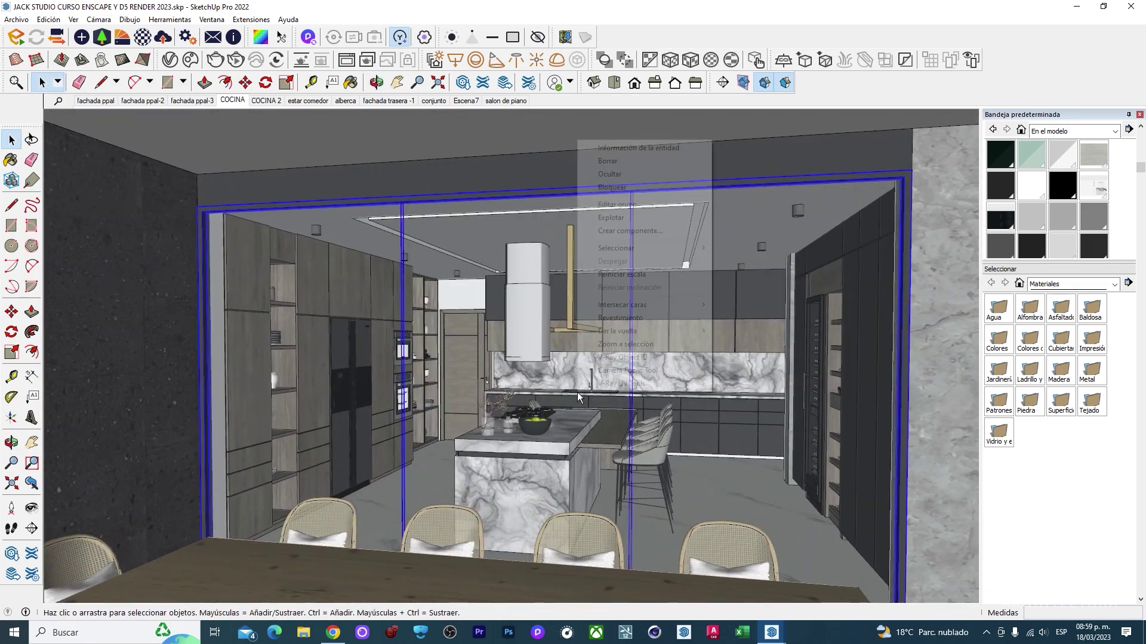
click(621, 197)
Orbit and zoom toward the kitchen island, shelving wall and ovens.
mouse_move(567, 393)
middle_down()
mouse_move(588, 395)
mouse_move(576, 477)
mouse_move(575, 456)
mouse_move(521, 443)
mouse_move(486, 450)
middle_up()
scroll(574, 456, down, 3)
scroll(575, 456, down, 4)
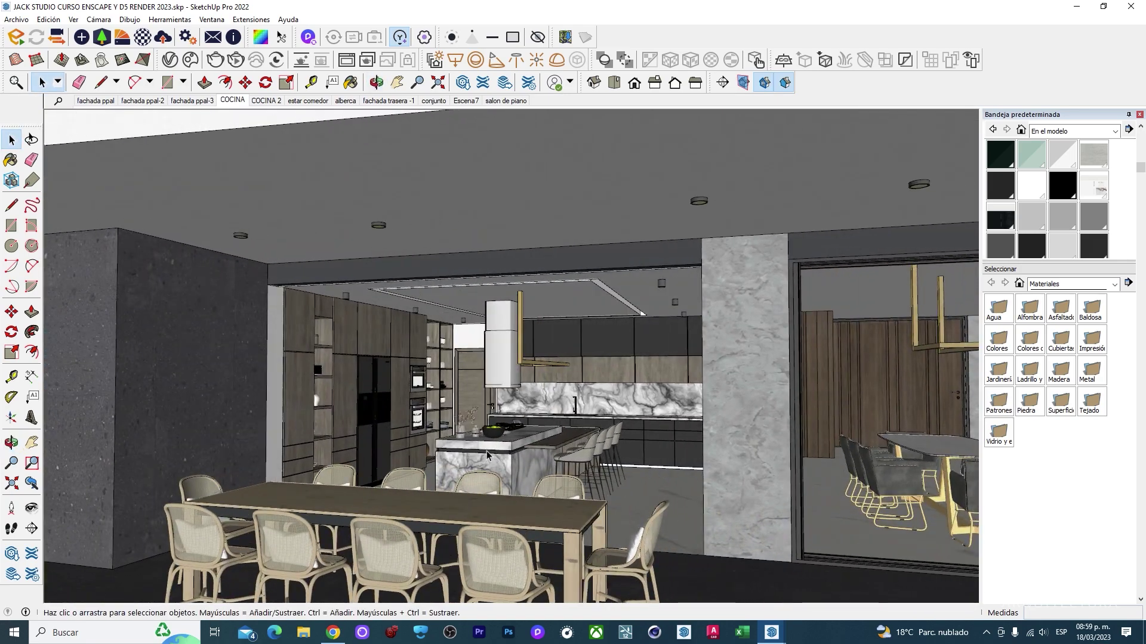
scroll(486, 449, up, 3)
scroll(478, 458, up, 1)
scroll(470, 466, up, 2)
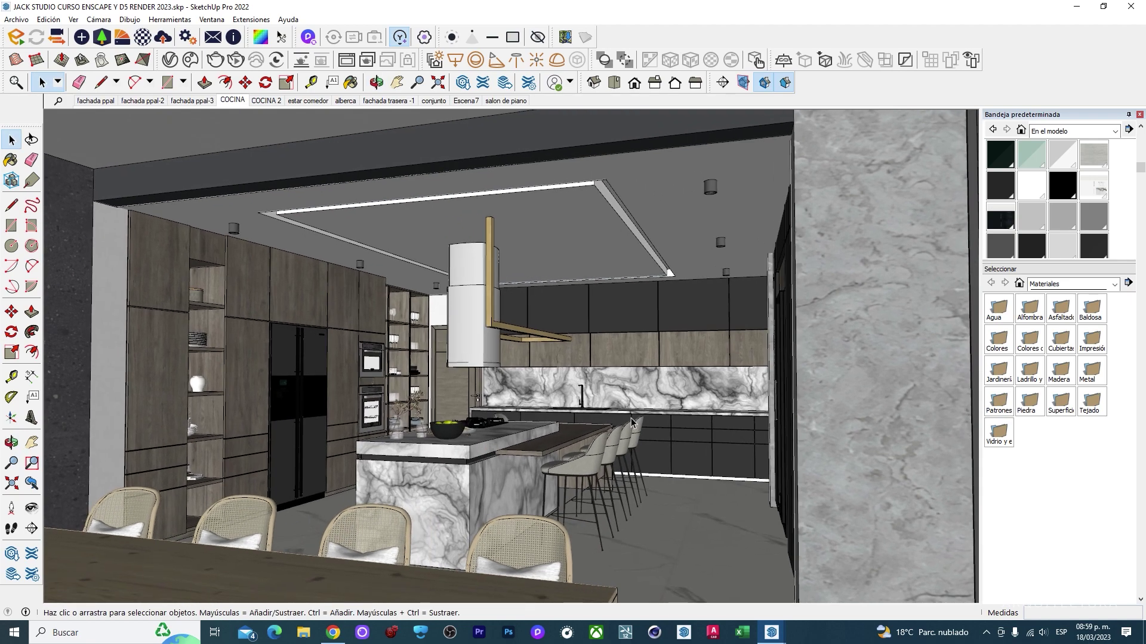
mouse_move(500, 420)
middle_down()
mouse_move(432, 451)
mouse_move(418, 430)
mouse_move(408, 441)
mouse_move(418, 444)
middle_up()
scroll(434, 447, up, 2)
scroll(418, 429, up, 2)
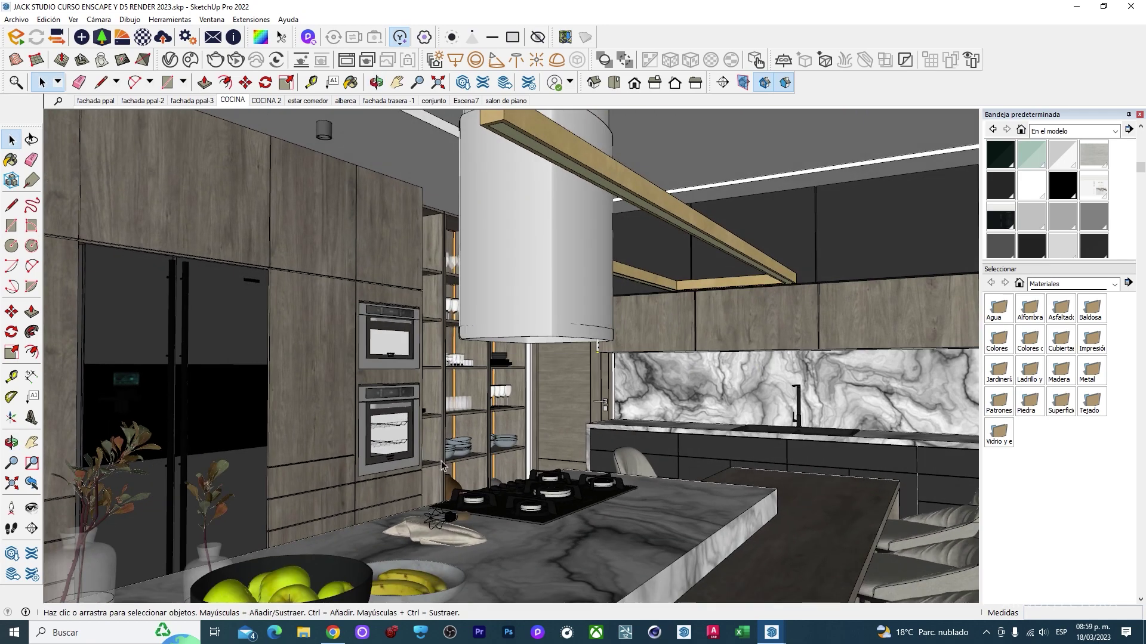
mouse_move(458, 477)
middle_down()
mouse_move(416, 488)
mouse_move(552, 484)
middle_up()
scroll(416, 488, down, 3)
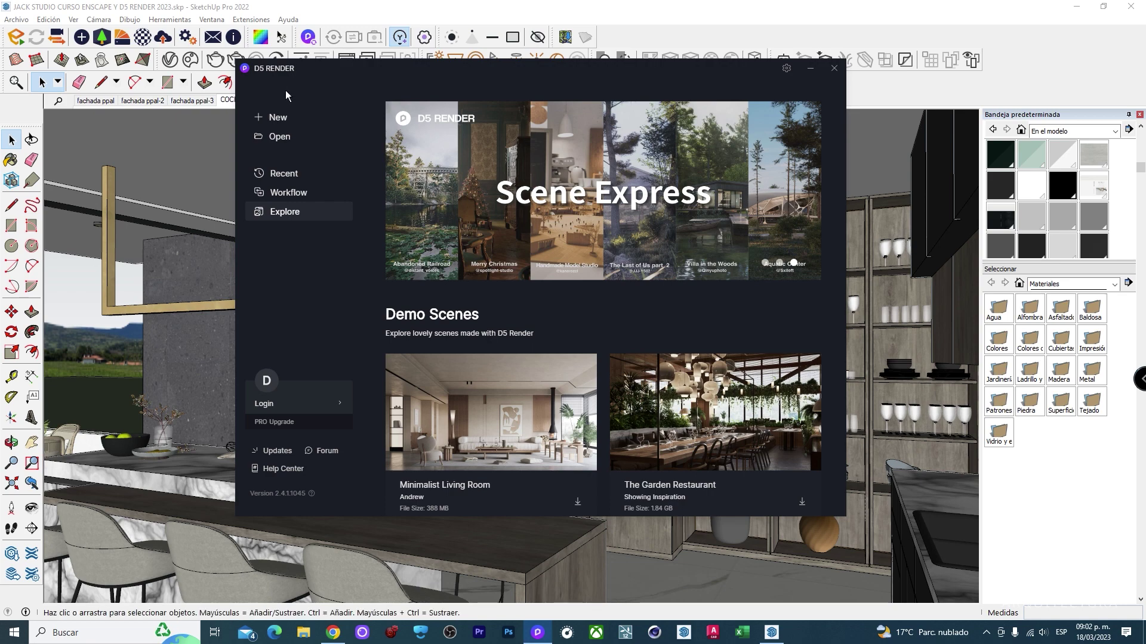
Reposition the D5 Render launcher and open the recent project jst d5 curso 2023.
drag(421, 75, 513, 131)
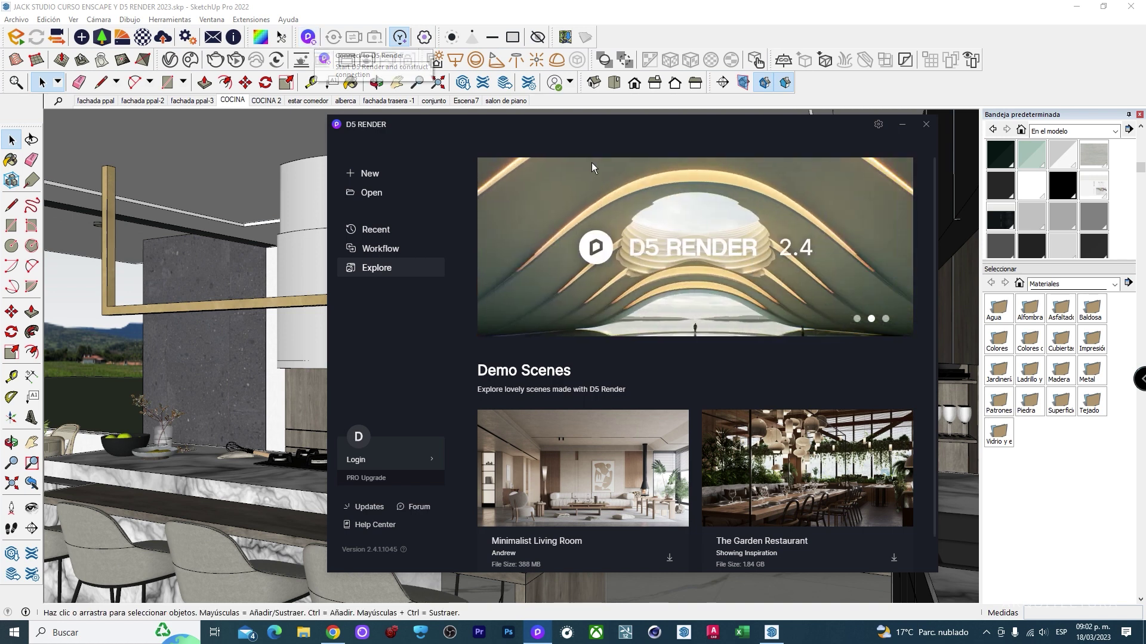
drag(601, 124, 516, 91)
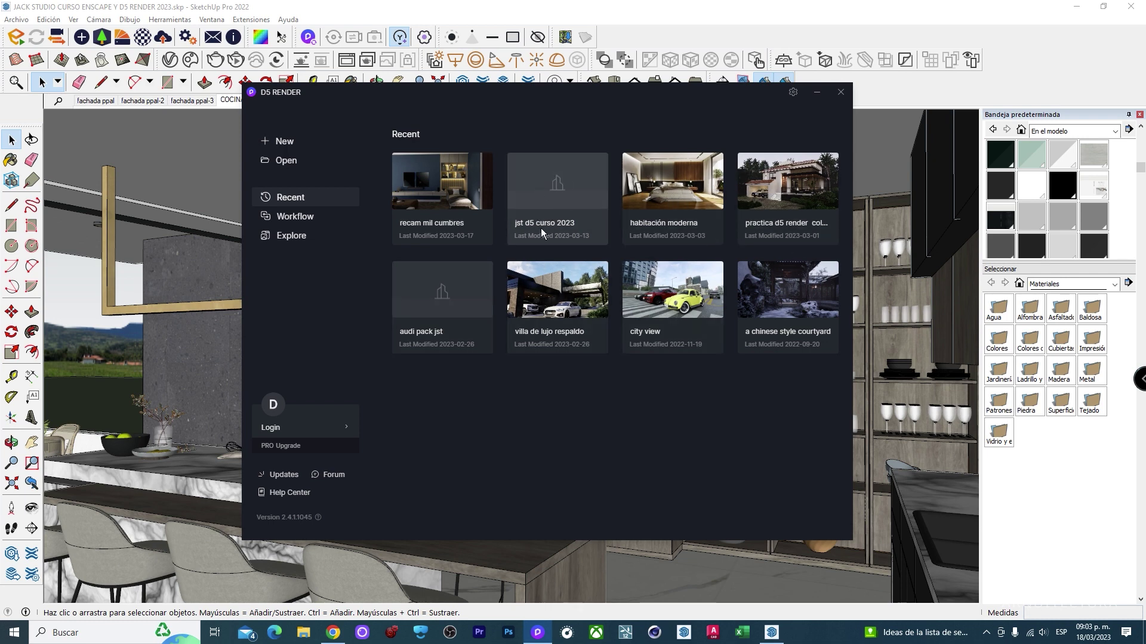
click(550, 181)
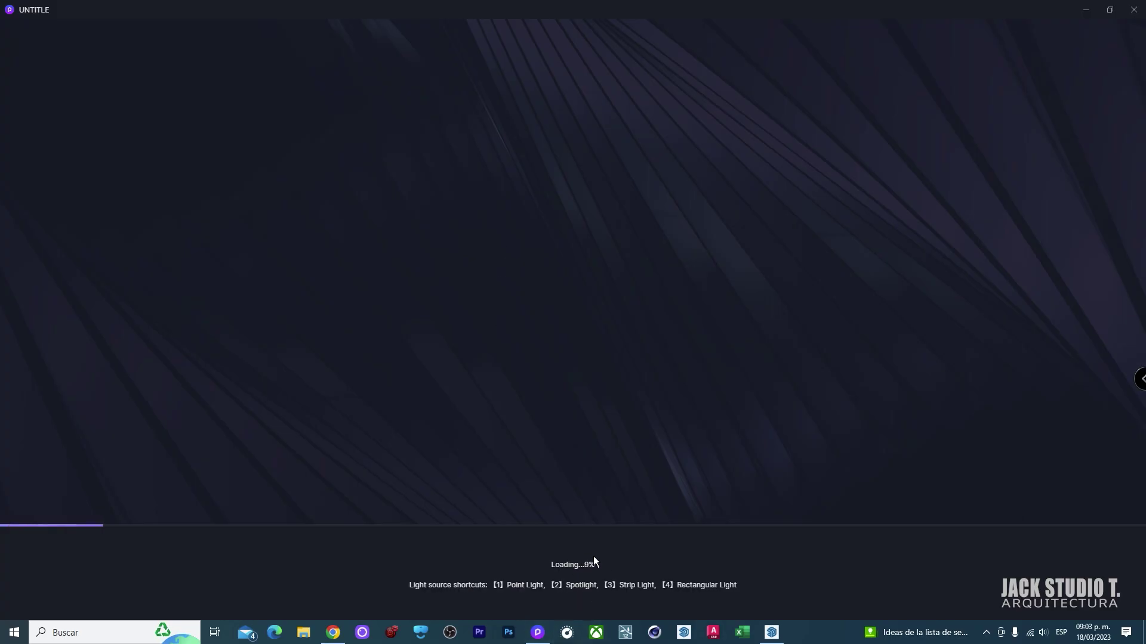
Connect the SketchUp kitchen model to D5 Render.
click(773, 634)
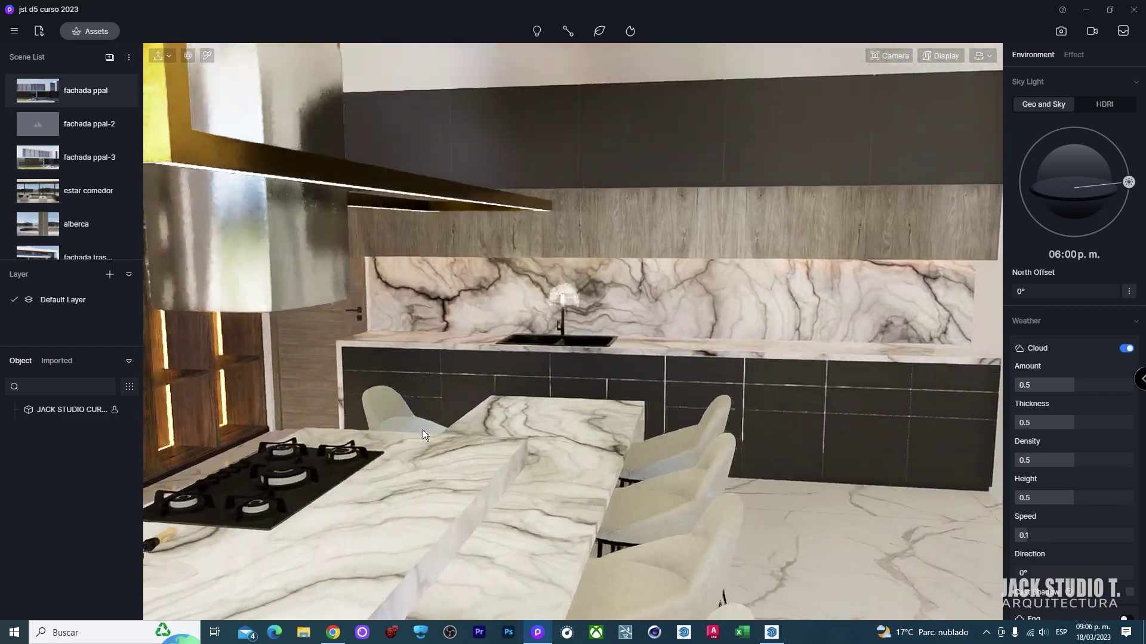
click(772, 632)
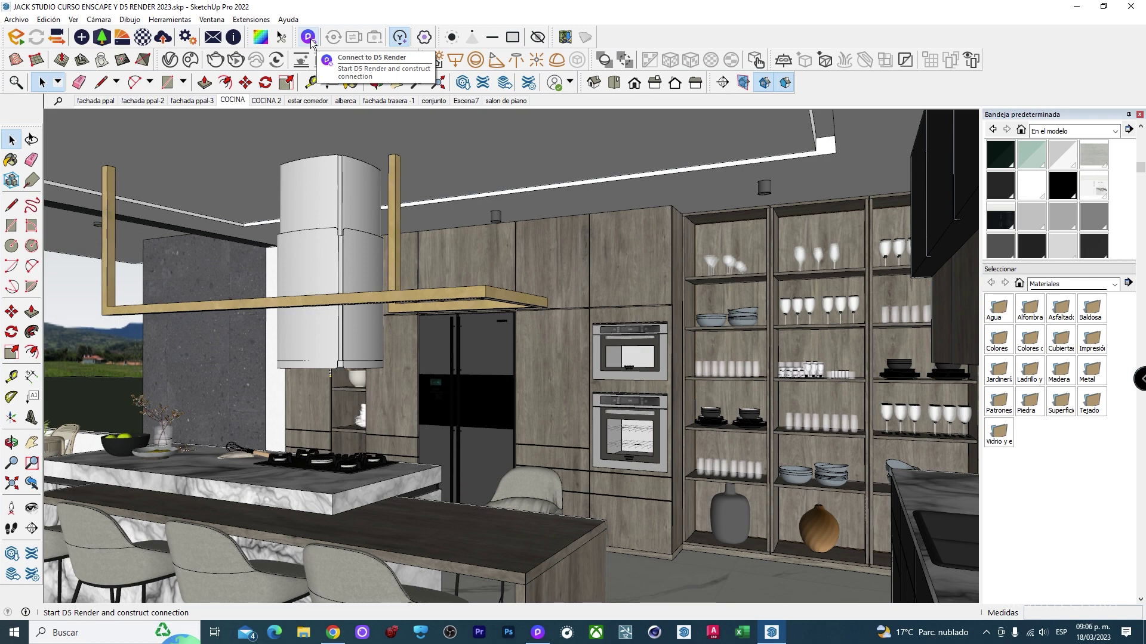
click(310, 39)
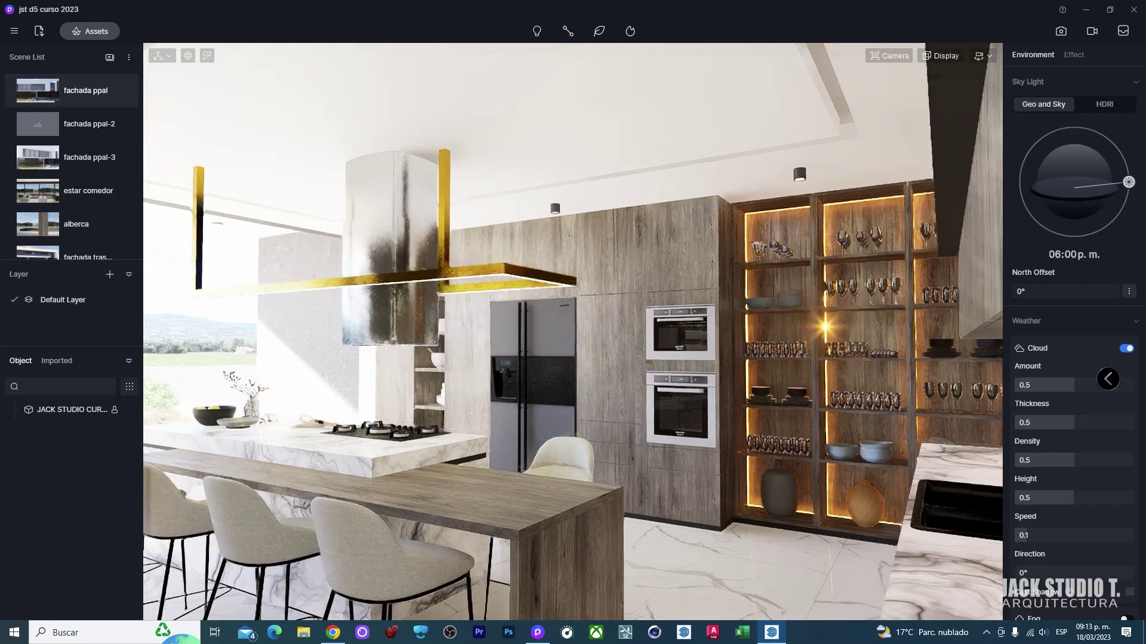
Move the D5 camera forward and left into the kitchen and turn the view left.
key(w)
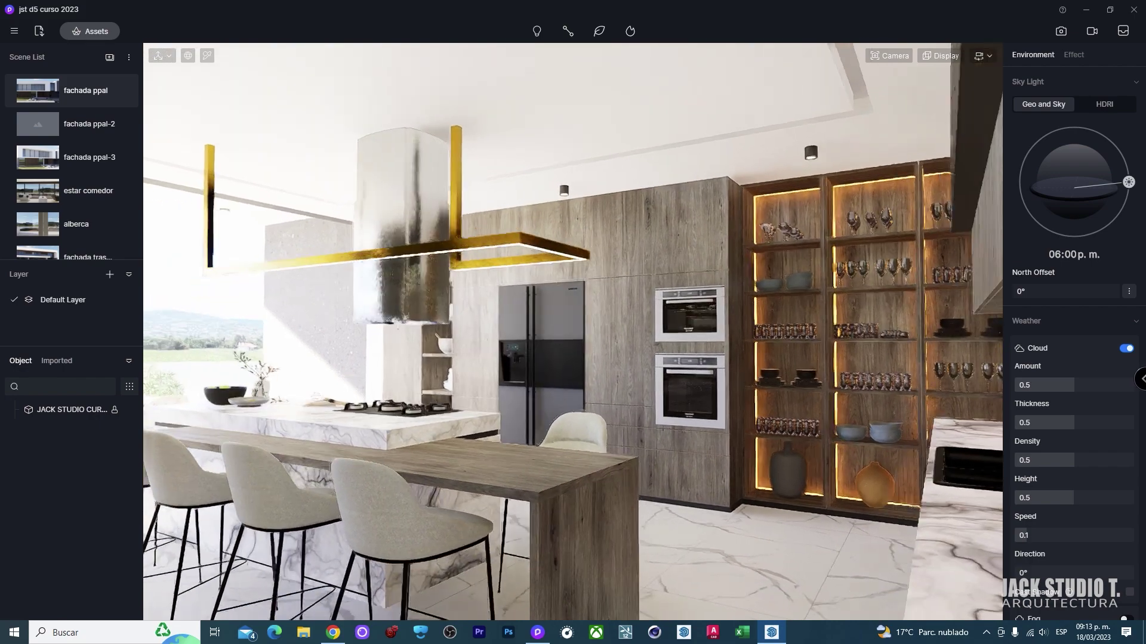
key(a)
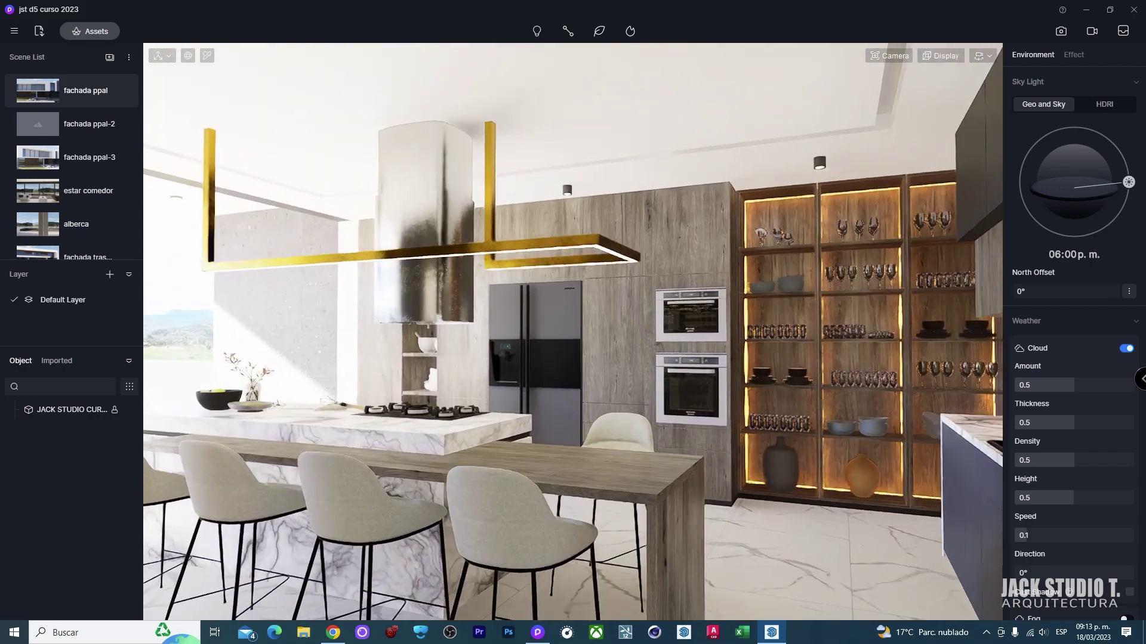
right_drag(720, 428, 528, 426)
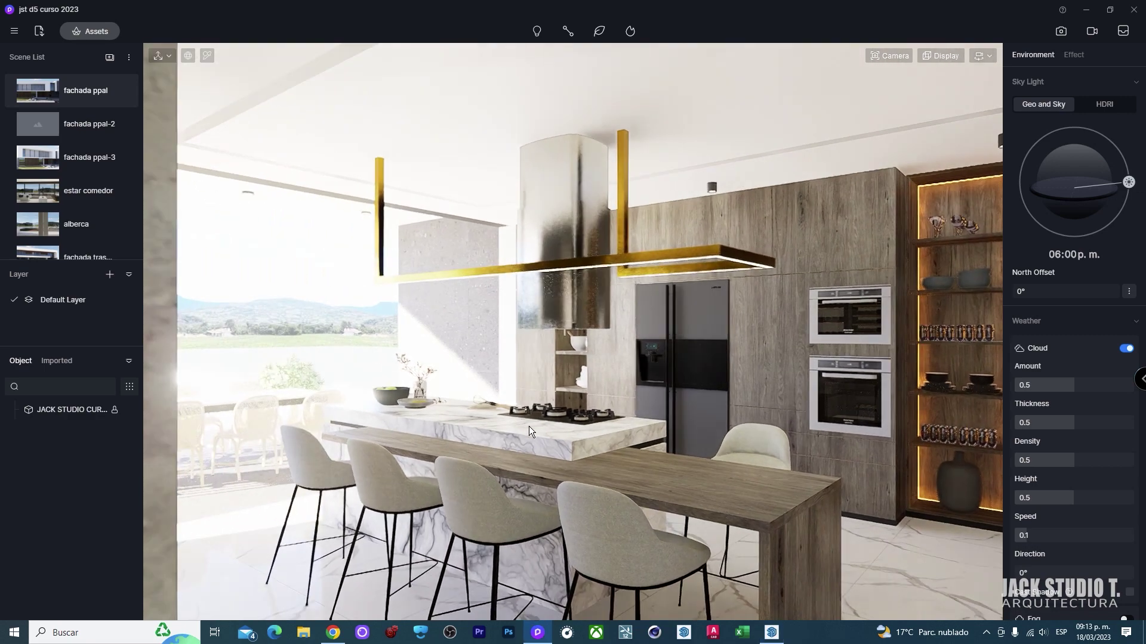
Turn off Auto exposure in the Effect settings and set Exposure to 0.22.
click(1073, 55)
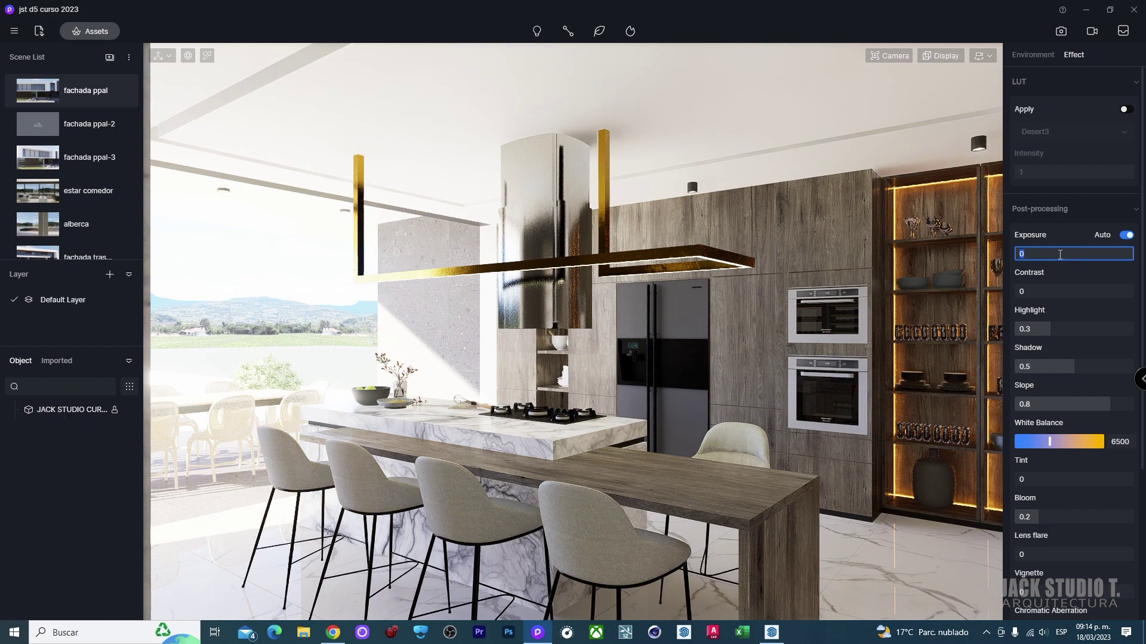
click(1126, 235)
drag(1062, 253, 1087, 257)
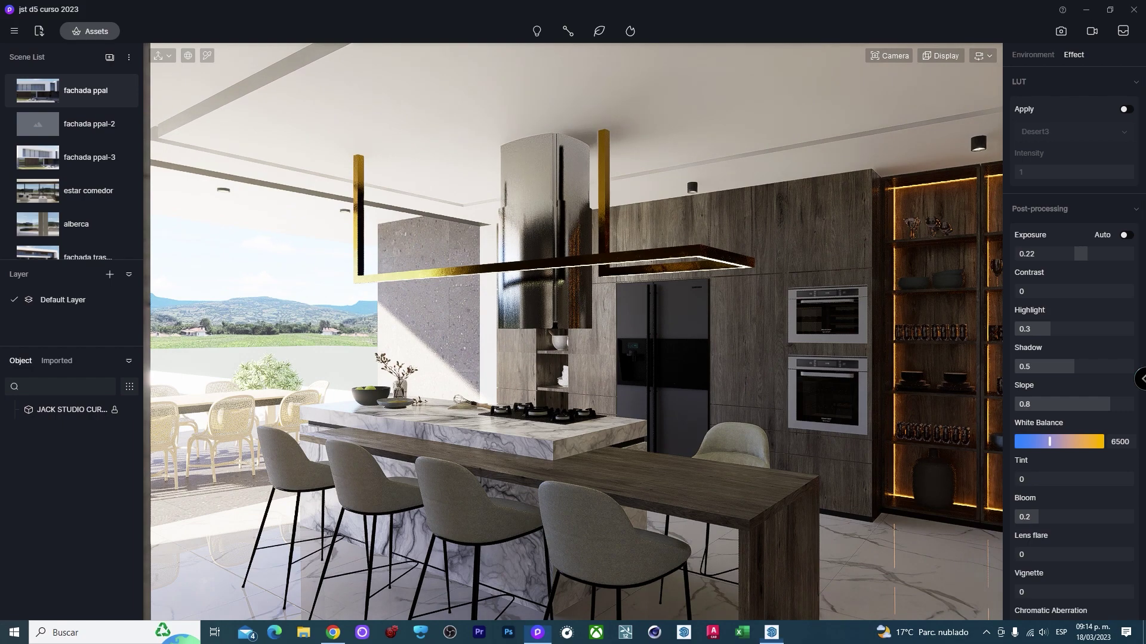
scroll(573, 332, up, 5)
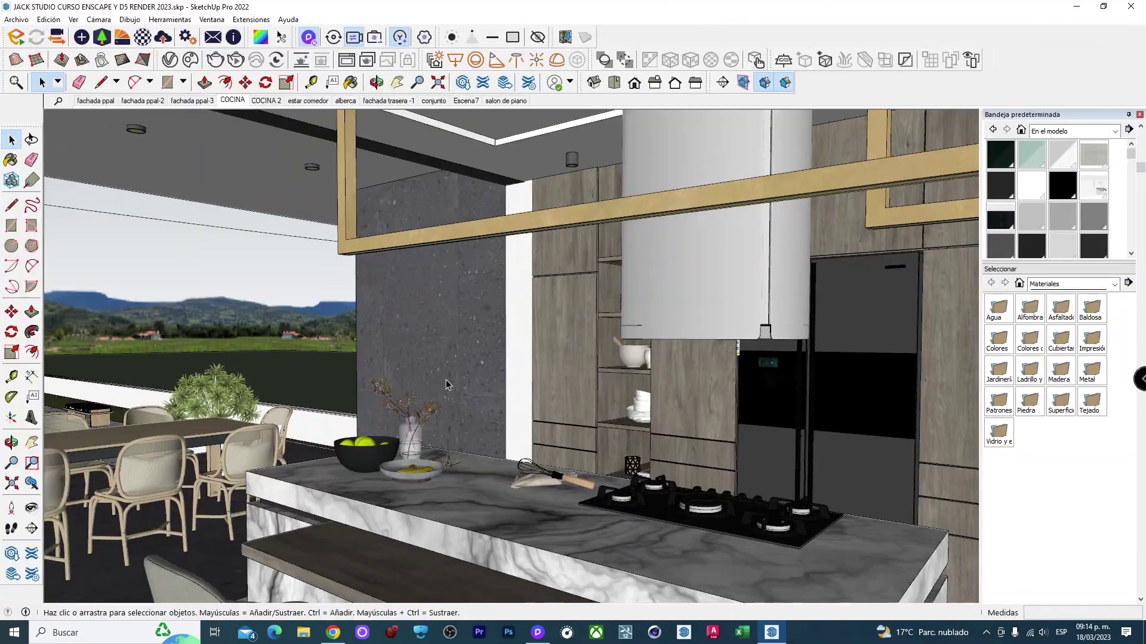
click(232, 100)
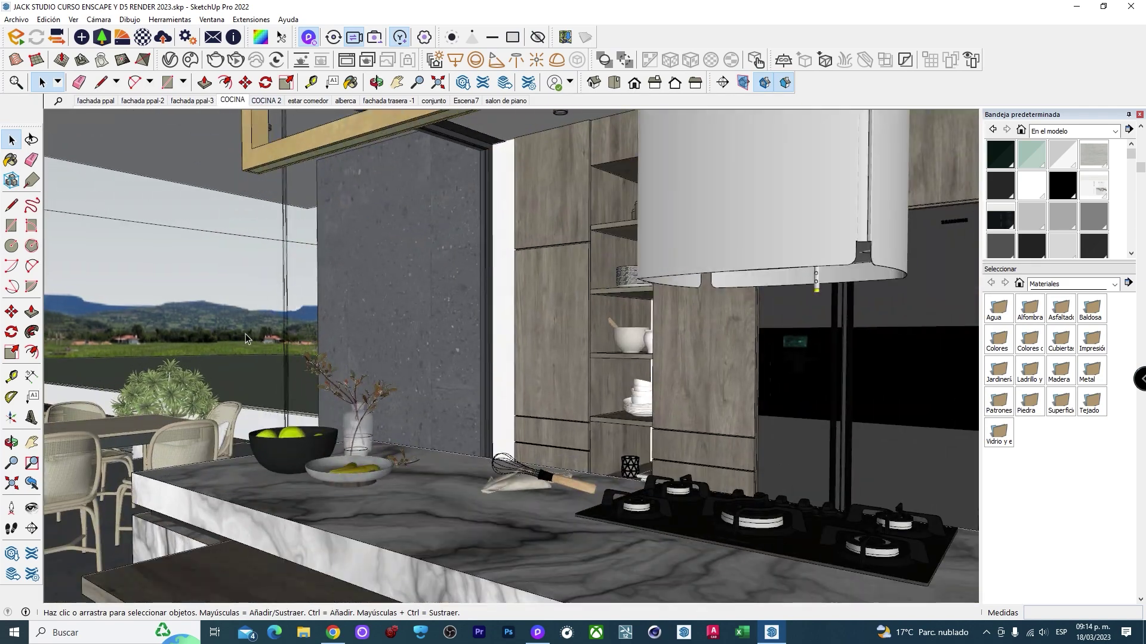
mouse_move(245, 334)
middle_down()
mouse_move(416, 399)
mouse_move(532, 417)
middle_up()
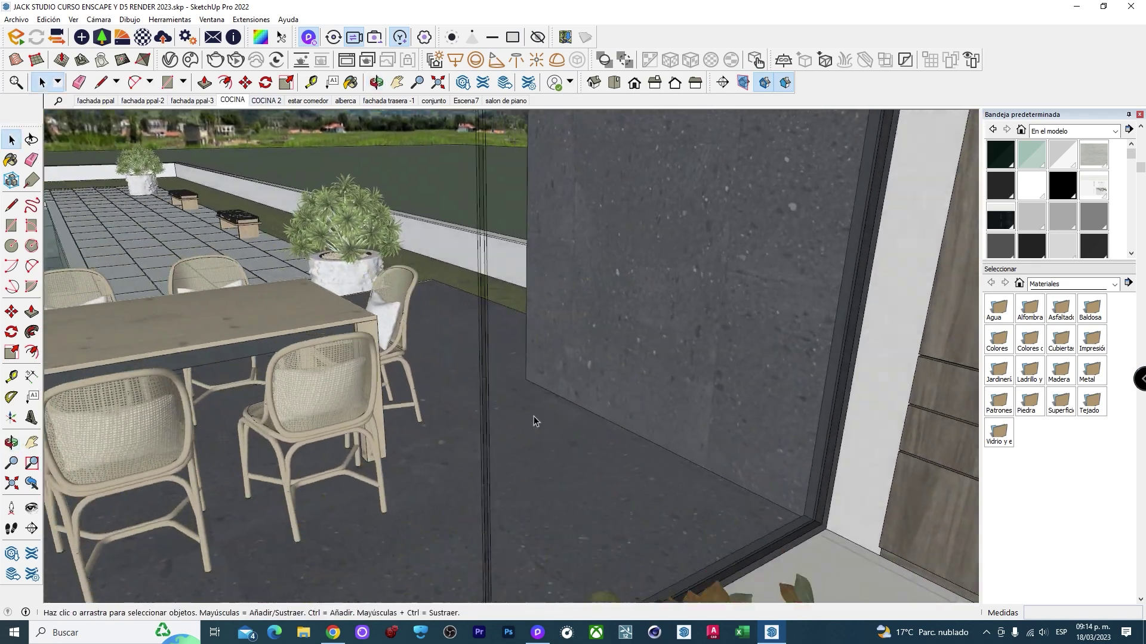
mouse_move(460, 401)
middle_down()
mouse_move(371, 366)
mouse_move(488, 402)
mouse_move(372, 430)
mouse_move(398, 385)
middle_up()
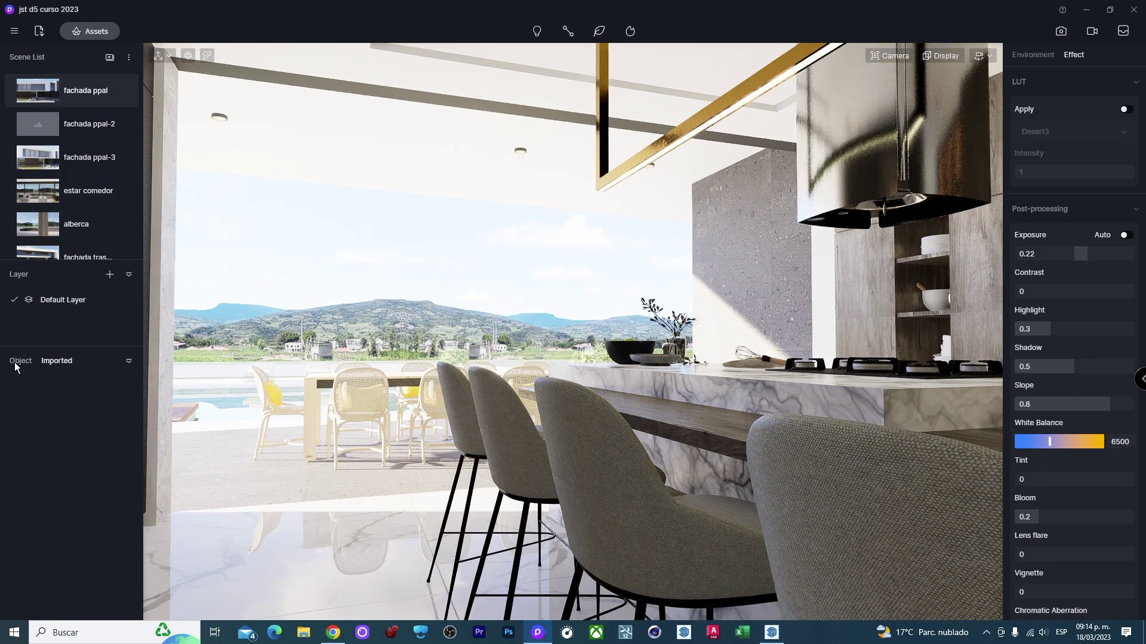
click(16, 362)
click(54, 409)
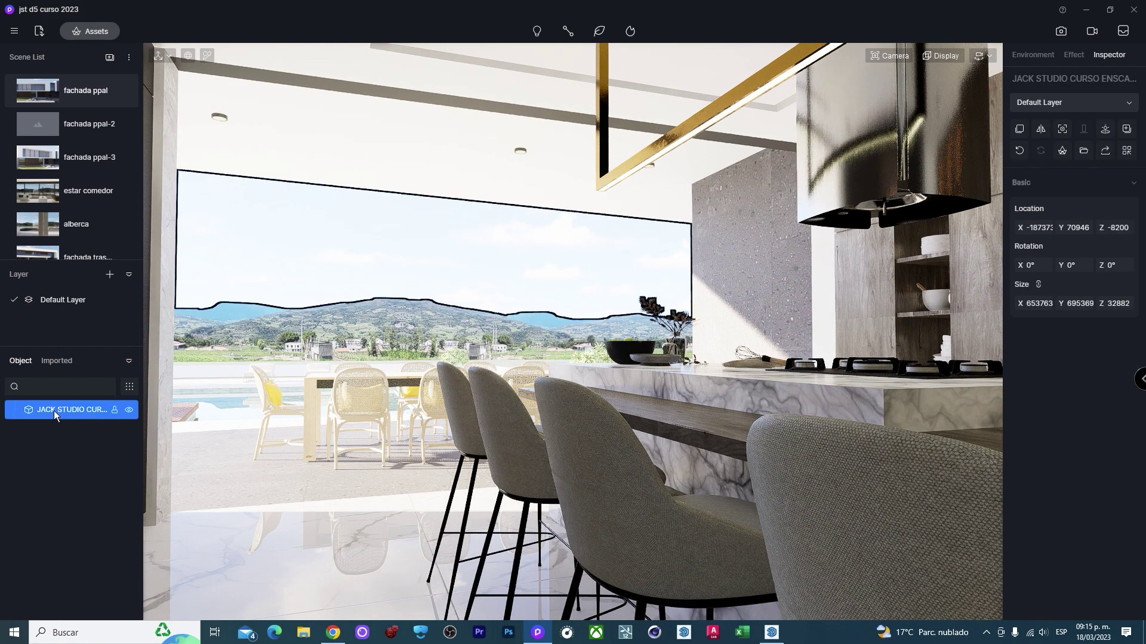
right_click(54, 411)
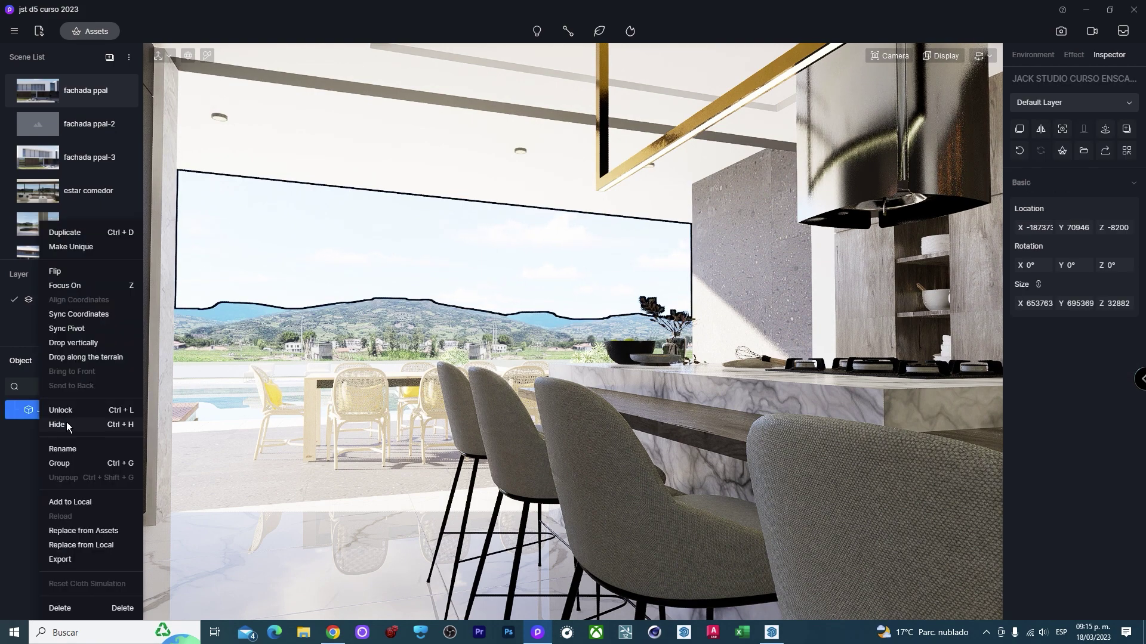
click(81, 545)
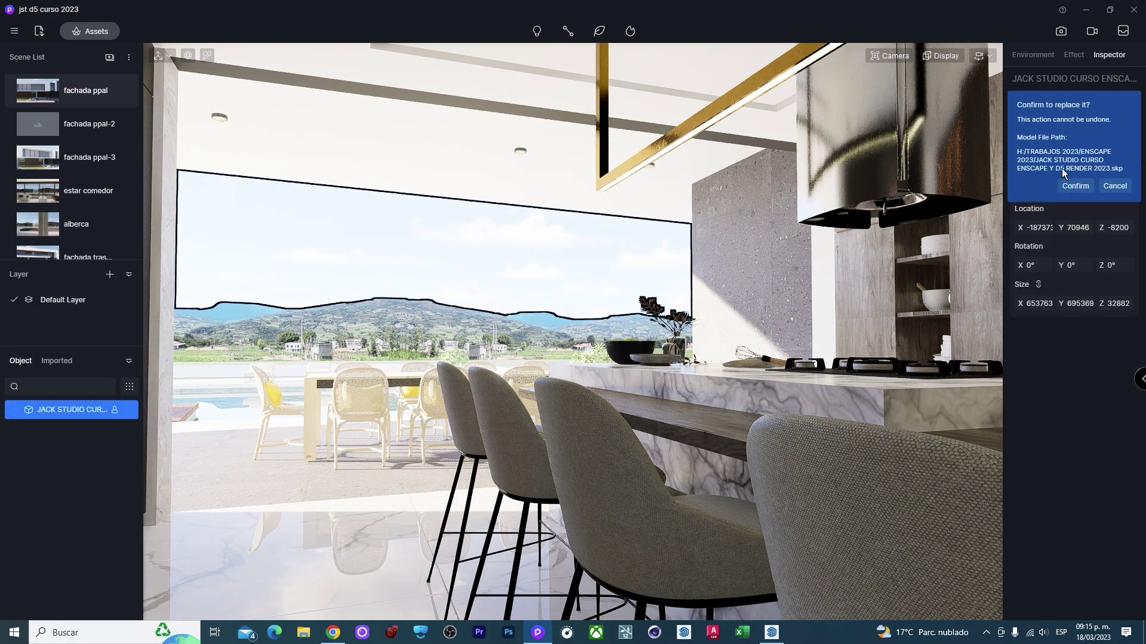
click(1070, 188)
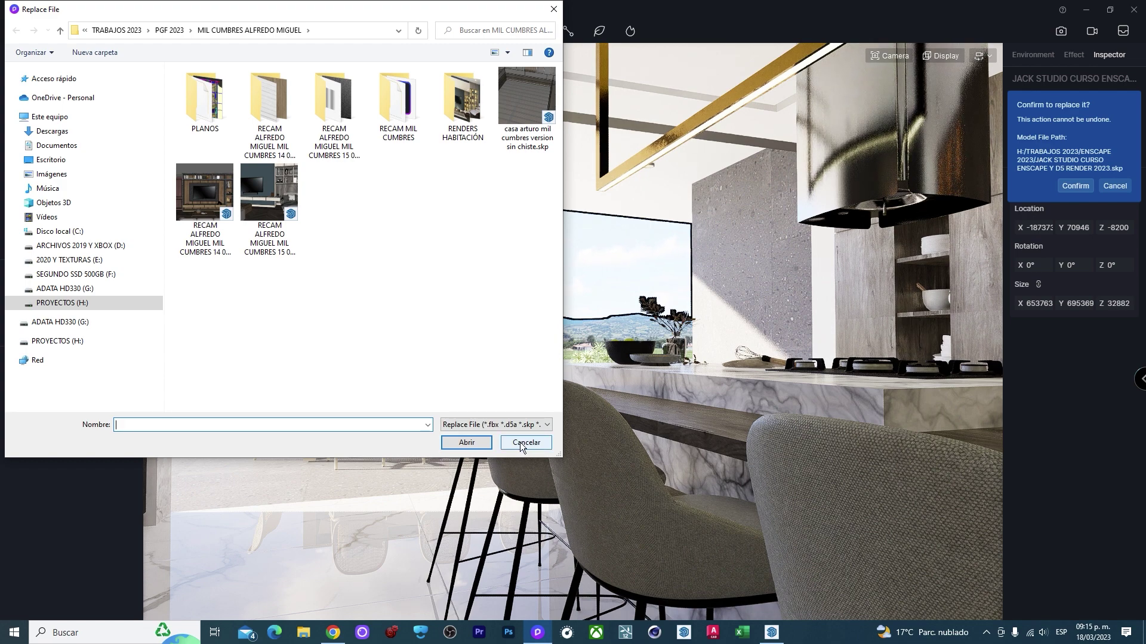
click(520, 442)
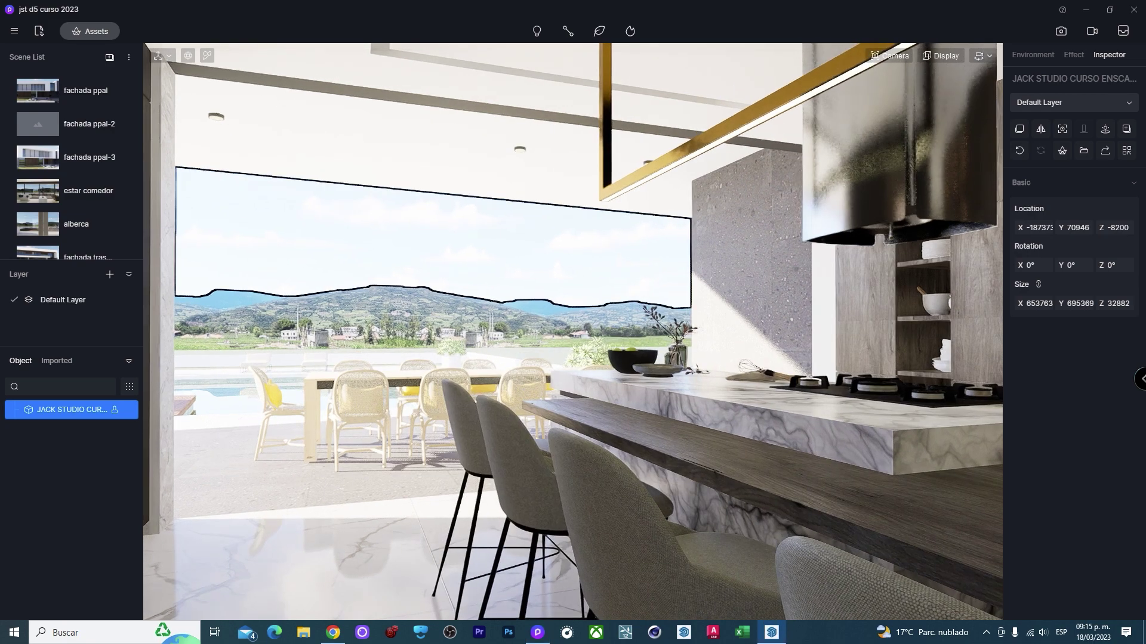
key(alt+Tab)
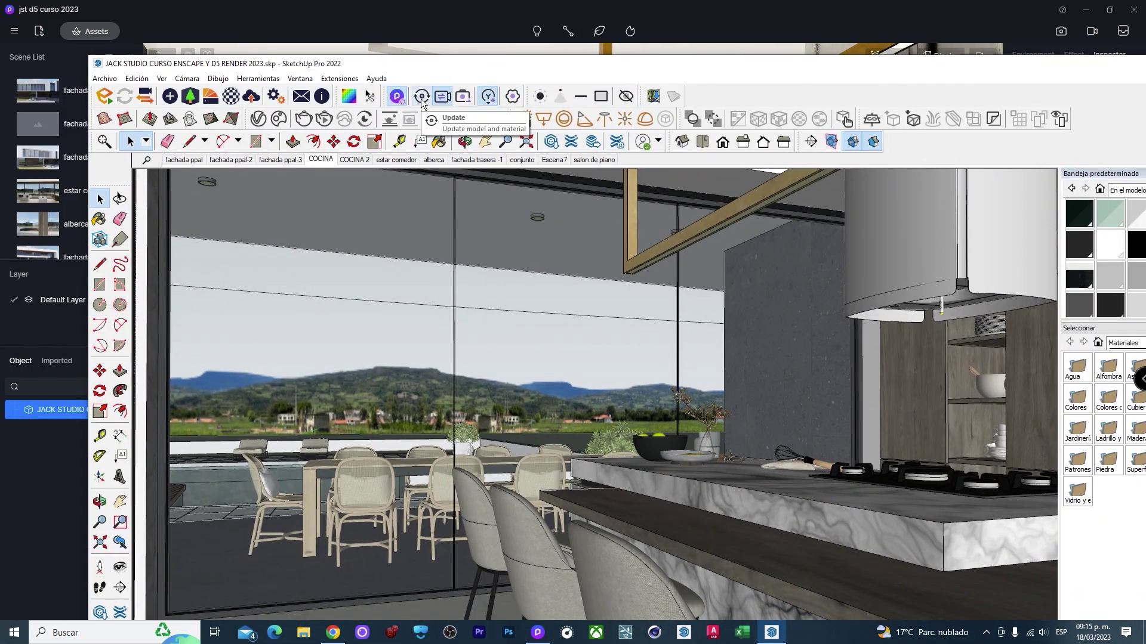
Push the SketchUp model and material changes to D5 with the Update button.
click(422, 97)
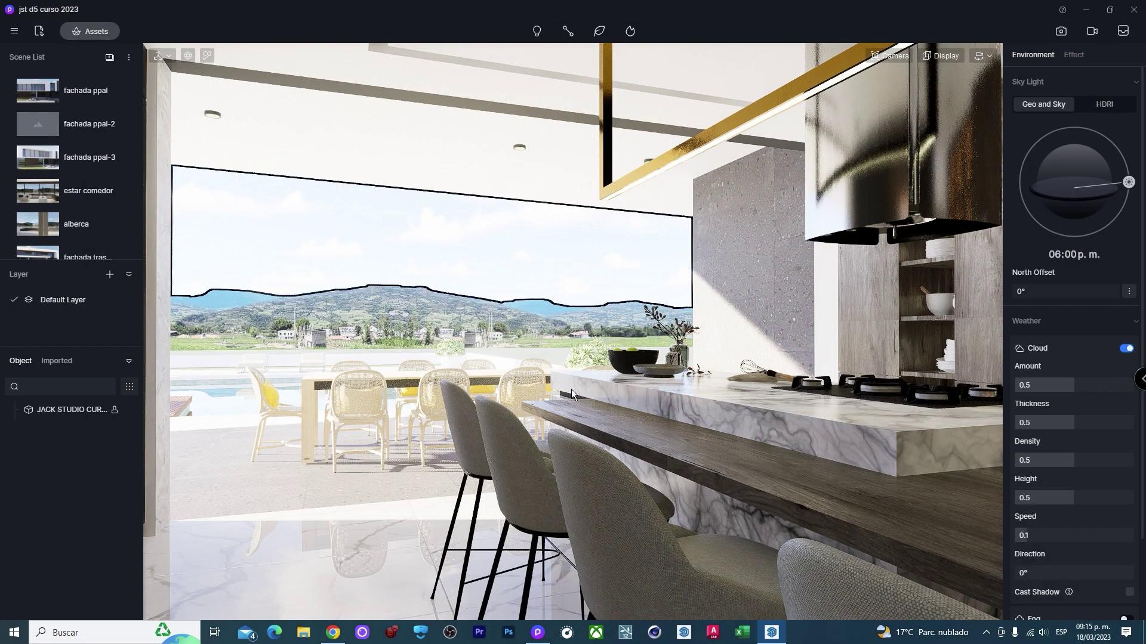
Set the stainless oven material to metallic 0.9 and roughness 0.2.
click(571, 389)
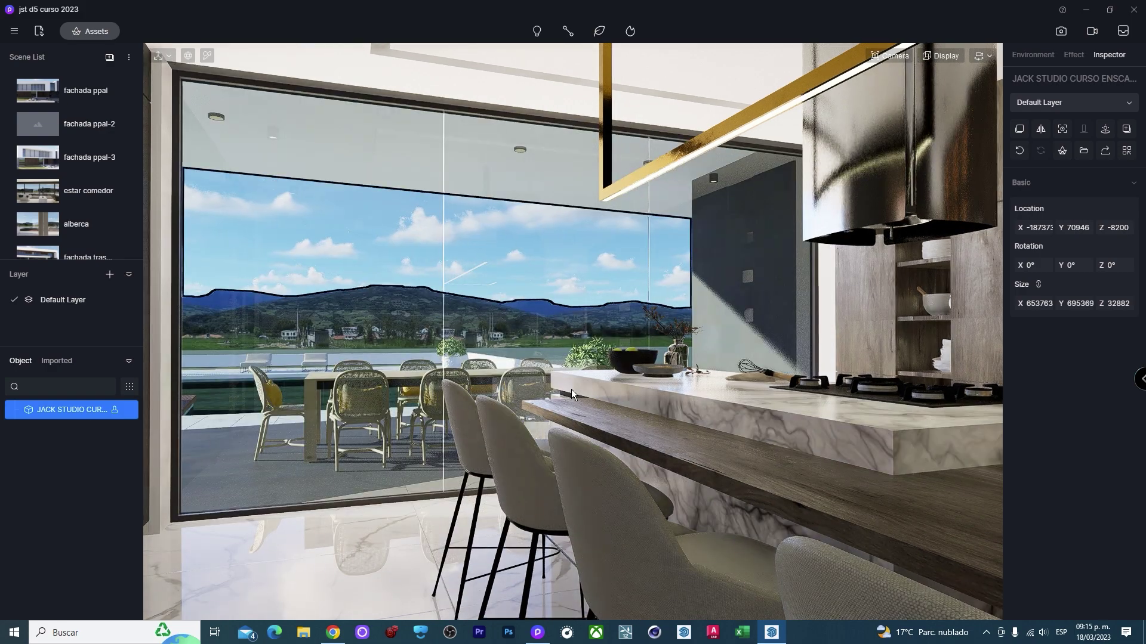
mouse_move(460, 342)
right_down()
mouse_move(537, 364)
mouse_move(776, 376)
mouse_move(683, 292)
right_up()
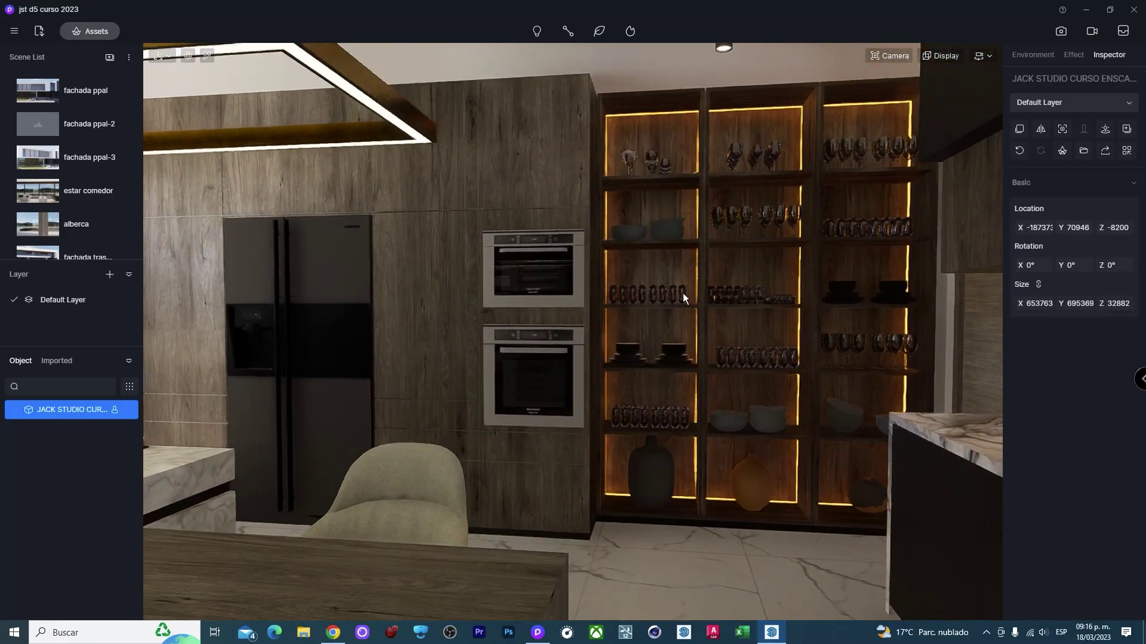
scroll(573, 262, up, 5)
click(579, 219)
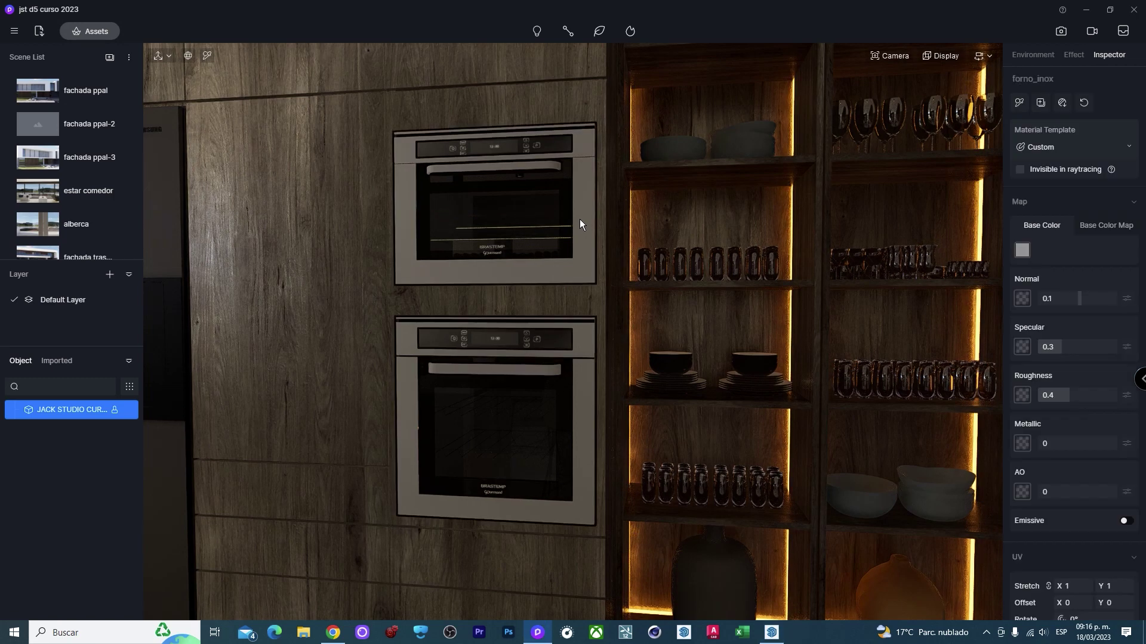
click(1109, 442)
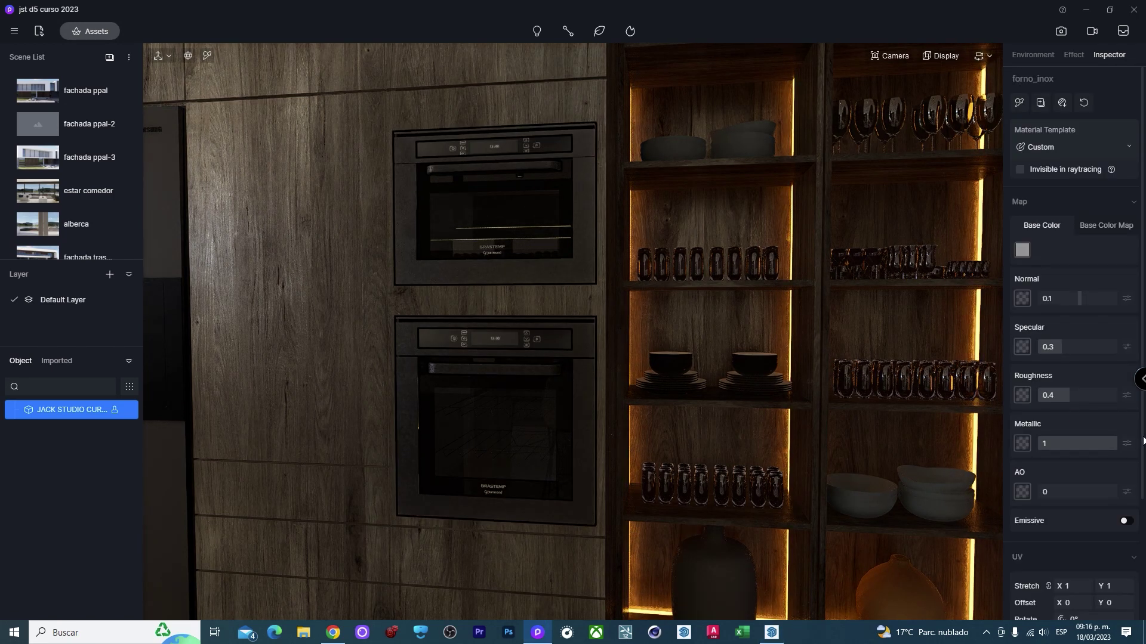
click(1054, 395)
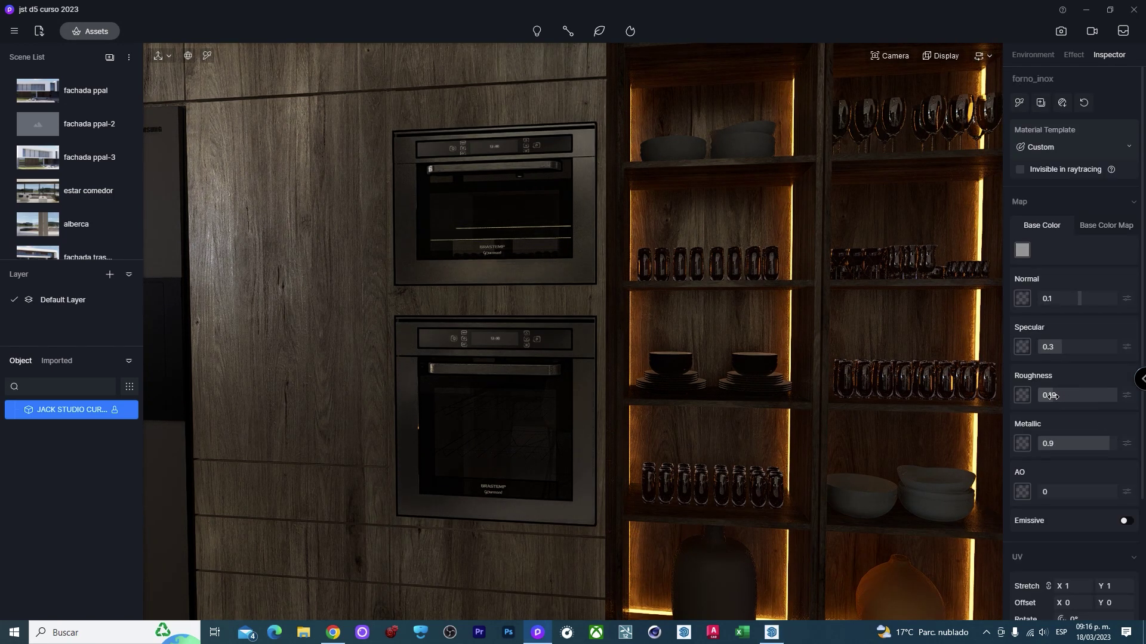
scroll(656, 334, down, 5)
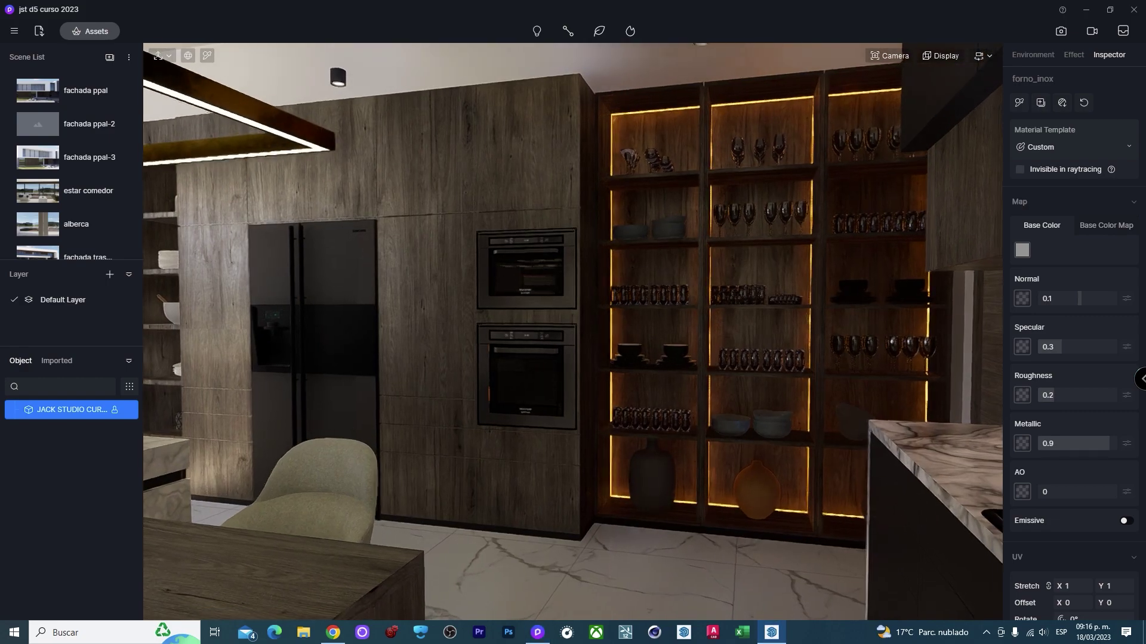
scroll(597, 298, up, 5)
scroll(597, 268, up, 3)
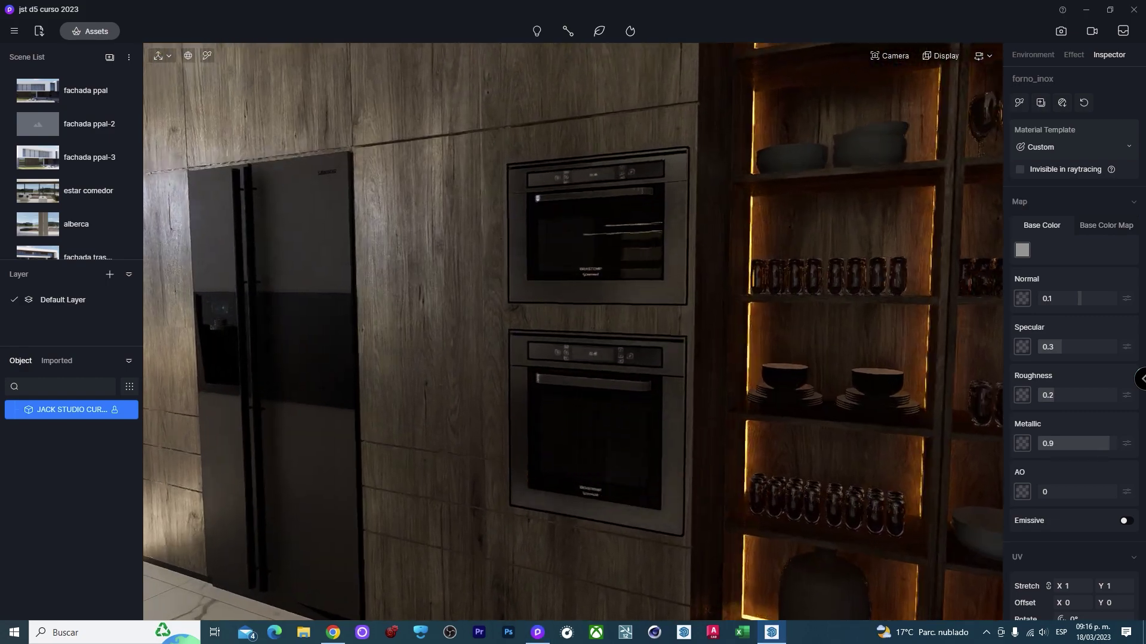
scroll(597, 269, up, 3)
scroll(547, 234, up, 3)
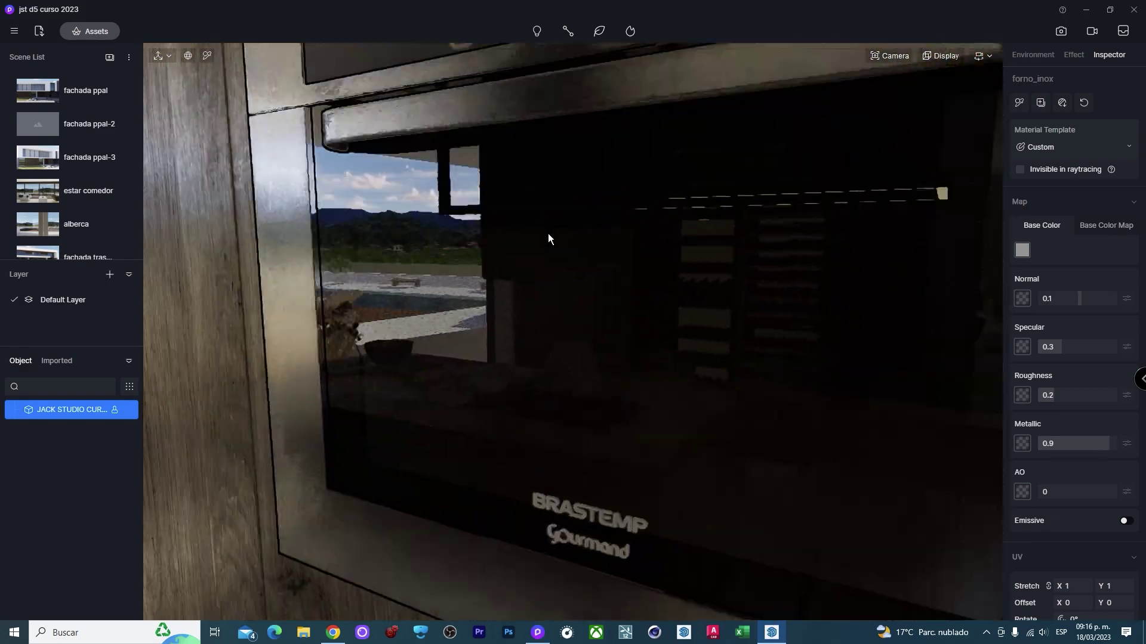
scroll(590, 160, down, 2)
scroll(596, 174, down, 3)
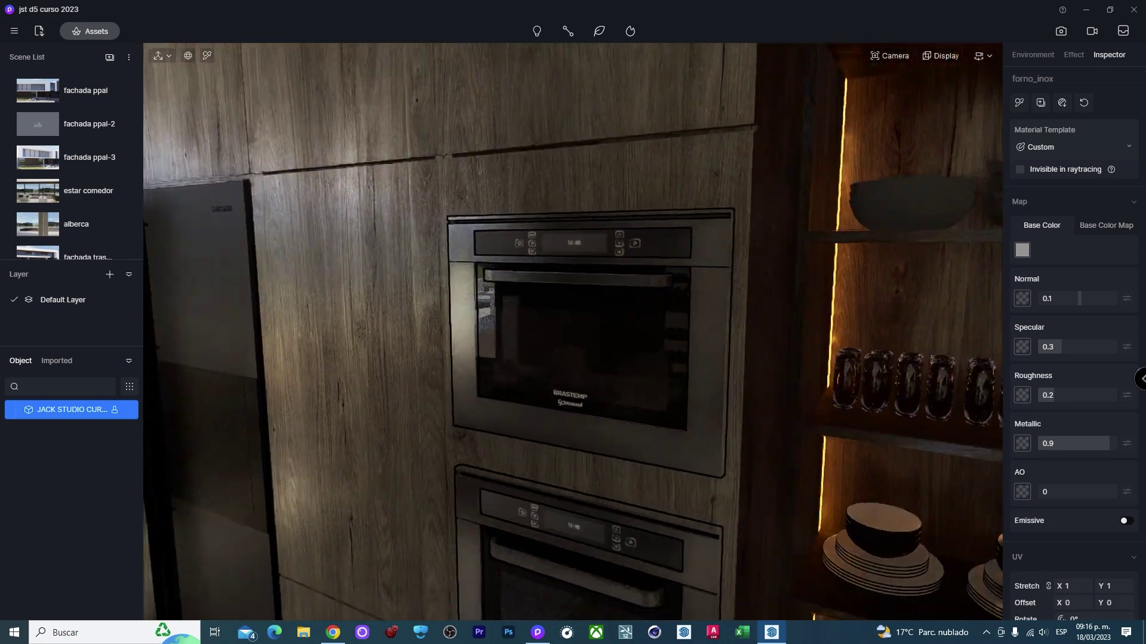
scroll(596, 174, up, 3)
scroll(537, 290, up, 3)
scroll(537, 290, up, 2)
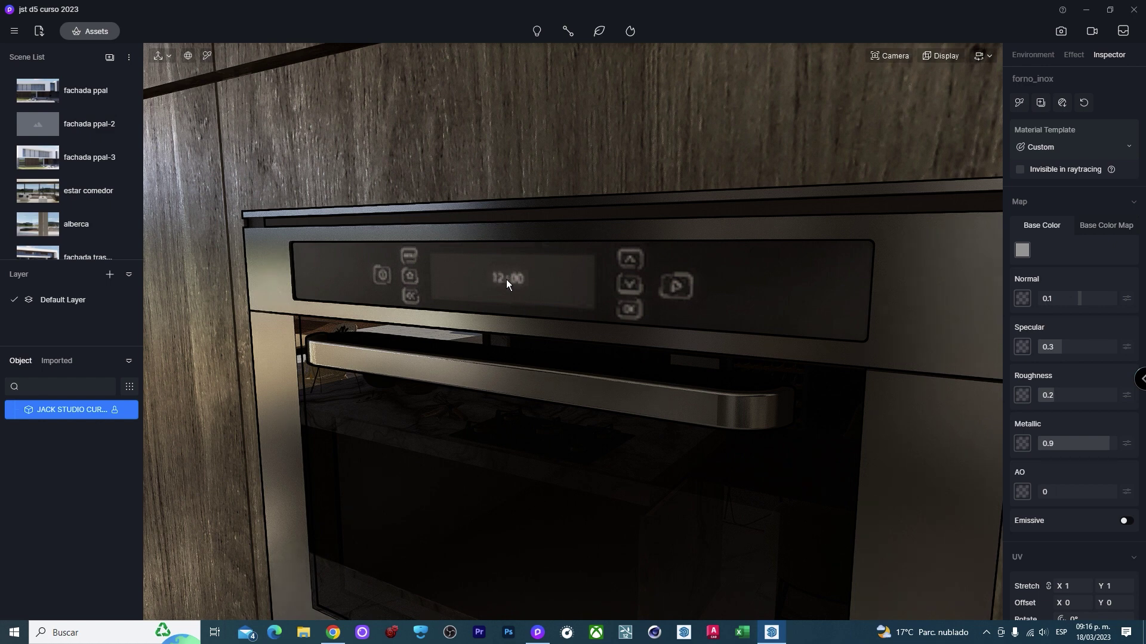
Enable emission on the oven display material, entering 6, then drag intensity down to 0.
click(524, 285)
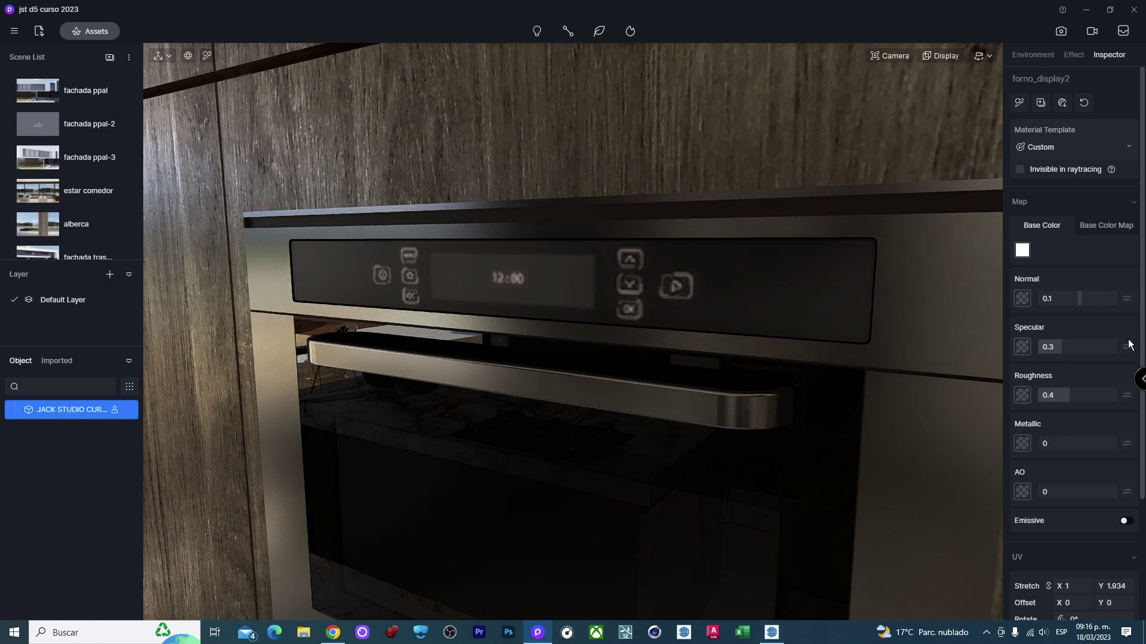
scroll(1083, 397, down, 3)
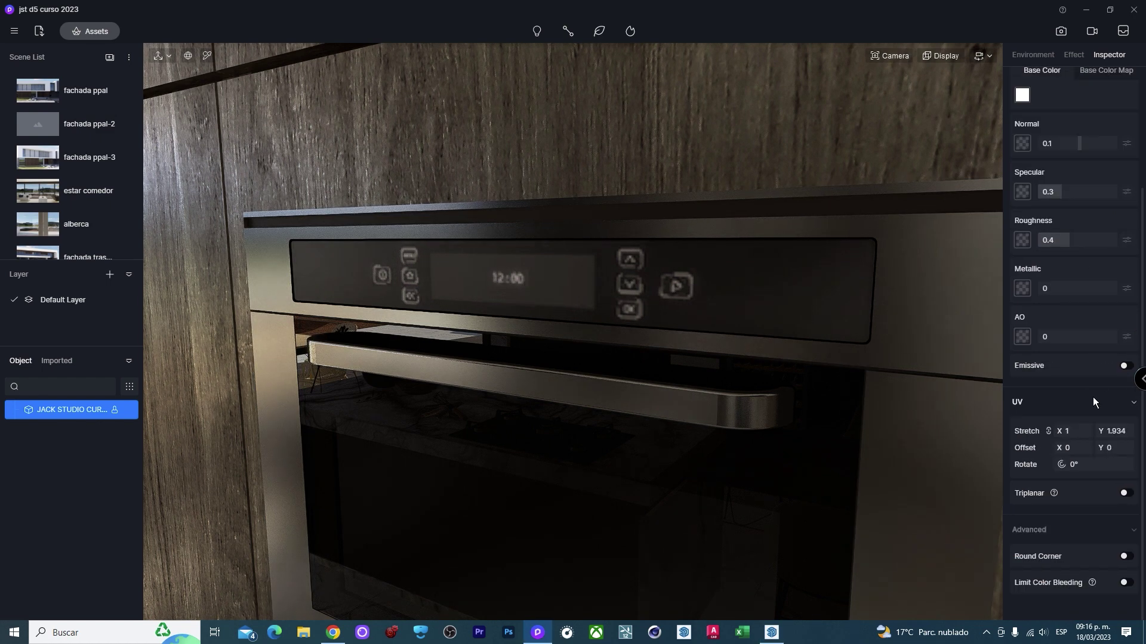
click(1125, 366)
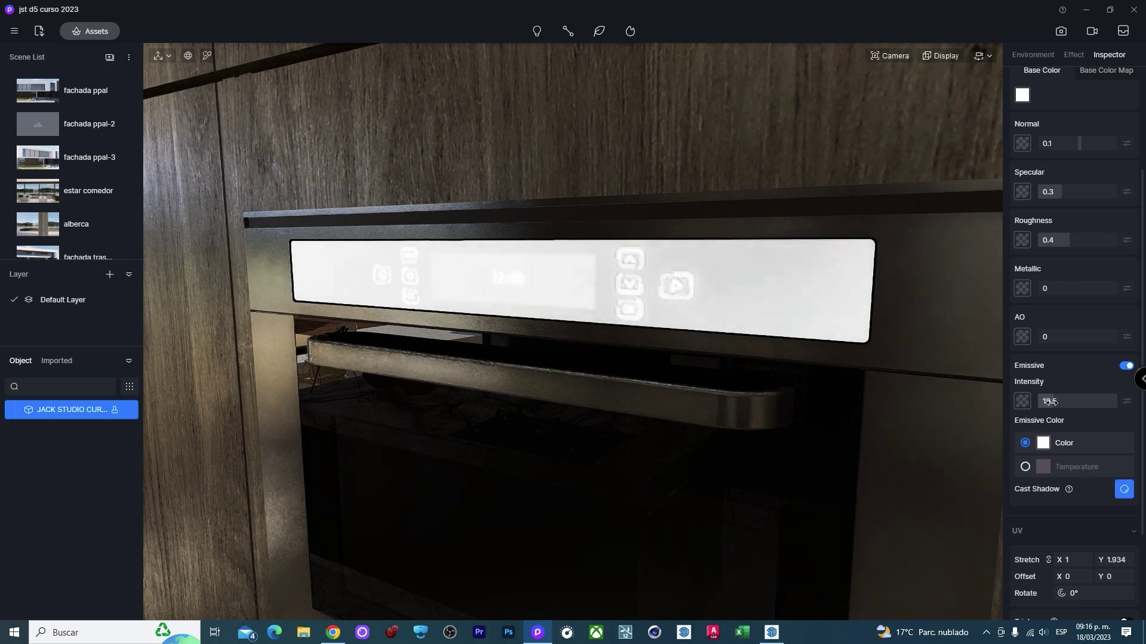
text(6)
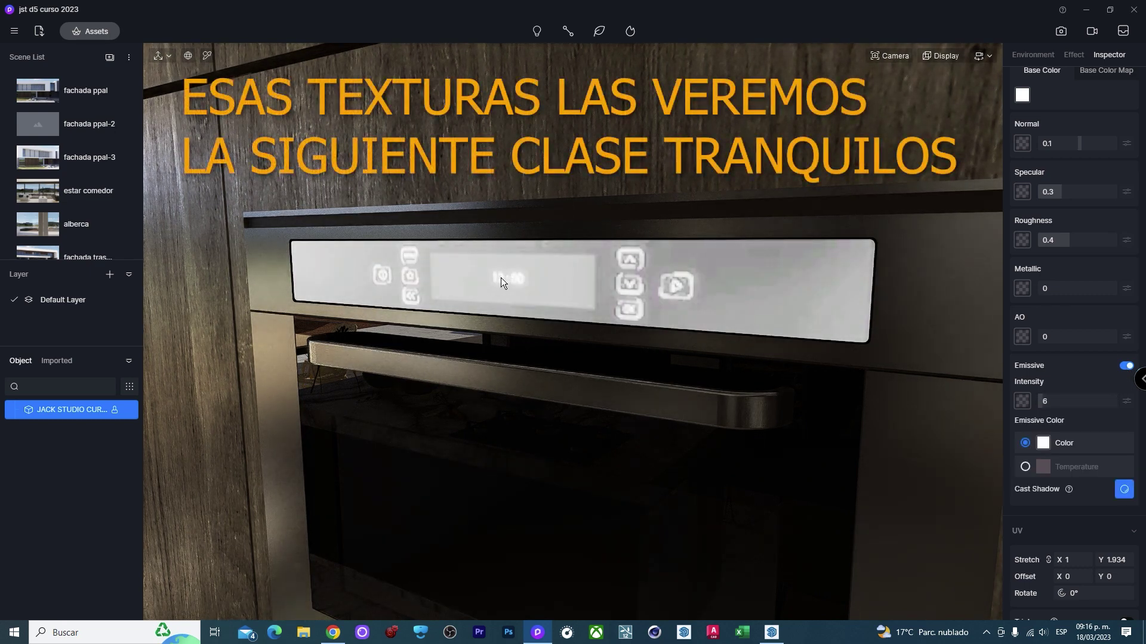
drag(1068, 401, 1027, 399)
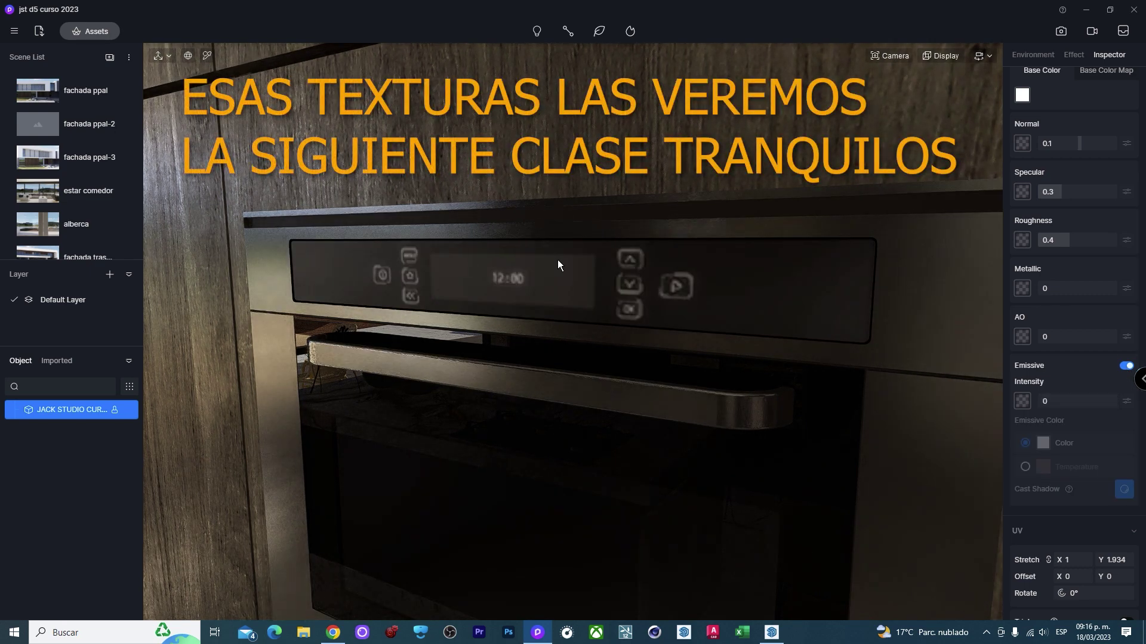
mouse_move(557, 265)
right_down()
mouse_move(418, 268)
mouse_move(277, 231)
right_up()
Pull the camera out of the kitchen to a view above the pool corner.
right_drag(558, 342, 466, 340)
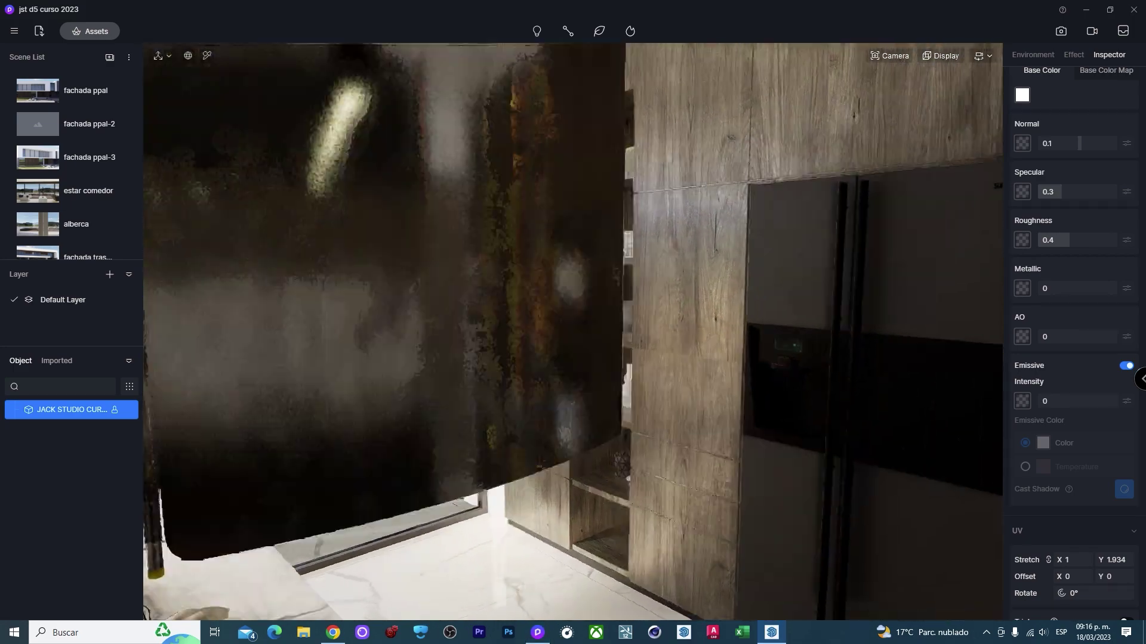
scroll(573, 331, down, 3)
scroll(573, 332, down, 3)
scroll(572, 332, down, 3)
scroll(572, 332, down, 3)
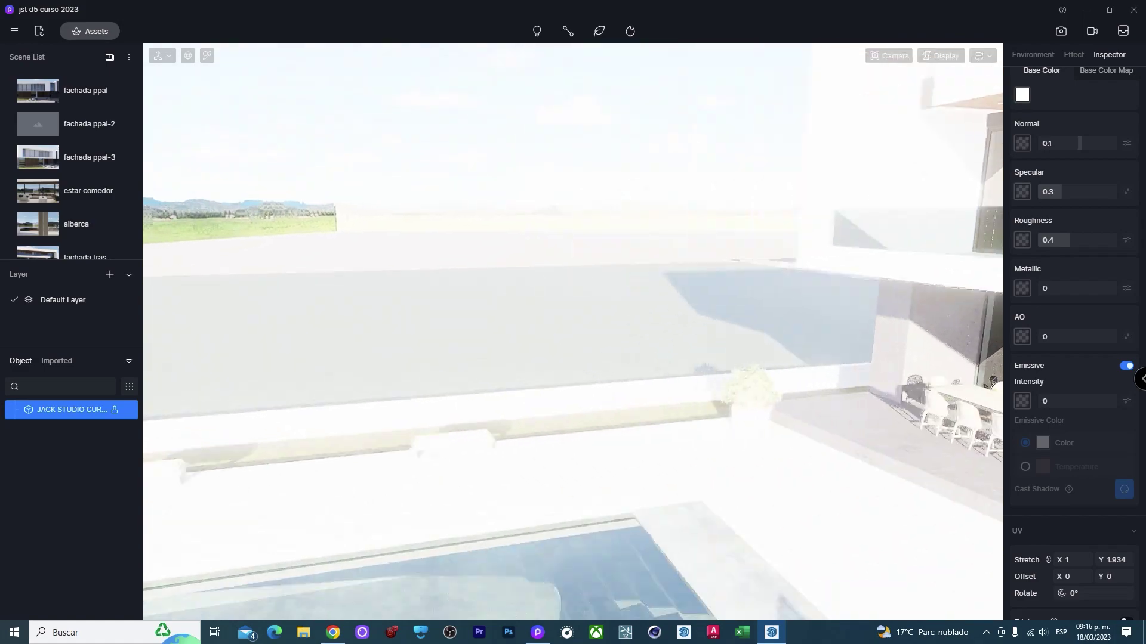
scroll(573, 332, down, 3)
scroll(573, 331, down, 3)
scroll(573, 332, down, 3)
scroll(573, 331, down, 2)
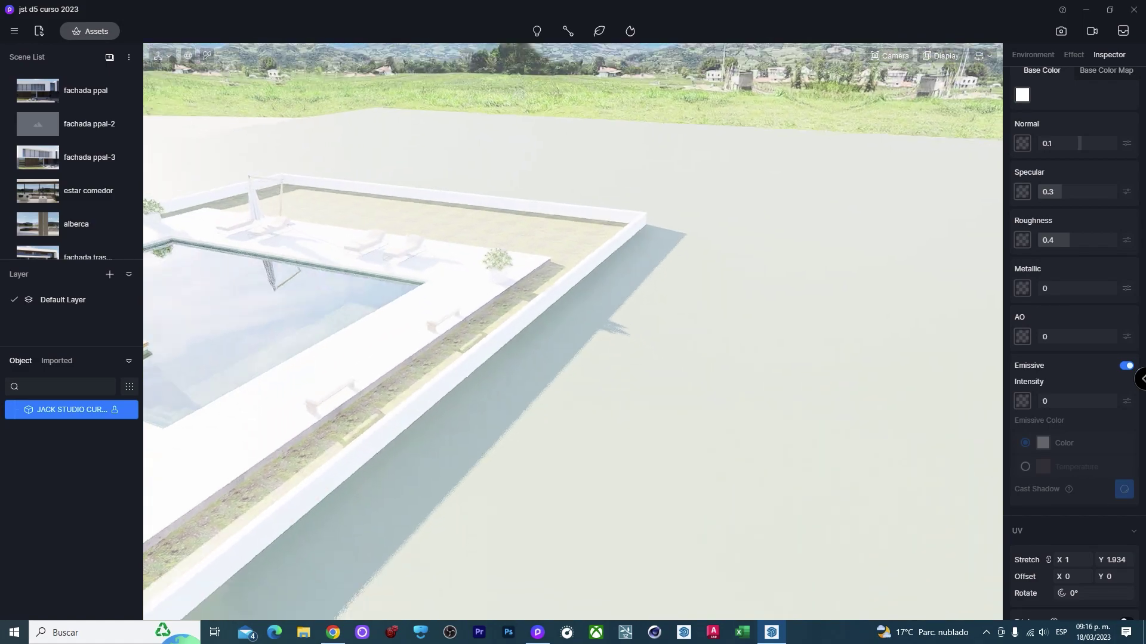
scroll(575, 261, up, 2)
scroll(575, 261, up, 2)
scroll(574, 261, up, 2)
scroll(574, 261, up, 2)
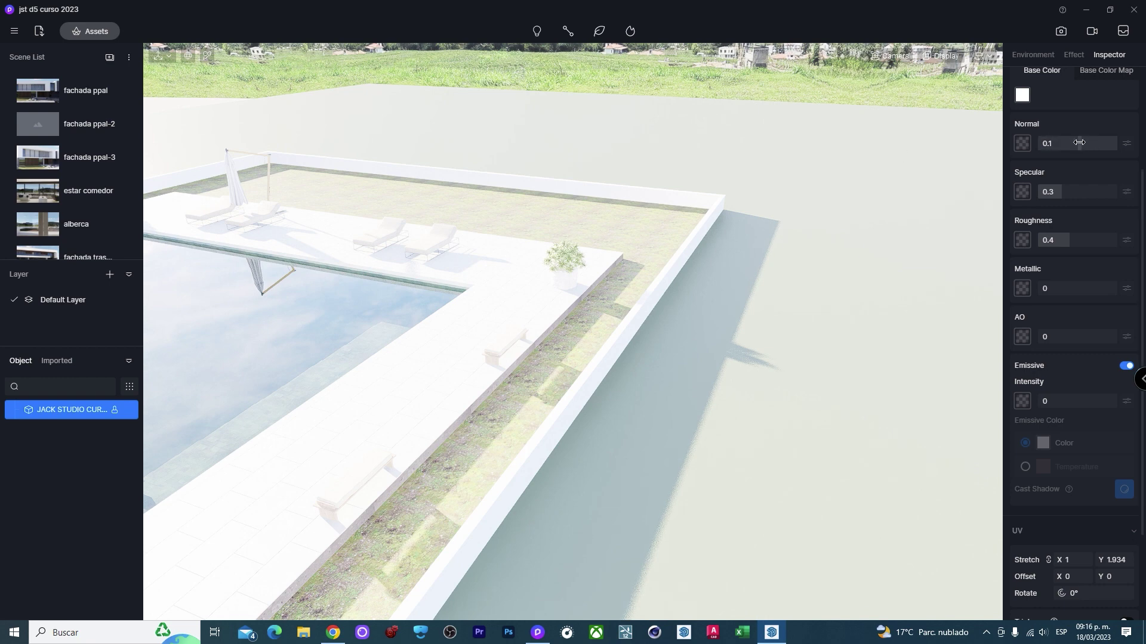
scroll(1074, 137, up, 3)
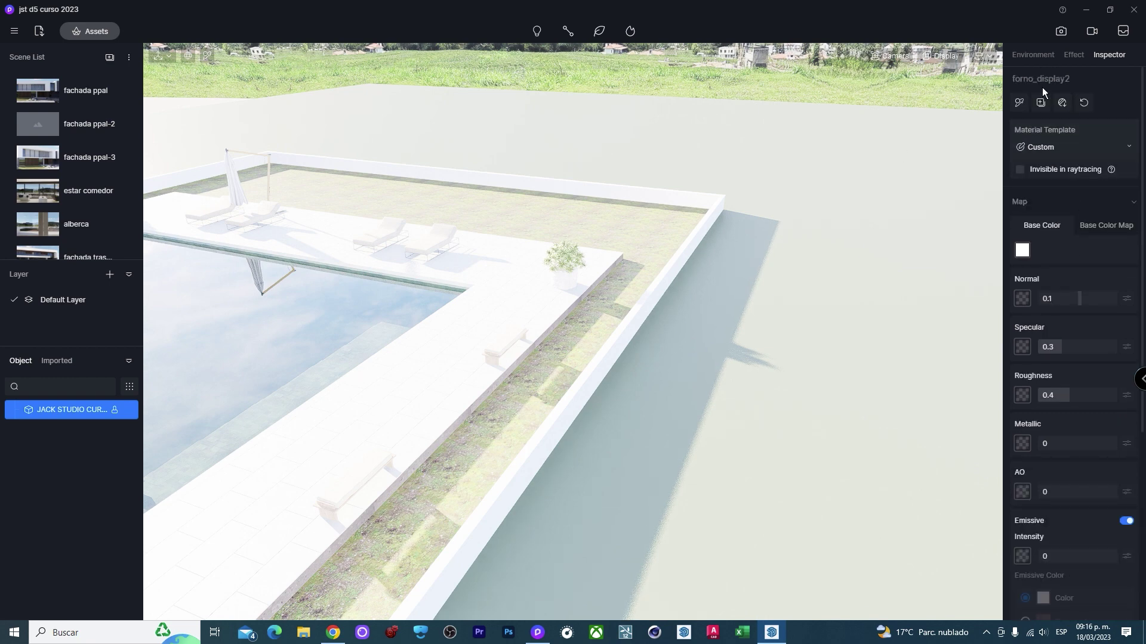
Lower Exposure to 0.01 in Effects, then enable Auto exposure in Camera settings.
click(1072, 54)
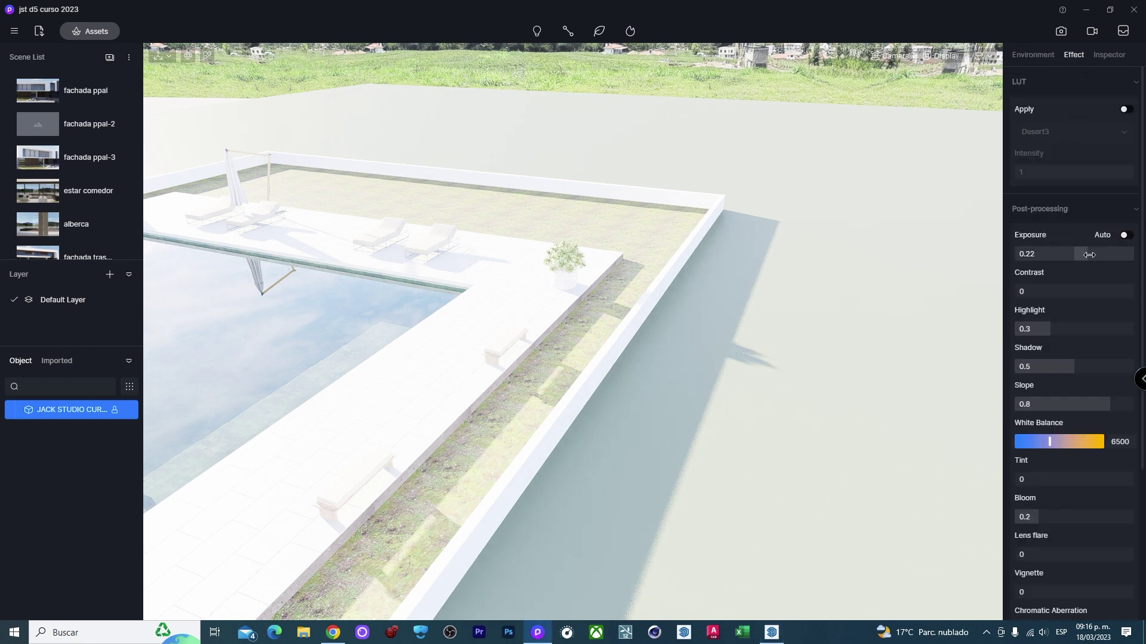
drag(1084, 256, 1070, 256)
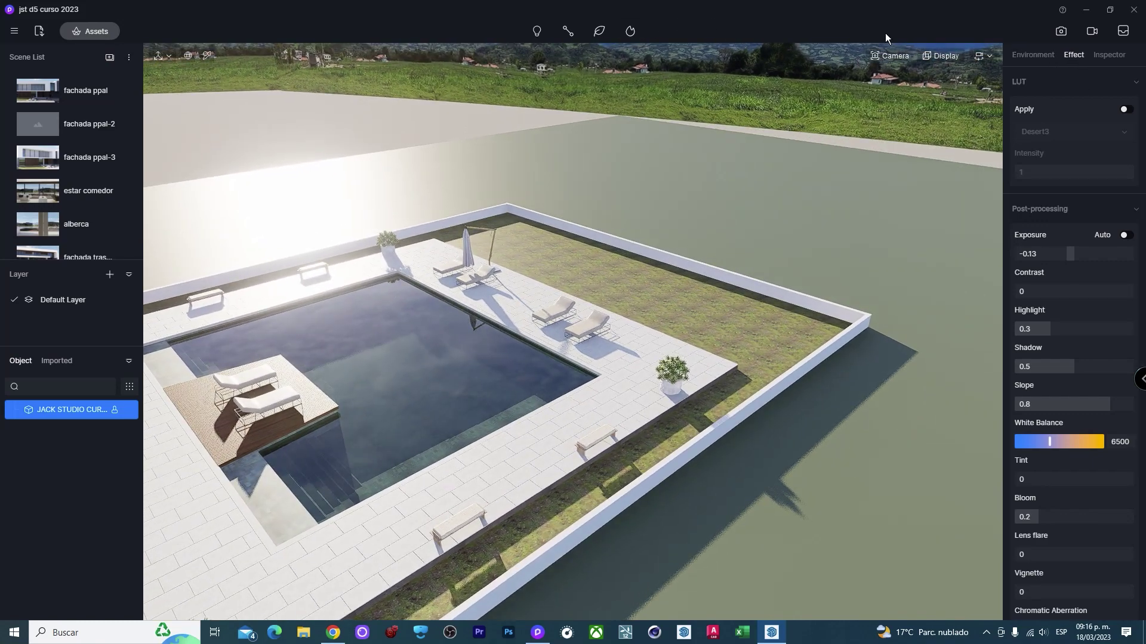
click(895, 55)
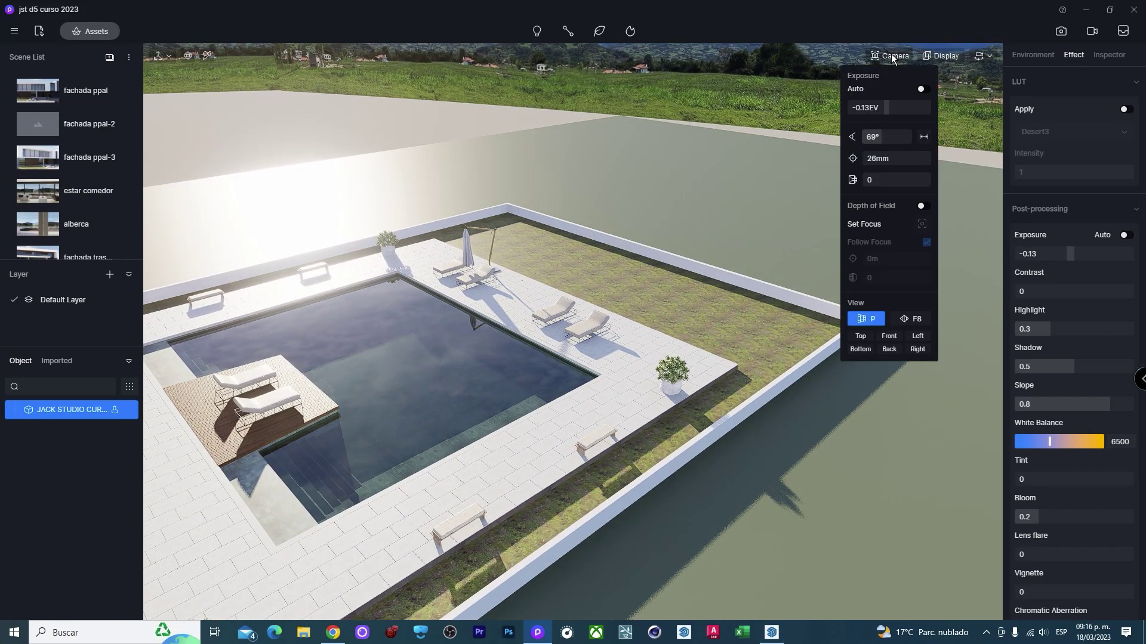
click(922, 89)
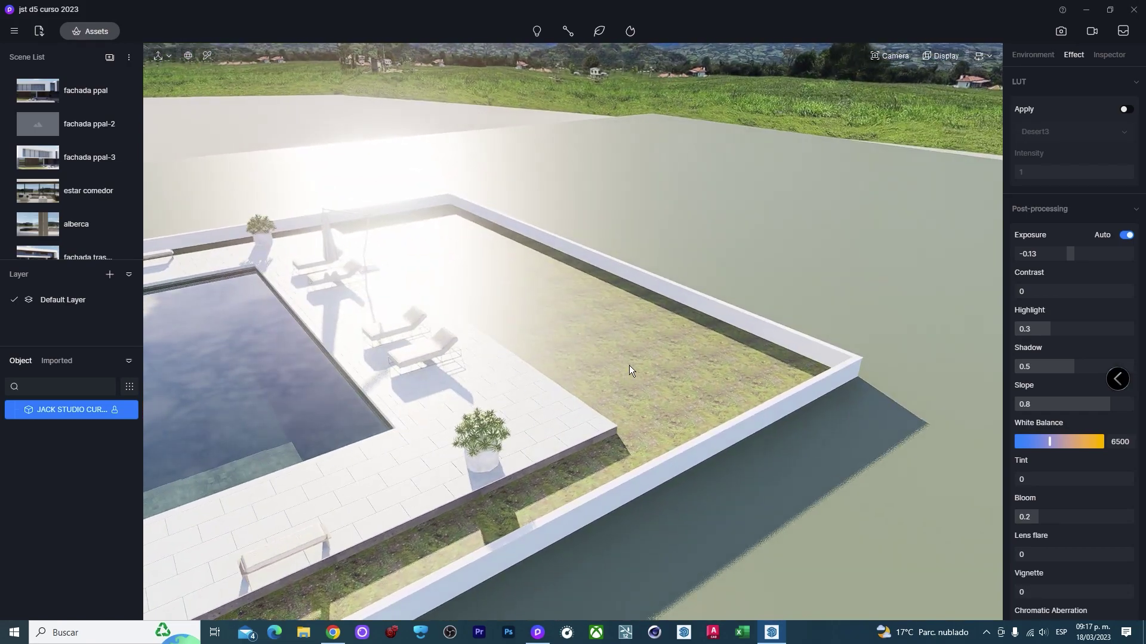
click(89, 33)
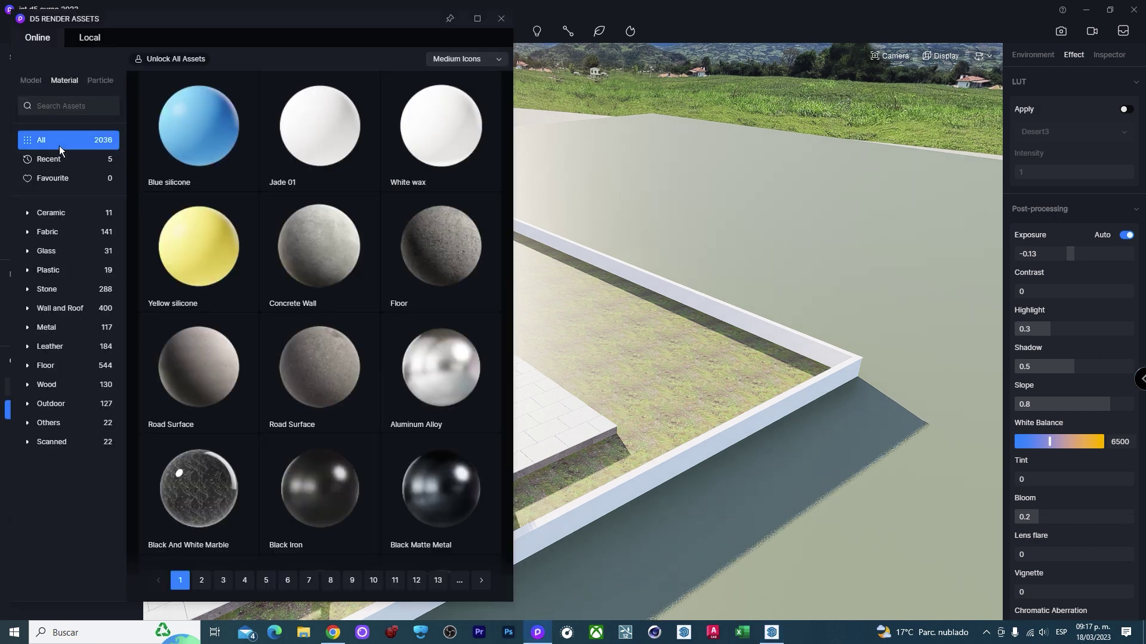
click(32, 80)
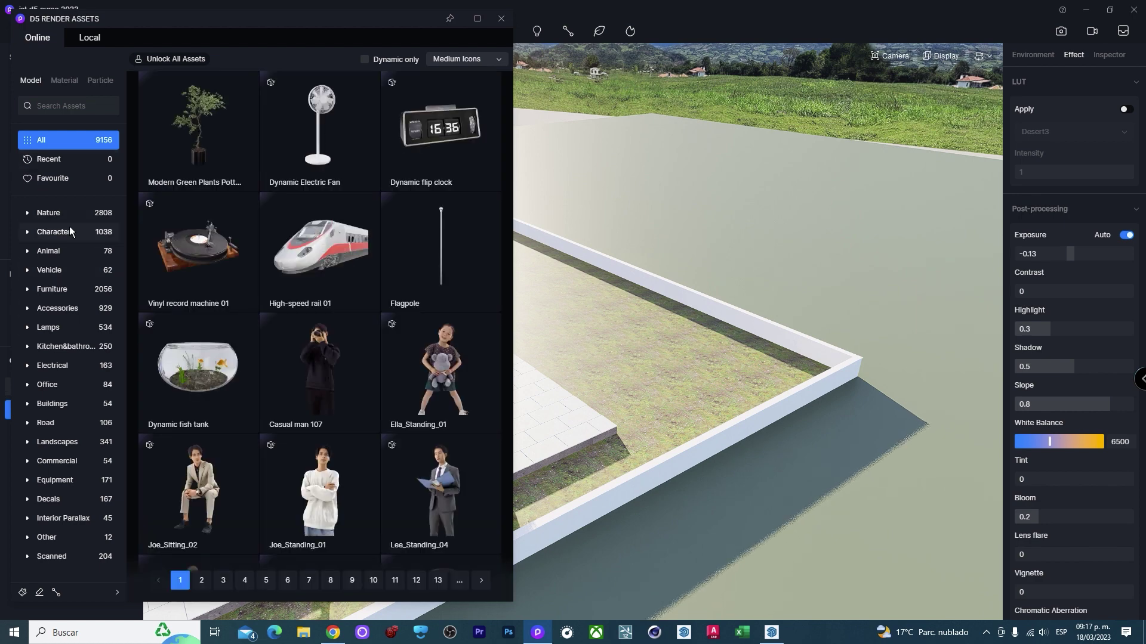
click(29, 214)
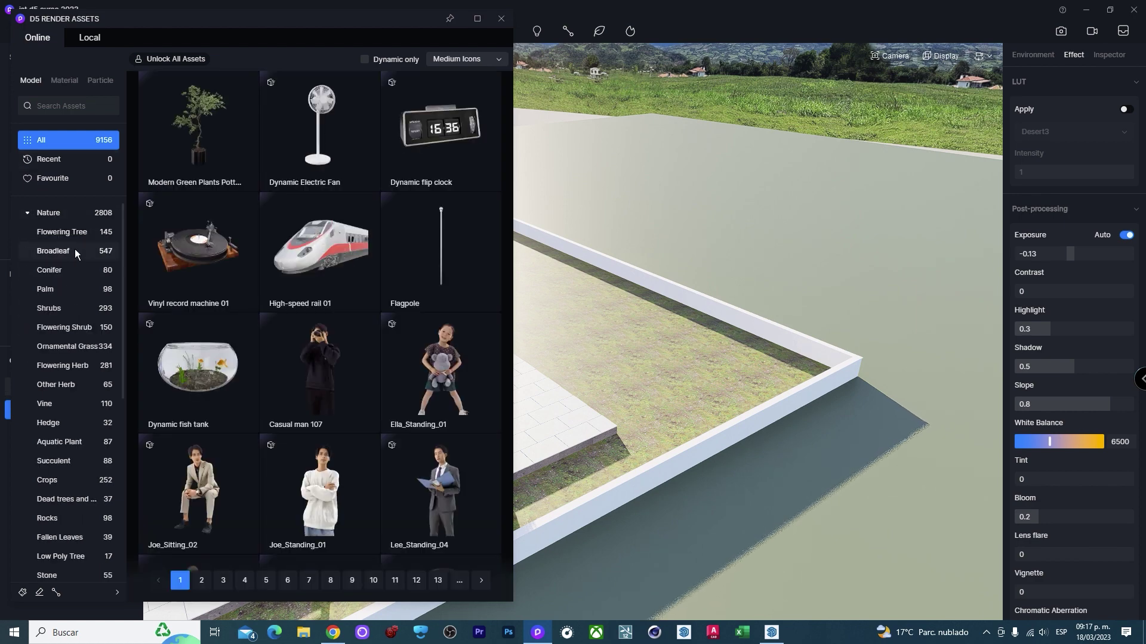
click(63, 235)
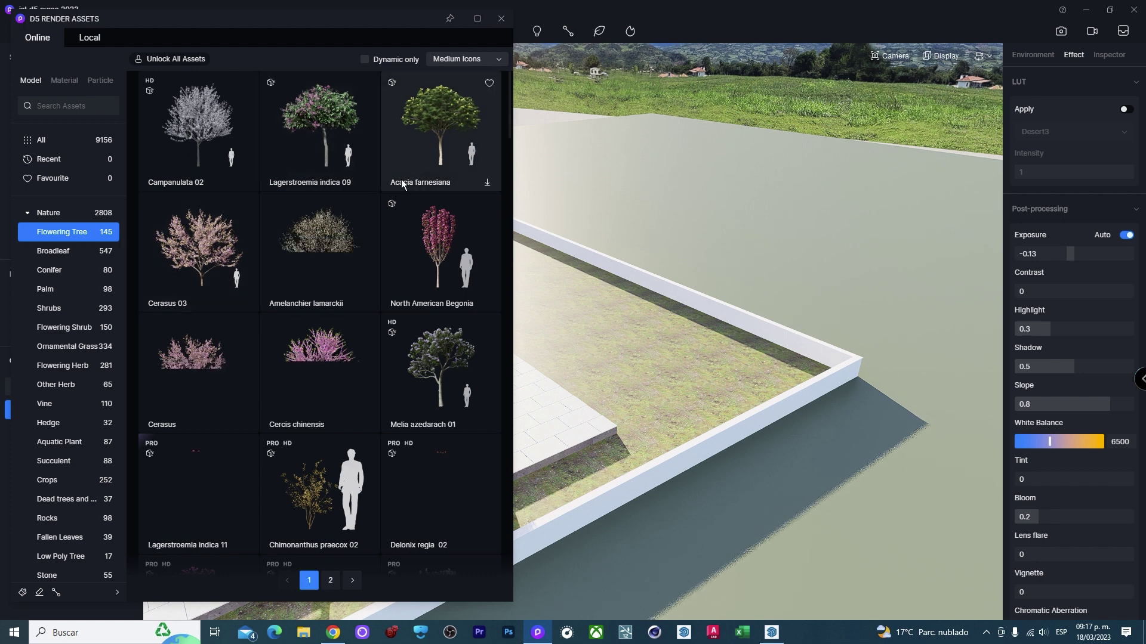
scroll(352, 185, down, 1)
scroll(344, 201, down, 1)
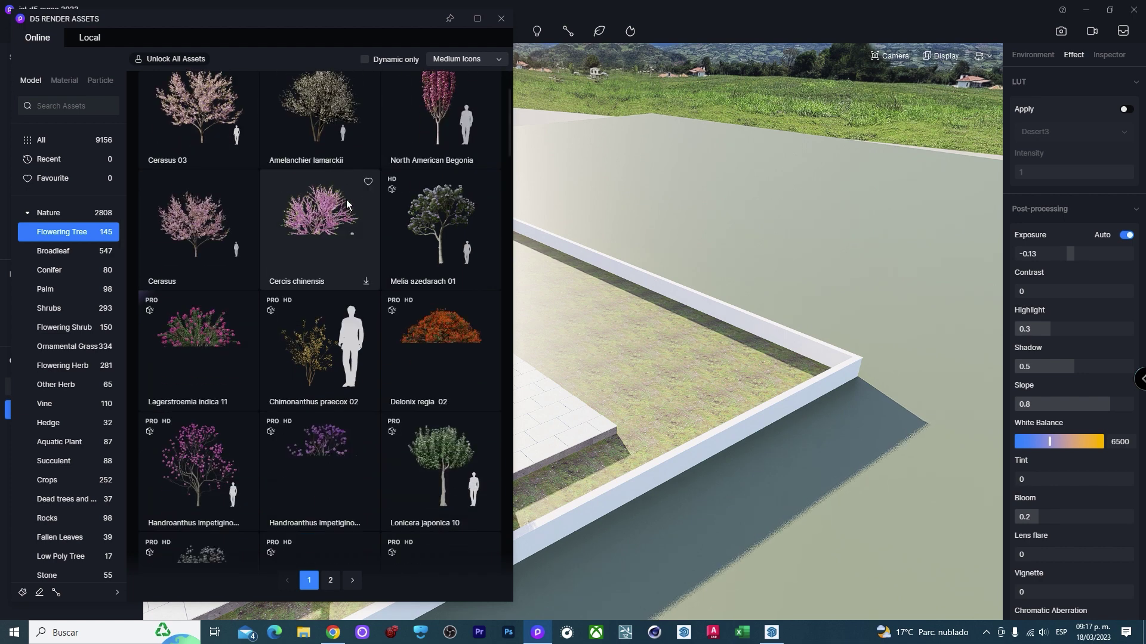
scroll(346, 263, down, 1)
scroll(340, 239, down, 8)
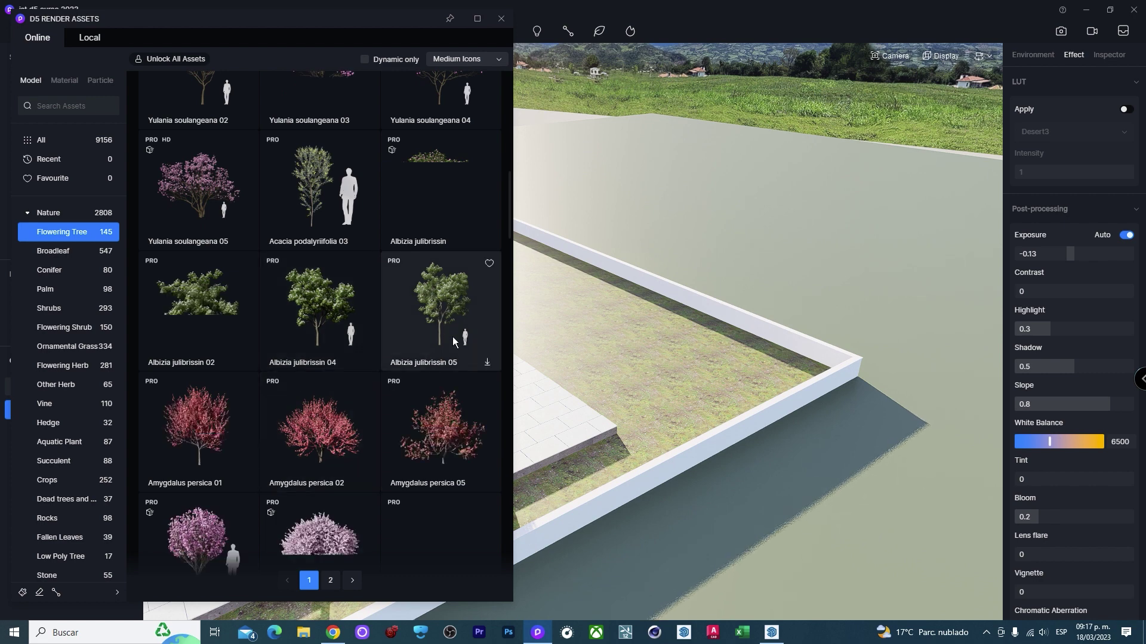
click(457, 355)
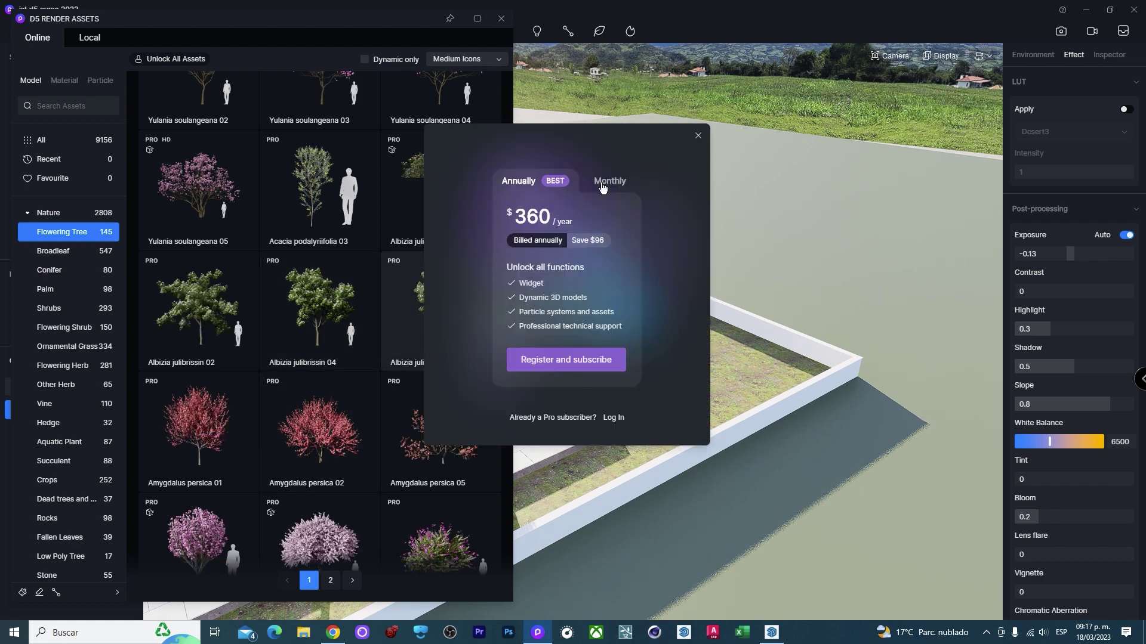
click(697, 138)
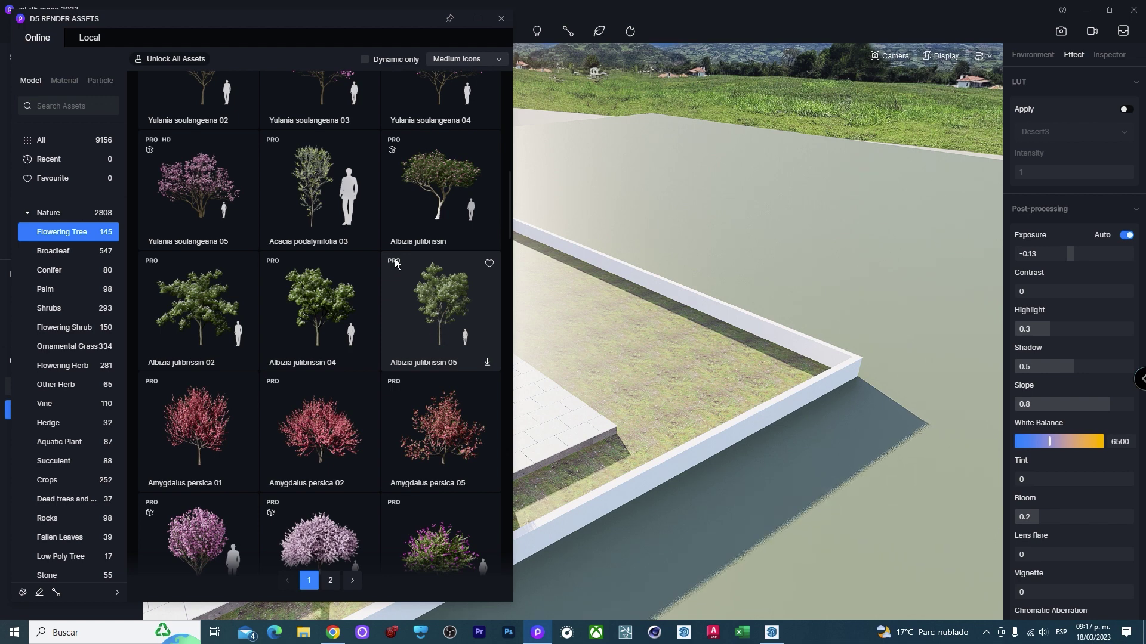
click(420, 291)
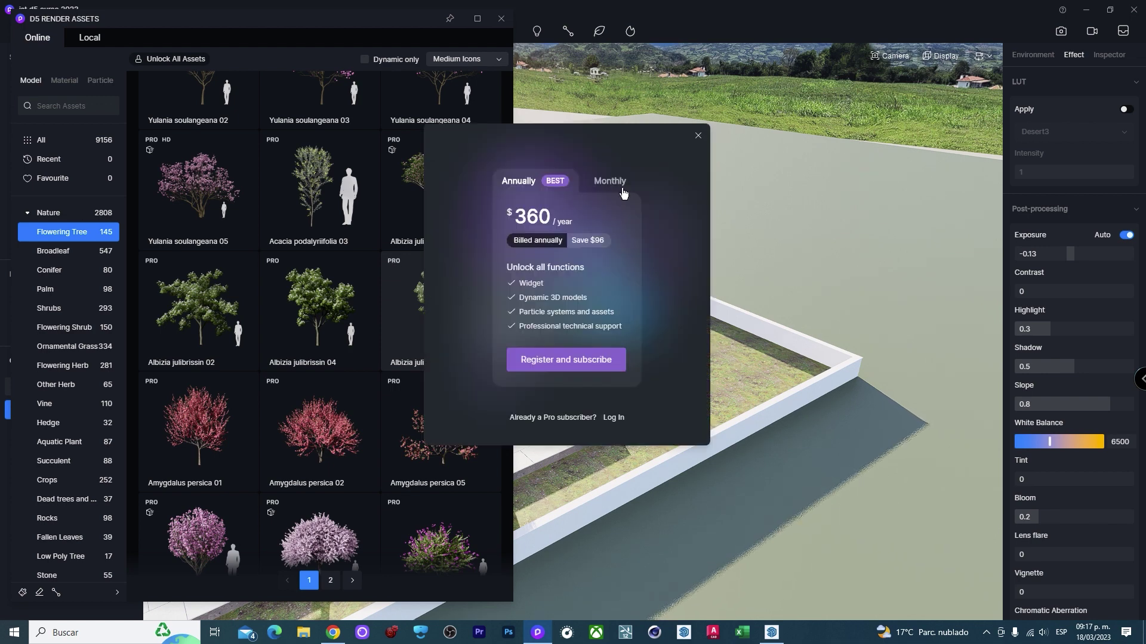
click(614, 418)
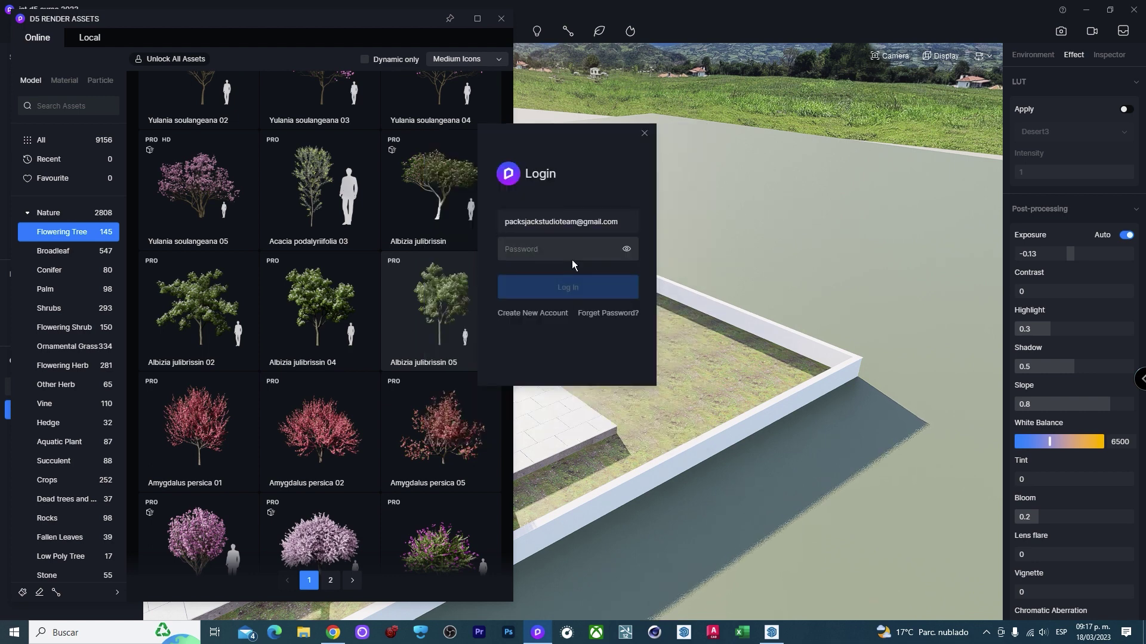
scroll(460, 328, down, 5)
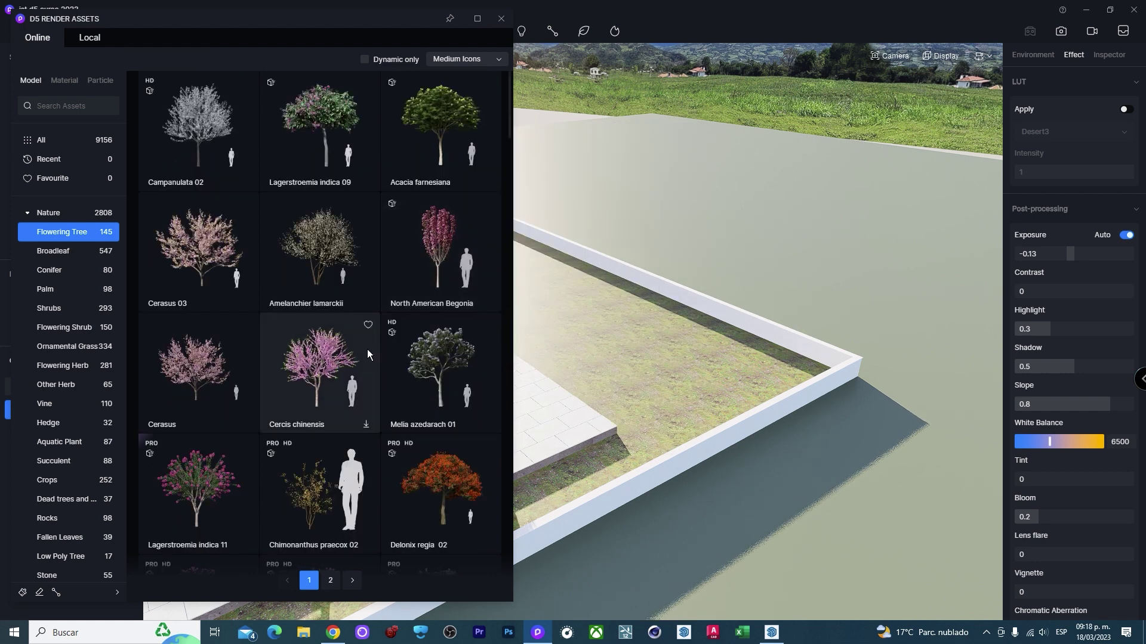
Download the Albizia julibrissin 05 and 04 flowering trees and pick the 05 tile.
scroll(367, 352, down, 2)
scroll(368, 352, down, 2)
scroll(367, 354, down, 2)
scroll(367, 354, down, 1)
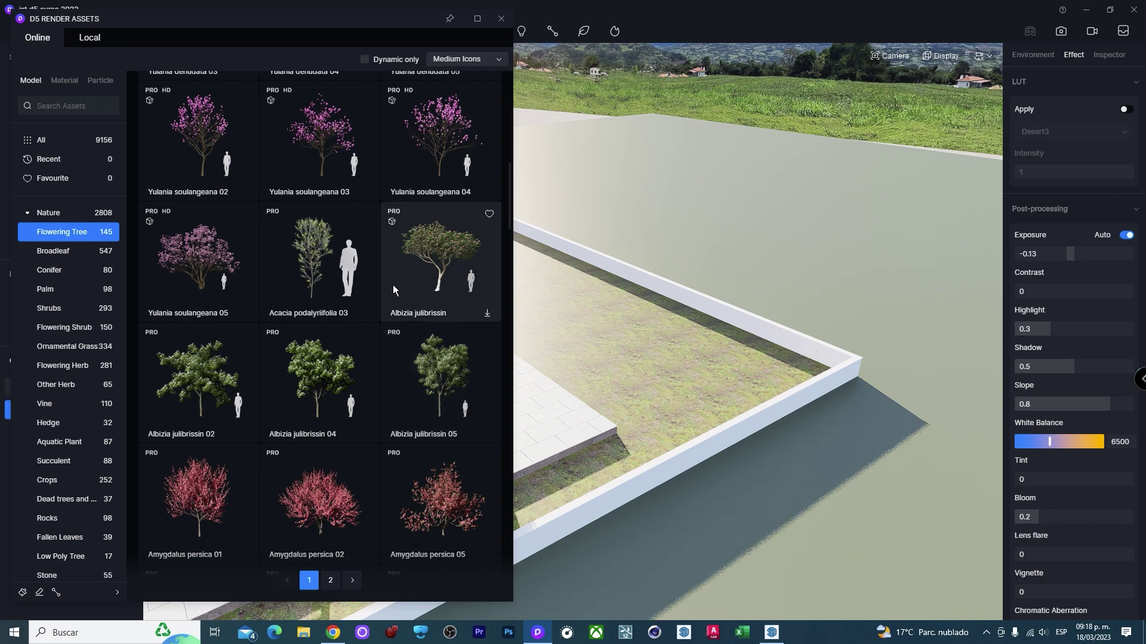
scroll(354, 361, down, 1)
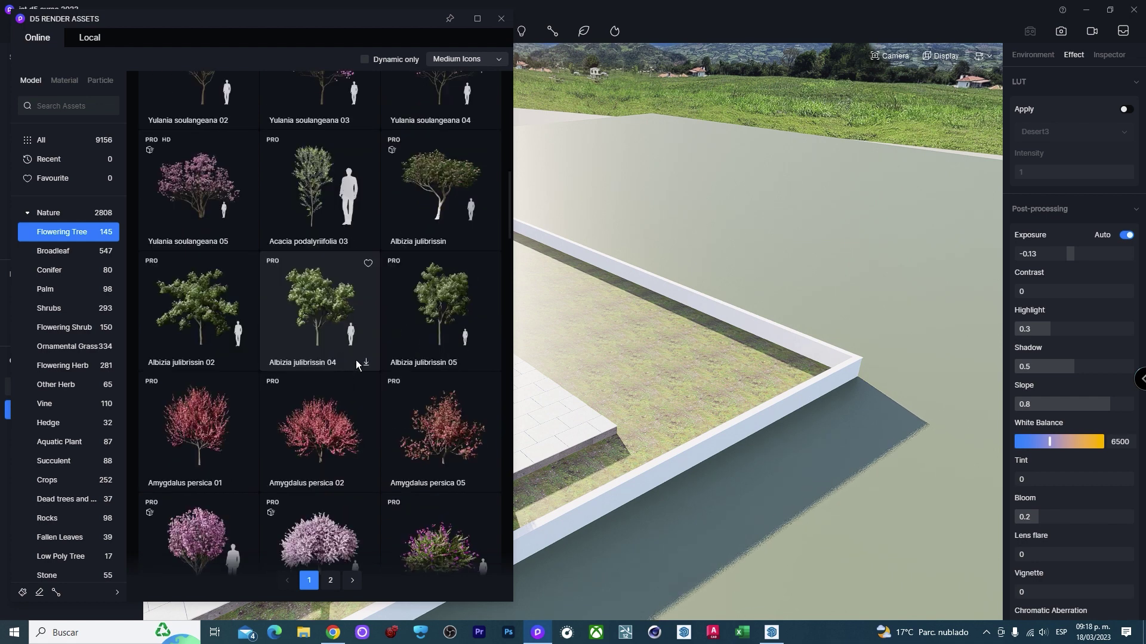
click(448, 323)
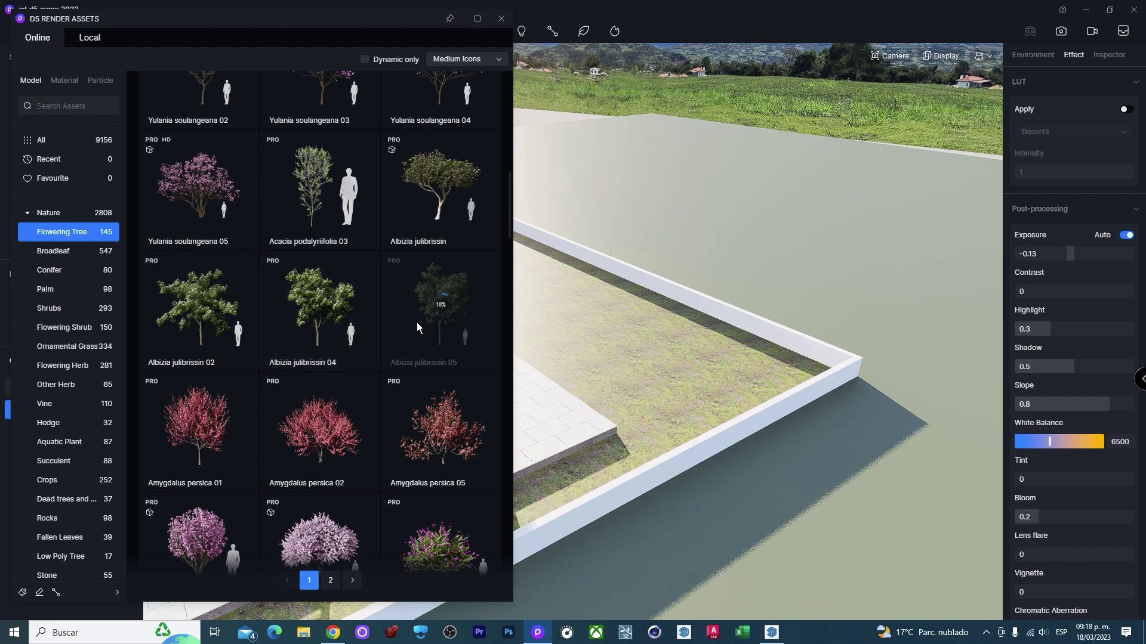
scroll(439, 315, down, 1)
click(293, 288)
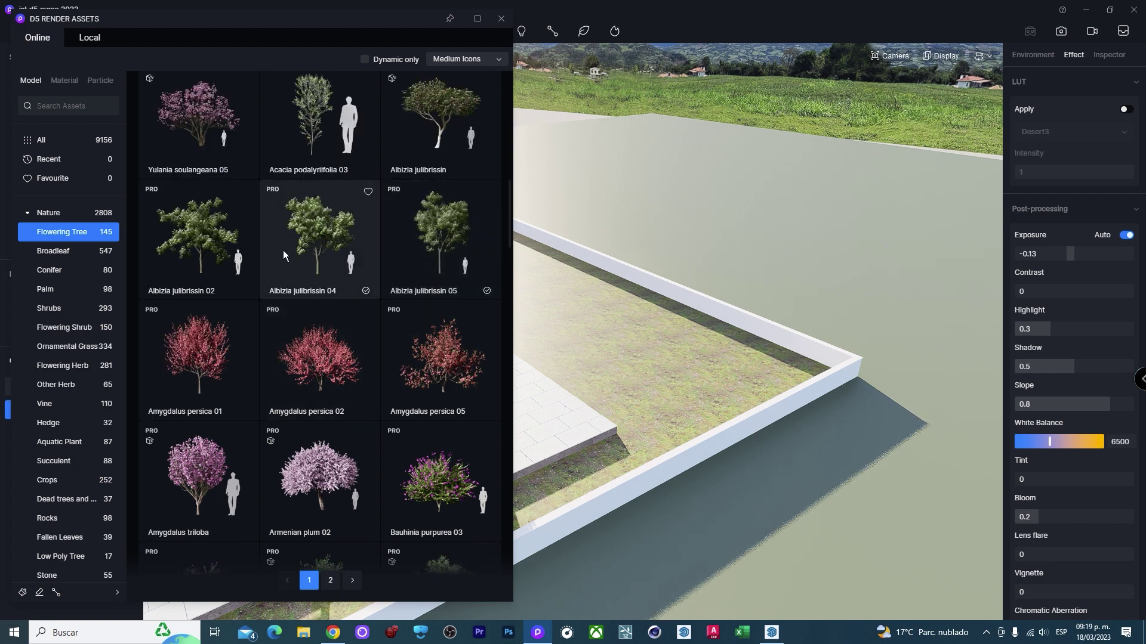
click(451, 241)
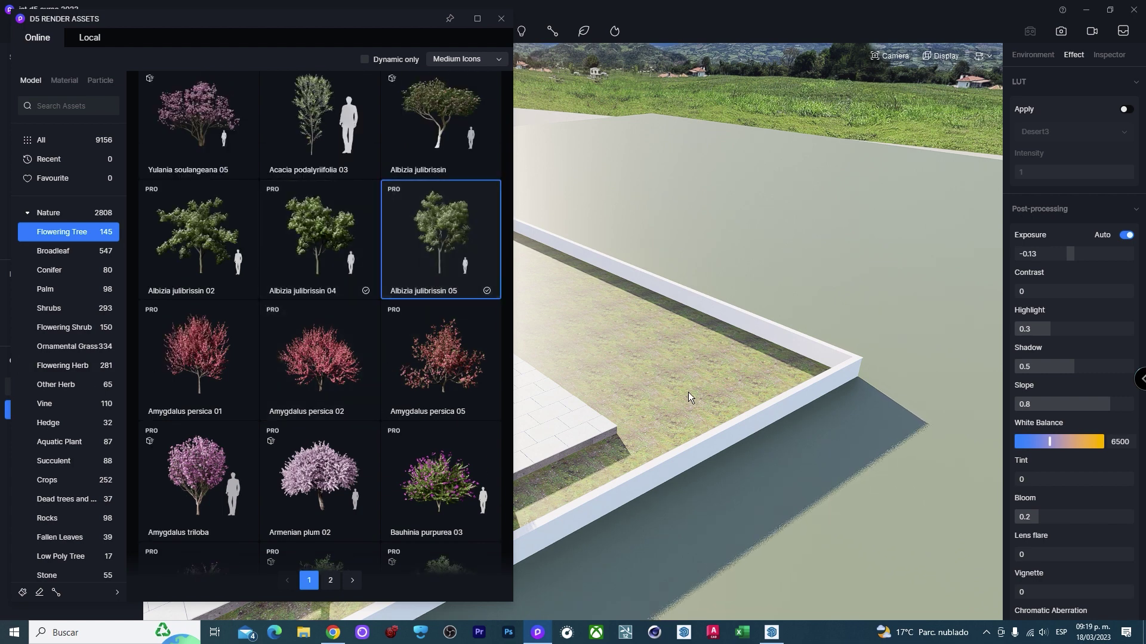
Place Albizia julibrissin 05 on the lawn and 04 by the wall, then load 04 into the Brush.
click(664, 400)
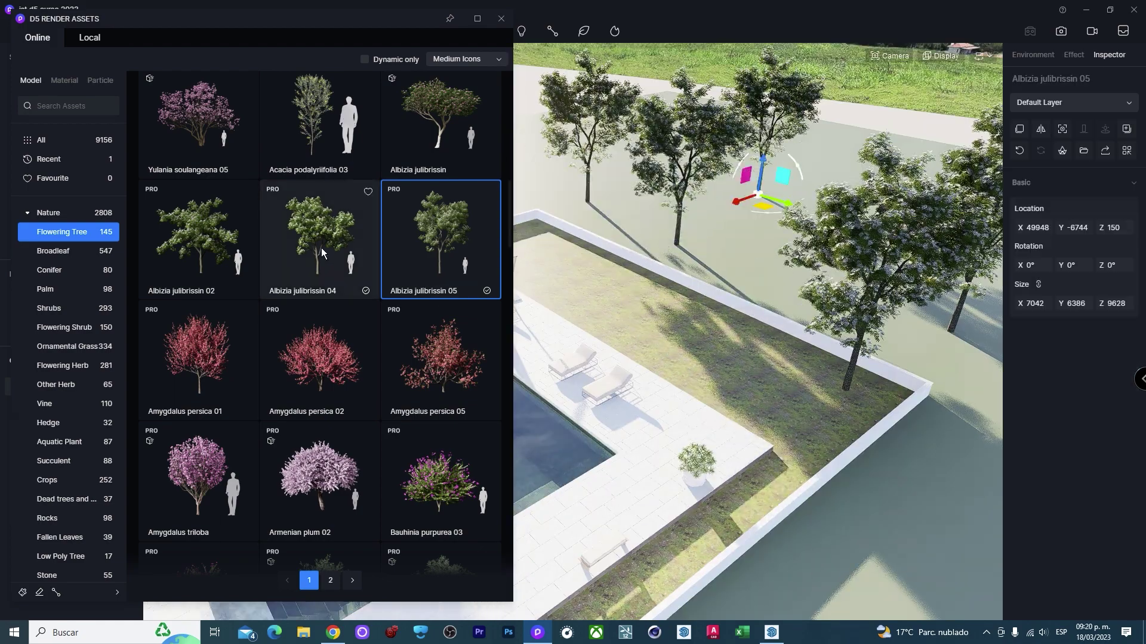
click(321, 248)
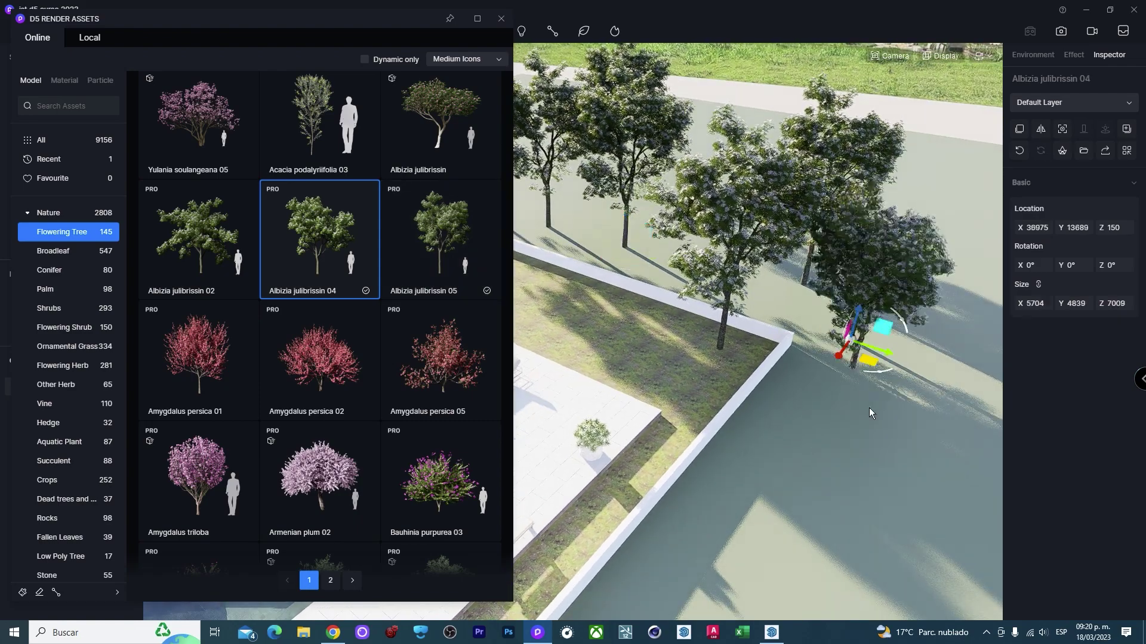
click(880, 424)
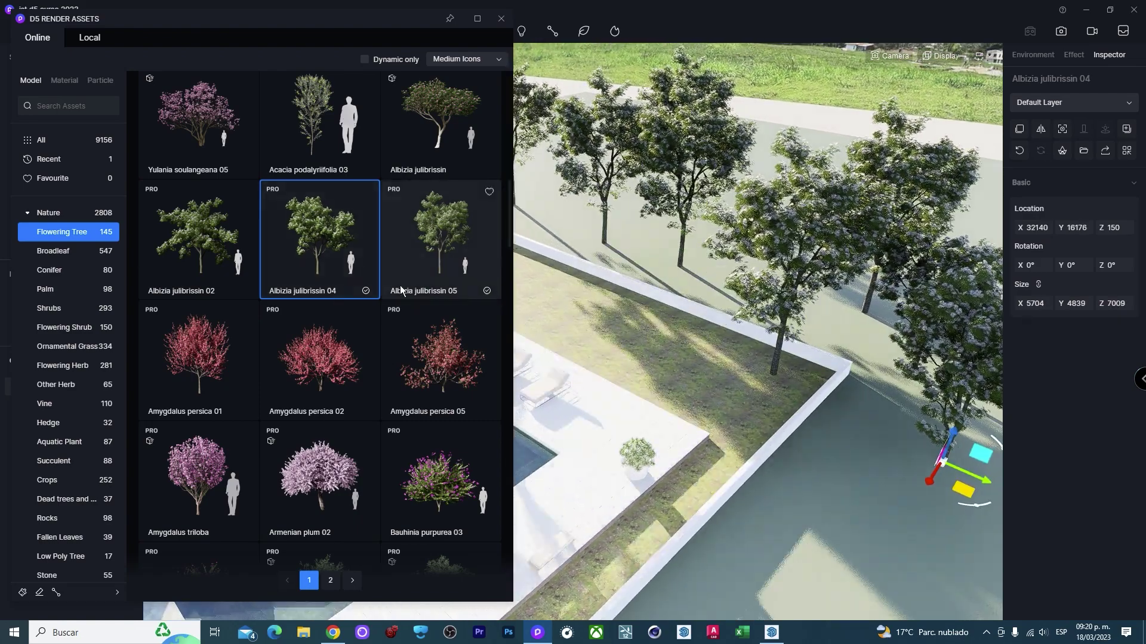
scroll(820, 375, down, 5)
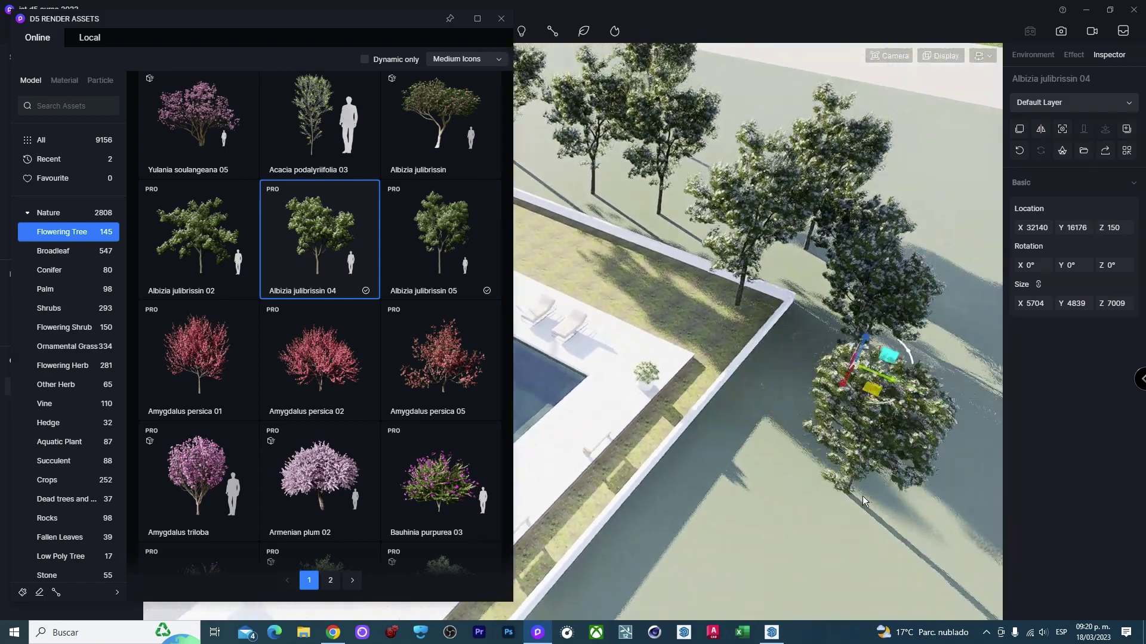
scroll(781, 455, down, 3)
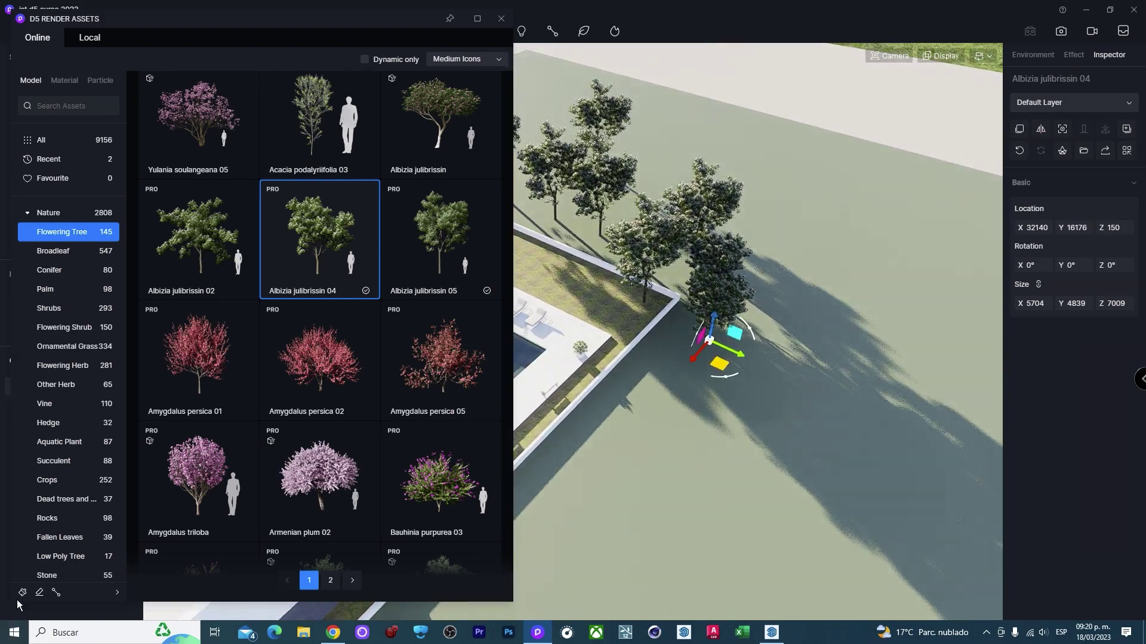
click(23, 594)
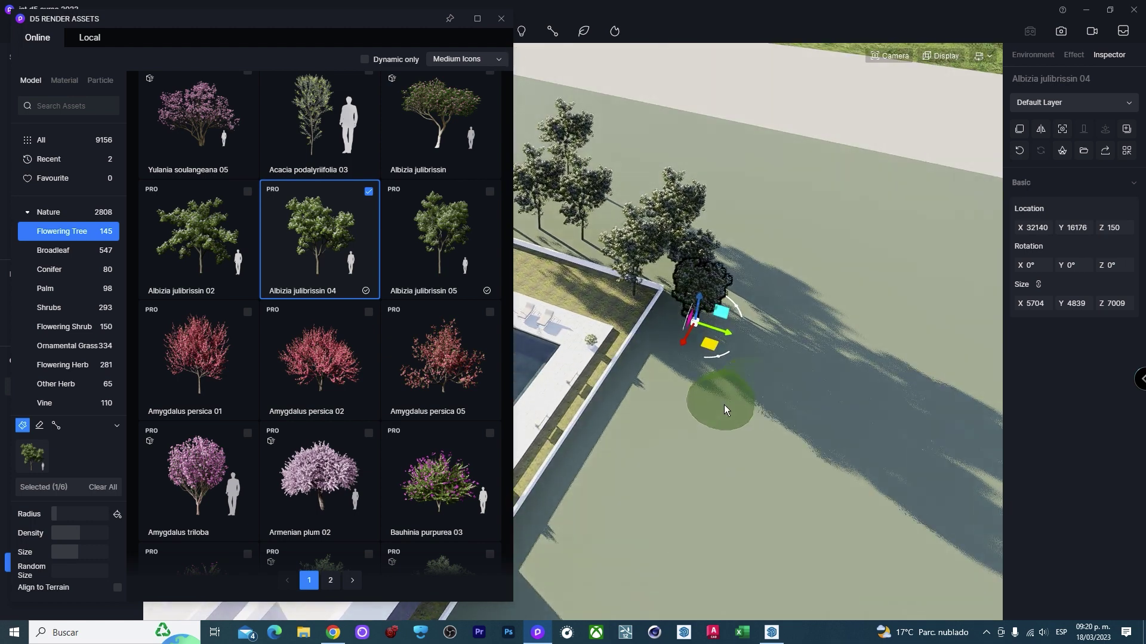
Scatter-paint Albizia trees across the lawn near the pool wall.
mouse_move(724, 404)
mouse_down()
mouse_move(788, 253)
mouse_move(751, 282)
mouse_up()
click(693, 421)
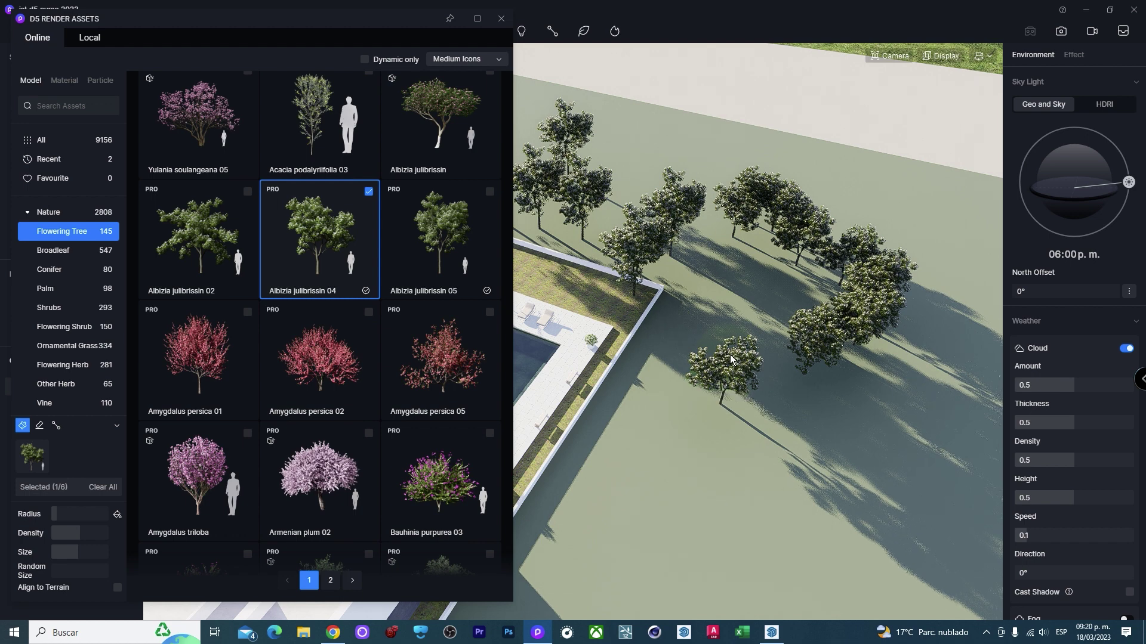
middle_drag(714, 396, 754, 307)
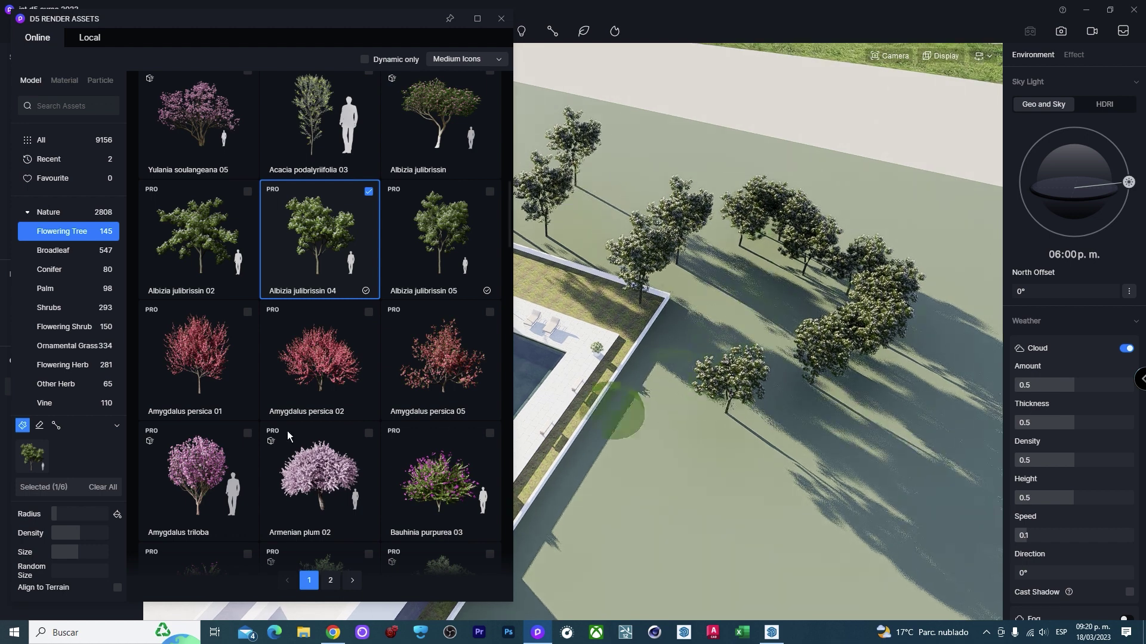
Erase the right-hand cluster of scattered trees, leaving only a few.
click(42, 428)
mouse_move(696, 406)
mouse_down()
mouse_move(817, 348)
mouse_move(833, 367)
mouse_move(843, 285)
mouse_up()
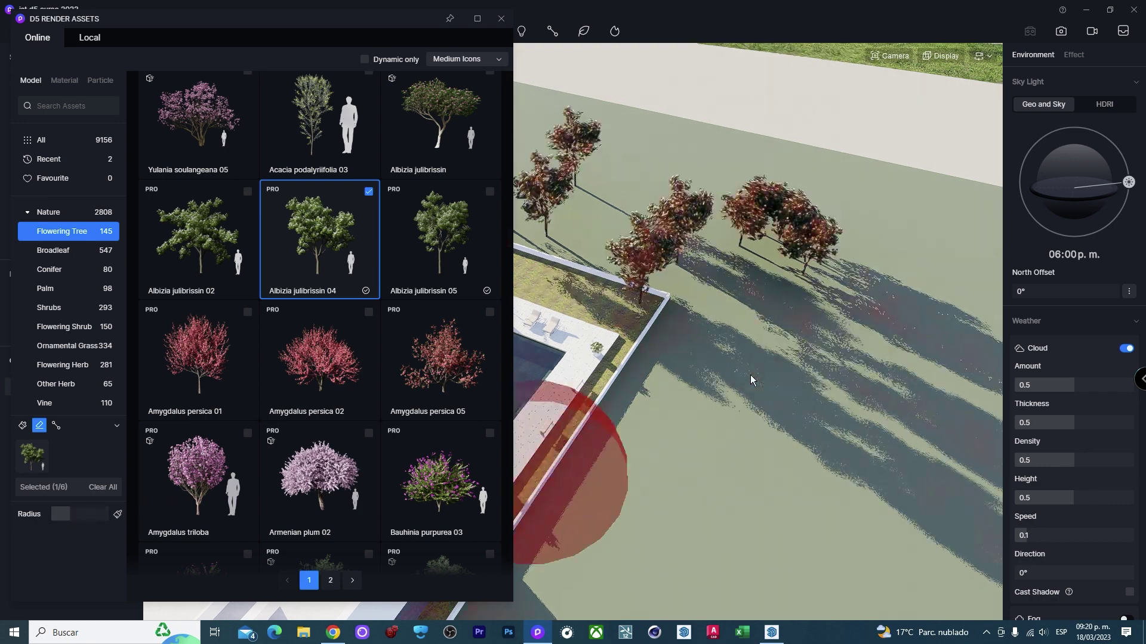
click(806, 285)
scroll(695, 263, down, 5)
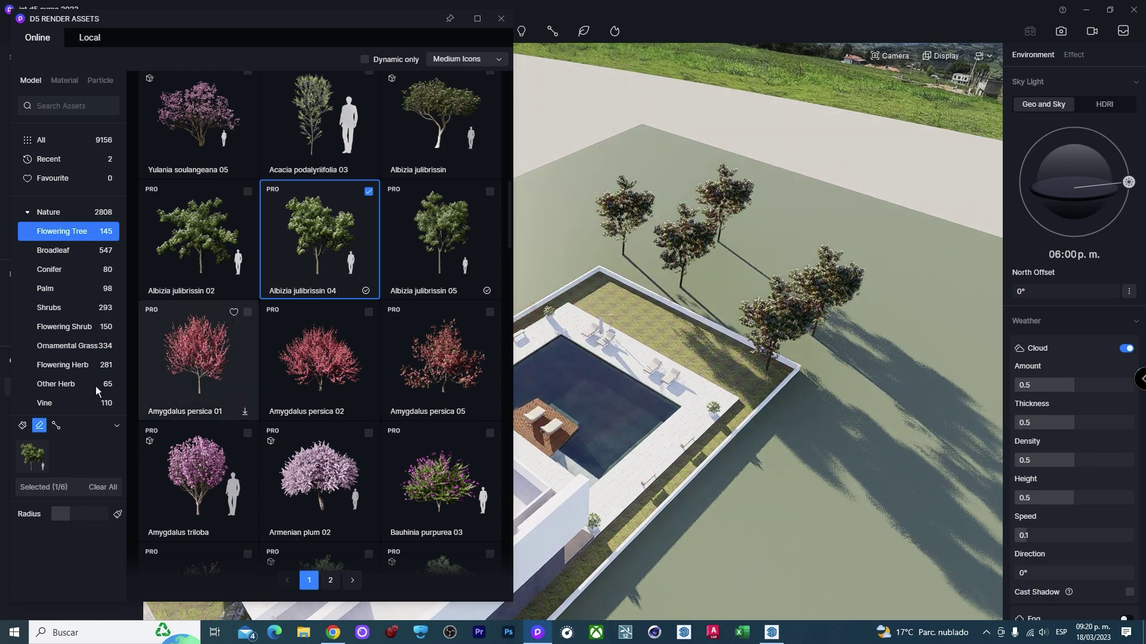
scroll(679, 370, up, 1)
Delete the box-selected scattered trees from the outer lawn and add Albizia julibrissin 05 to the brush.
key(Escape)
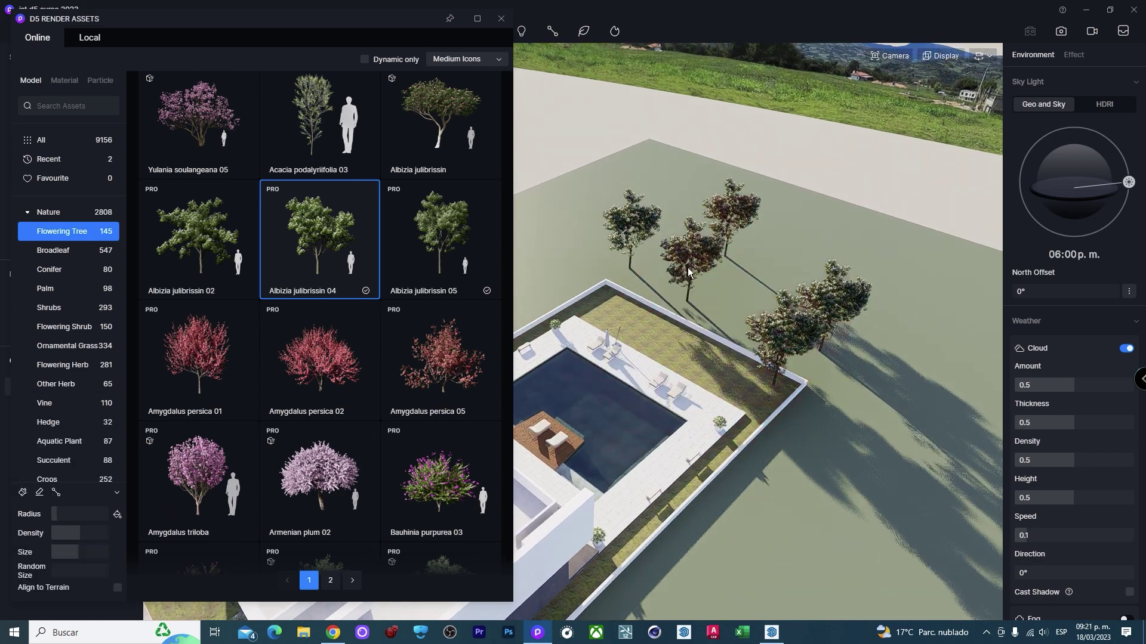
click(688, 268)
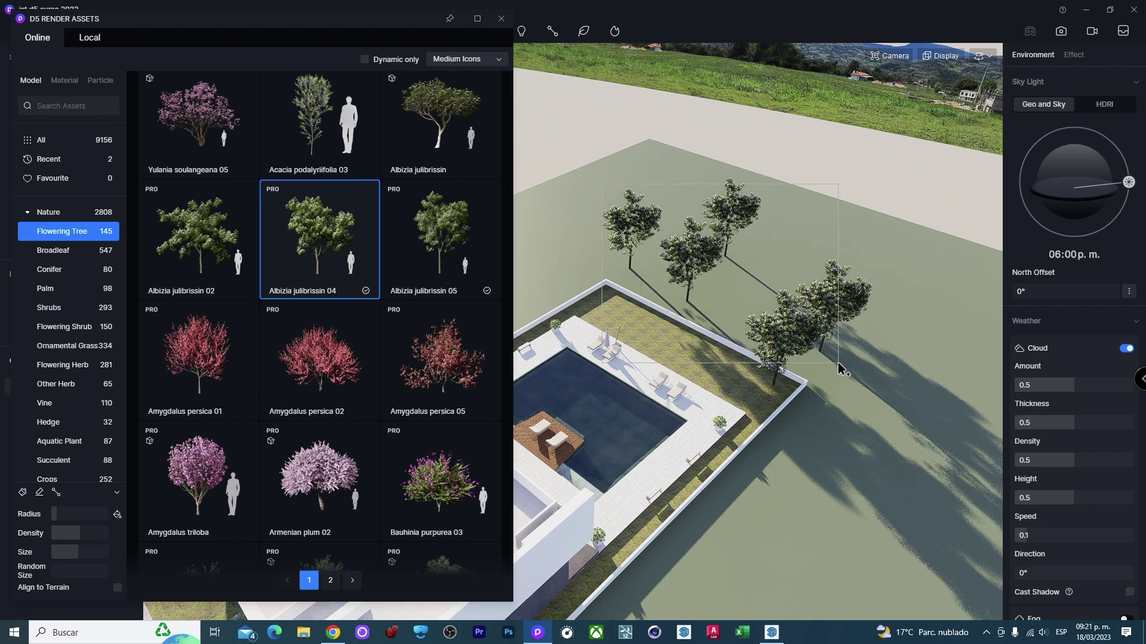
drag(839, 367, 901, 391)
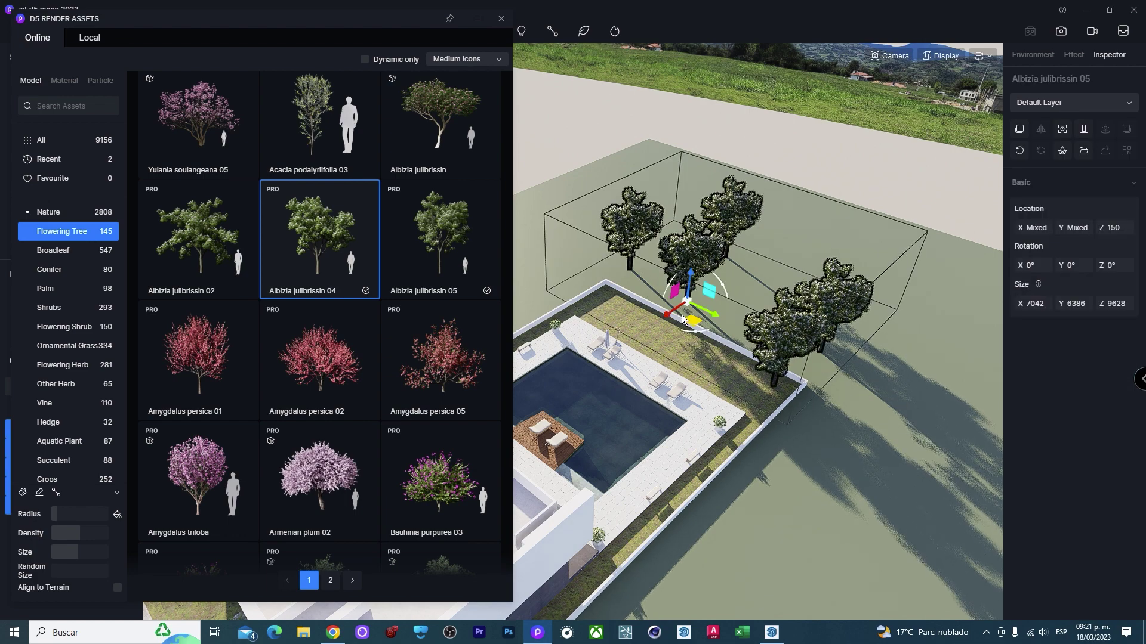
key(Delete)
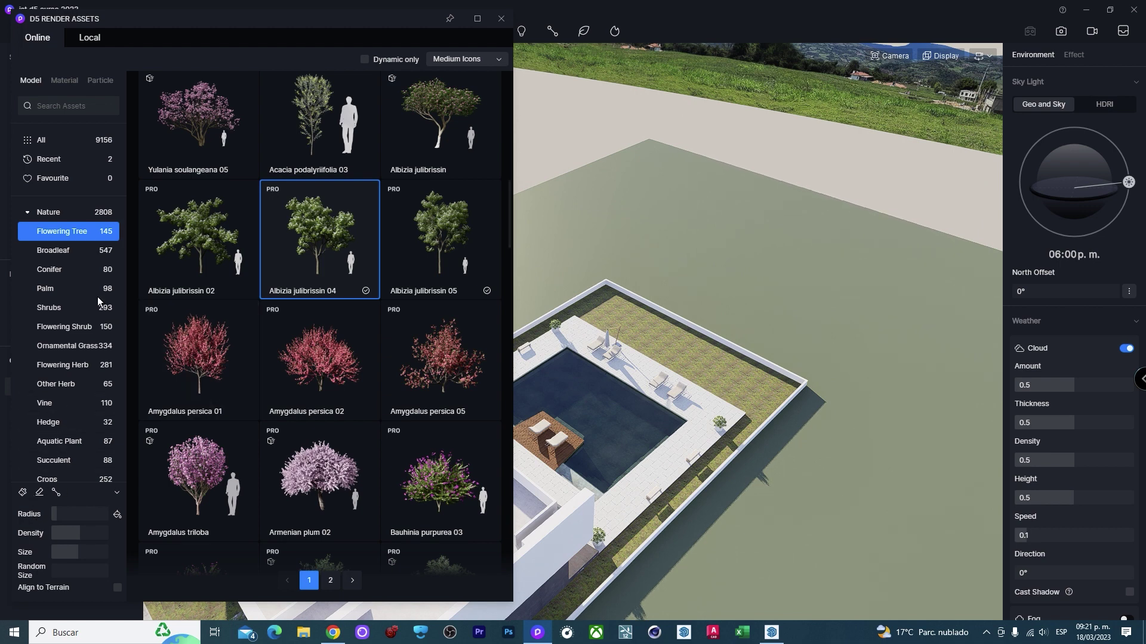
click(22, 494)
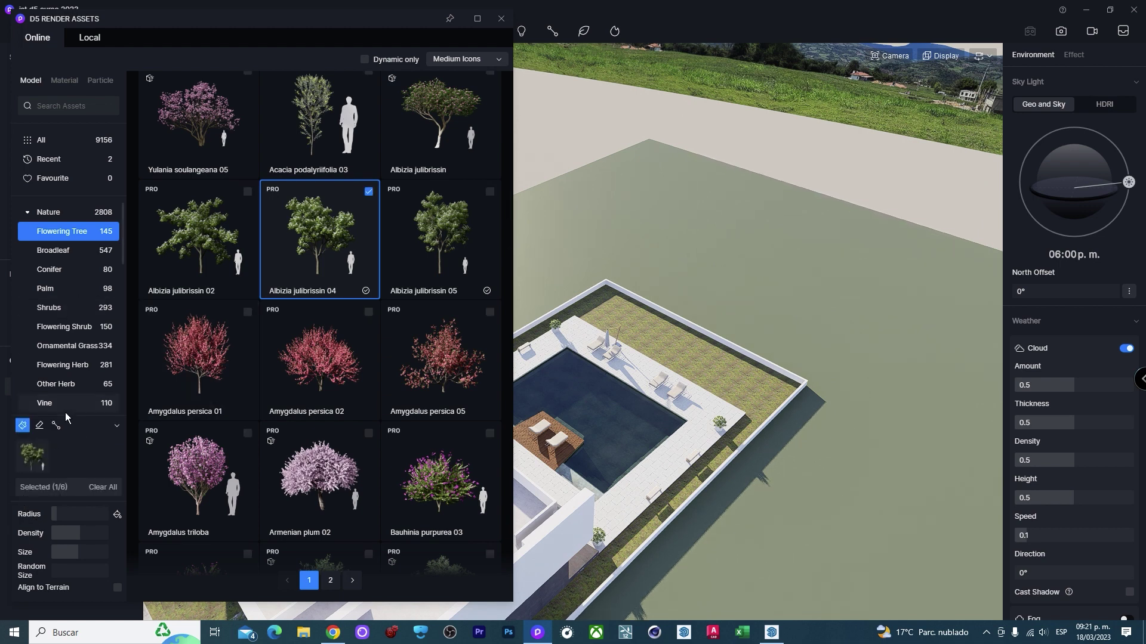
mouse_move(441, 239)
click(482, 200)
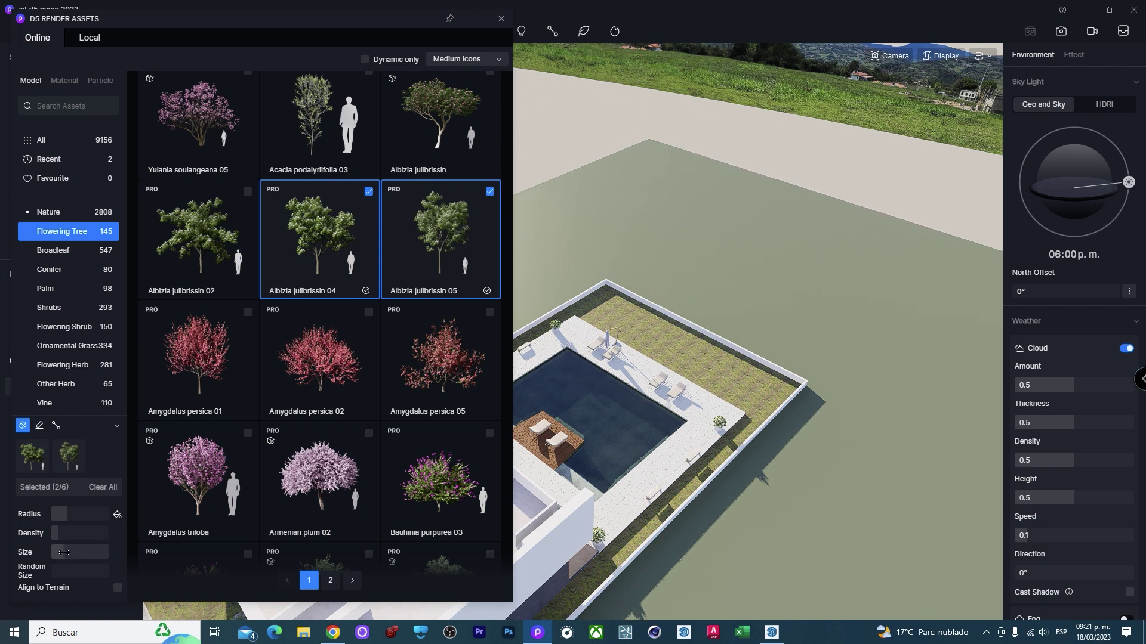
Scatter-paint mixed Albizia trees across the lawn, then erase them.
drag(690, 233, 865, 257)
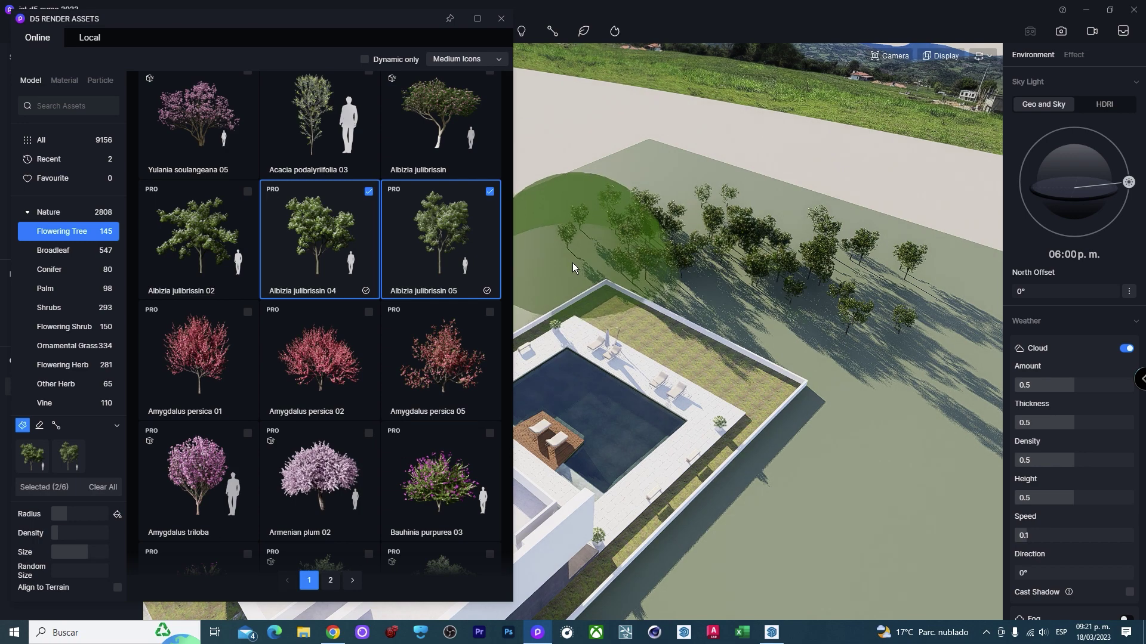
click(596, 239)
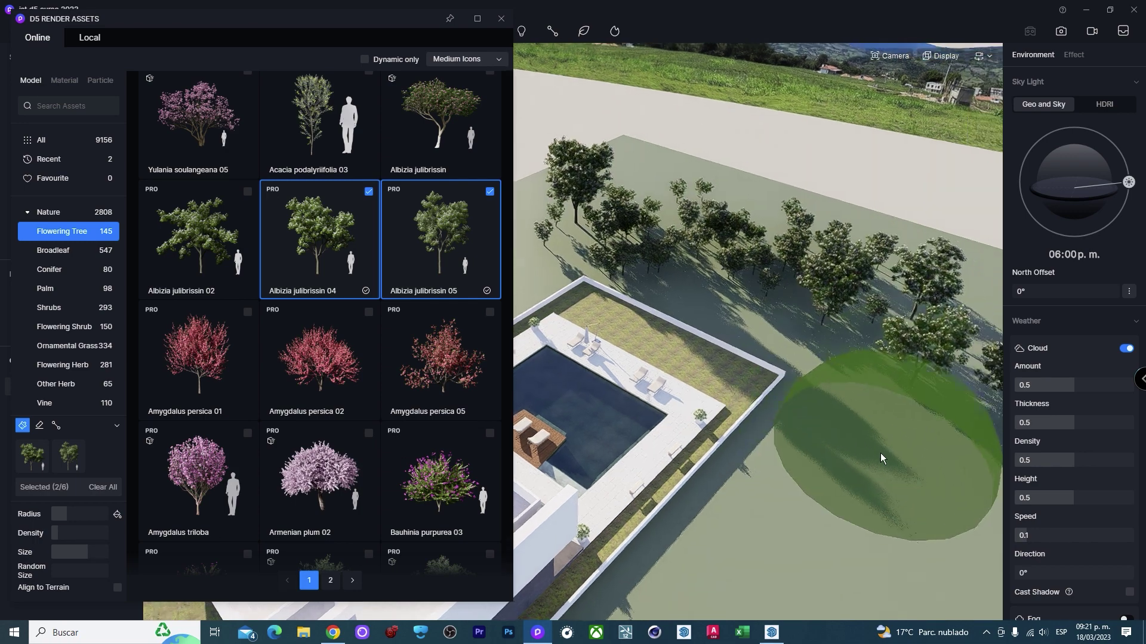
click(39, 425)
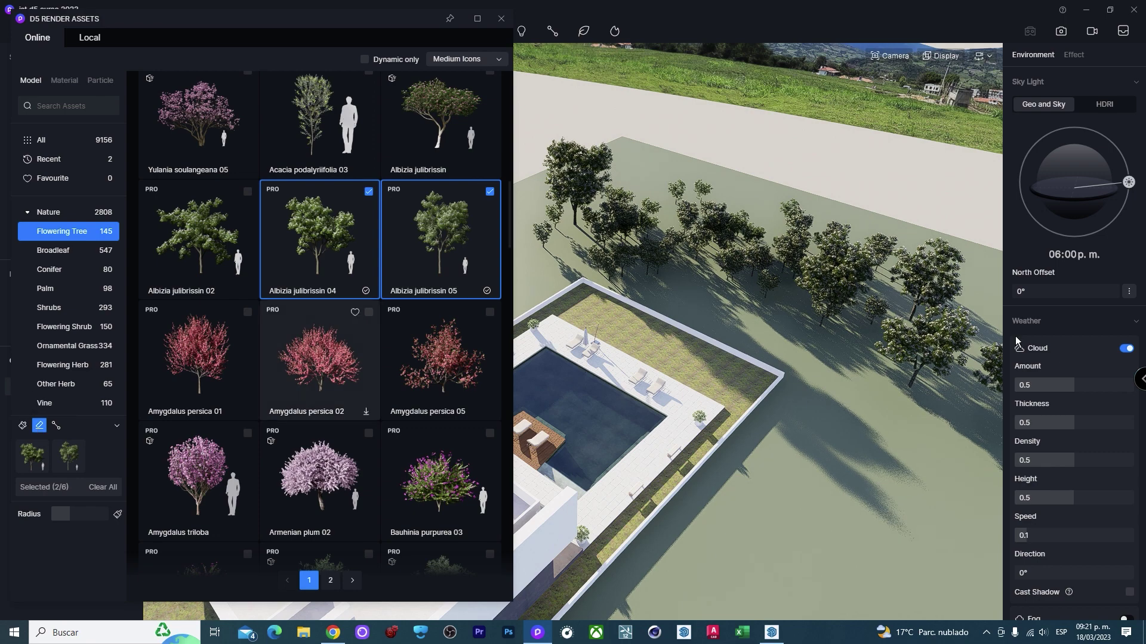
drag(818, 310, 597, 179)
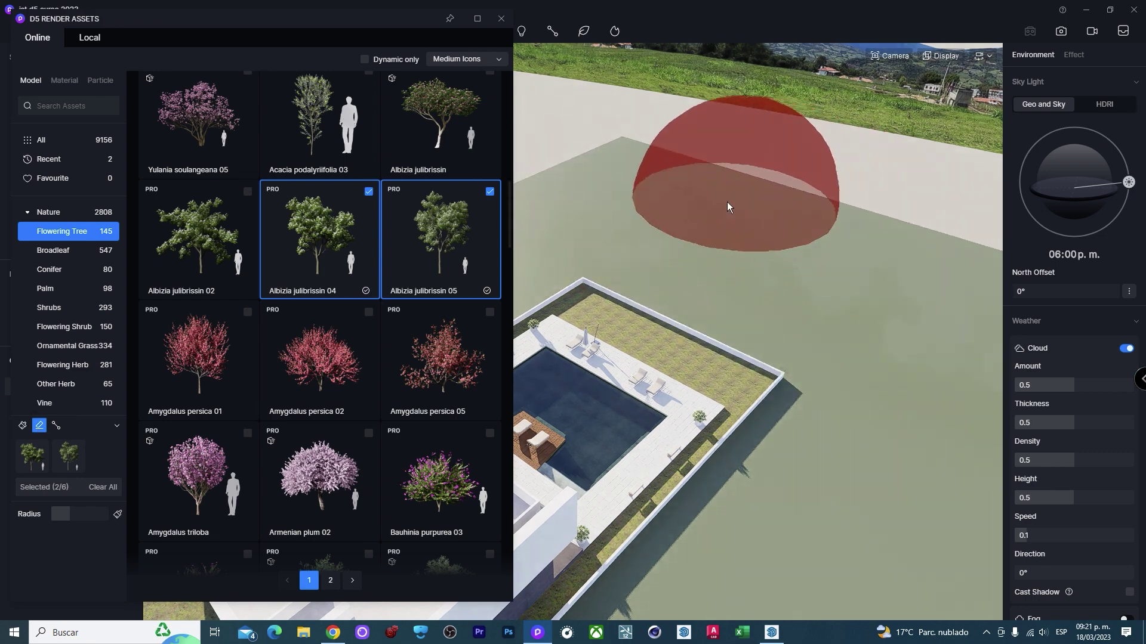
mouse_move(727, 201)
right_down()
mouse_move(983, 429)
mouse_move(753, 345)
right_up()
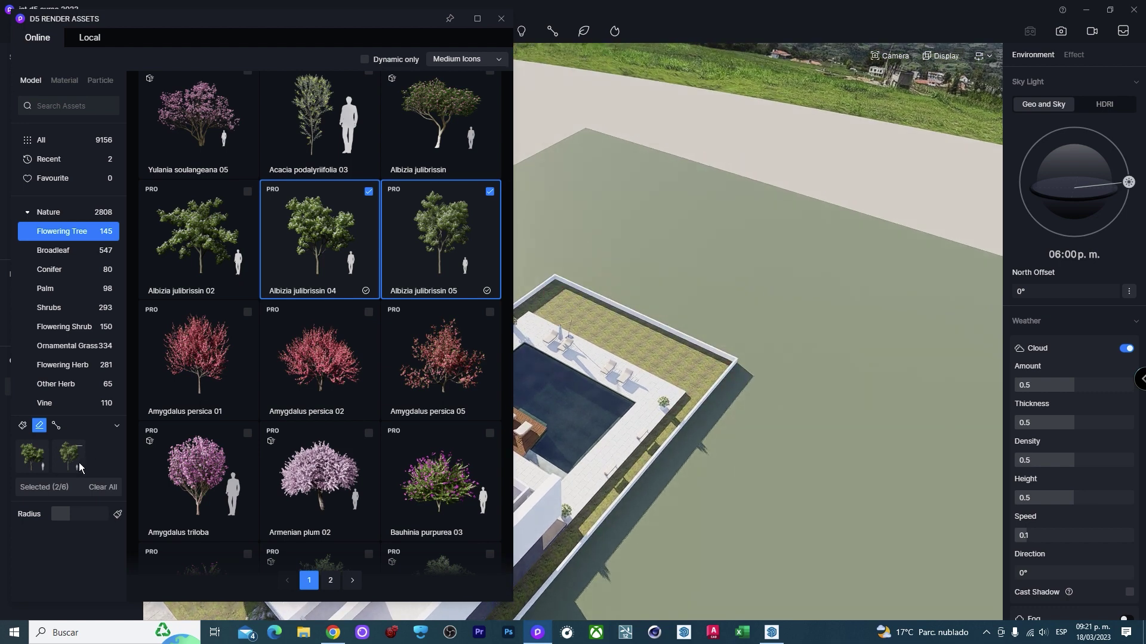
Repaint an Albizia cluster on the lawn beside the pool and erase it again.
click(23, 426)
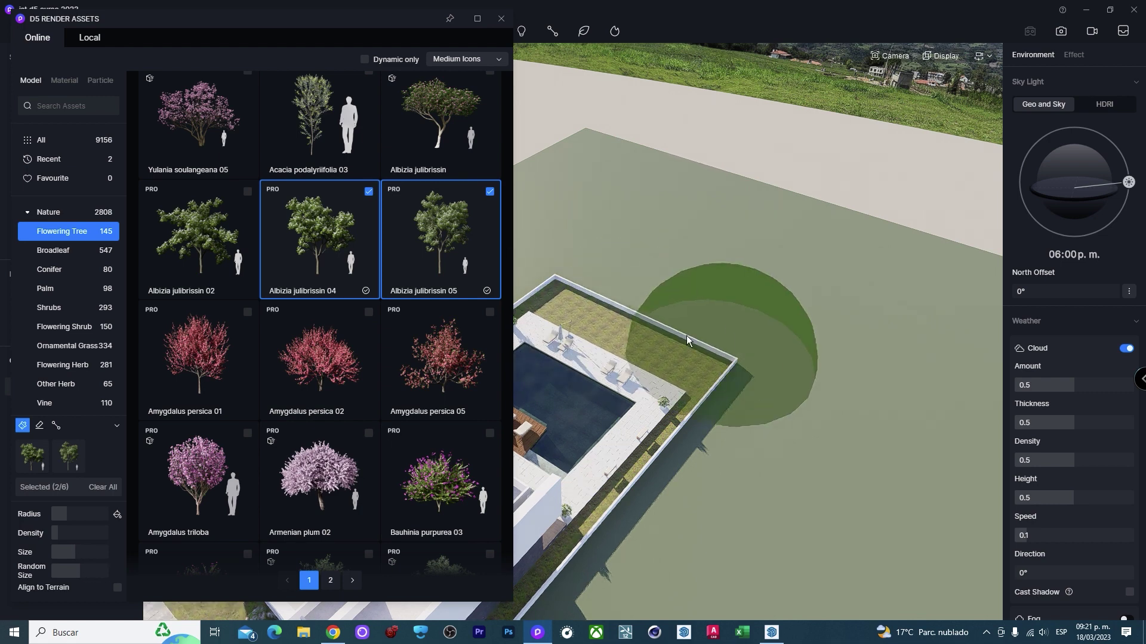
scroll(591, 495, up, 1)
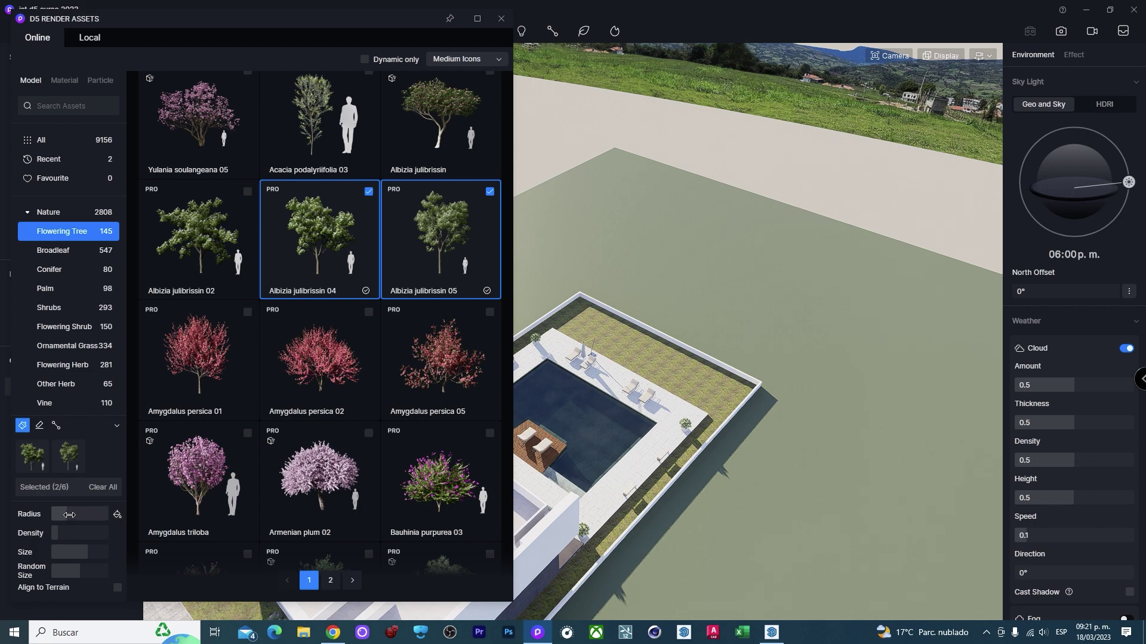
scroll(740, 257, up, 2)
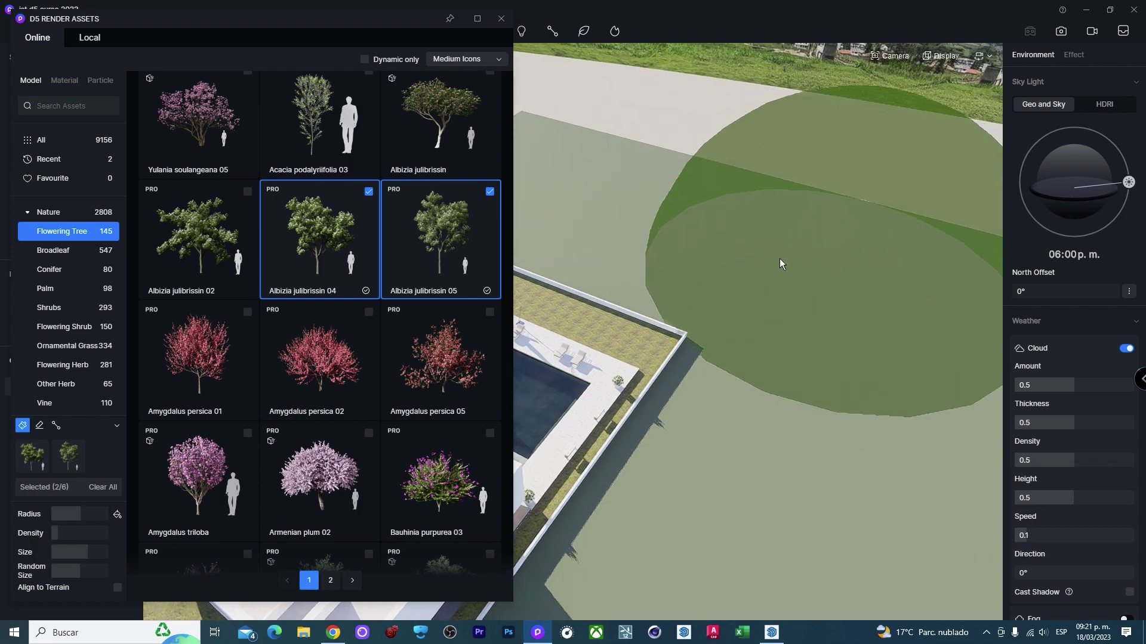
scroll(585, 198, down, 2)
click(717, 237)
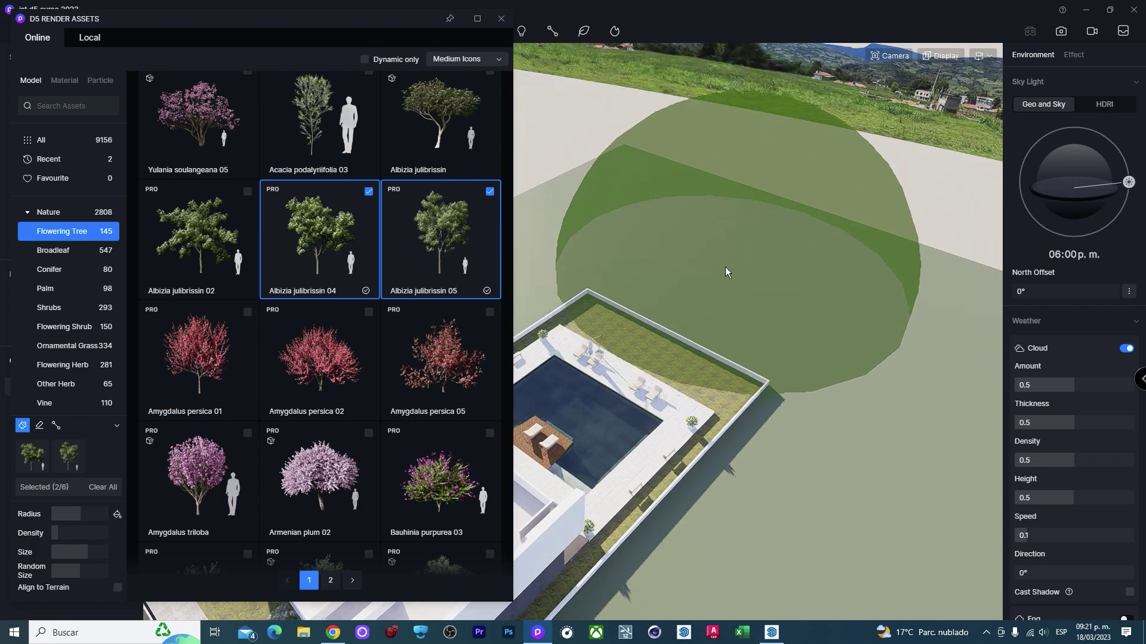
drag(693, 343, 885, 353)
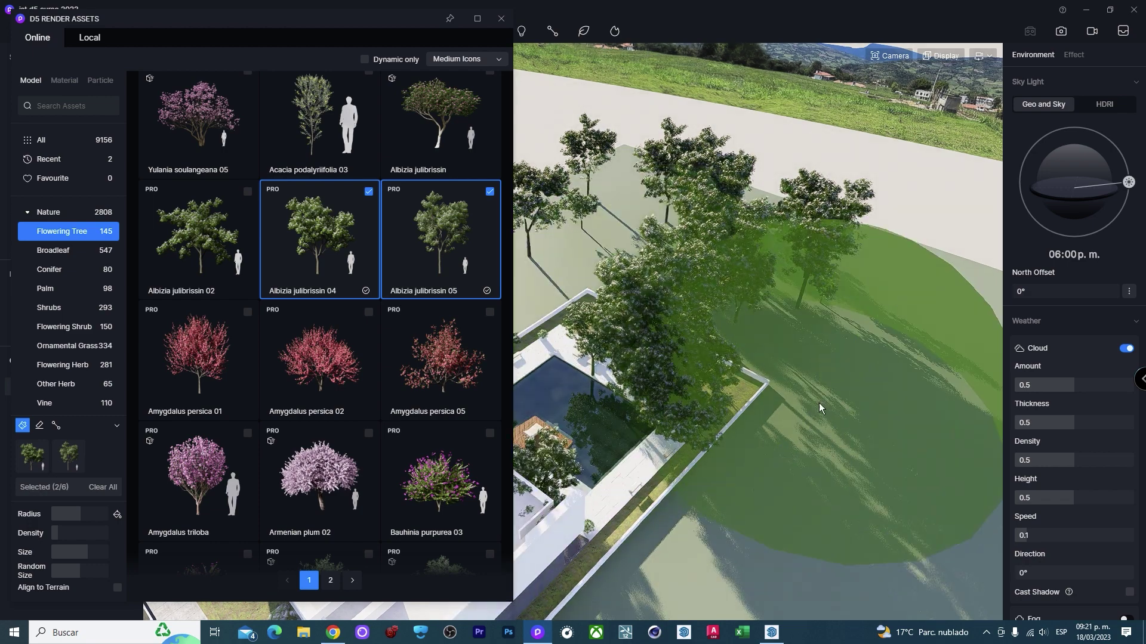
click(40, 425)
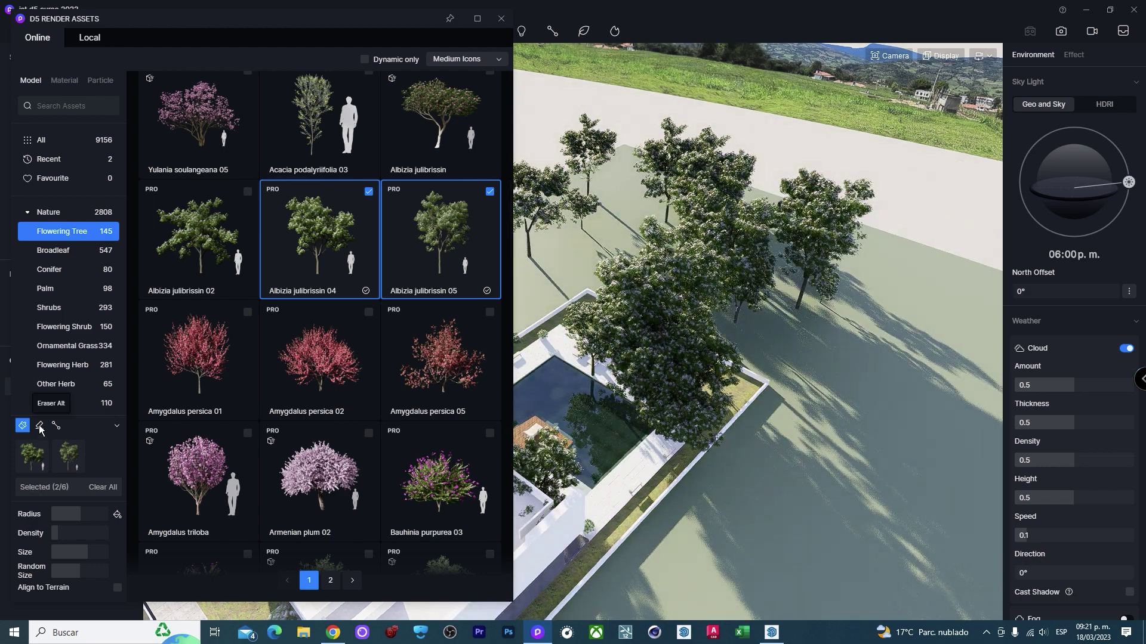
drag(672, 391, 656, 385)
mouse_move(546, 516)
mouse_down()
mouse_move(788, 206)
mouse_move(575, 242)
mouse_move(782, 257)
mouse_up()
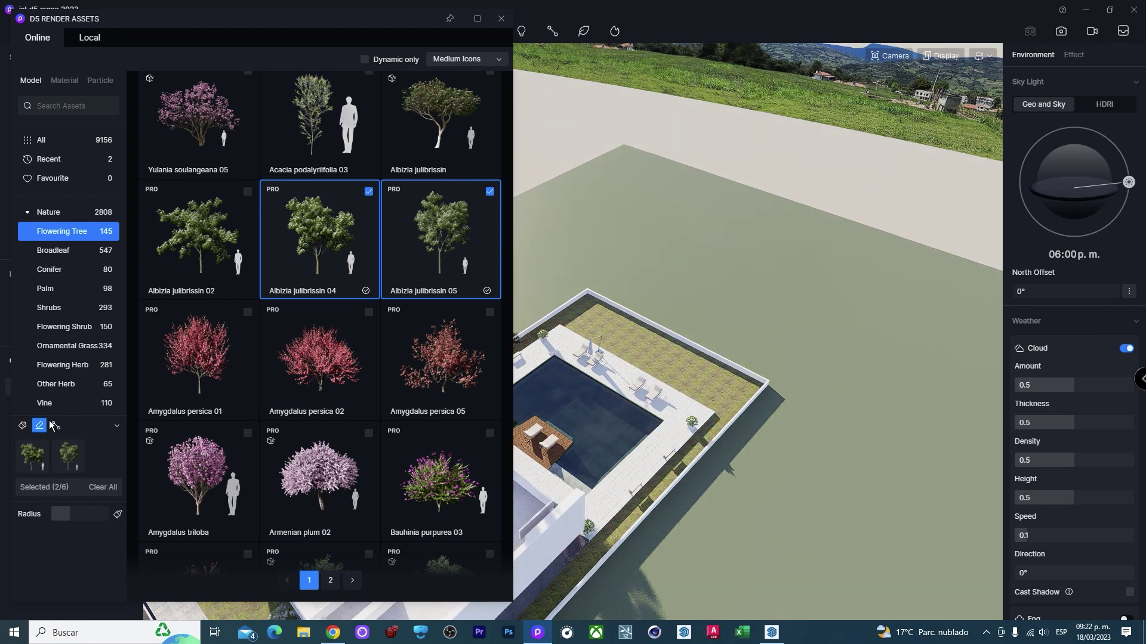
Paint two Albizia tree clusters on the lawn, move the view back, and erase them.
click(22, 426)
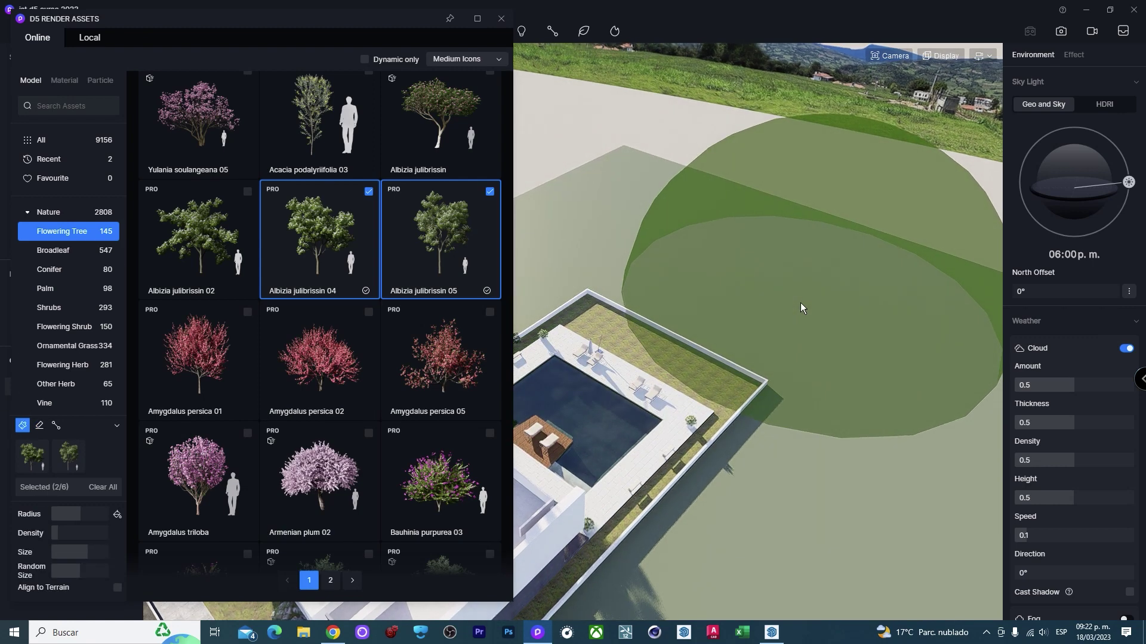
scroll(798, 303, down, 3)
scroll(639, 213, up, 3)
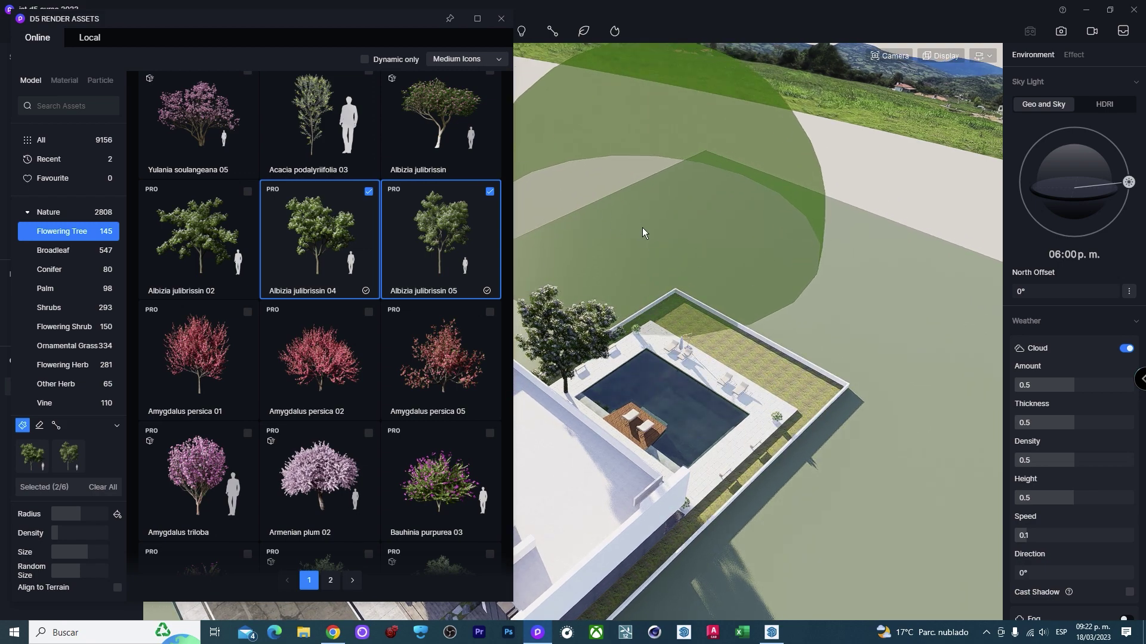
click(640, 227)
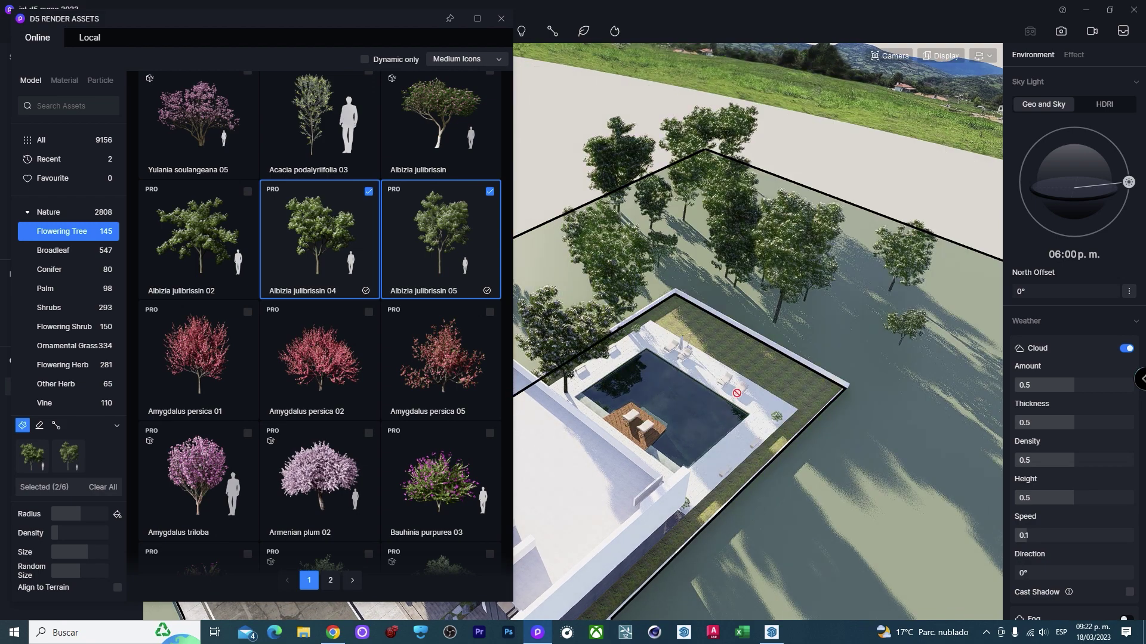
click(877, 418)
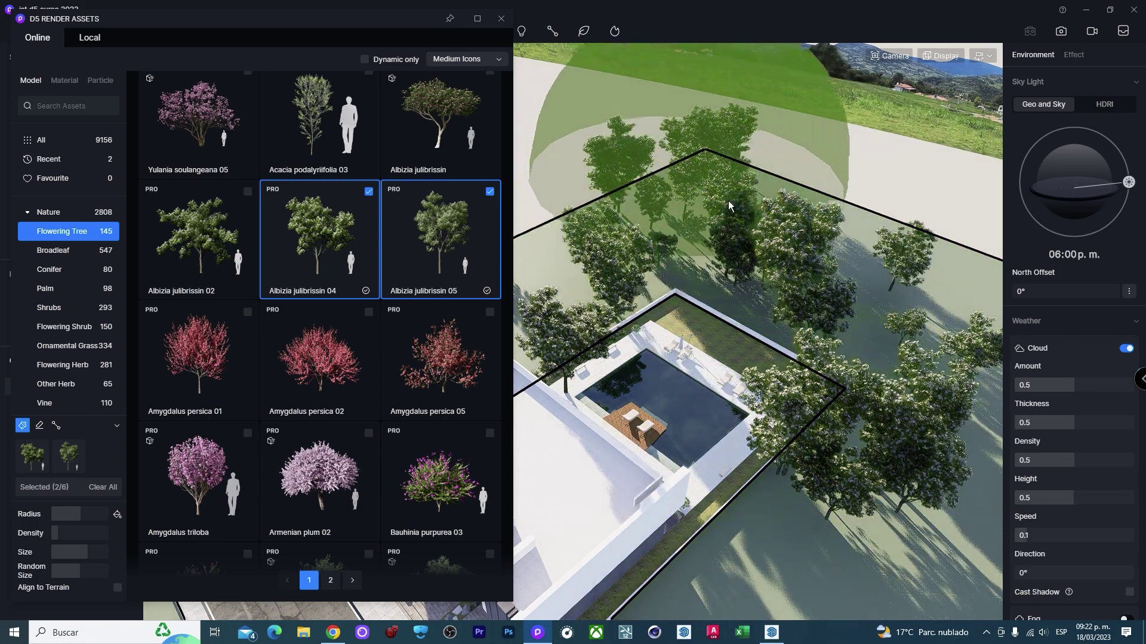
key(d)
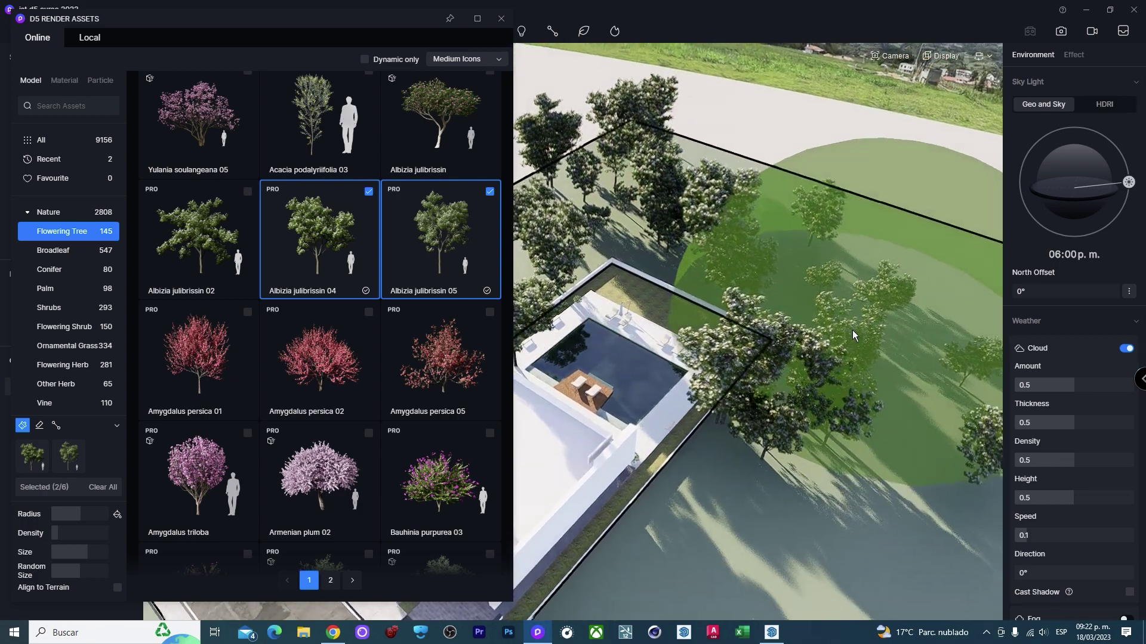
key(s)
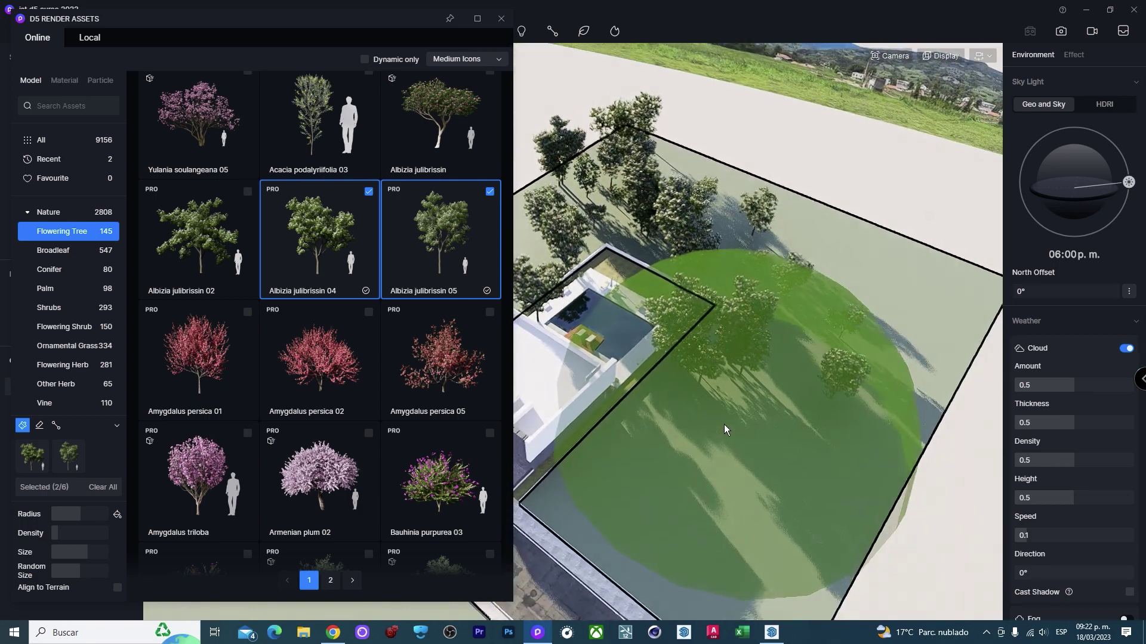
click(39, 424)
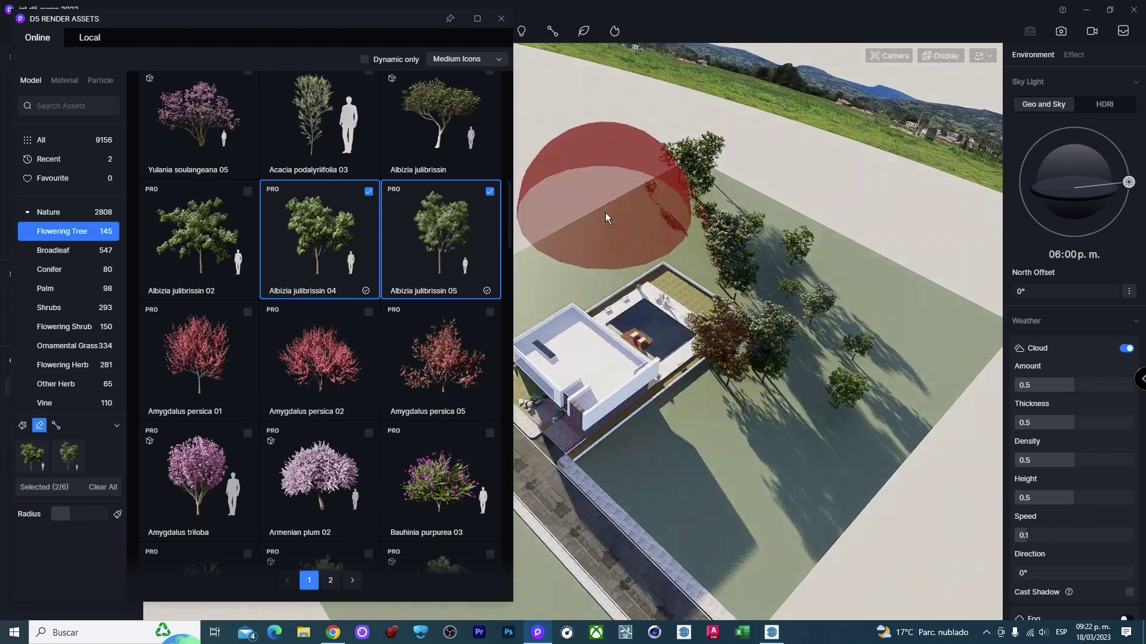
click(23, 424)
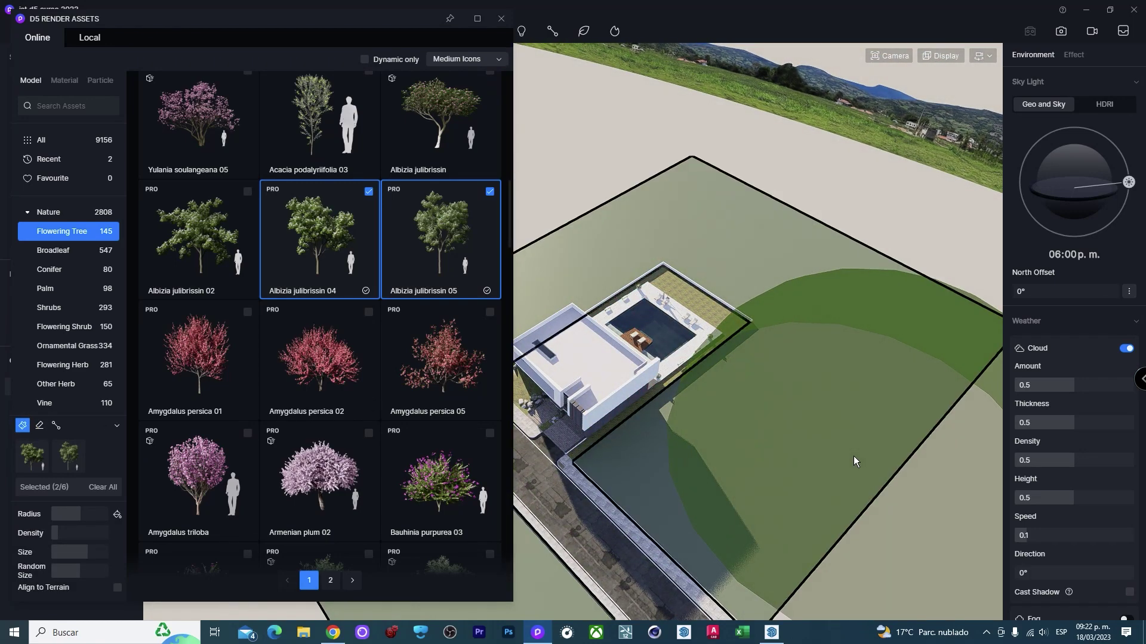
Repaint Albizia trees across the lawn toward, left of and below the house.
drag(844, 493, 697, 304)
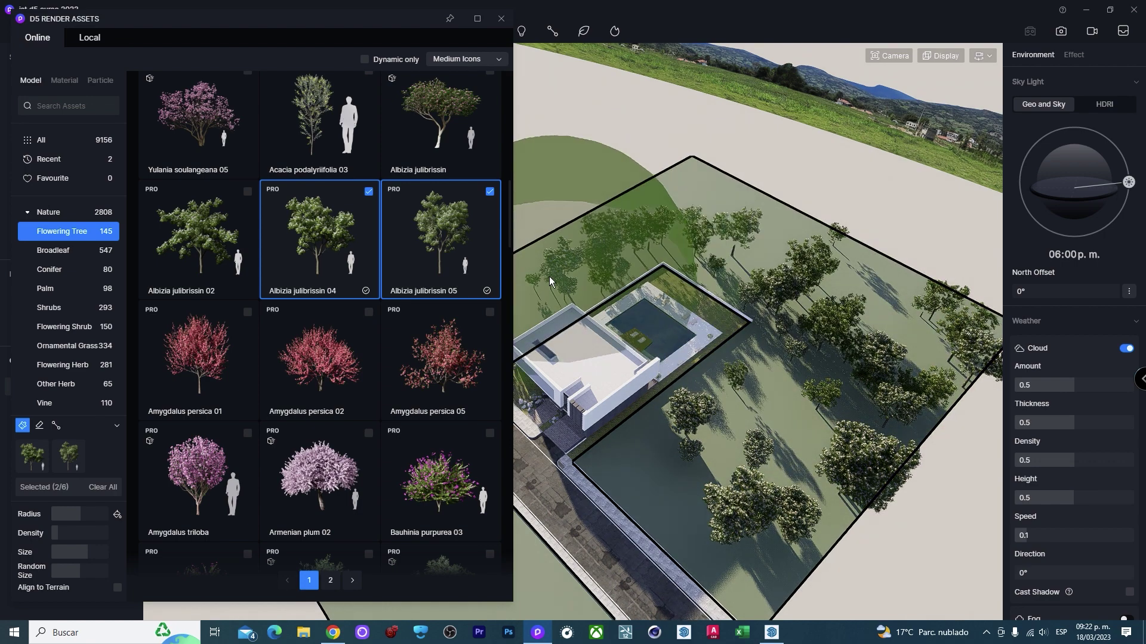
drag(548, 277, 719, 219)
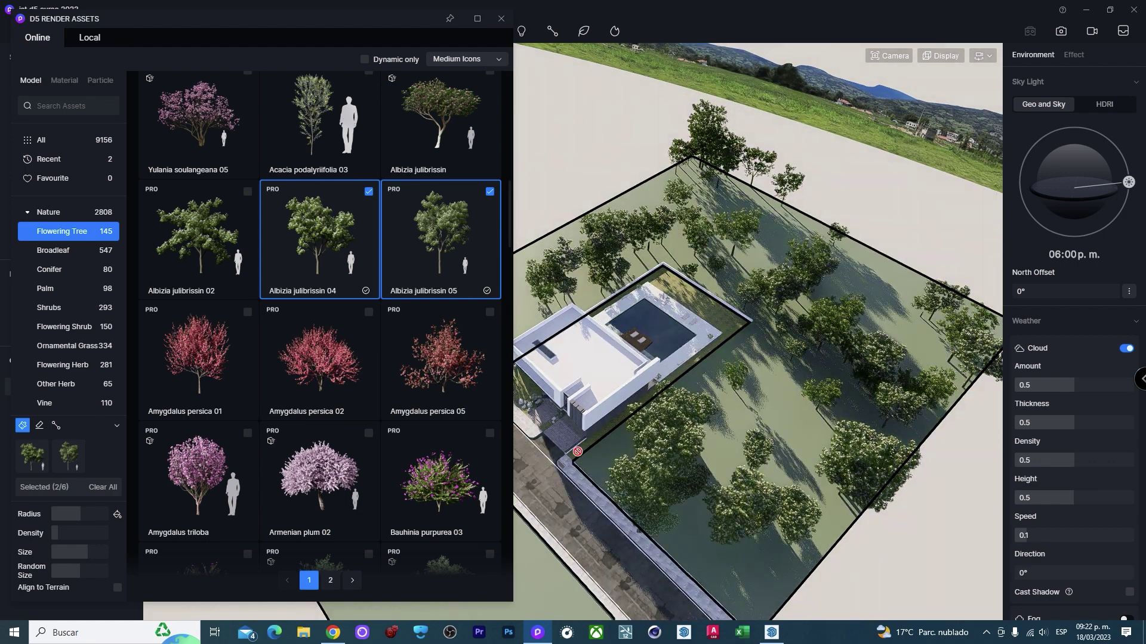
click(668, 468)
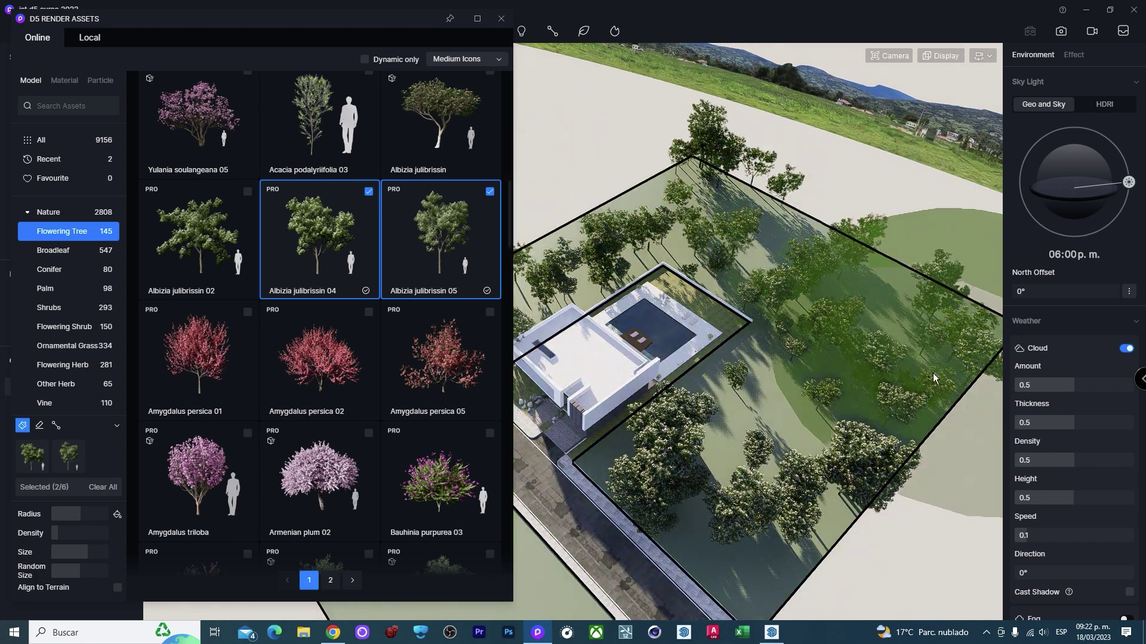
mouse_move(581, 233)
right_down()
mouse_move(744, 413)
mouse_move(849, 382)
mouse_move(725, 421)
right_up()
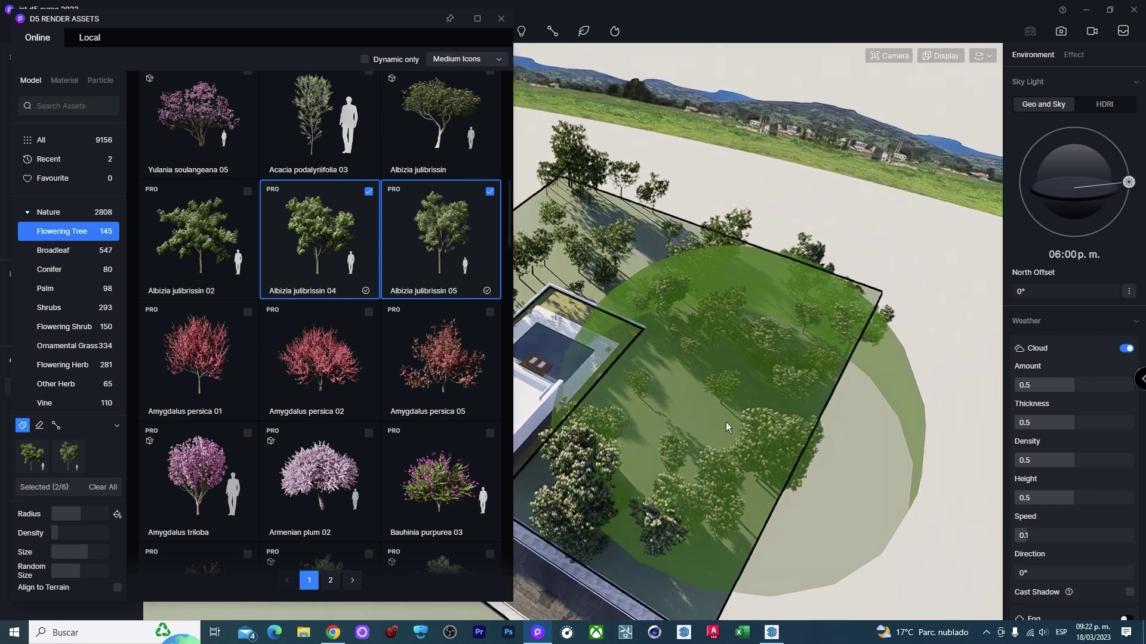
click(56, 426)
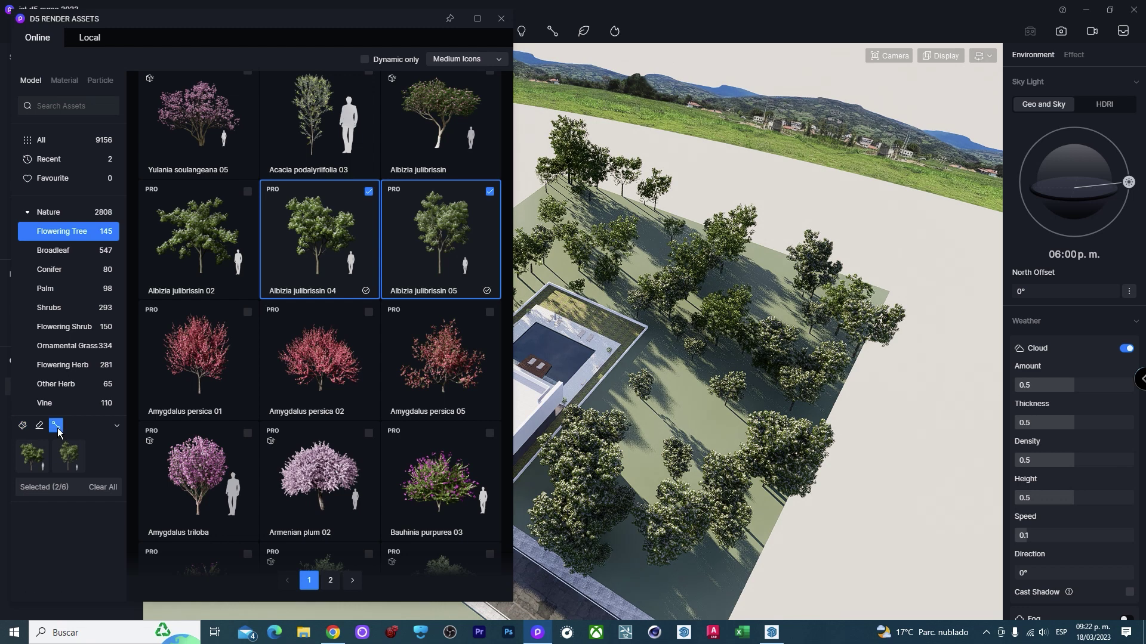
click(22, 426)
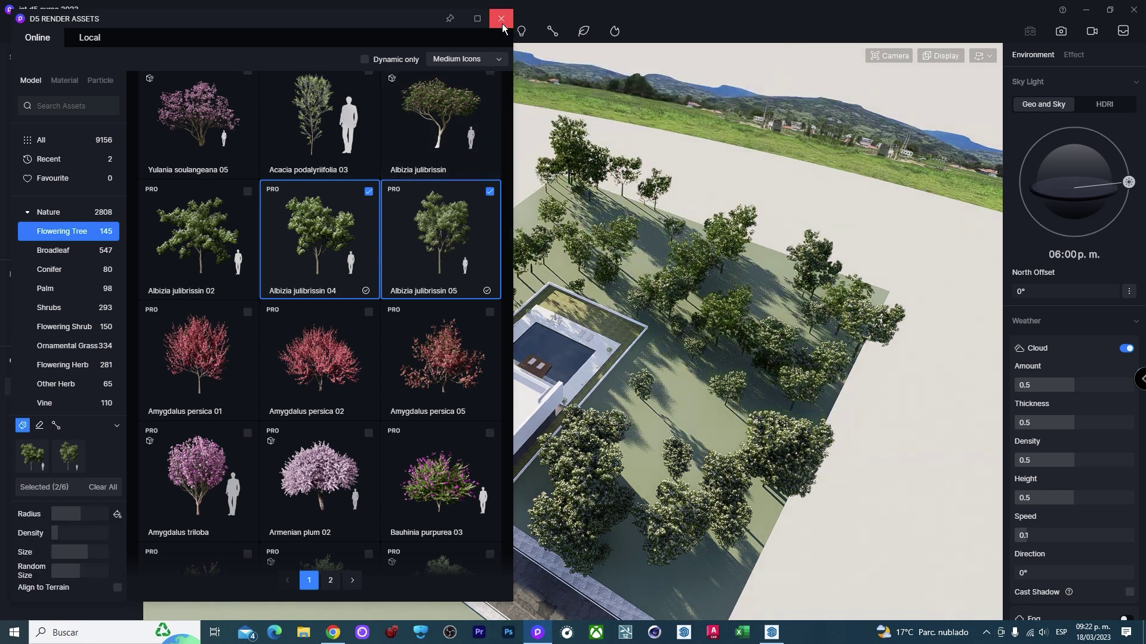
Place a single Albizia julibrissin 05 tree on the lawn from the asset library.
click(503, 23)
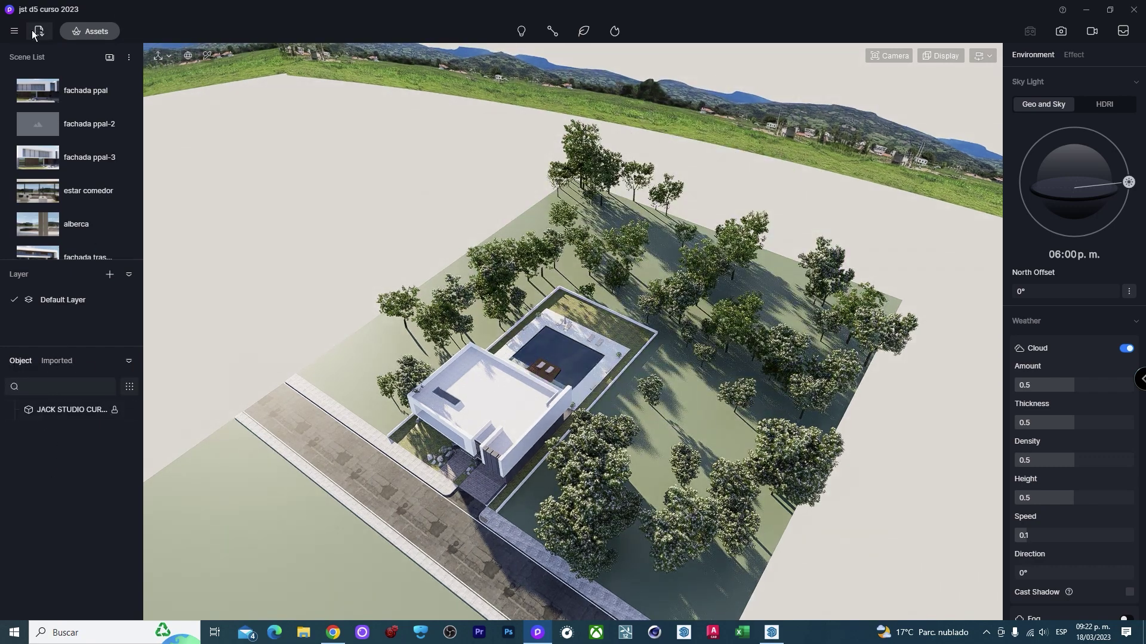
click(77, 33)
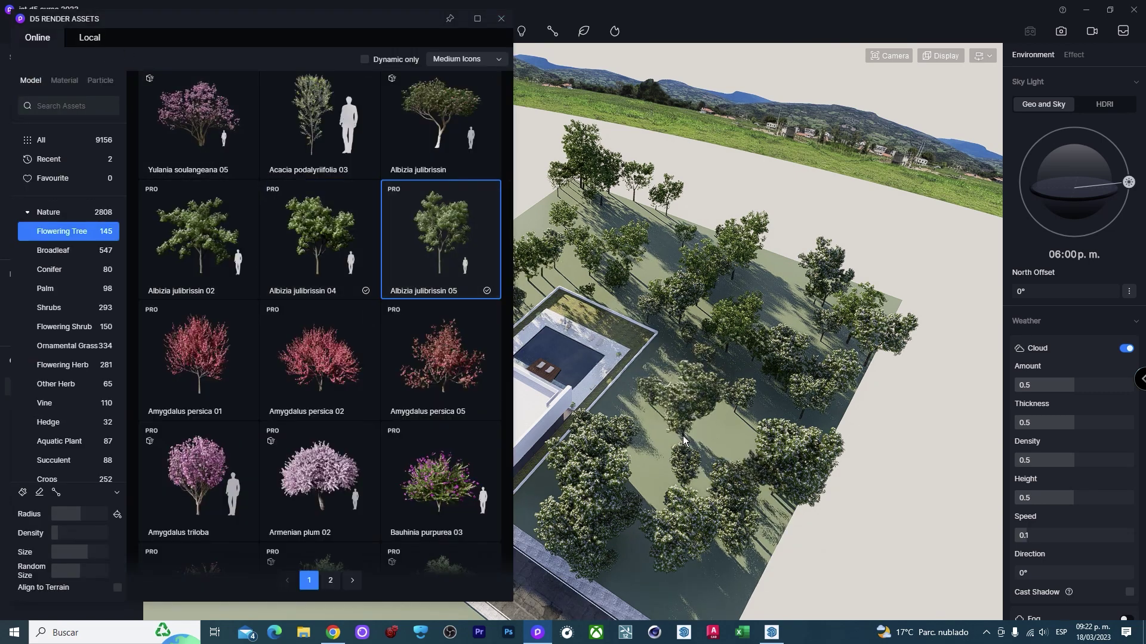
click(694, 420)
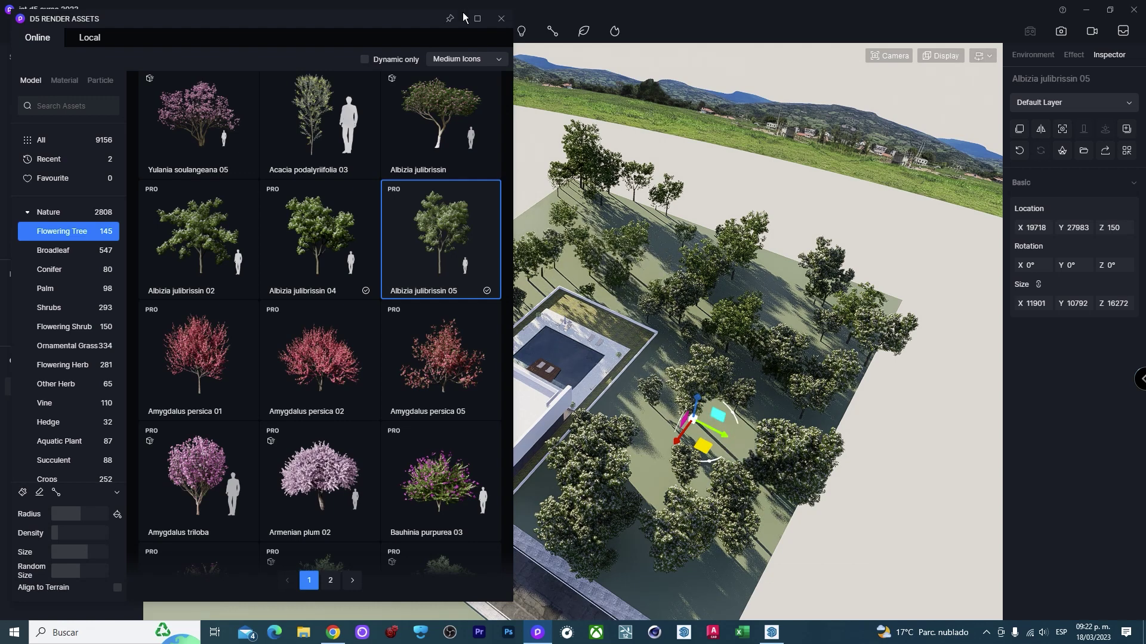
click(501, 19)
click(70, 427)
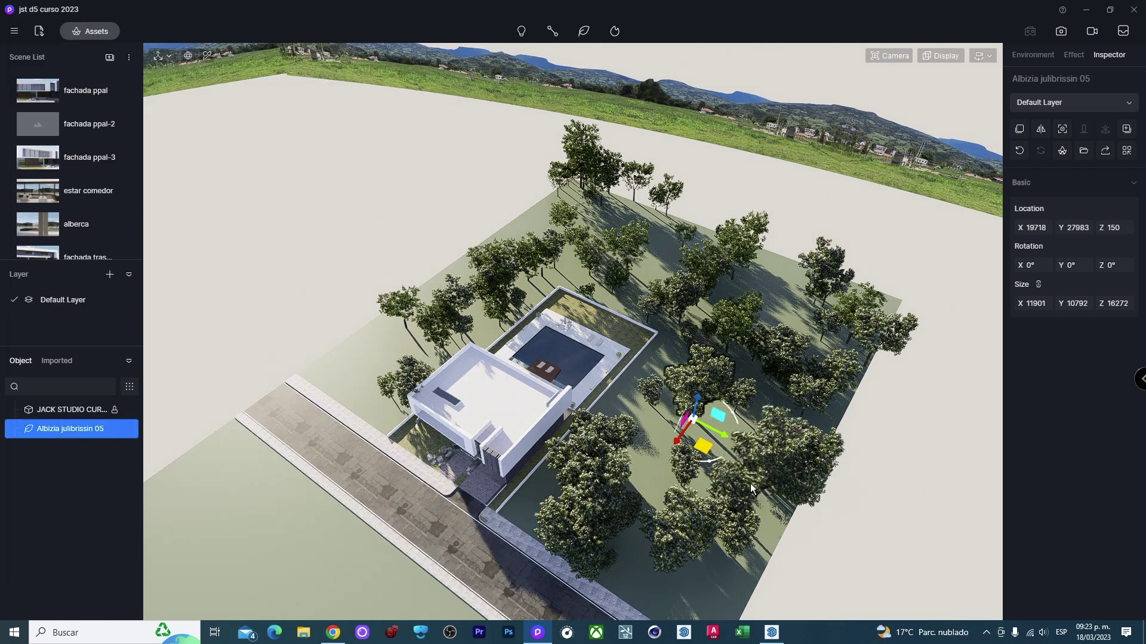
click(88, 465)
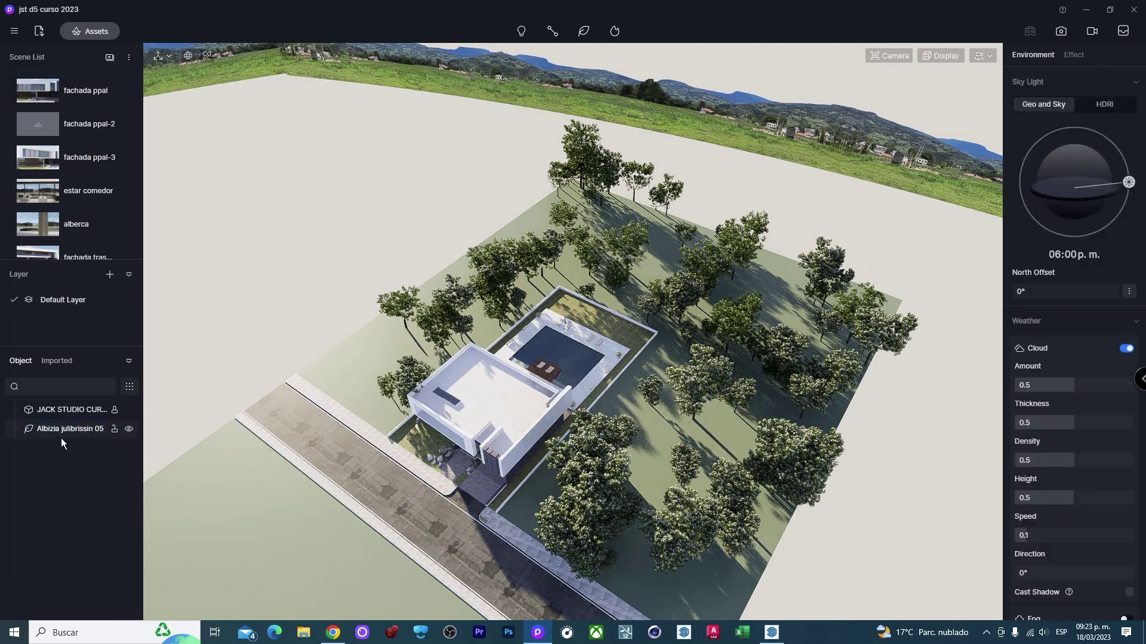
Create a new object-list group and name it 'vegetación exterior'.
click(83, 469)
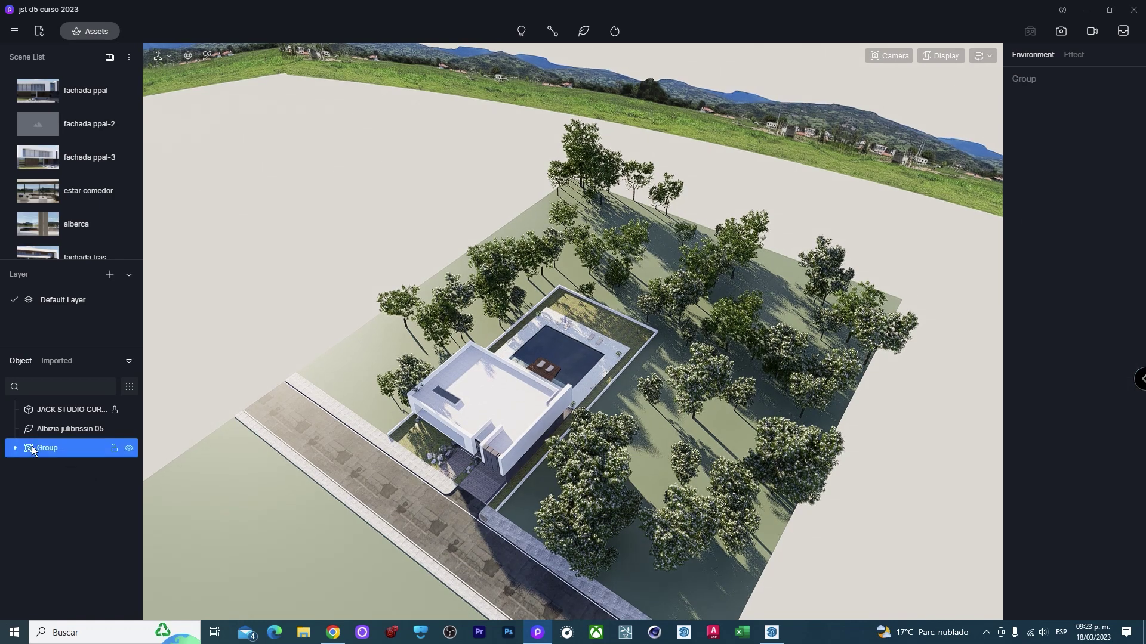
double_click(43, 448)
text(vegetación exteri)
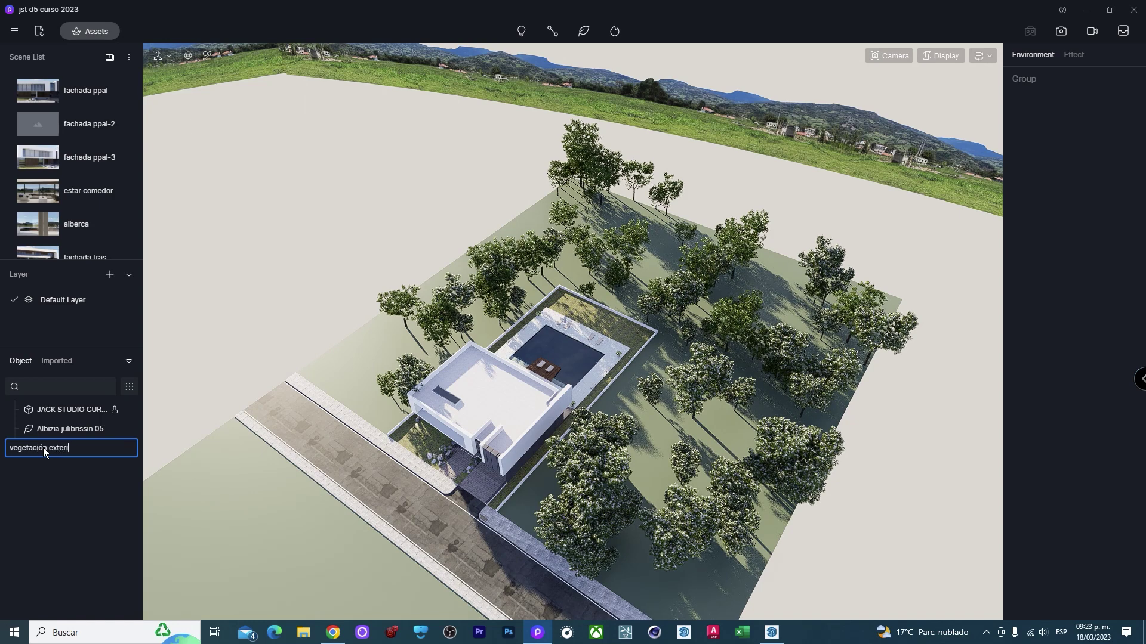
text(ro)
key(Return)
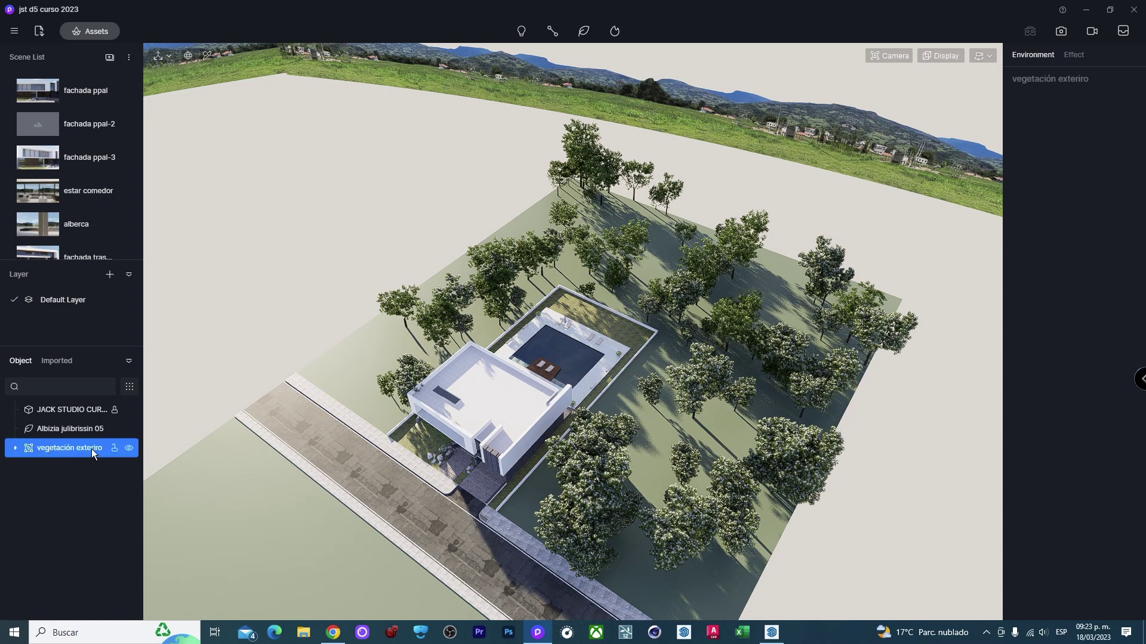
double_click(92, 449)
click(83, 445)
key(BackSpace)
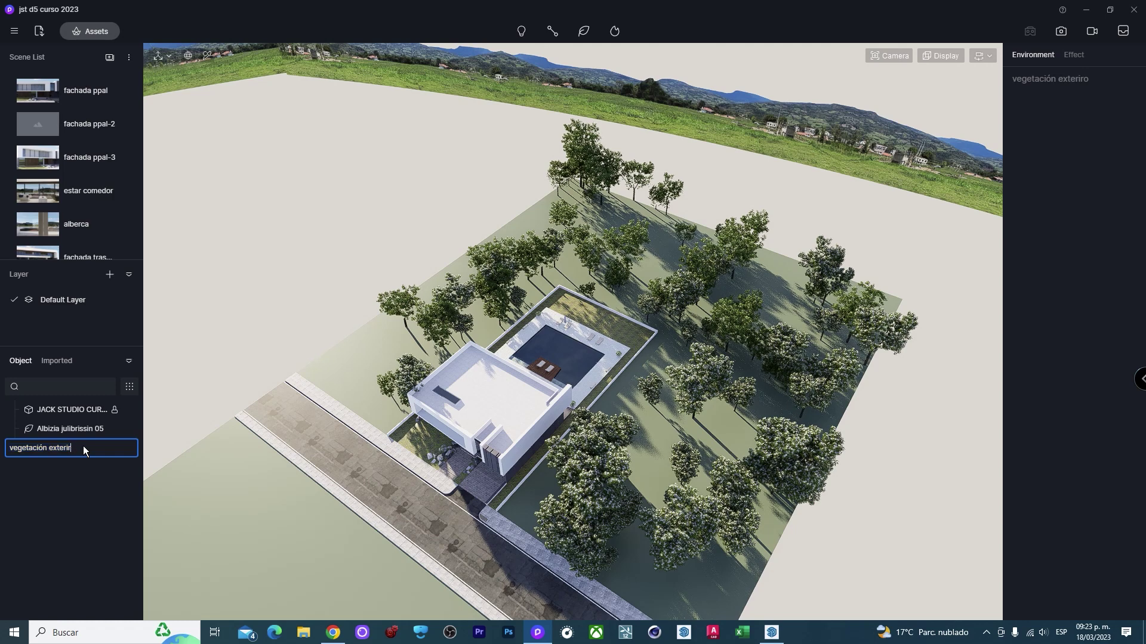
text(or)
key(Return)
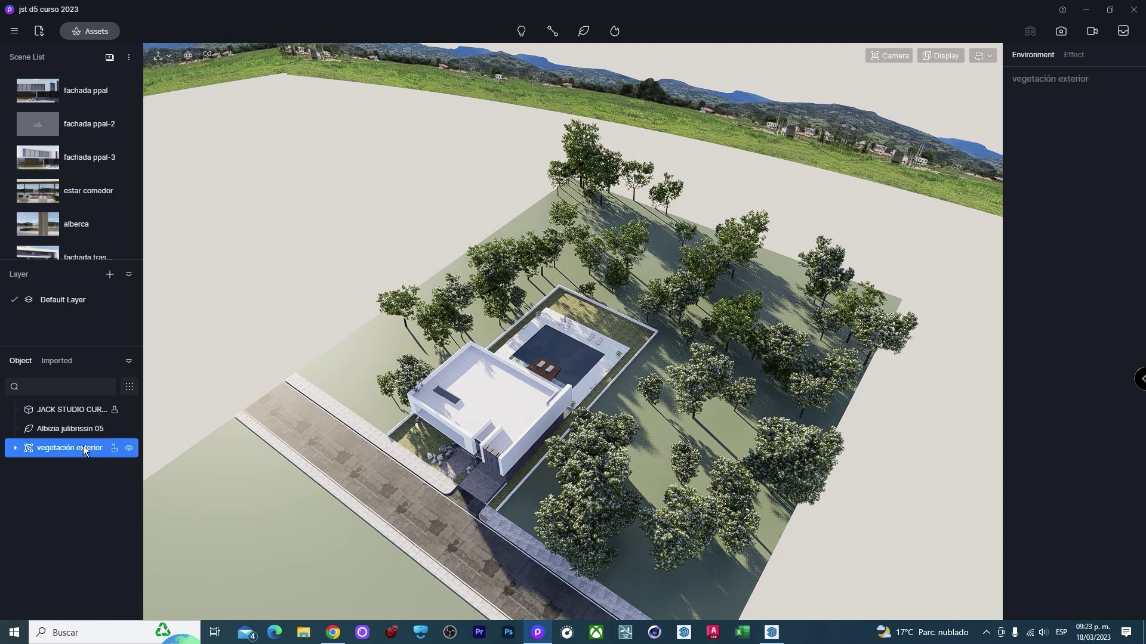
Move the Albizia julibrissin 05 tree into the vegetación exterior group and hide the house model.
drag(53, 429, 49, 449)
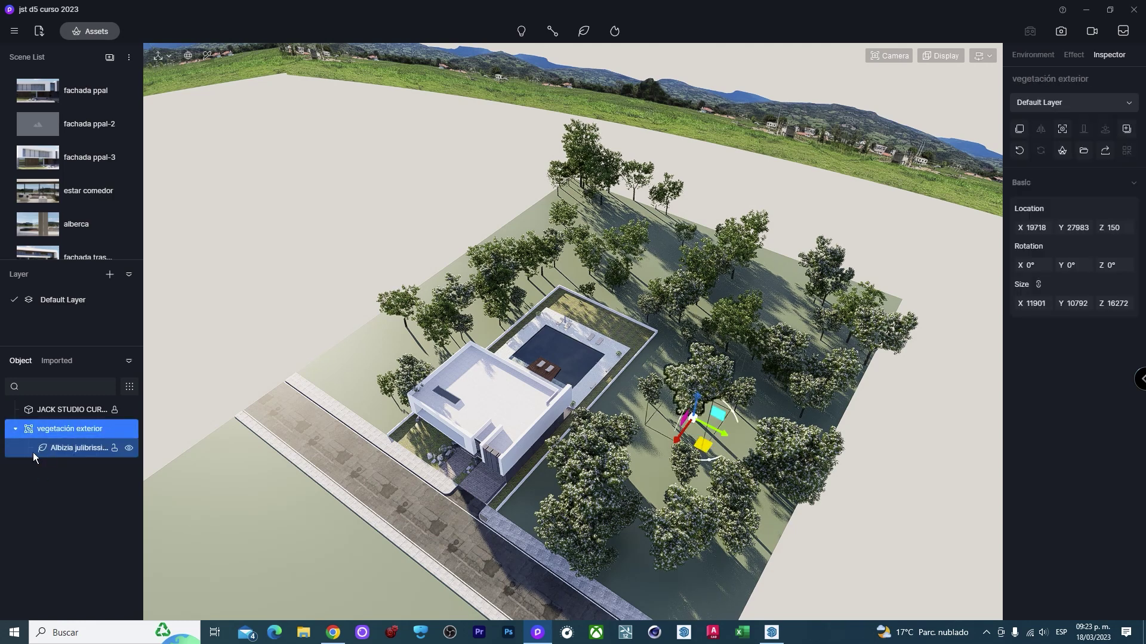
click(15, 429)
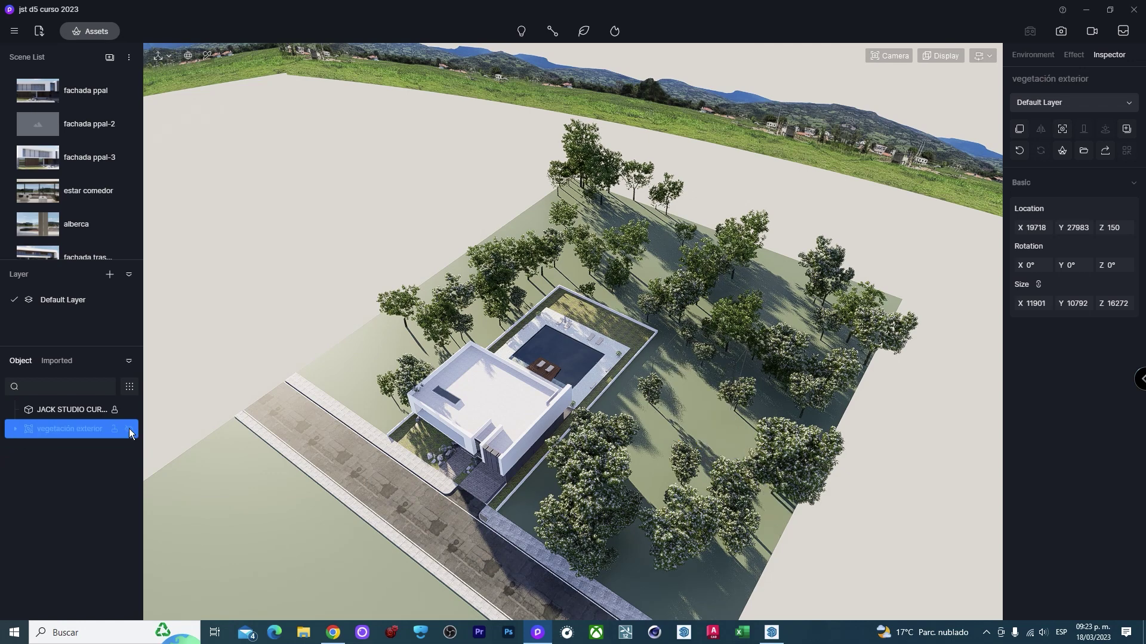
click(128, 410)
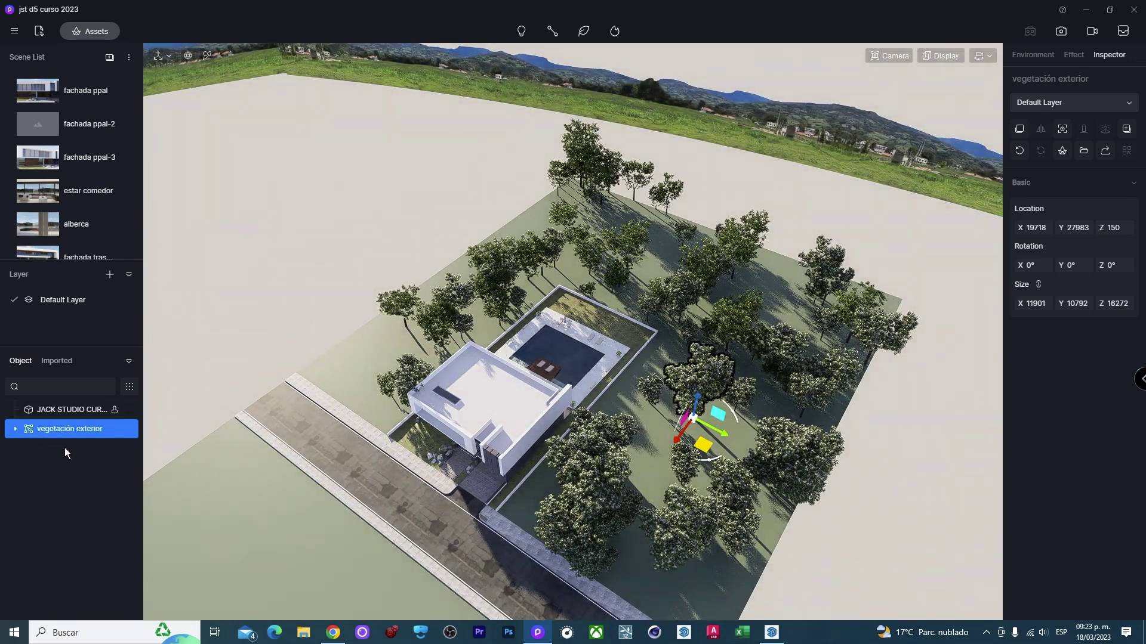
Reframe the view over the garden and select a brushed tree to show Brush History2.
right_drag(629, 416, 726, 404)
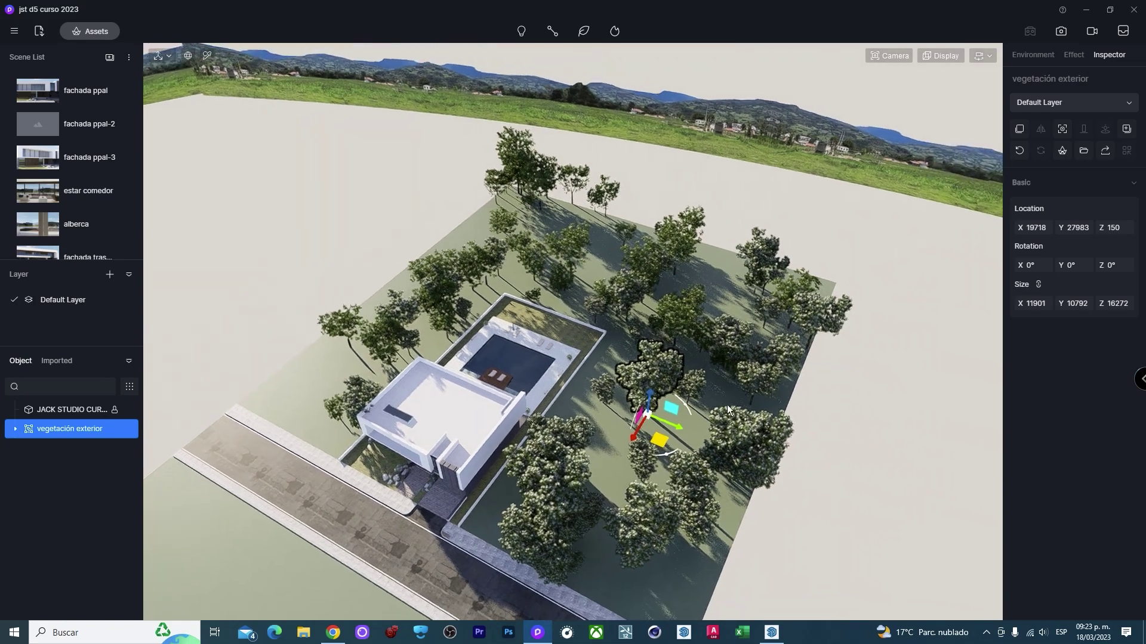
scroll(564, 419, up, 2)
scroll(667, 436, up, 2)
right_drag(623, 445, 586, 507)
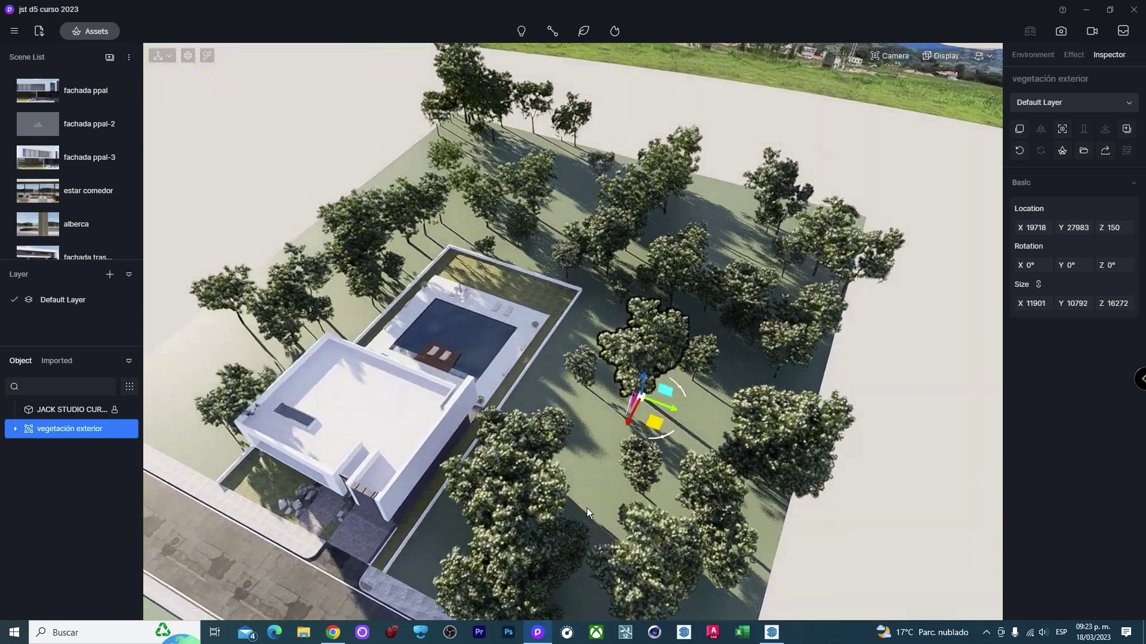
scroll(585, 514, up, 3)
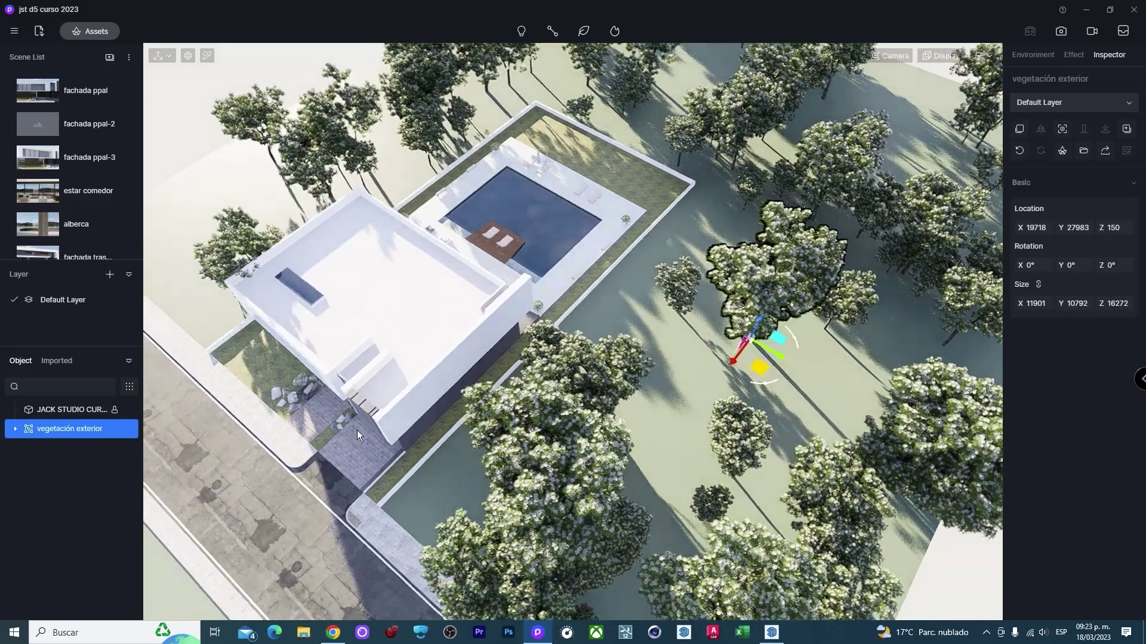
middle_drag(362, 484, 418, 441)
scroll(729, 439, down, 2)
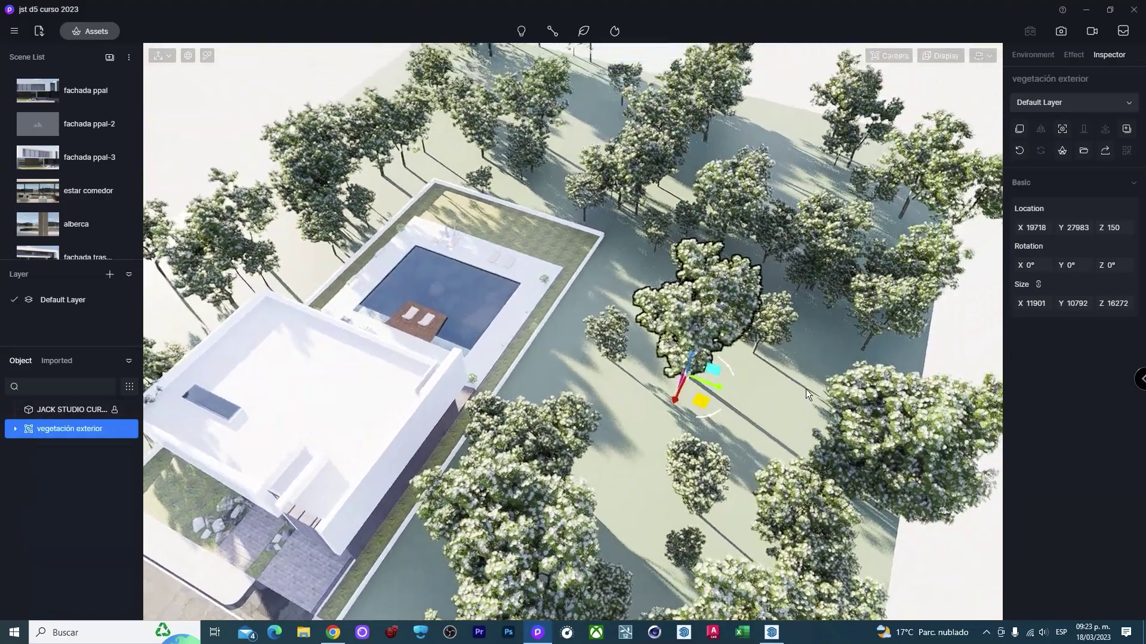
right_drag(683, 283, 660, 256)
scroll(556, 256, up, 2)
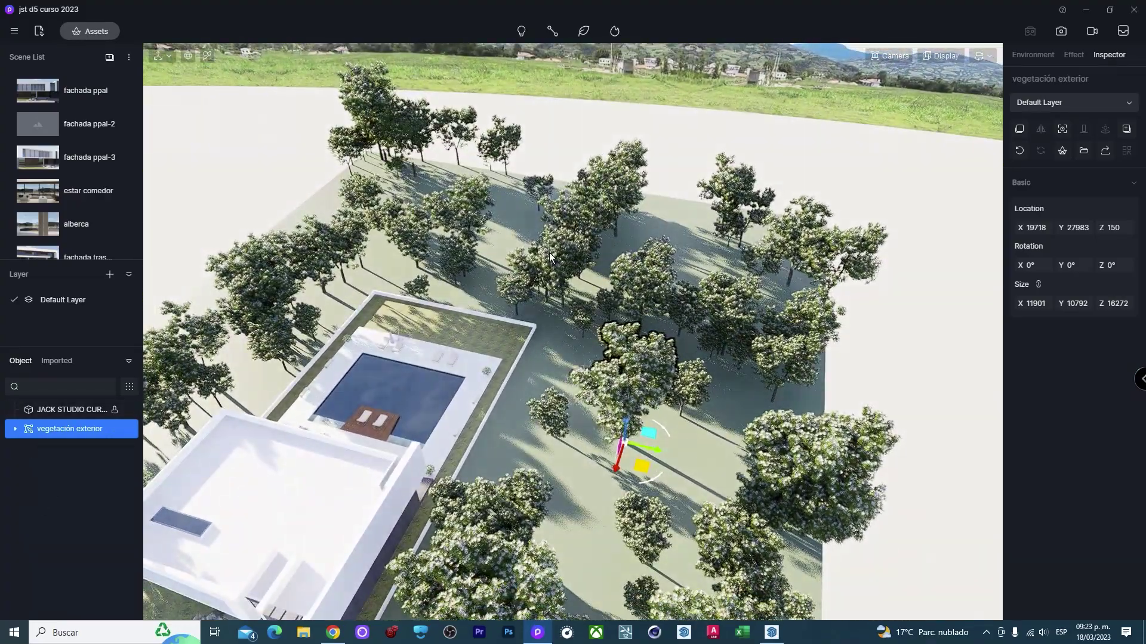
click(549, 252)
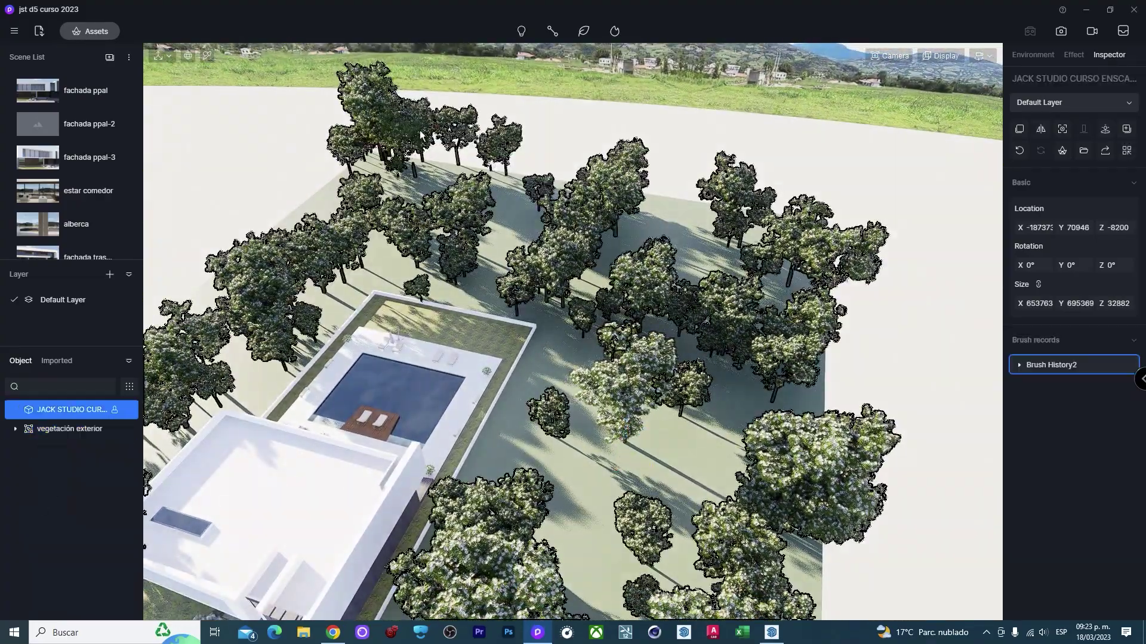
Expand Brush History2 and toggle its brushed trees hidden and visible again.
click(1020, 366)
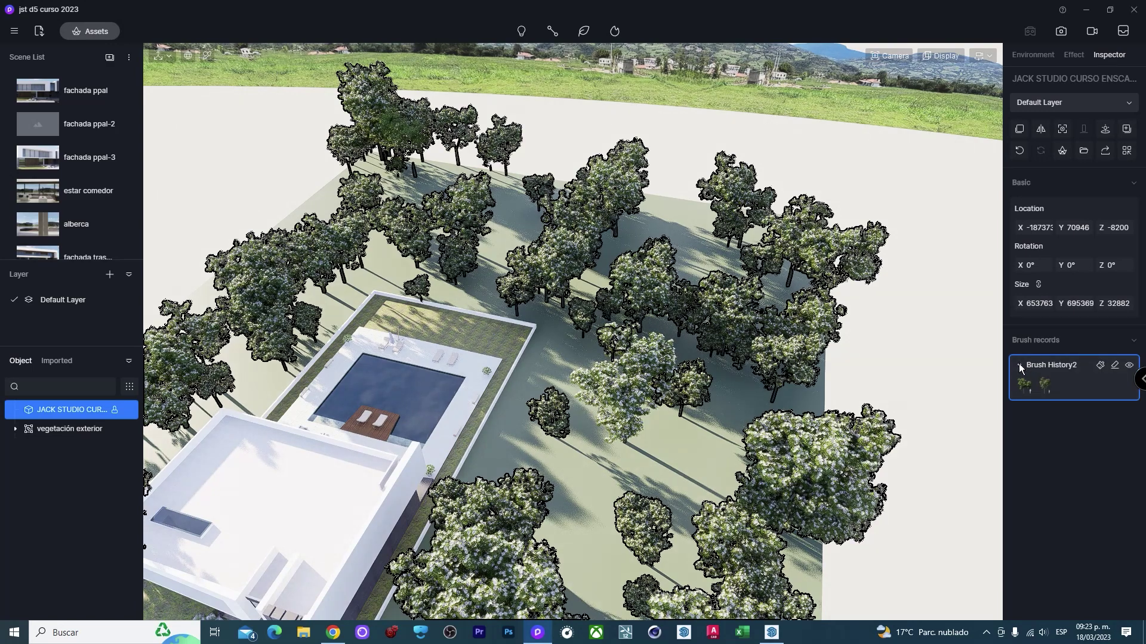
click(1128, 366)
click(1129, 365)
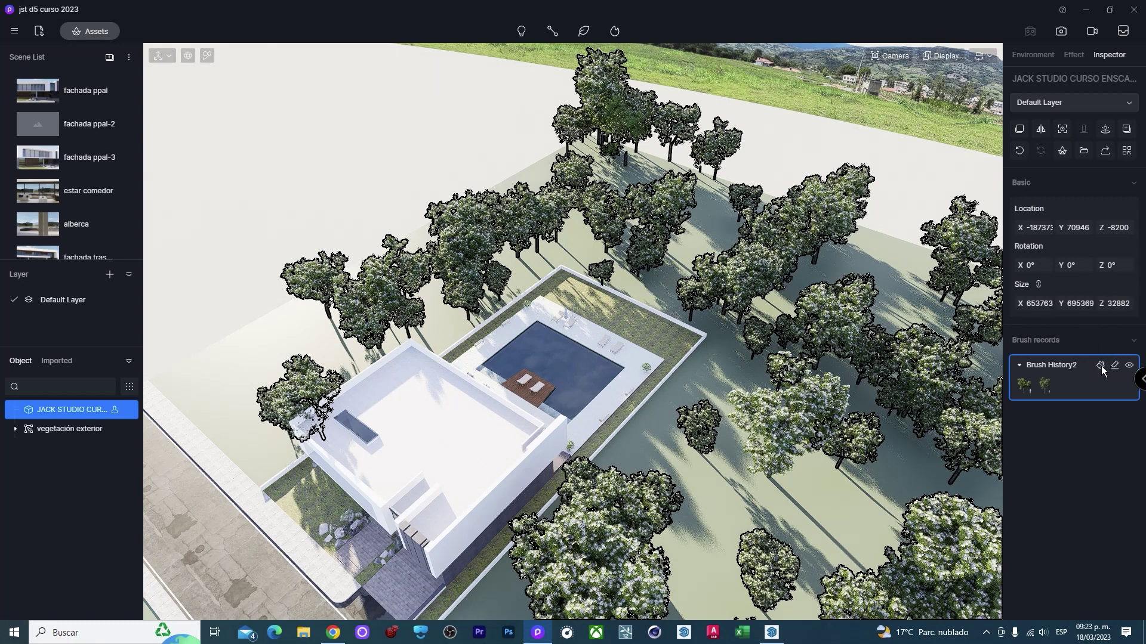
click(1101, 366)
click(64, 421)
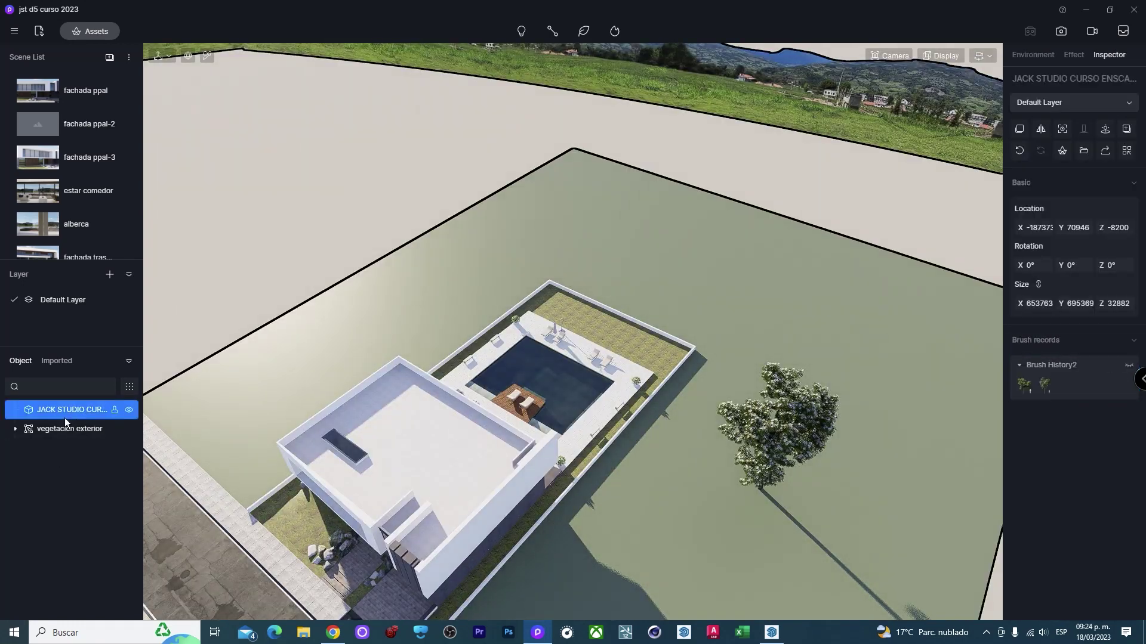
click(59, 410)
click(62, 430)
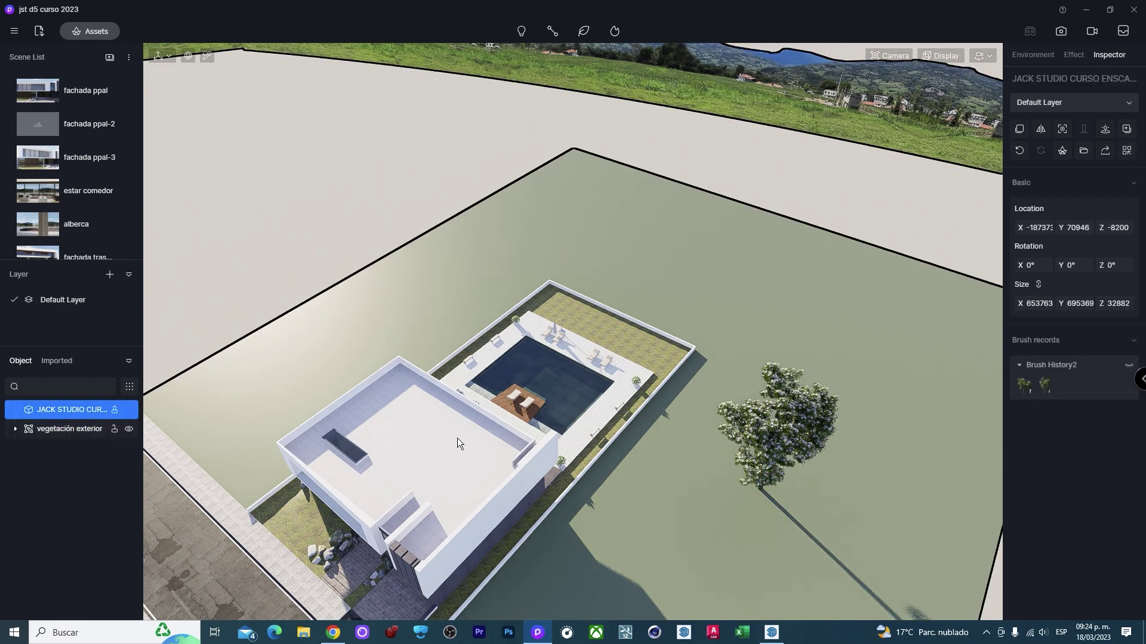
click(1129, 367)
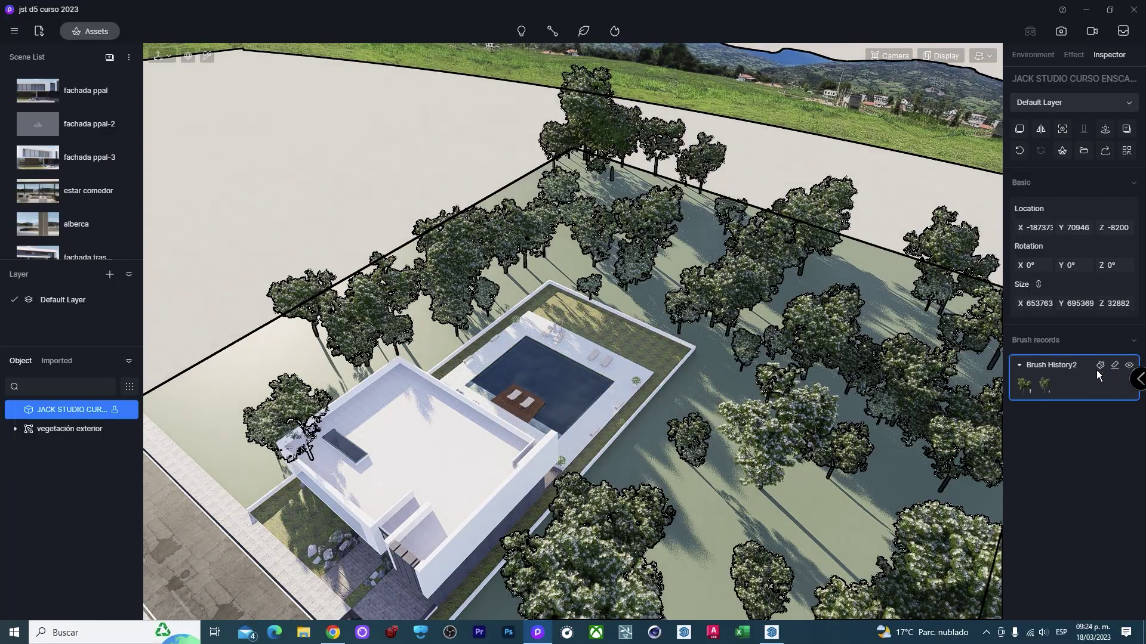
Reframe the view to take in the whole tree-filled site around the pool.
mouse_move(678, 355)
right_down()
mouse_move(653, 441)
mouse_move(347, 284)
mouse_move(552, 251)
right_up()
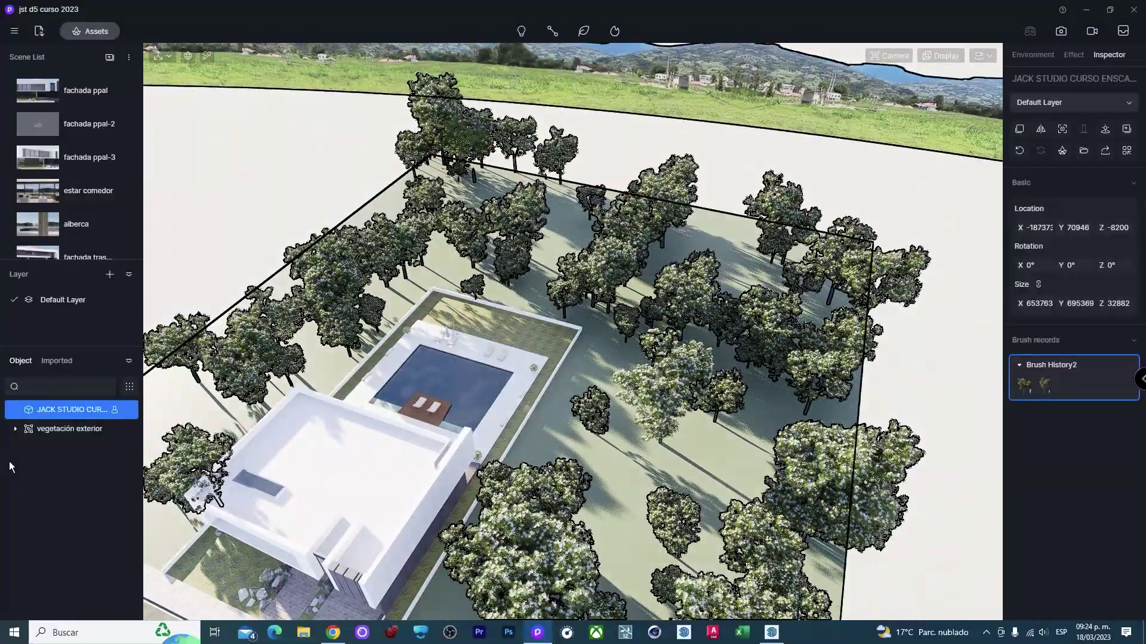
scroll(593, 342, up, 2)
scroll(584, 334, up, 3)
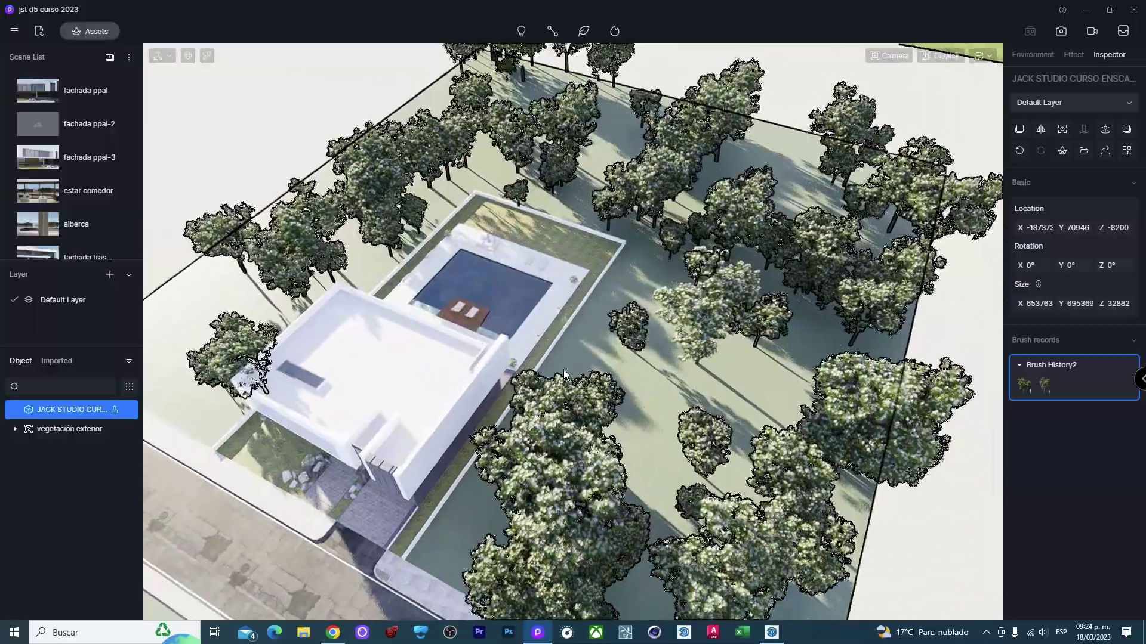
scroll(597, 328, up, 2)
scroll(611, 353, up, 2)
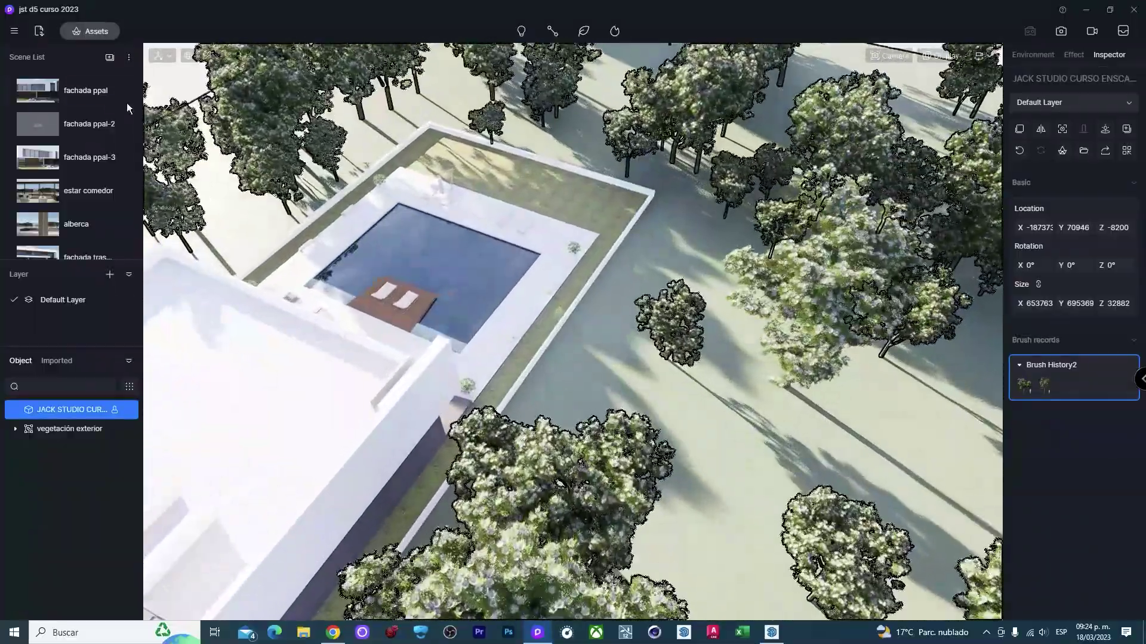
scroll(84, 197, down, 3)
scroll(86, 232, down, 1)
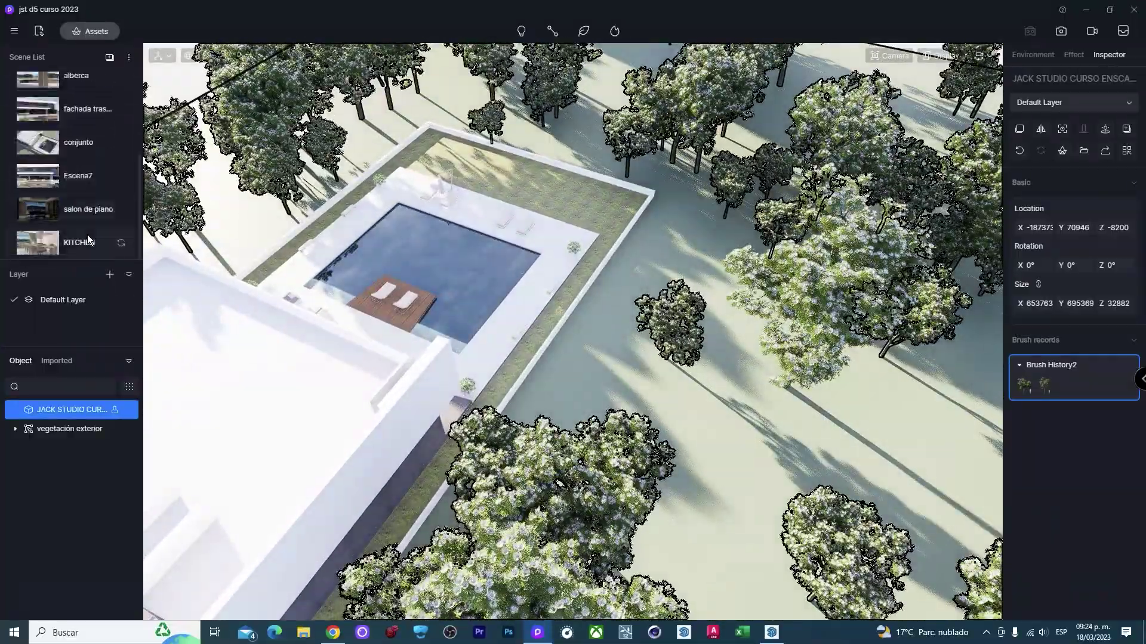
Load the KITCHEN scene and turn the camera to look along the garden grass strip.
click(74, 242)
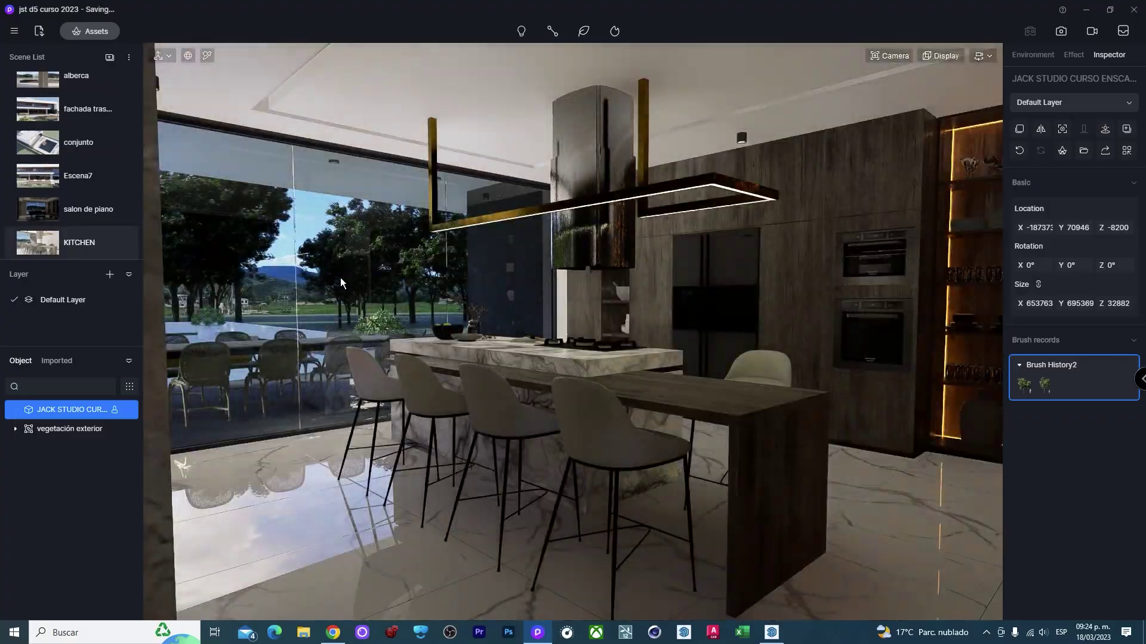
scroll(357, 332, up, 3)
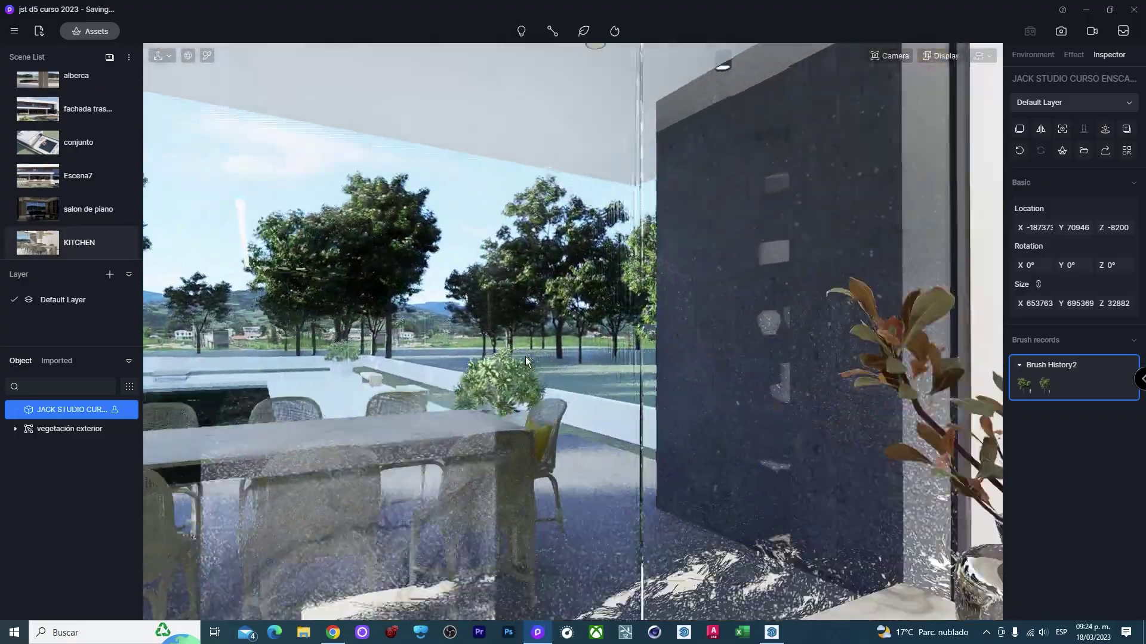
scroll(526, 356, up, 3)
scroll(488, 347, up, 2)
right_drag(721, 412, 558, 299)
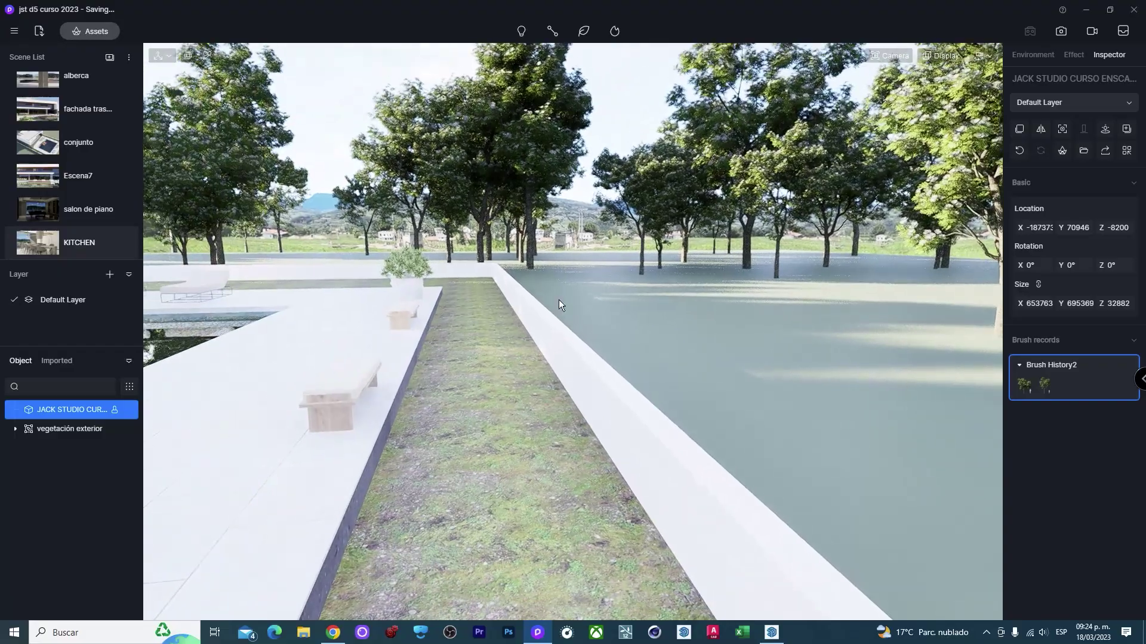
mouse_move(647, 370)
right_down()
mouse_move(459, 309)
mouse_move(352, 296)
right_up()
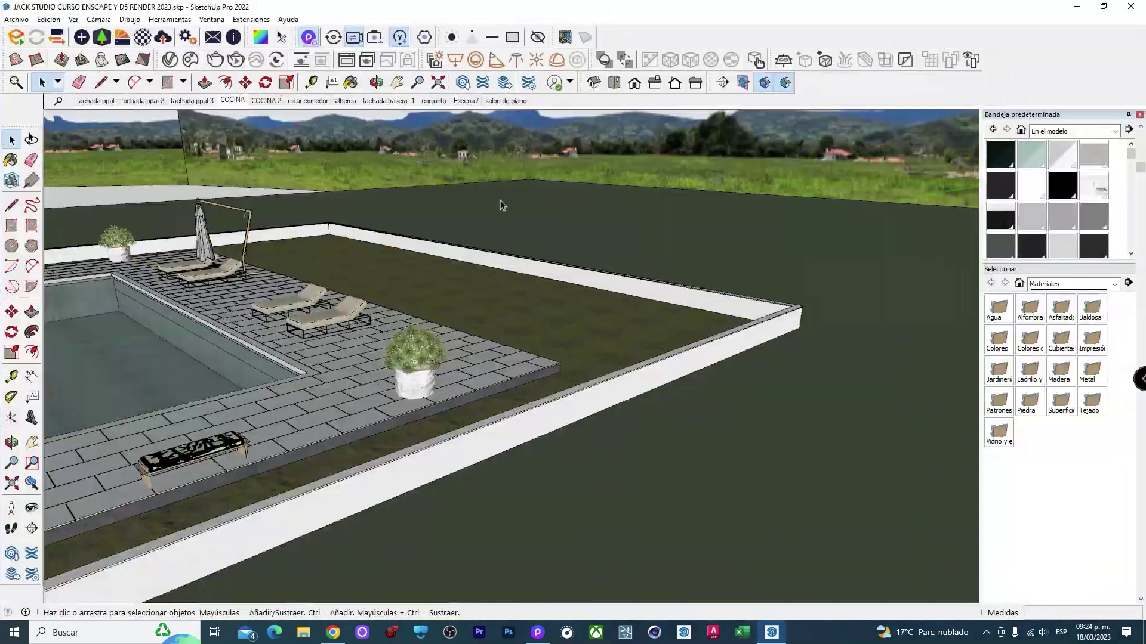
Orbit and zoom the SketchUp view to an aerial close-up of the pool and deck.
mouse_move(500, 205)
middle_down()
mouse_move(644, 394)
mouse_move(647, 349)
mouse_move(575, 318)
middle_up()
scroll(645, 394, up, 5)
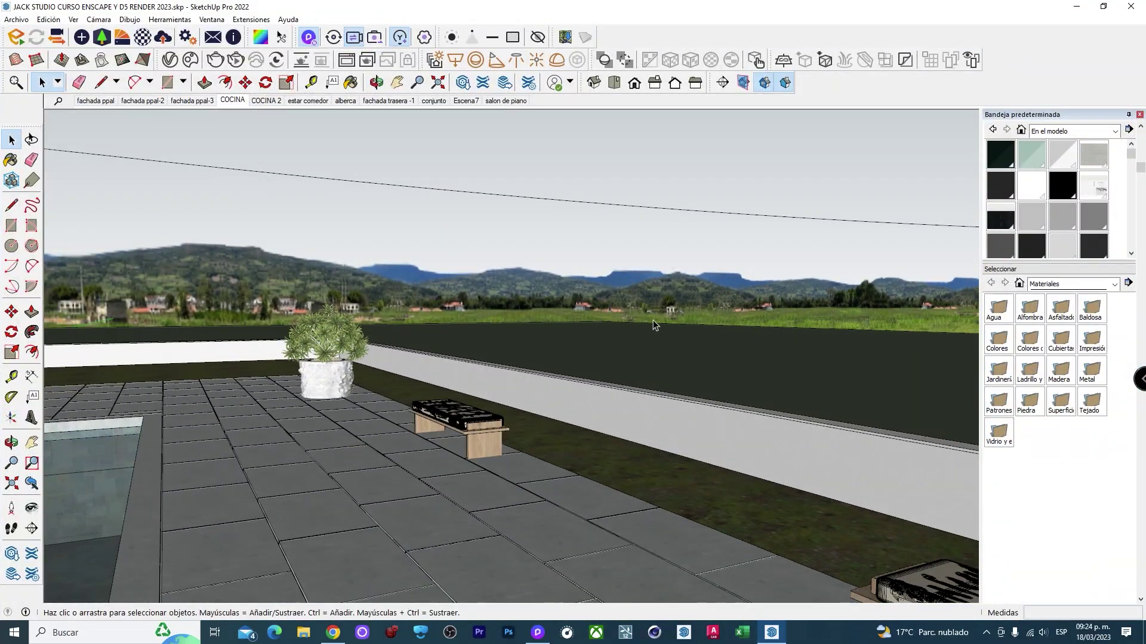
middle_drag(687, 325, 503, 408)
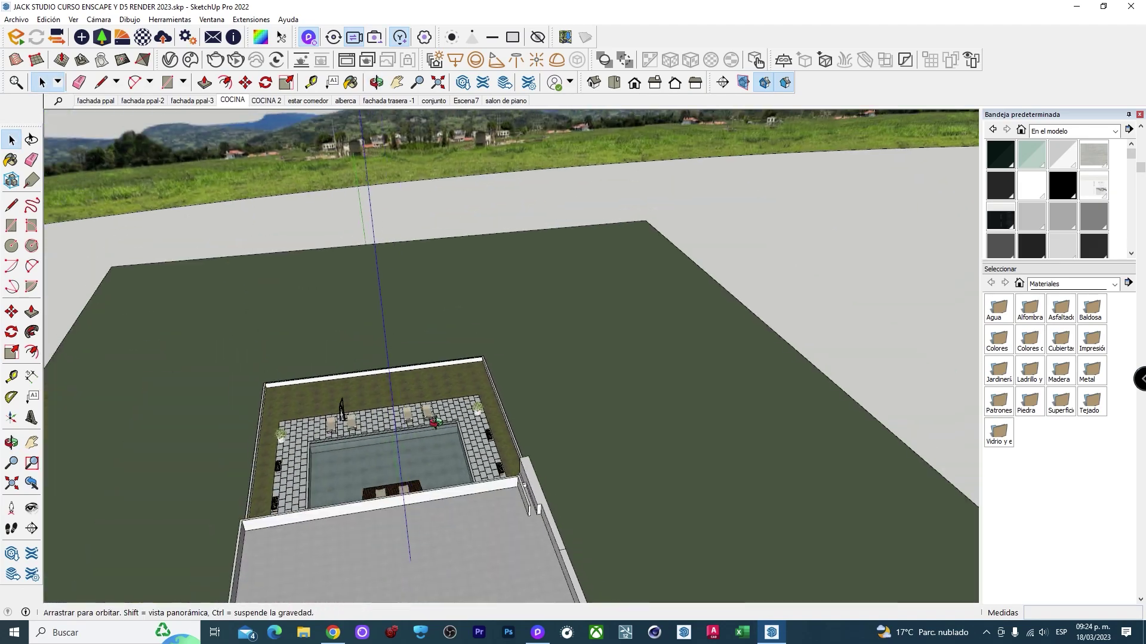
scroll(434, 422, up, 3)
scroll(681, 413, up, 3)
scroll(682, 413, up, 3)
scroll(609, 417, up, 2)
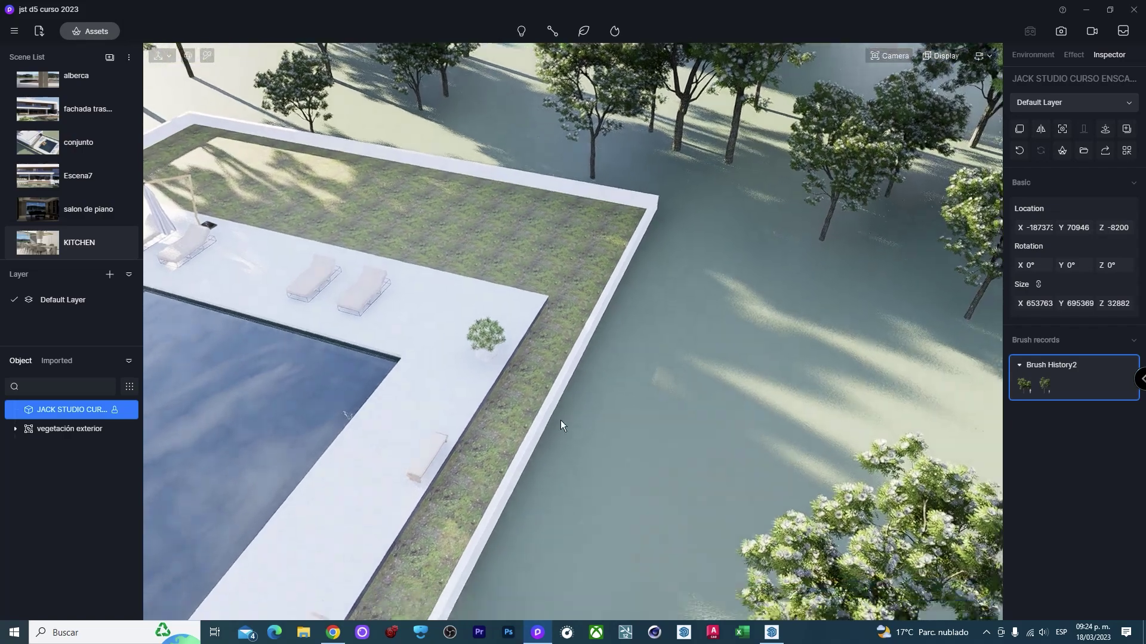
Rotate the Magnolia alba 04 tree and sink it lower into the ground.
scroll(537, 460, down, 5)
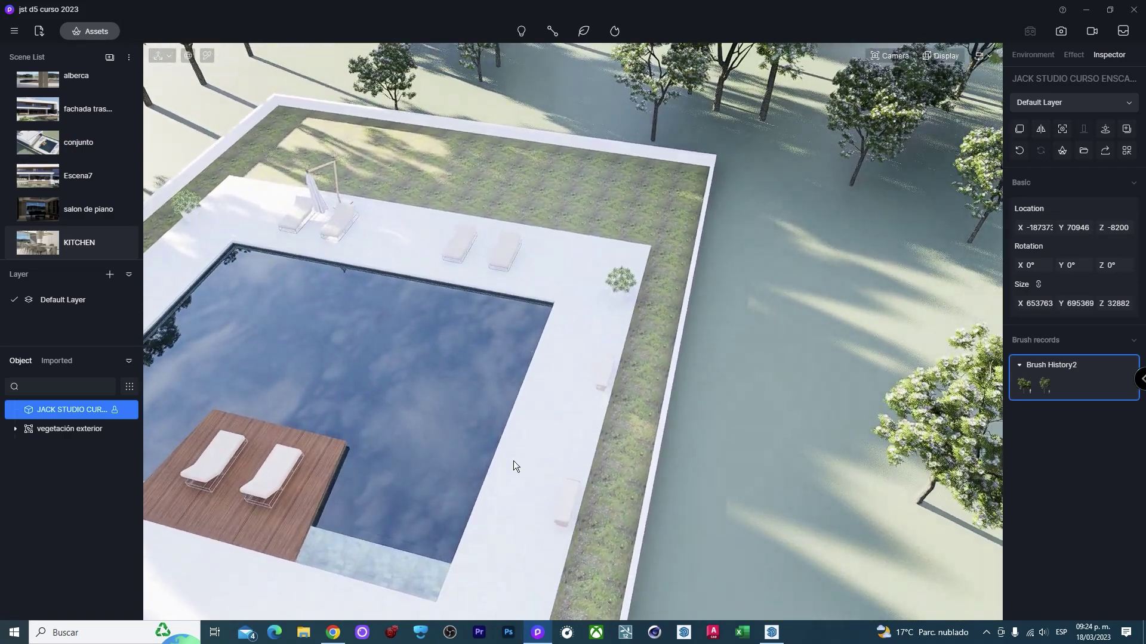
right_drag(513, 464, 650, 420)
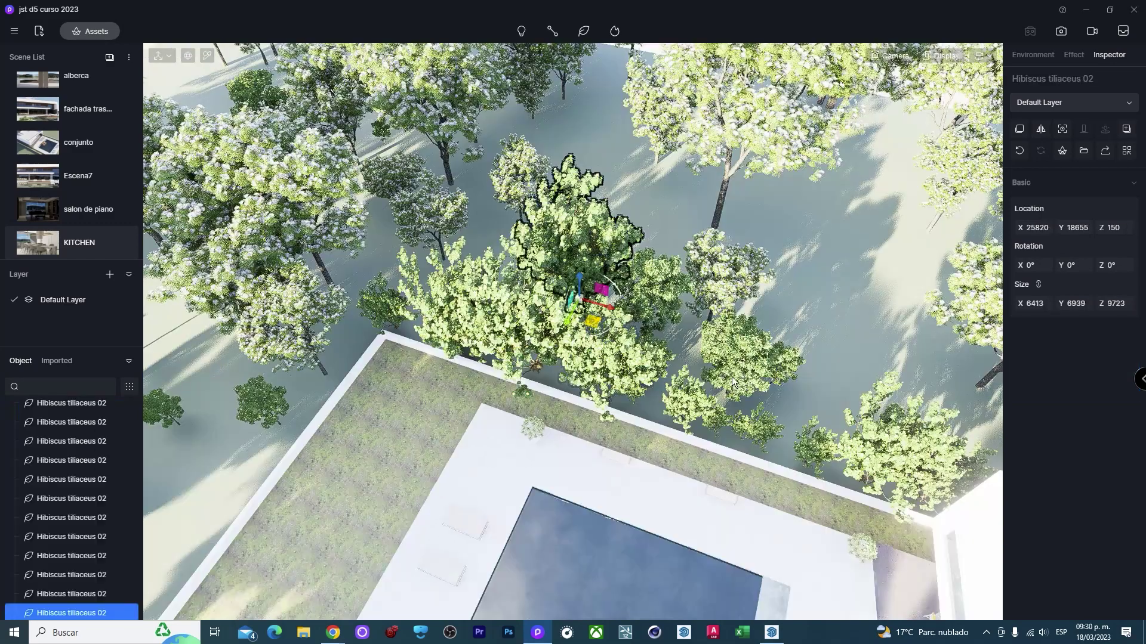
click(733, 378)
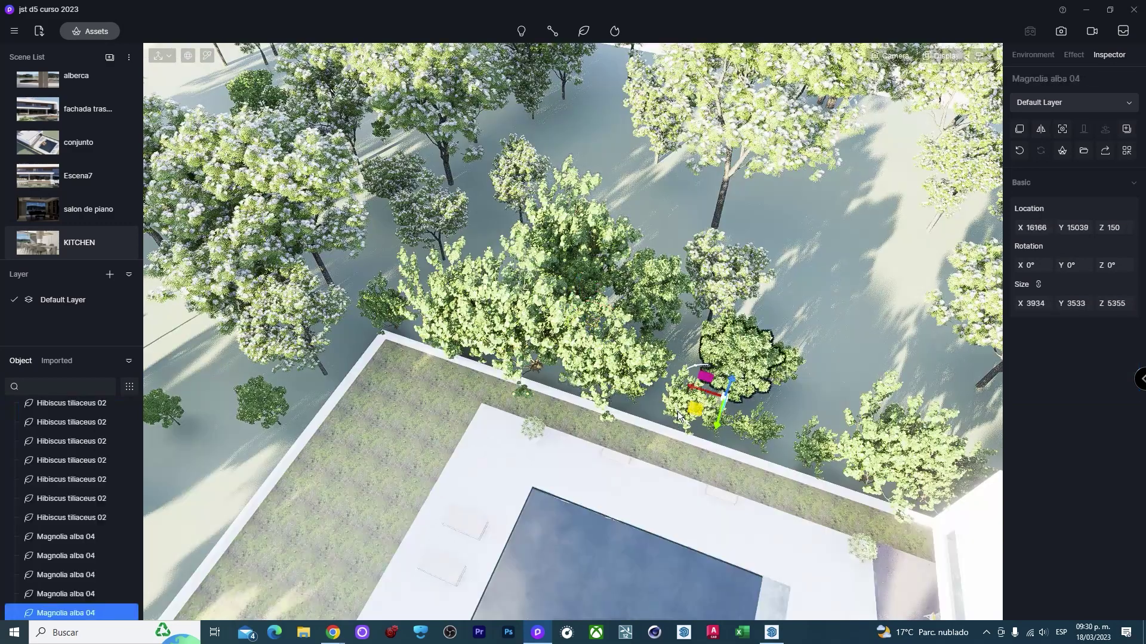
click(720, 321)
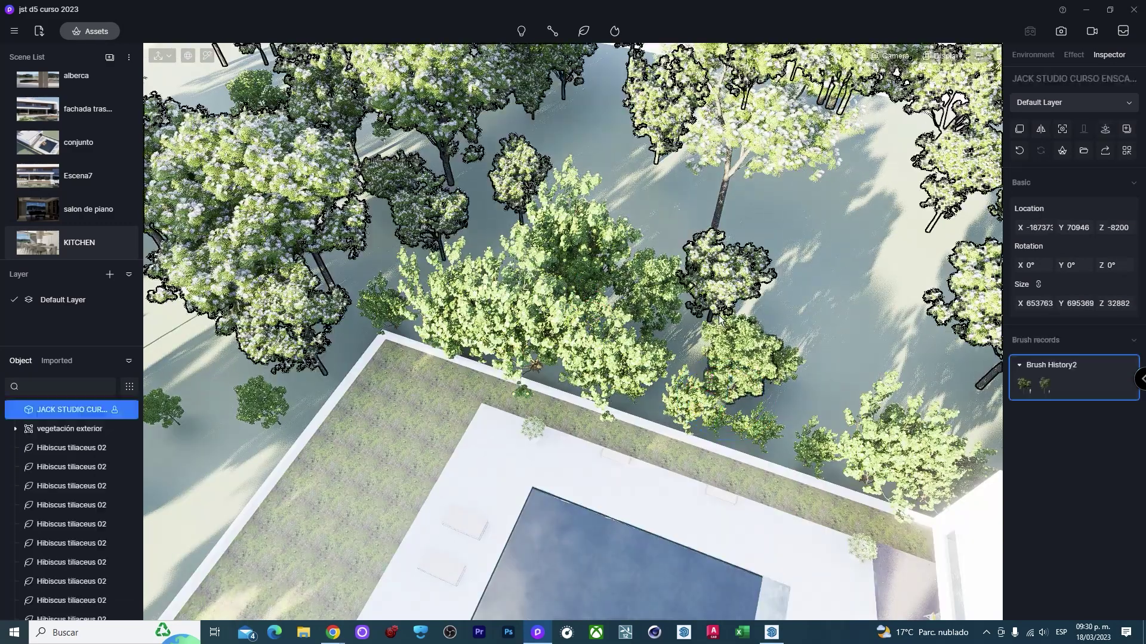
click(659, 308)
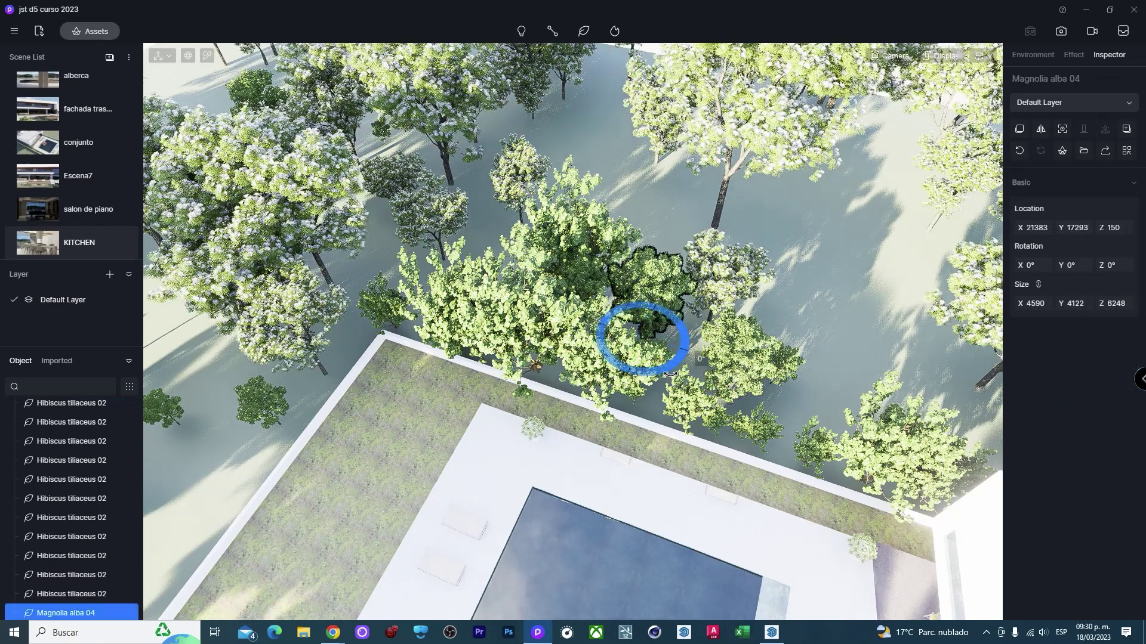
drag(670, 371, 656, 382)
drag(642, 340, 614, 362)
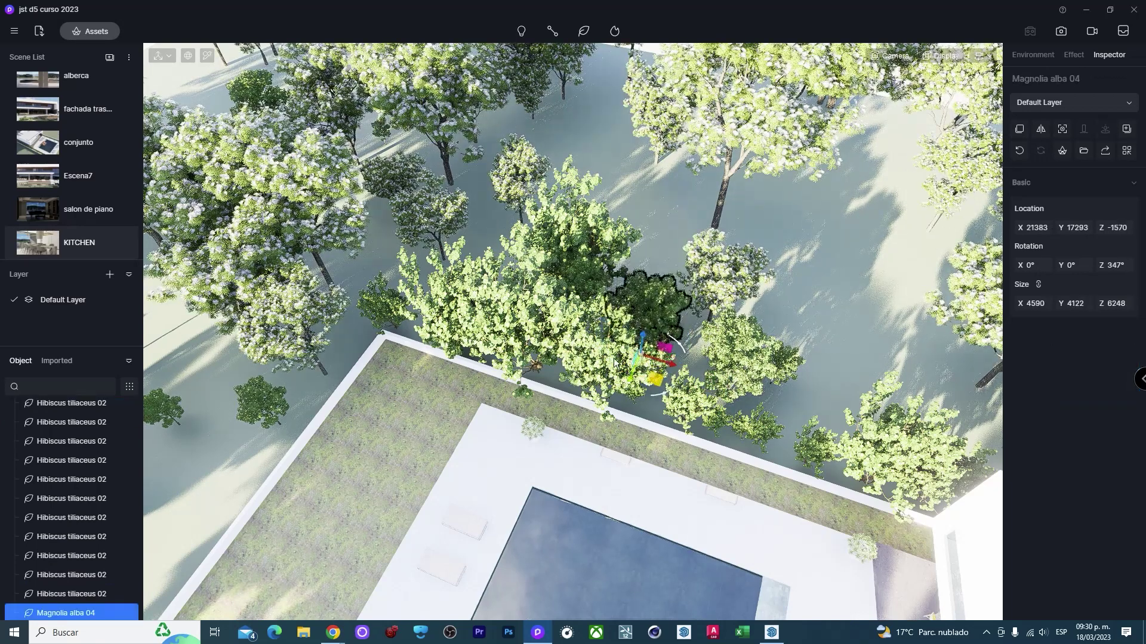
Rotate, lower and shrink a Hibiscus tiliaceus 02 shrub to about 70% size.
click(604, 418)
mouse_move(628, 432)
mouse_down()
mouse_move(650, 415)
mouse_move(644, 425)
mouse_up()
drag(598, 384, 607, 401)
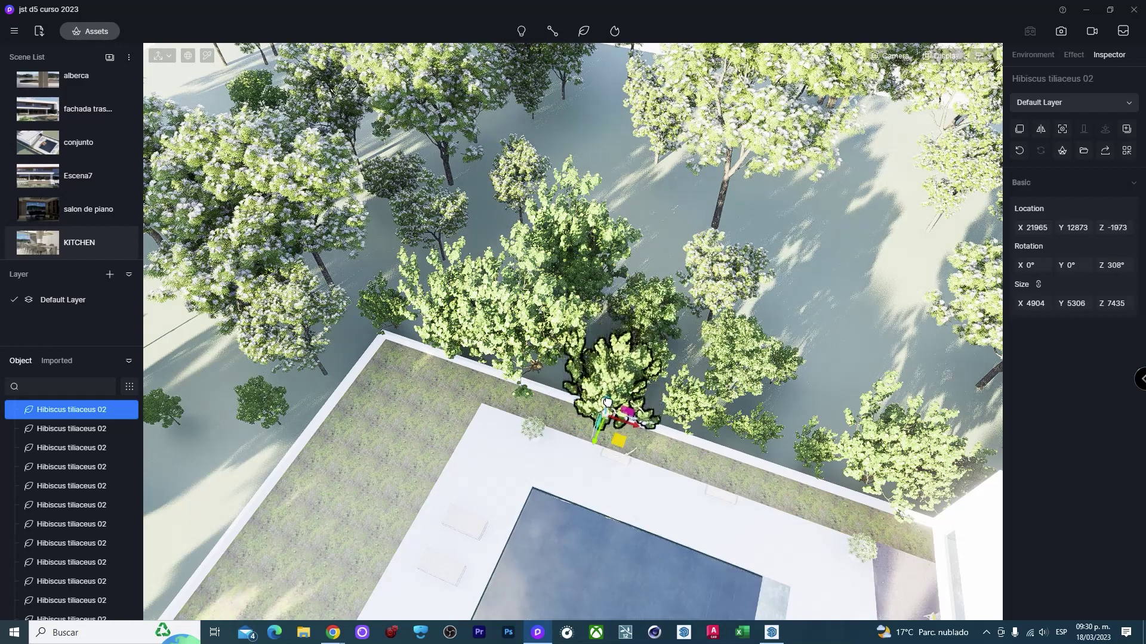
drag(1020, 303, 166, 352)
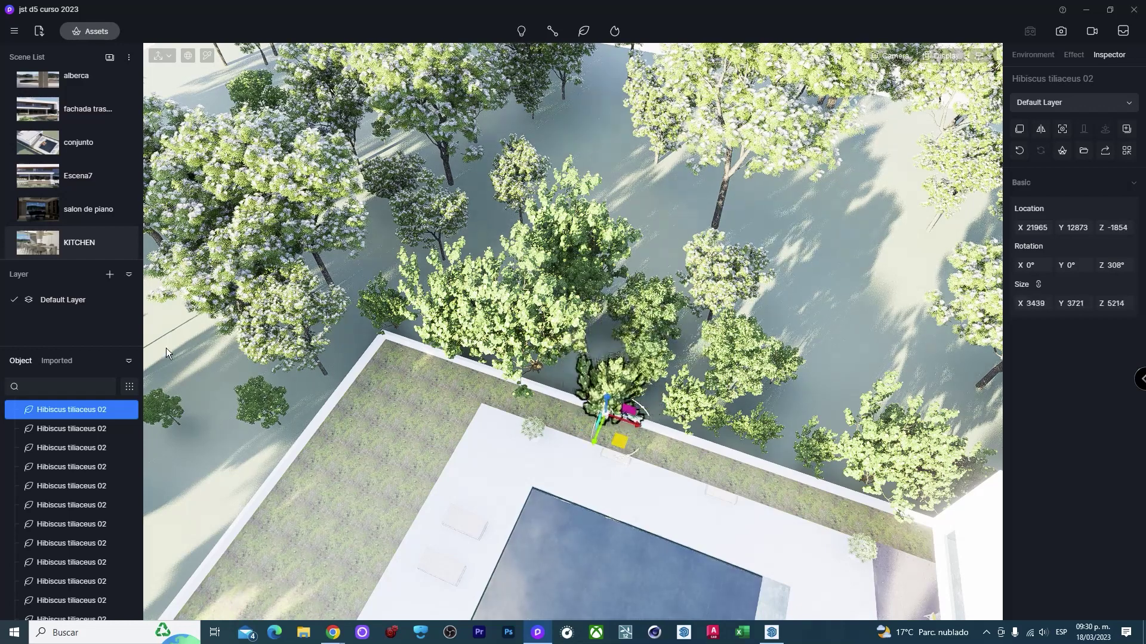
Enlarge another Hibiscus shrub beside the wall, then clear the selection.
click(765, 429)
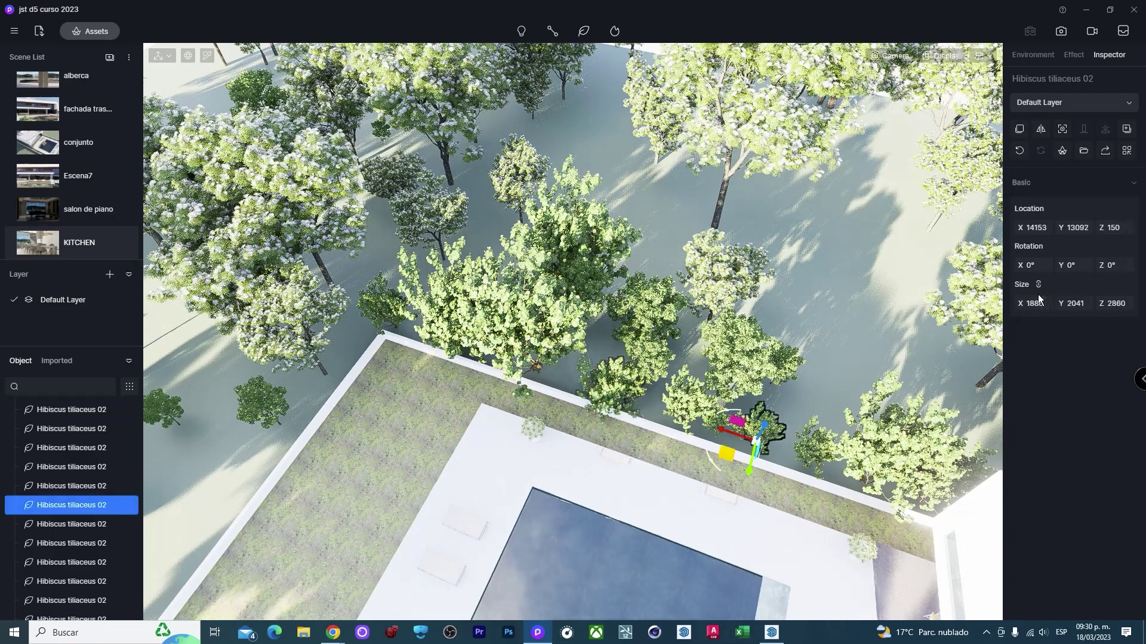
drag(1038, 303, 1096, 303)
click(714, 431)
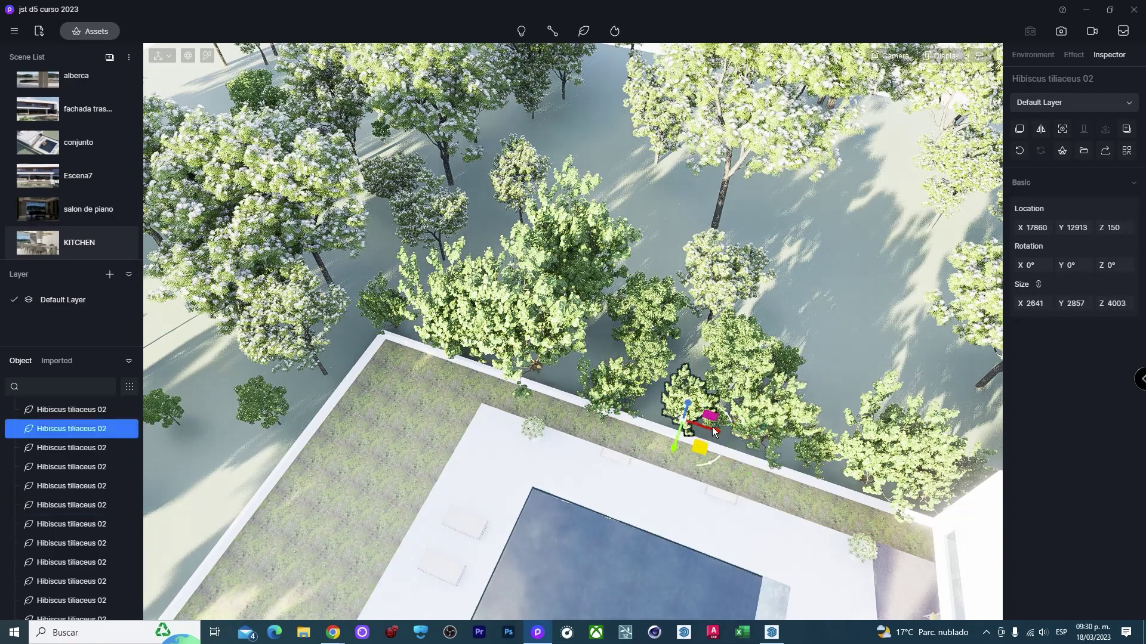
click(670, 422)
click(652, 445)
click(651, 501)
scroll(651, 501, up, 3)
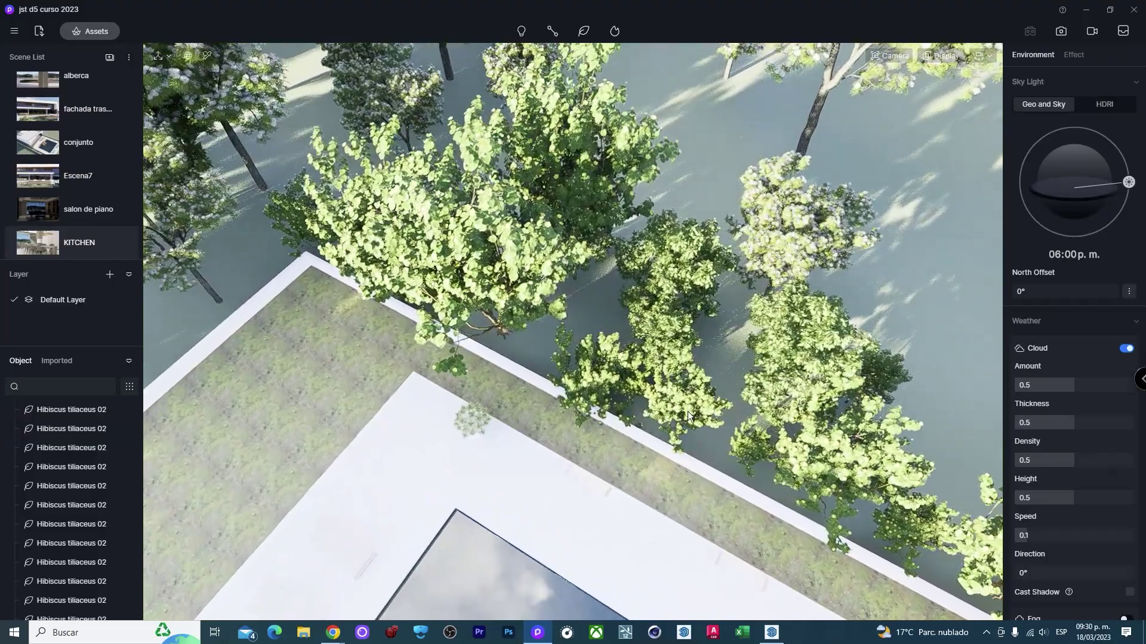
Rotate the Hibiscus shrub by the wall to about 308°.
click(690, 420)
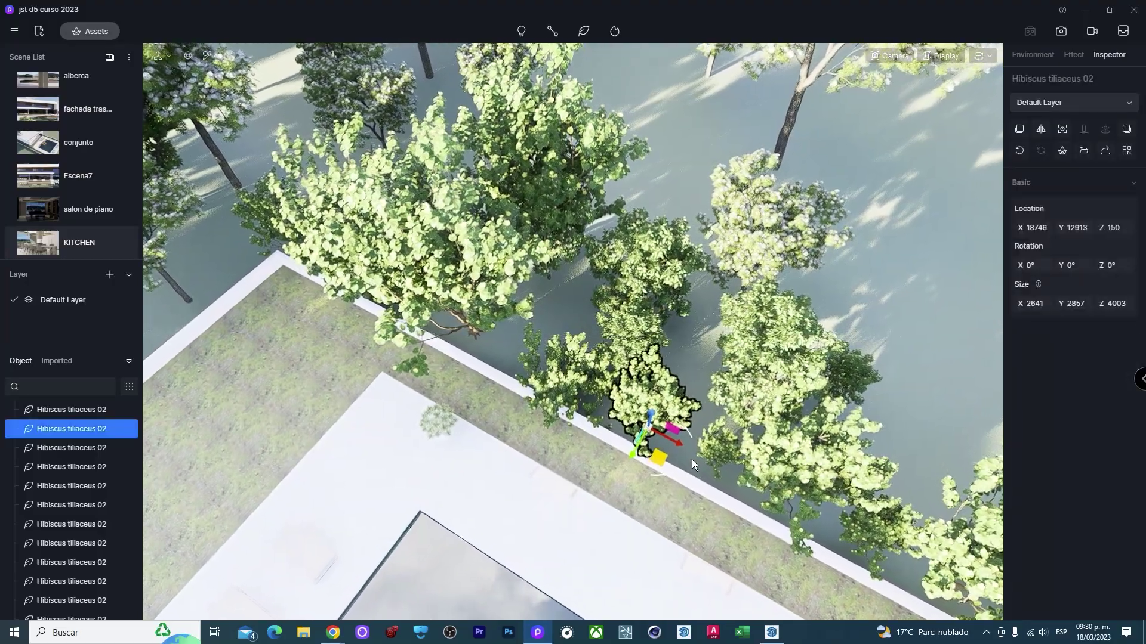
scroll(692, 457, up, 3)
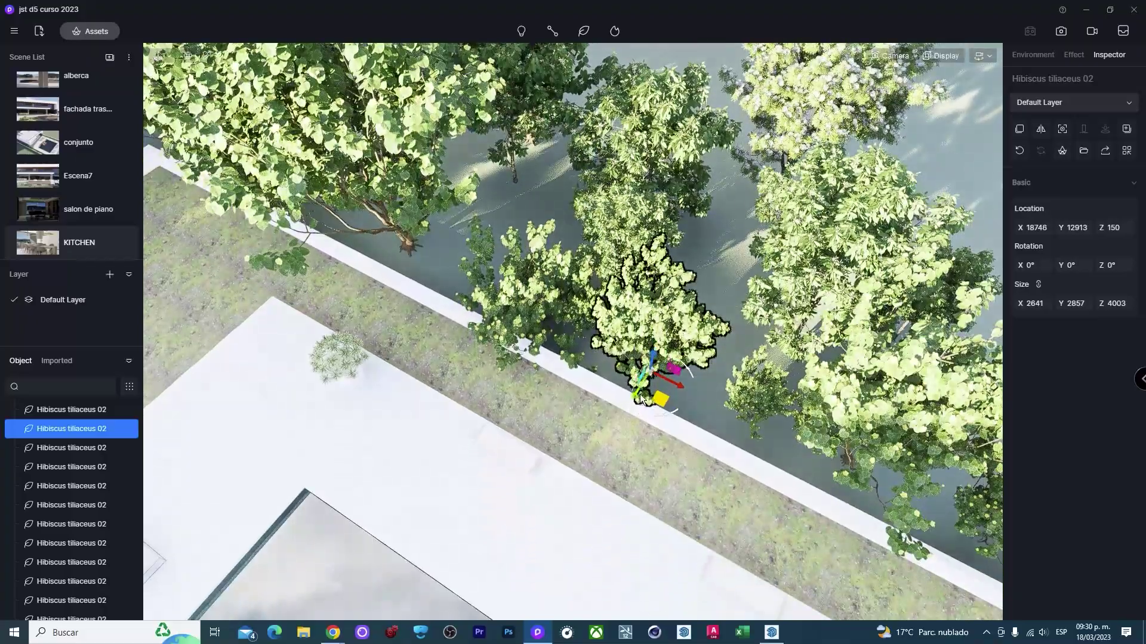
drag(639, 394, 603, 412)
scroll(582, 396, up, 2)
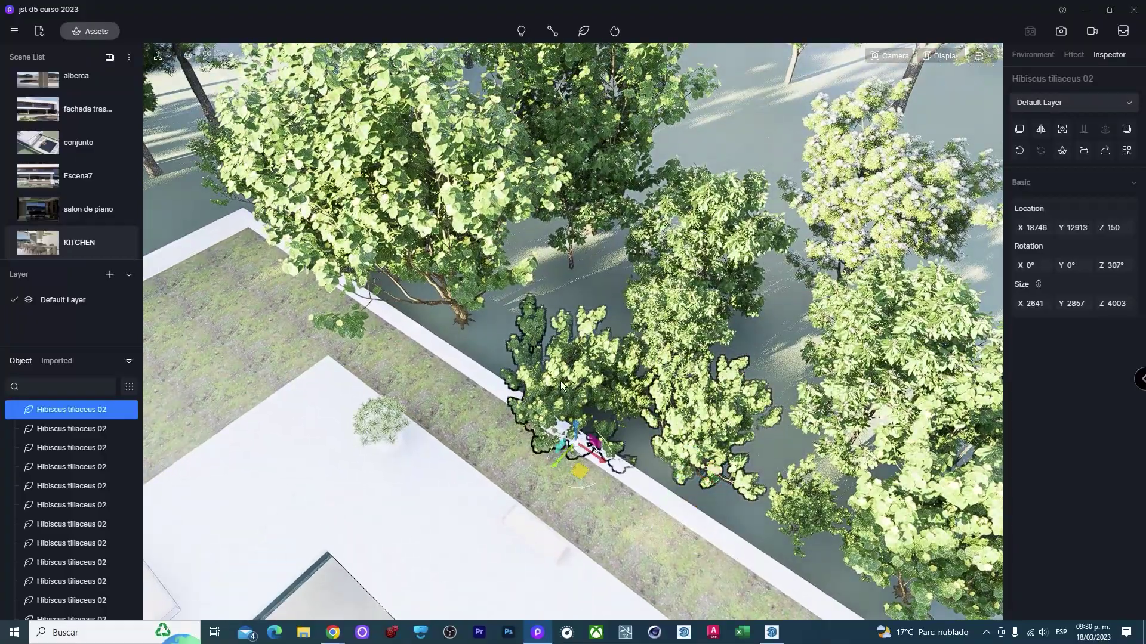
click(591, 438)
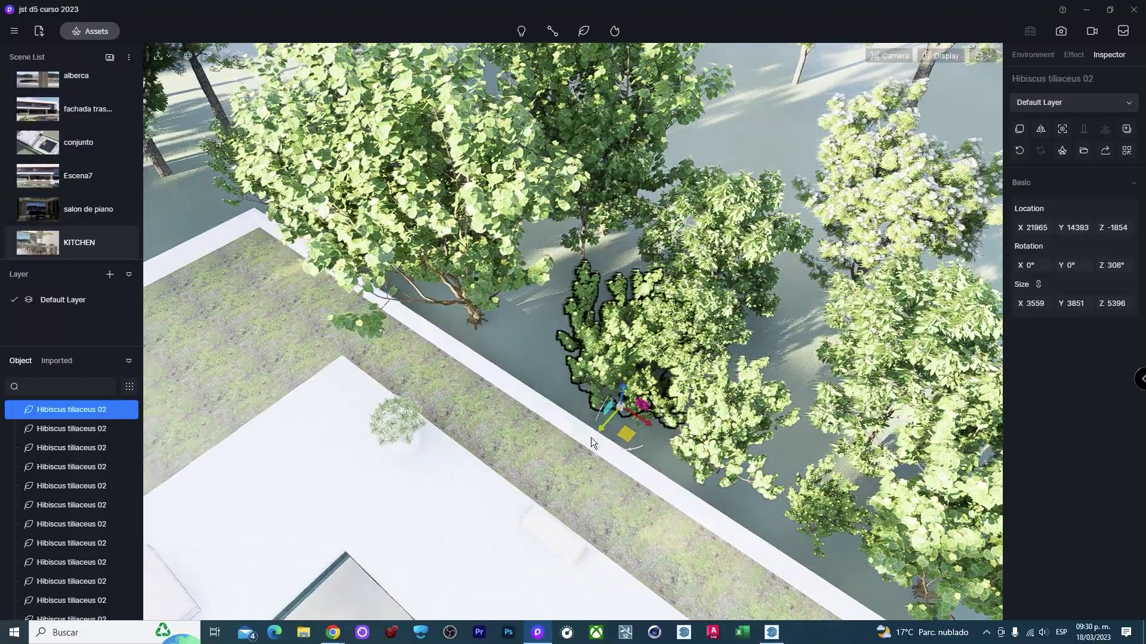
mouse_move(591, 438)
right_down()
mouse_move(539, 285)
mouse_move(429, 152)
right_up()
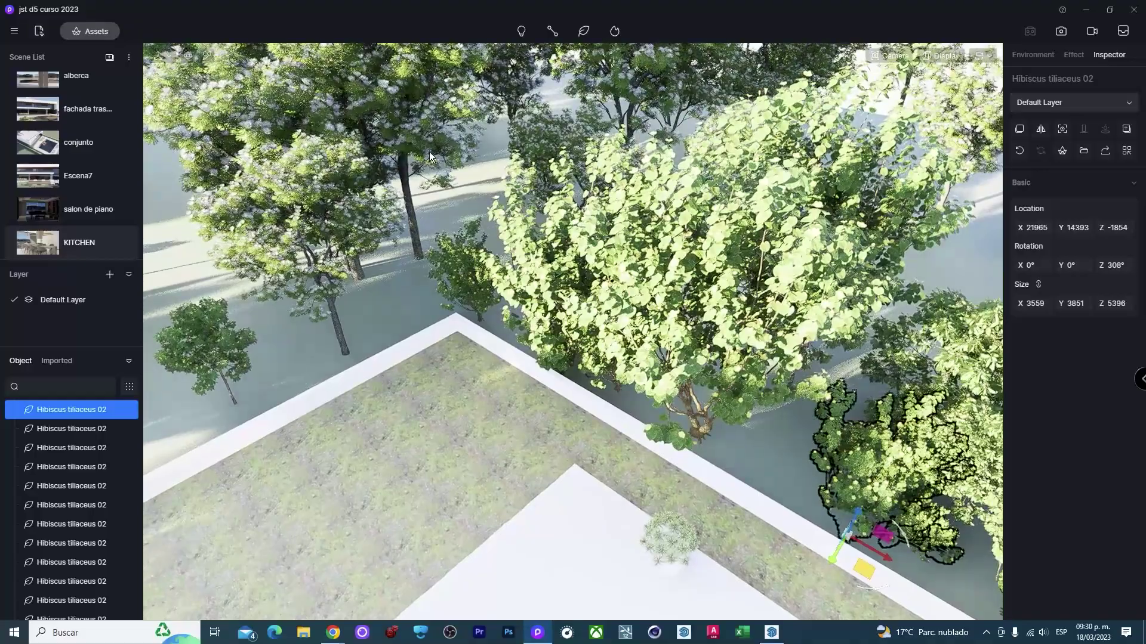
Jump to the KITCHEN camera view, then orbit over the pool corner and check the camera settings.
click(81, 243)
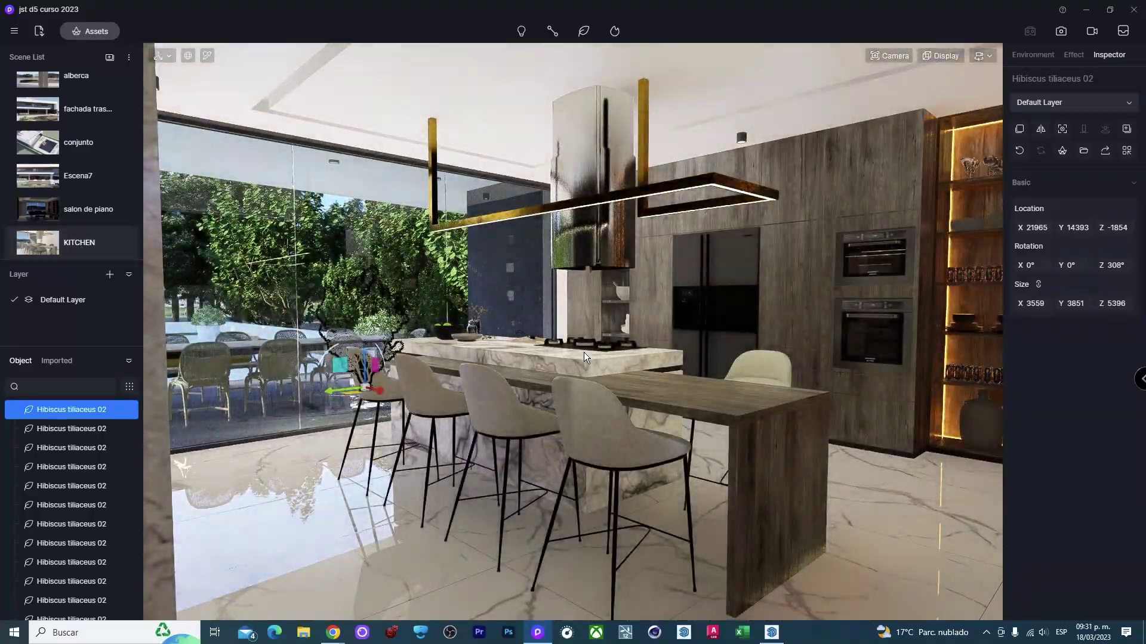
right_drag(584, 352, 63, 298)
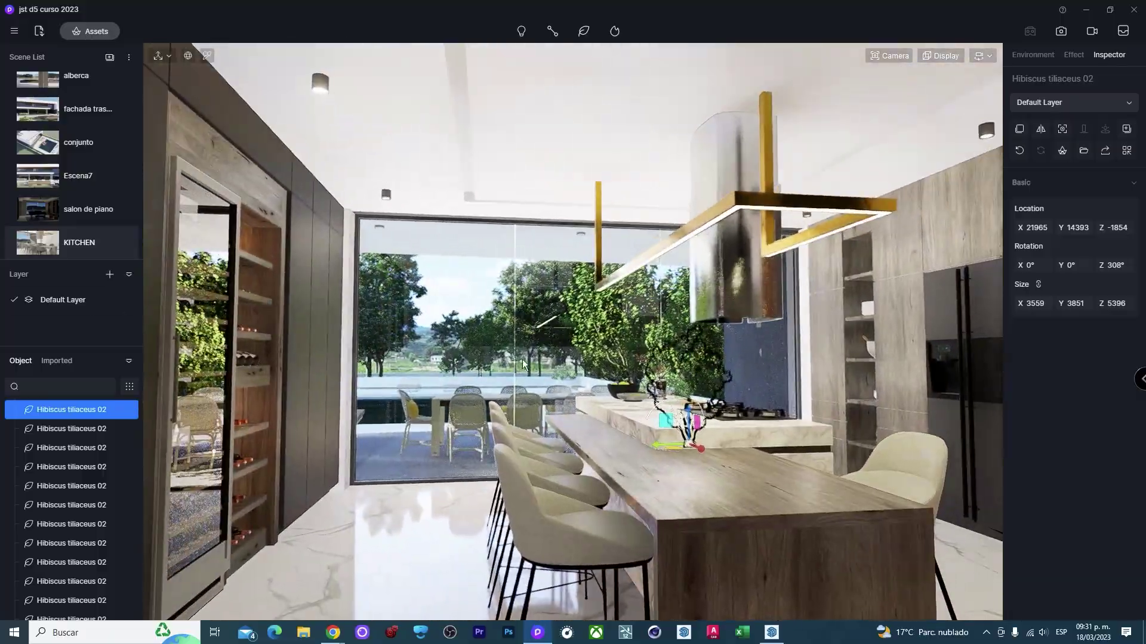
key(f)
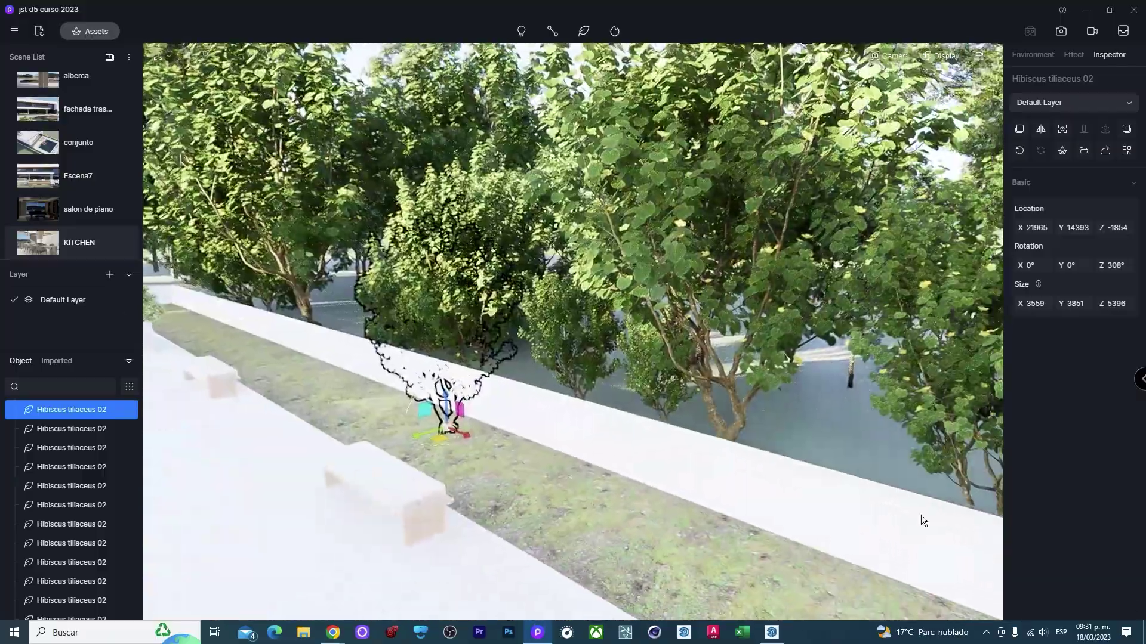
mouse_move(922, 515)
right_down()
mouse_move(758, 424)
mouse_move(707, 498)
mouse_move(632, 484)
mouse_move(874, 160)
mouse_move(696, 221)
mouse_move(684, 336)
mouse_move(905, 87)
right_up()
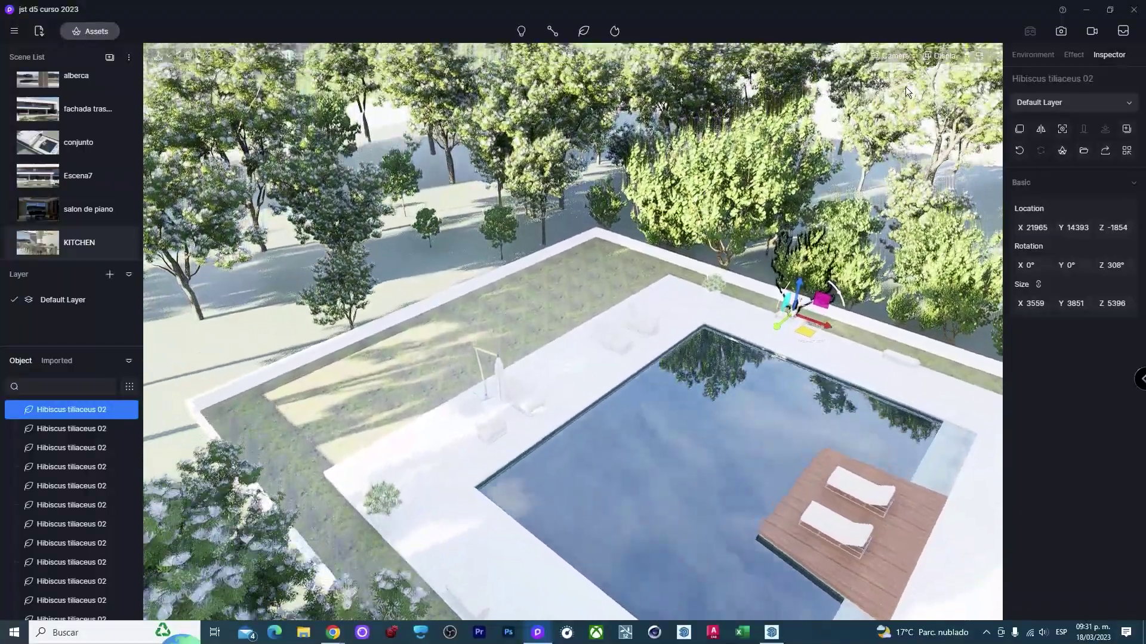
click(890, 55)
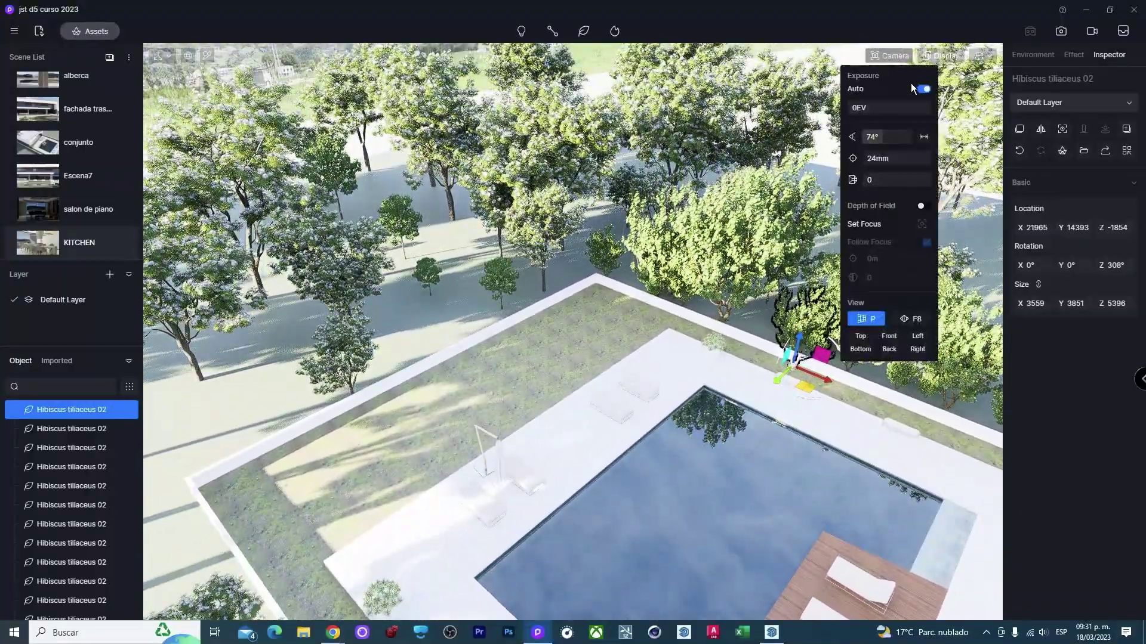
click(888, 57)
mouse_move(635, 357)
right_down()
mouse_move(635, 393)
mouse_move(610, 349)
right_up()
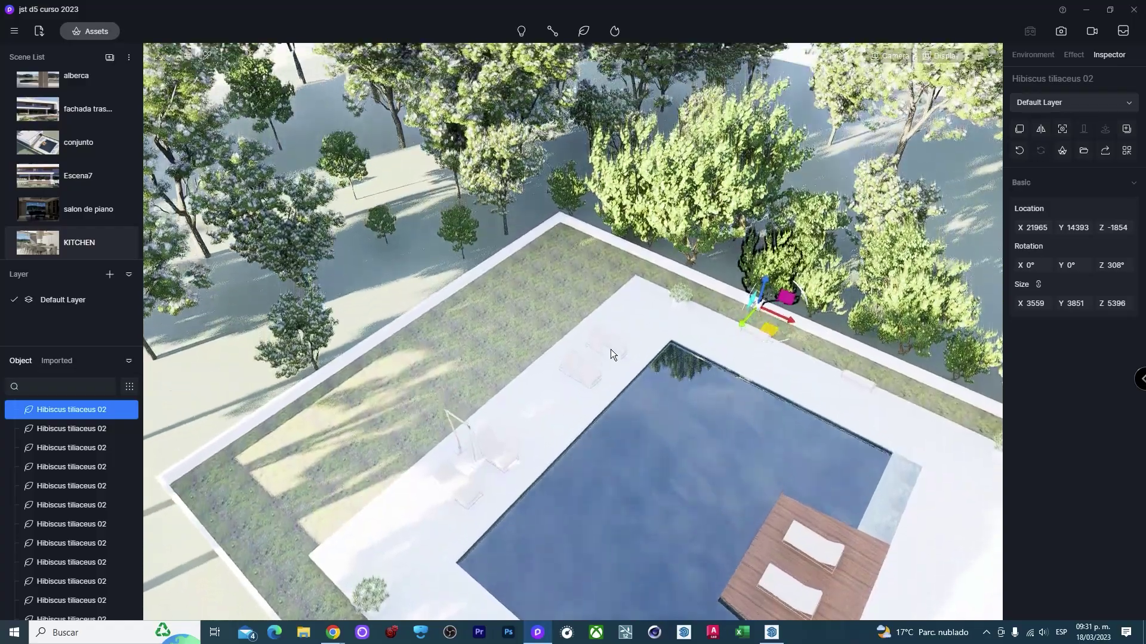
scroll(610, 349, down, 3)
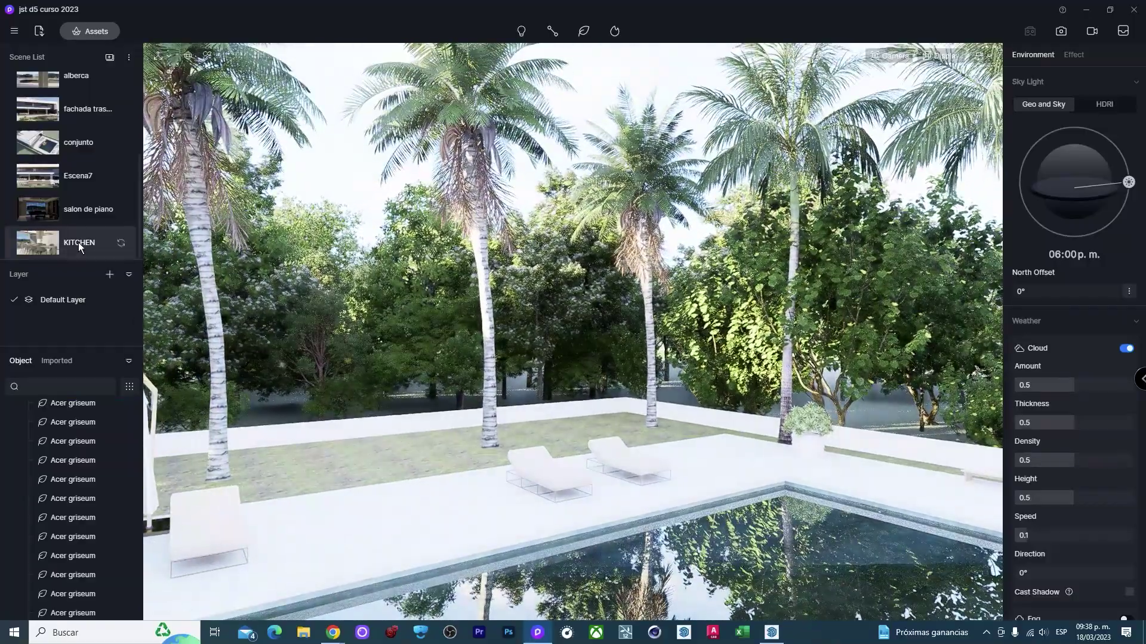
Return to the saved KITCHEN view and move the camera toward the kitchen window.
click(78, 243)
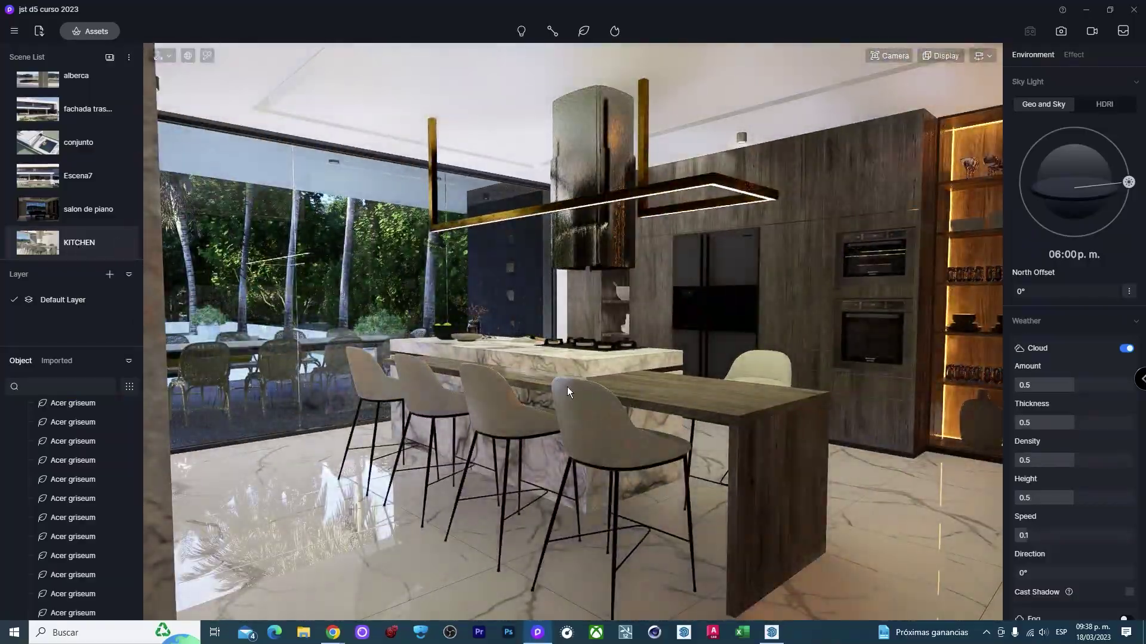
mouse_move(567, 387)
right_down()
mouse_move(646, 416)
mouse_move(621, 471)
mouse_move(636, 593)
mouse_move(539, 449)
right_up()
scroll(646, 417, up, 5)
Convert the lawn ground surface's material to the Grass template.
click(460, 393)
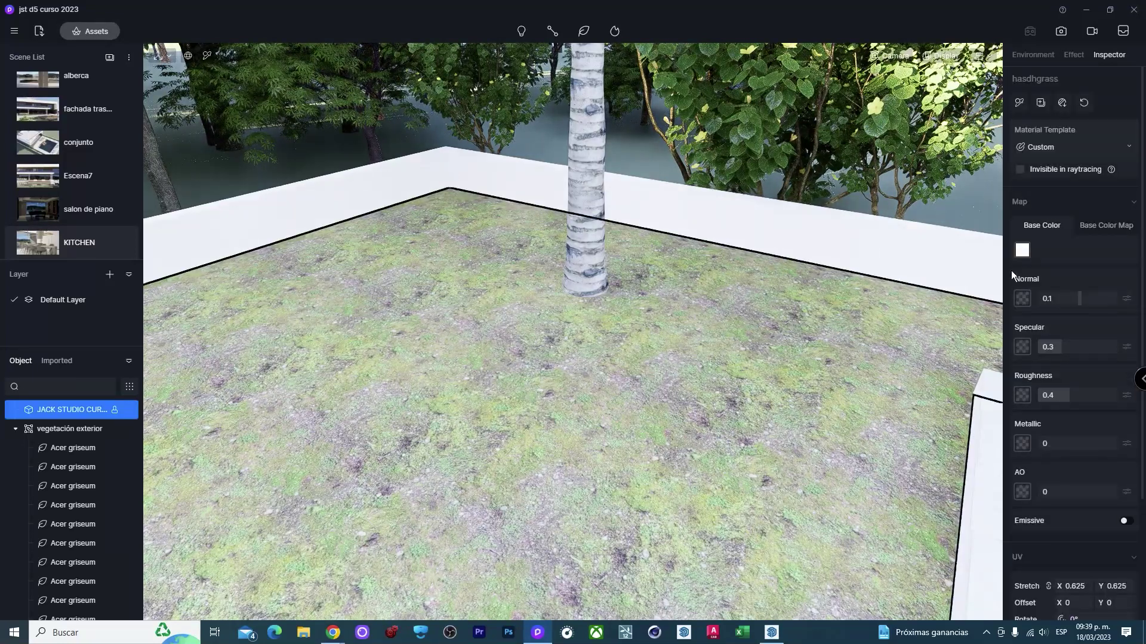
click(1052, 145)
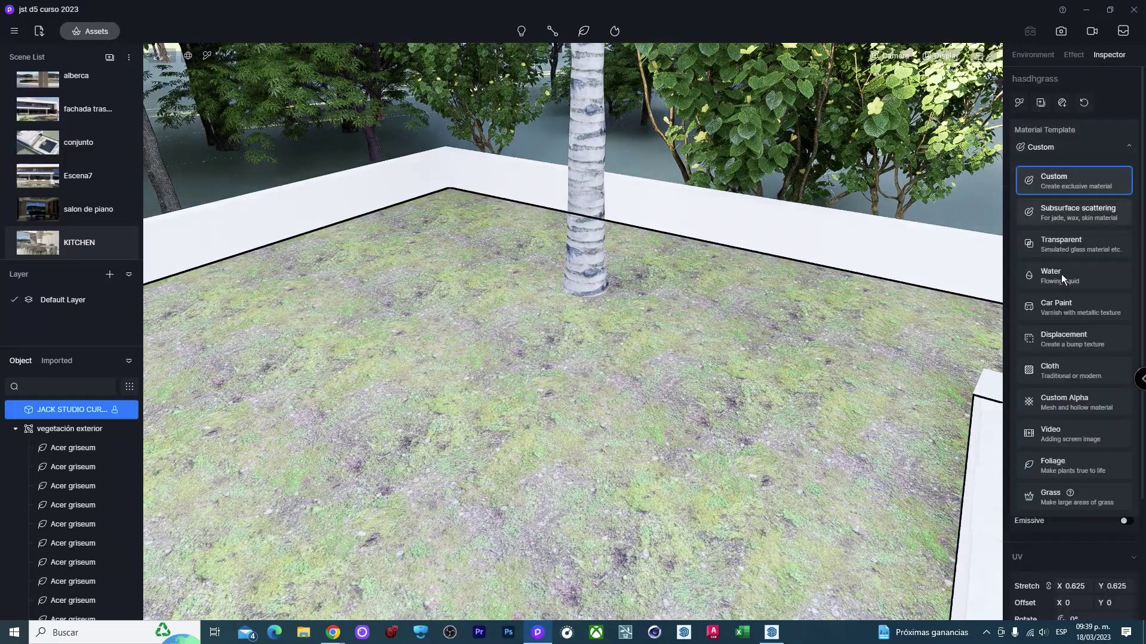
click(1049, 502)
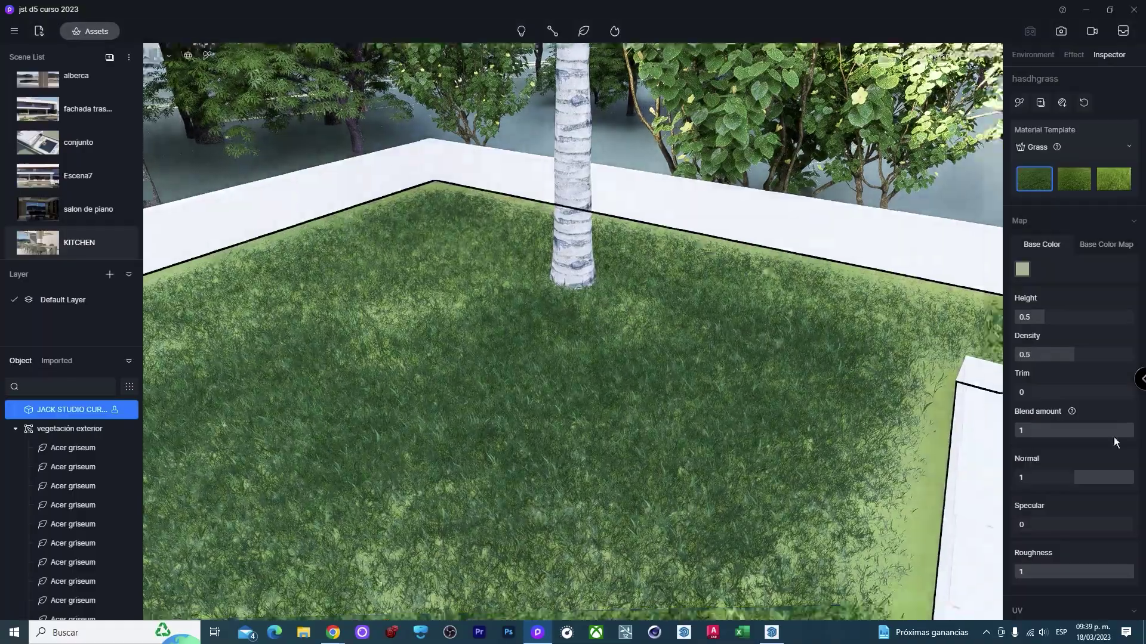
scroll(614, 327, up, 5)
mouse_move(614, 327)
right_down()
mouse_move(983, 280)
mouse_move(782, 336)
mouse_move(872, 265)
mouse_move(654, 373)
mouse_move(491, 618)
right_up()
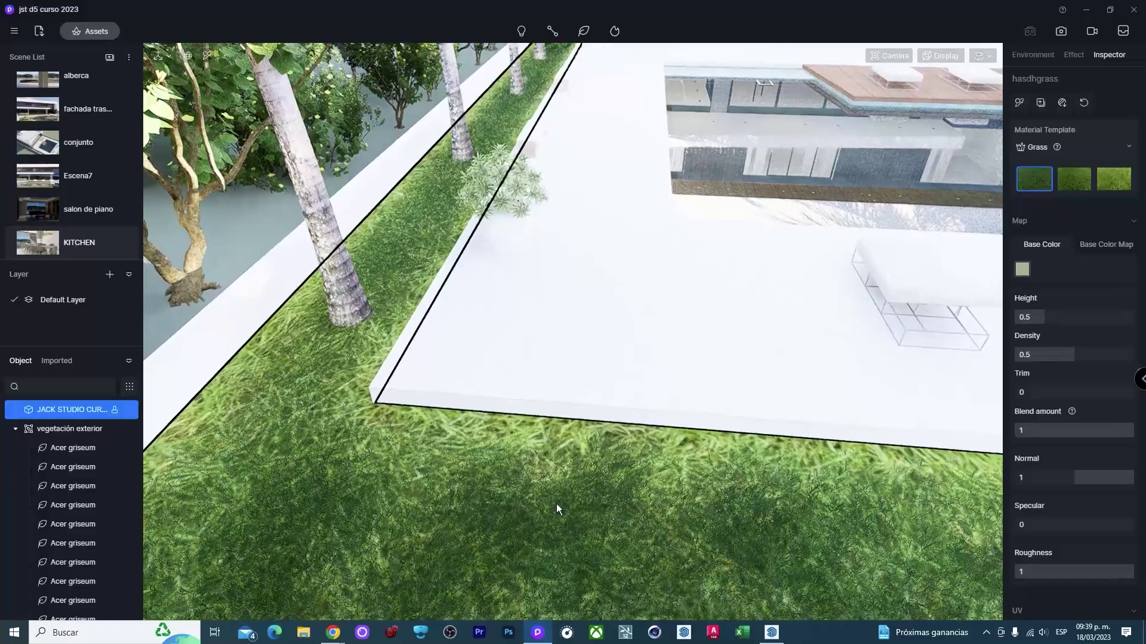
Try the second and then the third grass variety, viewing the lawn from several angles.
right_drag(556, 504, 882, 496)
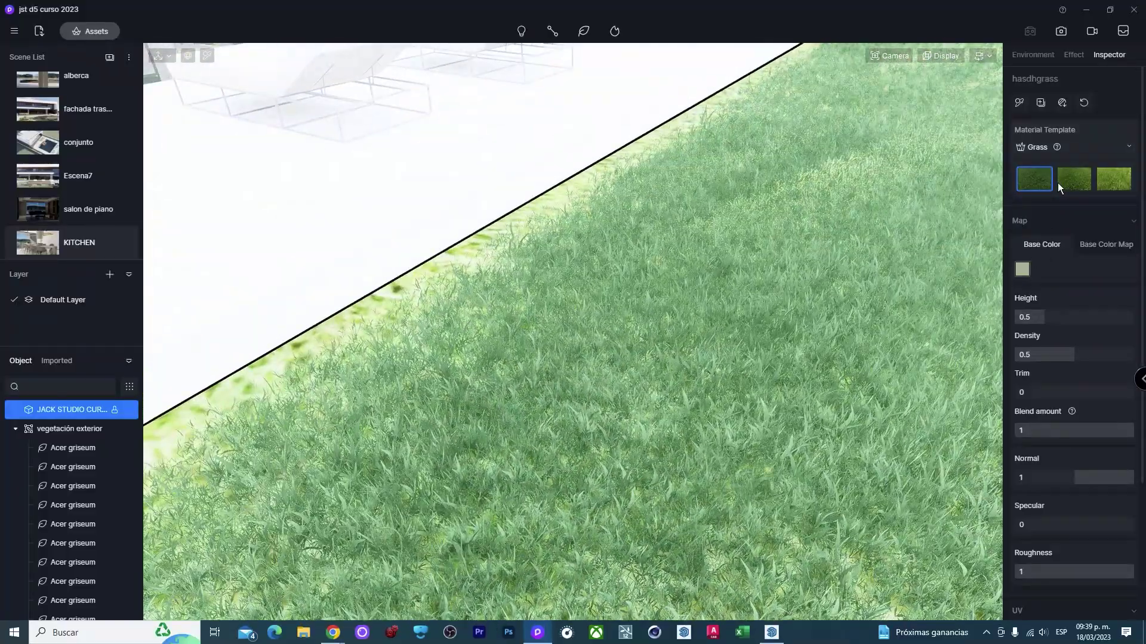
click(1060, 181)
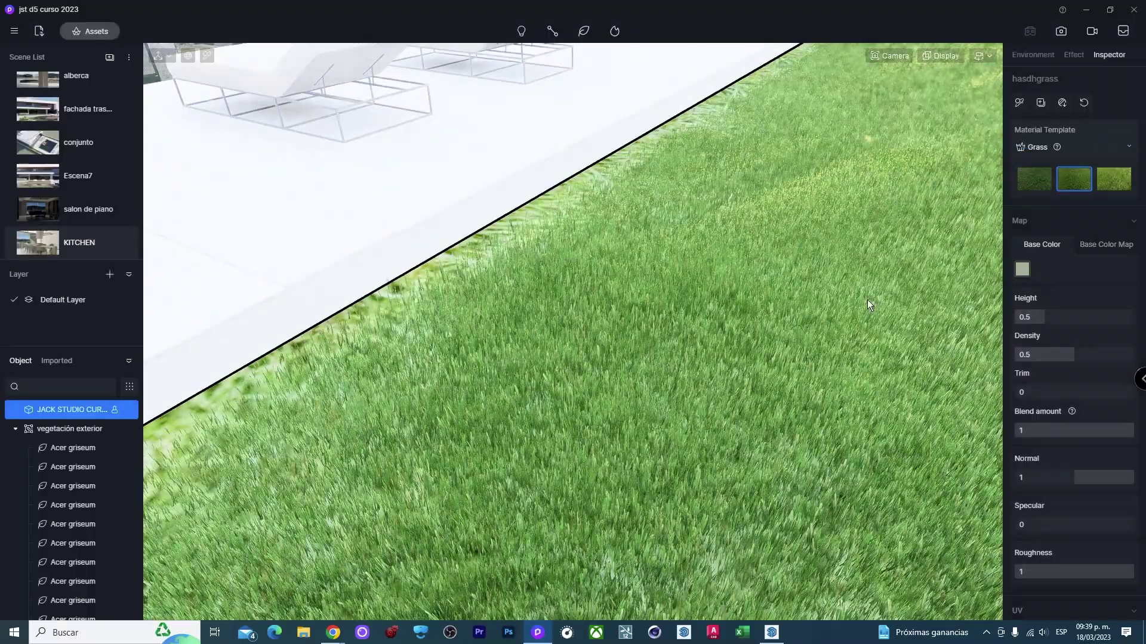
mouse_move(867, 299)
right_down()
mouse_move(645, 315)
mouse_move(808, 373)
mouse_move(738, 489)
mouse_move(464, 426)
mouse_move(580, 280)
right_up()
click(1113, 182)
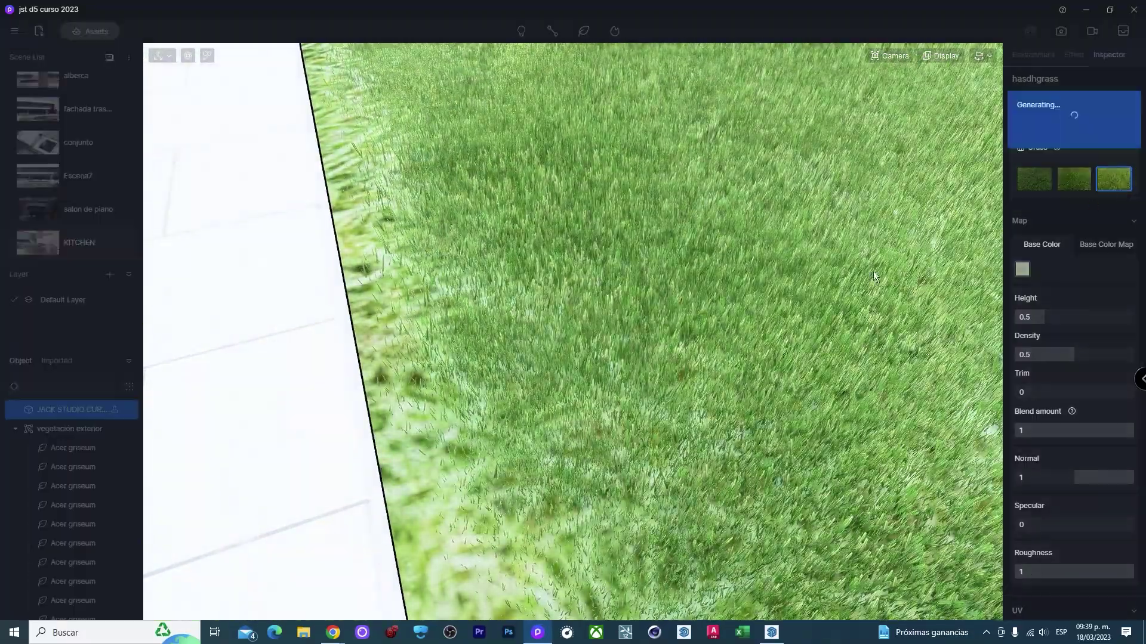
mouse_move(567, 345)
right_down()
mouse_move(740, 98)
mouse_move(611, 211)
right_up()
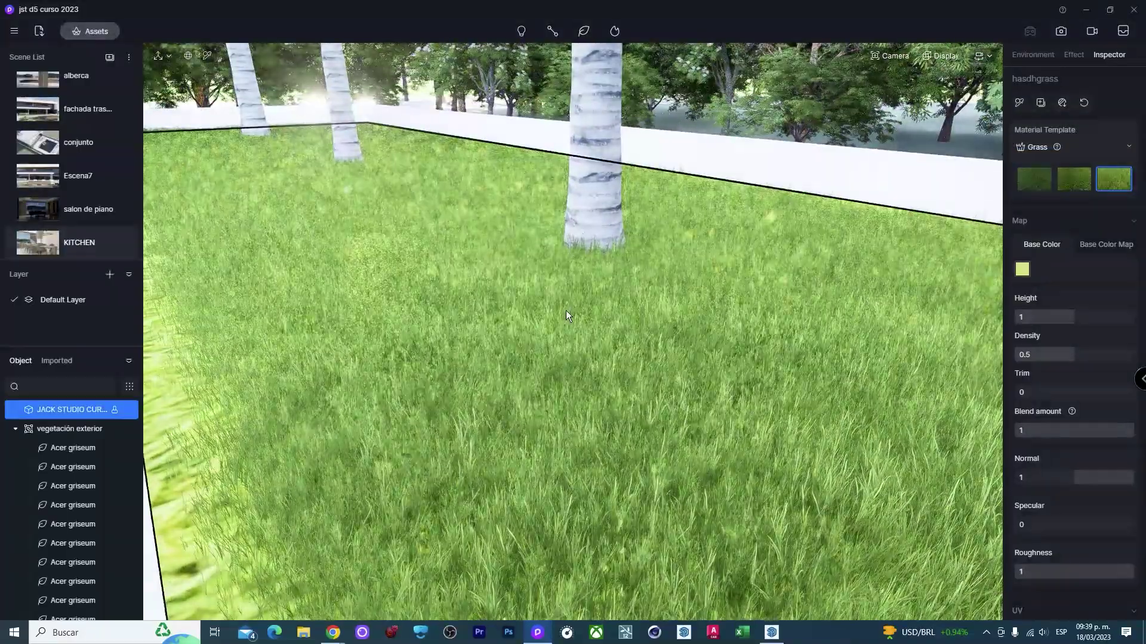
right_drag(536, 314, 364, 222)
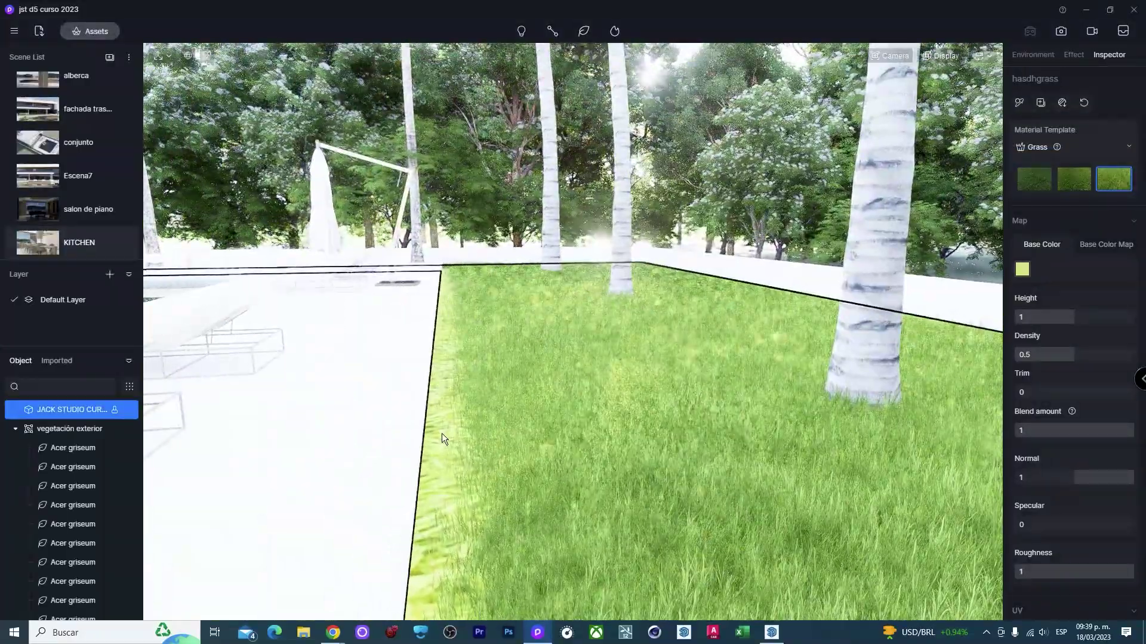
scroll(649, 449, up, 3)
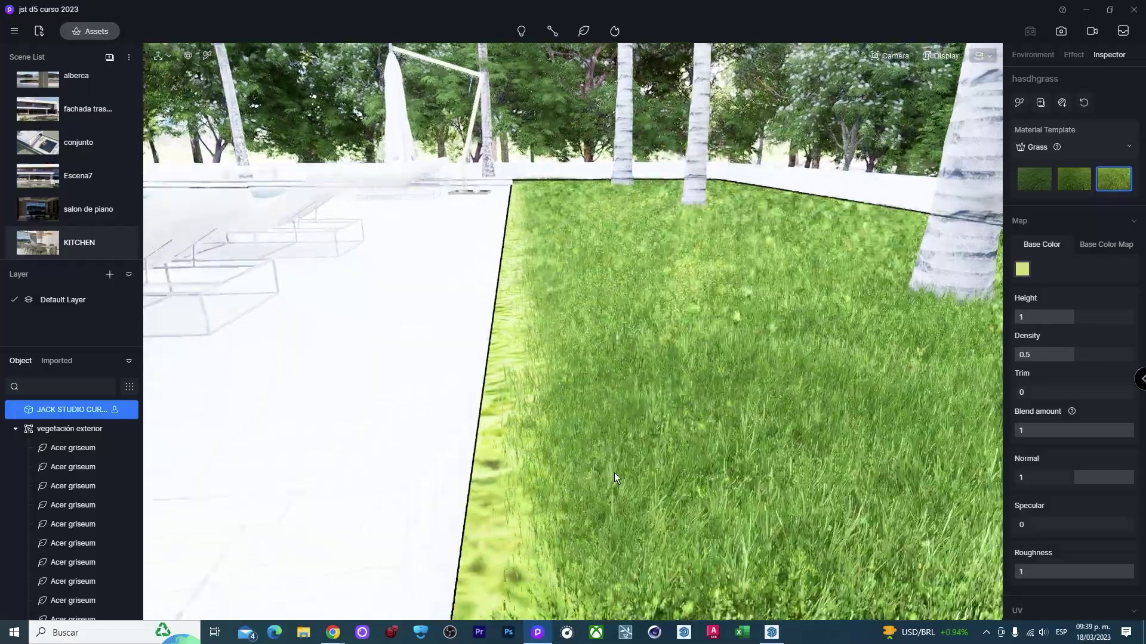
scroll(614, 473, up, 3)
right_drag(586, 421, 700, 396)
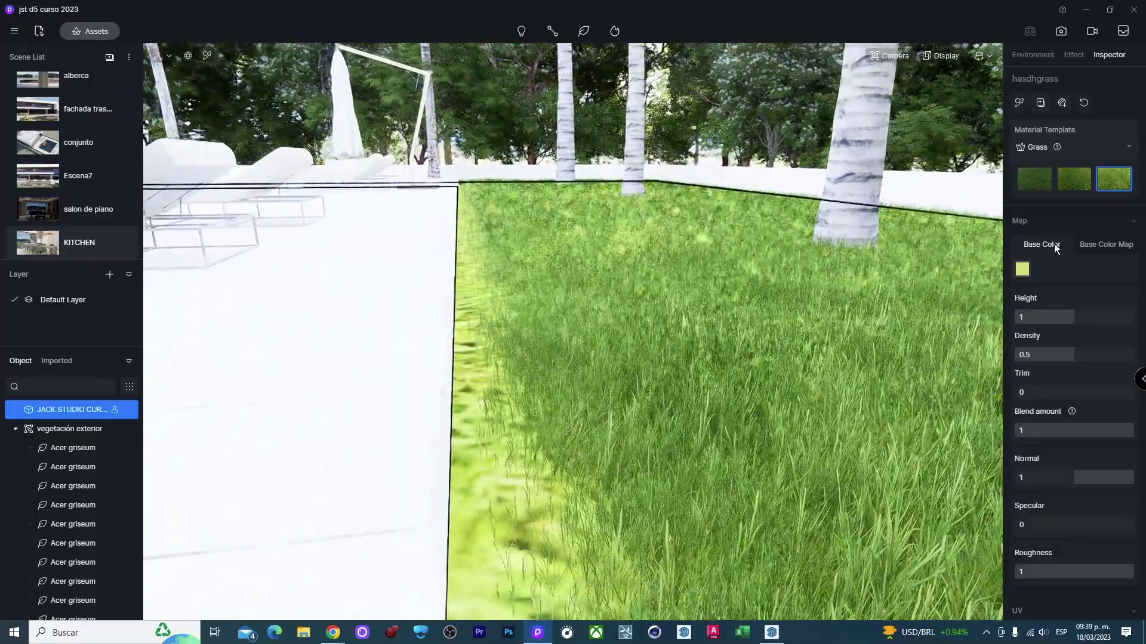
Raise the grass base colour map's UV stretch to about 1.52.
click(1097, 246)
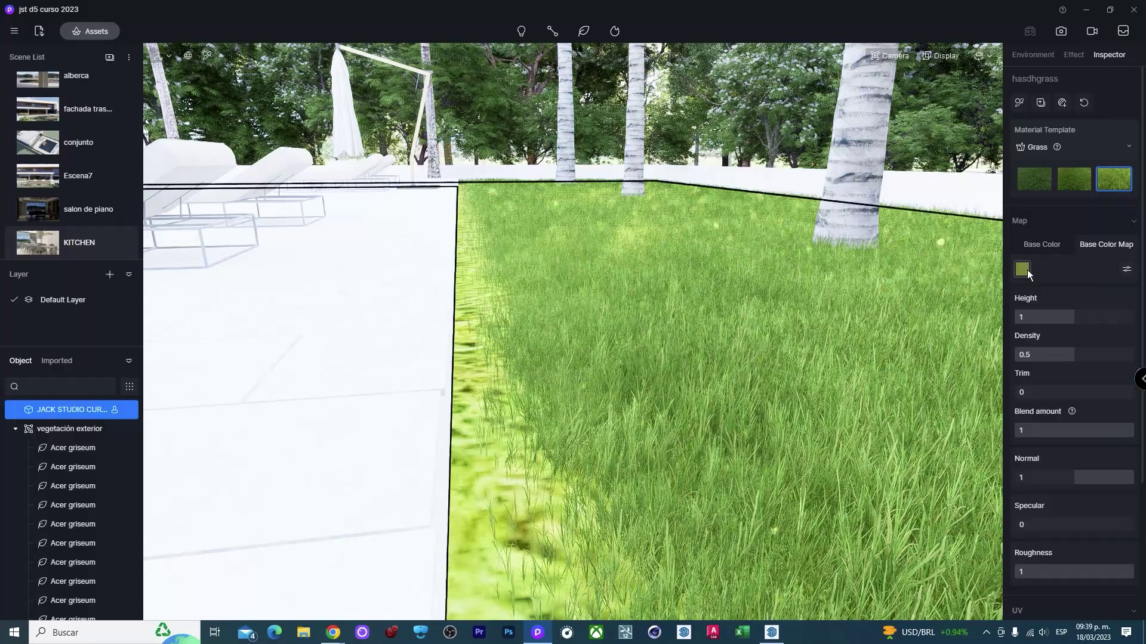
scroll(1049, 466, down, 3)
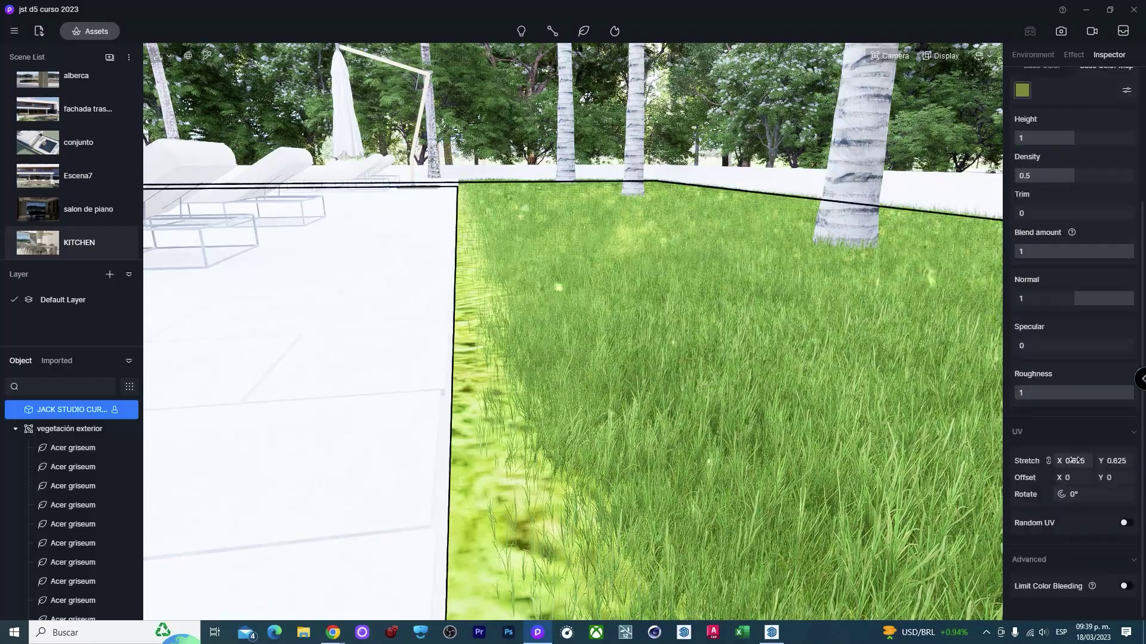
drag(1056, 461, 1125, 461)
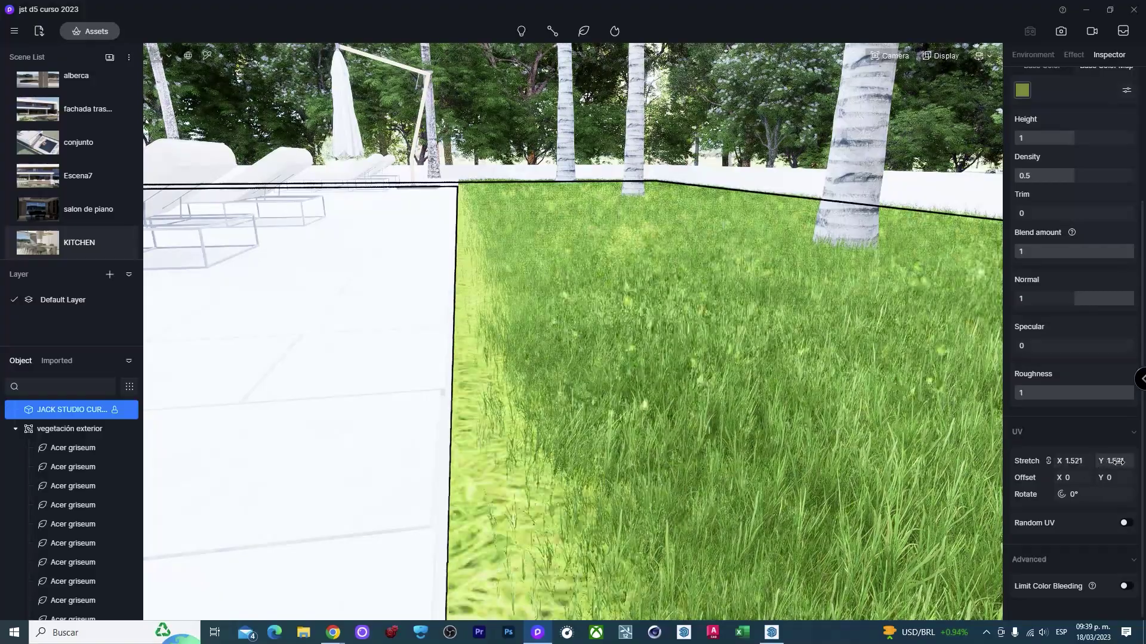
scroll(1067, 210, up, 3)
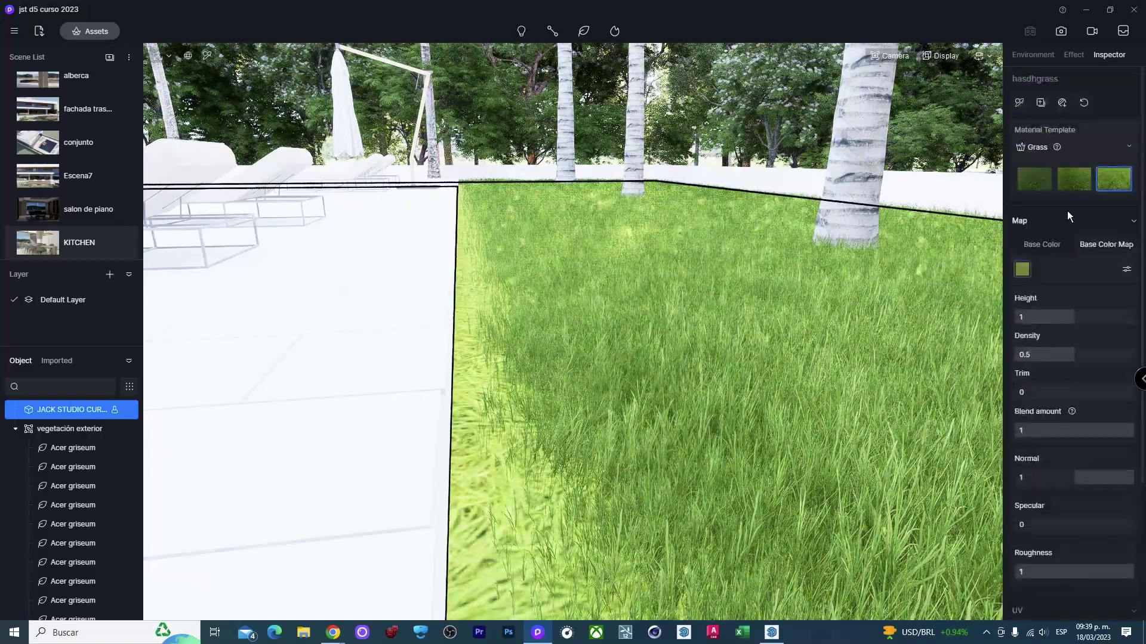
Apply the first Grass preset and load texturas > PASTOS NATURALES > GroundForest003_COL_VAR1_3K.jpg as base colour map.
click(1047, 183)
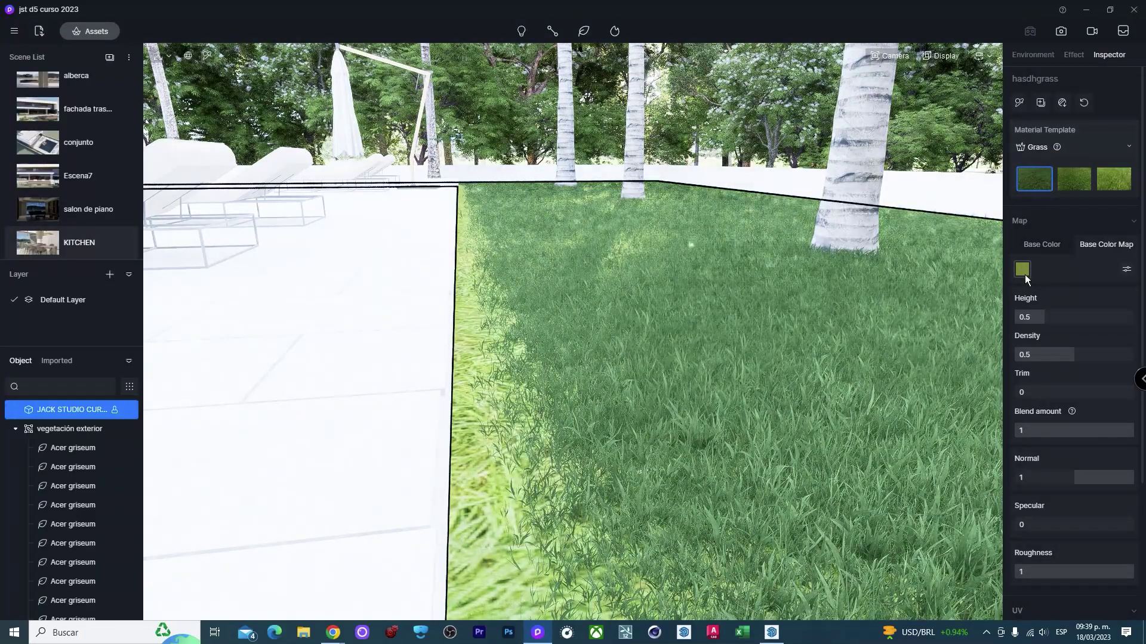
click(1020, 270)
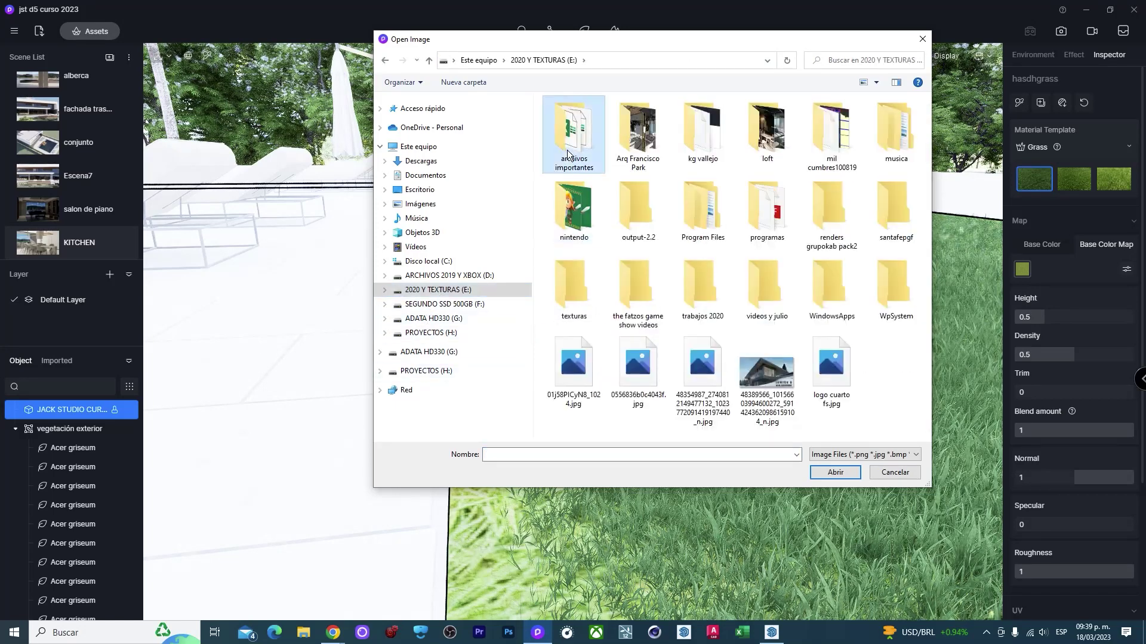
double_click(560, 292)
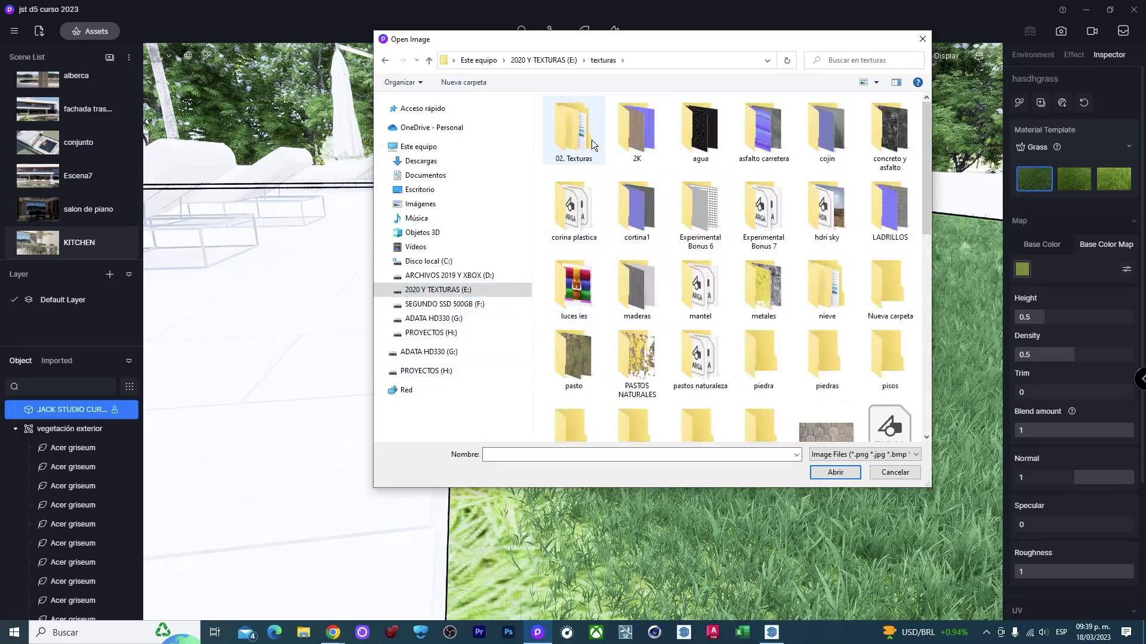
double_click(630, 357)
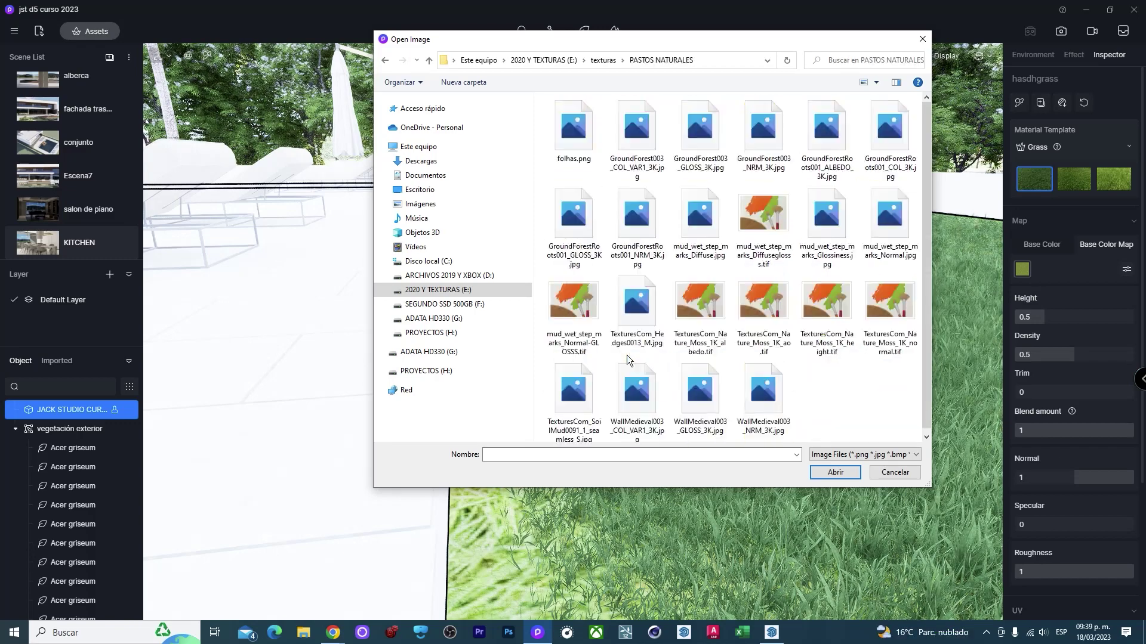
click(636, 128)
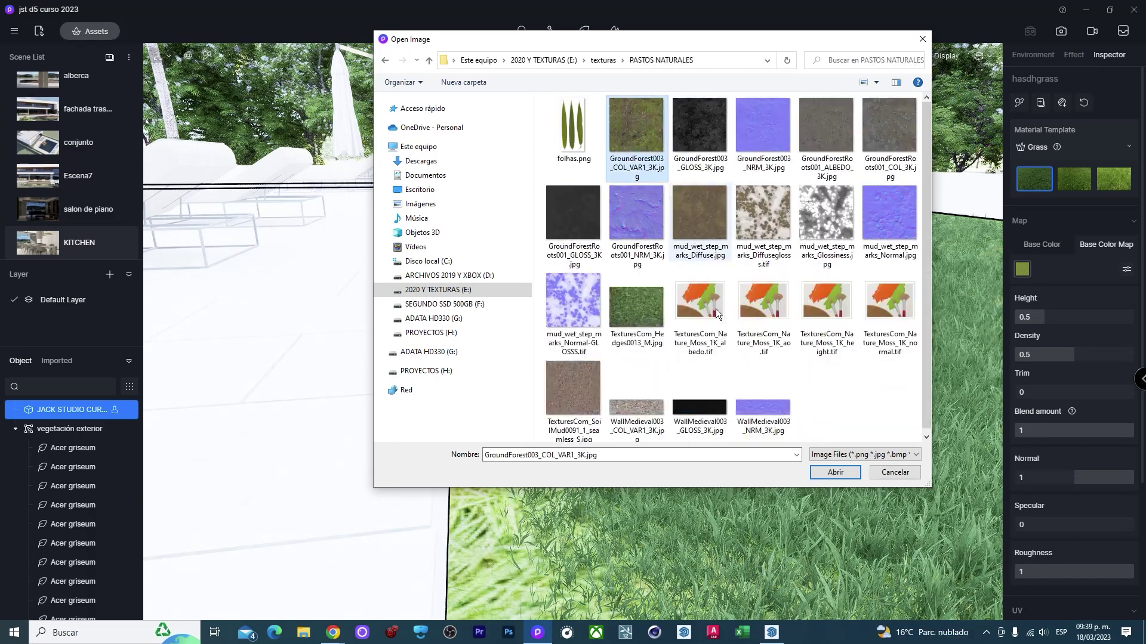
click(827, 475)
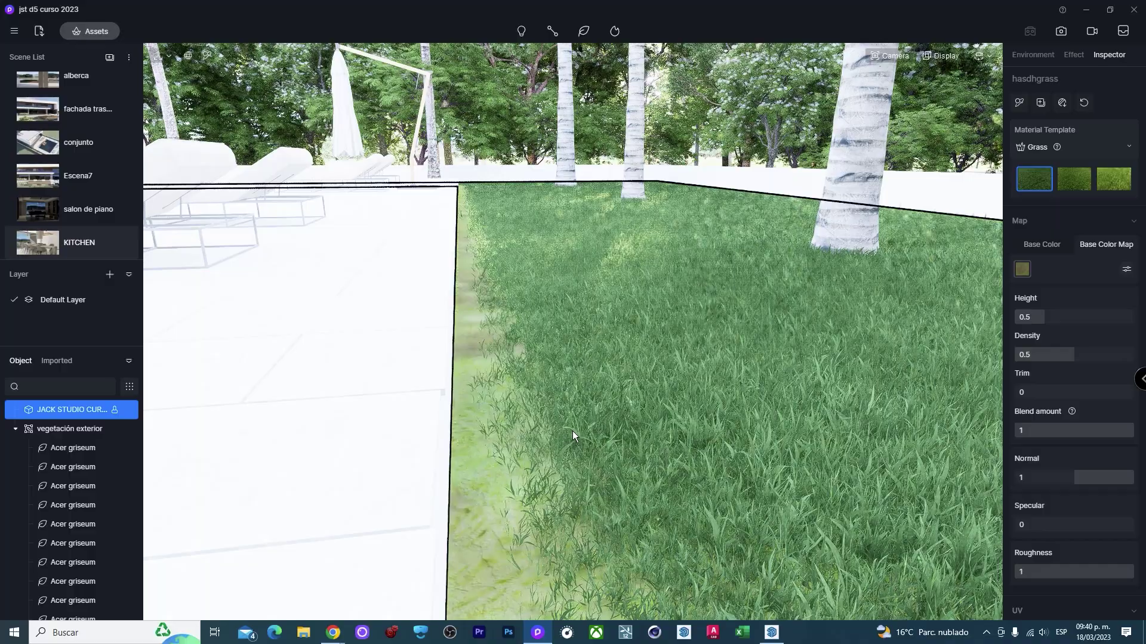
scroll(534, 431, up, 5)
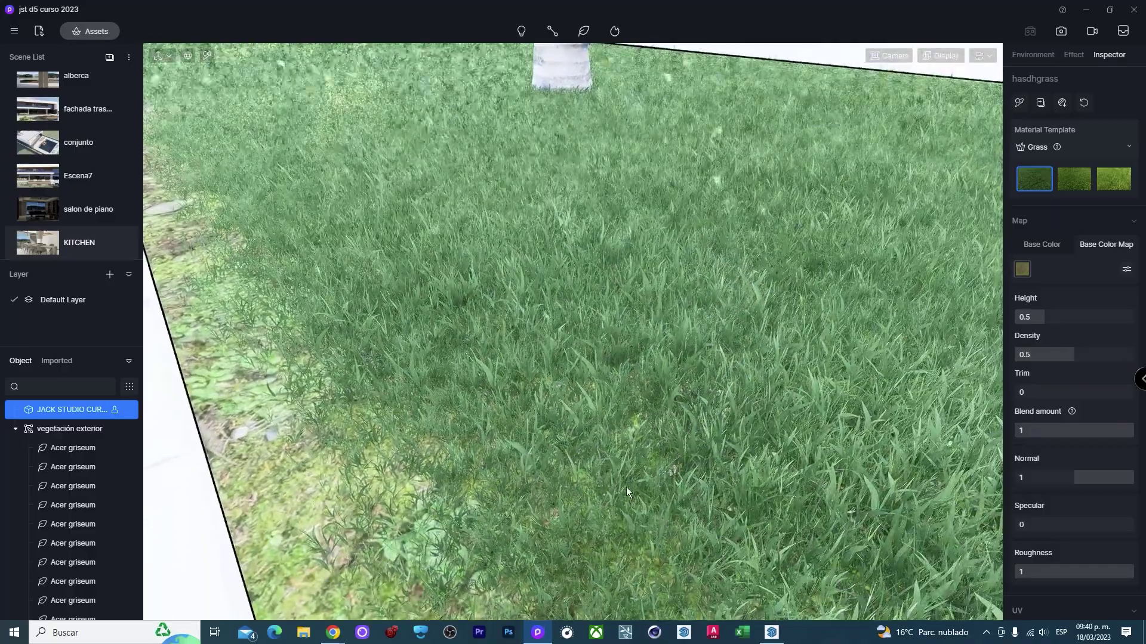
scroll(625, 487, down, 3)
scroll(424, 341, down, 3)
scroll(726, 368, down, 2)
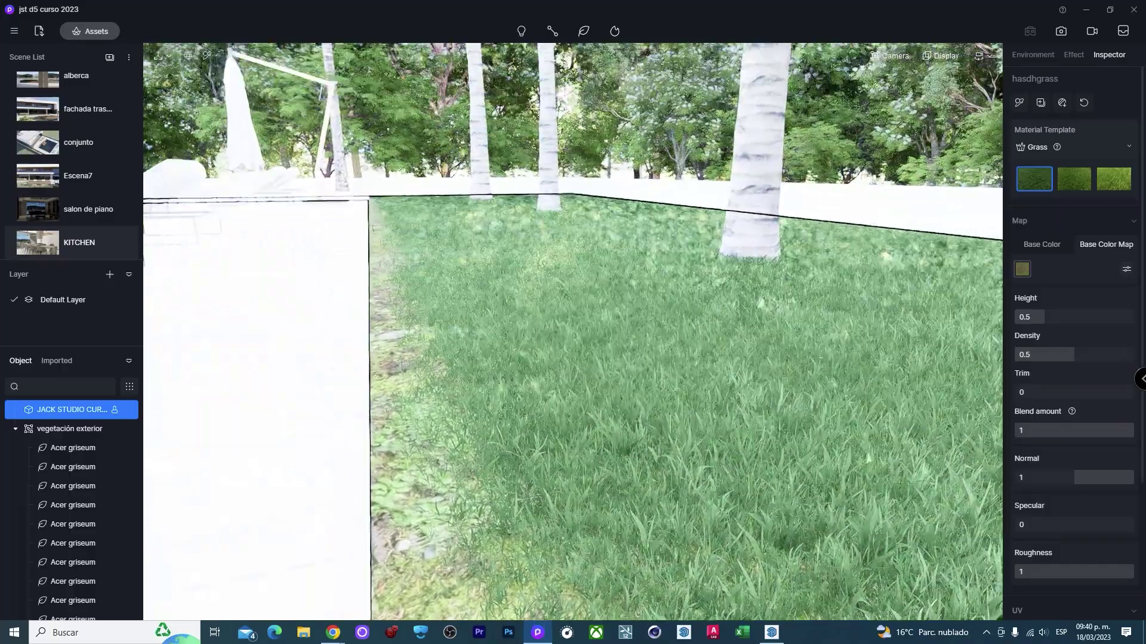
Tint the grass base colour olive green to HSV 74, 41, 59.
click(1043, 244)
click(1021, 269)
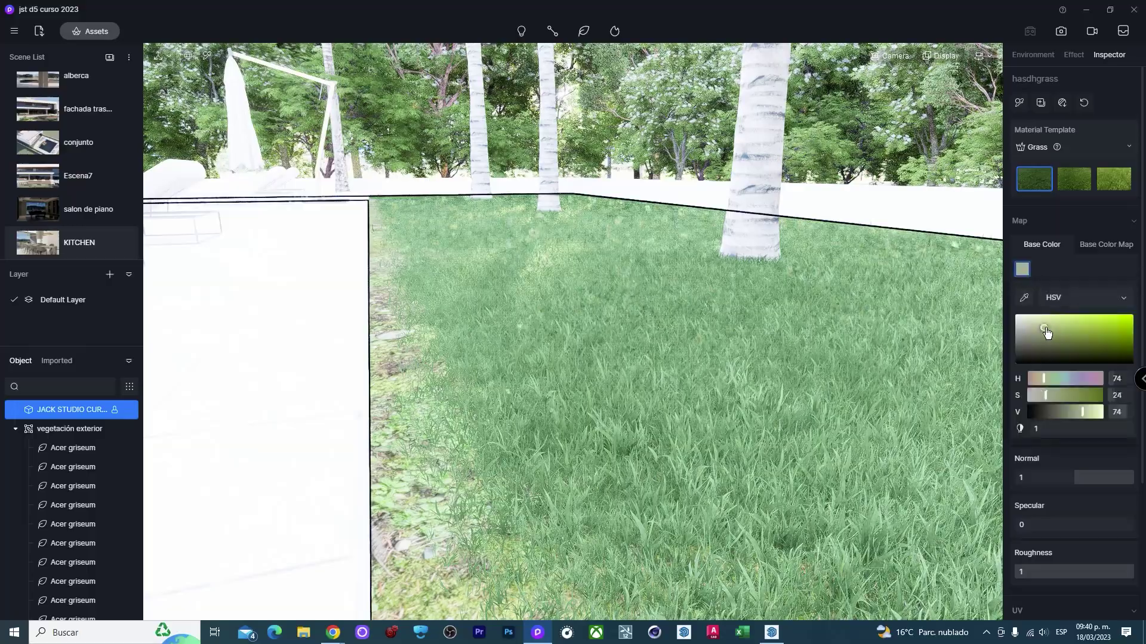
drag(1046, 332, 1068, 338)
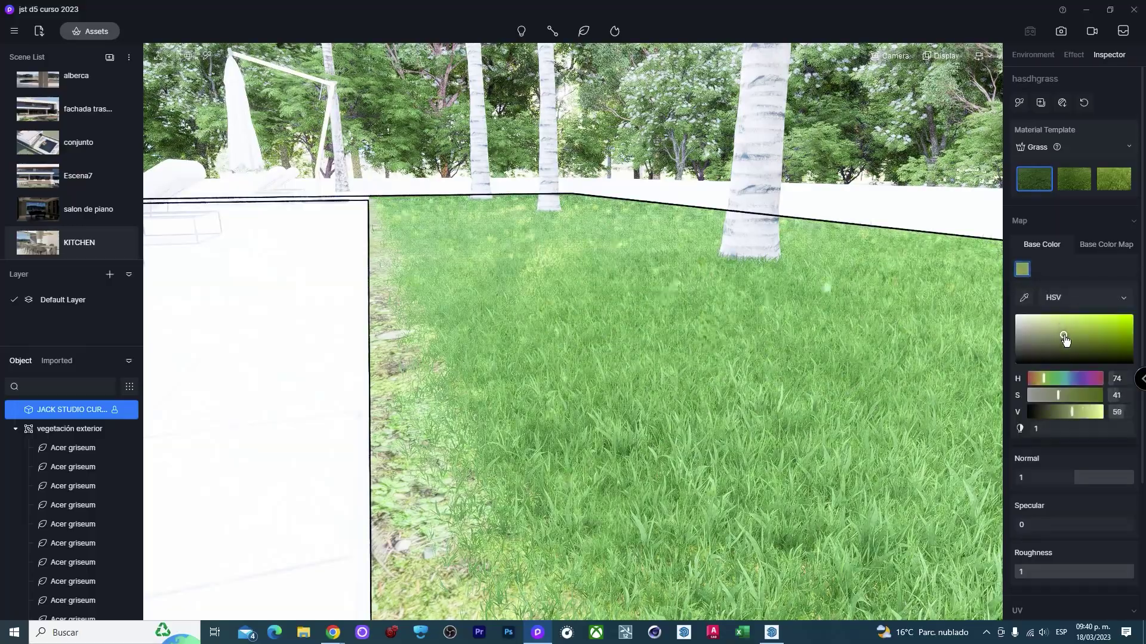
scroll(810, 346, up, 3)
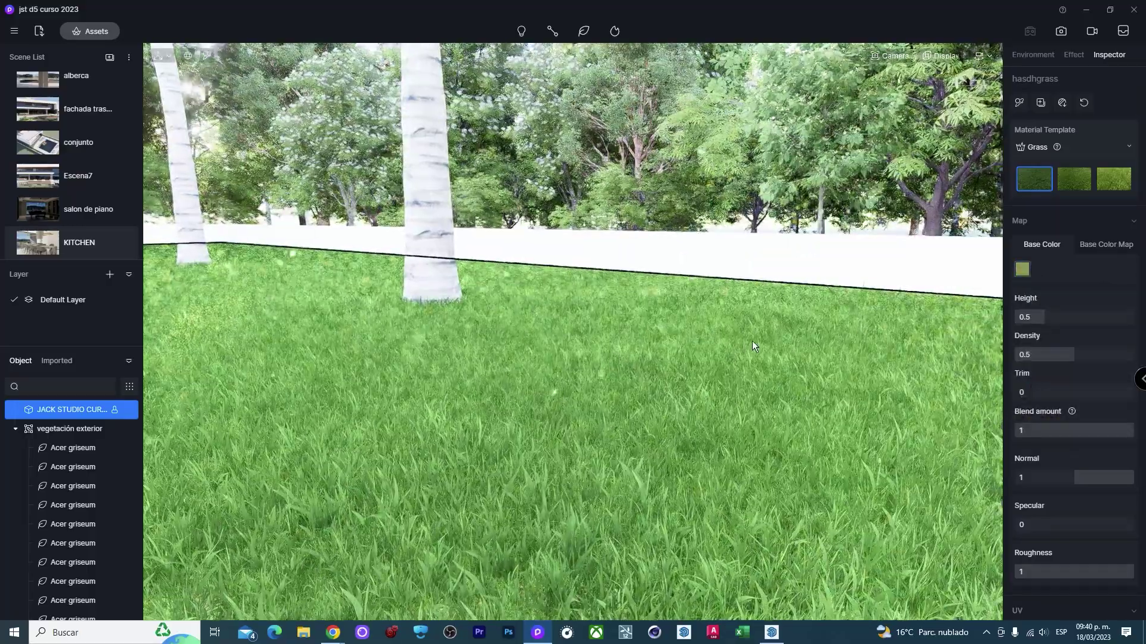
scroll(752, 341, up, 2)
scroll(372, 330, down, 3)
Orbit the view to inspect the lawn by the fence and beside the pool deck.
mouse_move(372, 330)
right_down()
mouse_move(450, 385)
mouse_move(335, 425)
mouse_move(635, 427)
mouse_move(559, 351)
right_up()
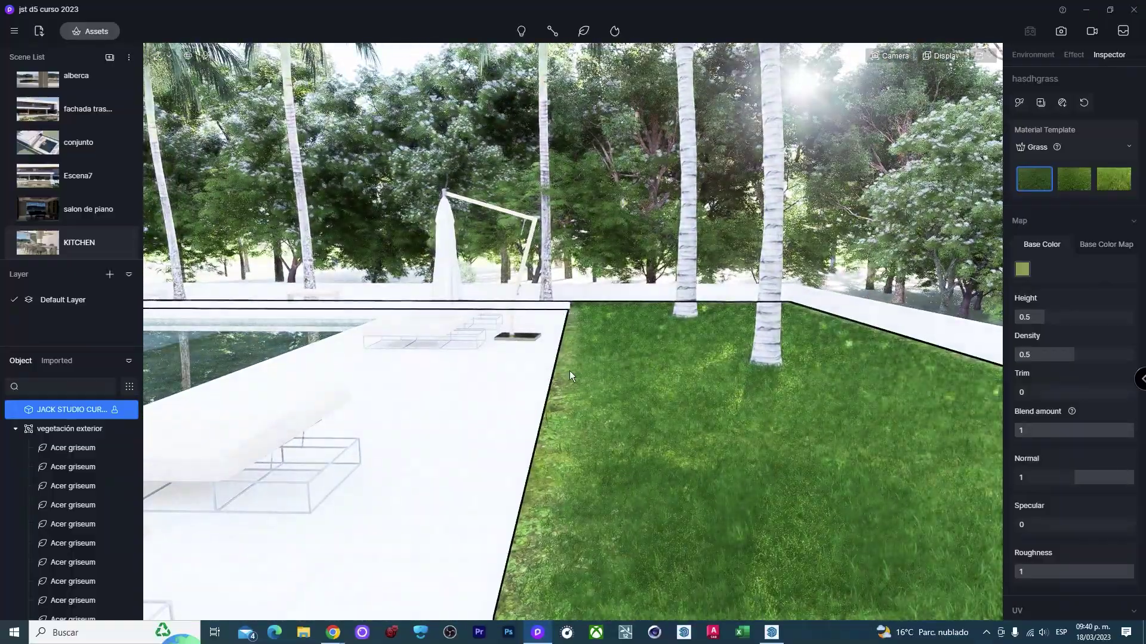
right_drag(525, 610, 521, 464)
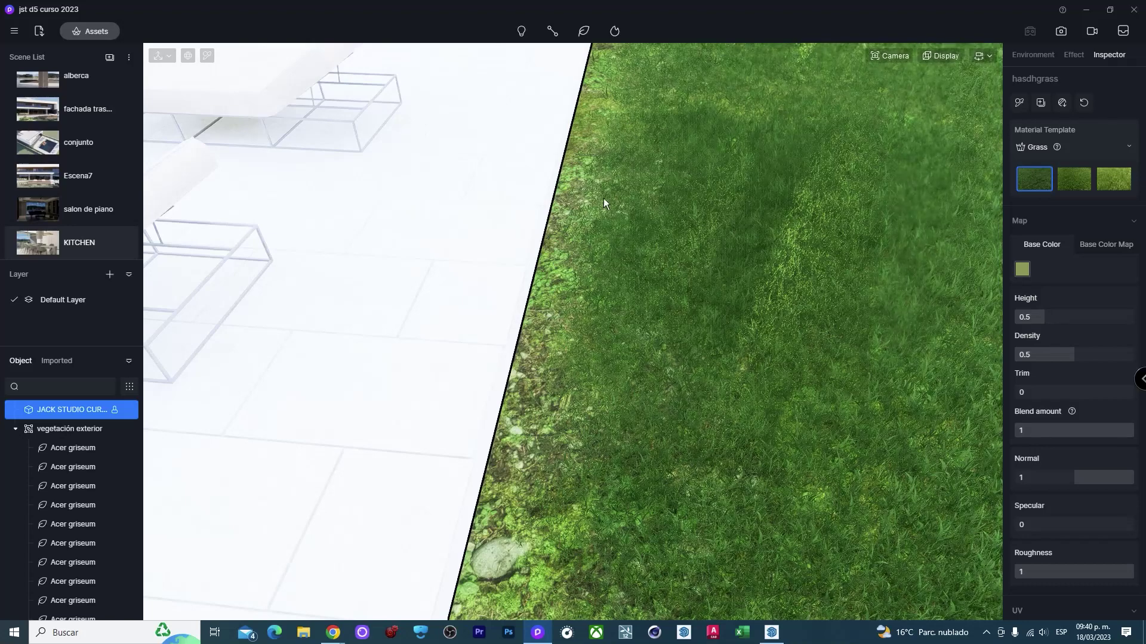
mouse_move(603, 198)
right_down()
mouse_move(567, 192)
mouse_move(562, 111)
right_up()
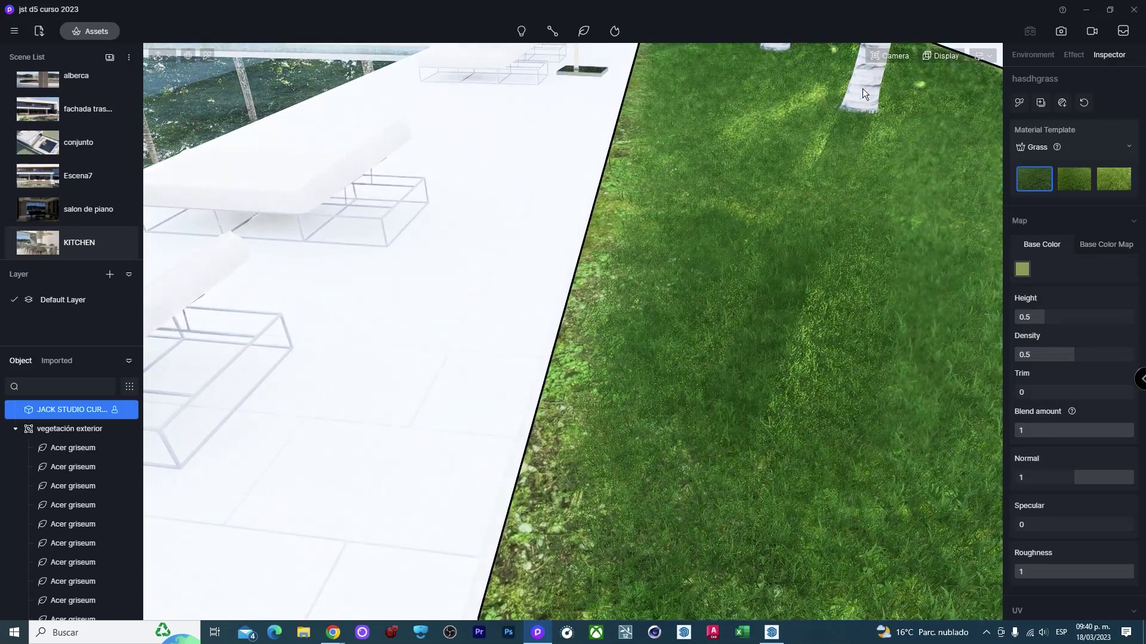
click(95, 35)
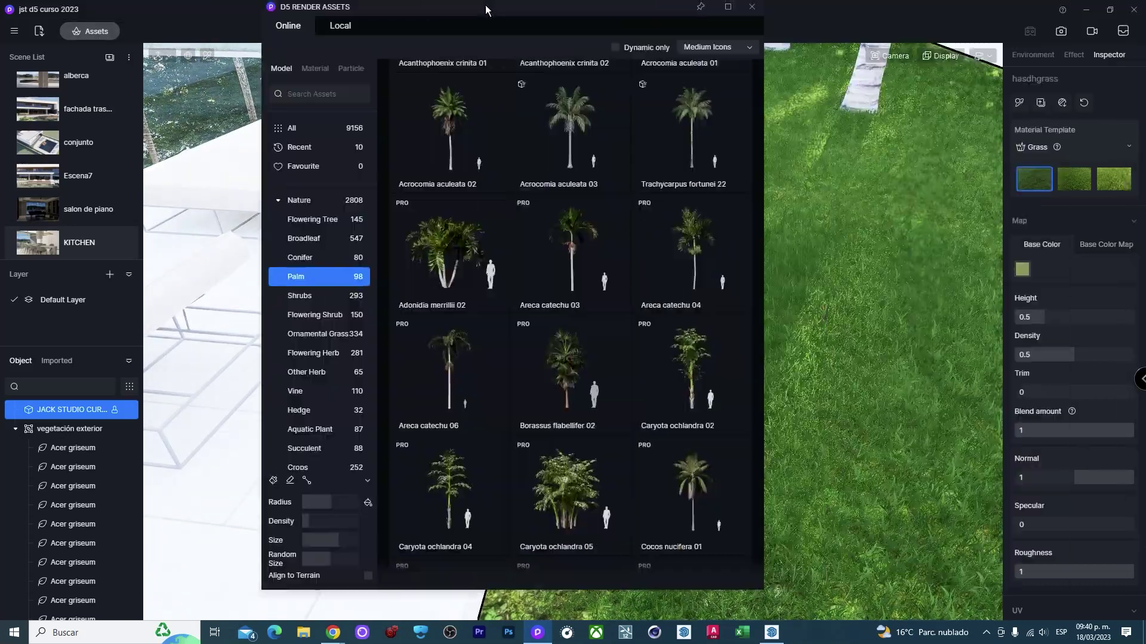
Search the asset library for 'grass' and download the Grass09 Cluster model.
drag(486, 10, 387, 14)
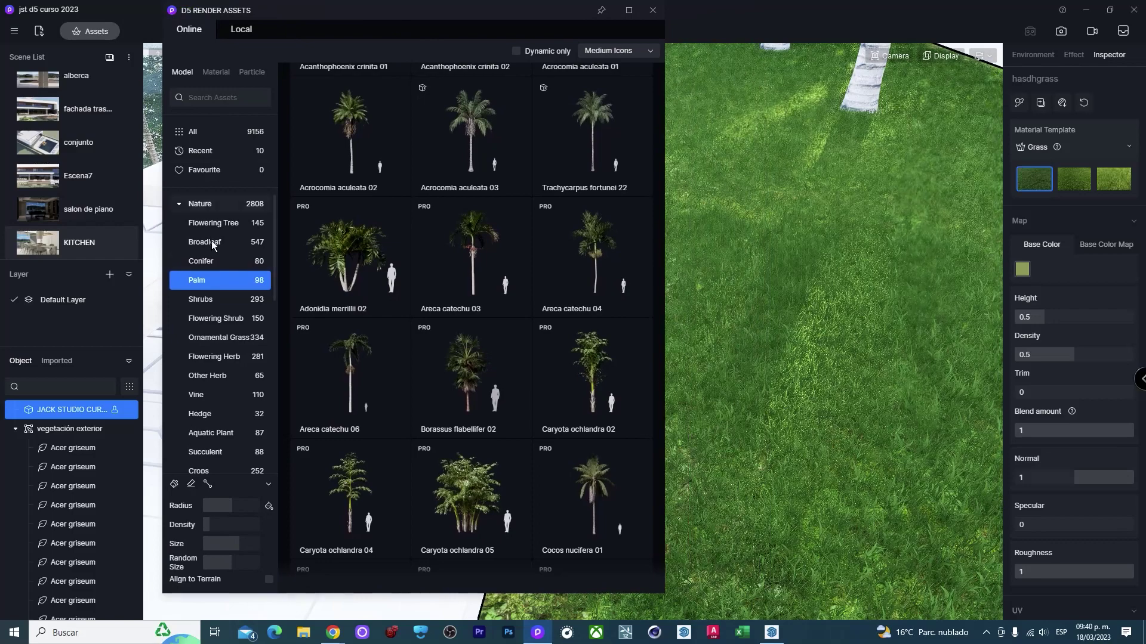
click(208, 203)
click(207, 98)
text(gr)
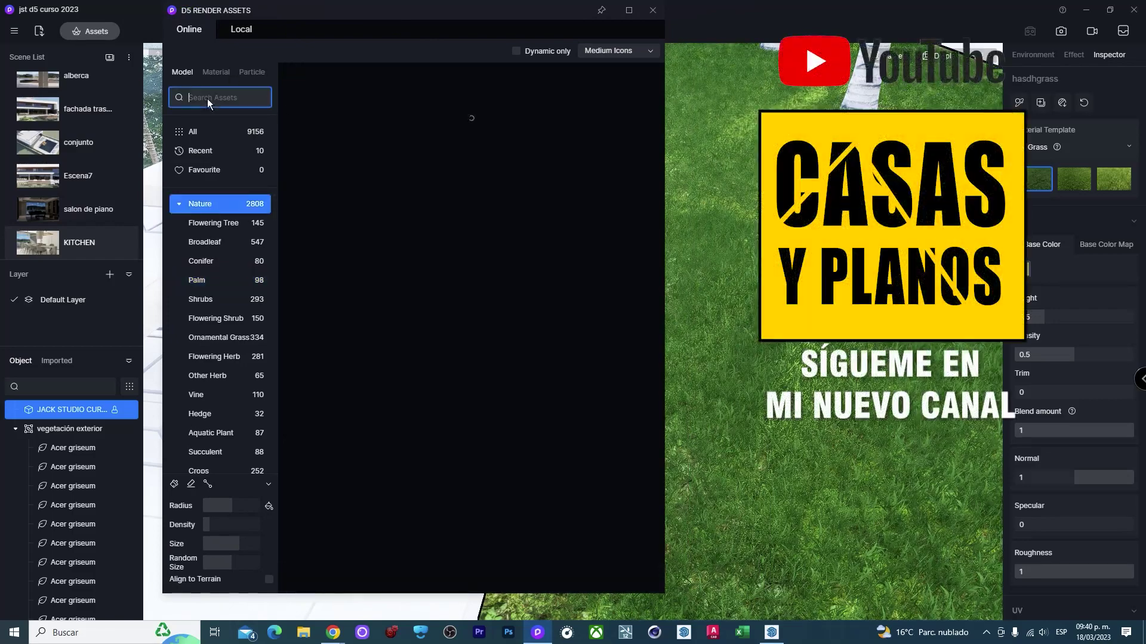
text(ass)
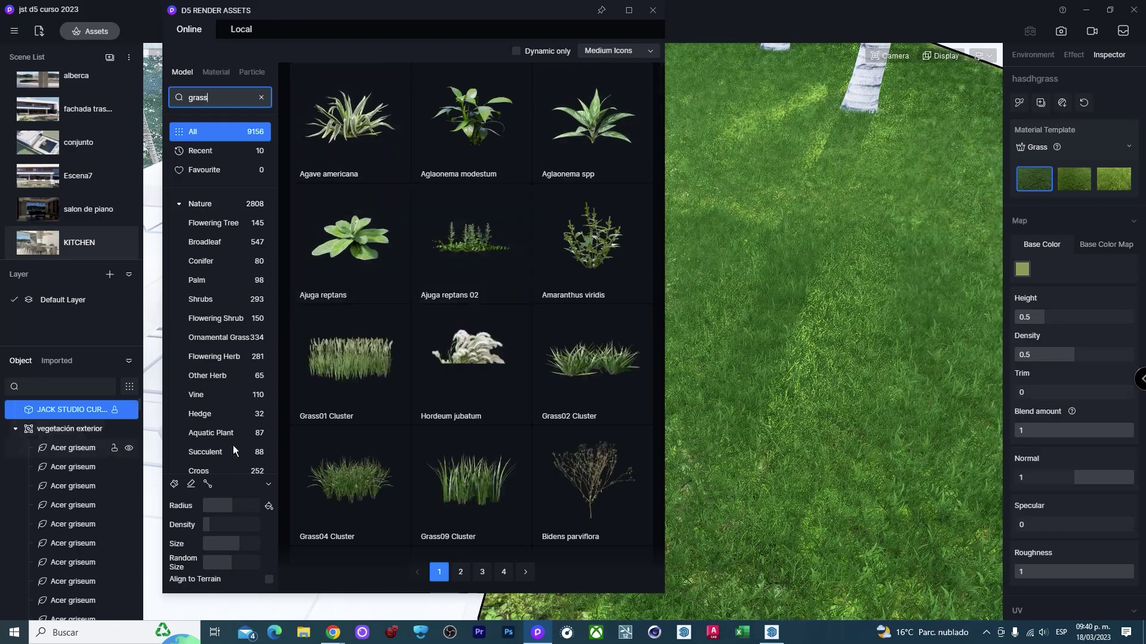
scroll(432, 384, down, 1)
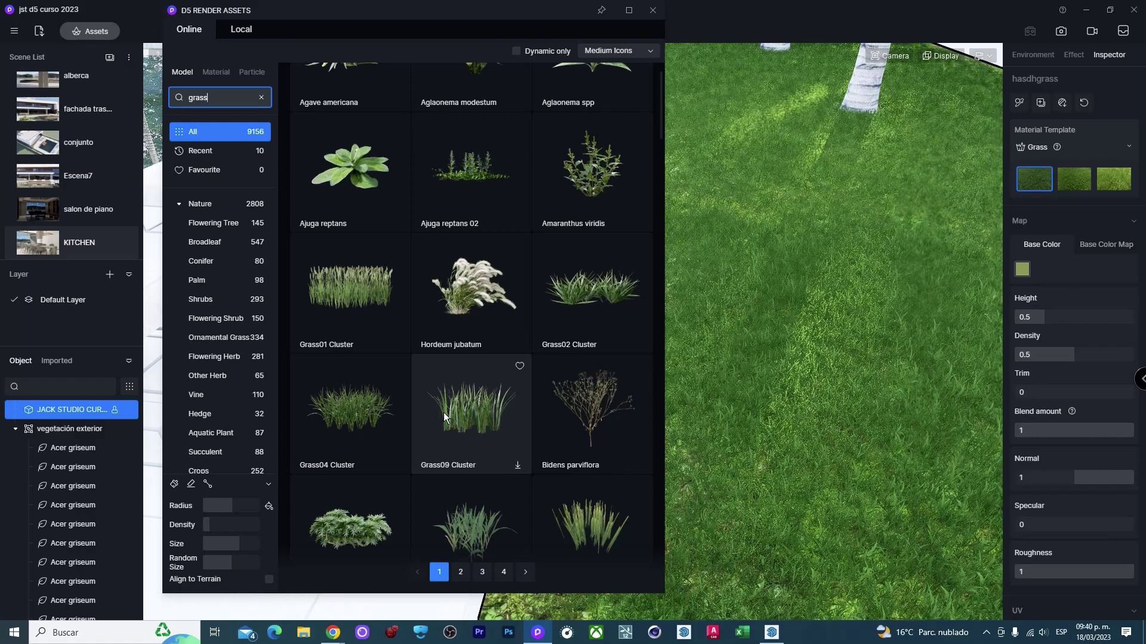
click(460, 414)
Pick GrassMaterial01 from the grass results for the brush and close the asset library.
scroll(459, 414, down, 1)
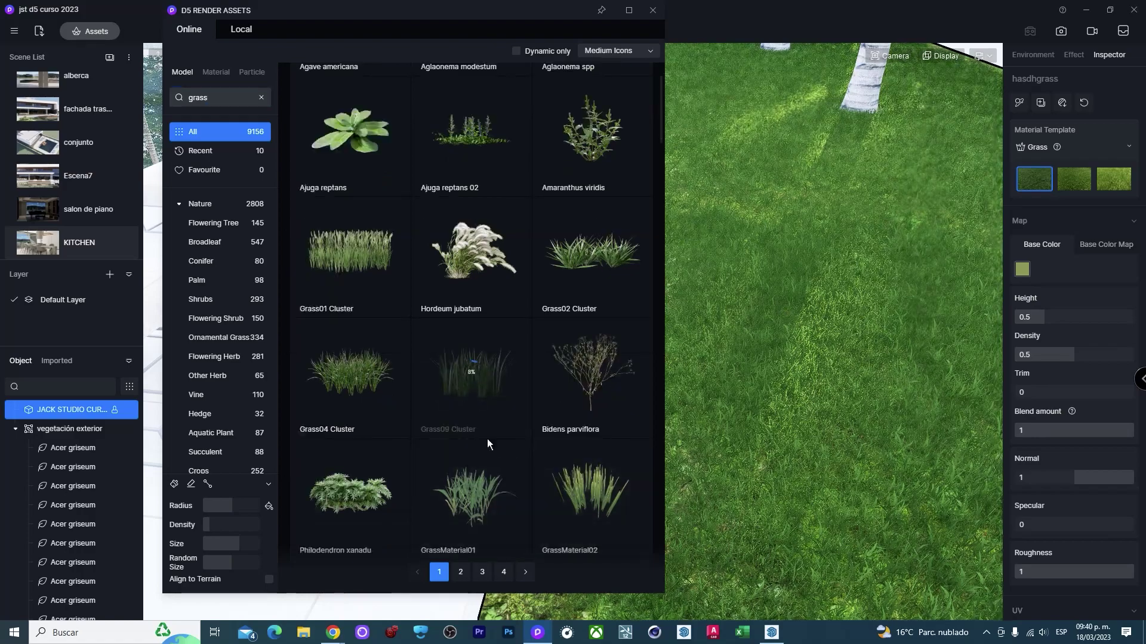
scroll(517, 492, down, 1)
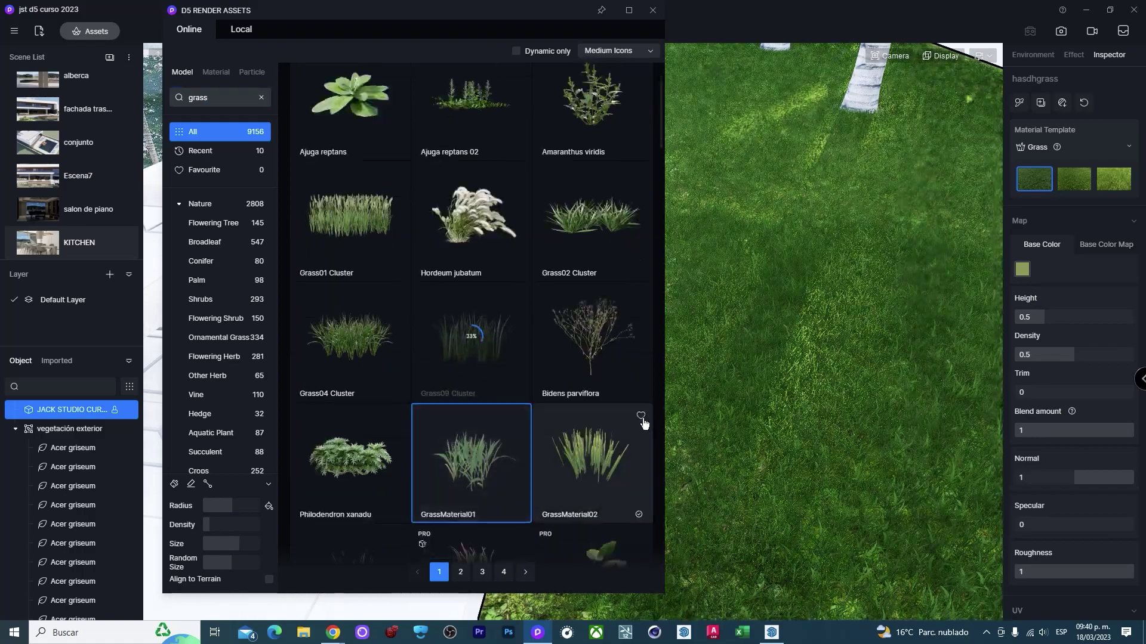
scroll(808, 385, down, 5)
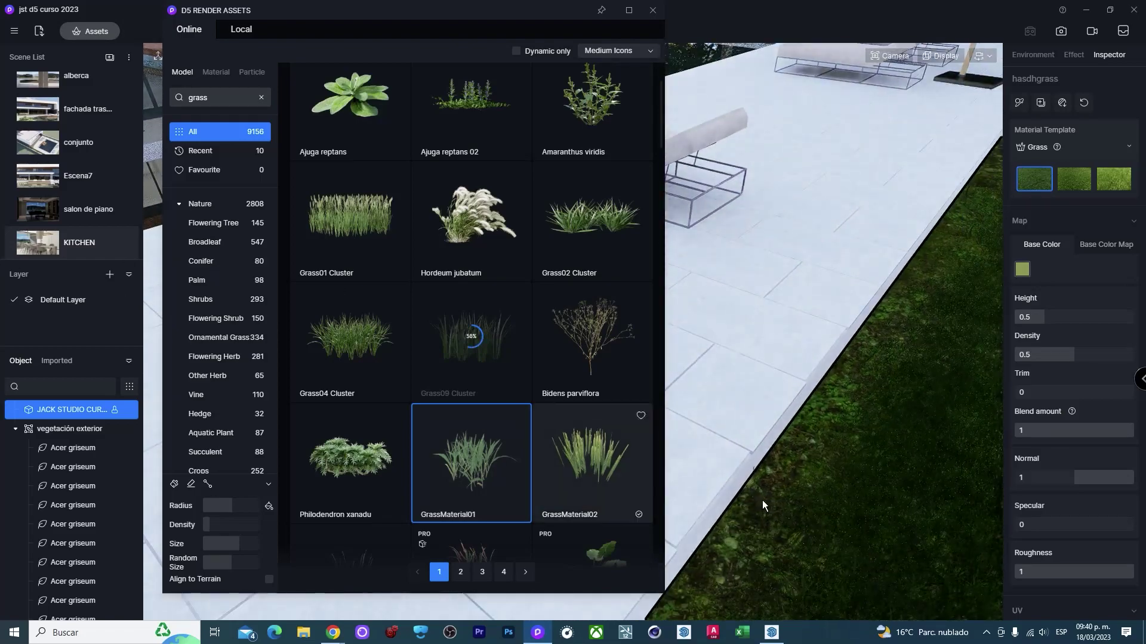
scroll(765, 498, down, 3)
scroll(726, 310, down, 3)
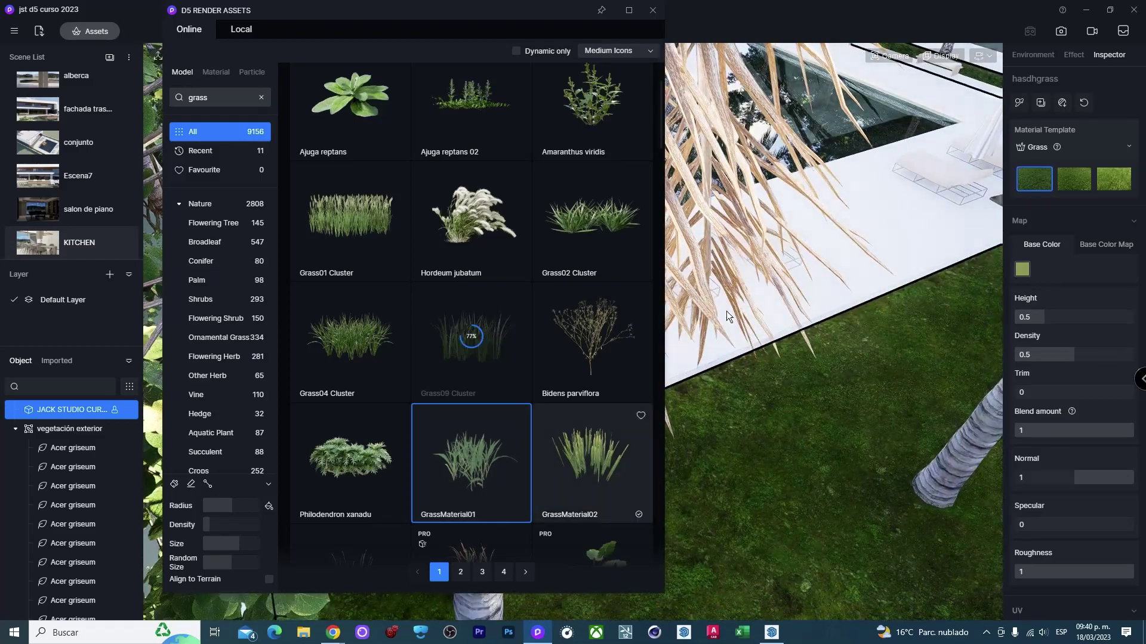
drag(475, 9, 1145, 88)
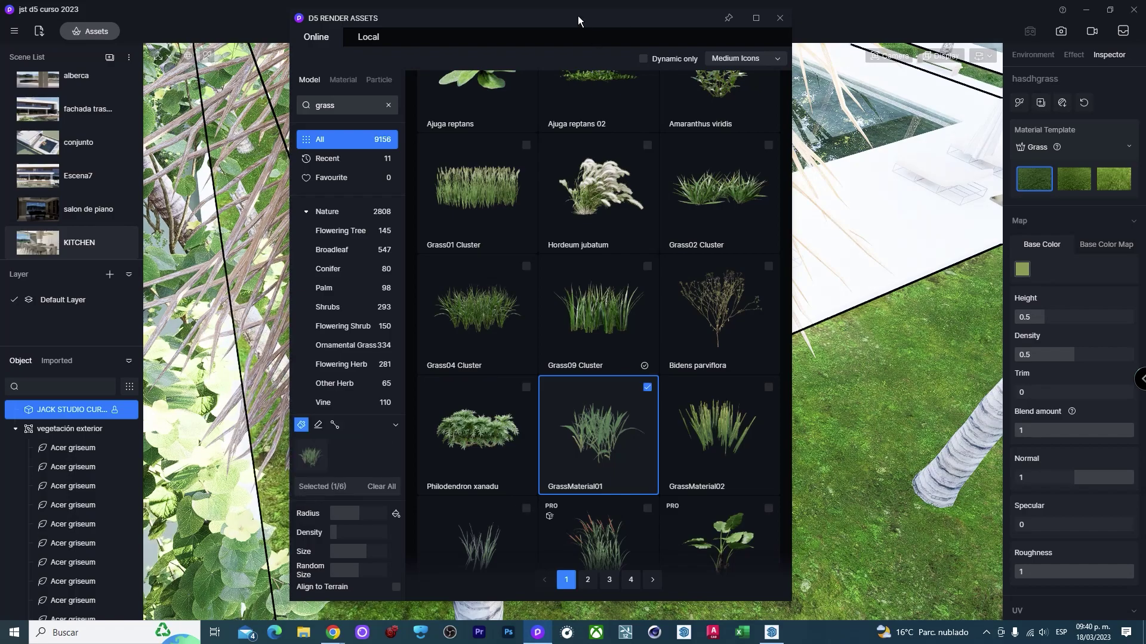
click(779, 18)
Scatter tall grass with the brush along the lawn edge below the terrace.
scroll(789, 441, down, 5)
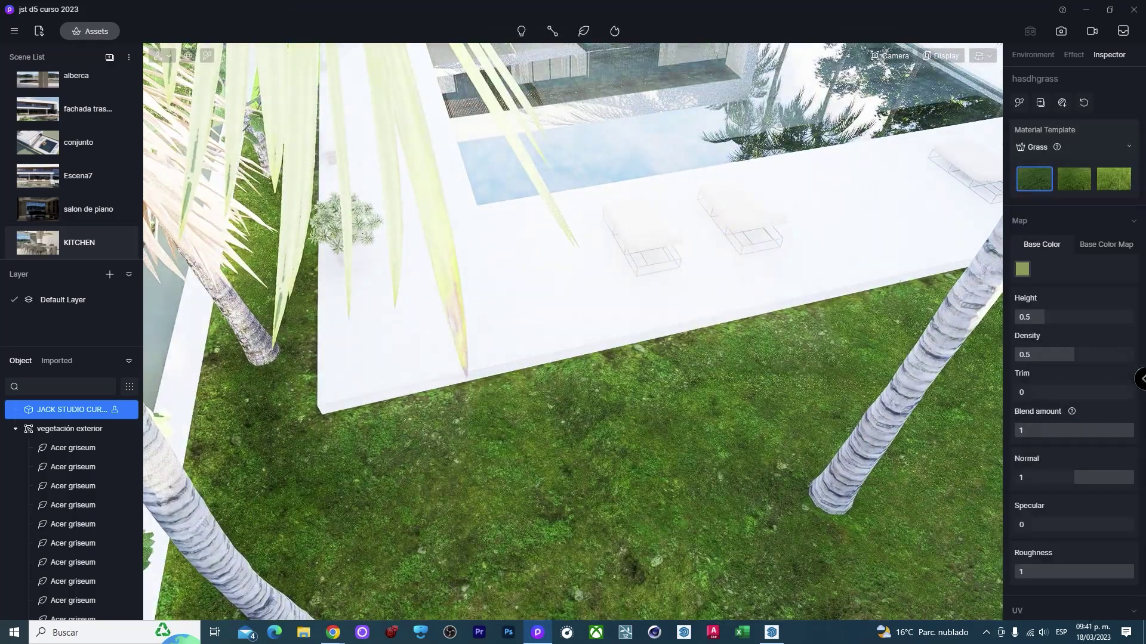
scroll(448, 401, up, 3)
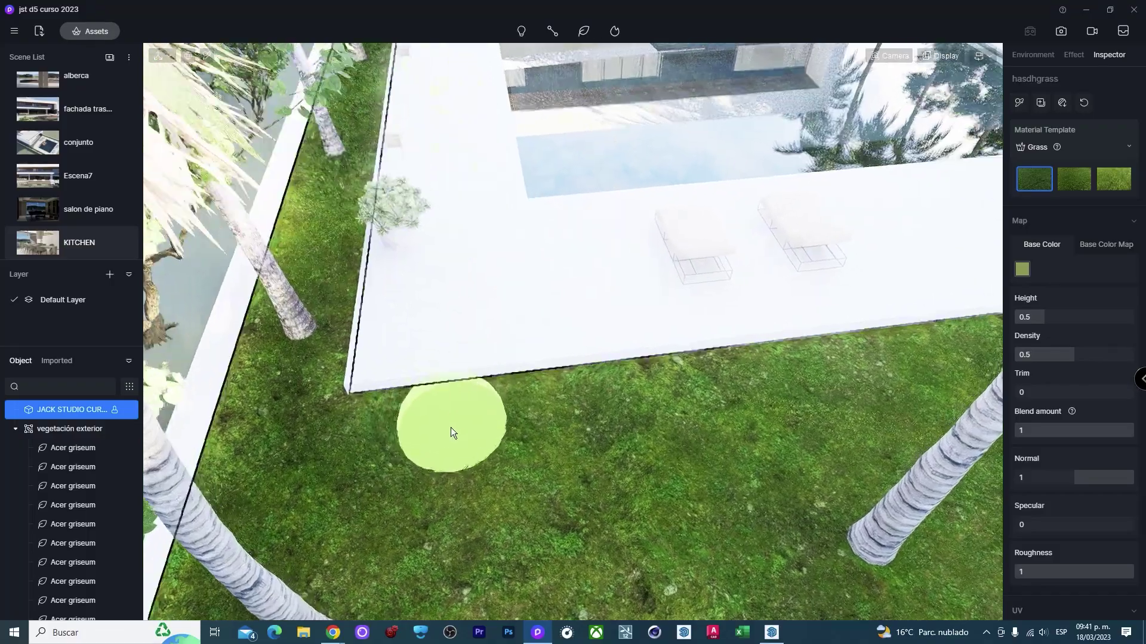
scroll(396, 442, up, 3)
scroll(416, 441, down, 3)
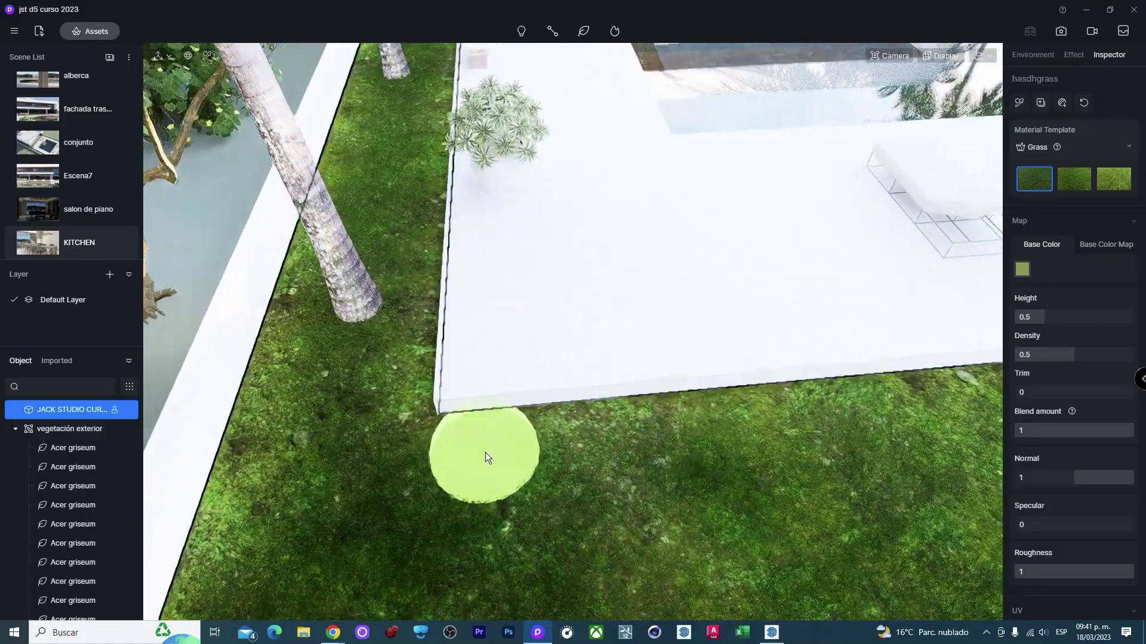
scroll(485, 453, up, 2)
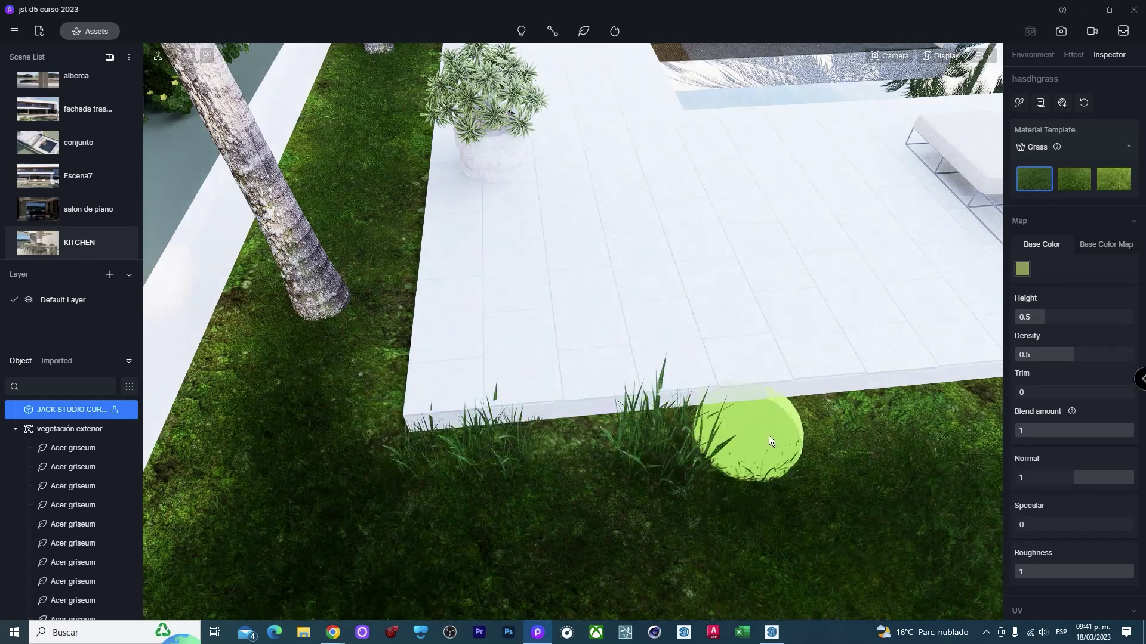
drag(769, 442, 901, 431)
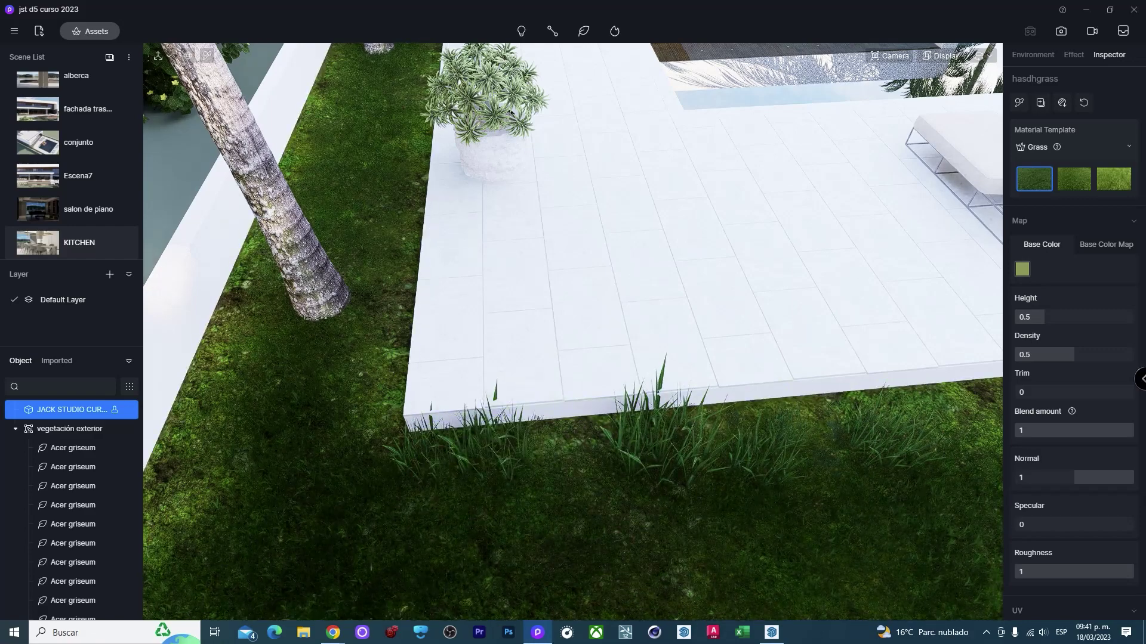
mouse_move(453, 445)
mouse_down()
mouse_move(543, 498)
mouse_move(708, 439)
mouse_move(893, 413)
mouse_up()
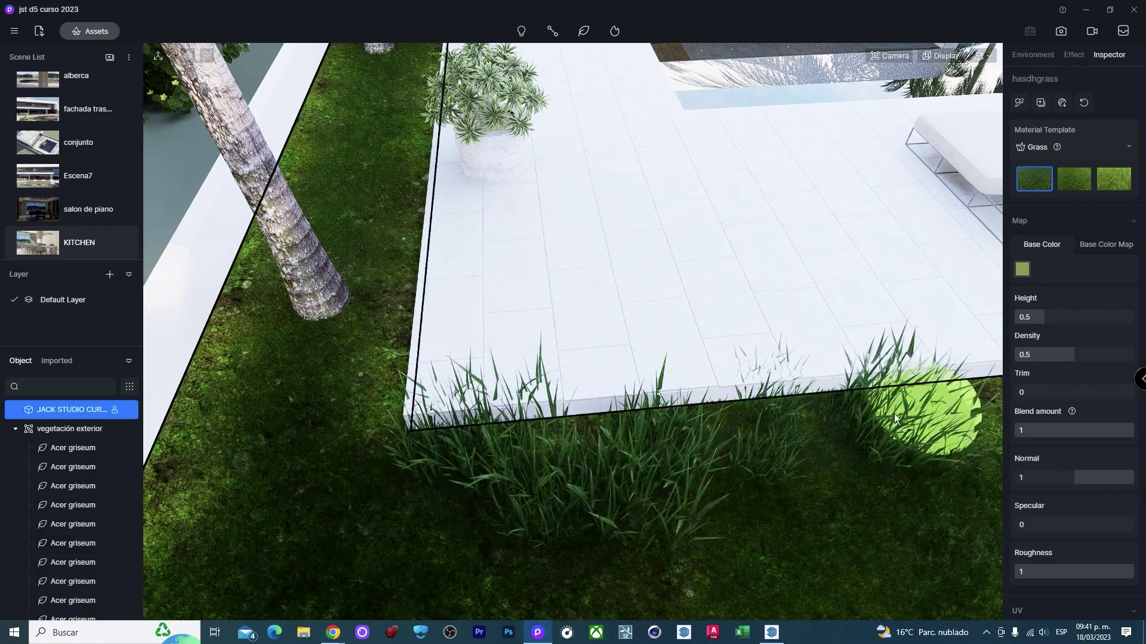
right_drag(576, 494, 717, 508)
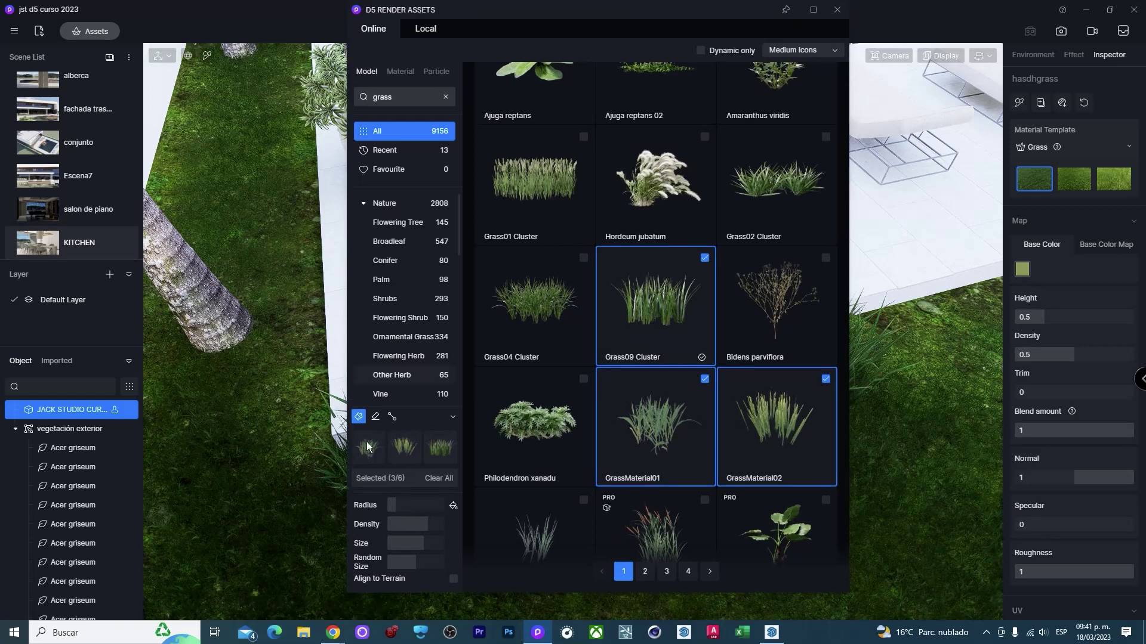
Erase the grass clumps along the terrace edge, then set the brush back to painting.
click(376, 416)
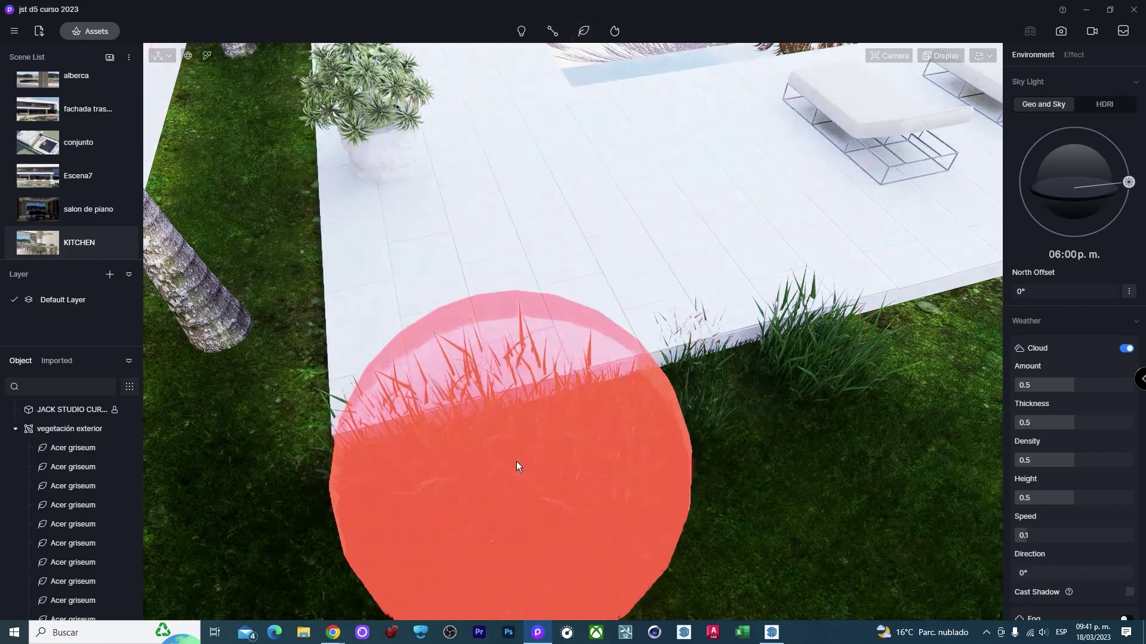
drag(476, 484, 772, 336)
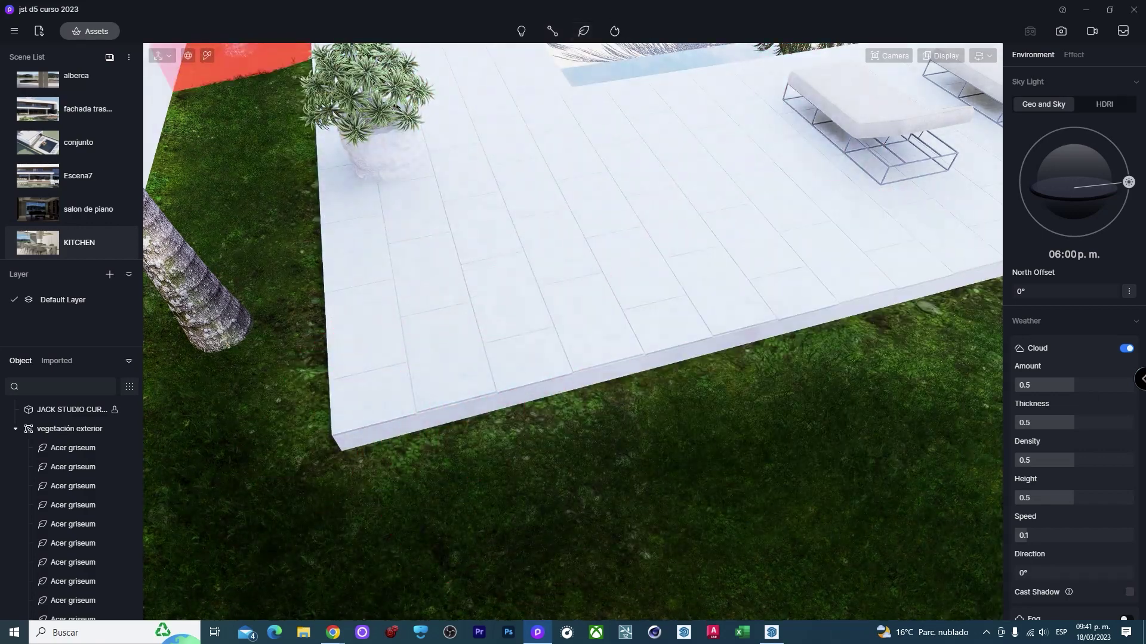
click(584, 31)
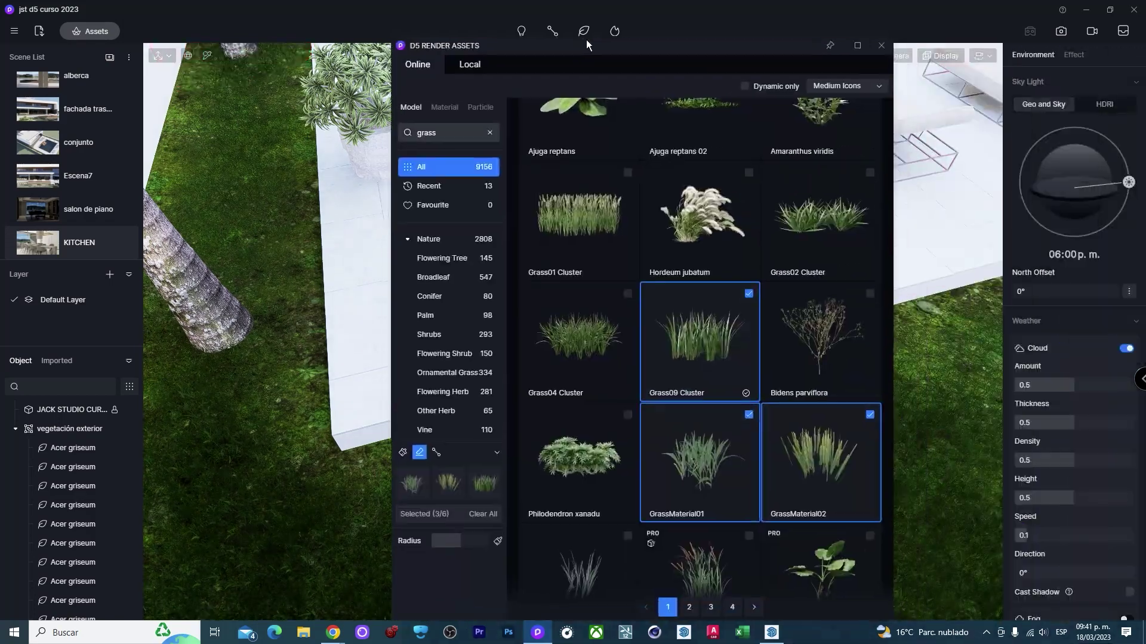
click(396, 451)
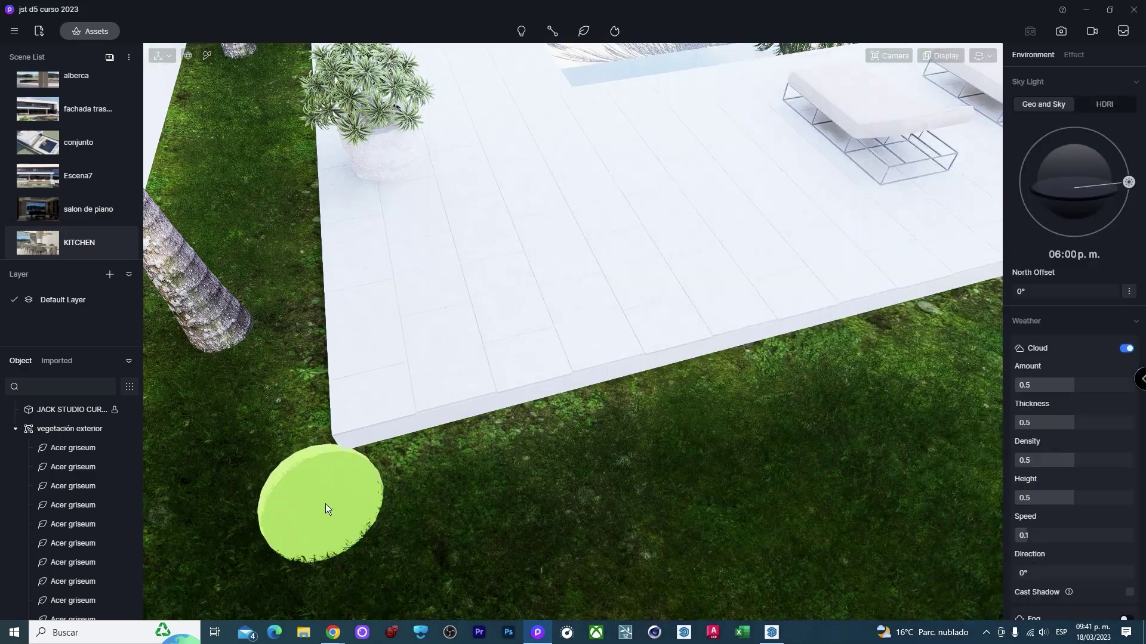
Paint tall grass along the patio edge and orbit over the loungers, pool and slab.
drag(353, 470, 577, 415)
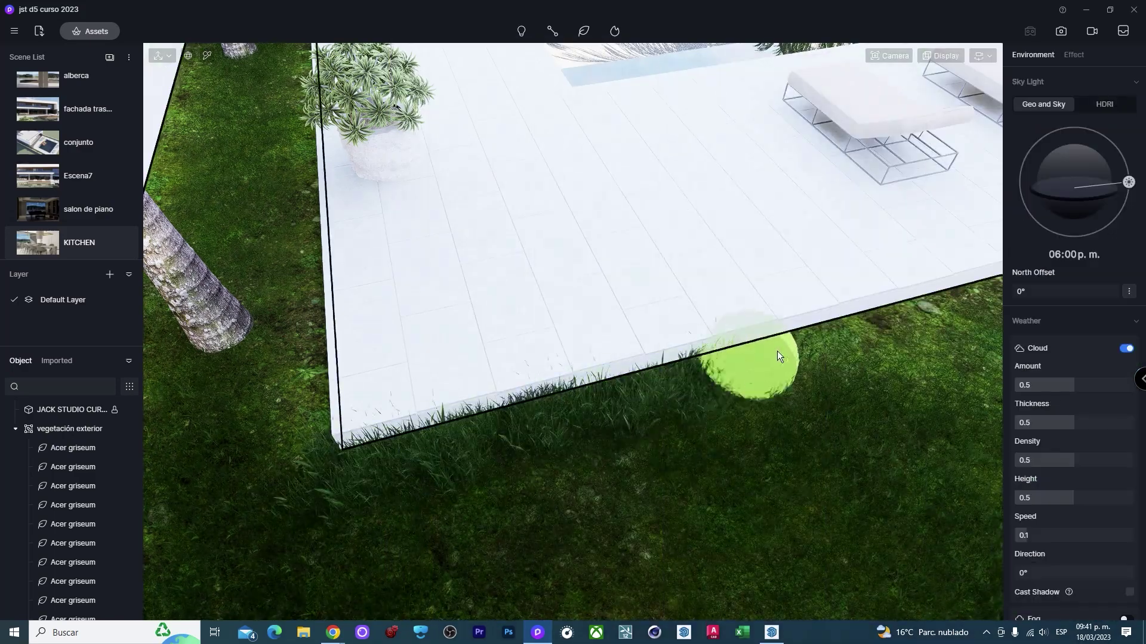
mouse_move(982, 302)
right_down()
mouse_move(526, 596)
mouse_move(979, 533)
mouse_move(883, 344)
right_up()
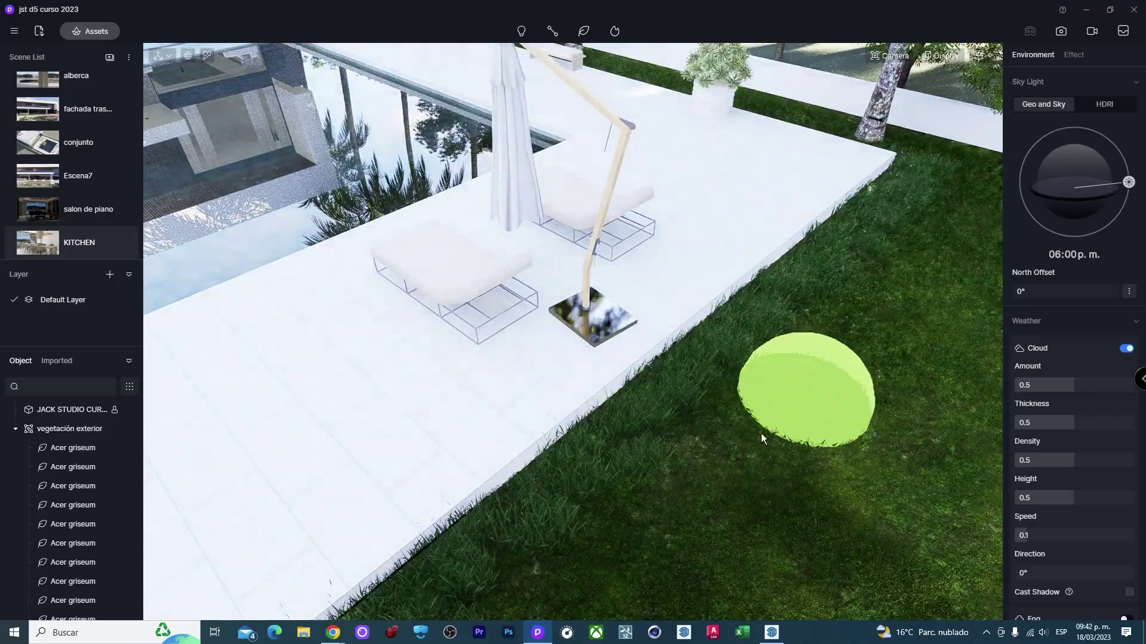
mouse_move(760, 433)
right_down()
mouse_move(2, 272)
mouse_move(157, 249)
mouse_move(495, 463)
mouse_move(198, 574)
mouse_move(682, 539)
mouse_move(148, 606)
mouse_move(350, 541)
mouse_move(432, 464)
right_up()
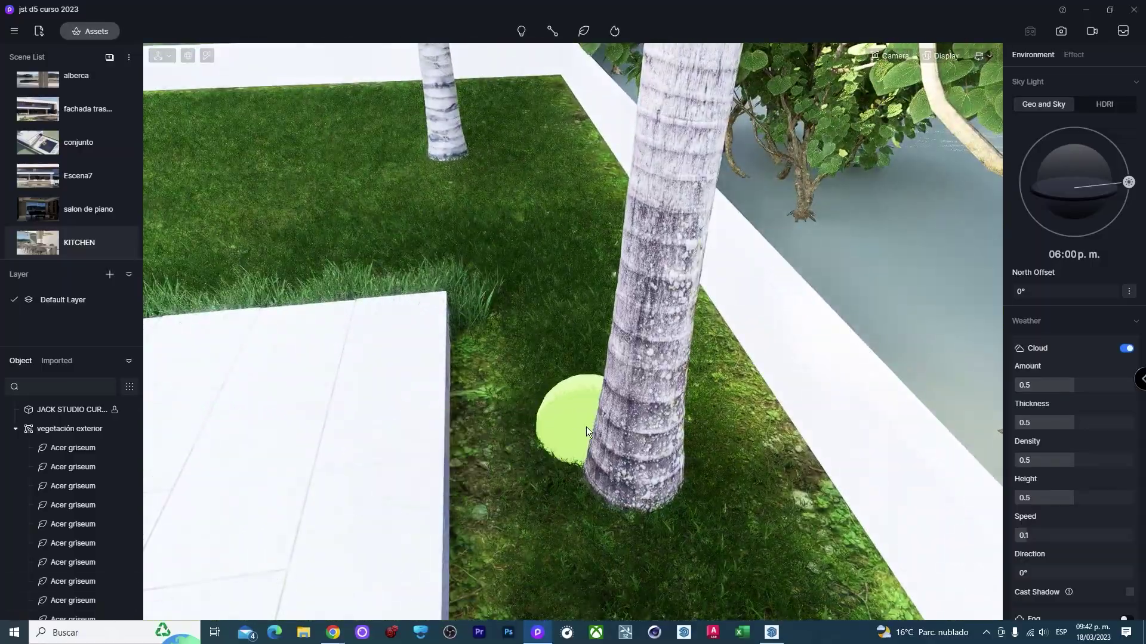
right_drag(586, 427, 626, 331)
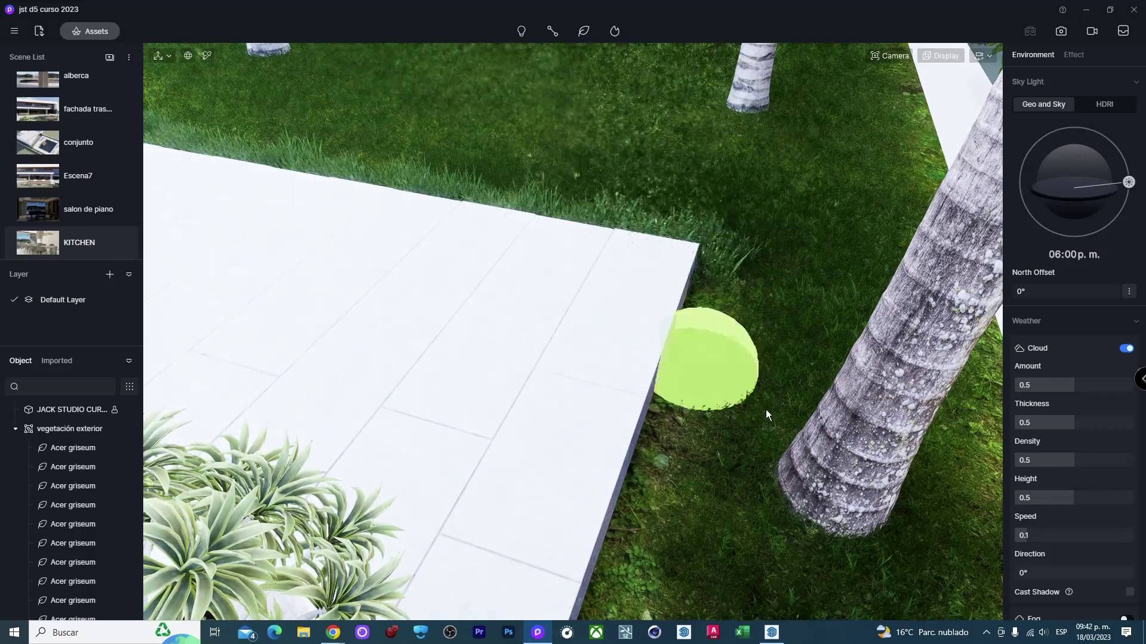
mouse_move(767, 413)
right_down()
mouse_move(421, 545)
mouse_move(580, 454)
mouse_move(561, 527)
mouse_move(811, 243)
right_up()
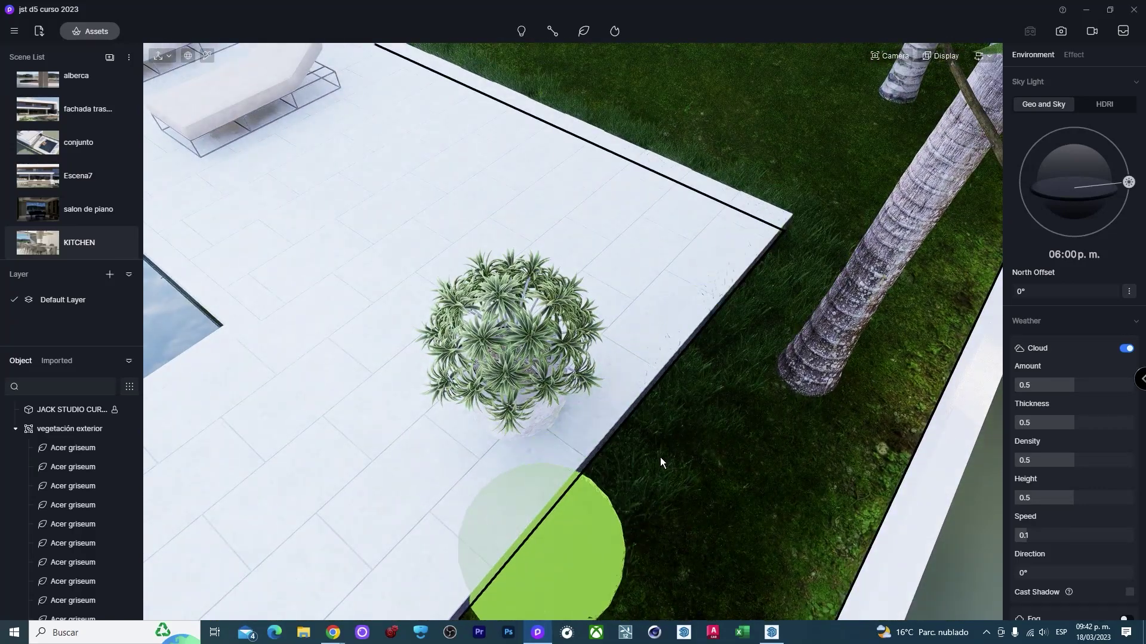
mouse_move(660, 457)
right_down()
mouse_move(439, 453)
mouse_move(558, 420)
mouse_move(649, 471)
mouse_move(410, 514)
mouse_move(584, 459)
mouse_move(541, 282)
mouse_move(410, 123)
mouse_move(404, 177)
mouse_move(463, 228)
mouse_move(639, 120)
mouse_move(783, 140)
mouse_move(546, 378)
mouse_move(496, 376)
mouse_move(536, 362)
mouse_move(536, 292)
right_up()
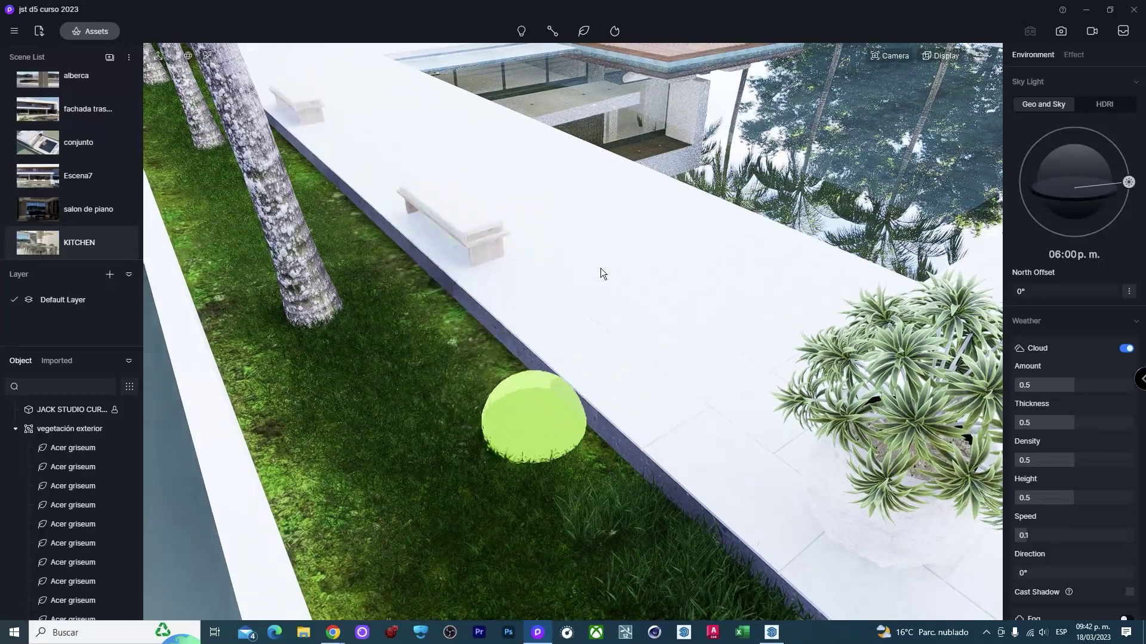
Review the grass strip by the channel and the grass edge by the pavement.
right_drag(506, 364, 506, 364)
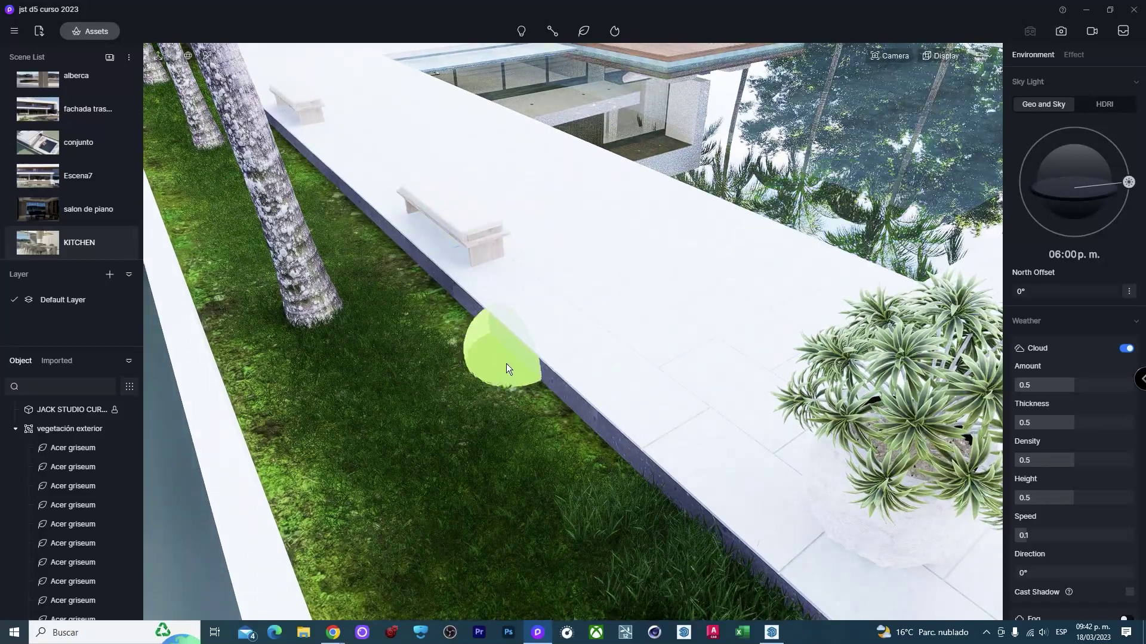
right_click(511, 396)
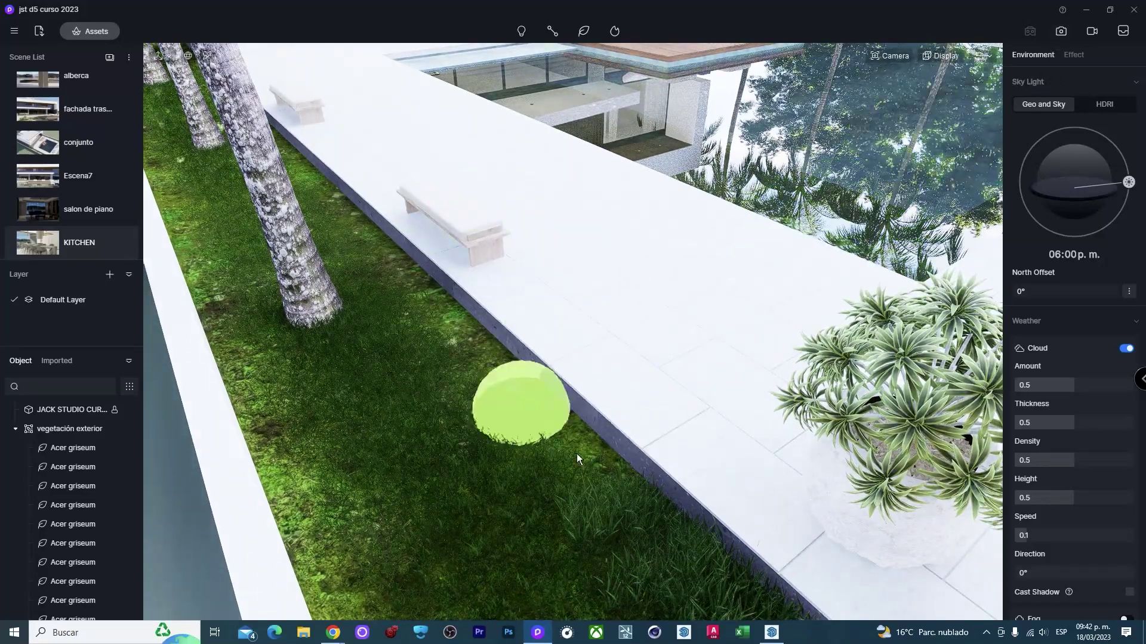
scroll(617, 217, down, 5)
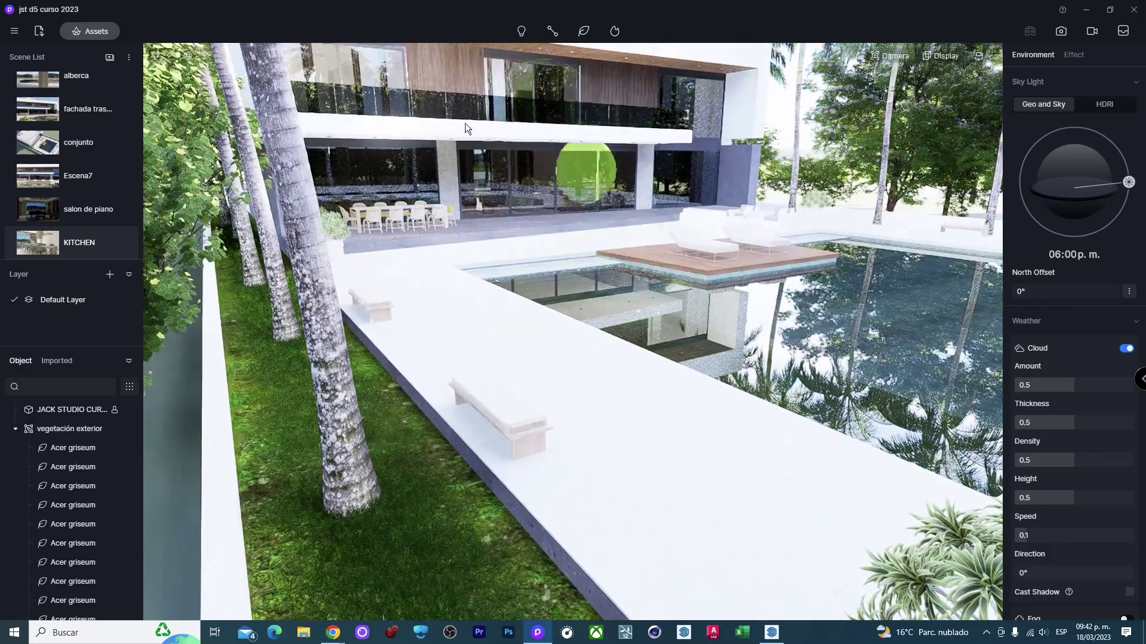
scroll(486, 530, up, 4)
right_drag(486, 530, 705, 480)
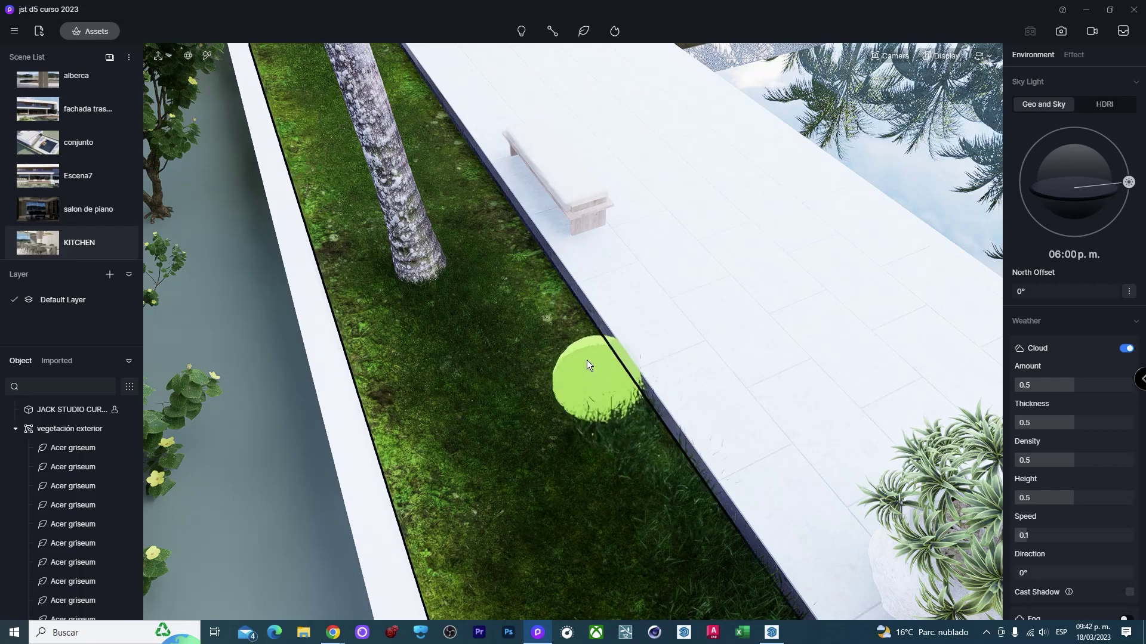
mouse_move(676, 363)
right_down()
mouse_move(496, 47)
mouse_move(736, 345)
mouse_move(613, 4)
mouse_move(543, 234)
mouse_move(530, 243)
mouse_move(564, 295)
mouse_move(514, 224)
right_up()
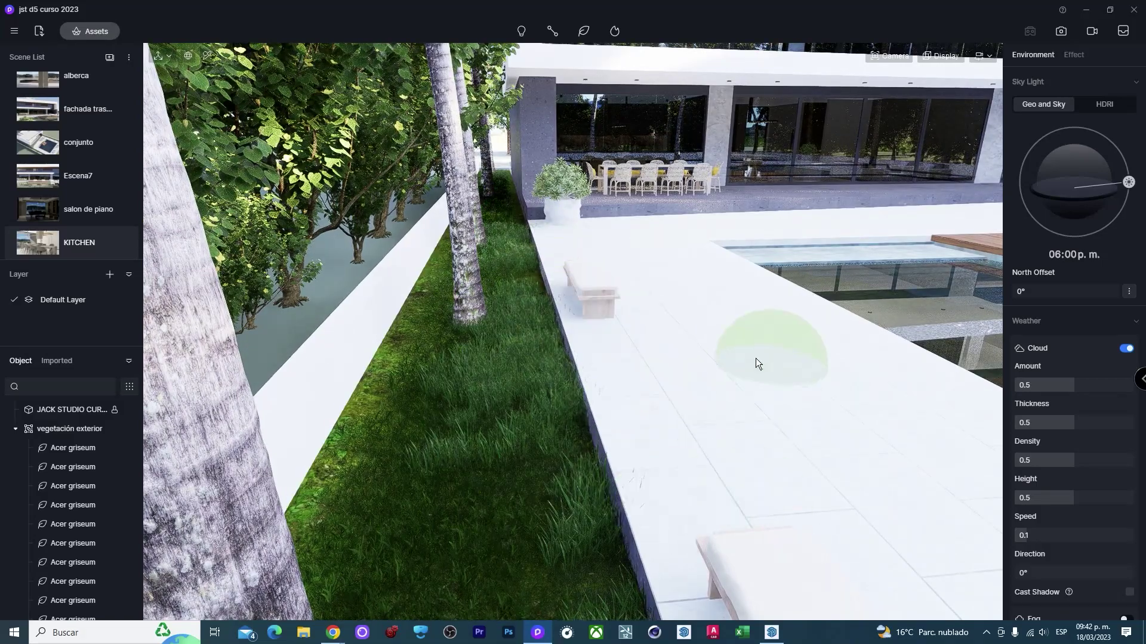
mouse_move(679, 342)
right_down()
mouse_move(557, 318)
mouse_move(367, 399)
mouse_move(635, 464)
mouse_move(43, 454)
mouse_move(139, 475)
mouse_move(683, 456)
right_up()
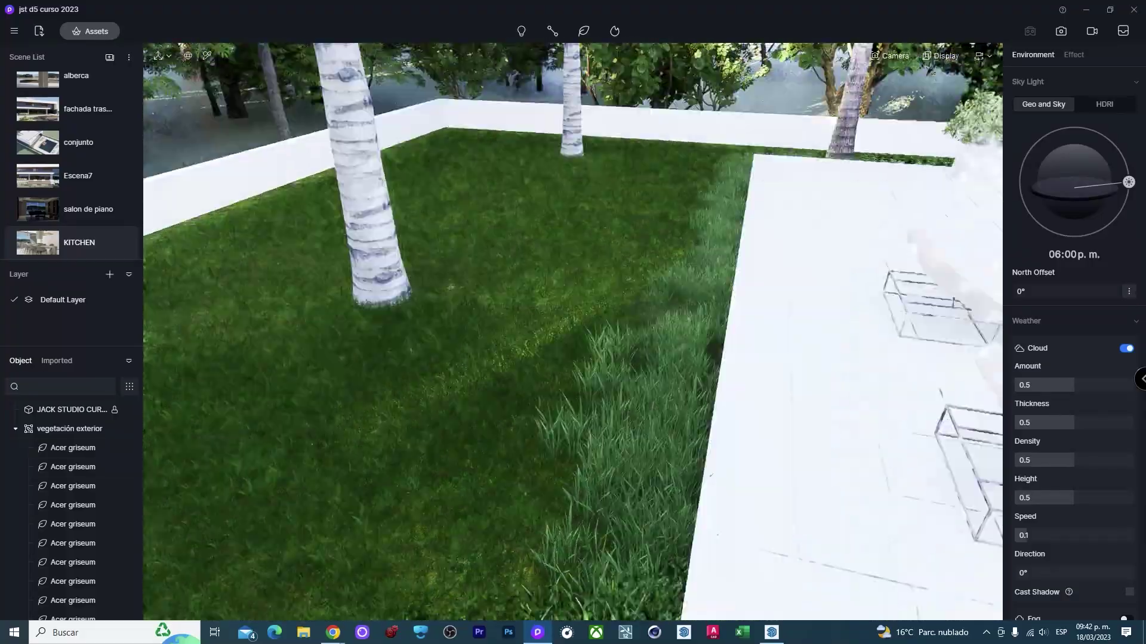
mouse_move(999, 480)
right_down()
mouse_move(535, 540)
mouse_move(146, 474)
mouse_move(682, 456)
mouse_move(650, 359)
mouse_move(524, 115)
mouse_move(592, 293)
mouse_move(570, 295)
right_up()
scroll(571, 298, up, 2)
scroll(567, 378, up, 2)
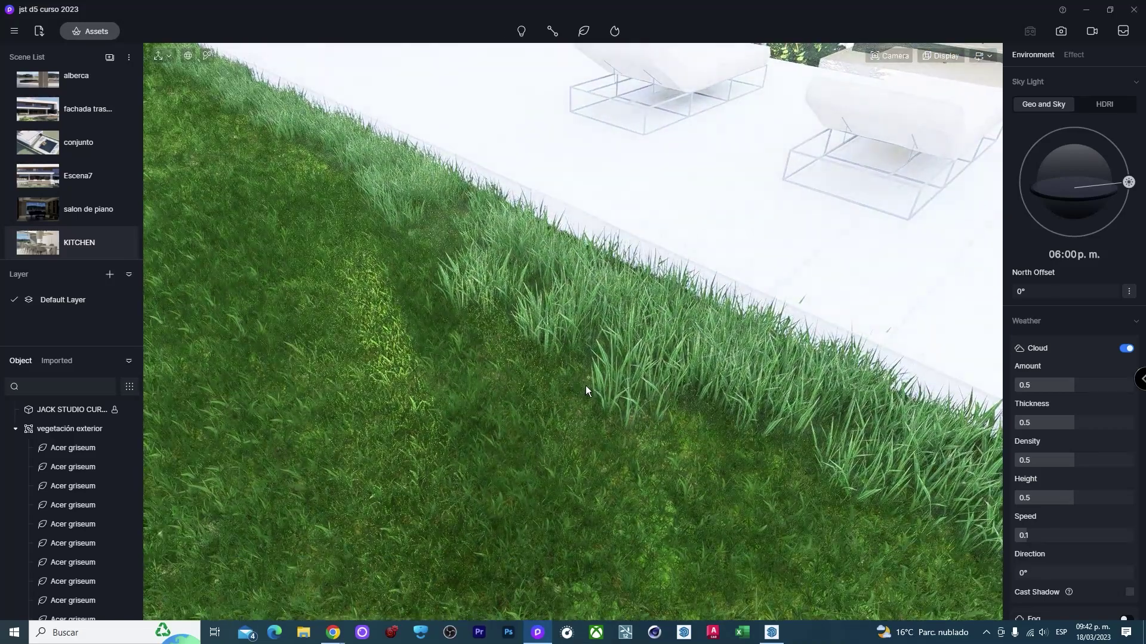
Set the sun to 04:55 p.m. with a -34° north offset and disable extra image channels.
click(1061, 31)
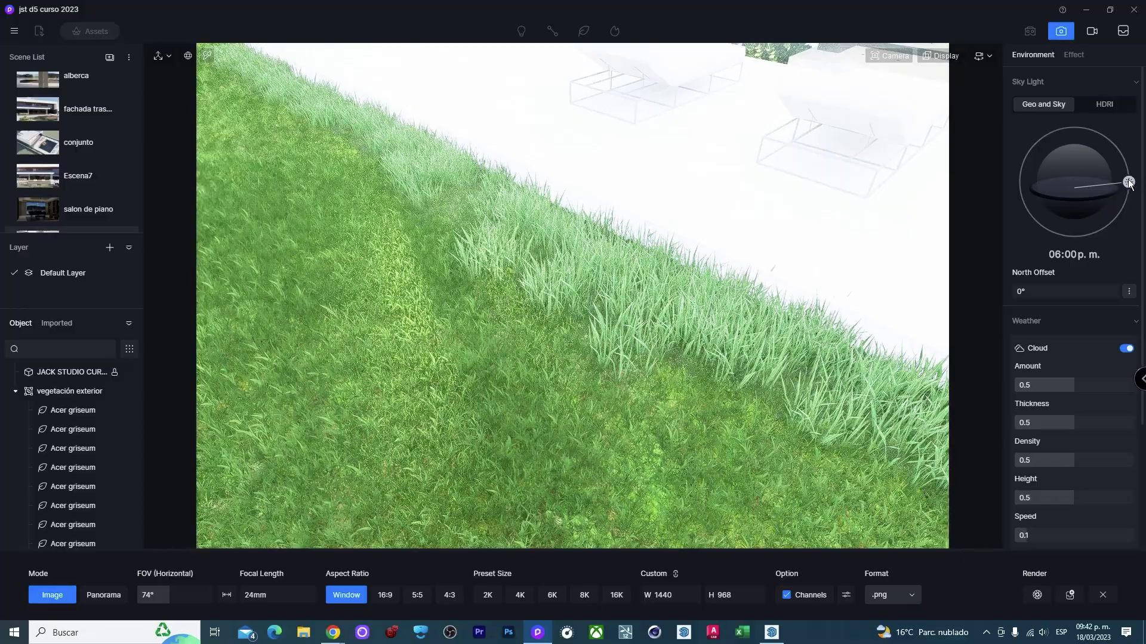
drag(1128, 182, 1118, 170)
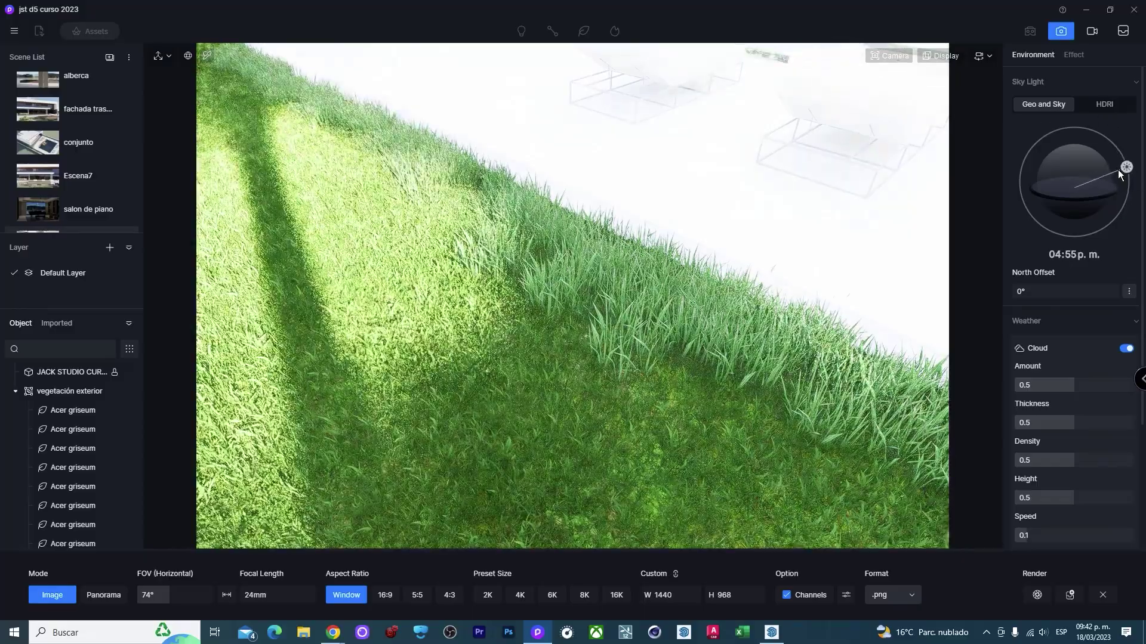
drag(1068, 291, 1043, 285)
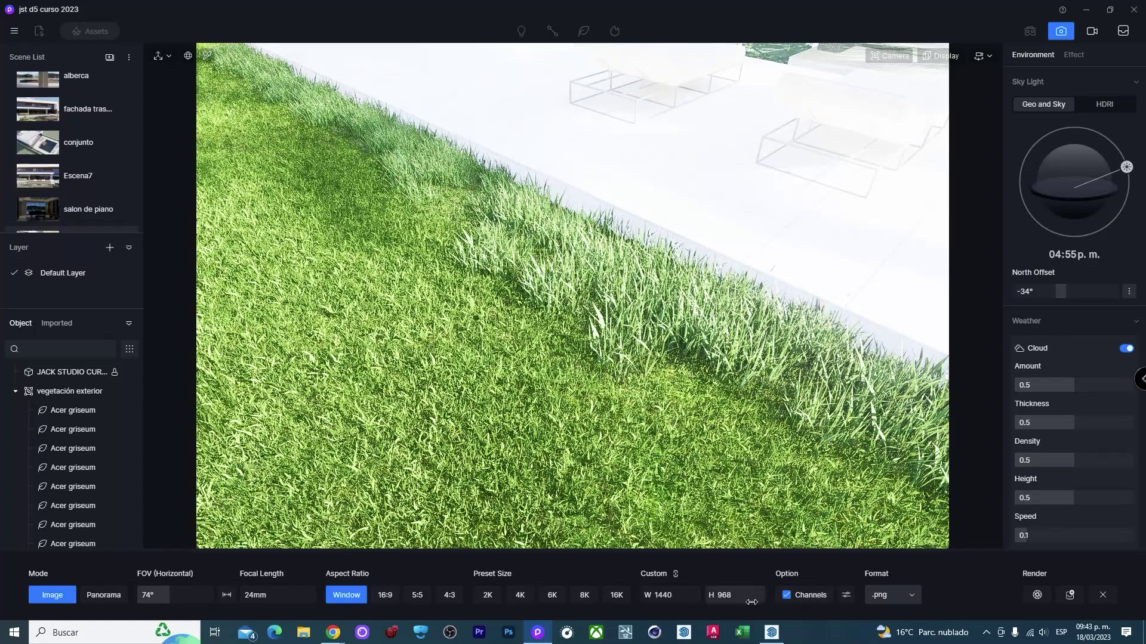
click(785, 594)
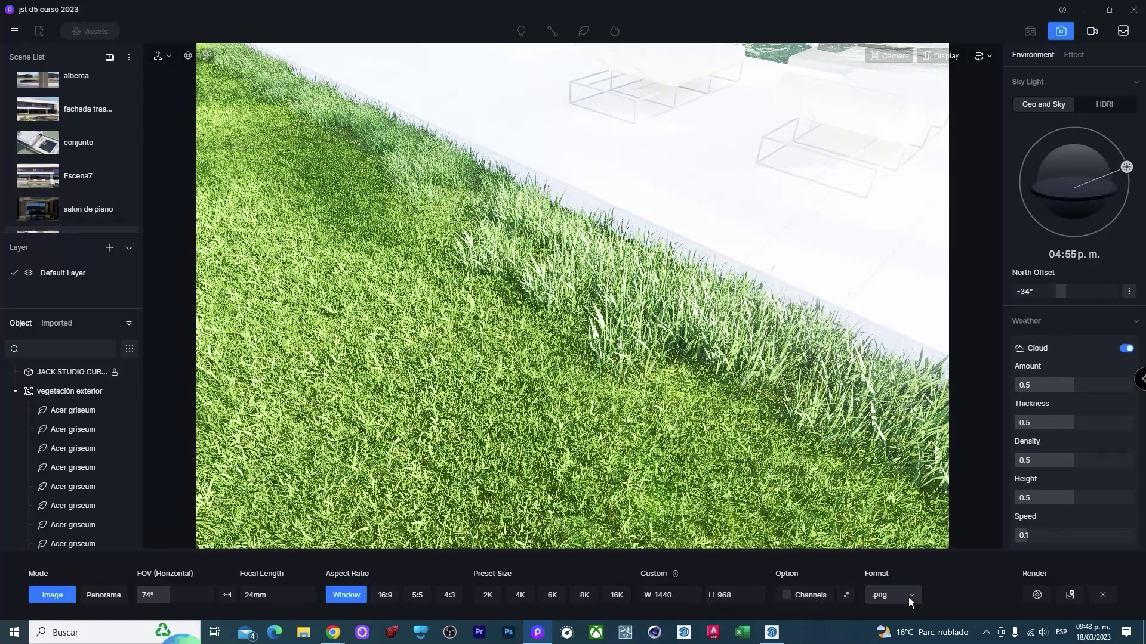
Render the 1440 × 968 still as GASDHH.png into the PRUEBAS folder and dismiss the completion notice.
click(1040, 597)
double_click(719, 171)
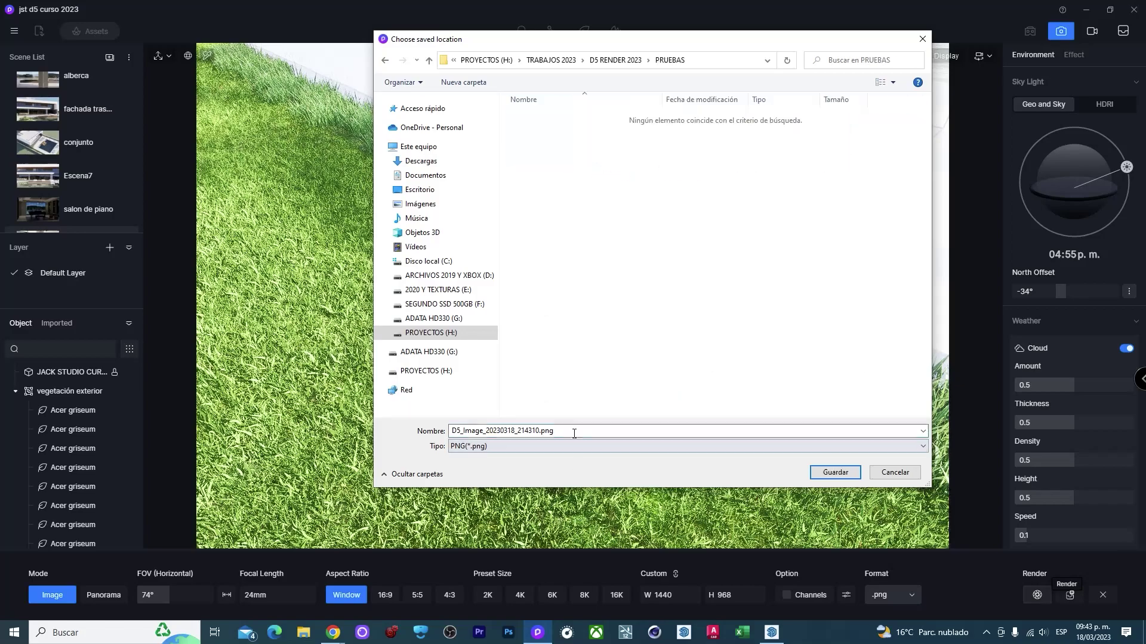
click(824, 474)
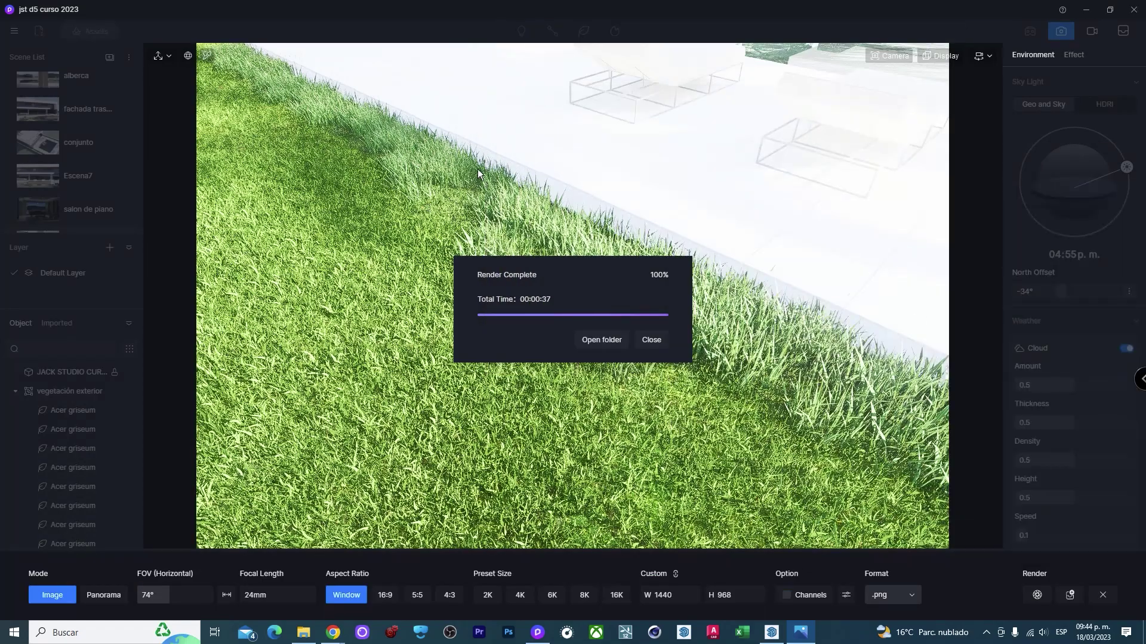
click(651, 342)
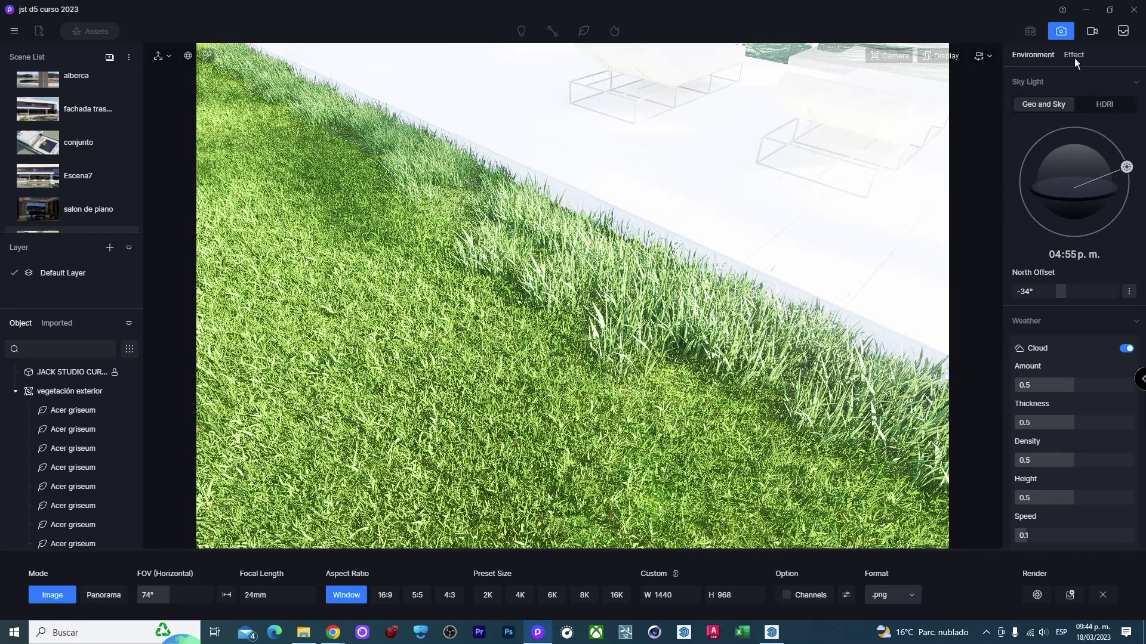
Set post-processing exposure to 0.11 and contrast to 0.01.
click(1074, 57)
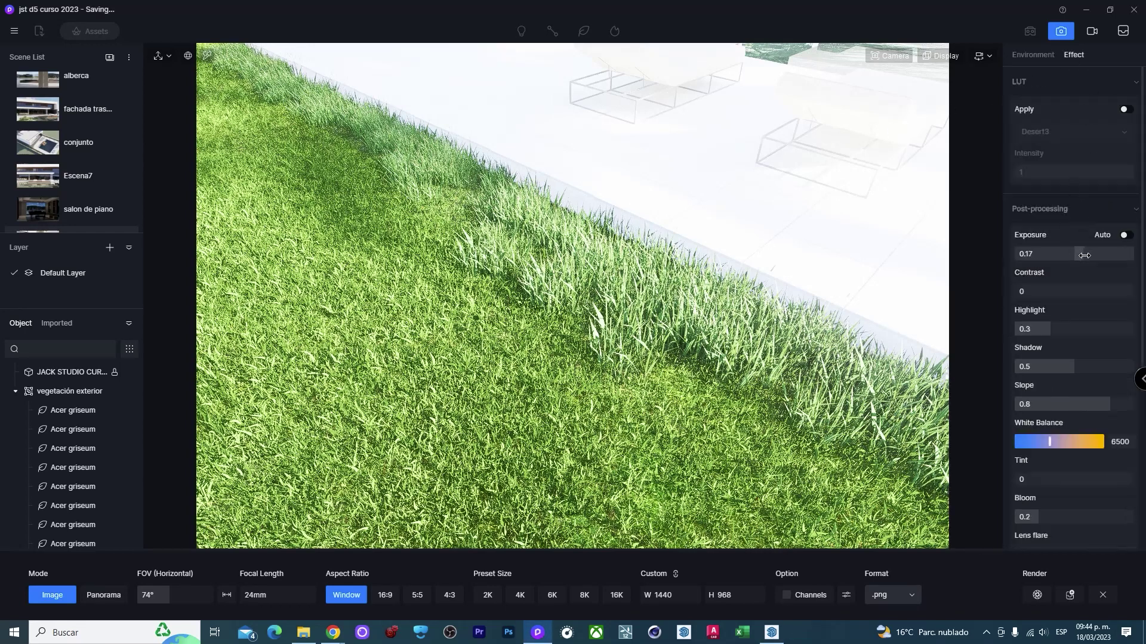
drag(1080, 257, 1082, 257)
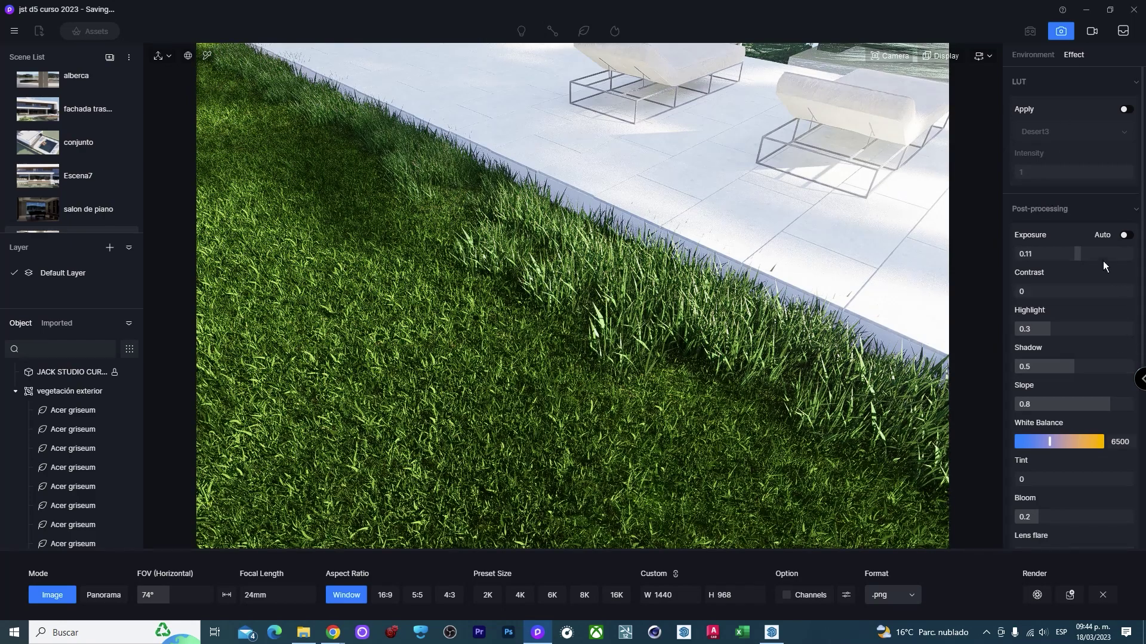
mouse_move(1039, 291)
mouse_down()
mouse_move(1098, 296)
mouse_move(1072, 297)
mouse_up()
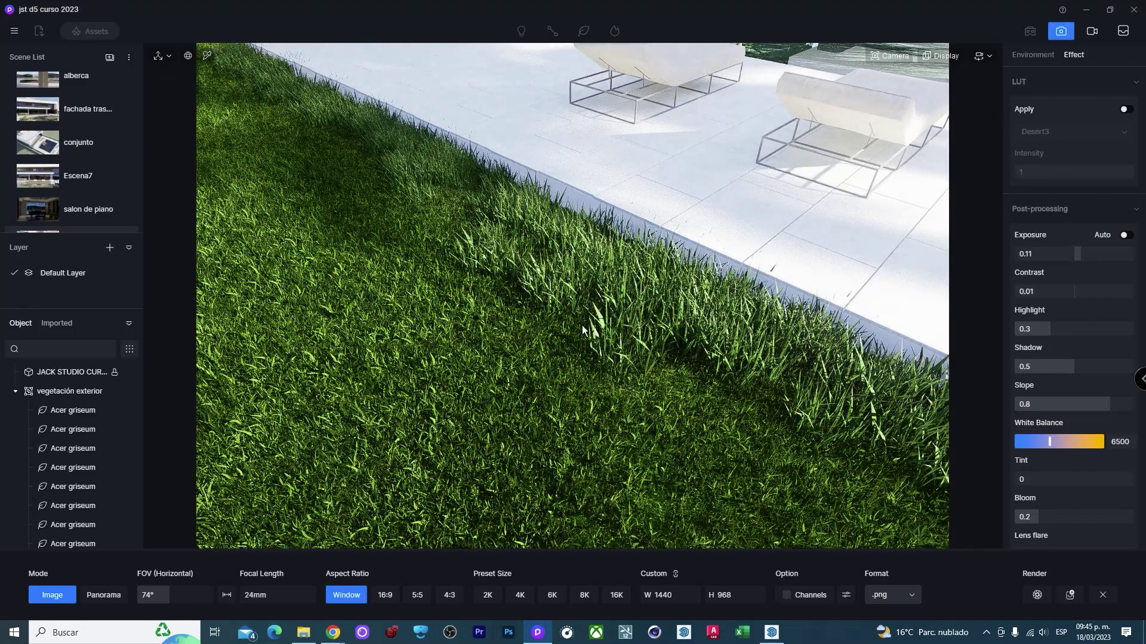
scroll(582, 324, down, 5)
Leave image-capture mode and pull back to view the house facade across the pool.
mouse_move(563, 342)
right_down()
mouse_move(771, 202)
mouse_move(902, 136)
right_up()
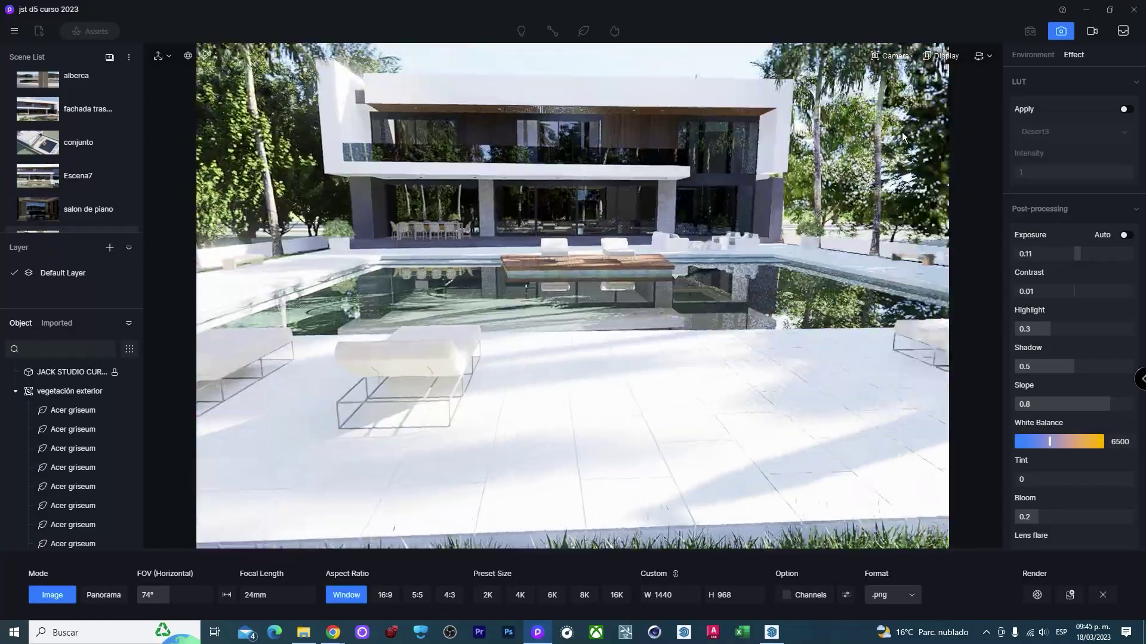
scroll(604, 205, up, 2)
scroll(585, 202, up, 2)
scroll(400, 227, up, 2)
scroll(676, 339, up, 2)
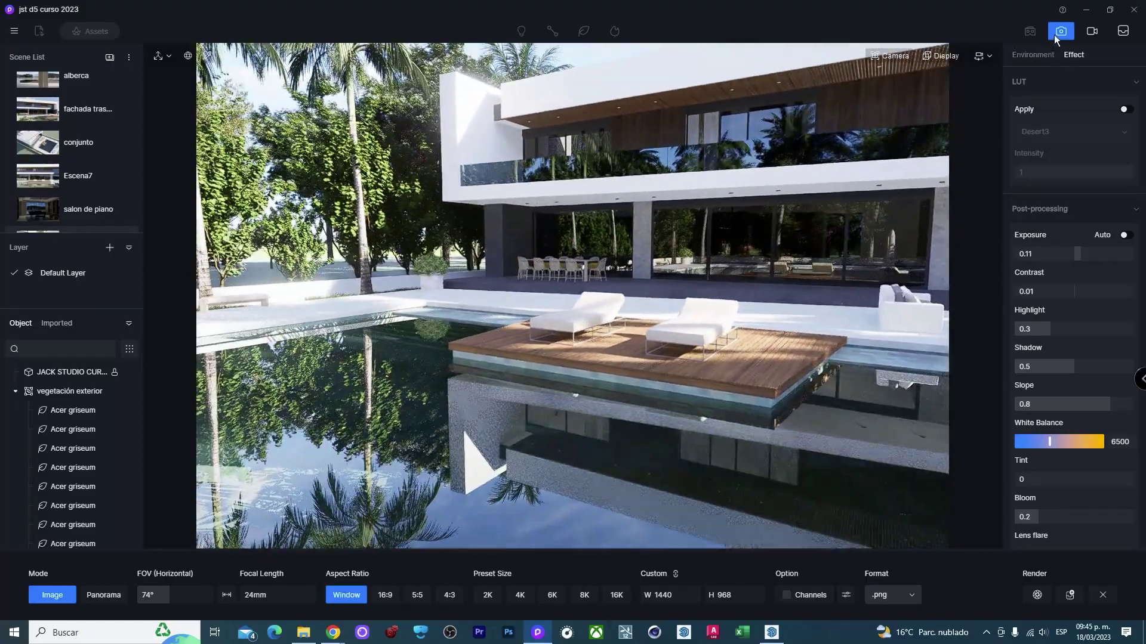
Select the pool water and switch its material template to Water.
click(1060, 31)
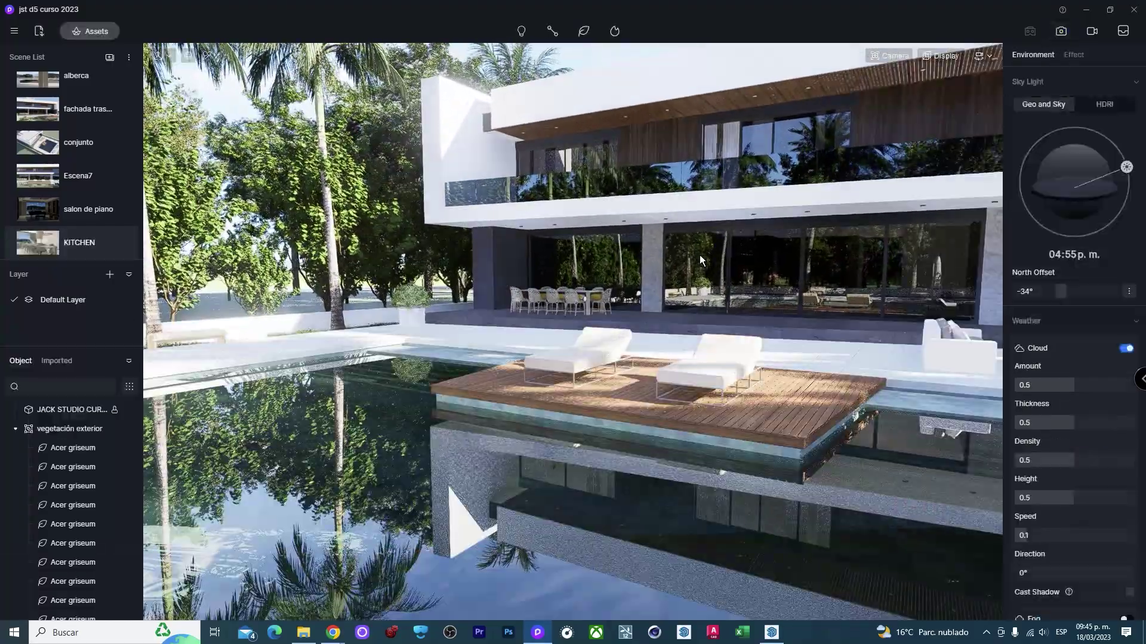
right_drag(699, 258, 431, 466)
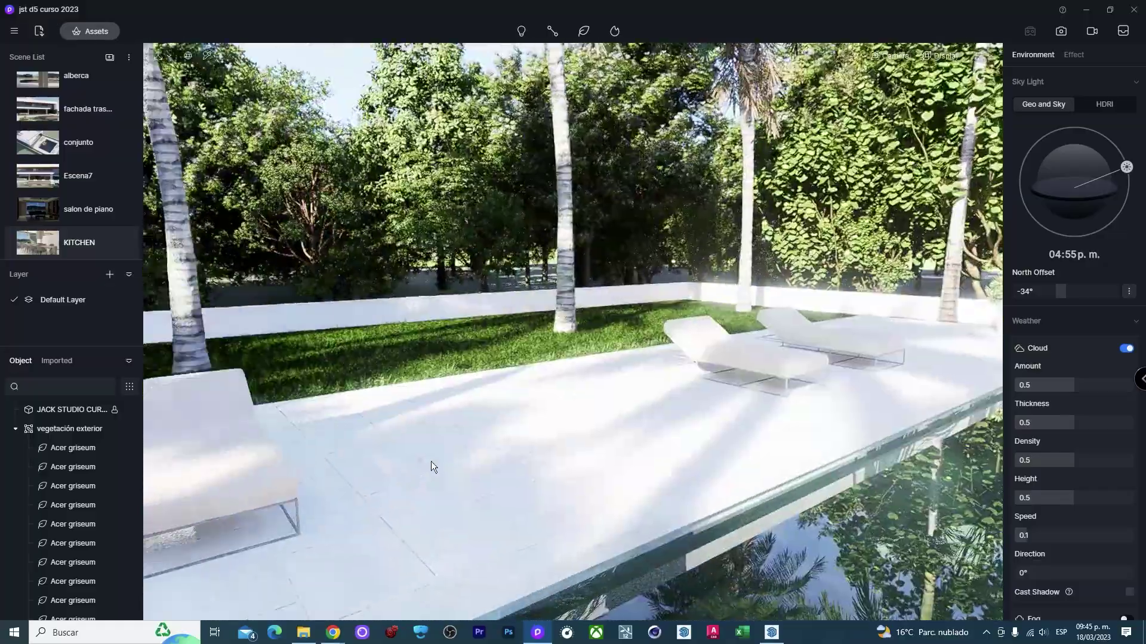
mouse_move(431, 467)
right_down()
mouse_move(677, 384)
mouse_move(405, 332)
mouse_move(643, 404)
mouse_move(506, 388)
mouse_move(565, 357)
mouse_move(427, 395)
mouse_move(581, 327)
mouse_move(538, 274)
mouse_move(732, 297)
mouse_move(600, 326)
right_up()
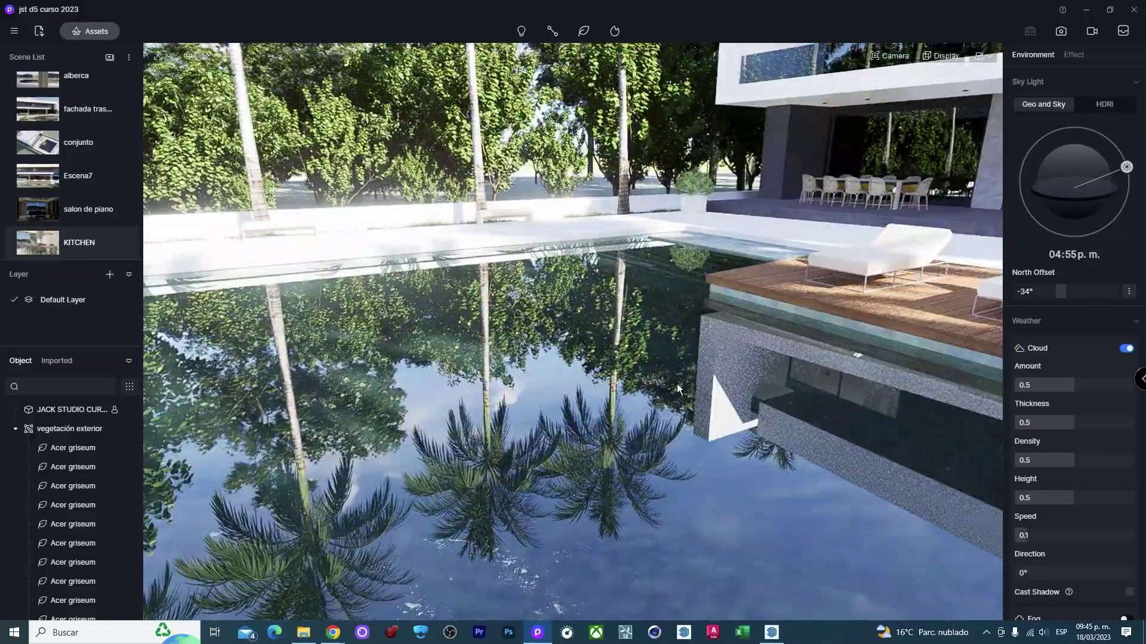
click(565, 295)
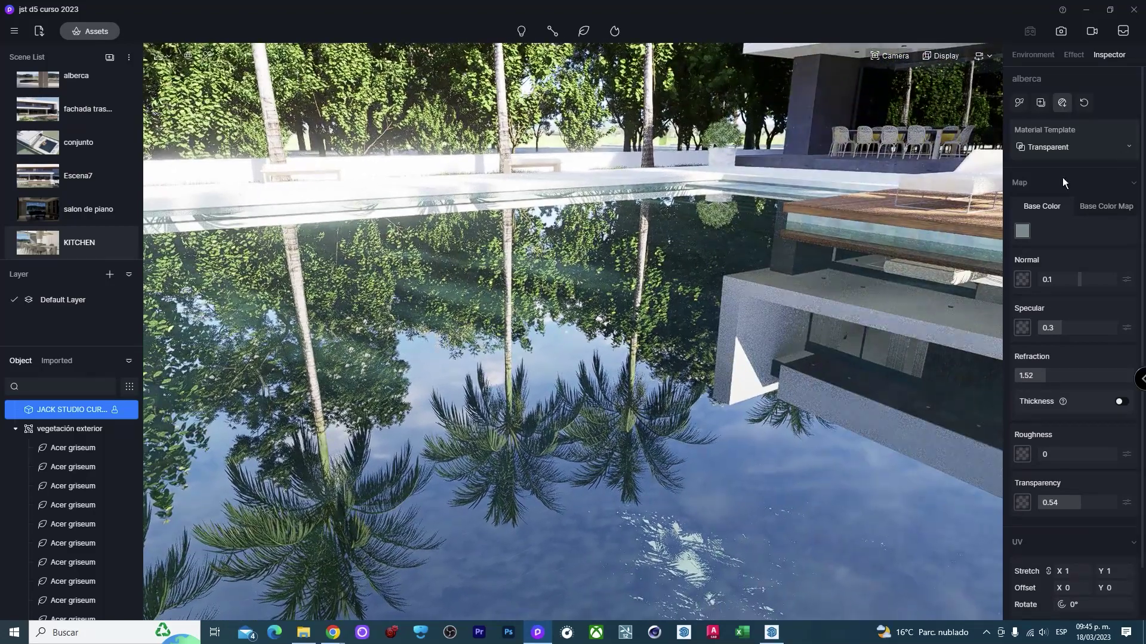
click(1057, 149)
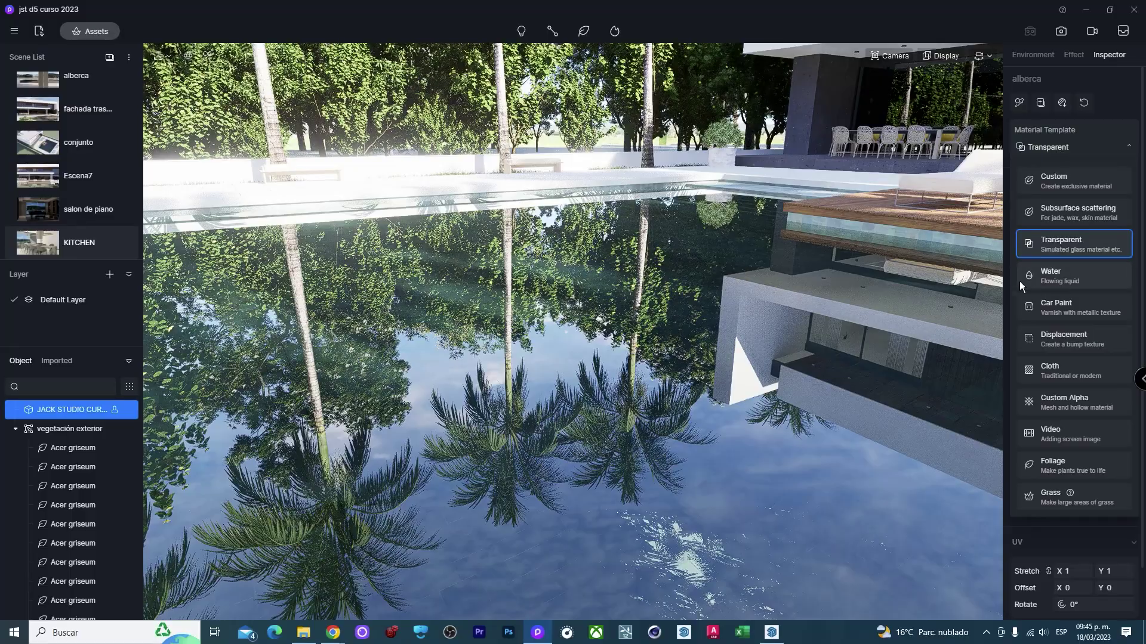
click(1054, 278)
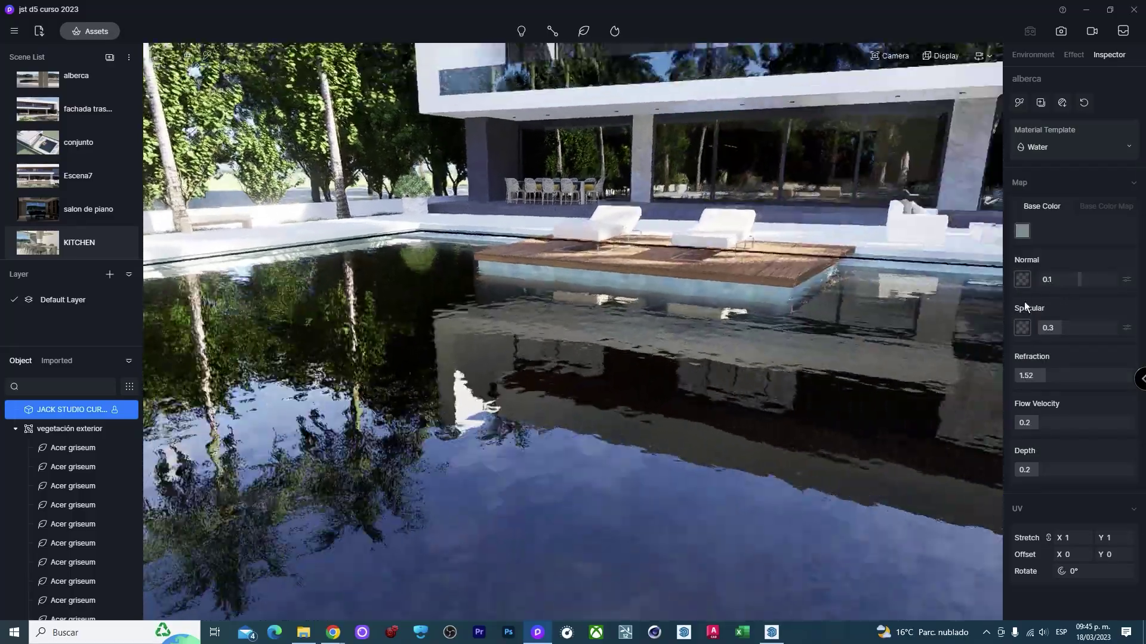
Adjust the water's Refraction, then set Flow Velocity to 0.15 and Depth to 0.07.
mouse_move(632, 355)
right_down()
mouse_move(688, 340)
mouse_move(499, 365)
mouse_move(604, 309)
mouse_move(440, 310)
mouse_move(600, 369)
right_up()
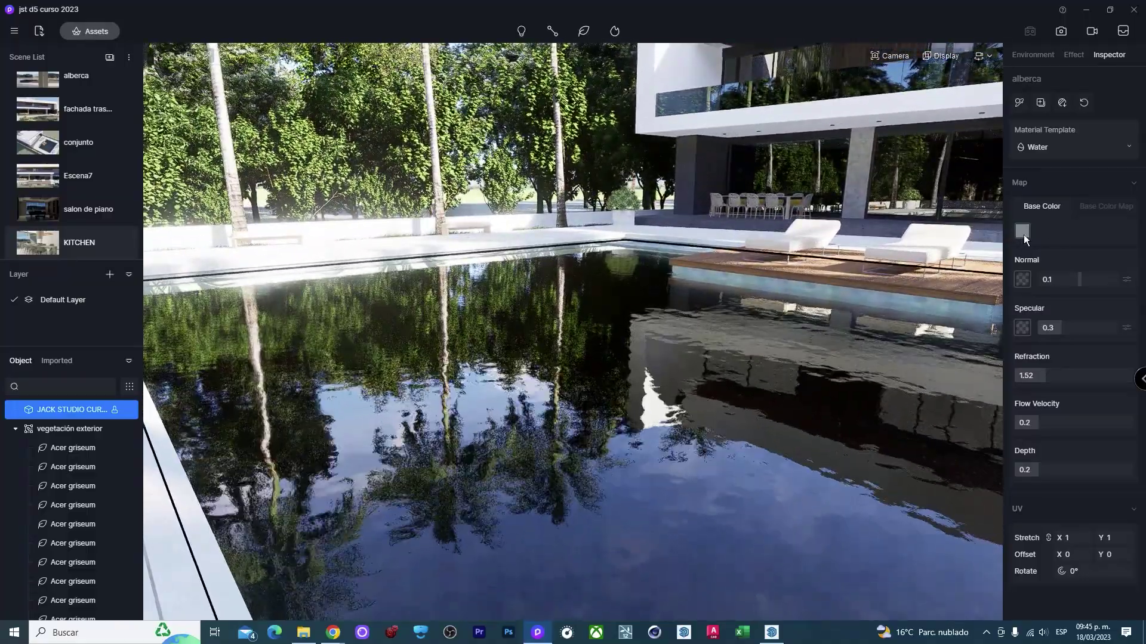
mouse_move(1045, 376)
mouse_down()
mouse_move(1016, 381)
mouse_move(1102, 385)
mouse_up()
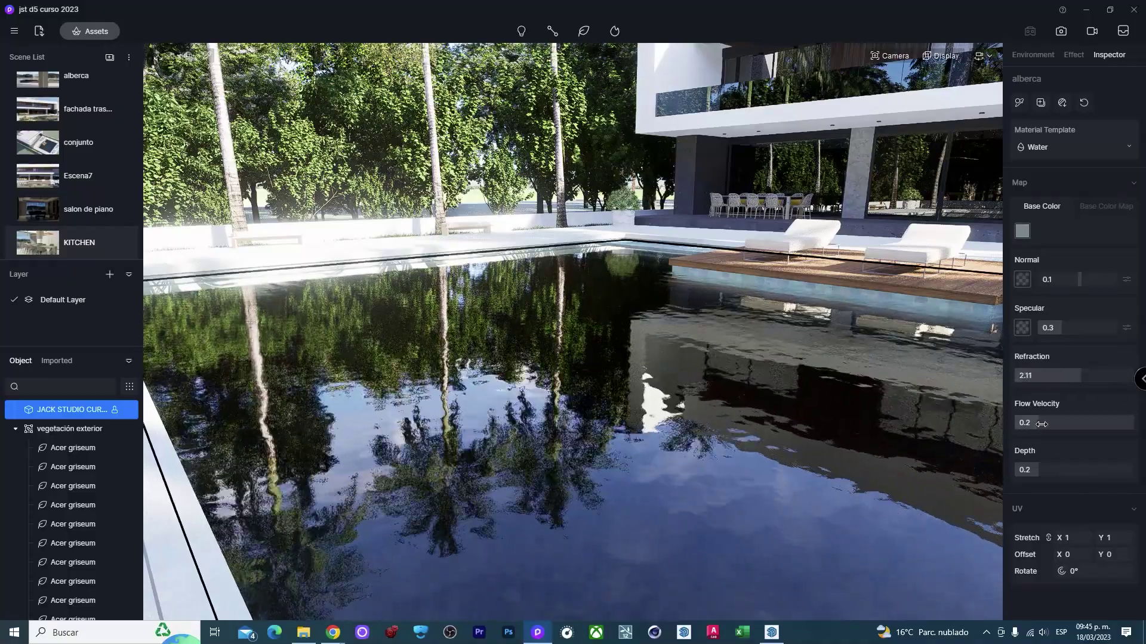
drag(1042, 424, 1033, 423)
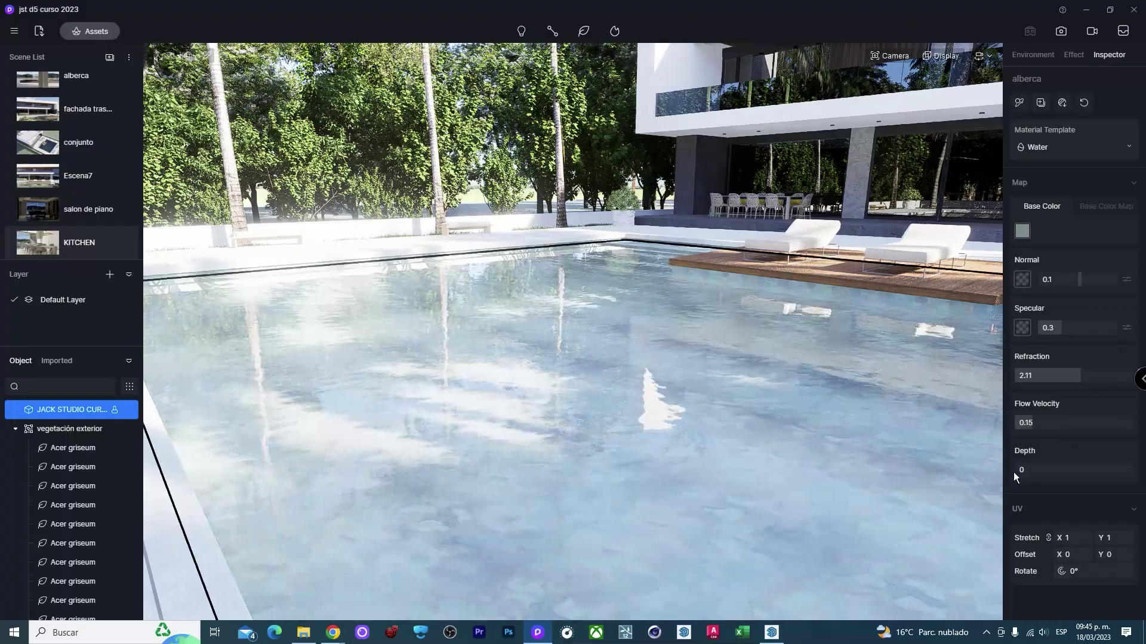
drag(1013, 471, 1022, 471)
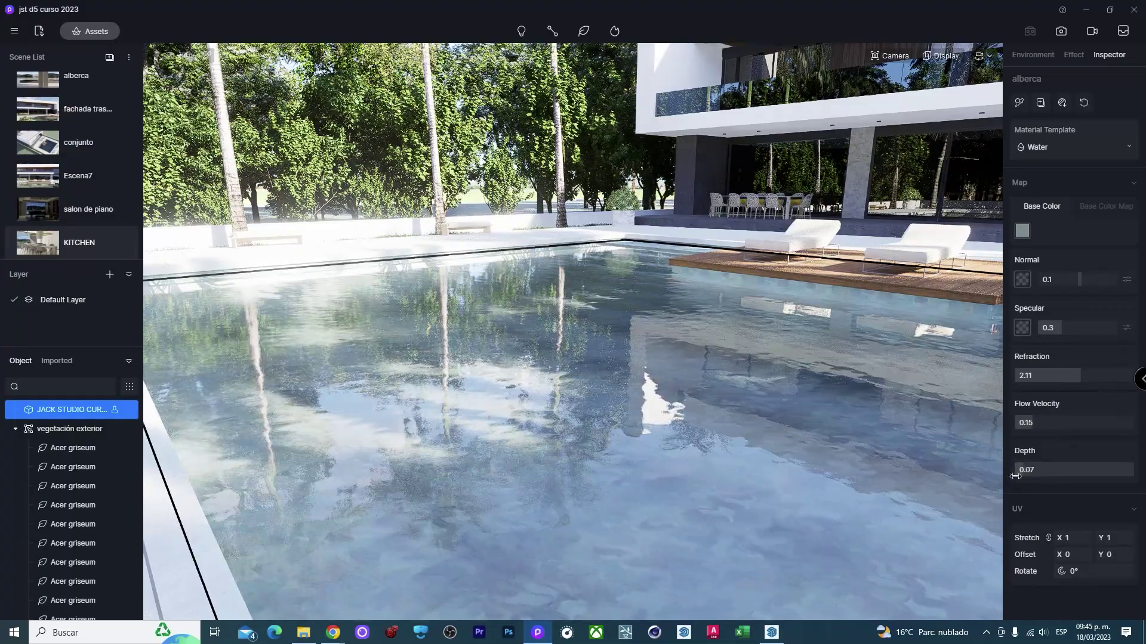
right_drag(778, 492, 626, 426)
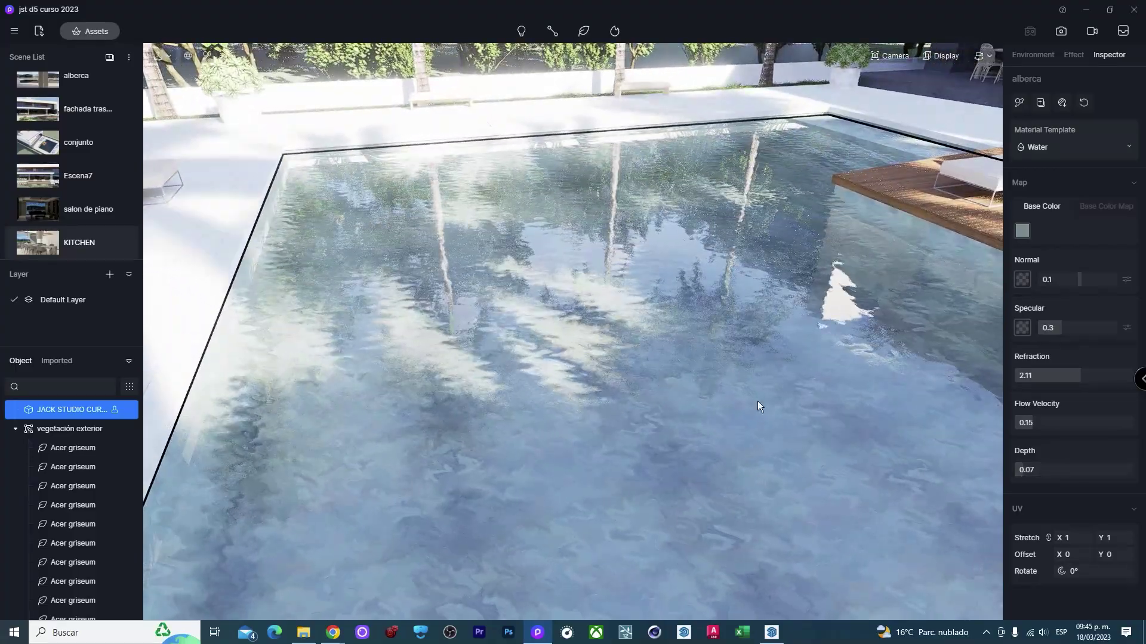
mouse_move(757, 406)
right_down()
mouse_move(739, 410)
mouse_move(635, 340)
right_up()
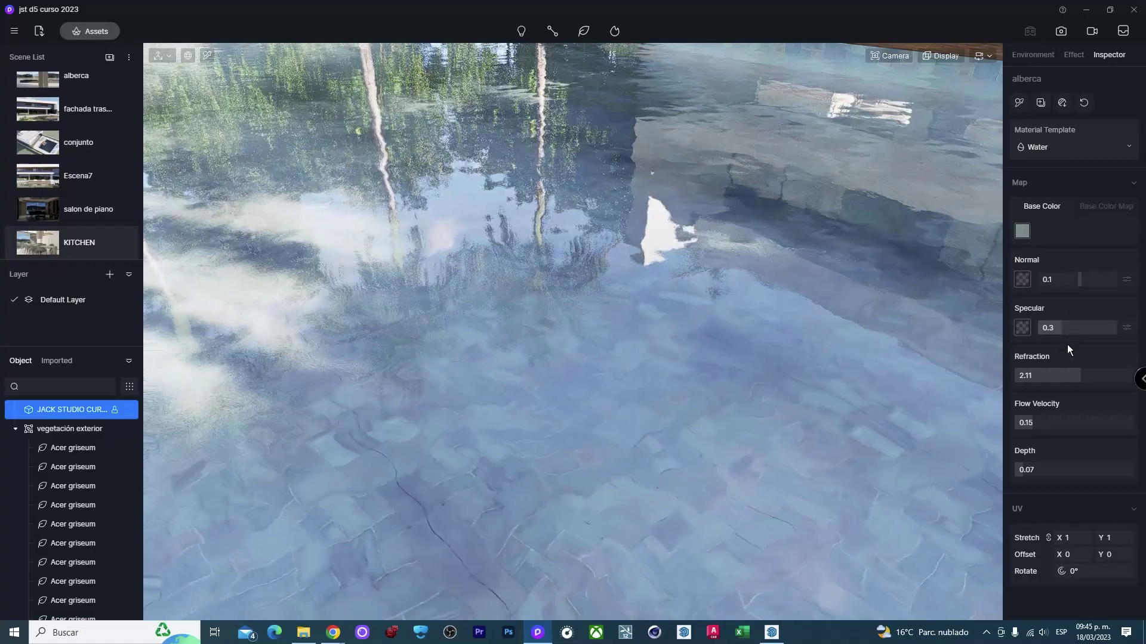
Fine-tune the water Refraction to about 1.49, then move the TDR warning up.
mouse_move(1063, 376)
mouse_down()
mouse_move(1002, 379)
mouse_move(1026, 377)
mouse_up()
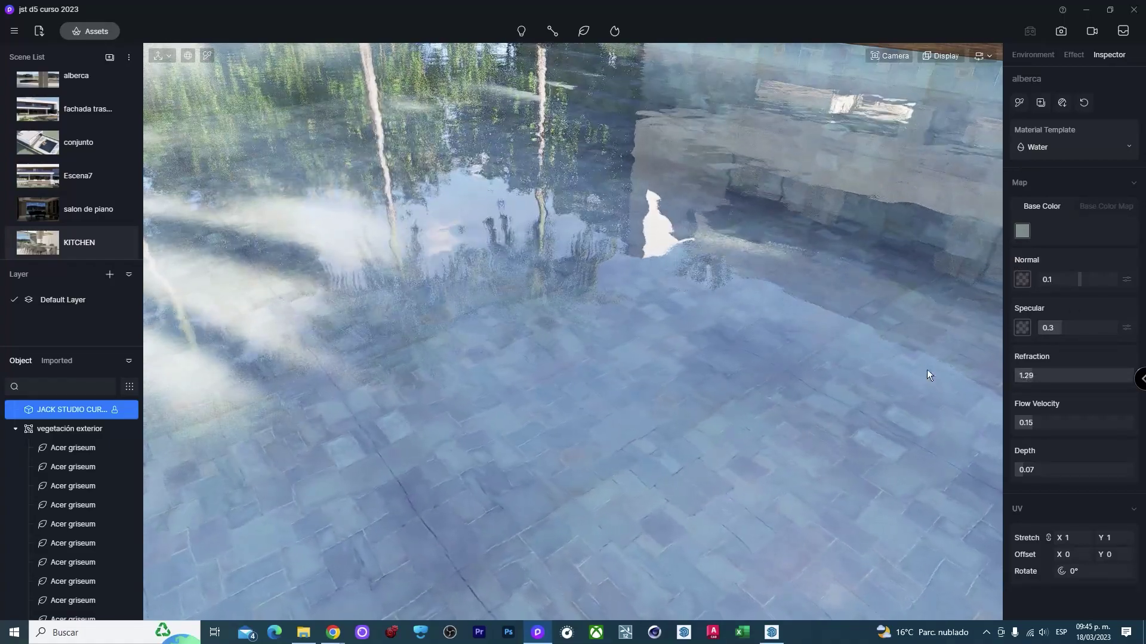
right_drag(926, 375, 670, 377)
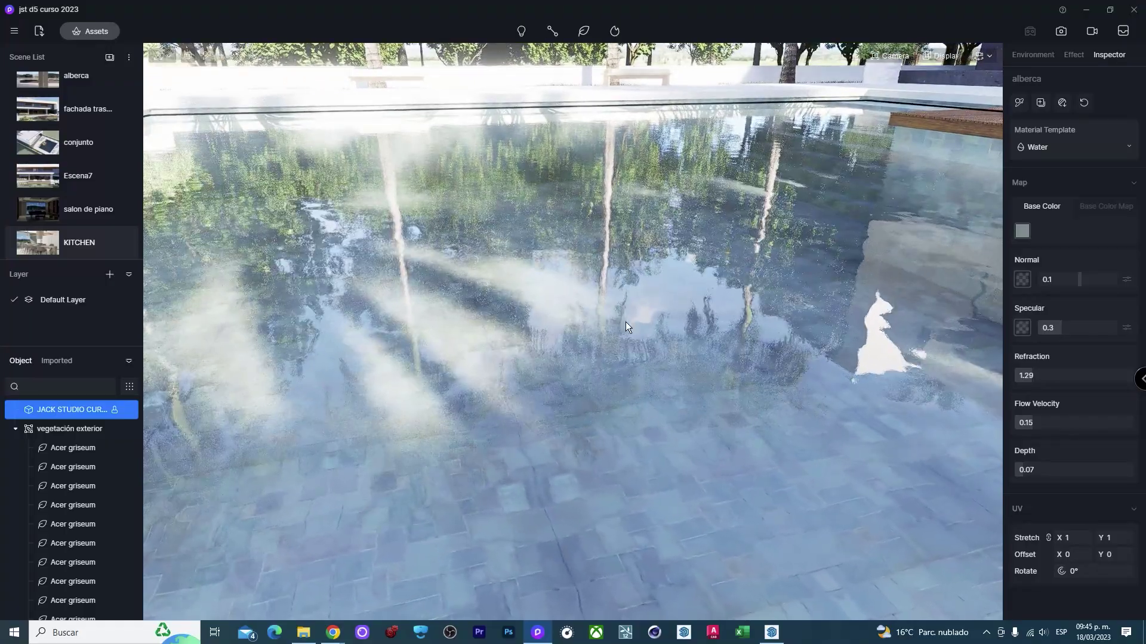
right_drag(626, 321, 618, 273)
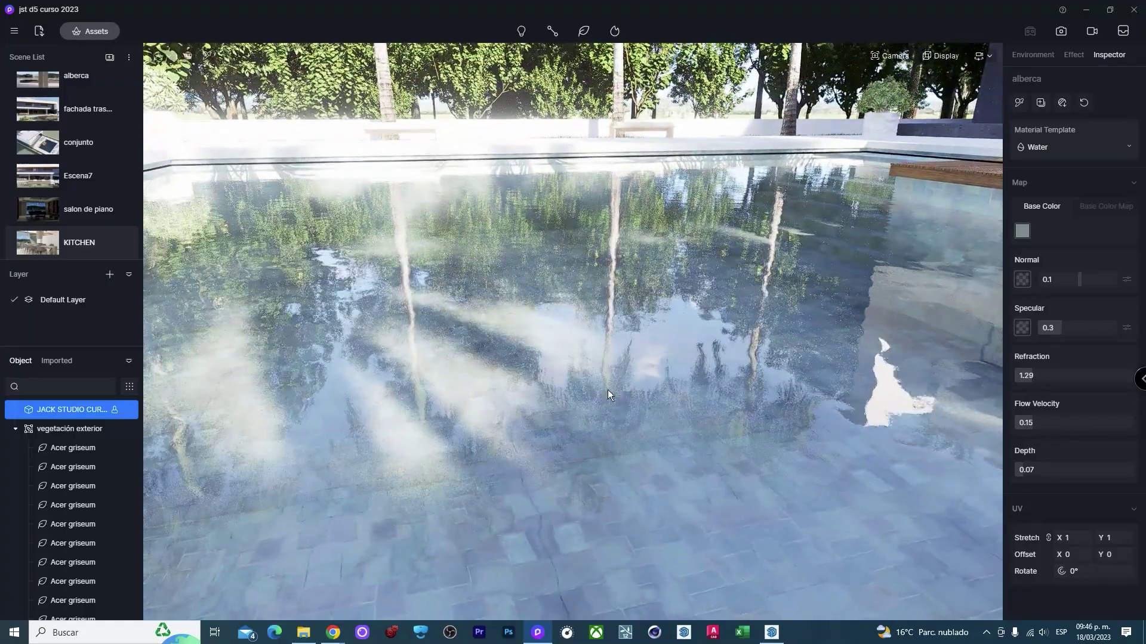
mouse_move(608, 389)
right_down()
mouse_move(668, 342)
mouse_move(671, 356)
mouse_move(660, 356)
right_up()
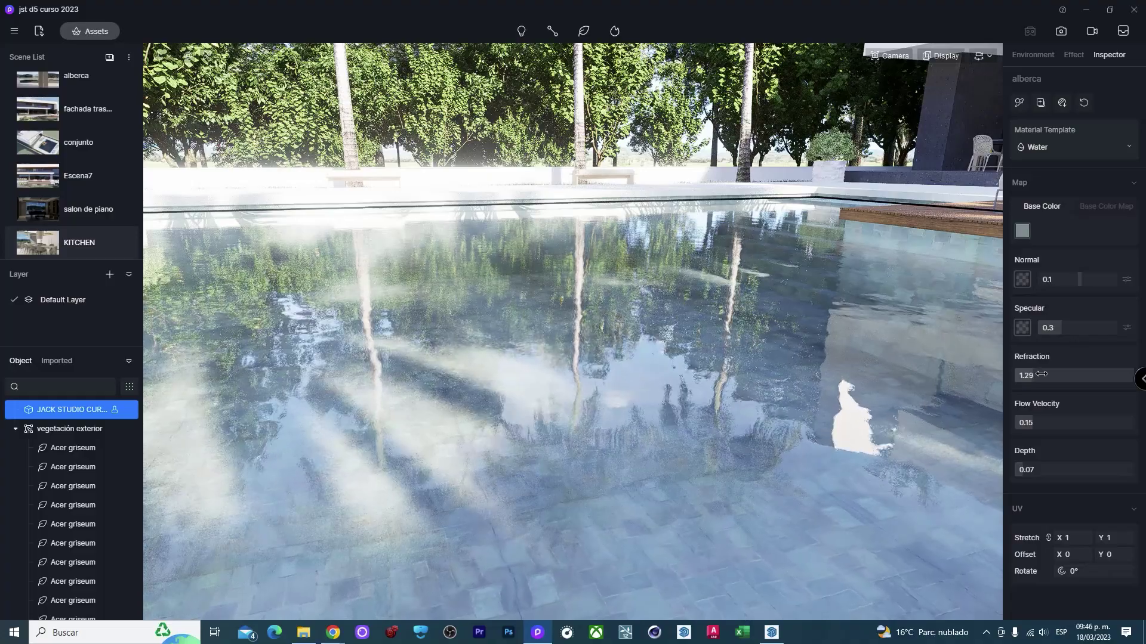
drag(1036, 376, 1007, 373)
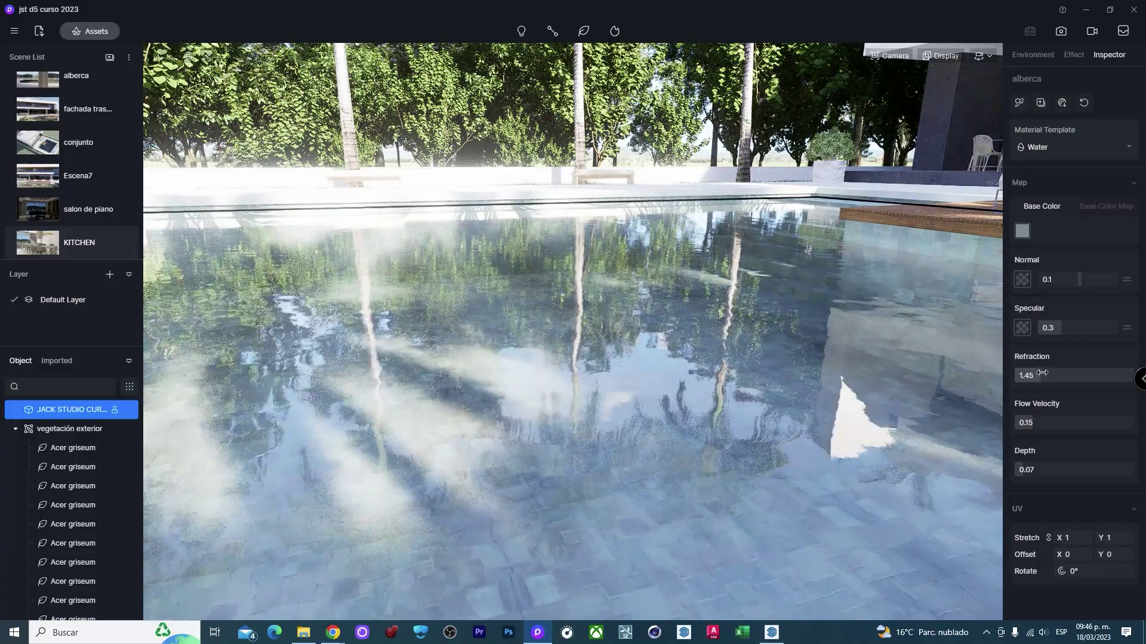
drag(1042, 373, 1046, 373)
mouse_move(764, 385)
right_down()
mouse_move(596, 497)
mouse_move(569, 401)
mouse_move(535, 402)
mouse_move(849, 368)
mouse_move(709, 396)
mouse_move(603, 401)
mouse_move(630, 378)
mouse_move(635, 338)
mouse_move(613, 339)
right_up()
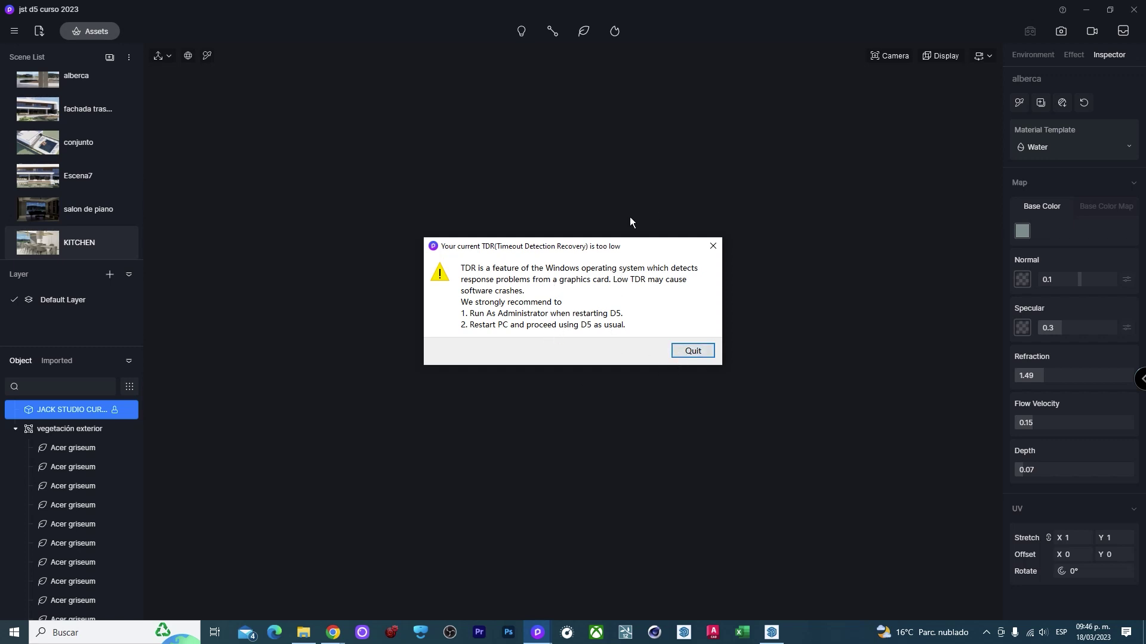
drag(609, 250, 609, 208)
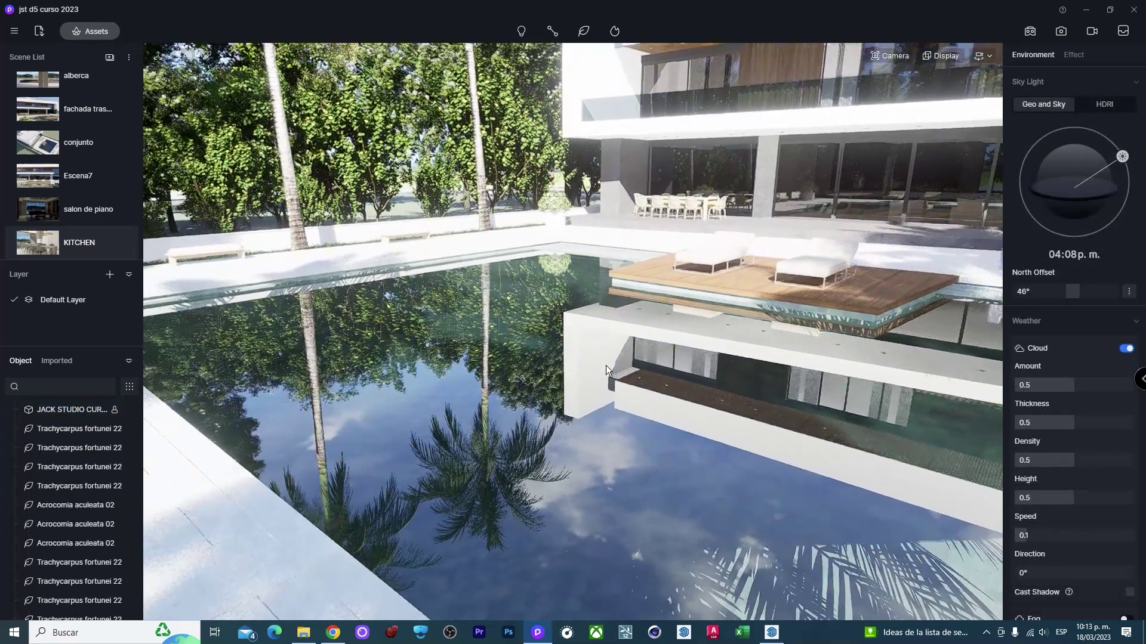
After reopening D5, reselect the pool and switch its material from Transparent back to Water.
mouse_move(606, 365)
right_down()
mouse_move(550, 352)
mouse_move(440, 396)
mouse_move(390, 457)
mouse_move(609, 396)
mouse_move(821, 391)
mouse_move(399, 263)
mouse_move(554, 302)
mouse_move(518, 316)
right_up()
click(518, 317)
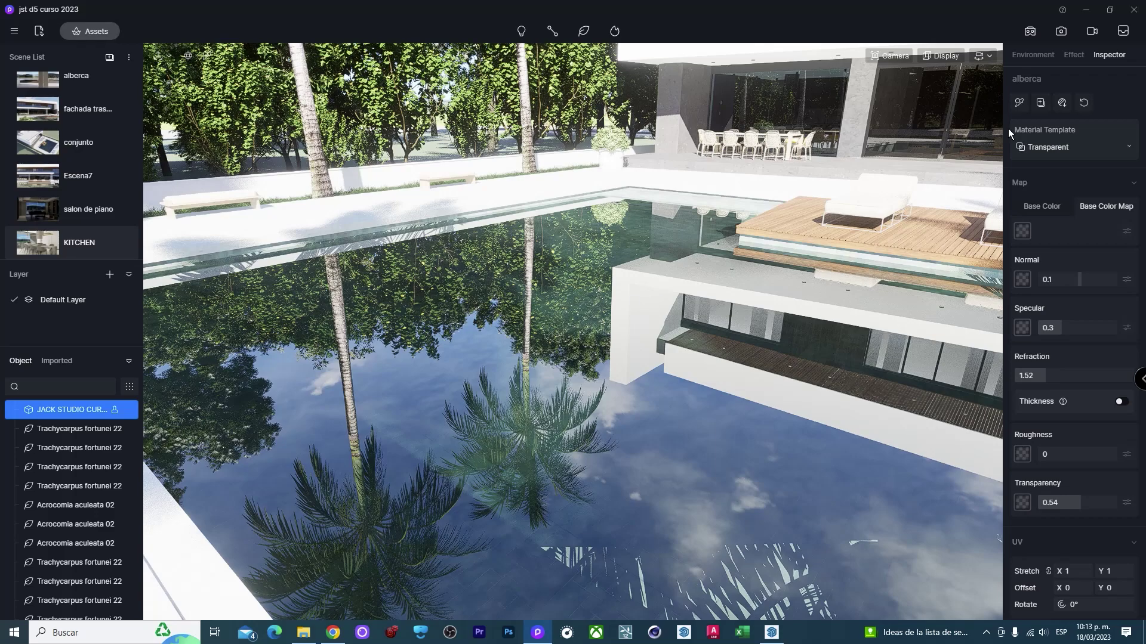
click(1052, 145)
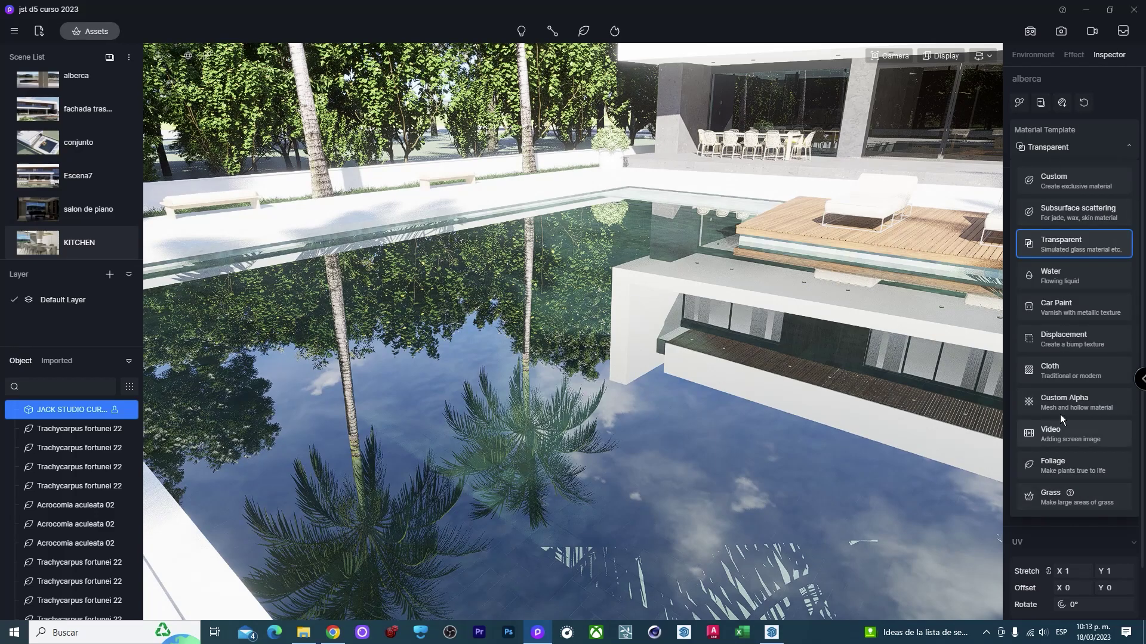
click(1061, 268)
mouse_move(631, 336)
right_down()
mouse_move(594, 353)
mouse_move(775, 333)
mouse_move(739, 285)
mouse_move(782, 247)
right_up()
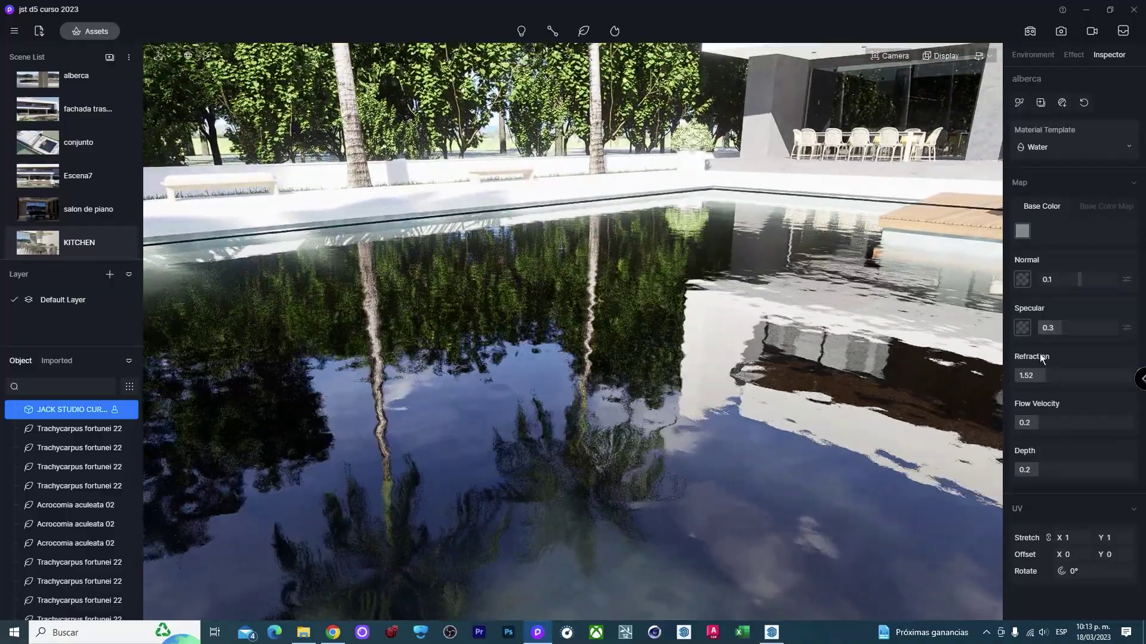
Set the water base colour to a light grey-blue (HSV 180, 37, 41).
click(1020, 229)
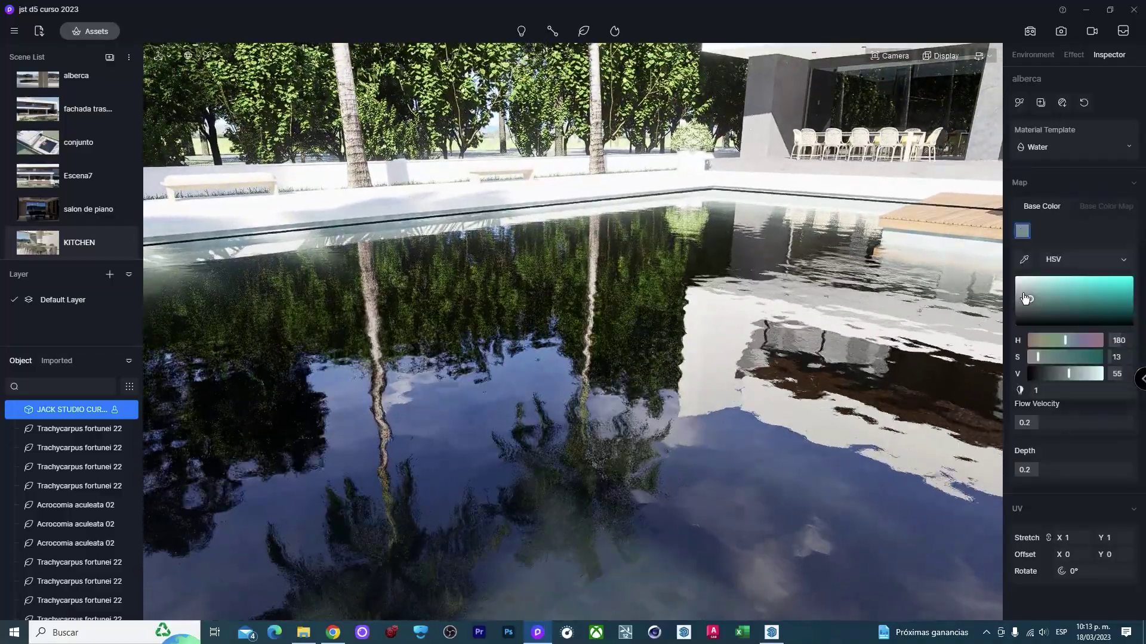
right_drag(975, 259, 979, 334)
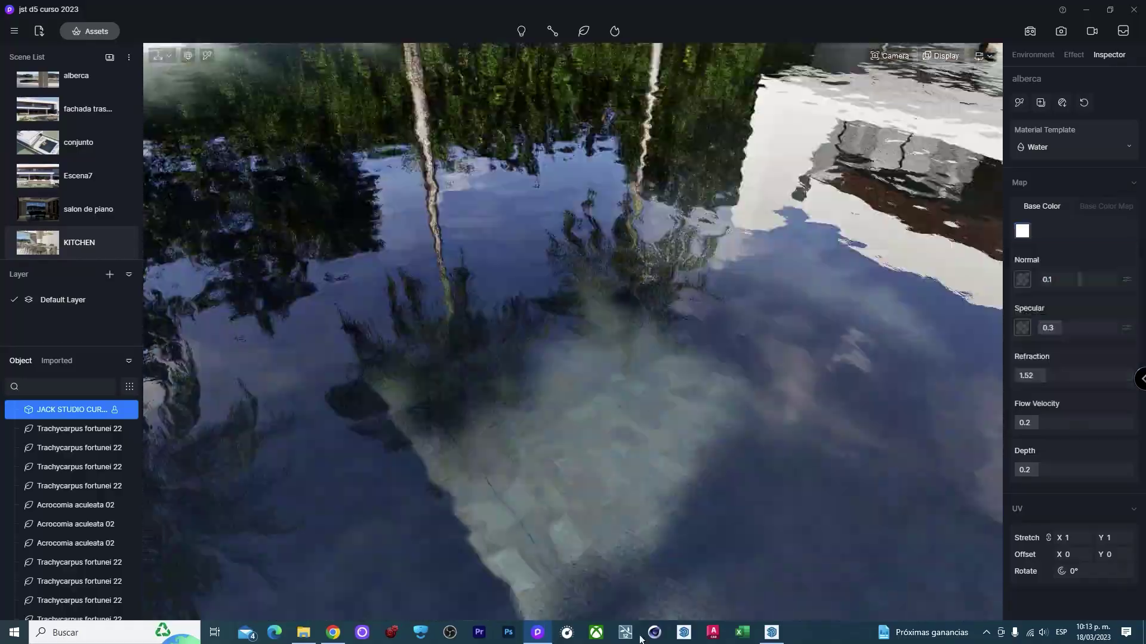
click(1022, 231)
click(1029, 293)
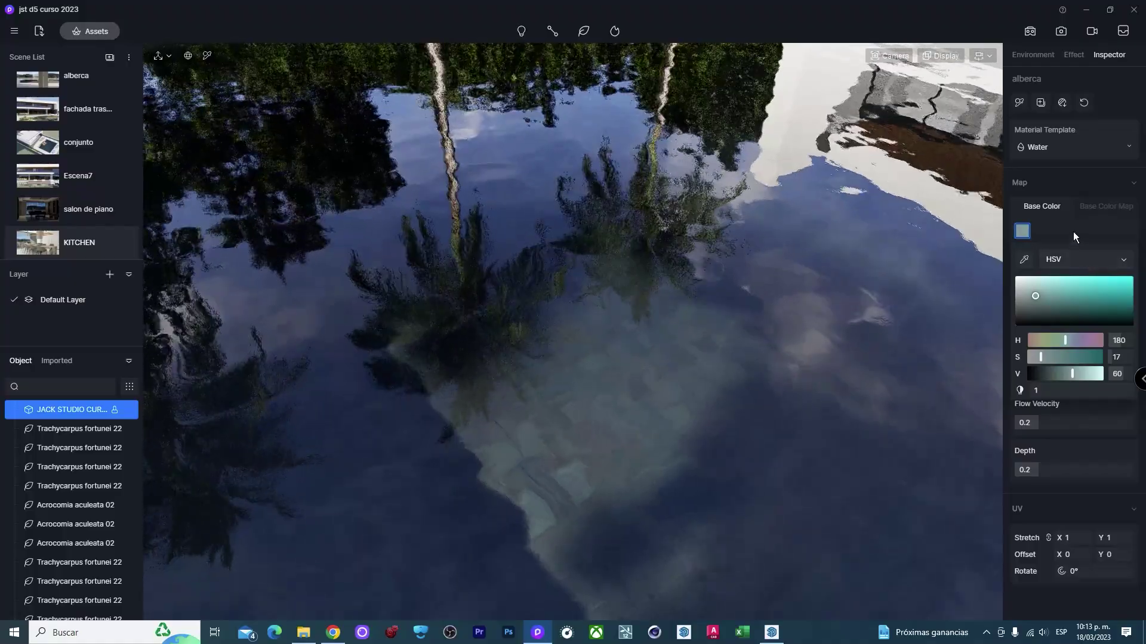
click(1073, 232)
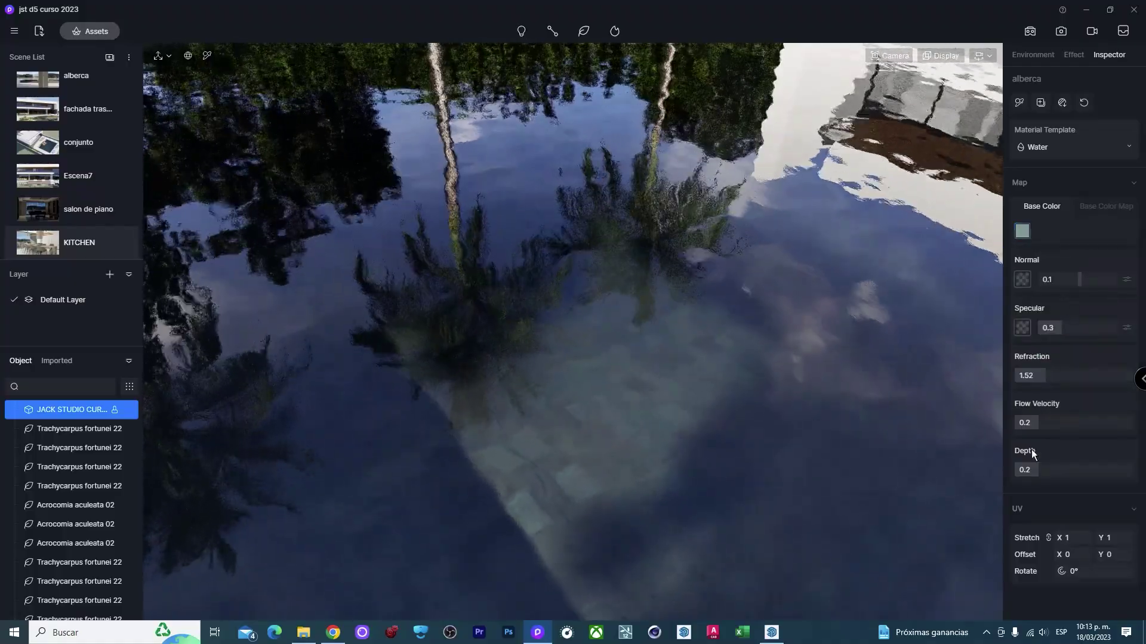
Lower the water Depth to 0.07 and view across the pool toward the house.
drag(1037, 469, 1023, 467)
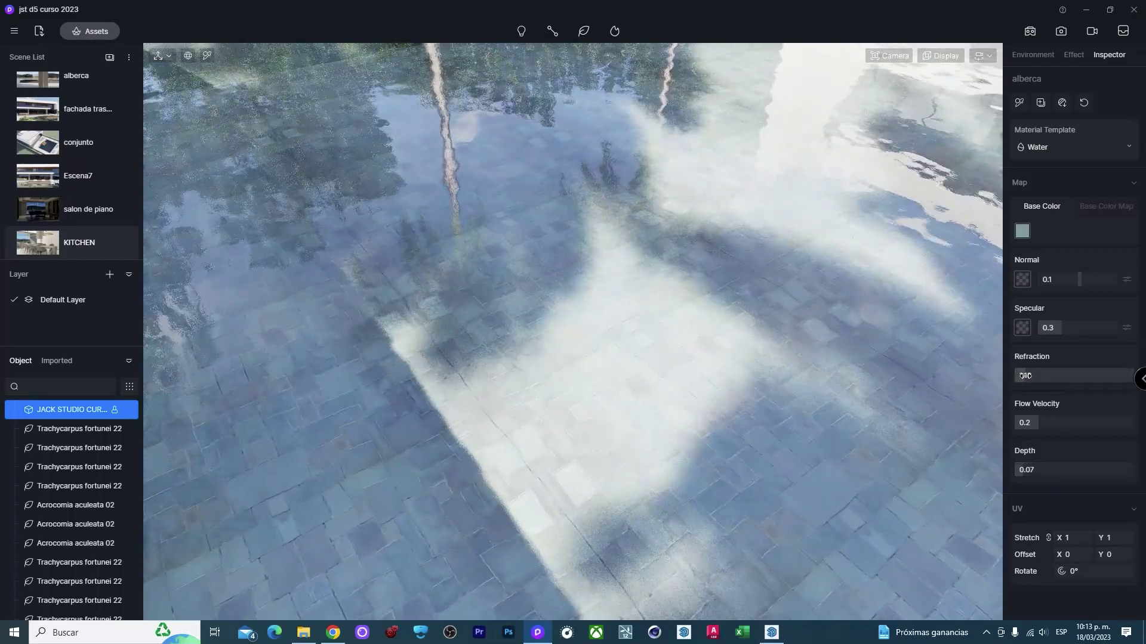
scroll(532, 266, down, 5)
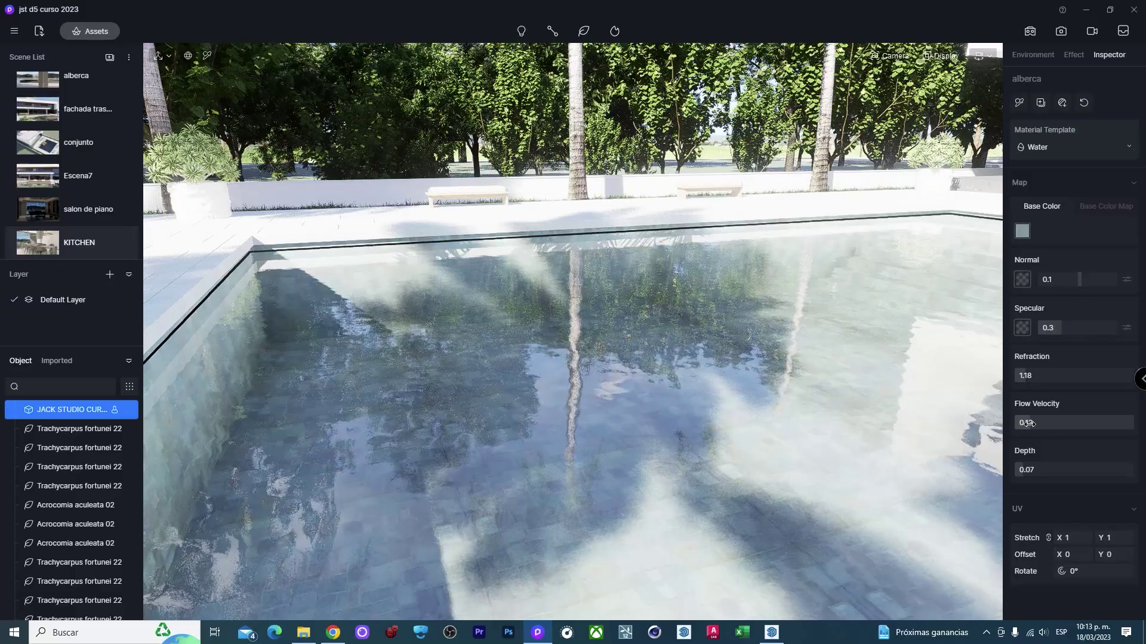
mouse_move(597, 310)
right_down()
mouse_move(243, 315)
mouse_move(535, 353)
right_up()
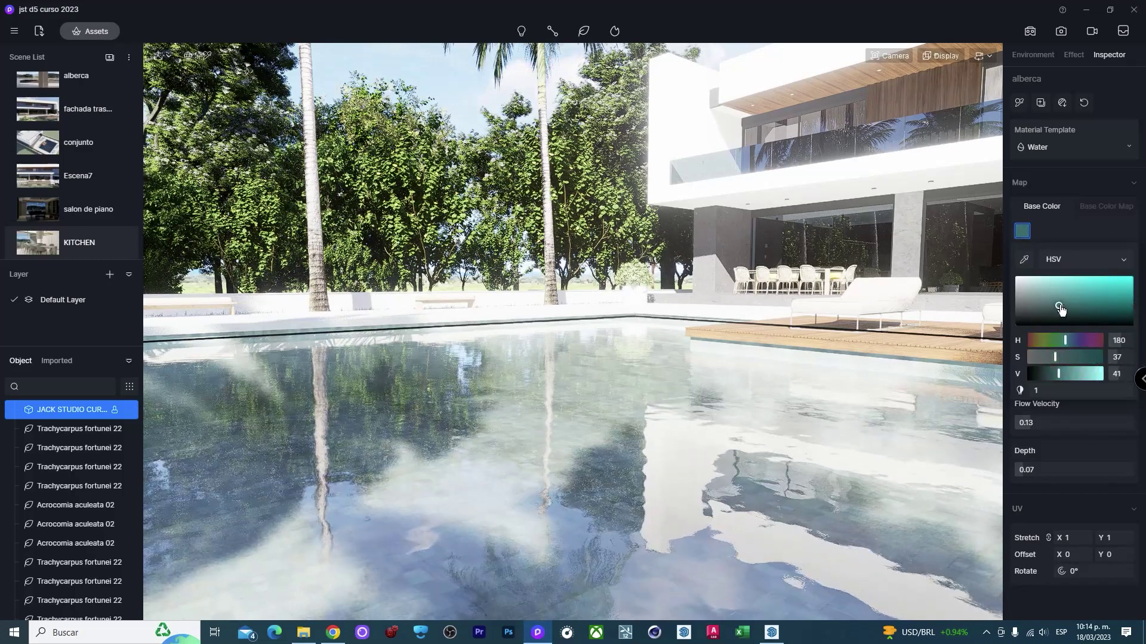
Try a brighter cyan base colour for the pool water.
click(1101, 206)
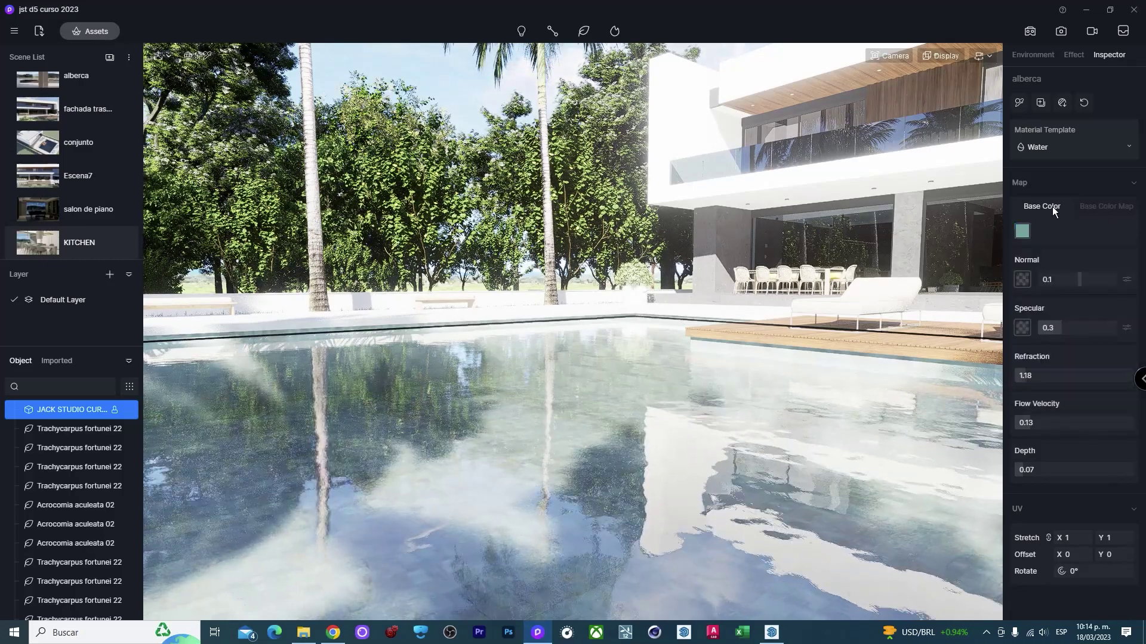
right_drag(861, 328, 520, 404)
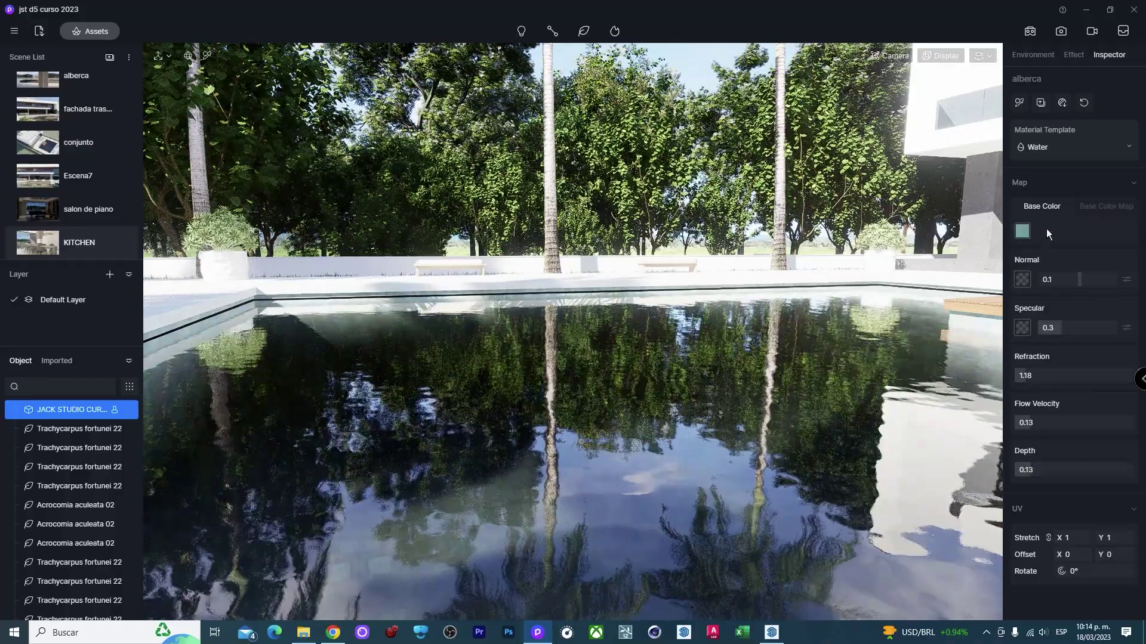
click(1022, 231)
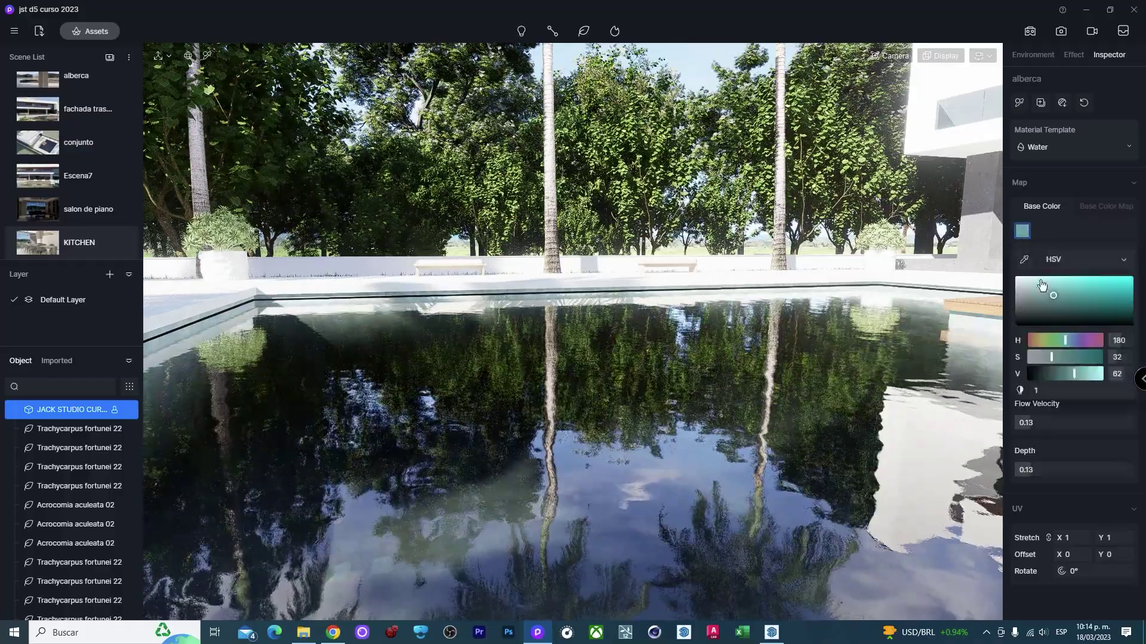
drag(1041, 285, 1098, 279)
mouse_move(538, 428)
right_down()
mouse_move(309, 494)
mouse_move(665, 407)
mouse_move(340, 274)
mouse_move(929, 235)
right_up()
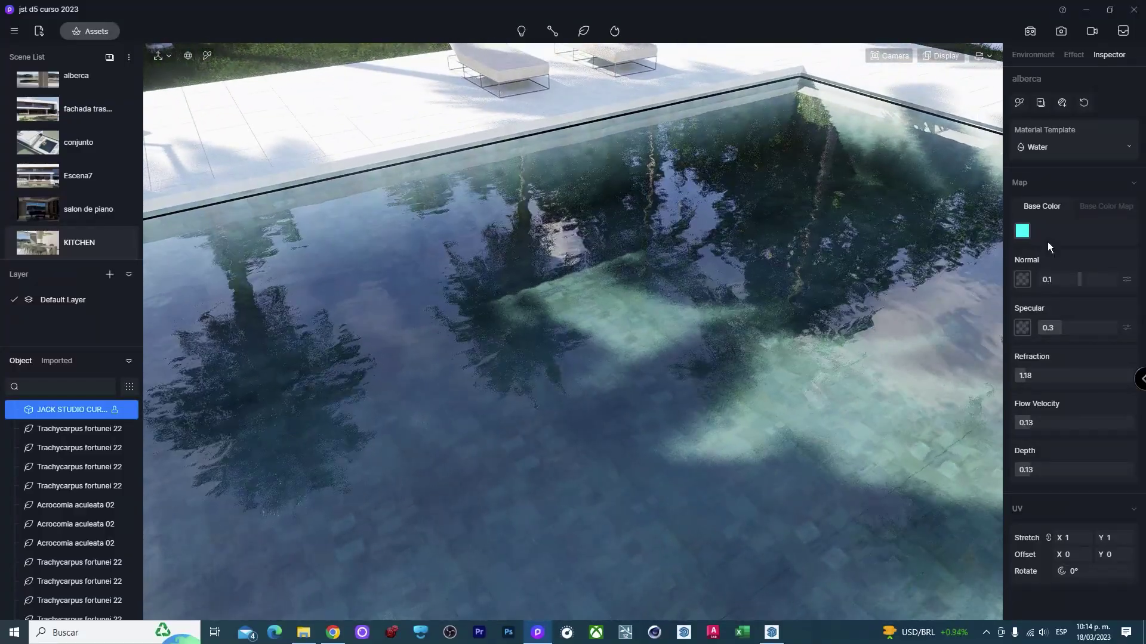
Tone the water to a muted teal (HSV 180, 41, 60) with Depth 0.1, and save.
click(1022, 231)
click(1072, 301)
drag(1073, 301, 1059, 300)
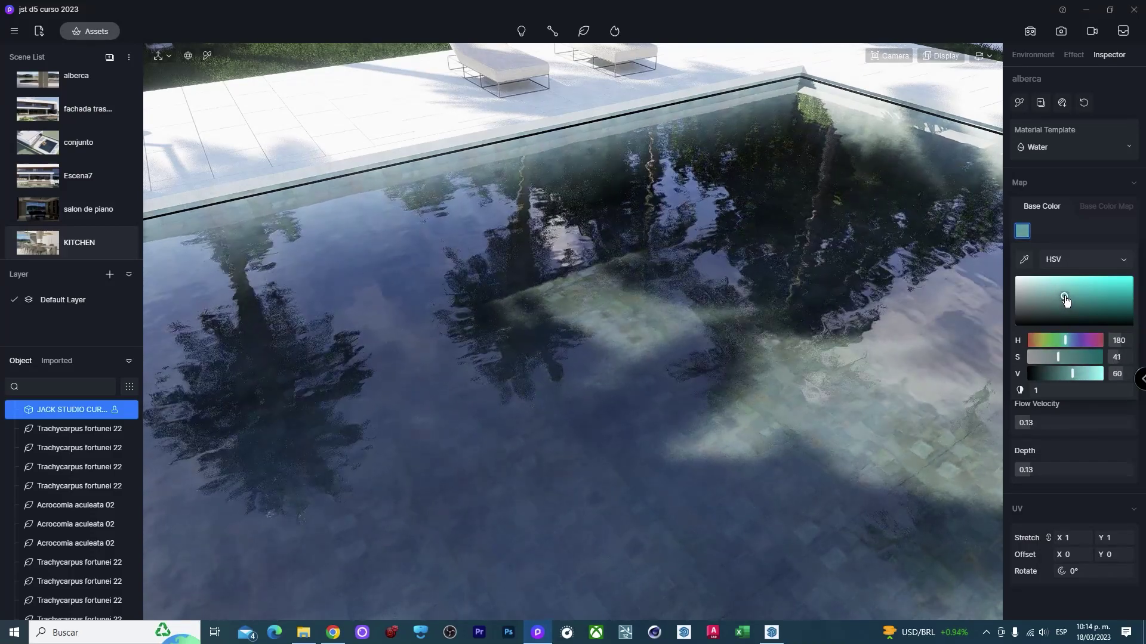
click(1026, 469)
text(0.1)
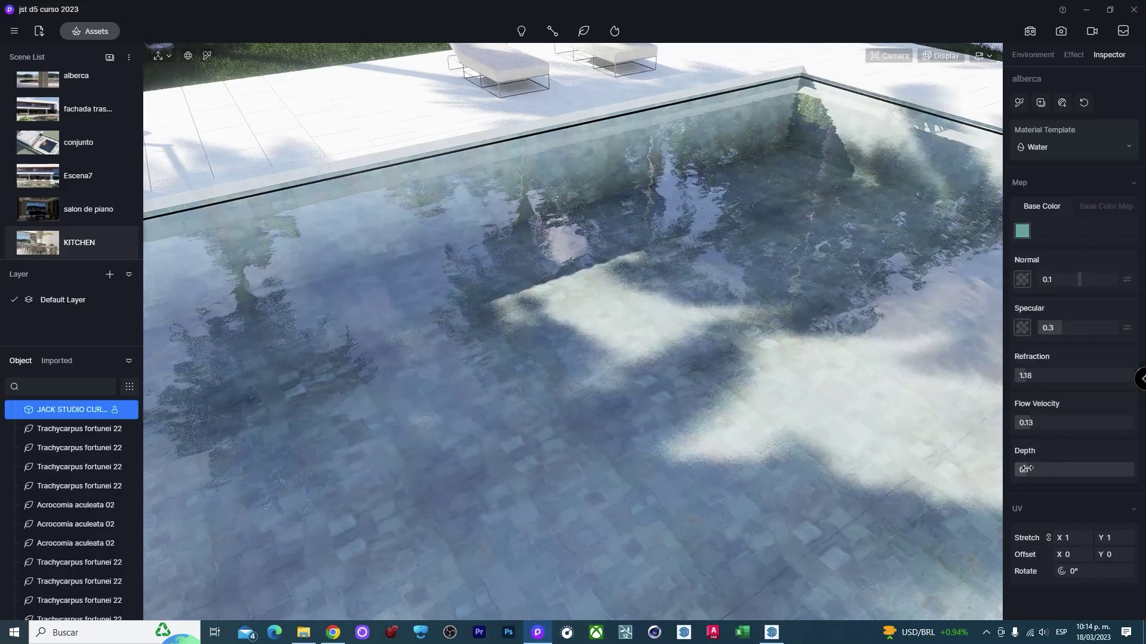
mouse_move(917, 450)
right_down()
mouse_move(828, 212)
mouse_move(700, 308)
mouse_move(630, 399)
mouse_move(576, 413)
mouse_move(929, 375)
mouse_move(669, 379)
right_up()
key(ctrl+s)
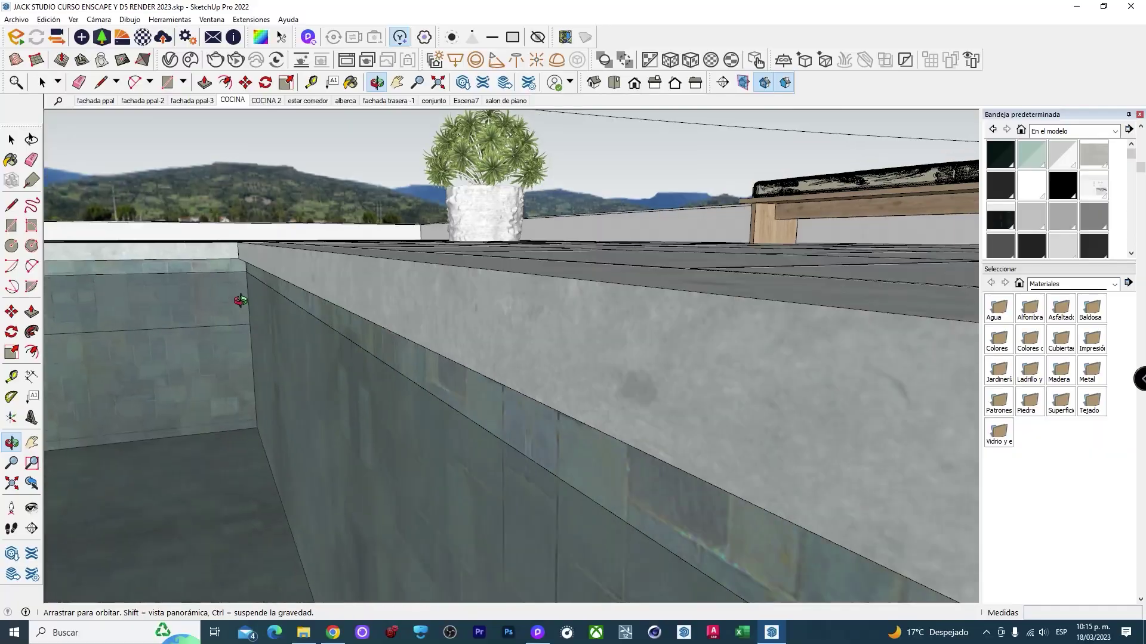
Orbit to the pool wall corner and select the dark soffit strip.
mouse_move(238, 299)
mouse_down()
mouse_move(231, 271)
mouse_move(287, 274)
mouse_move(138, 352)
mouse_move(356, 235)
mouse_move(336, 177)
mouse_up()
key(space)
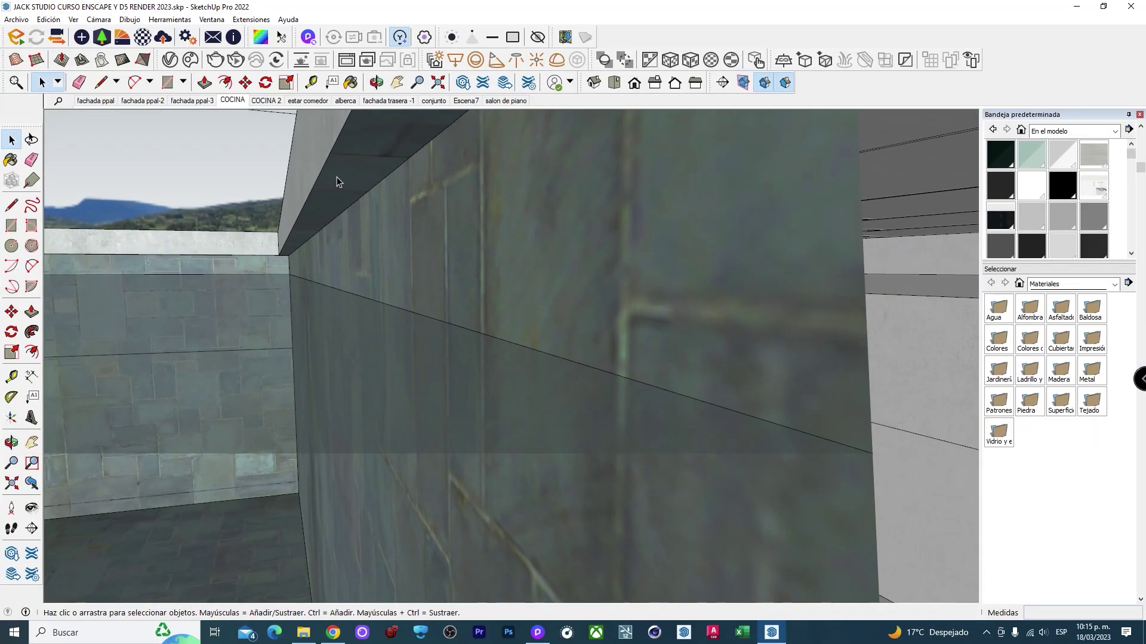
click(336, 176)
click(356, 193)
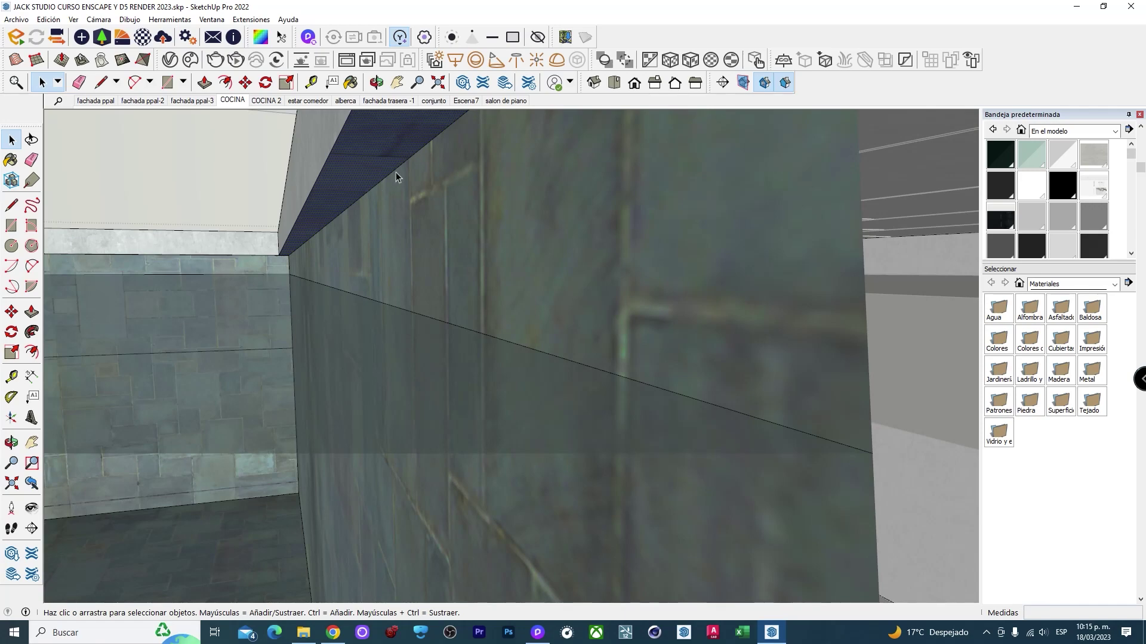
key(m)
mouse_move(292, 251)
middle_down()
mouse_move(360, 213)
mouse_move(299, 235)
mouse_move(379, 299)
mouse_move(430, 274)
mouse_move(436, 219)
mouse_move(320, 396)
mouse_move(608, 376)
middle_up()
Use the Eraser around the pool-wall corner, coping and door to clear stray edges.
key(e)
scroll(596, 364, down, 3)
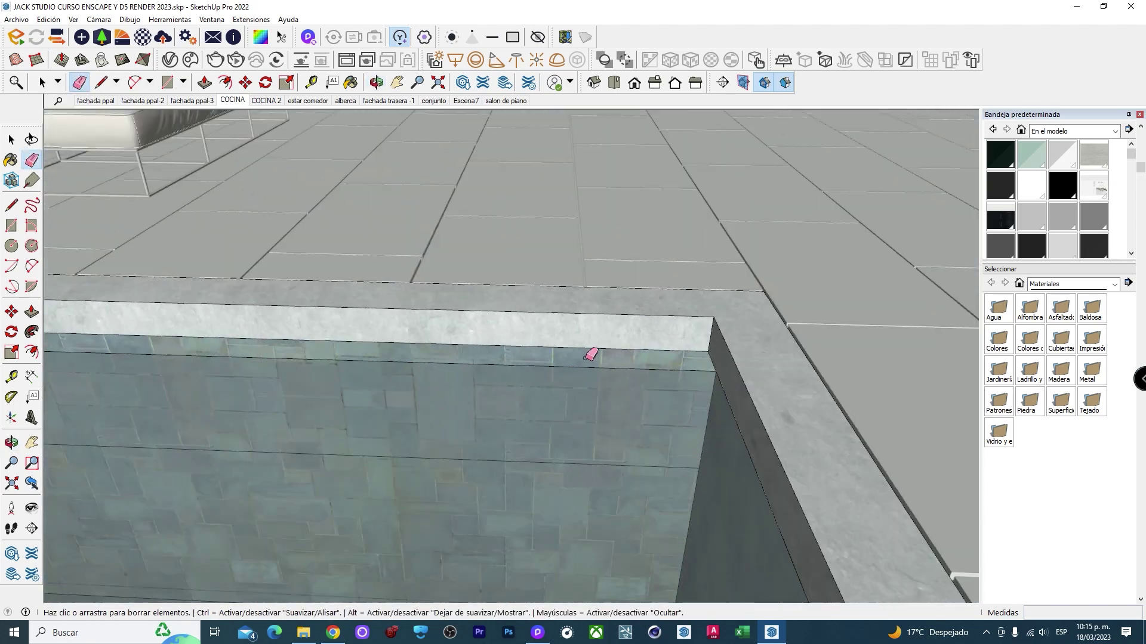
mouse_move(835, 307)
middle_down()
mouse_move(755, 304)
mouse_move(464, 238)
middle_up()
scroll(281, 248, up, 3)
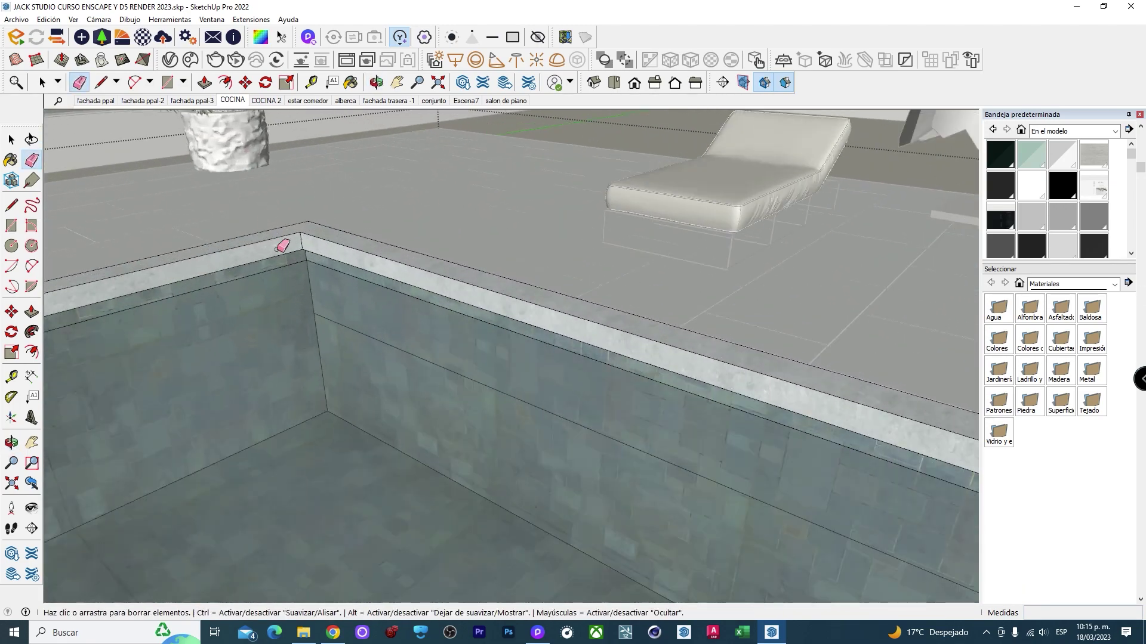
scroll(305, 249, up, 2)
middle_drag(301, 253, 579, 115)
scroll(422, 223, up, 3)
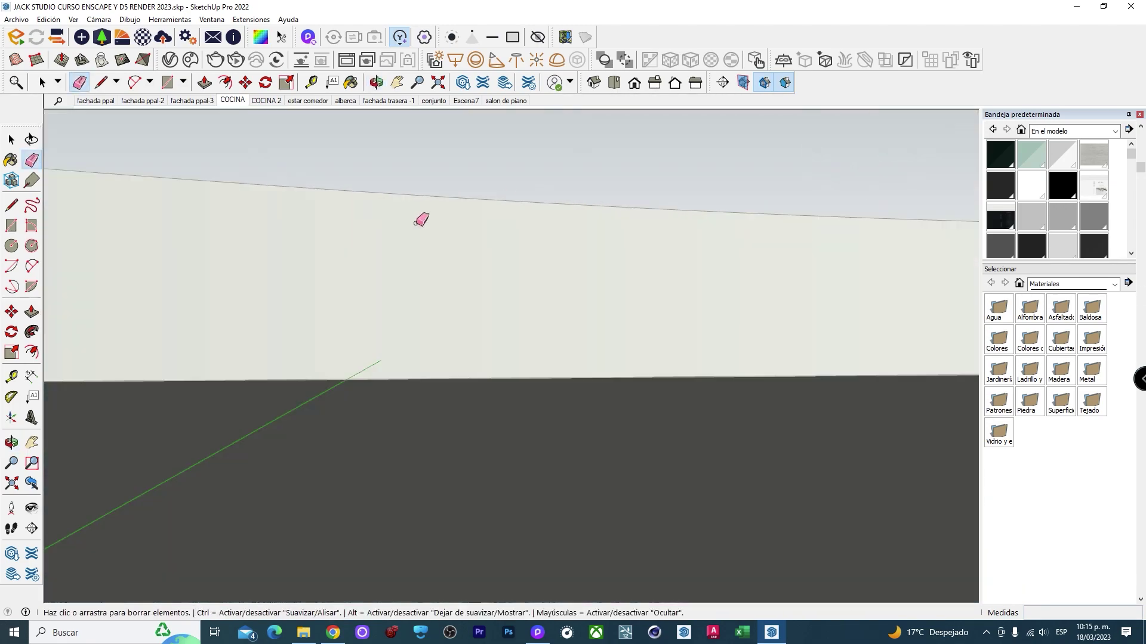
scroll(361, 312, up, 2)
scroll(360, 312, down, 3)
scroll(376, 332, down, 2)
mouse_move(376, 333)
middle_down()
mouse_move(1099, 386)
mouse_move(95, 312)
middle_up()
scroll(94, 312, up, 3)
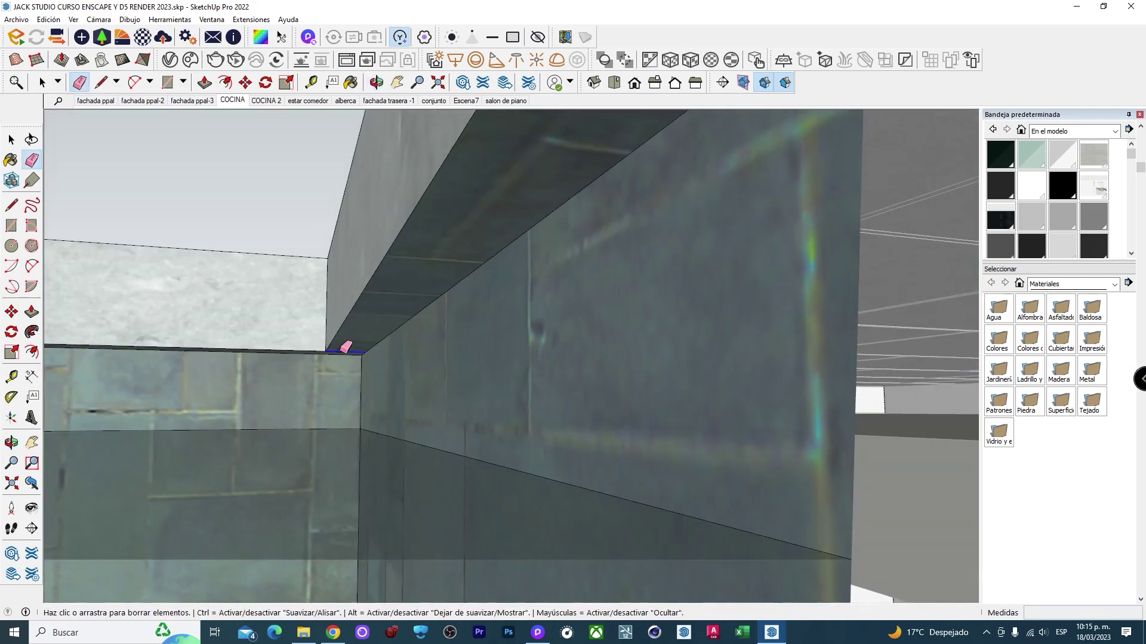
mouse_move(345, 340)
shift+middle_down()
mouse_move(380, 365)
mouse_move(466, 273)
shift+middle_up()
scroll(435, 504, down, 5)
scroll(425, 370, up, 3)
scroll(425, 370, up, 3)
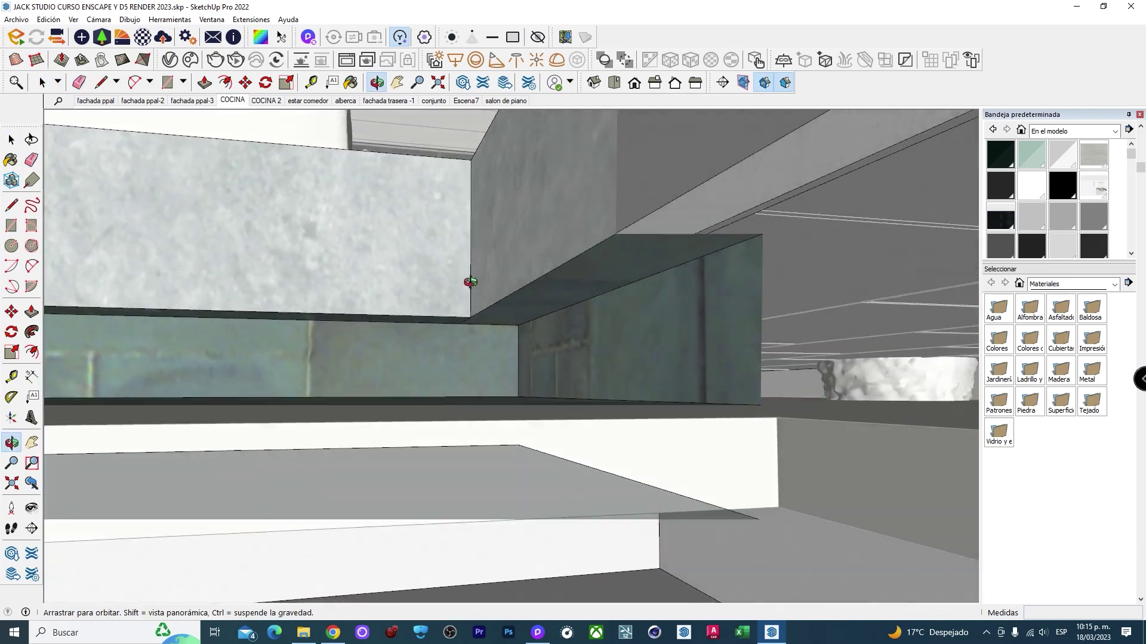
Use Offset along the pool edge, then inspect the overhang and dark glass.
key(f)
middle_drag(462, 324, 416, 397)
key(space)
scroll(417, 396, down, 3)
scroll(440, 302, up, 3)
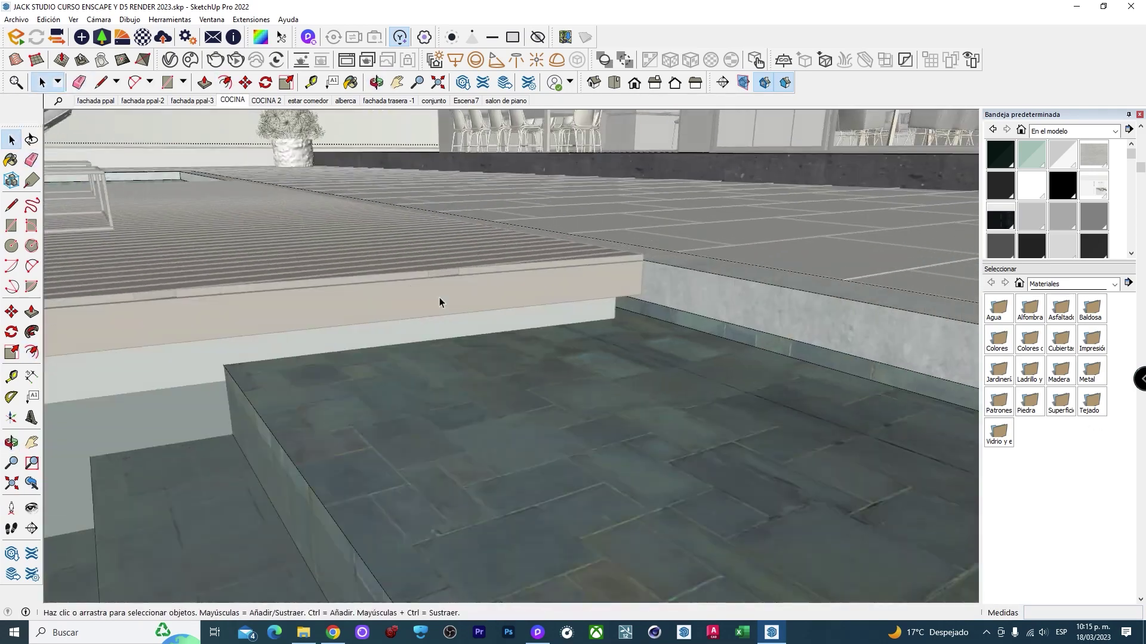
mouse_move(440, 302)
middle_down()
mouse_move(577, 272)
mouse_move(471, 215)
mouse_move(406, 207)
middle_up()
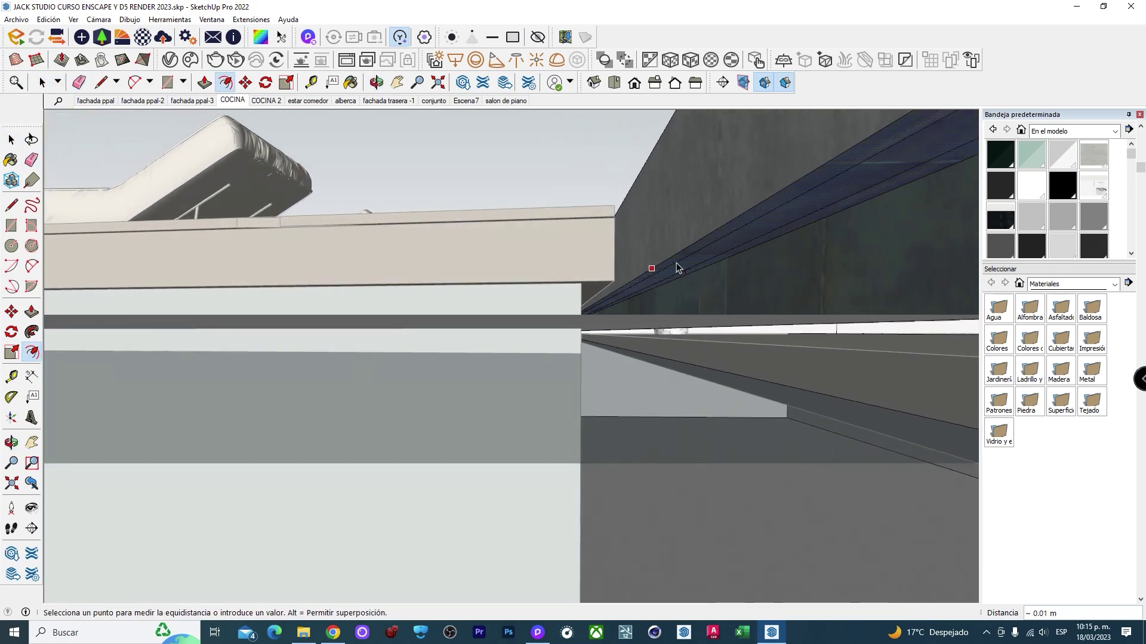
key(space)
middle_drag(678, 270, 688, 220)
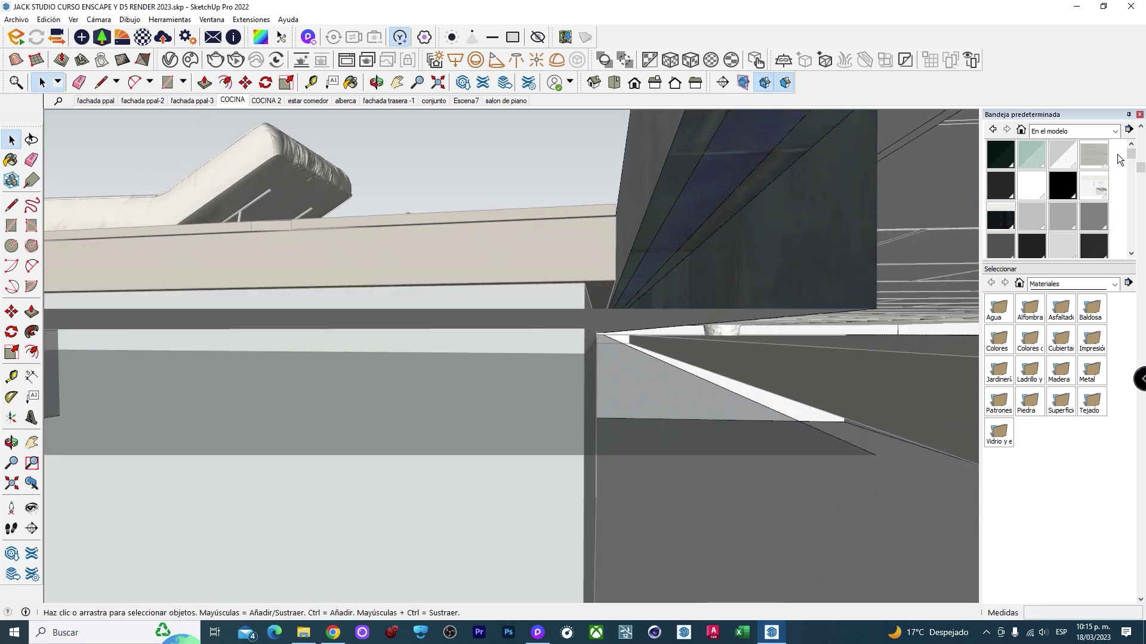
scroll(1113, 185, up, 2)
Sample the led kitchen material, then orbit over the deck to face the tiled pool steps.
click(1128, 195)
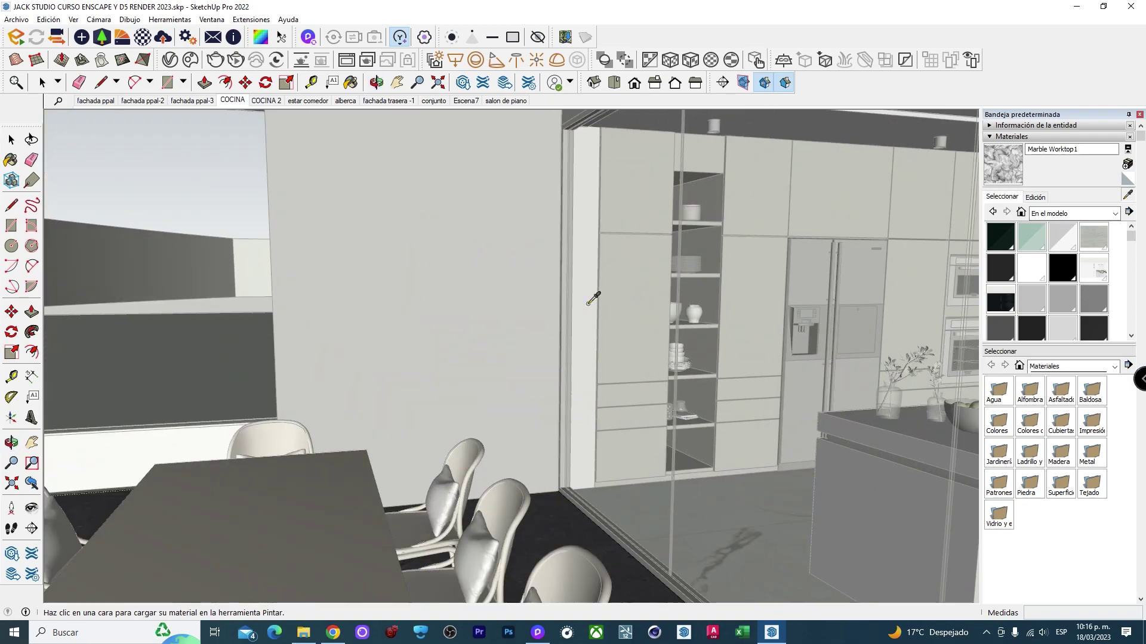
mouse_move(591, 300)
middle_down()
mouse_move(424, 317)
mouse_move(544, 258)
mouse_move(553, 285)
mouse_move(504, 205)
mouse_move(609, 159)
mouse_move(440, 127)
mouse_move(377, 78)
mouse_move(391, 404)
mouse_move(284, 426)
middle_up()
scroll(283, 426, down, 10)
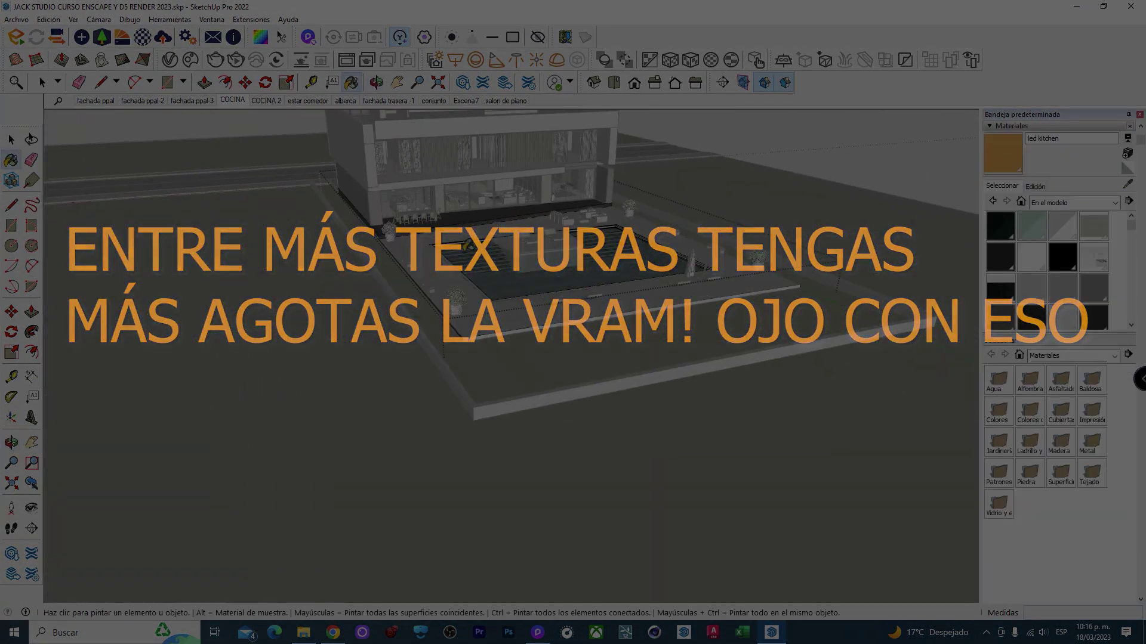
scroll(432, 300, up, 10)
middle_drag(432, 299, 371, 294)
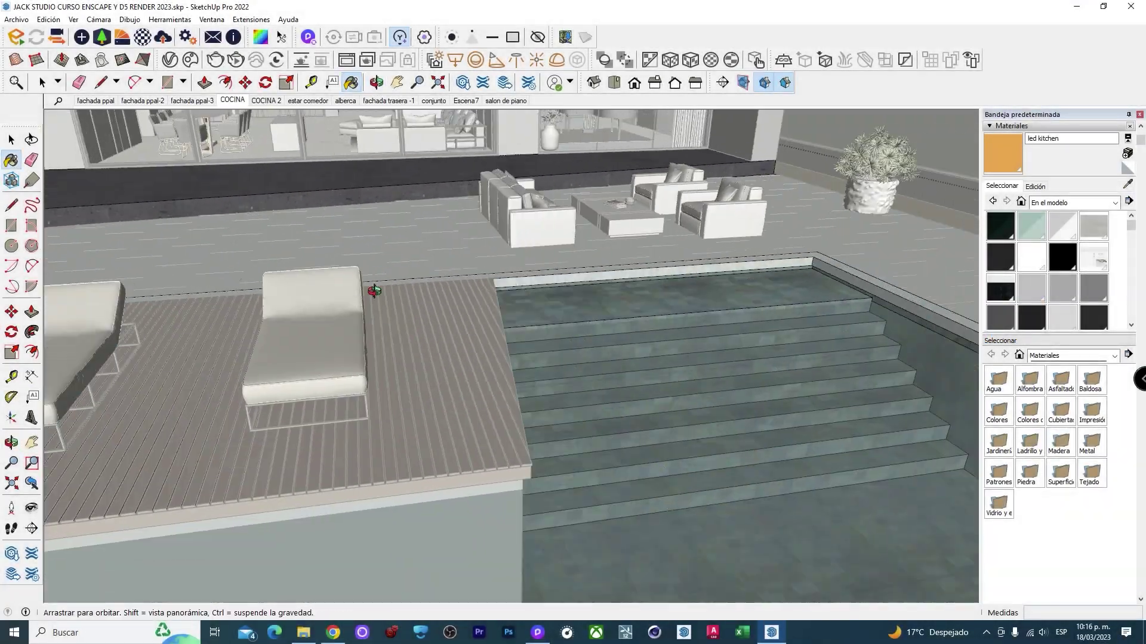
scroll(698, 271, up, 5)
scroll(698, 271, up, 2)
mouse_move(955, 304)
middle_down()
mouse_move(691, 225)
mouse_move(731, 195)
middle_up()
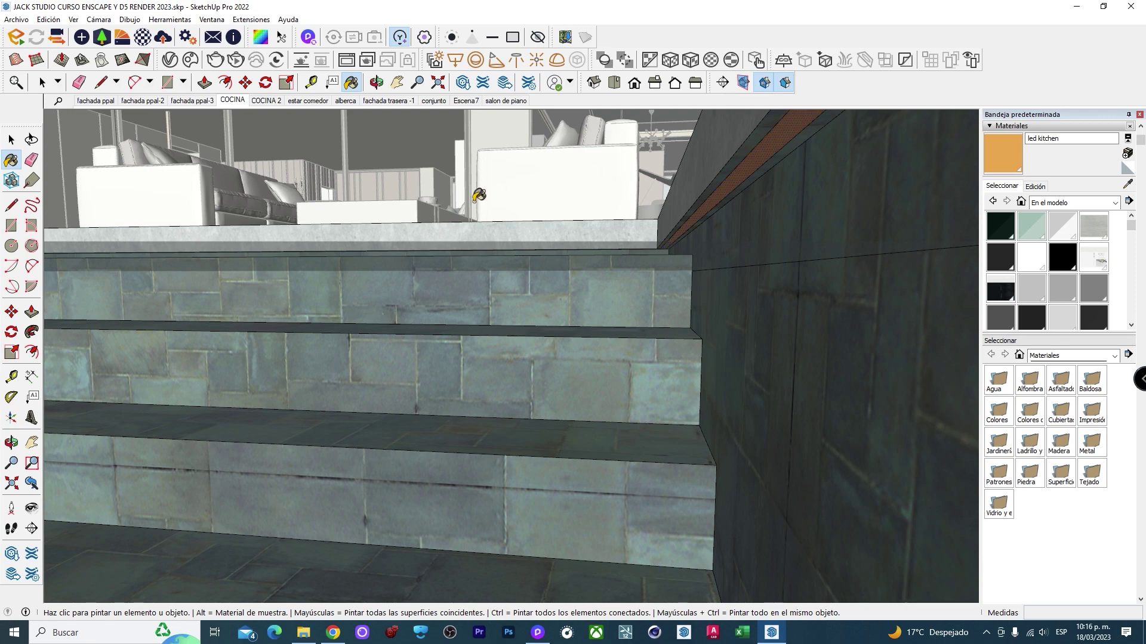
middle_drag(477, 195, 519, 317)
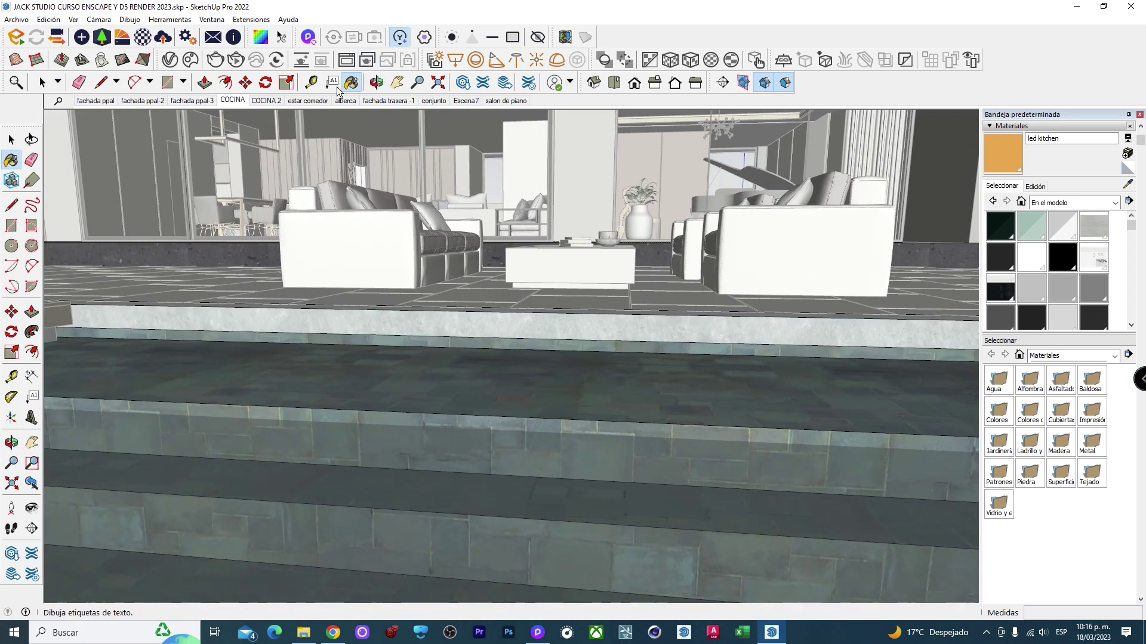
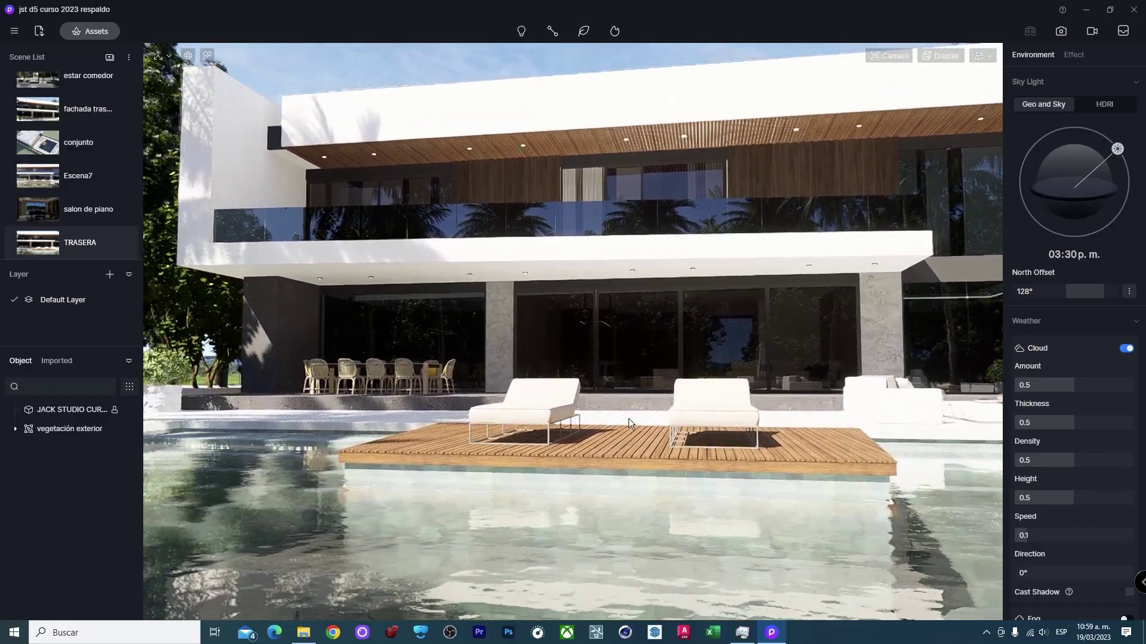
Orbit and zoom around the house to frame the facade, pool water and pool wall.
scroll(698, 450, up, 2)
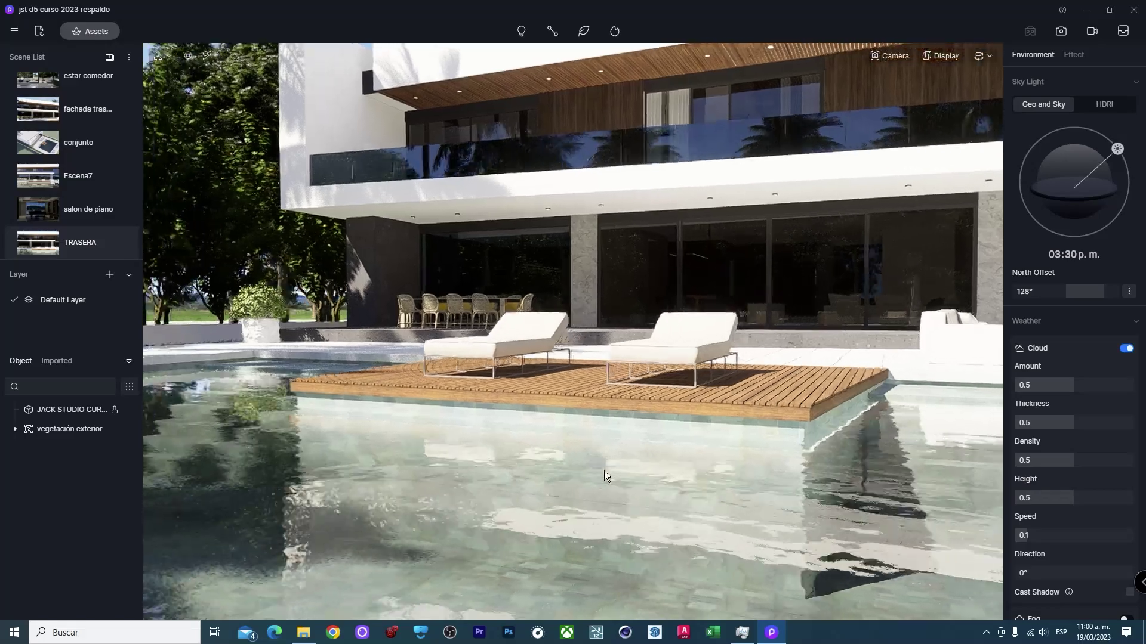
scroll(604, 471, up, 2)
scroll(554, 473, up, 2)
scroll(611, 474, up, 2)
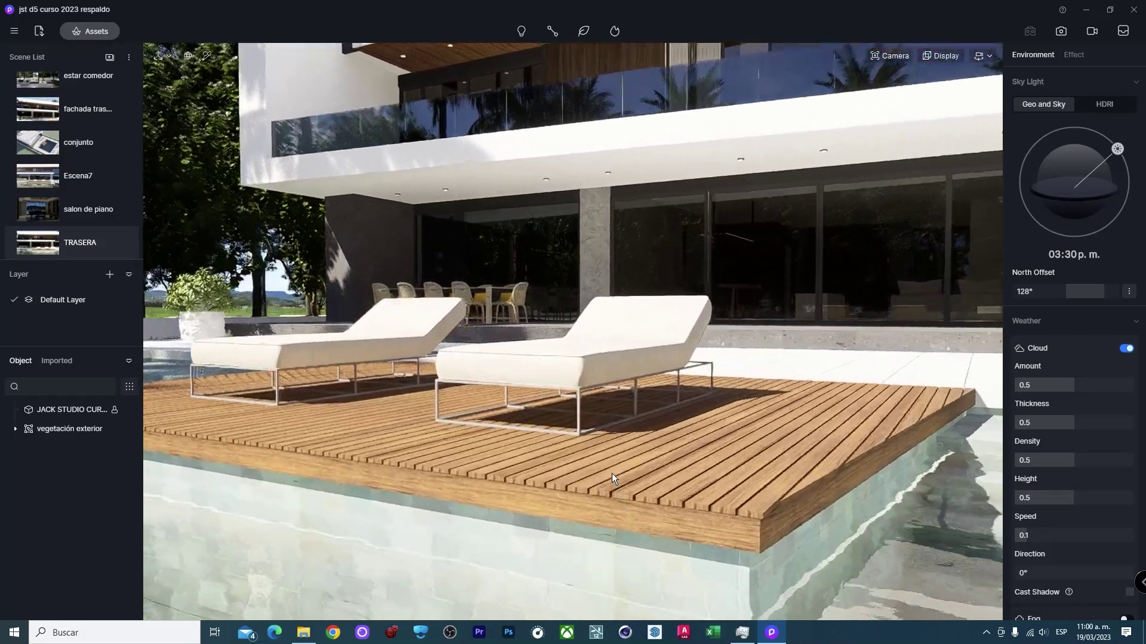
scroll(611, 473, up, 2)
scroll(611, 474, up, 2)
scroll(546, 425, down, 2)
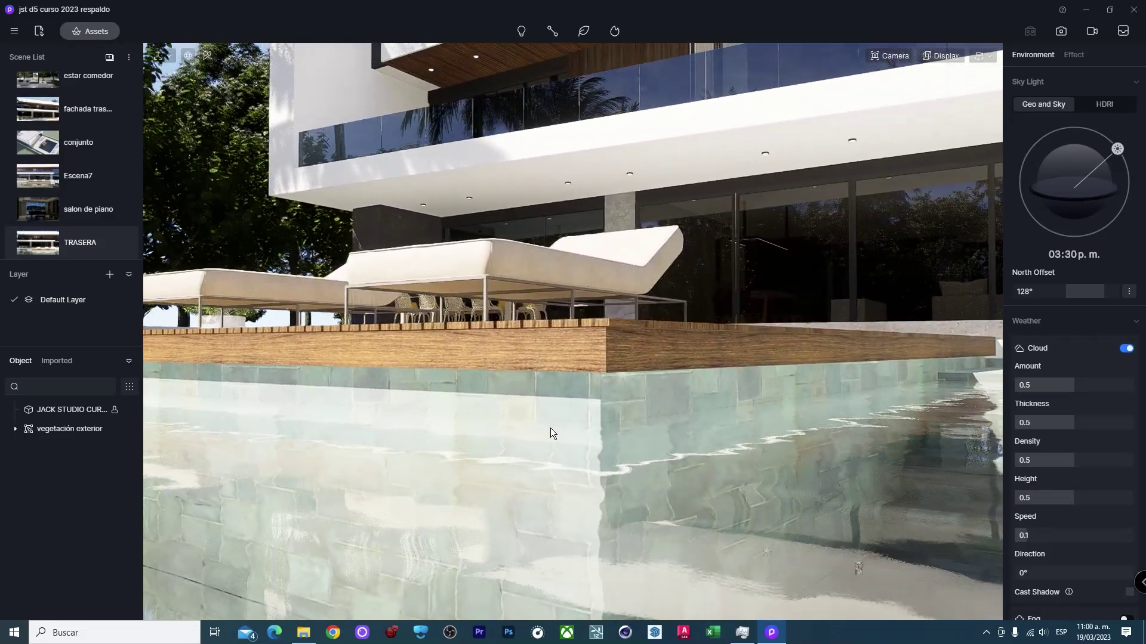
scroll(554, 427, down, 2)
scroll(609, 433, down, 2)
scroll(752, 427, down, 2)
scroll(805, 412, down, 2)
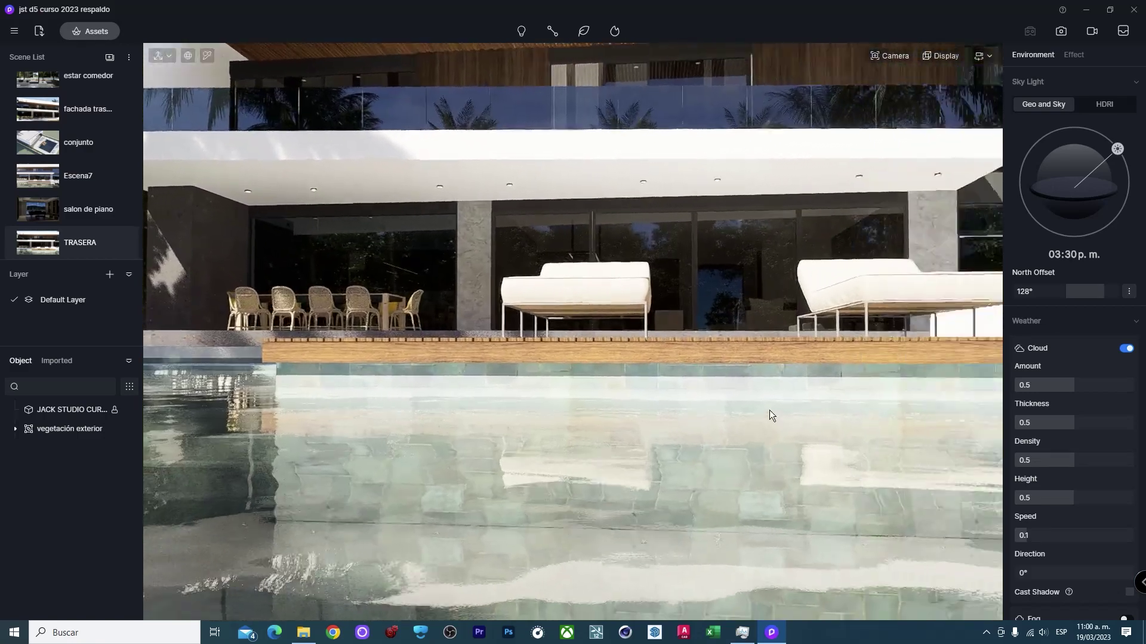
scroll(637, 386, up, 2)
scroll(485, 376, down, 2)
scroll(436, 398, up, 2)
scroll(400, 408, up, 2)
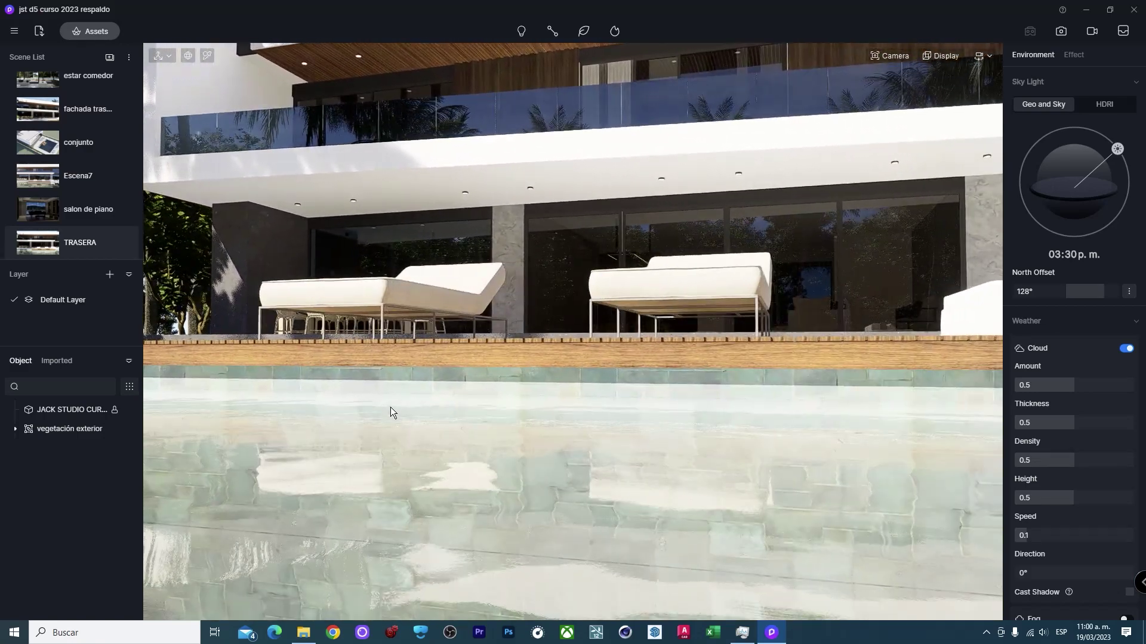
scroll(375, 411, up, 1)
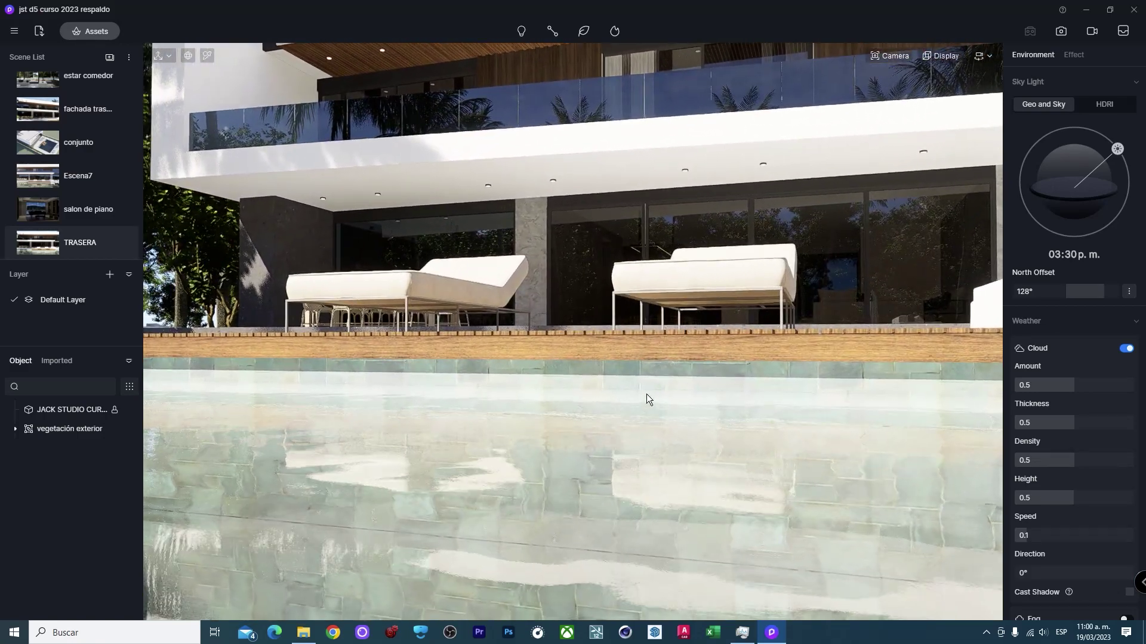
mouse_move(646, 394)
right_down()
mouse_move(353, 405)
mouse_move(699, 417)
mouse_move(439, 391)
mouse_move(704, 370)
mouse_move(436, 395)
mouse_move(545, 416)
right_up()
scroll(512, 406, up, 2)
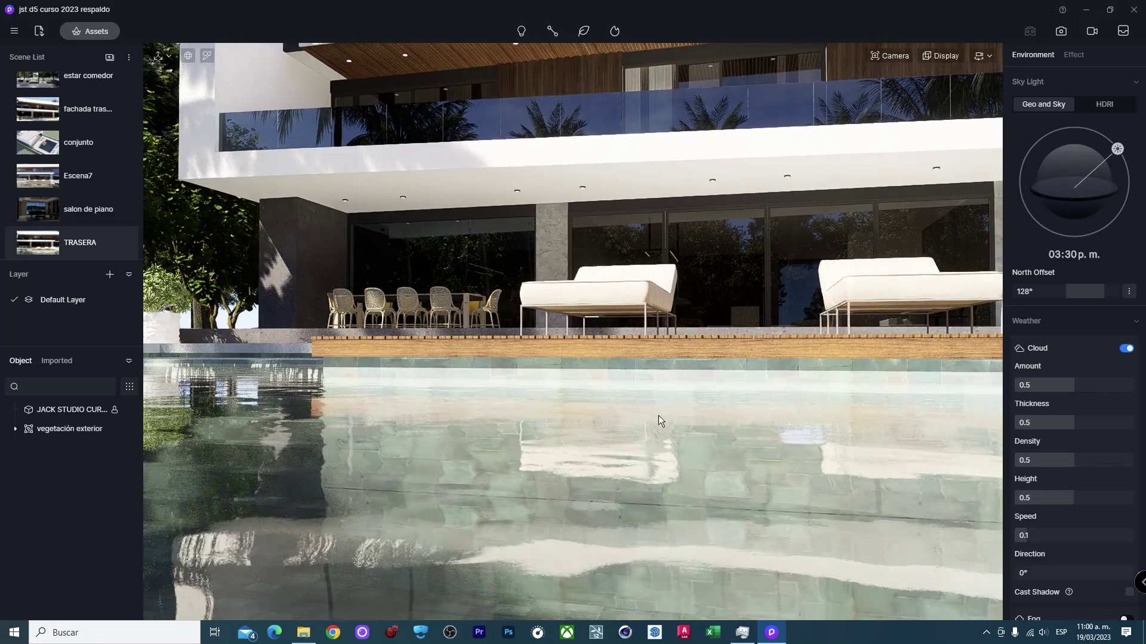
mouse_move(658, 416)
right_down()
mouse_move(676, 423)
mouse_move(590, 382)
mouse_move(479, 386)
right_up()
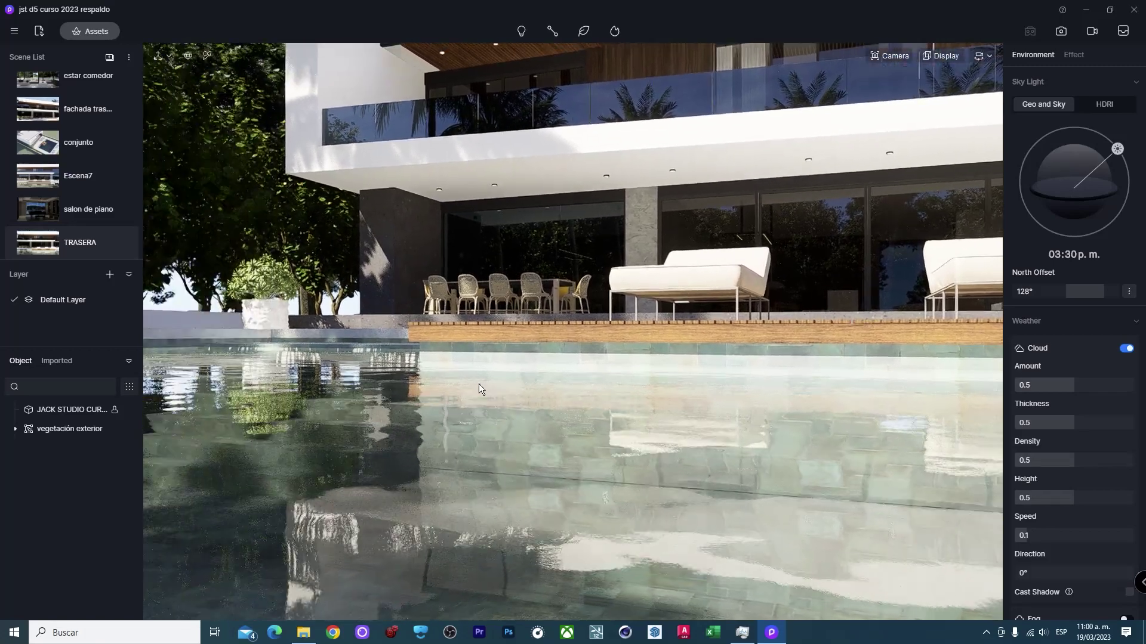
scroll(479, 384, up, 3)
scroll(505, 398, up, 2)
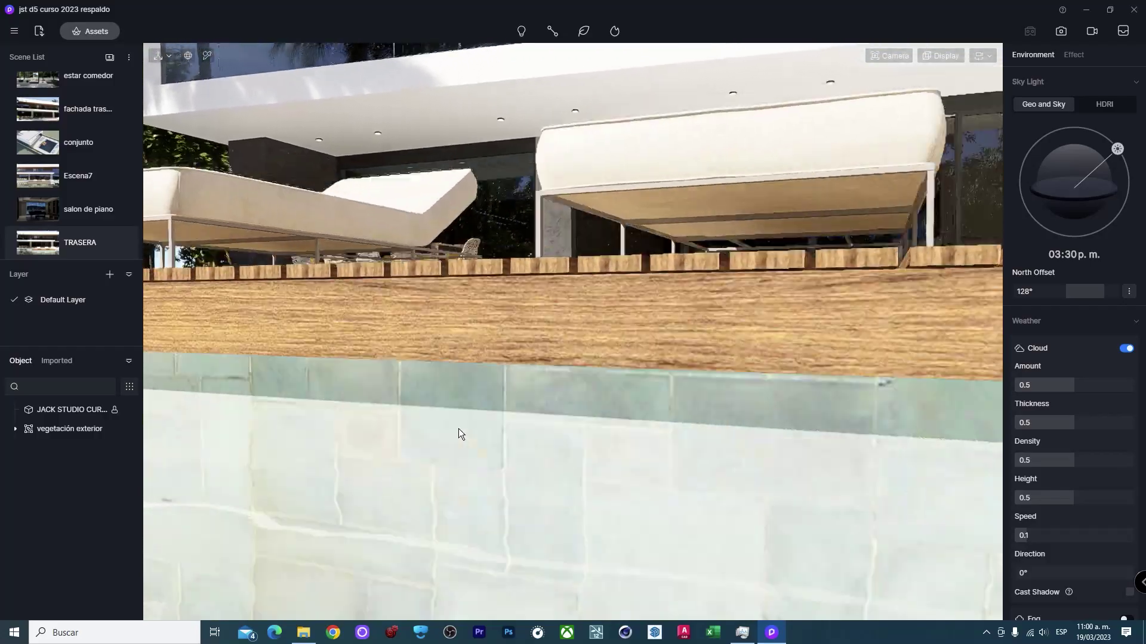
scroll(453, 431, down, 3)
mouse_move(449, 431)
right_down()
mouse_move(378, 430)
mouse_move(469, 446)
mouse_move(318, 441)
mouse_move(439, 425)
mouse_move(478, 389)
right_up()
scroll(412, 389, down, 2)
scroll(545, 389, up, 4)
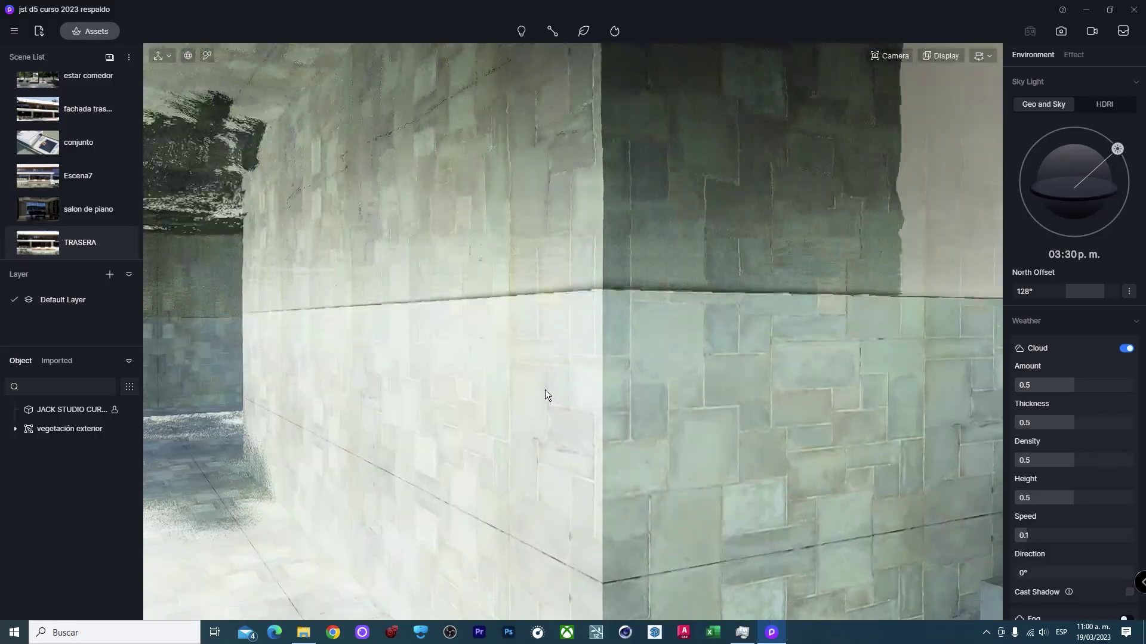
scroll(561, 382, down, 4)
right_drag(568, 377, 660, 418)
scroll(621, 414, up, 4)
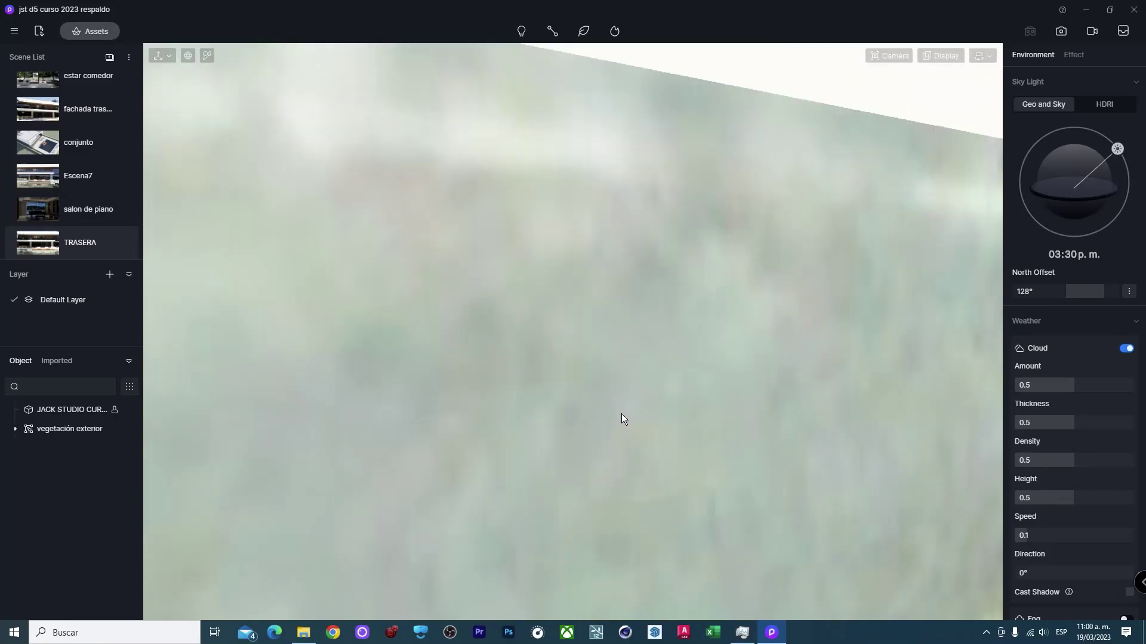
scroll(619, 413, down, 3)
Select the lightt light strip and raise its emissive intensity from 17.3 to 34.6.
click(469, 190)
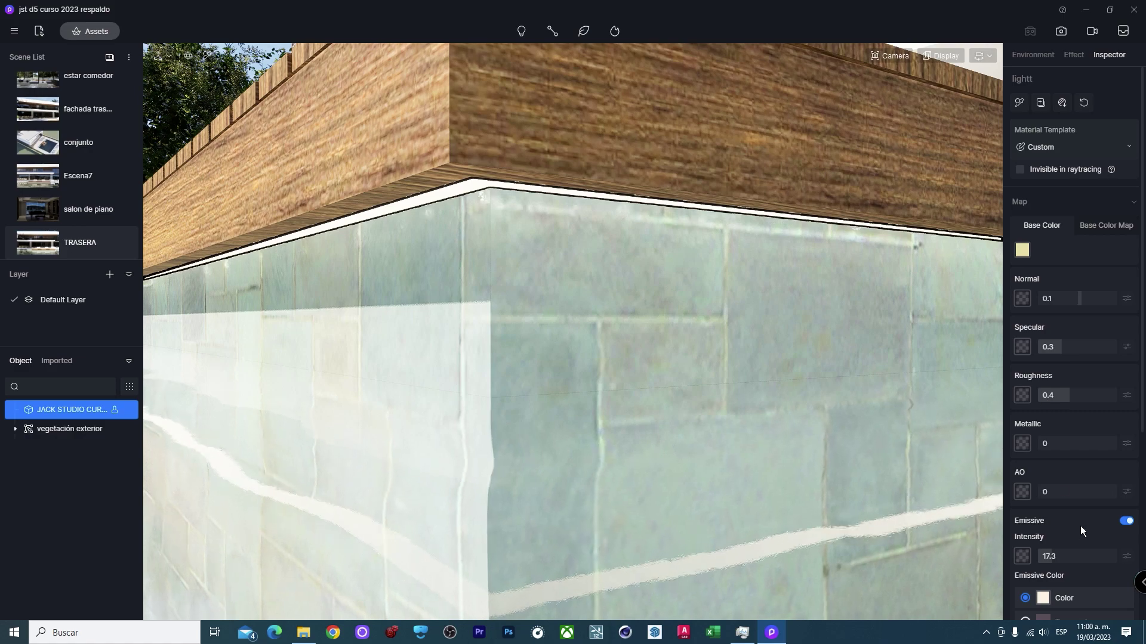
scroll(1080, 525, down, 3)
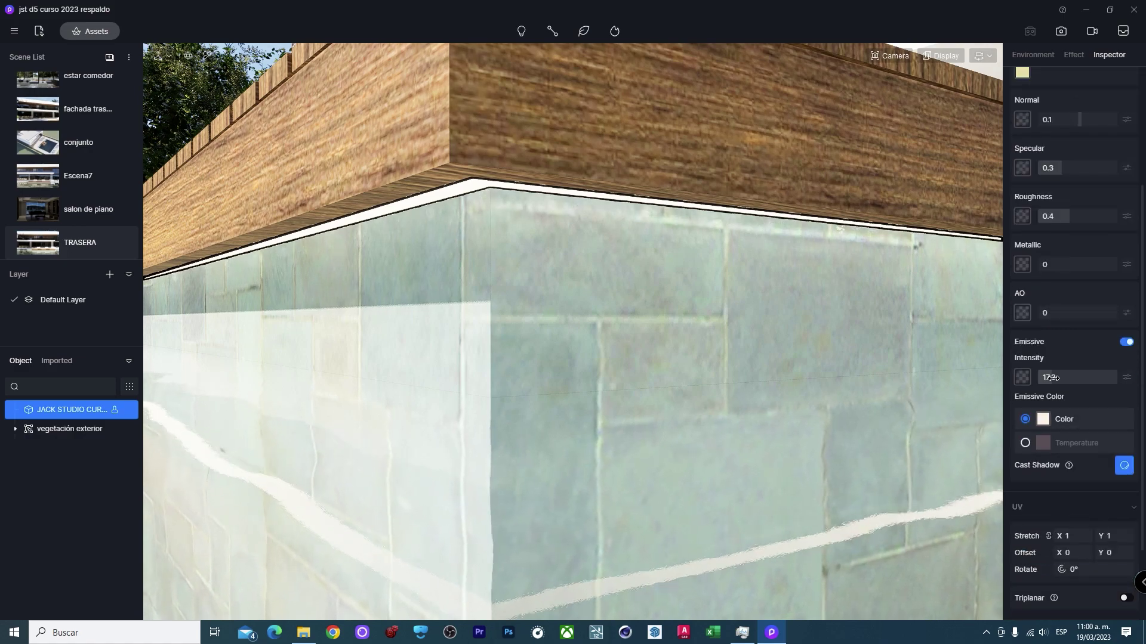
scroll(762, 470, down, 5)
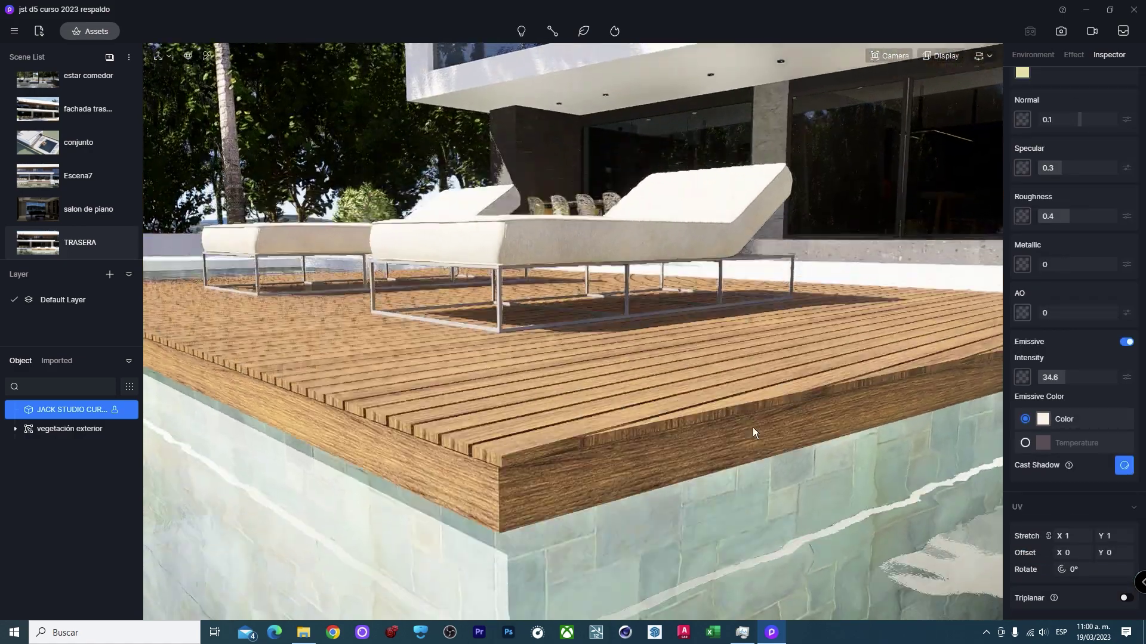
scroll(753, 427, down, 3)
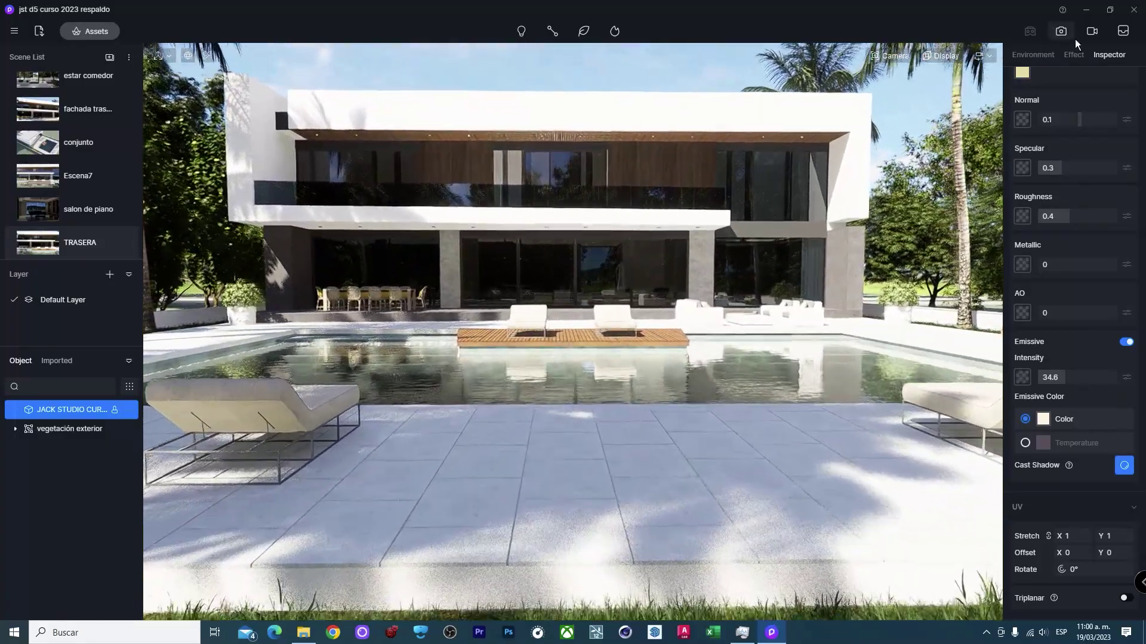
click(1033, 55)
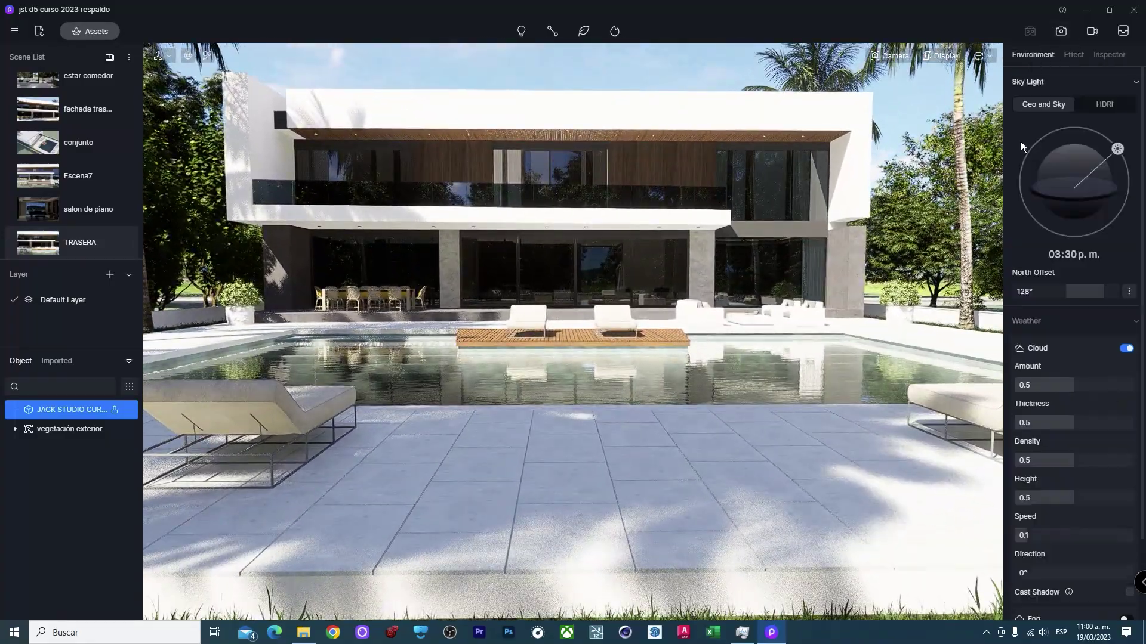
Lower the sun to 06:46 p.m. for dusk while looking around the pool and house.
drag(1119, 152, 1128, 185)
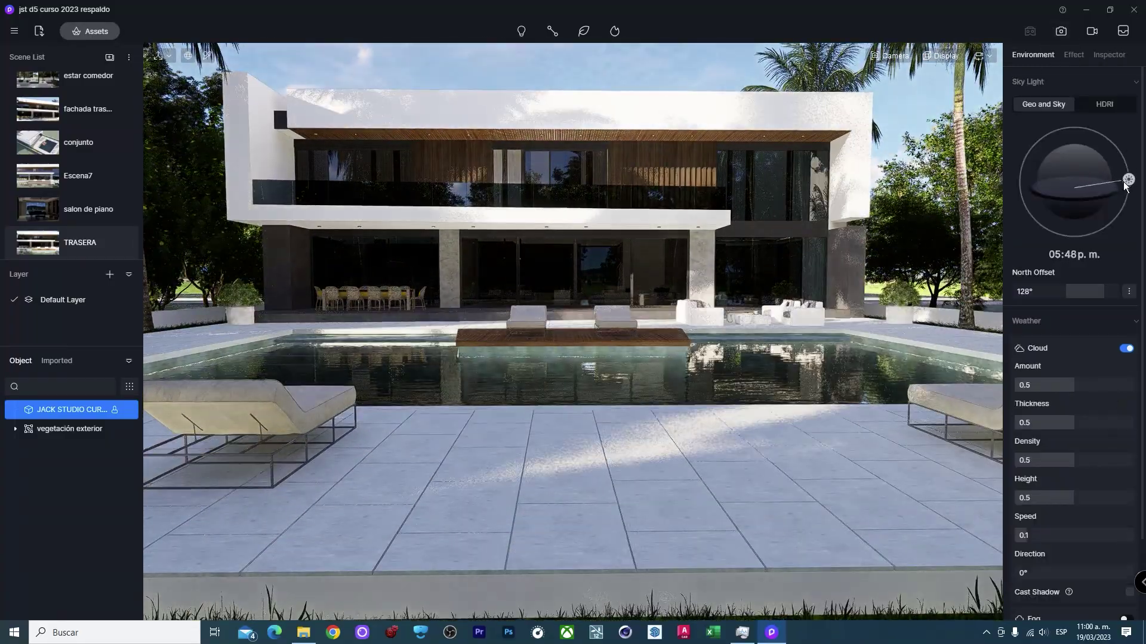
mouse_move(728, 359)
right_down()
mouse_move(582, 381)
mouse_move(400, 374)
mouse_move(592, 387)
mouse_move(603, 382)
mouse_move(294, 356)
right_up()
mouse_move(505, 368)
right_down()
mouse_move(662, 372)
mouse_move(704, 266)
right_up()
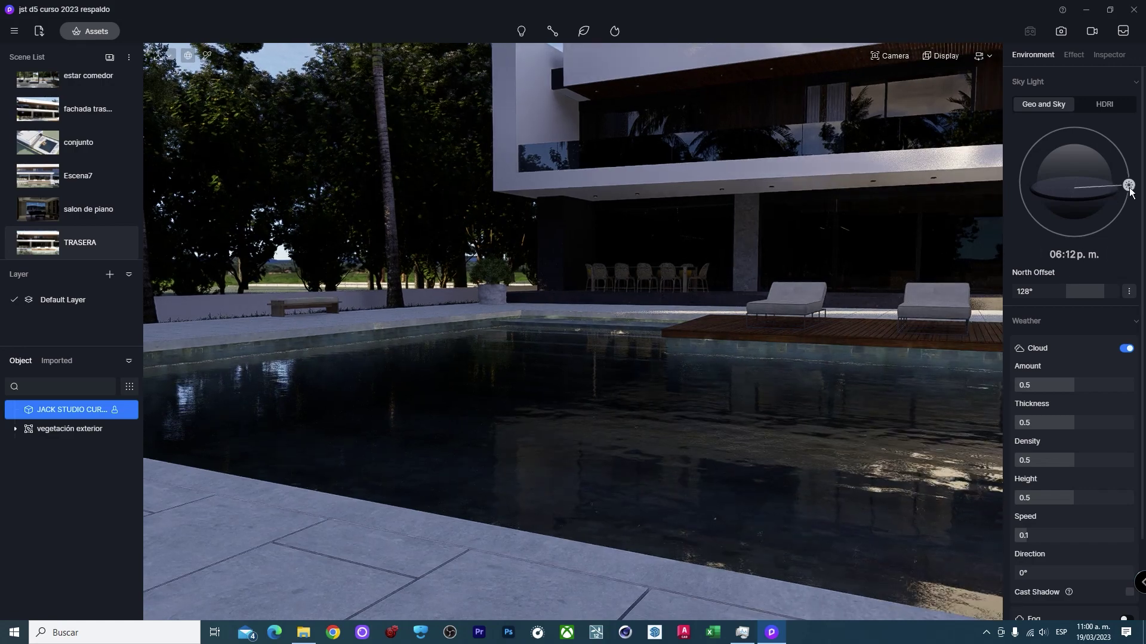
drag(1130, 189, 1131, 198)
mouse_move(692, 380)
right_down()
mouse_move(163, 393)
mouse_move(503, 410)
mouse_move(203, 521)
mouse_move(484, 367)
right_up()
mouse_move(530, 333)
right_down()
mouse_move(816, 245)
mouse_move(619, 289)
mouse_move(697, 239)
mouse_move(633, 278)
right_up()
scroll(697, 238, down, 5)
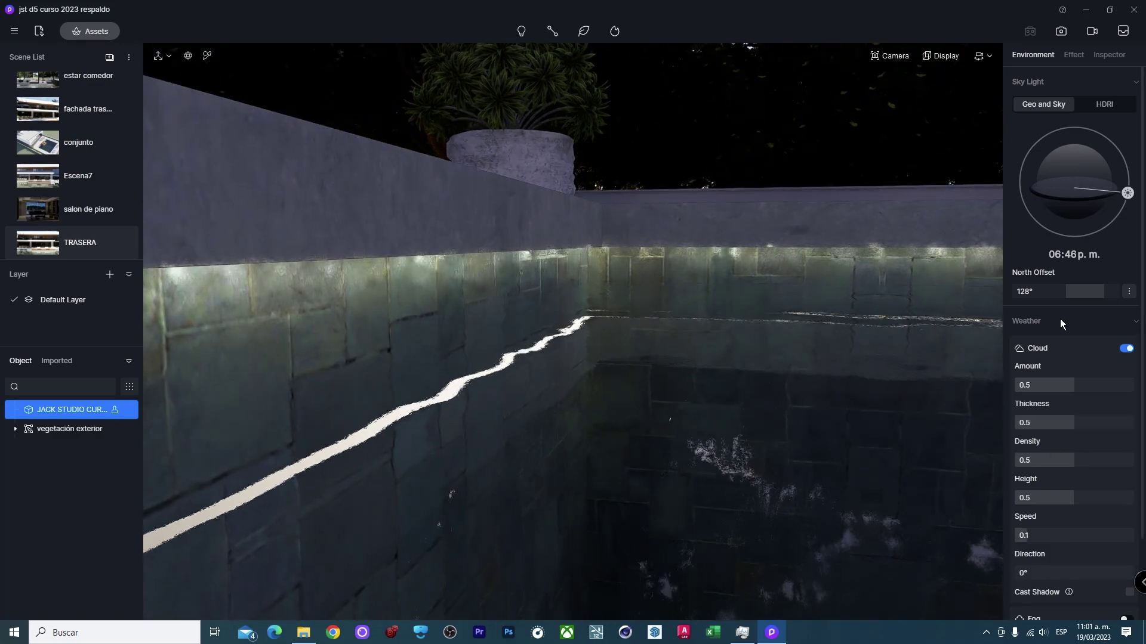
scroll(538, 290, up, 5)
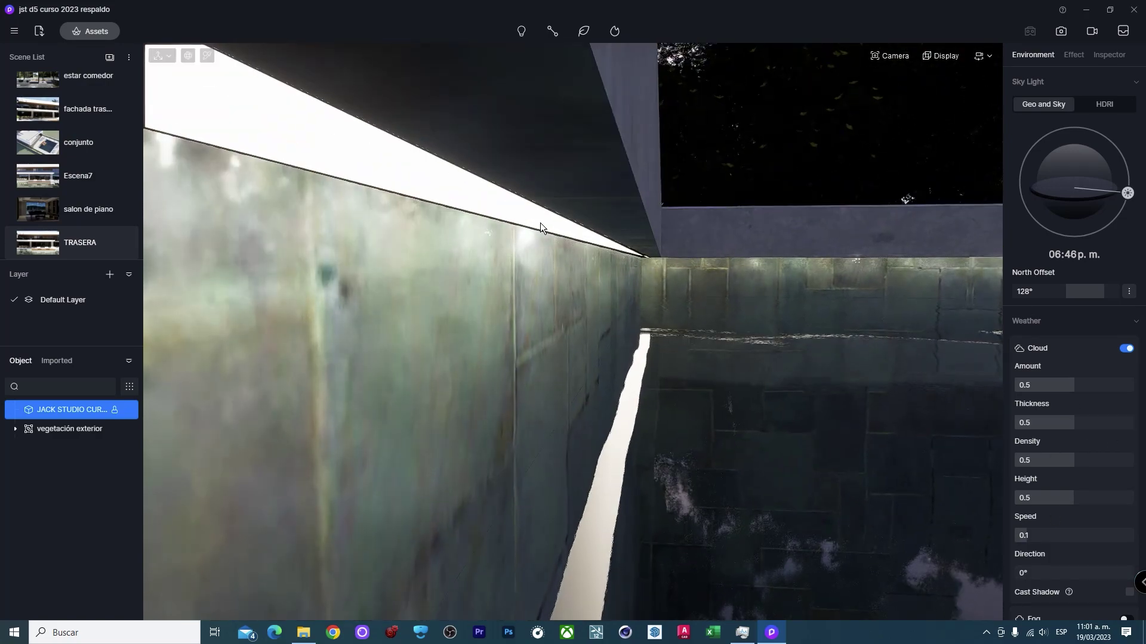
scroll(1075, 491, down, 3)
Raise the ledge strip's emissive intensity to 75.9 and tint its glow warm pale yellow.
scroll(1075, 417, up, 3)
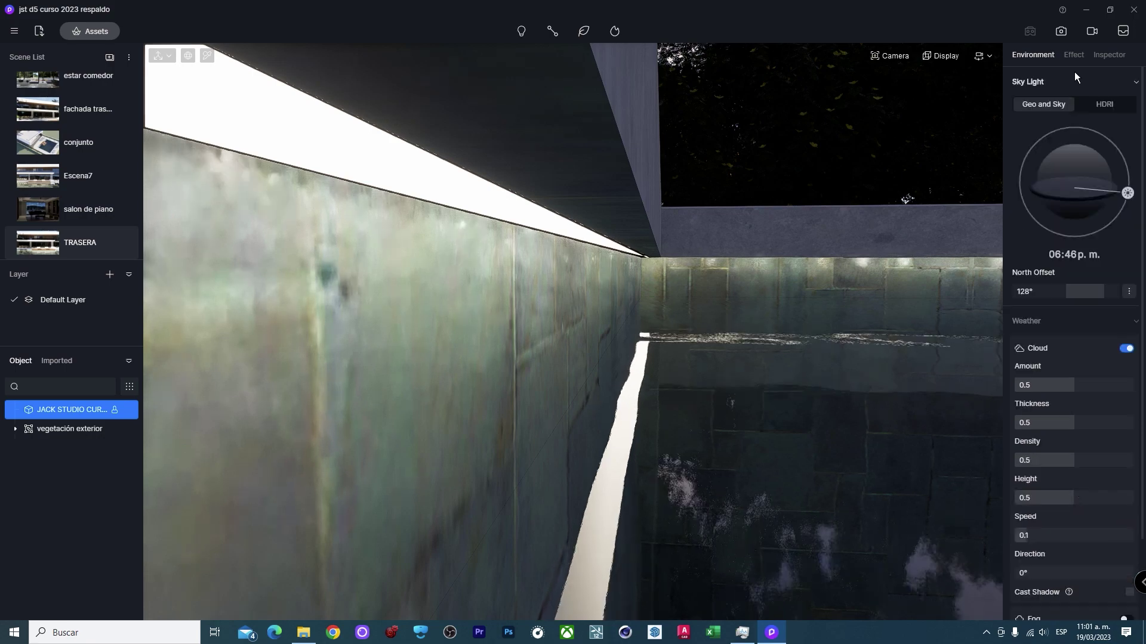
click(1072, 55)
click(682, 292)
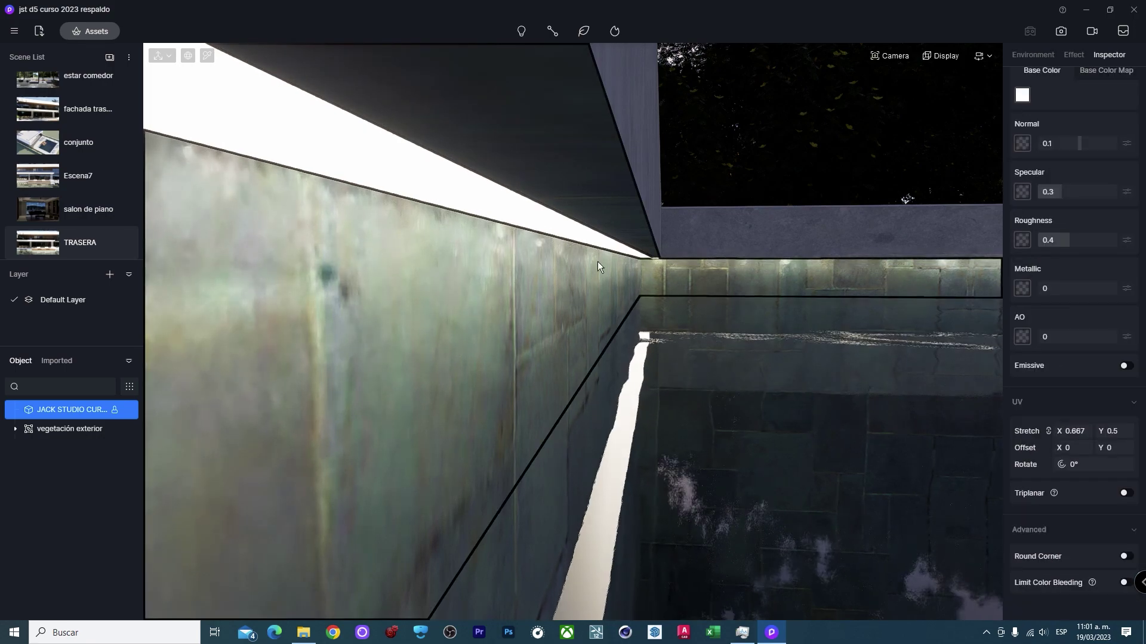
click(519, 212)
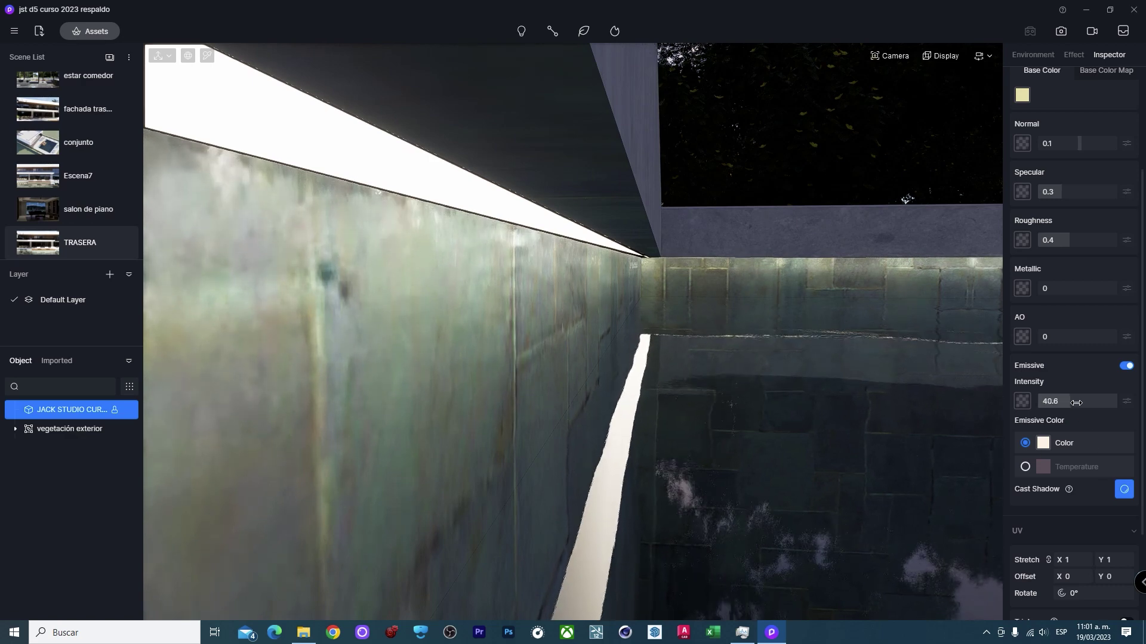
drag(1076, 403, 1098, 402)
click(1043, 442)
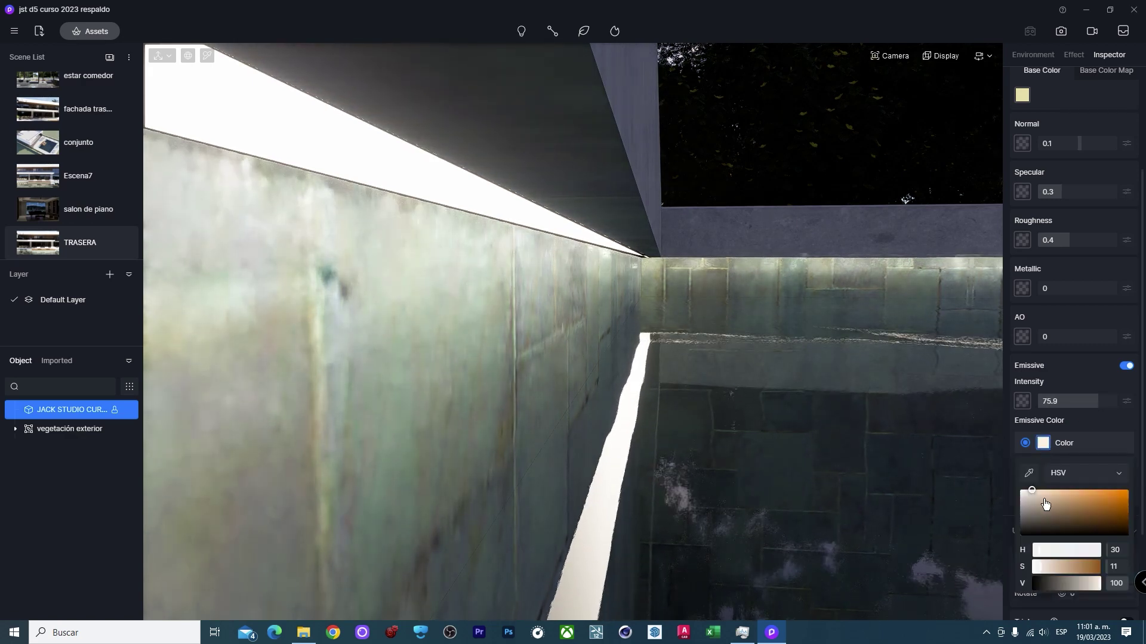
drag(1039, 553, 1047, 550)
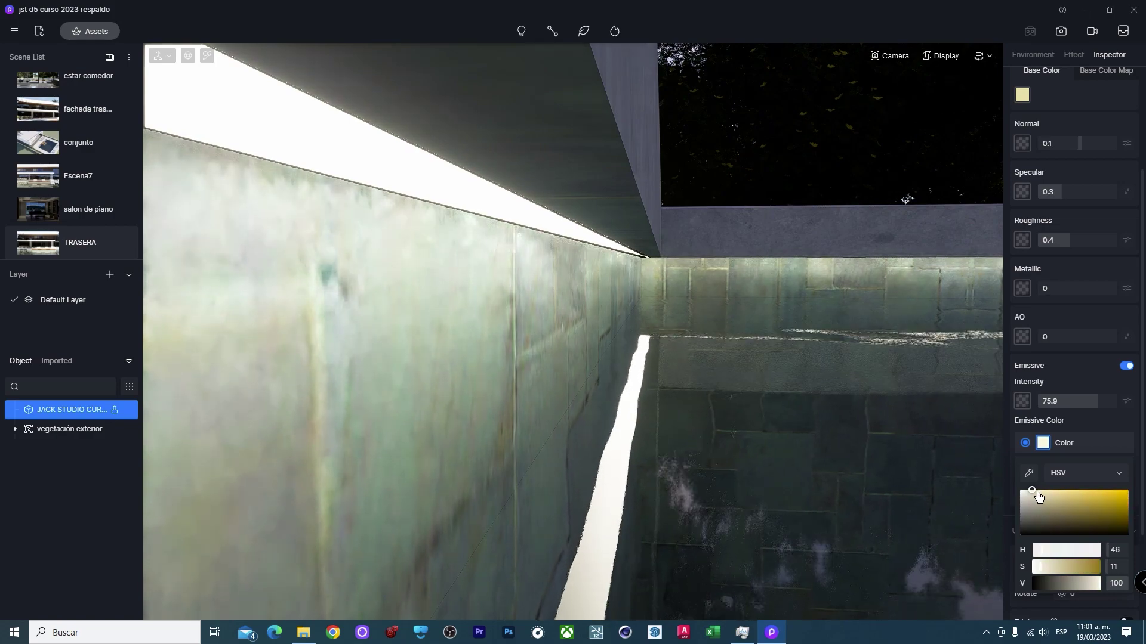
mouse_move(728, 358)
right_down()
mouse_move(797, 260)
mouse_move(693, 319)
mouse_move(540, 295)
mouse_move(417, 234)
mouse_move(645, 267)
right_up()
click(646, 268)
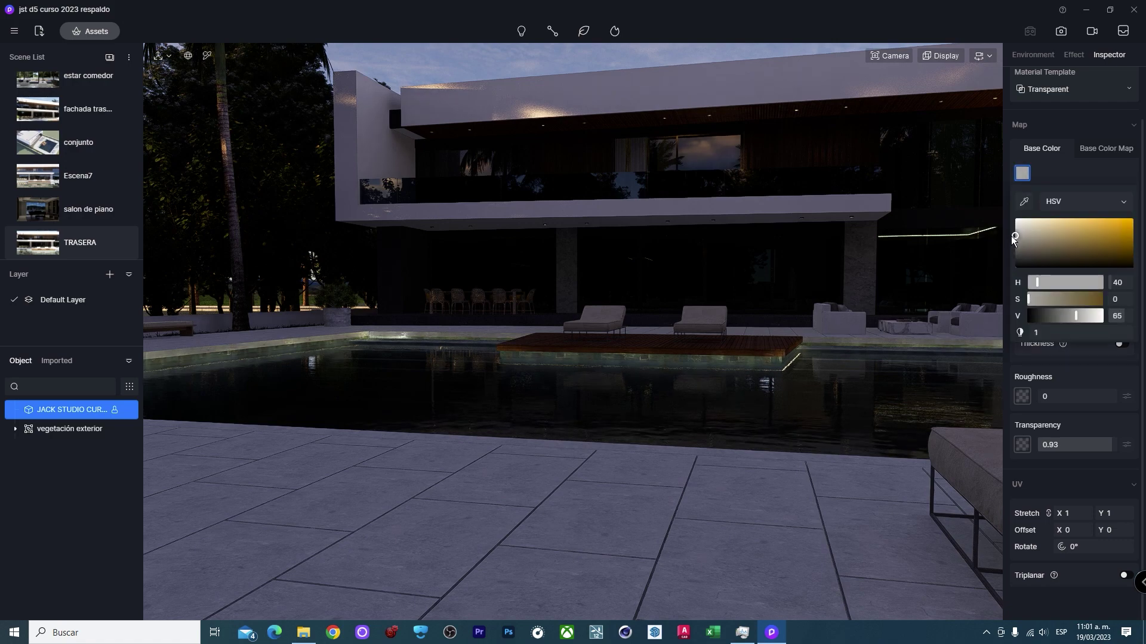
Brighten the window glass colour to value 90 and look around the dark interior.
mouse_move(1012, 236)
mouse_down()
mouse_move(997, 215)
mouse_move(999, 225)
mouse_up()
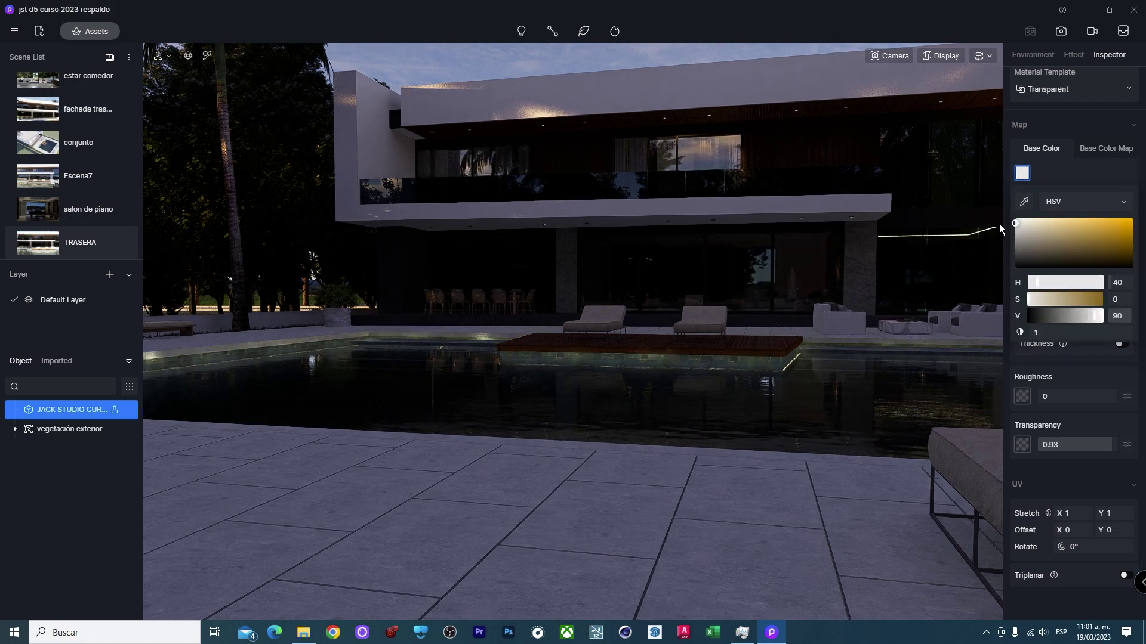
right_drag(634, 253, 651, 290)
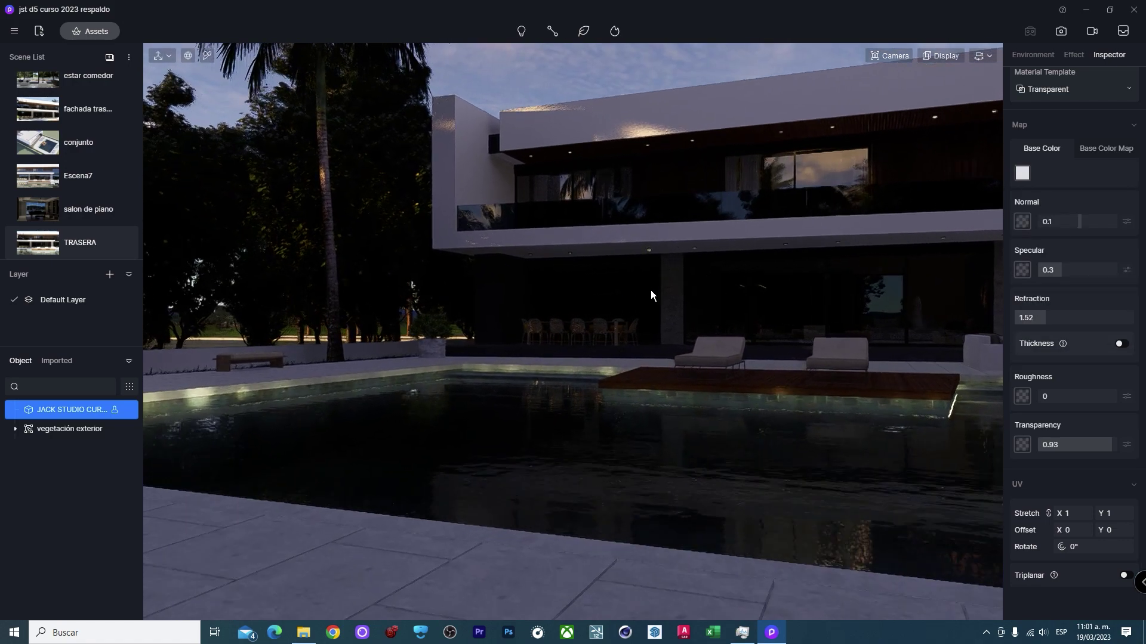
scroll(651, 290, up, 5)
scroll(712, 274, up, 5)
scroll(724, 267, up, 3)
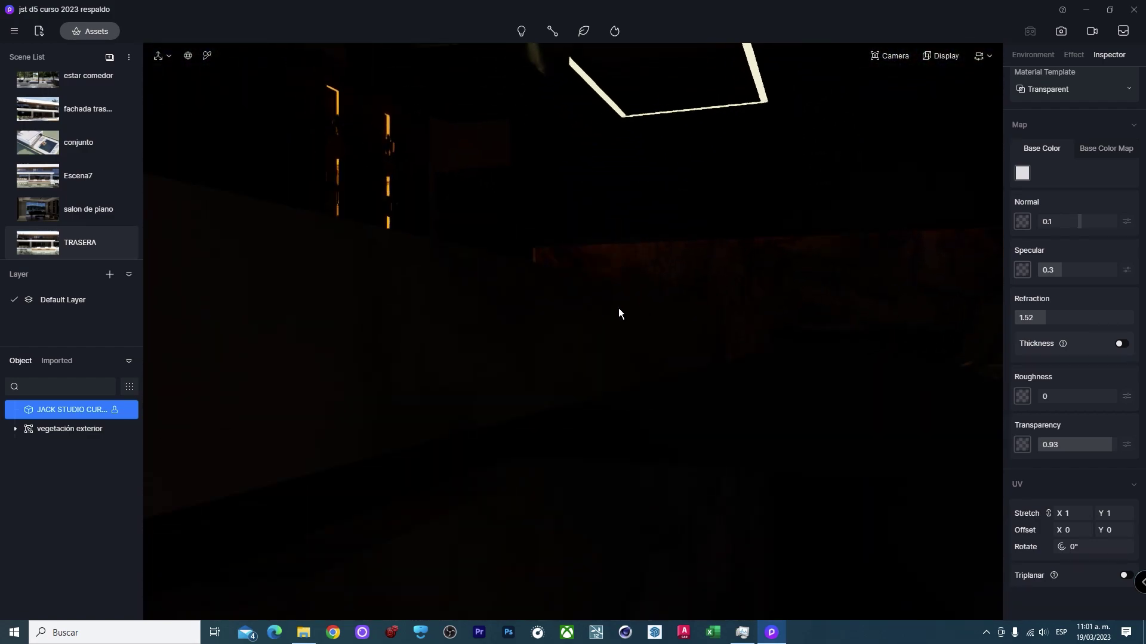
mouse_move(618, 308)
right_down()
mouse_move(34, 344)
mouse_move(325, 373)
mouse_move(3, 346)
right_up()
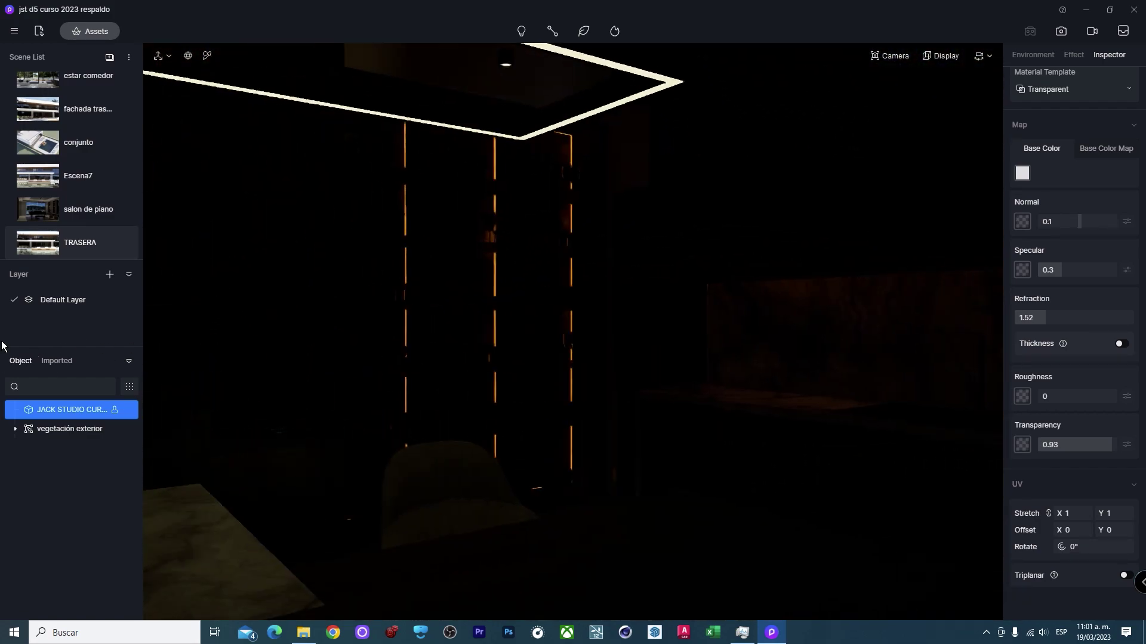
right_drag(607, 396, 533, 336)
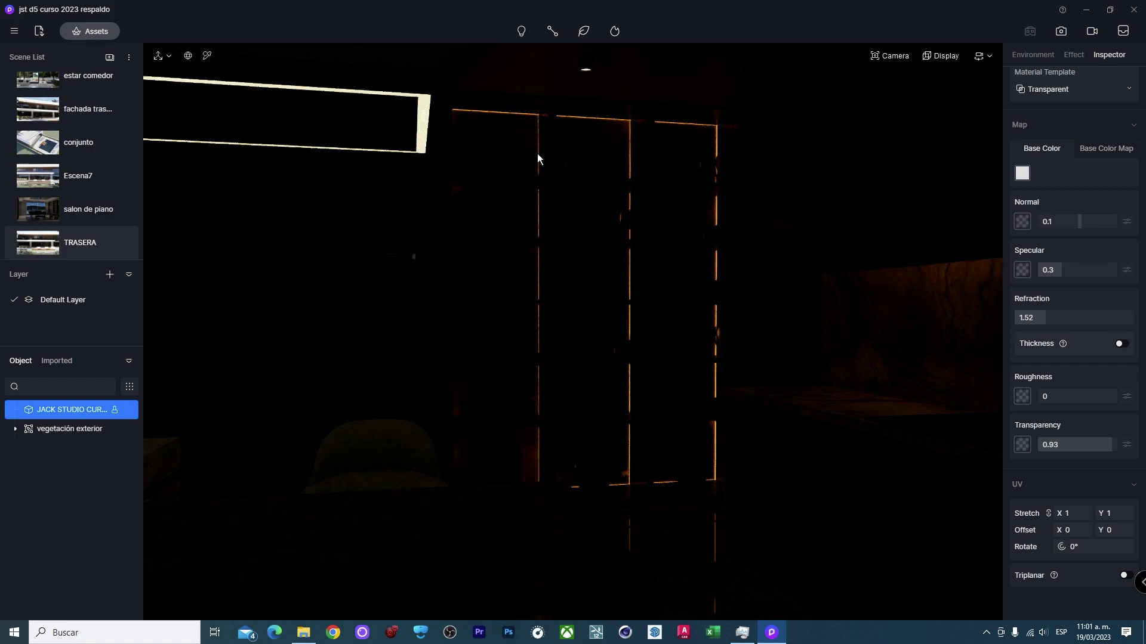
mouse_move(537, 156)
right_down()
mouse_move(259, 342)
mouse_move(517, 389)
mouse_move(245, 355)
mouse_move(24, 386)
mouse_move(361, 274)
right_up()
Switch to the TRASERA scene and set the sun to 06:31 p.m. for dusk.
click(78, 243)
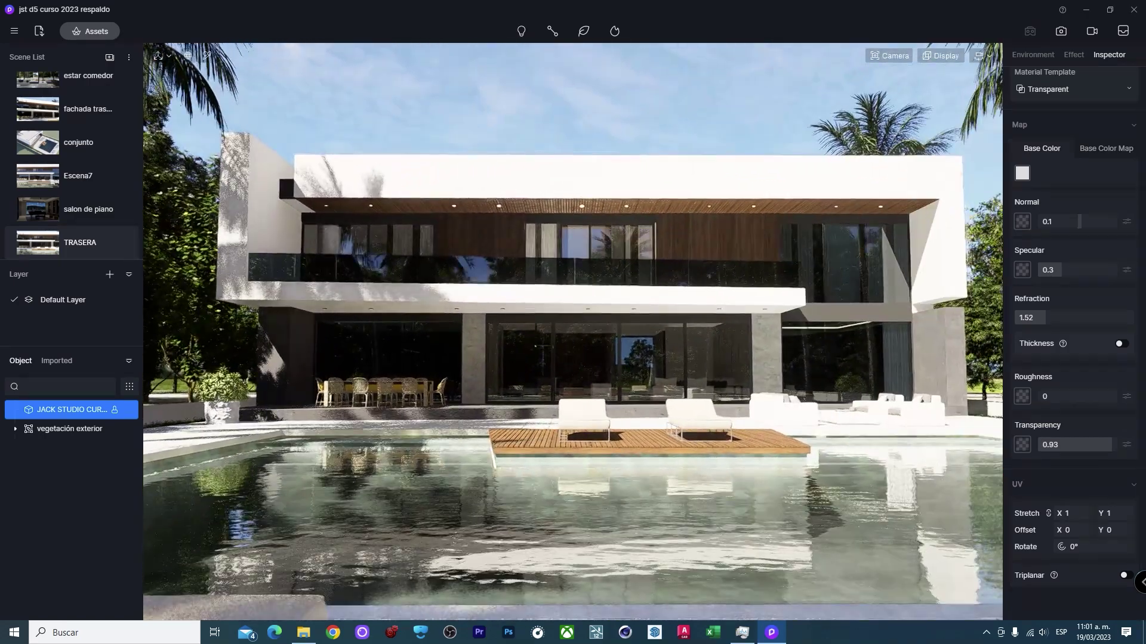
click(1033, 54)
drag(1115, 155, 1123, 189)
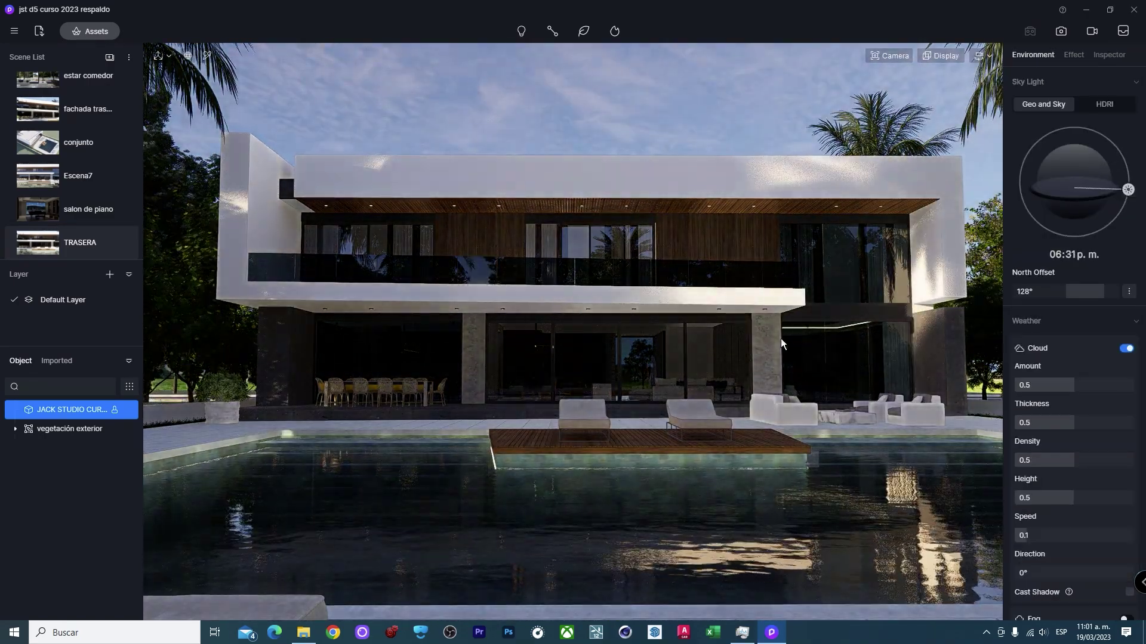
scroll(693, 363, up, 5)
Orbit the view so the trees come in on the left of the house.
mouse_move(783, 353)
right_down()
mouse_move(484, 396)
mouse_move(305, 392)
right_up()
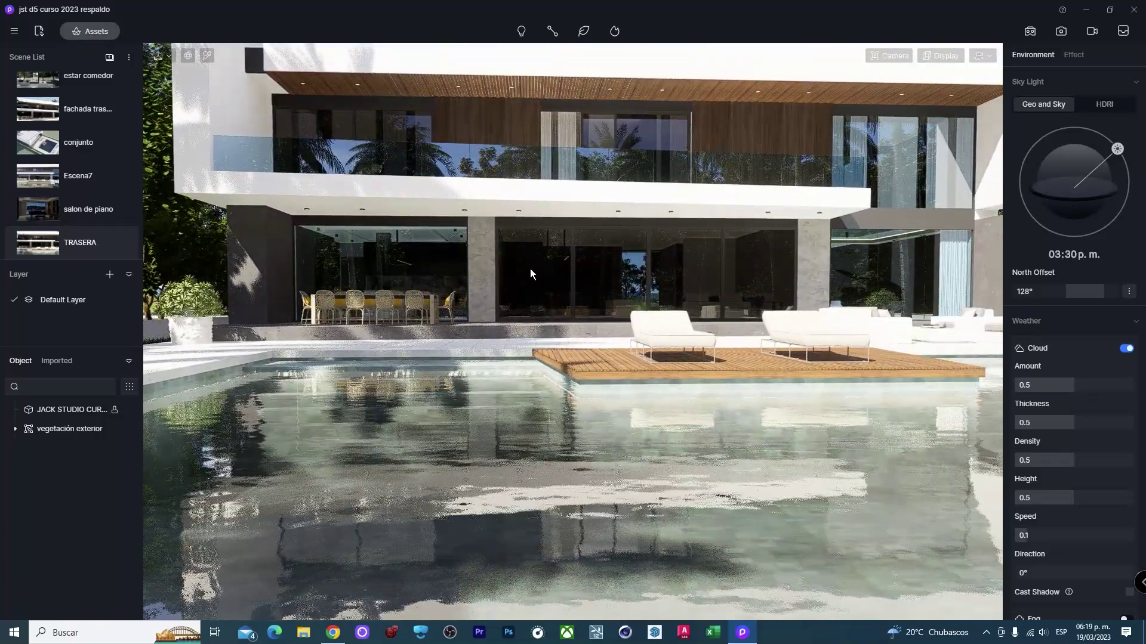
Inspect the CRISTAL 1 and GLASSWIND glass materials and frame the facade frontally.
click(530, 270)
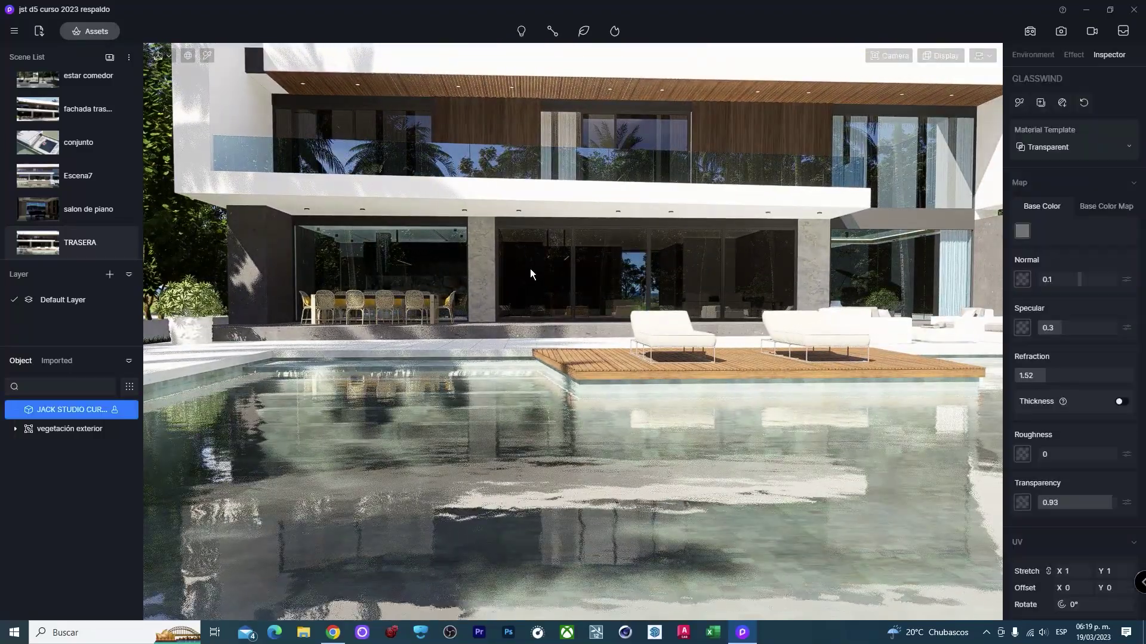
click(452, 256)
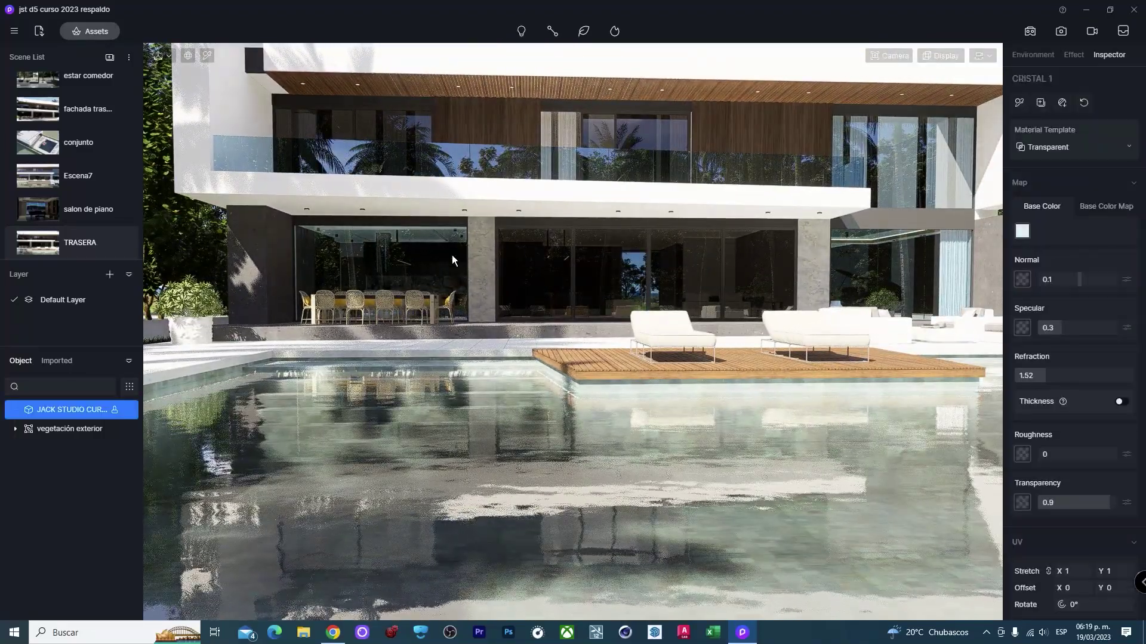
click(532, 264)
right_drag(468, 277, 420, 268)
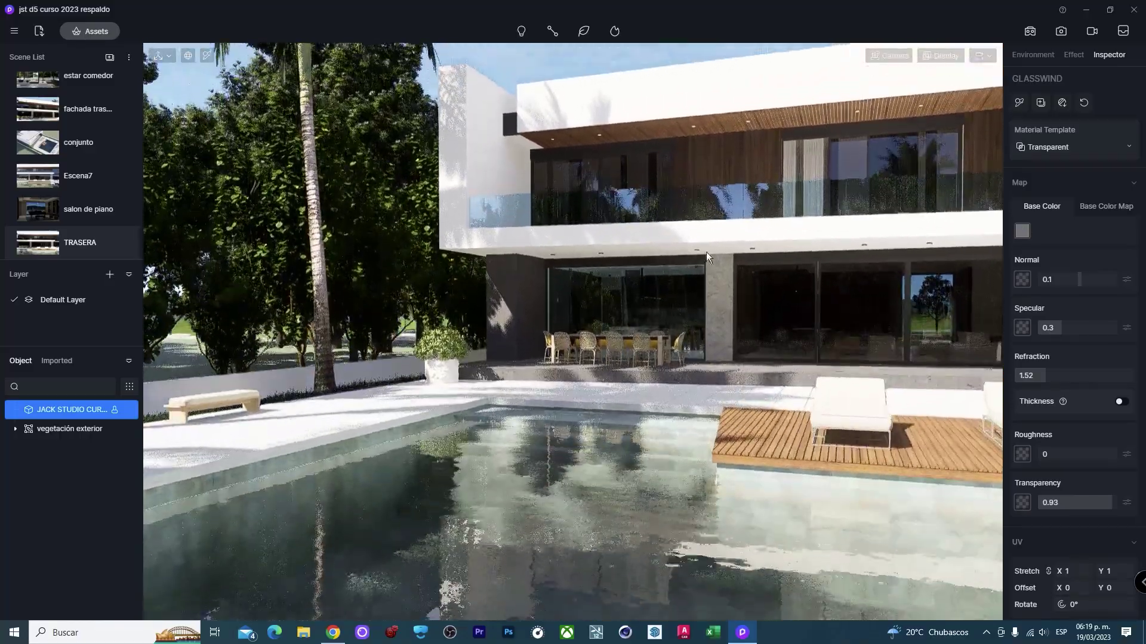
mouse_move(707, 252)
right_down()
mouse_move(764, 216)
mouse_move(382, 233)
right_up()
click(371, 236)
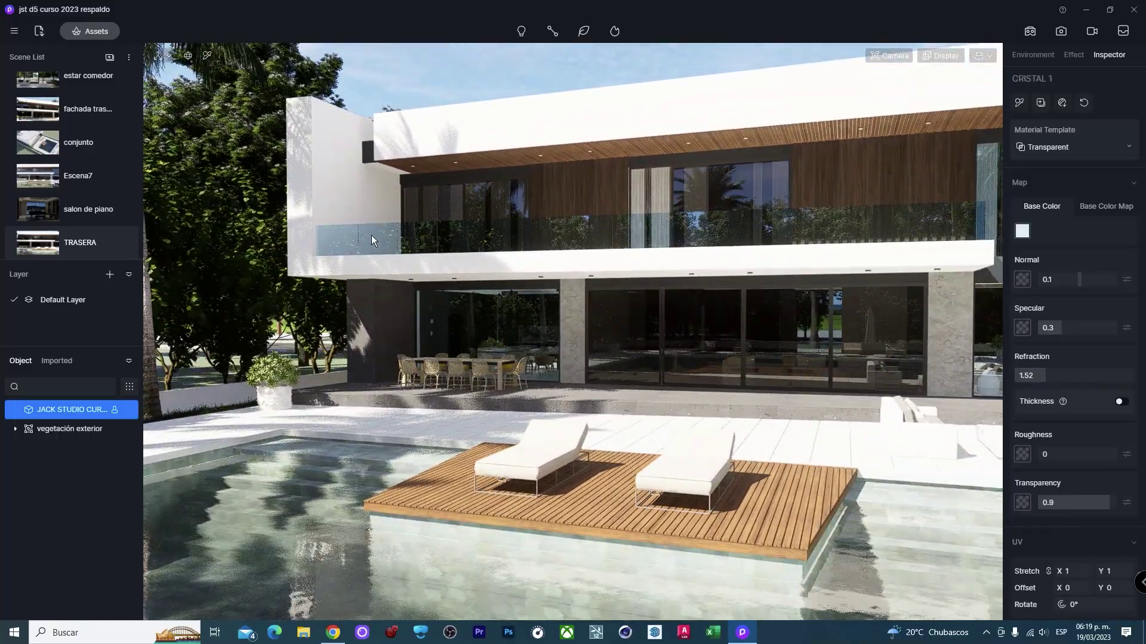
Give the GLASSWIND door glass a pale blue base colour (H 191, S 14, V 93).
click(1021, 231)
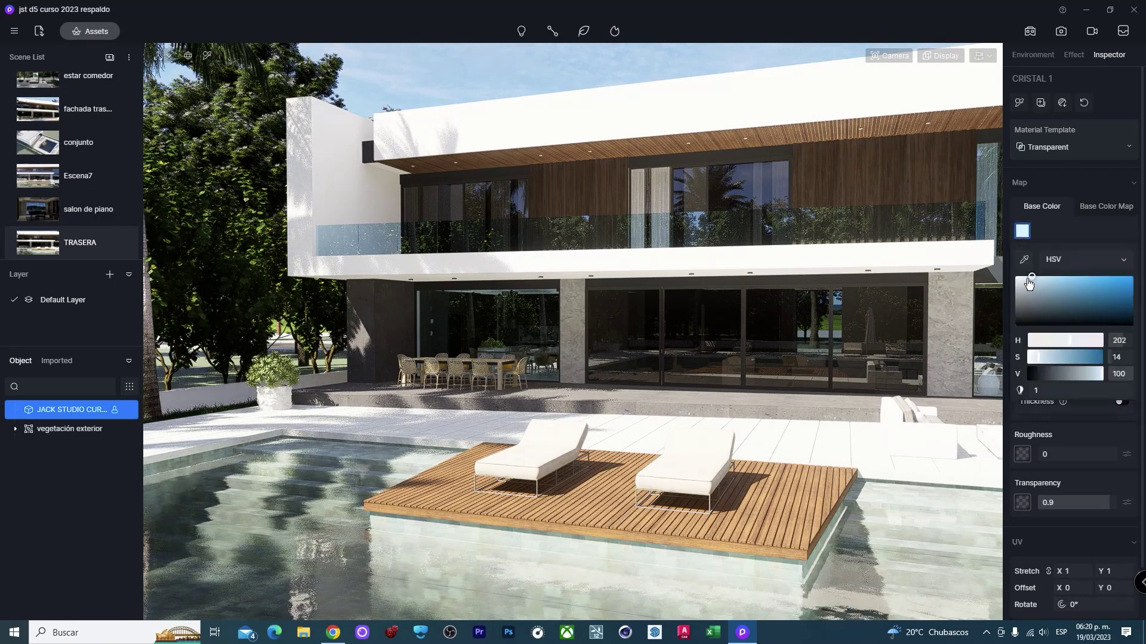
click(700, 327)
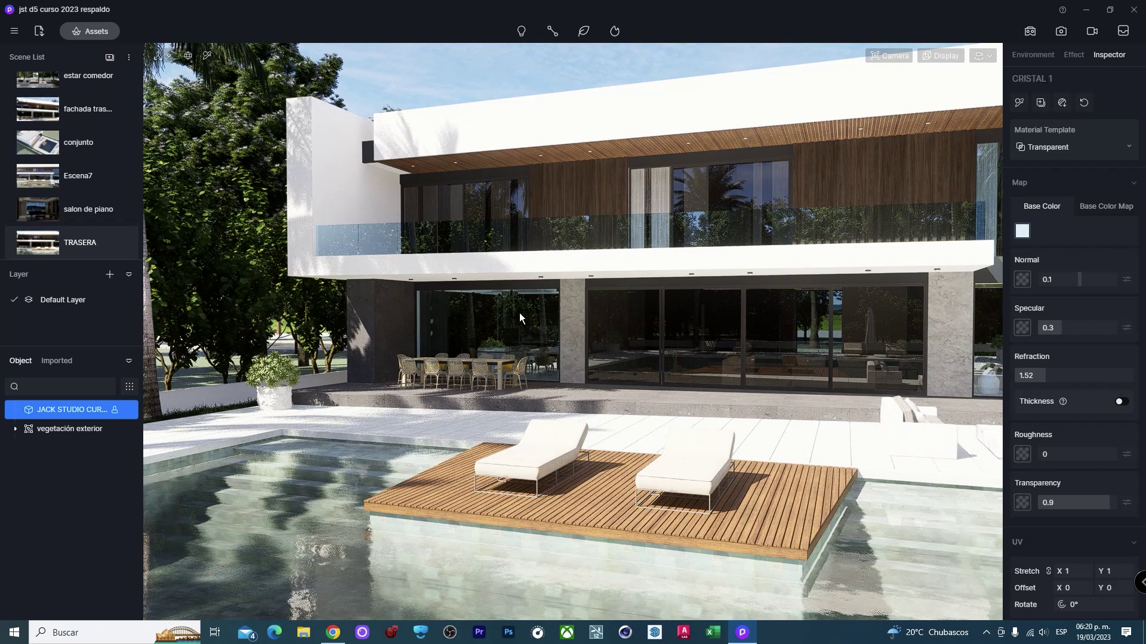
drag(1019, 299, 1017, 278)
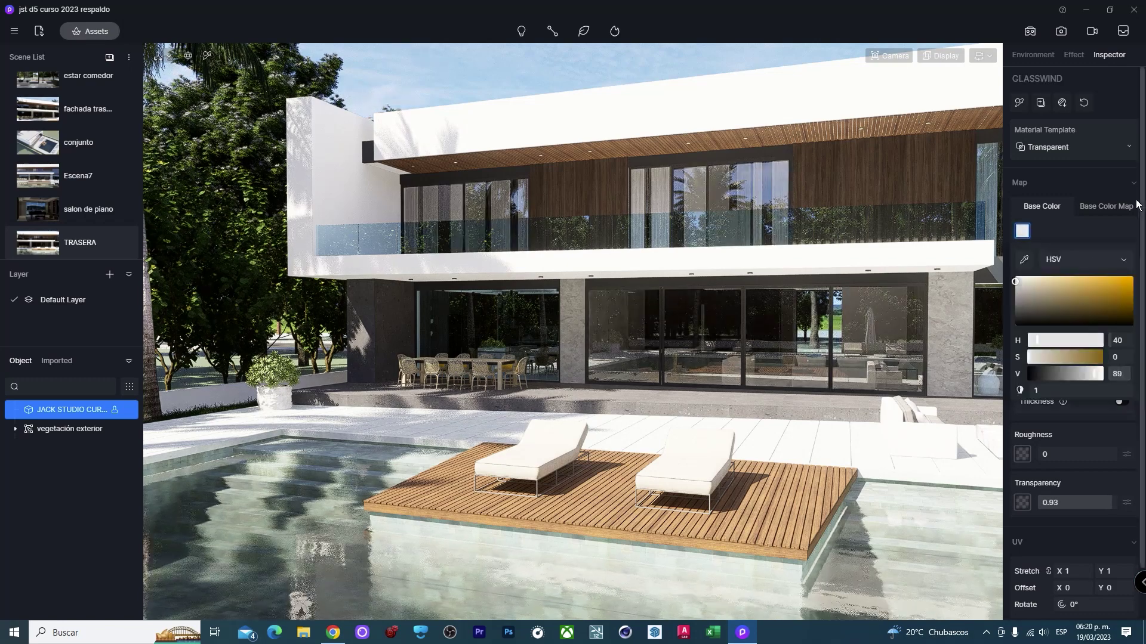
click(1125, 196)
click(1023, 231)
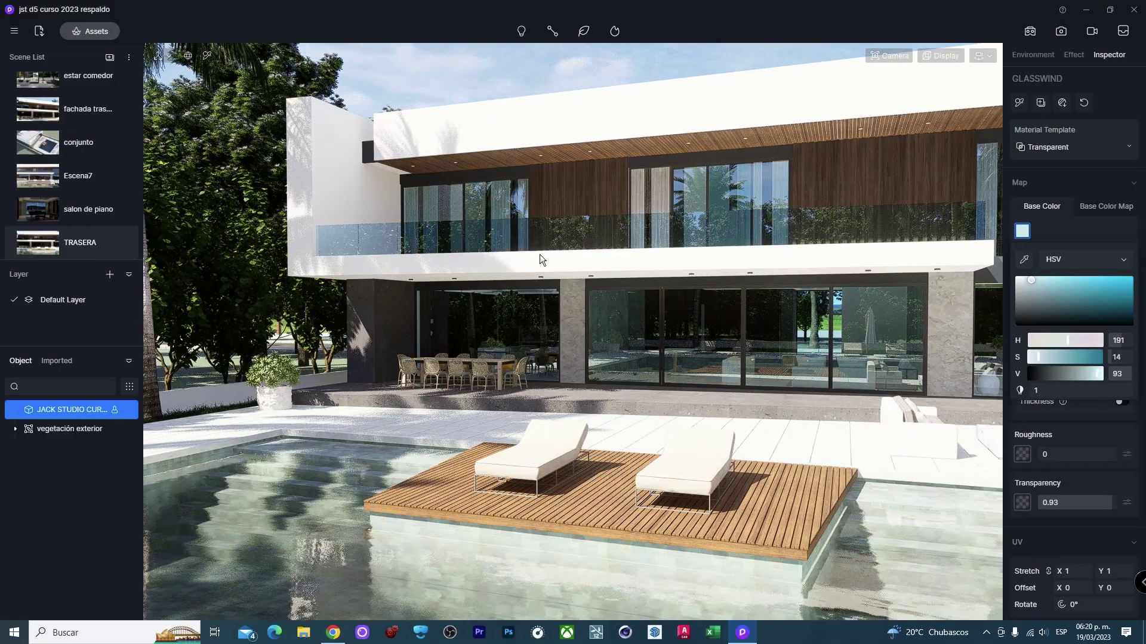
click(499, 236)
key(a)
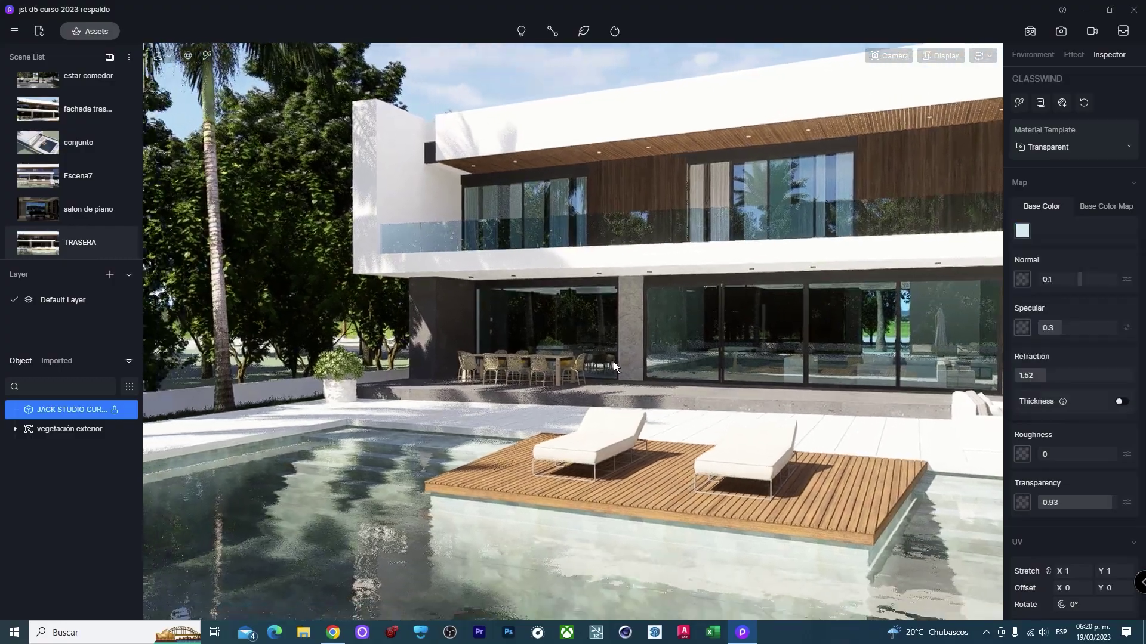
key(s)
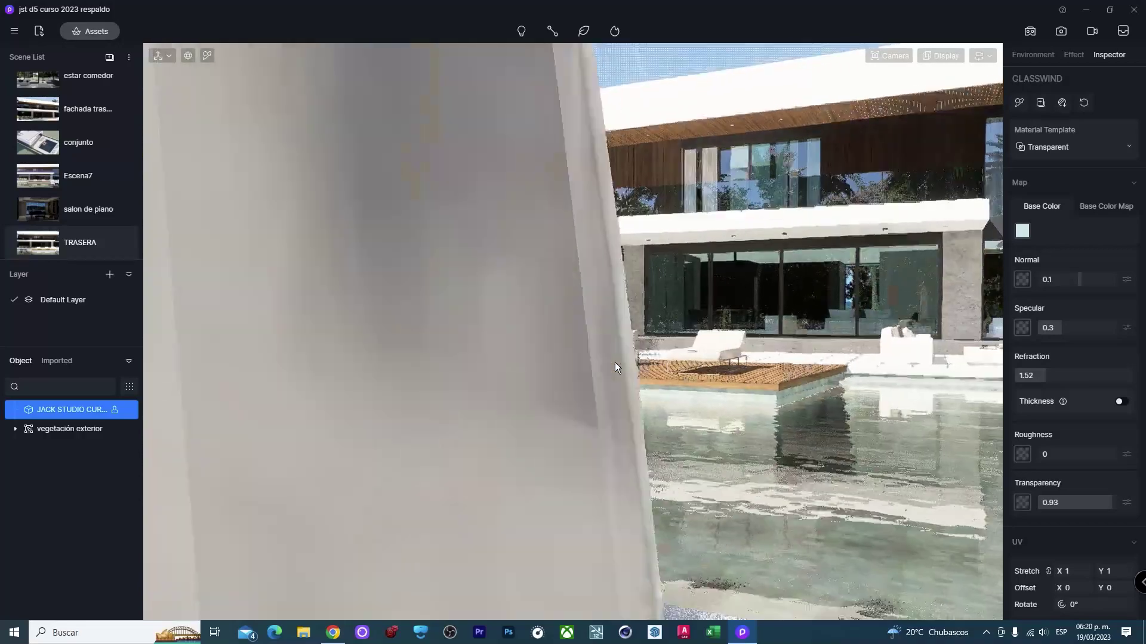
key(w)
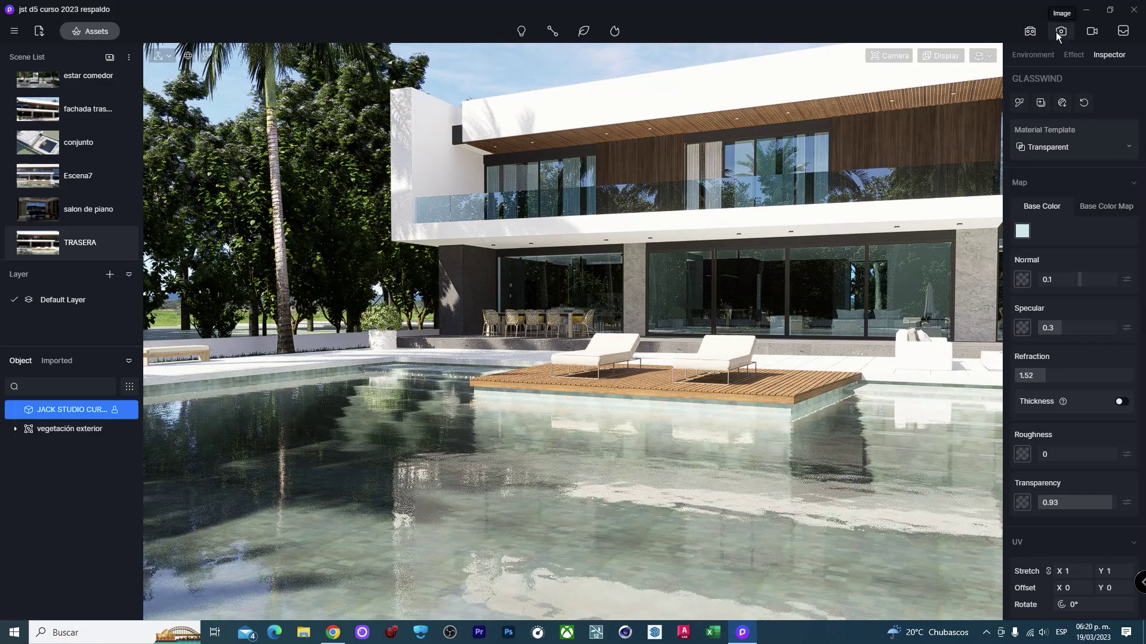
Set the sun to 06:55 p.m. and the North Offset to -160°.
click(1033, 55)
drag(1124, 170, 1127, 199)
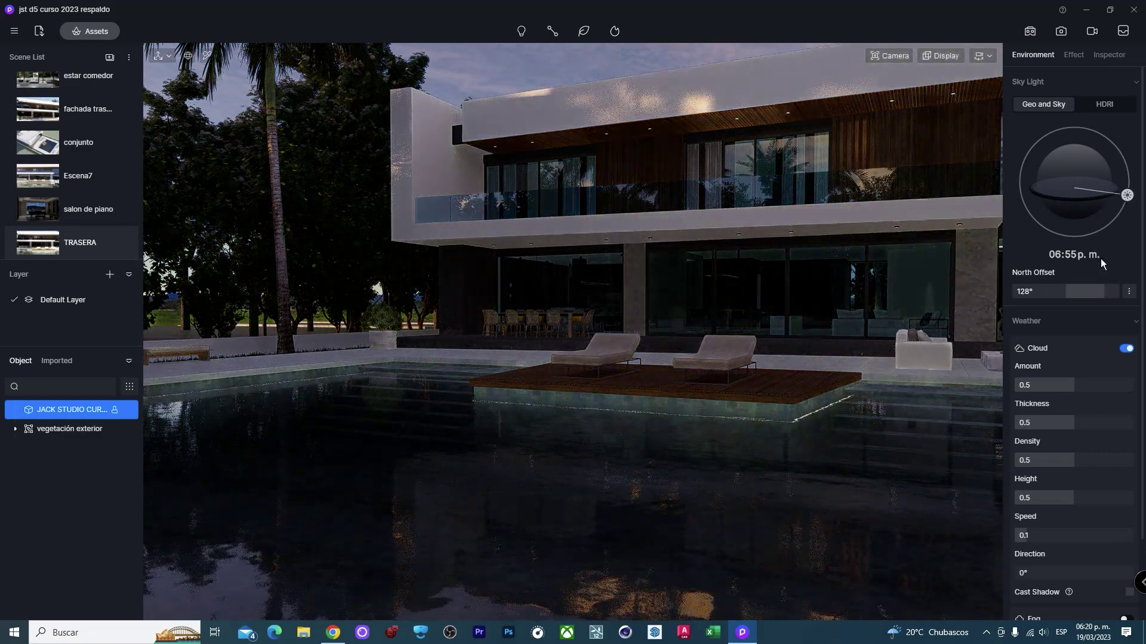
drag(1074, 290, 1017, 288)
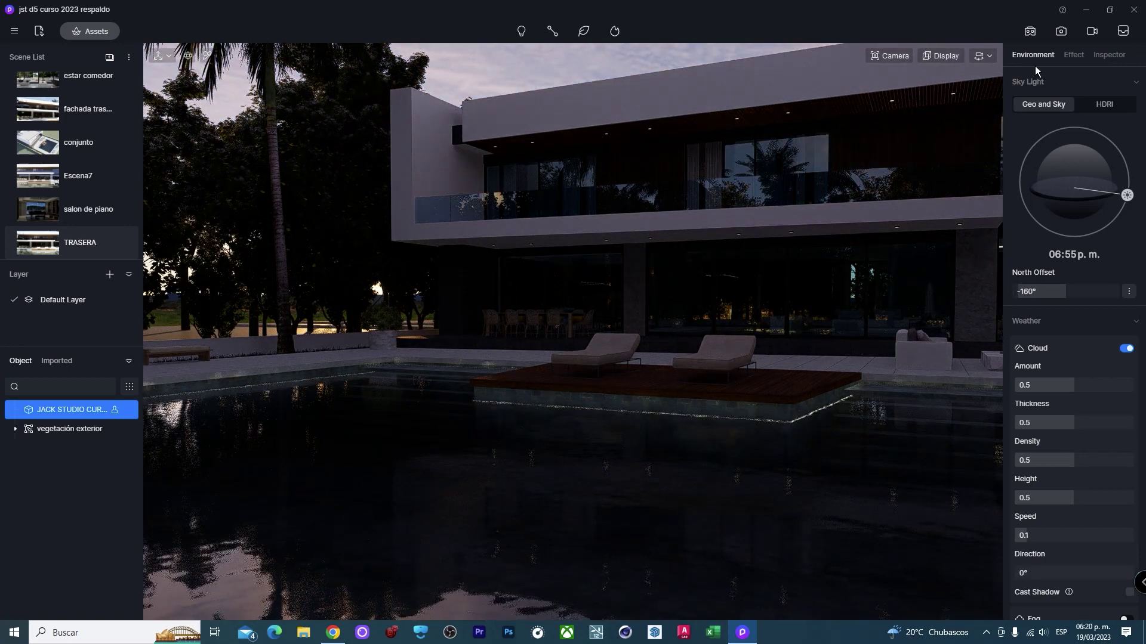
Render the current view to a PNG file, save it, and open its folder.
click(1061, 31)
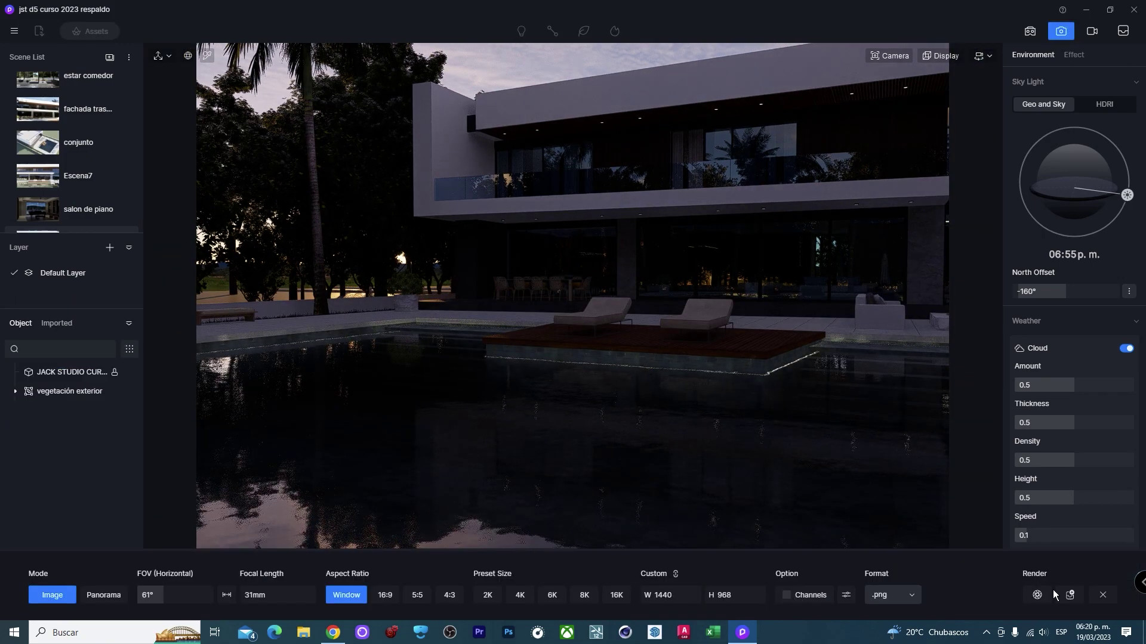
click(1037, 595)
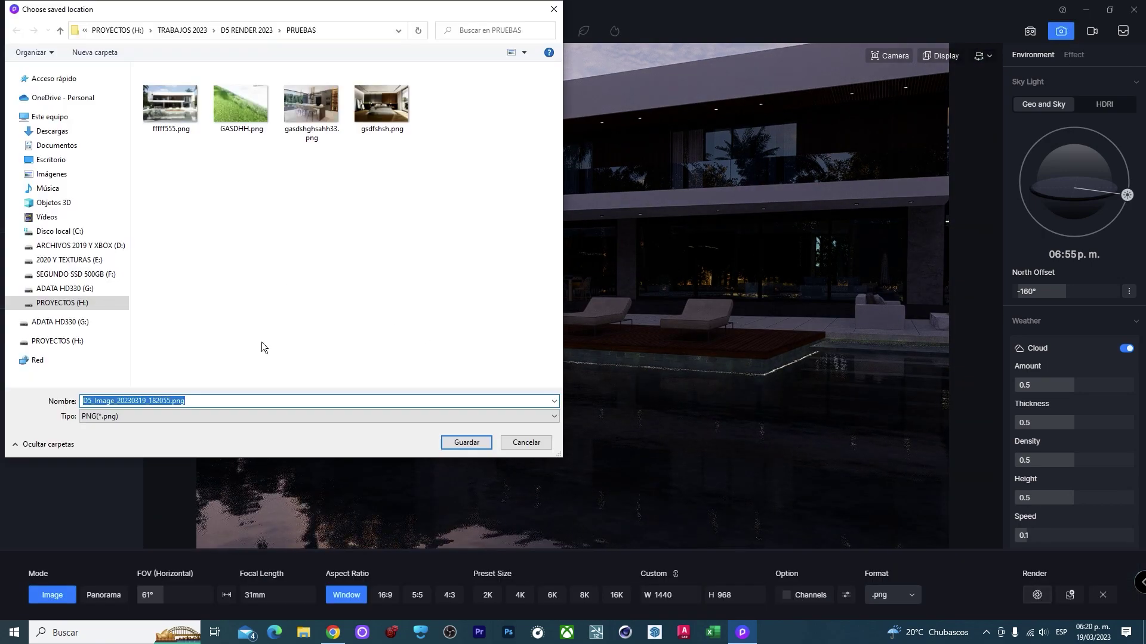
text(hgfd)
click(474, 439)
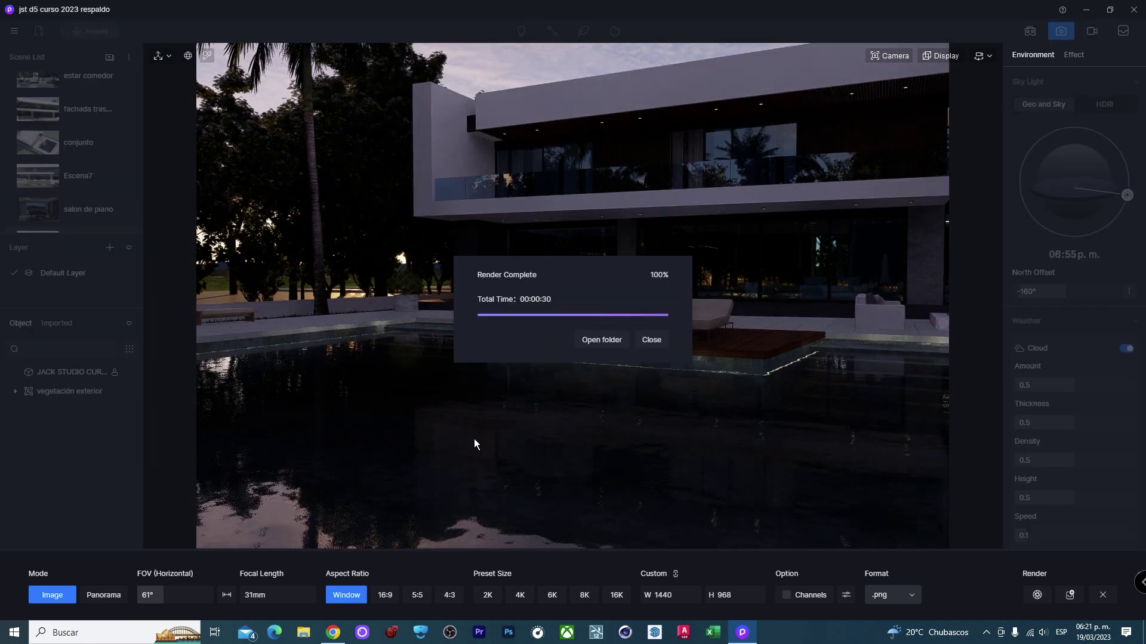
click(598, 341)
key(Return)
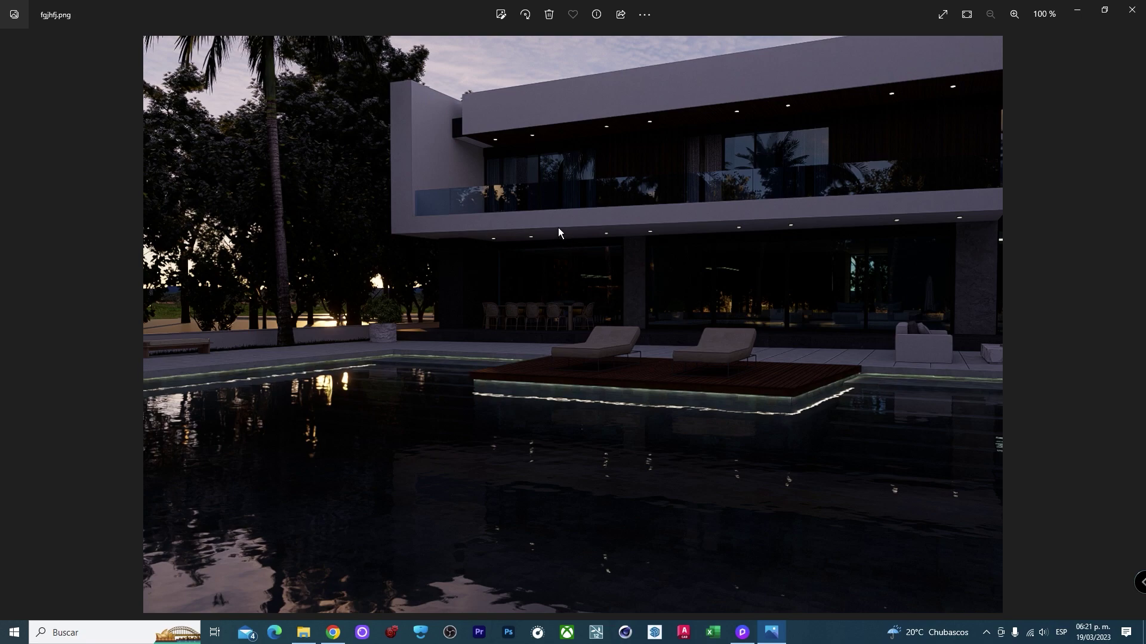
click(1129, 9)
Dismiss the render-complete message, leave image render mode, and zoom toward the pool edge.
click(1078, 6)
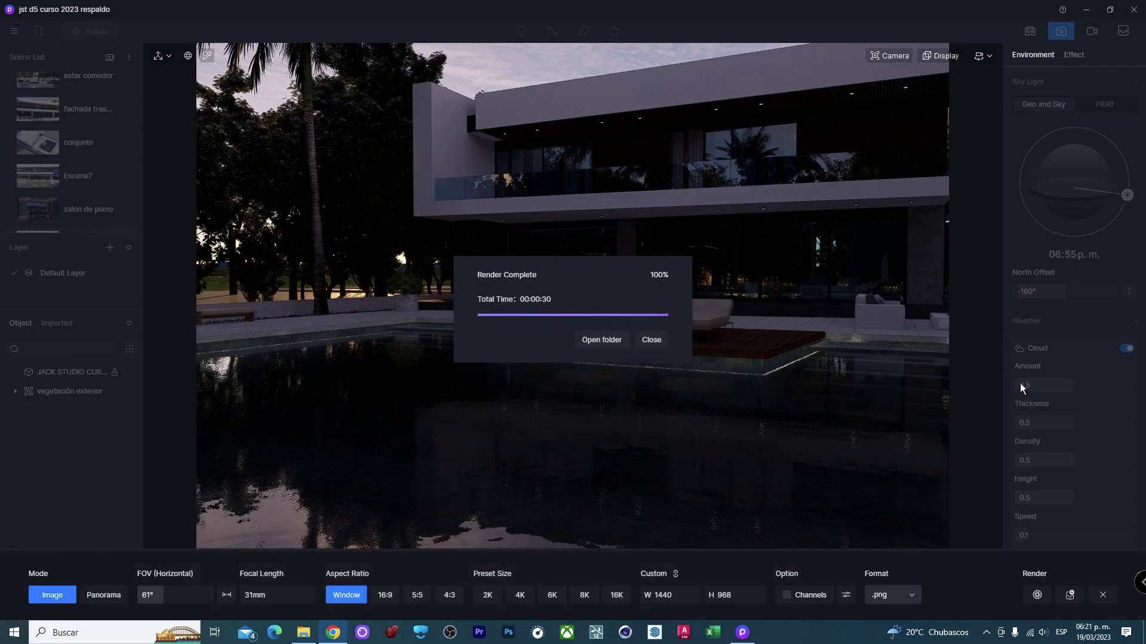
click(654, 340)
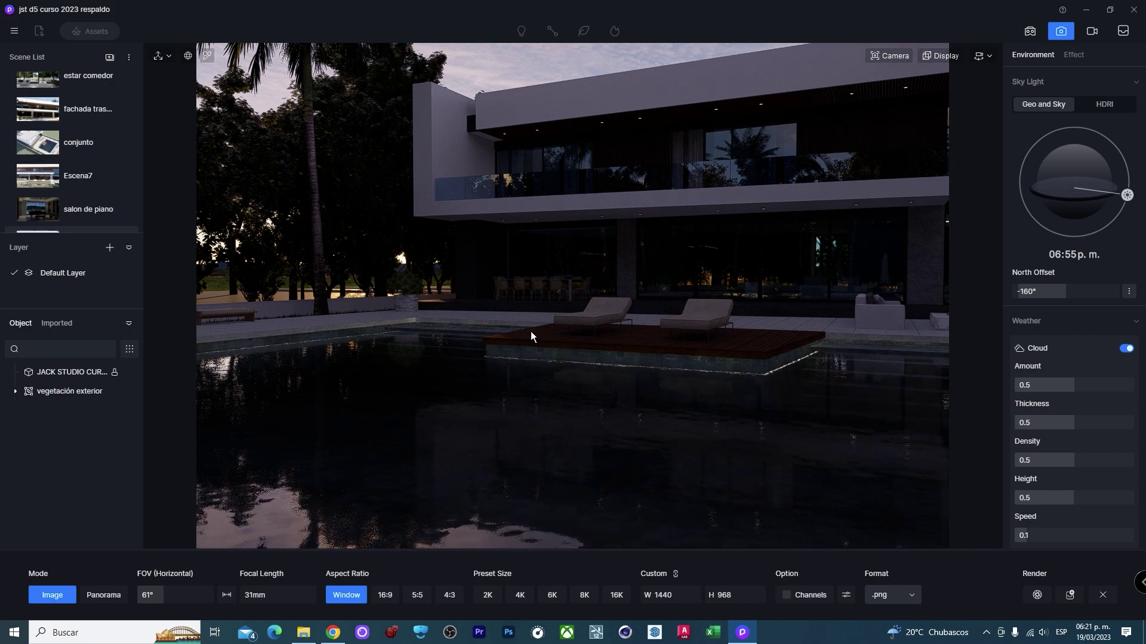
scroll(652, 366, up, 2)
scroll(484, 331, up, 5)
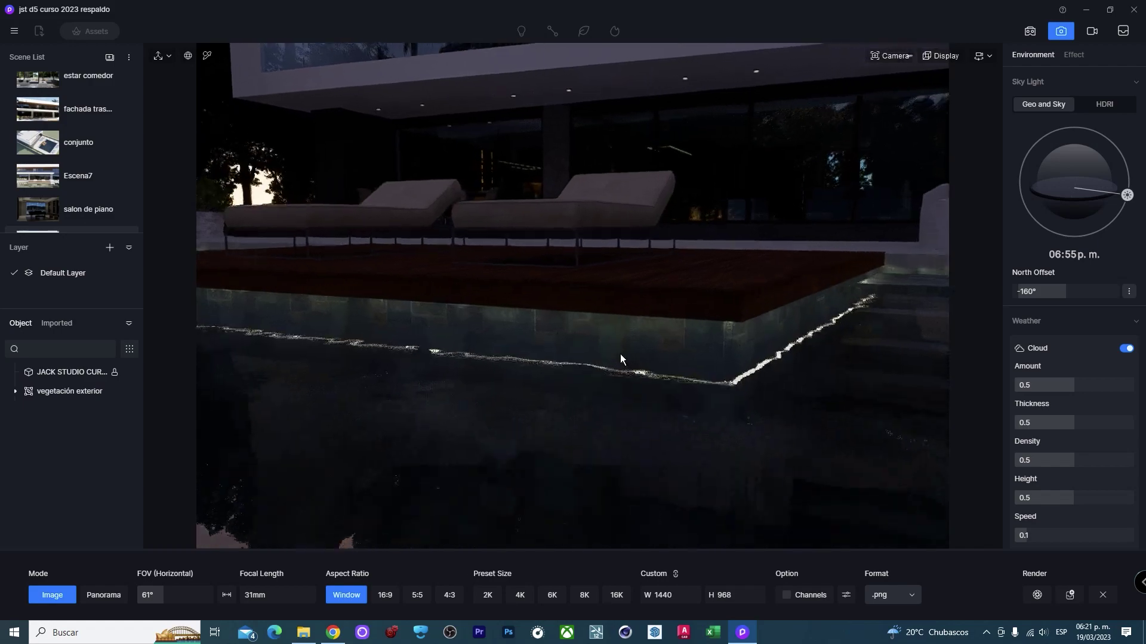
scroll(592, 358, up, 3)
scroll(502, 297, up, 2)
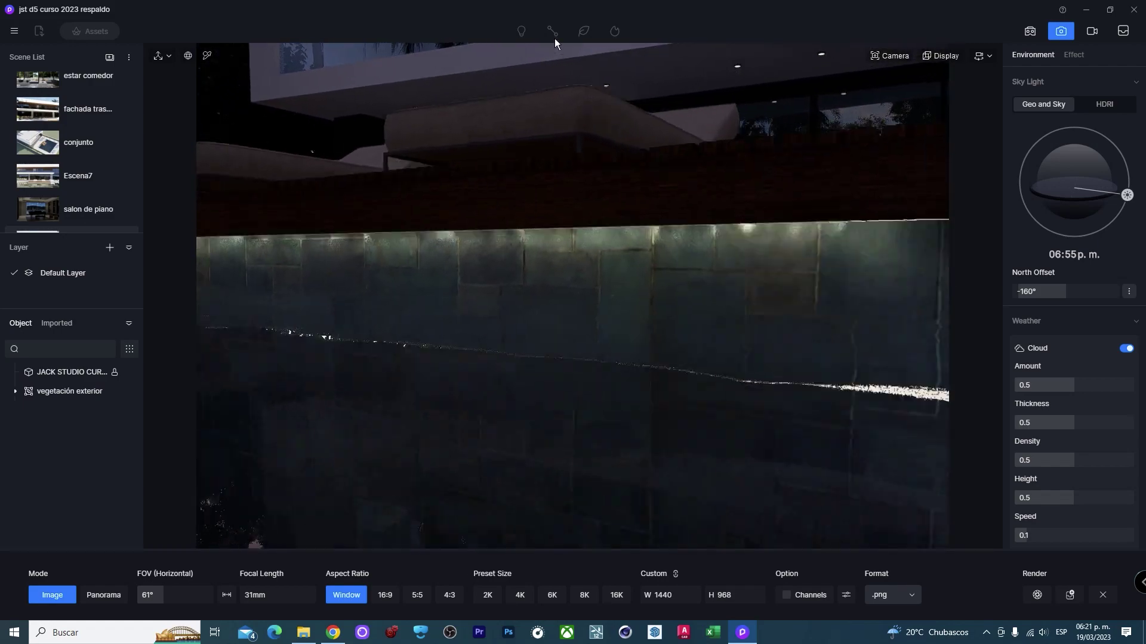
click(521, 31)
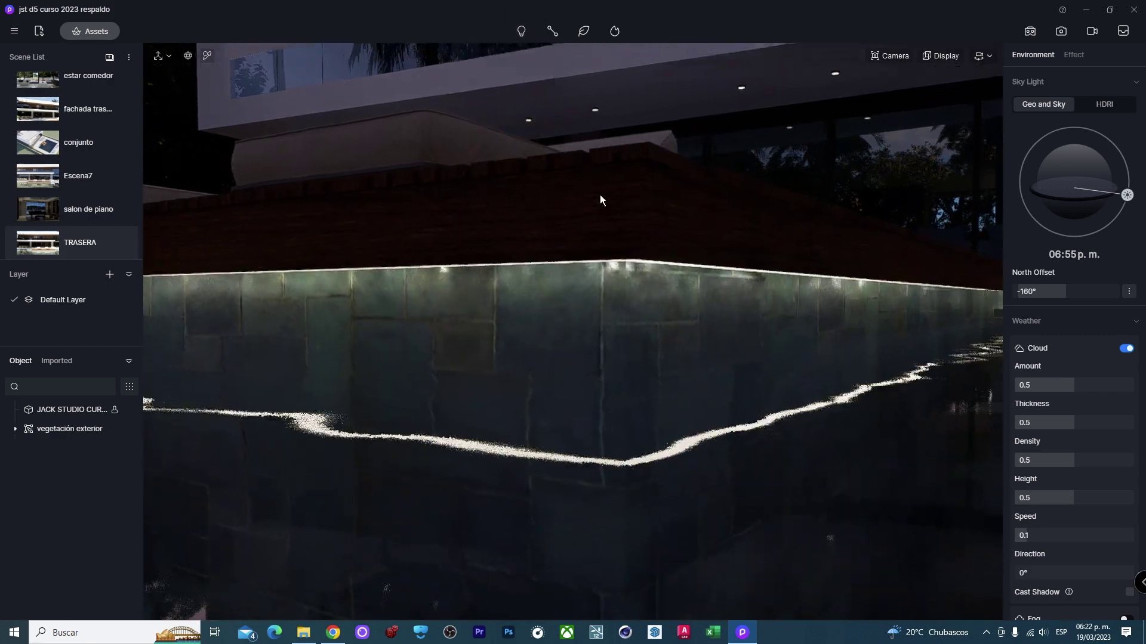
scroll(602, 192, up, 3)
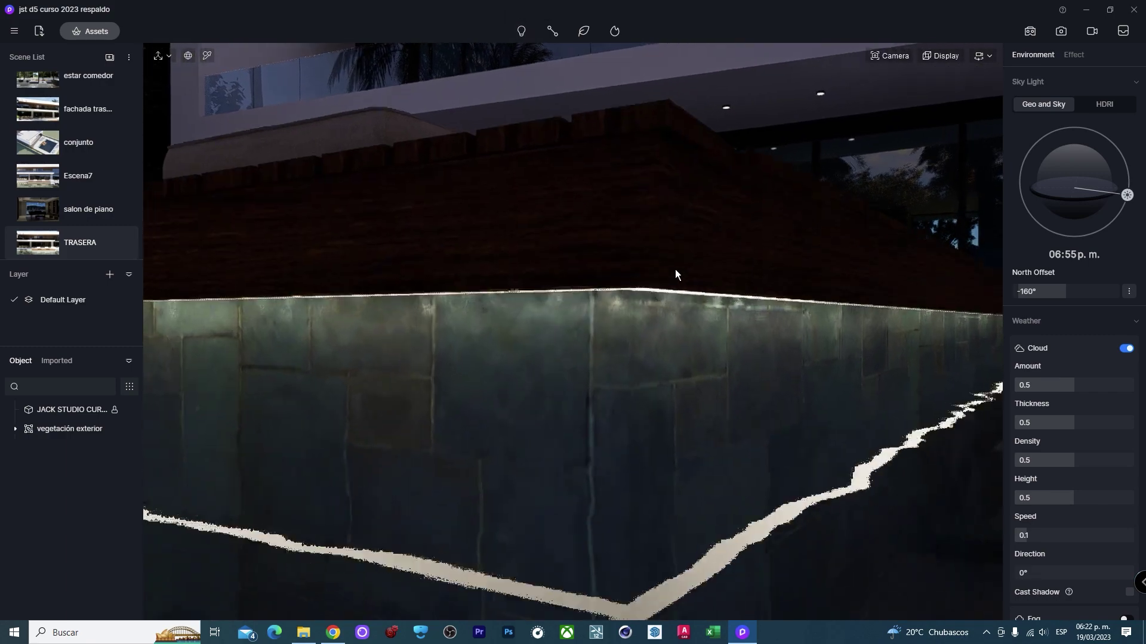
scroll(653, 288, up, 2)
Raise the lightt strip's emissive intensity to 59.4.
click(748, 234)
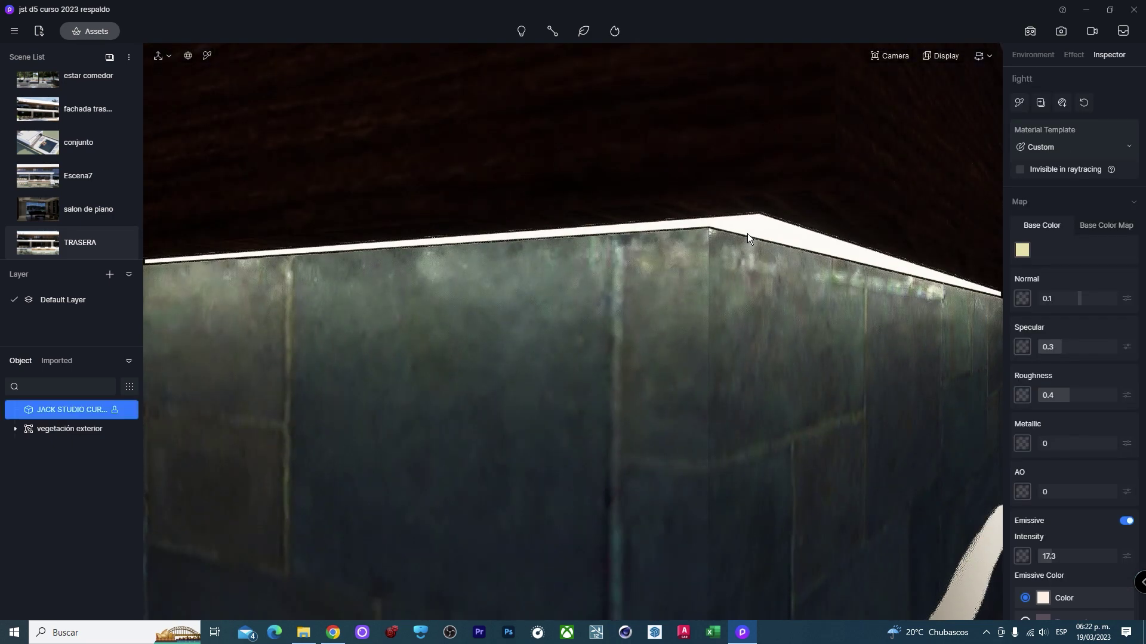
drag(1071, 556, 1084, 559)
scroll(771, 416, down, 5)
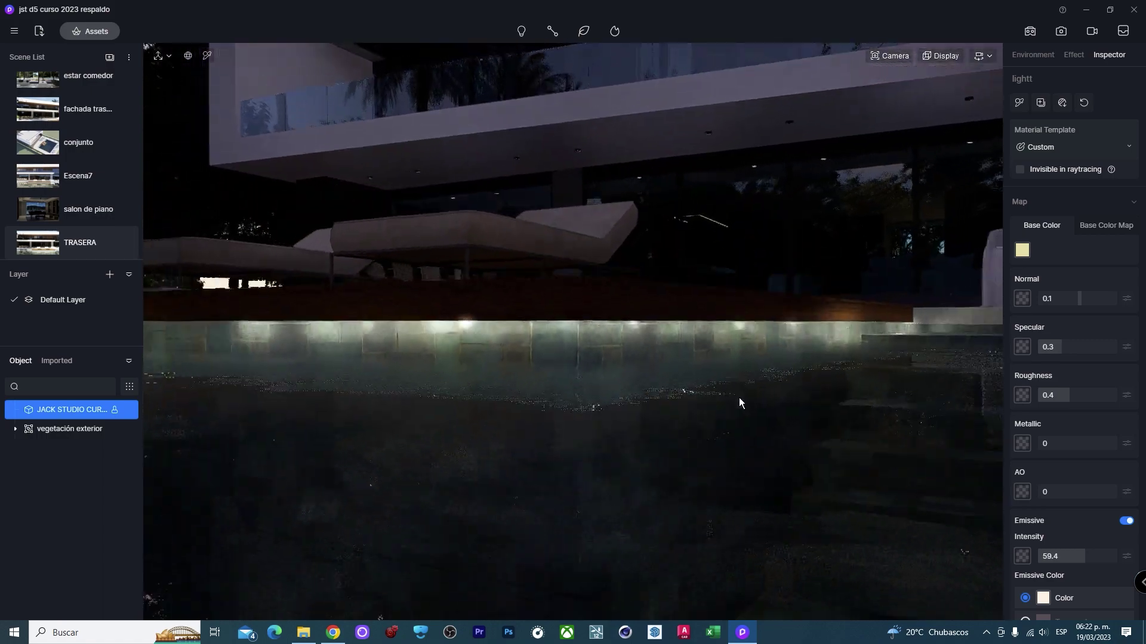
scroll(746, 391, down, 5)
Set the CRISTAL 1 glass transparency to 1 and turn the view toward the pool.
click(671, 92)
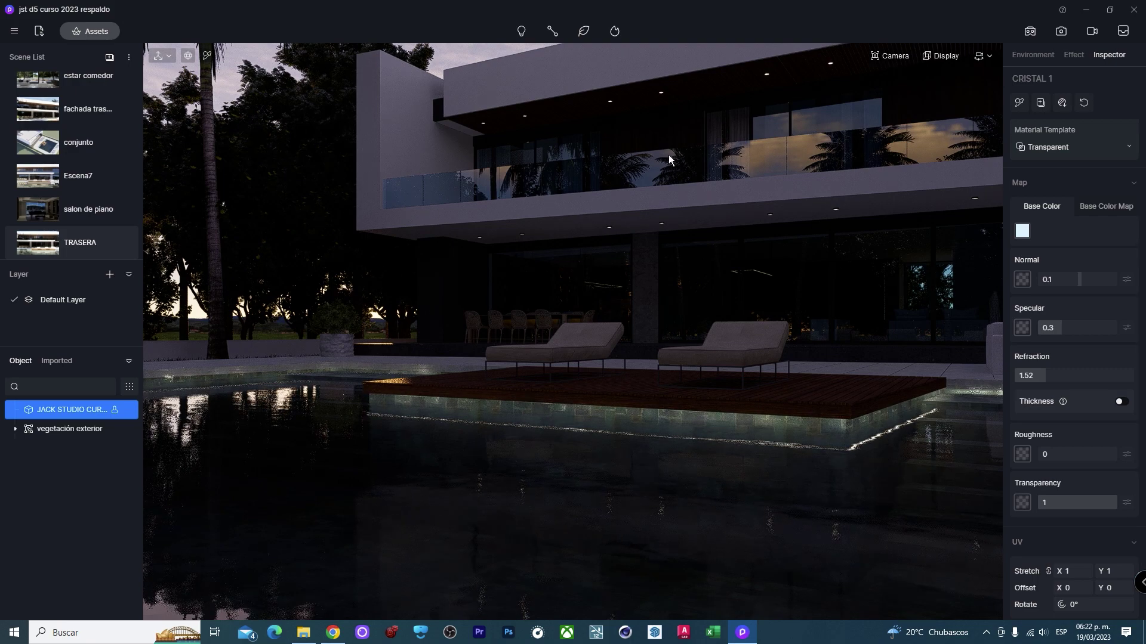
drag(1111, 498, 1128, 496)
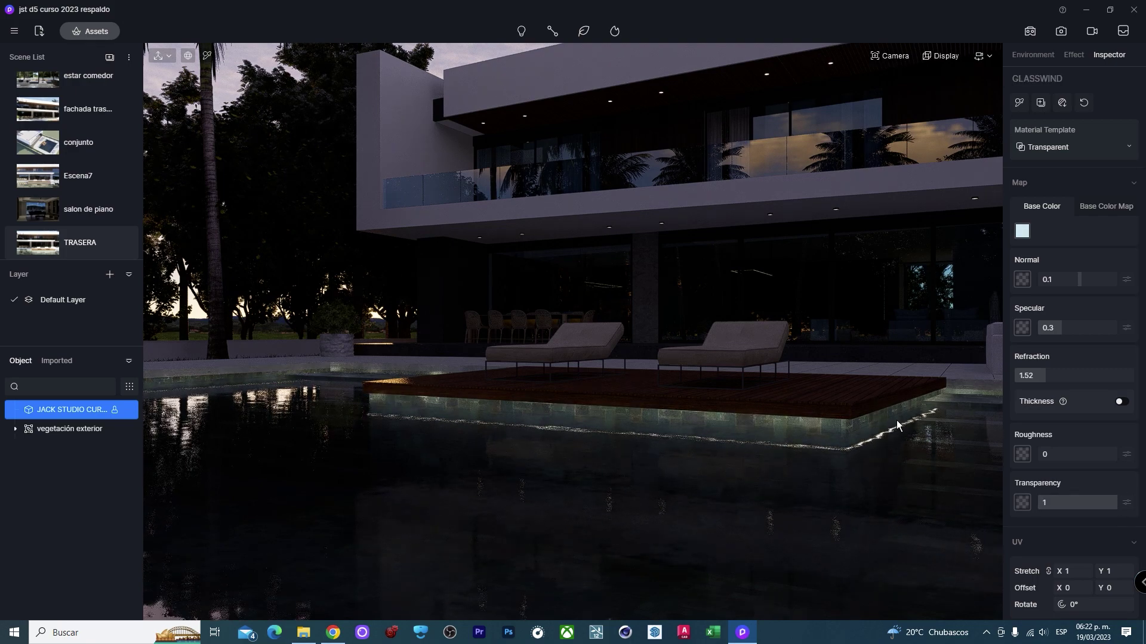
mouse_move(749, 407)
right_down()
mouse_move(764, 444)
mouse_move(691, 404)
mouse_move(675, 410)
mouse_move(733, 377)
right_up()
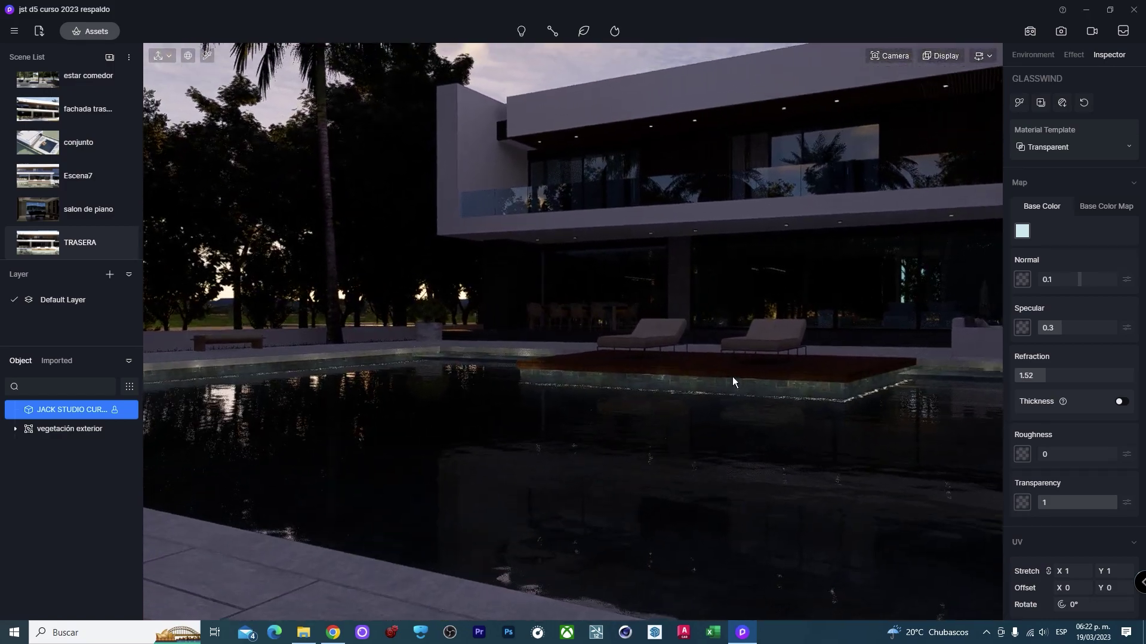
Render the current dusk pool view to PNG, save it, and open the PRUEBAS folder.
click(1061, 31)
click(1036, 599)
text(piscina)
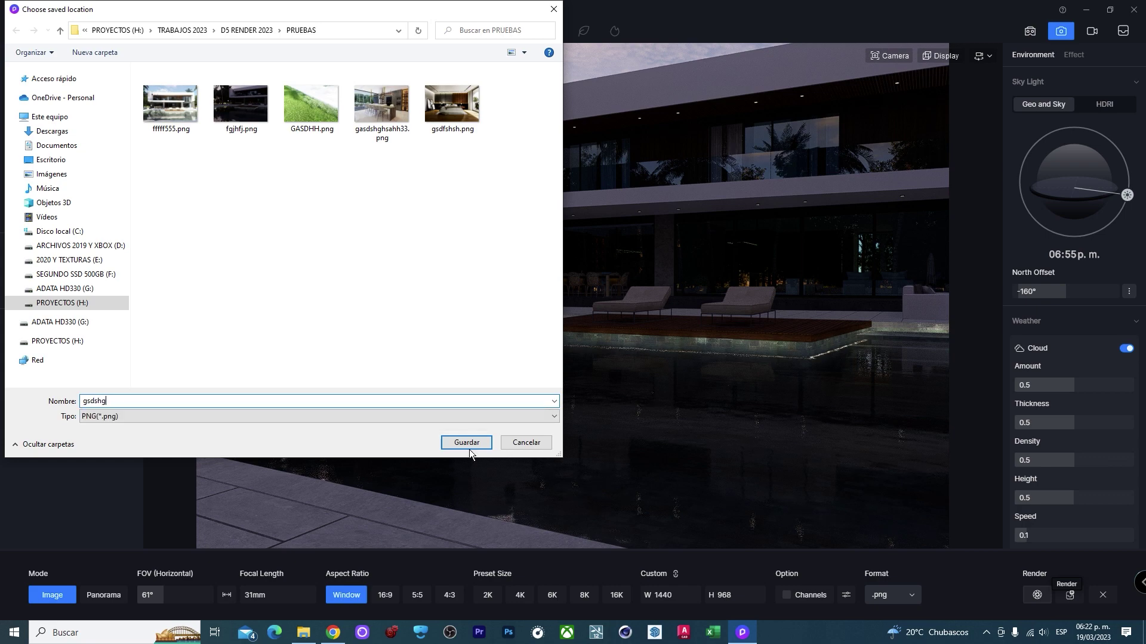
click(467, 438)
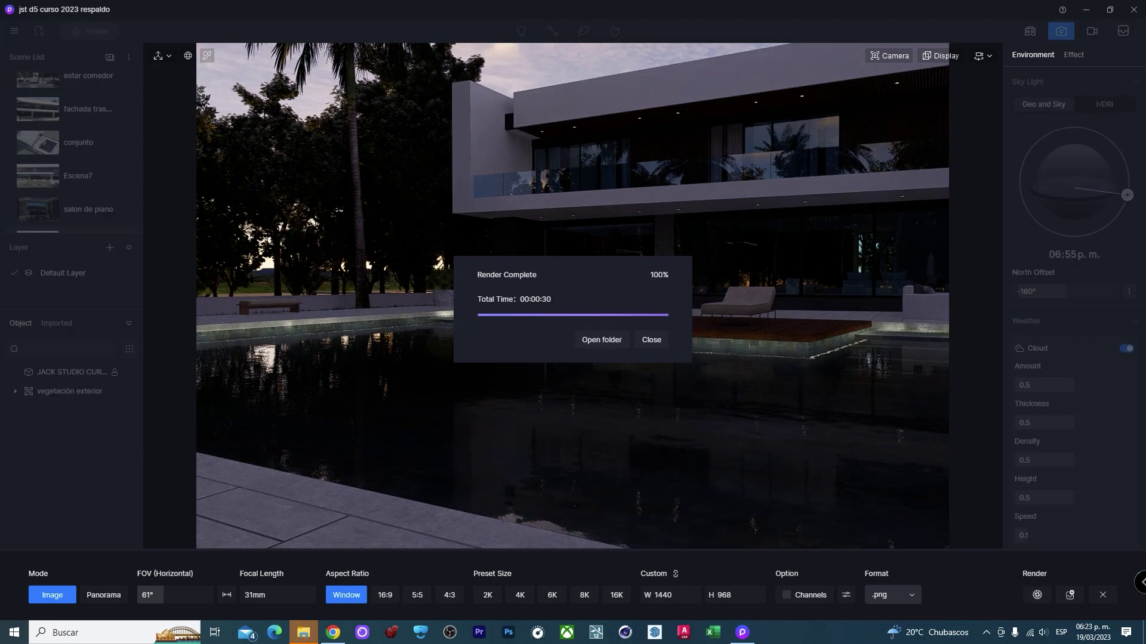
click(603, 339)
Open gsdshg.png in Windows Photos to view the pool house dusk render.
double_click(267, 150)
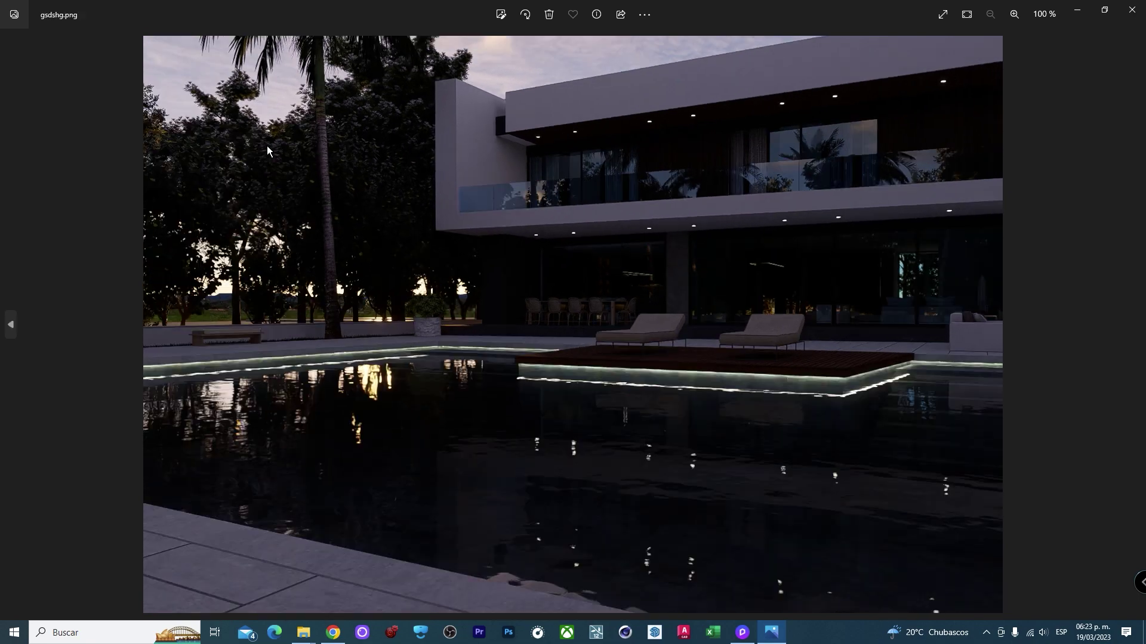
Return to D5 Render, switch to the TRASERA scene and tilt the view down to the pool.
click(1131, 10)
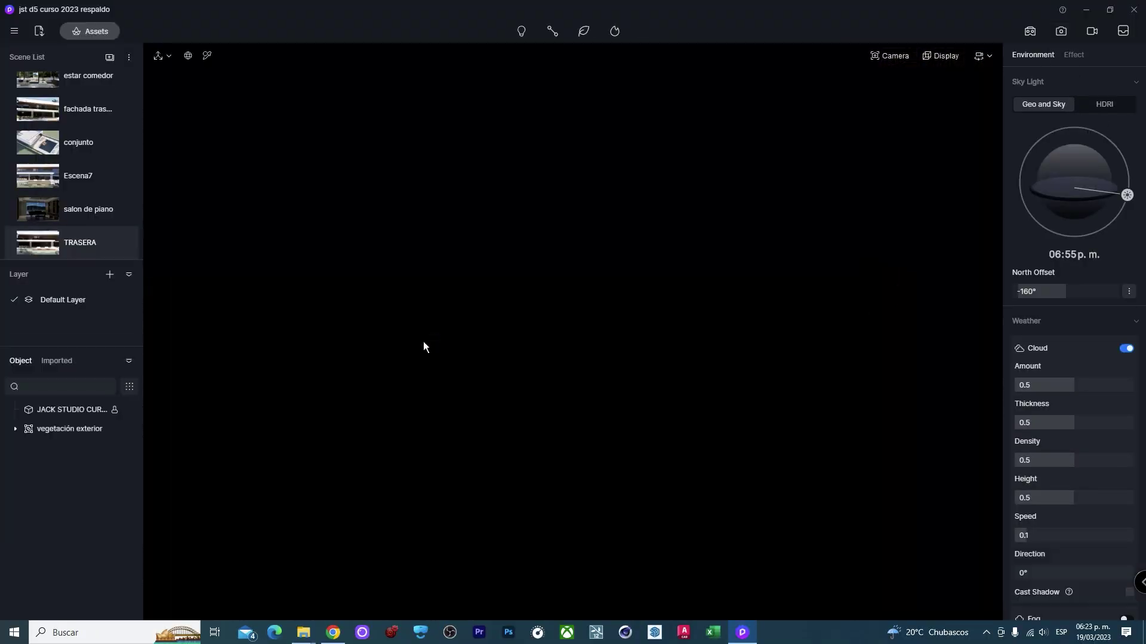
right_drag(424, 346, 836, 236)
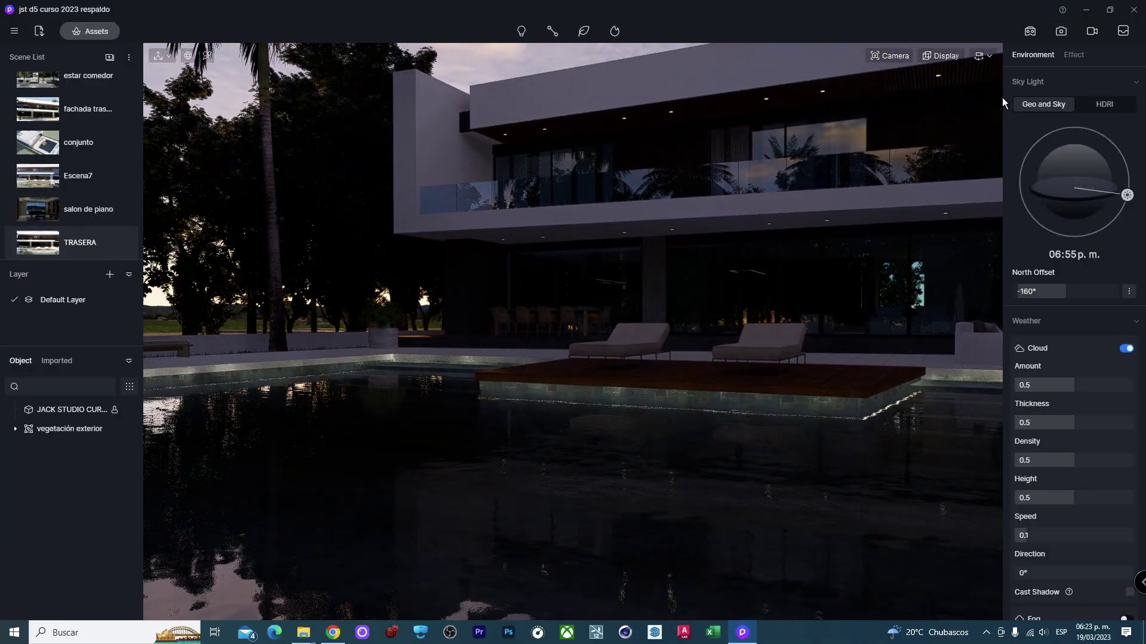
click(80, 242)
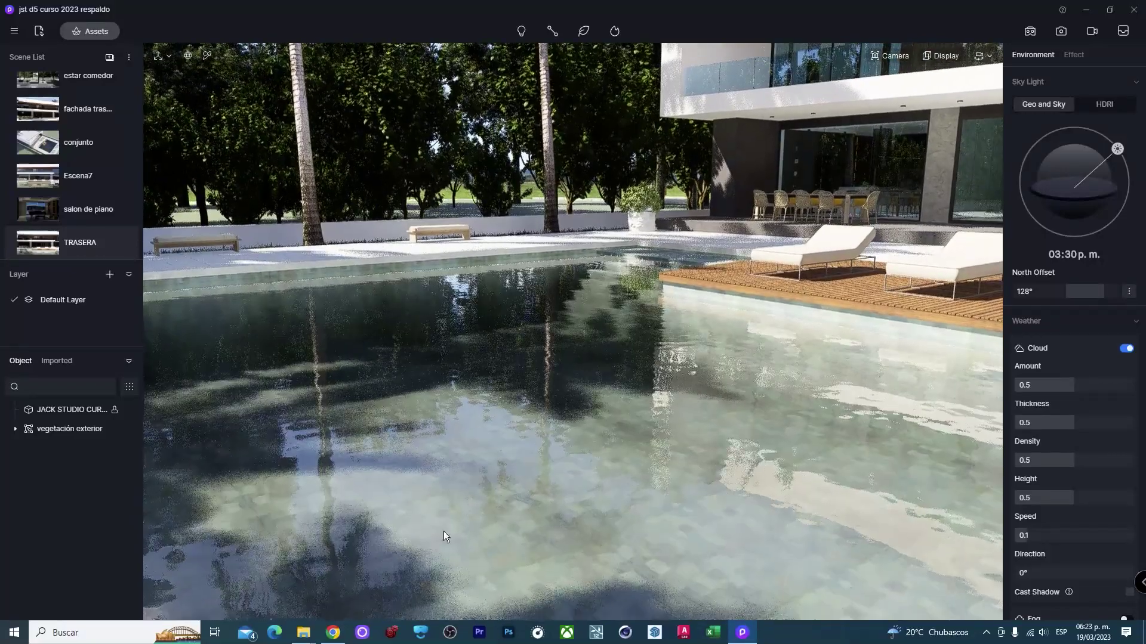
right_drag(443, 531, 625, 427)
Give the alberca pool water depth 0.12 and a lighter cyan base colour (H 180, S 76, V 100).
click(625, 427)
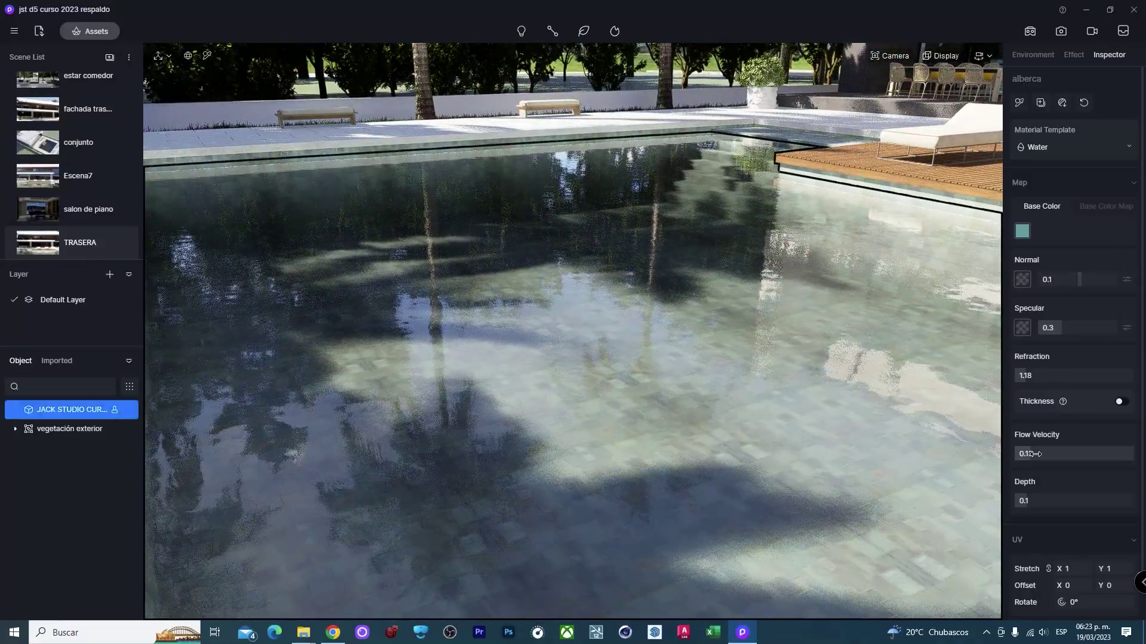
mouse_move(1027, 501)
mouse_down()
mouse_move(1038, 499)
mouse_move(1028, 500)
mouse_up()
text(2)
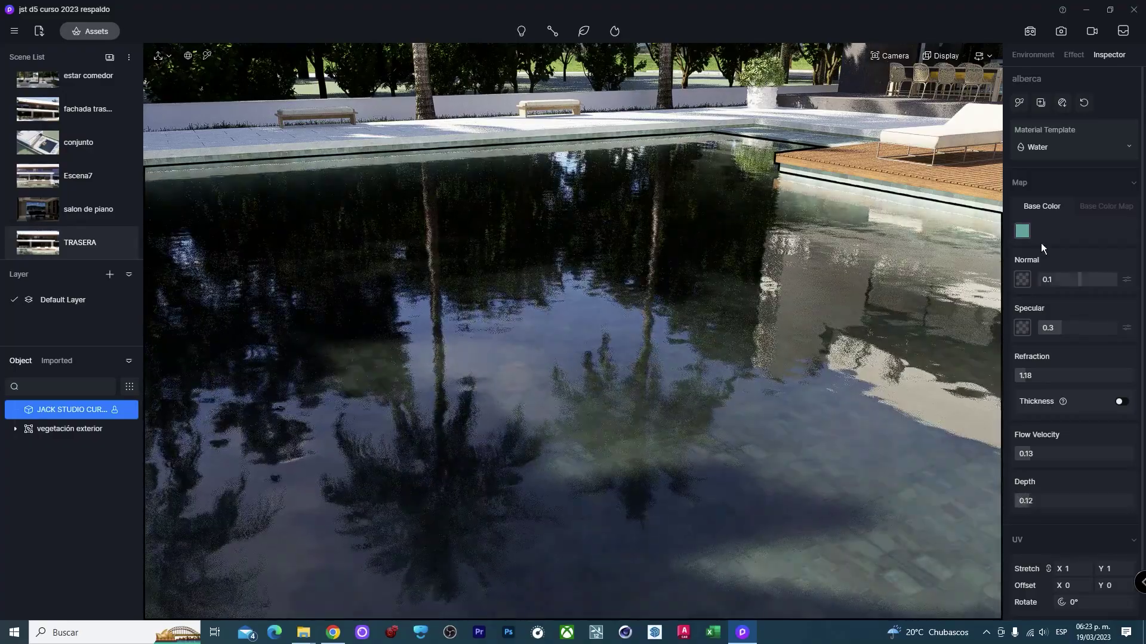
click(1022, 231)
click(1132, 288)
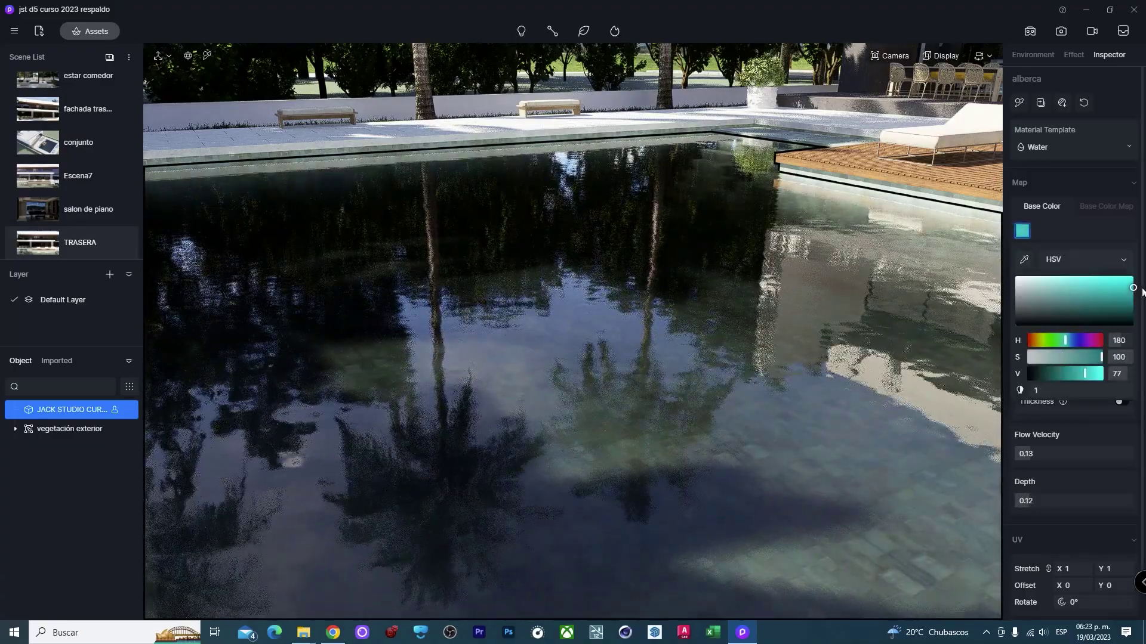
drag(1132, 288, 1088, 277)
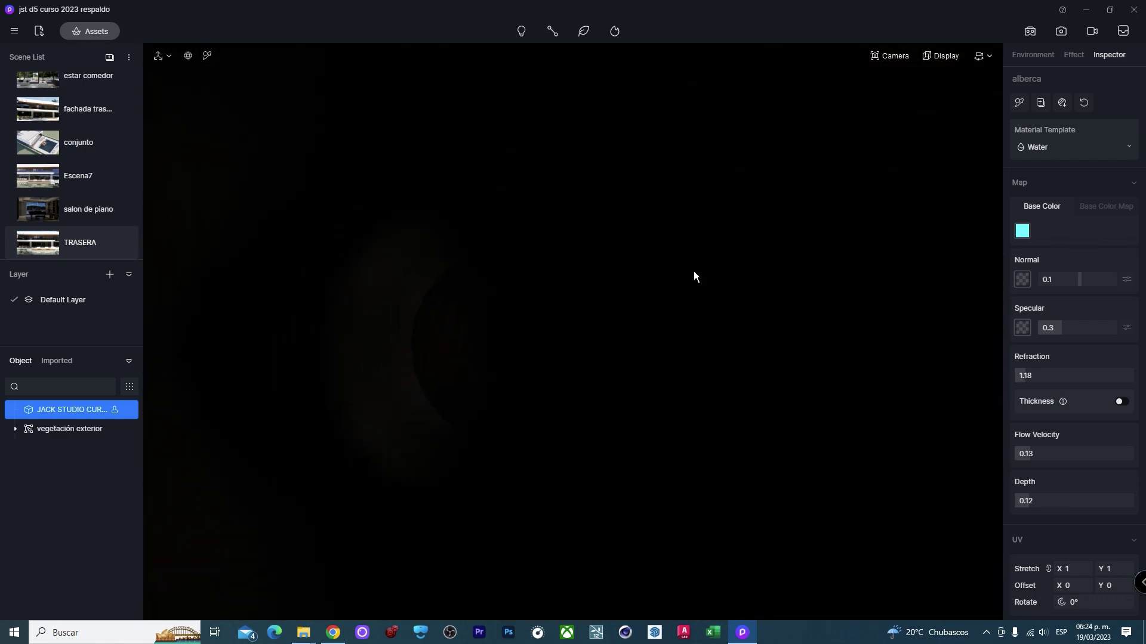
Raise the camera clipping distance so the kitchen becomes visible.
click(895, 57)
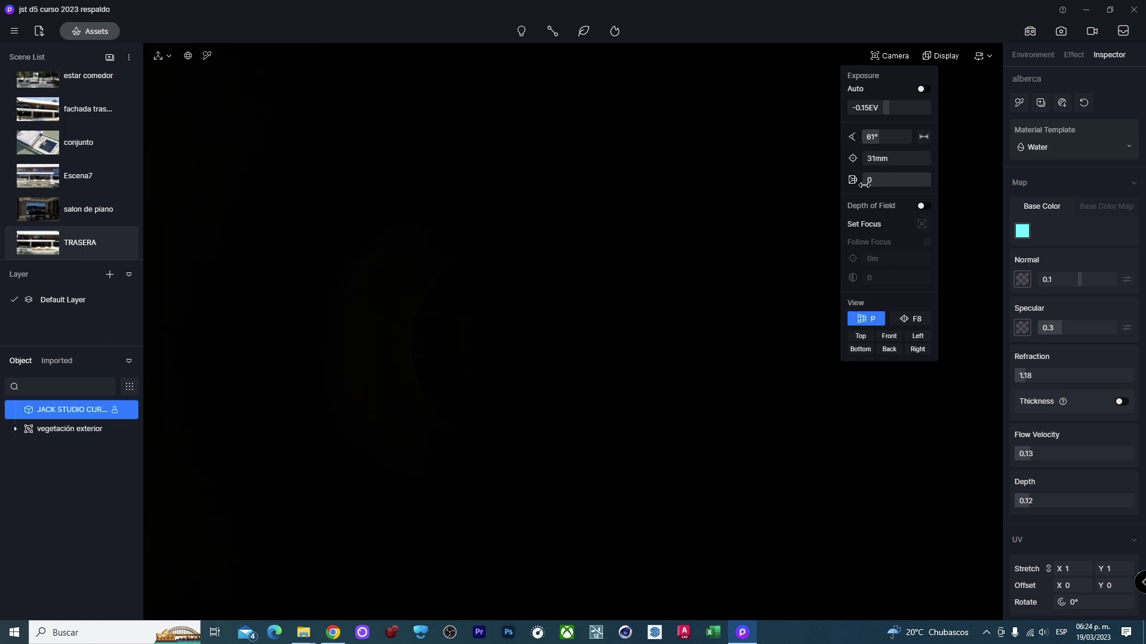
drag(870, 182, 871, 181)
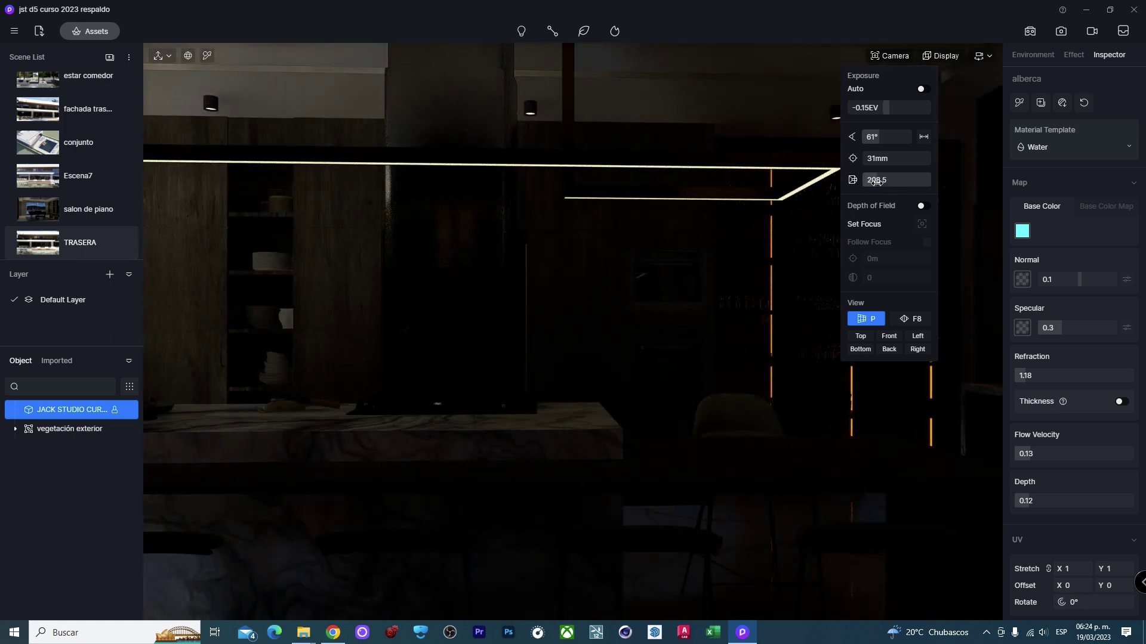
click(608, 342)
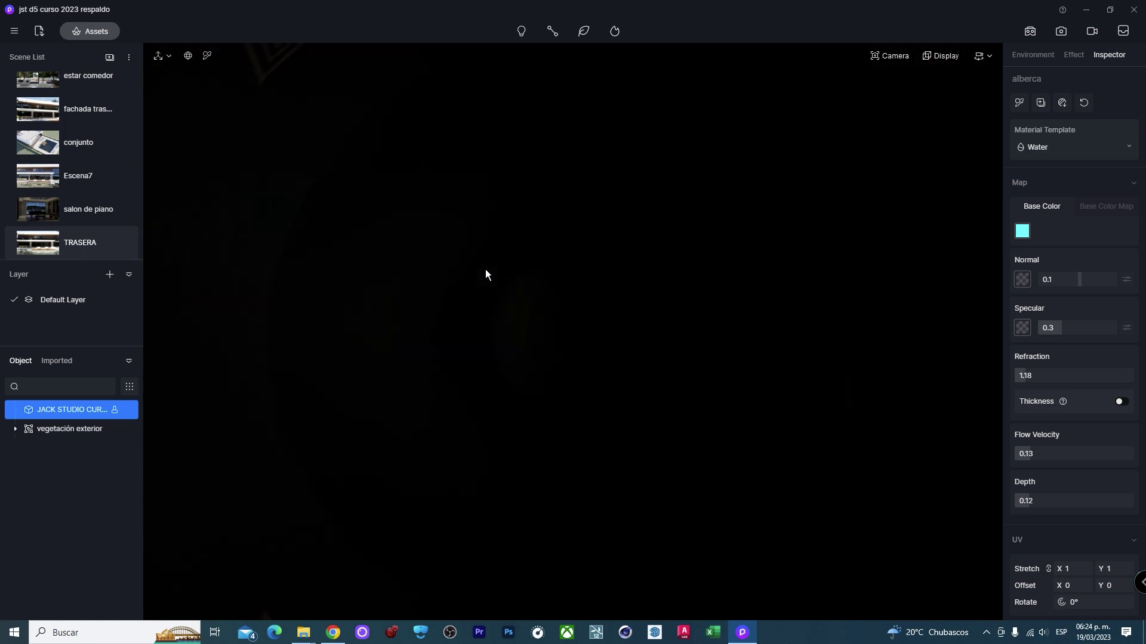
click(889, 56)
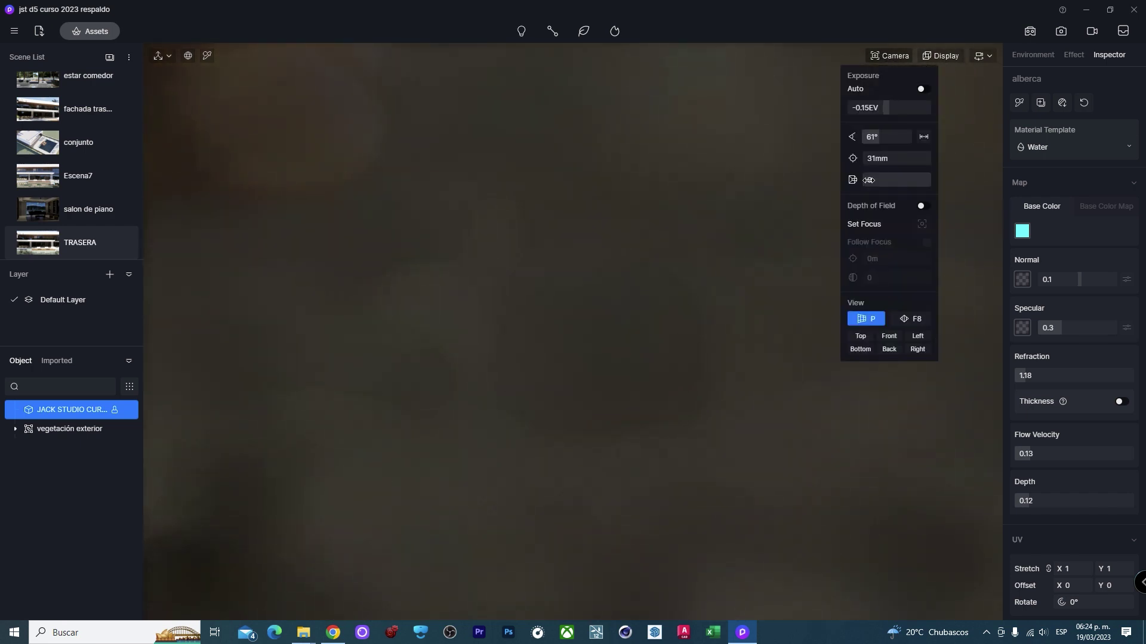
click(610, 341)
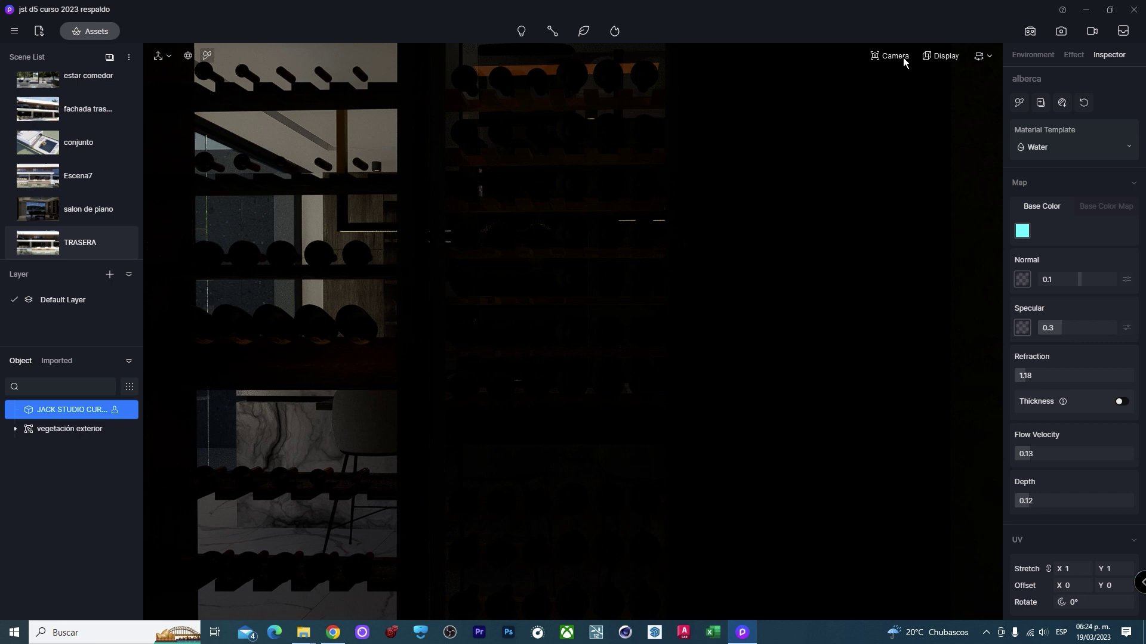
click(890, 57)
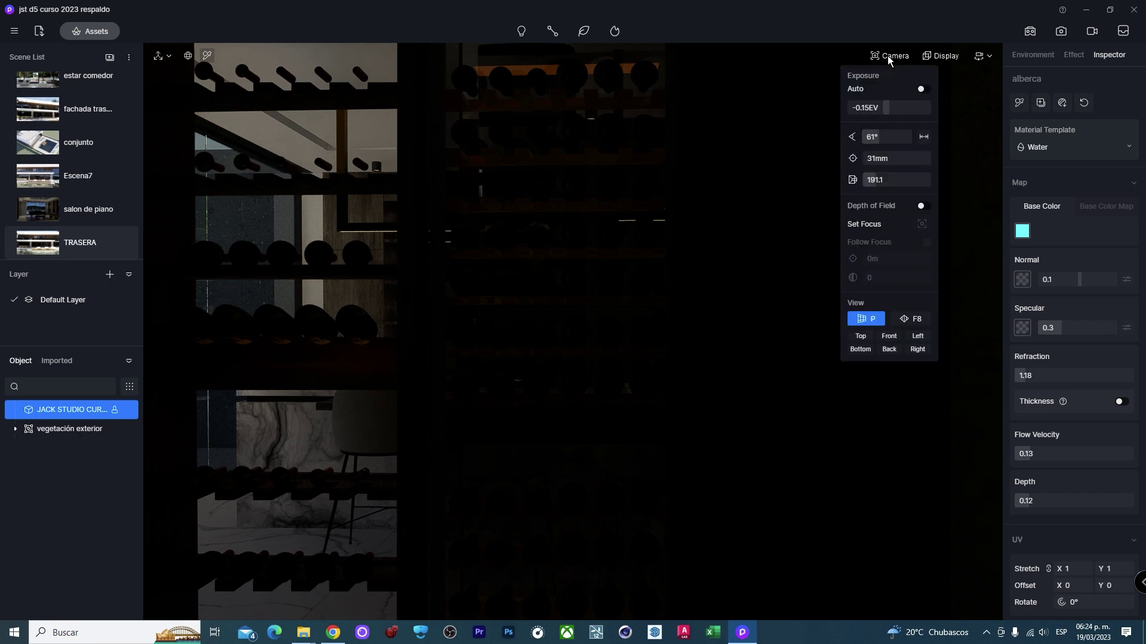
drag(876, 179, 882, 180)
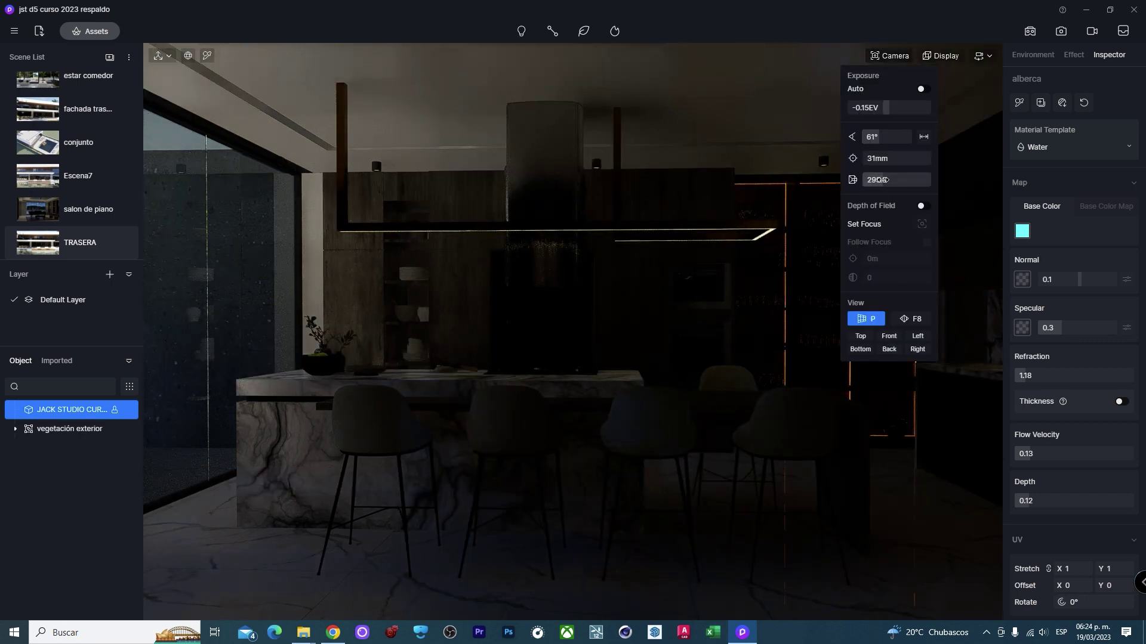
Adjust the field of view (98°, then about 40°) and reframe on the kitchen bar.
right_drag(646, 266, 680, 260)
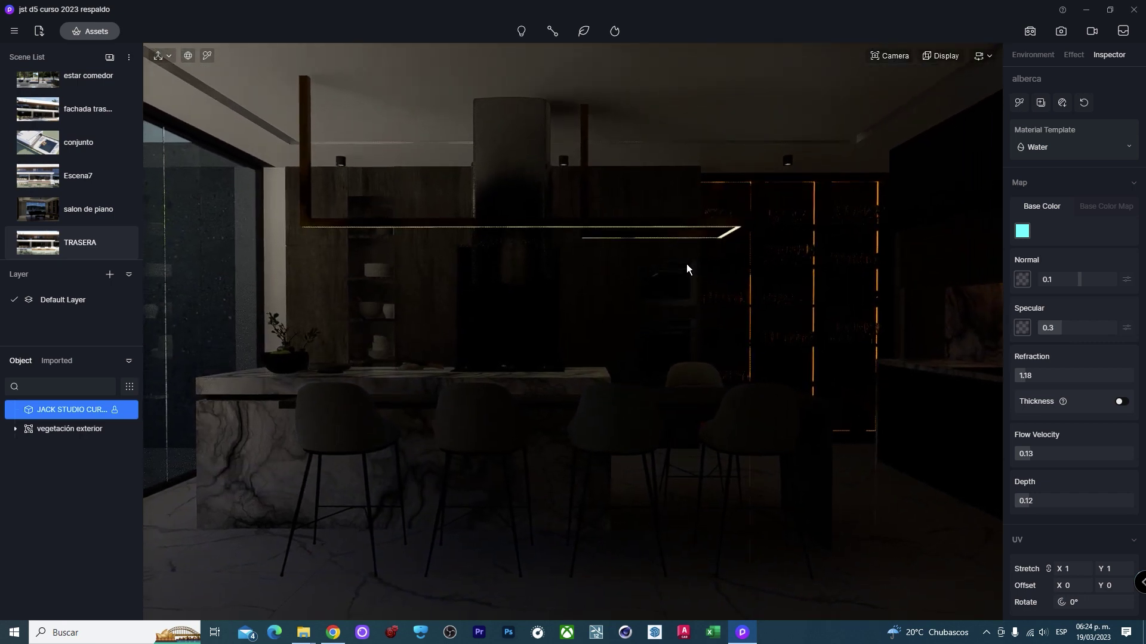
click(890, 56)
drag(874, 136, 889, 138)
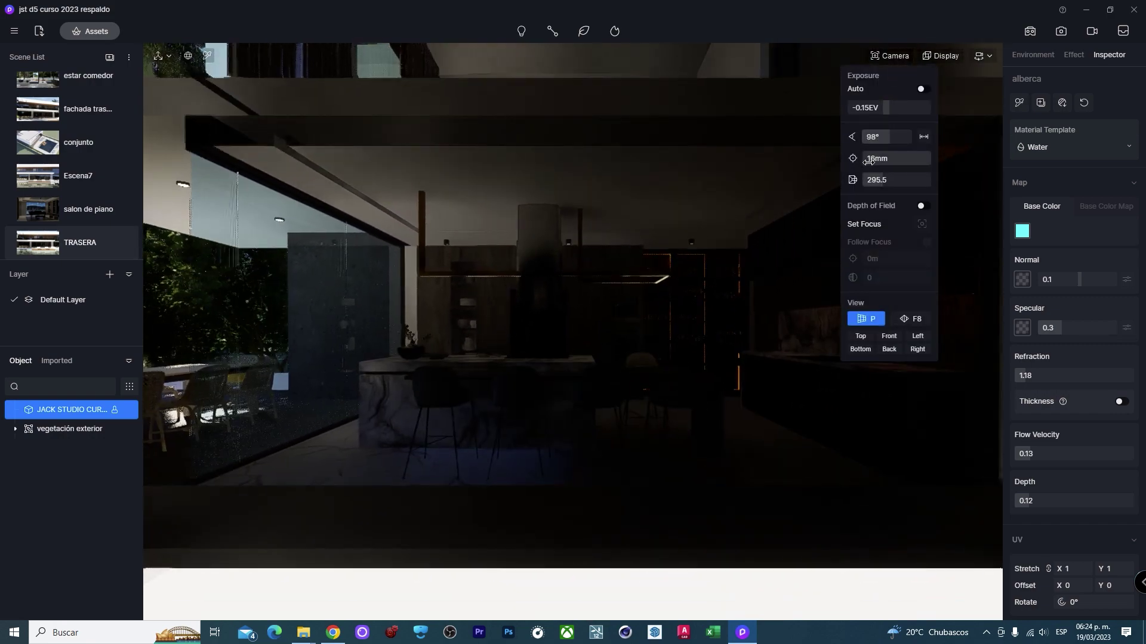
drag(888, 141, 876, 137)
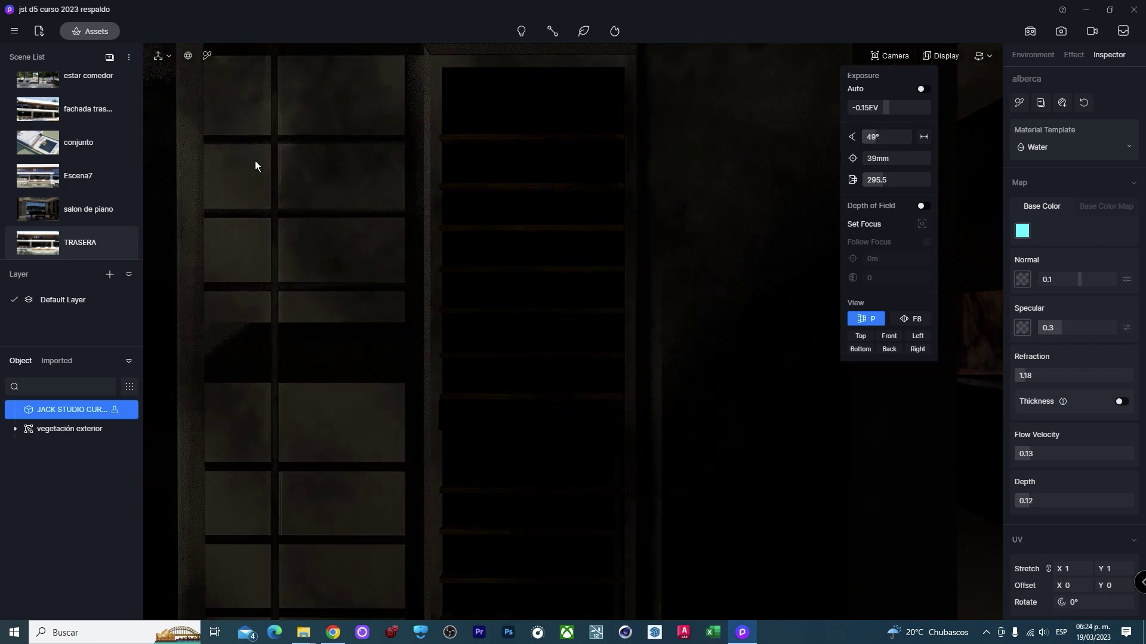
drag(880, 137, 877, 135)
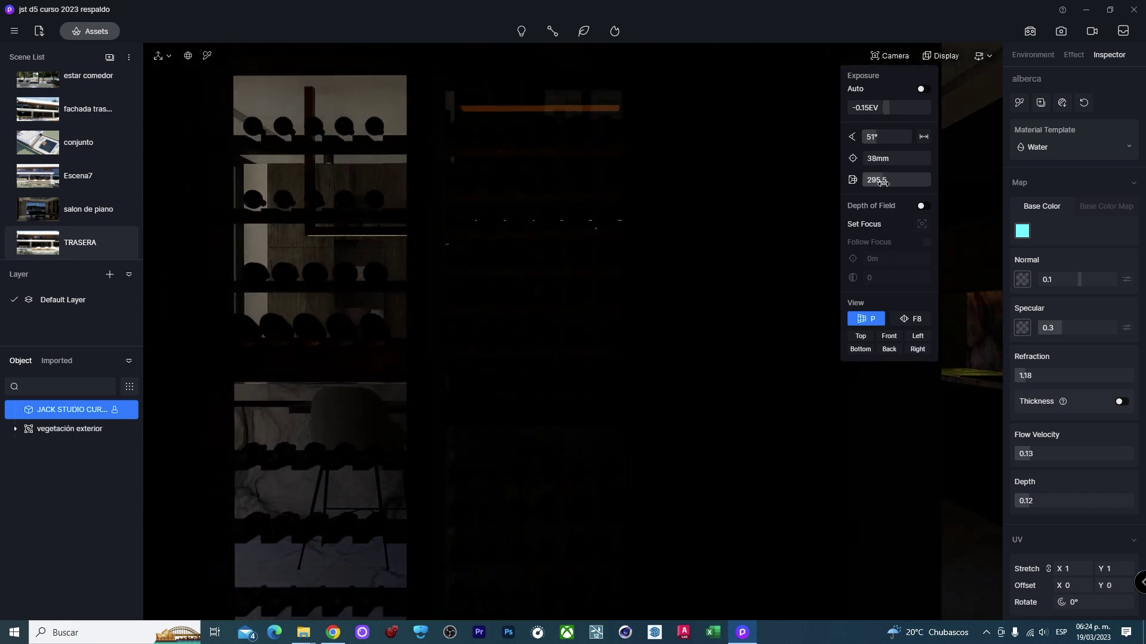
right_drag(593, 251, 578, 250)
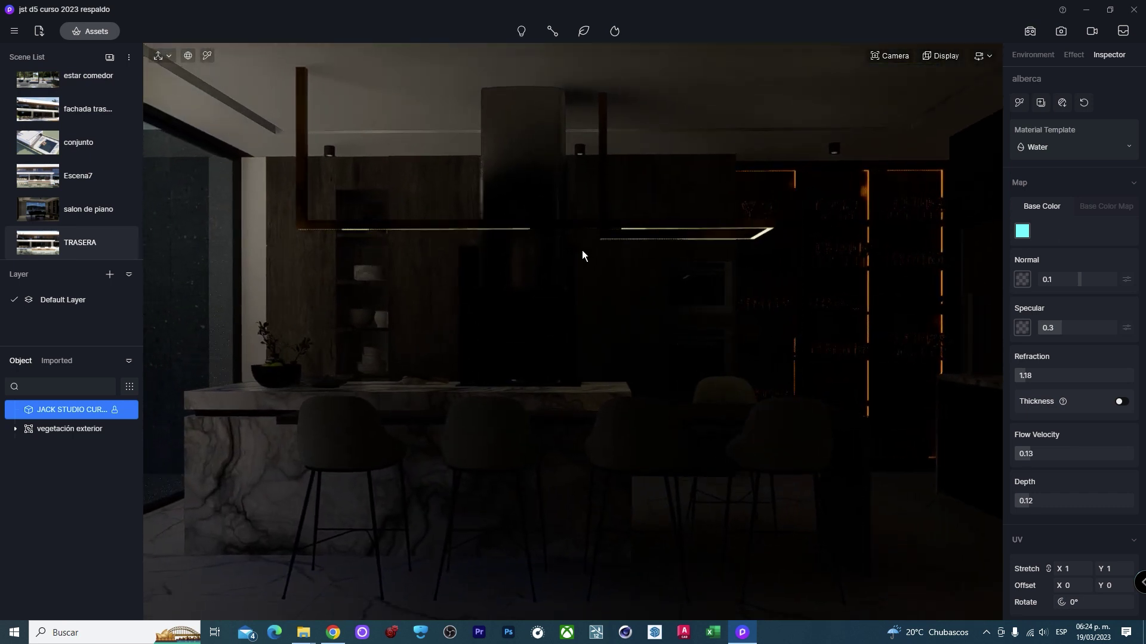
middle_drag(582, 250, 595, 256)
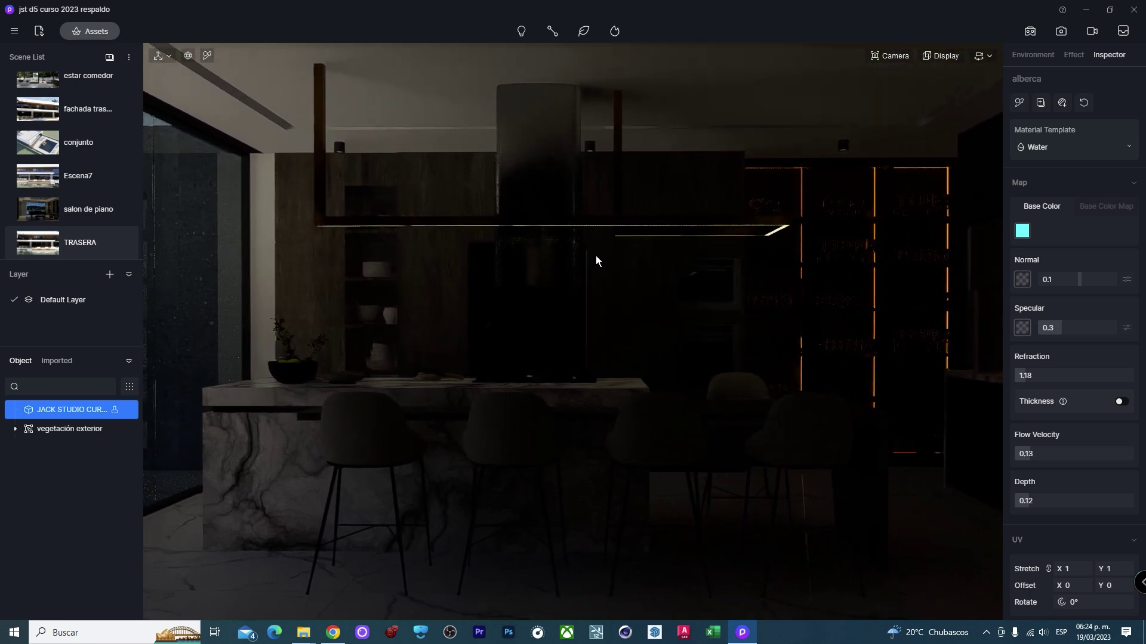
Switch to the KITCHEN scene and turn the view toward the lit shelving.
scroll(94, 123, up, 5)
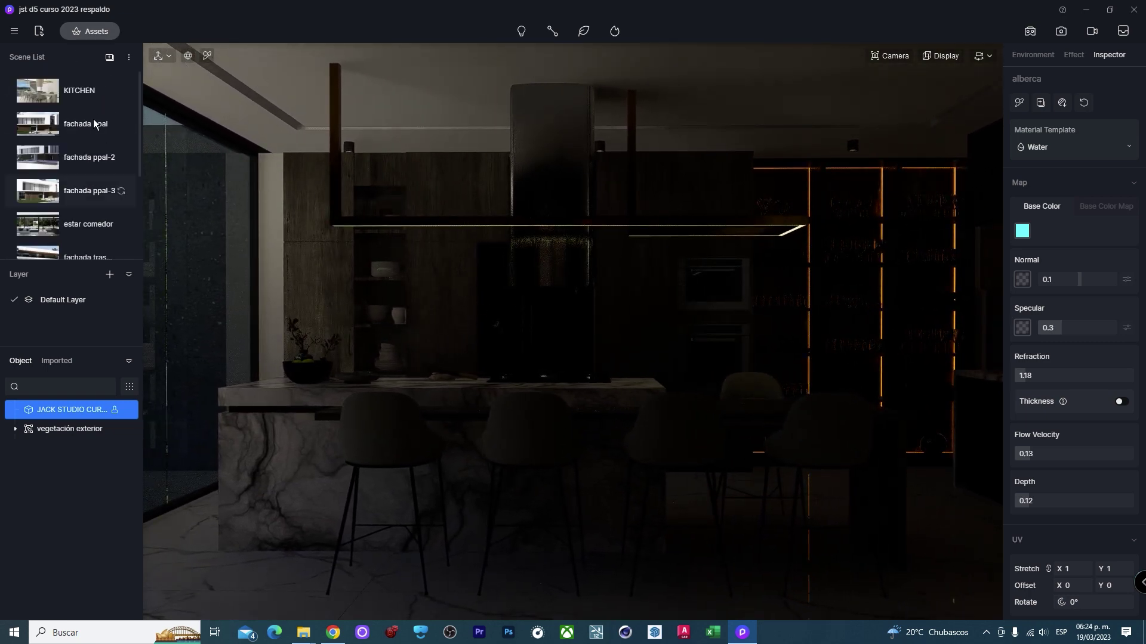
click(76, 89)
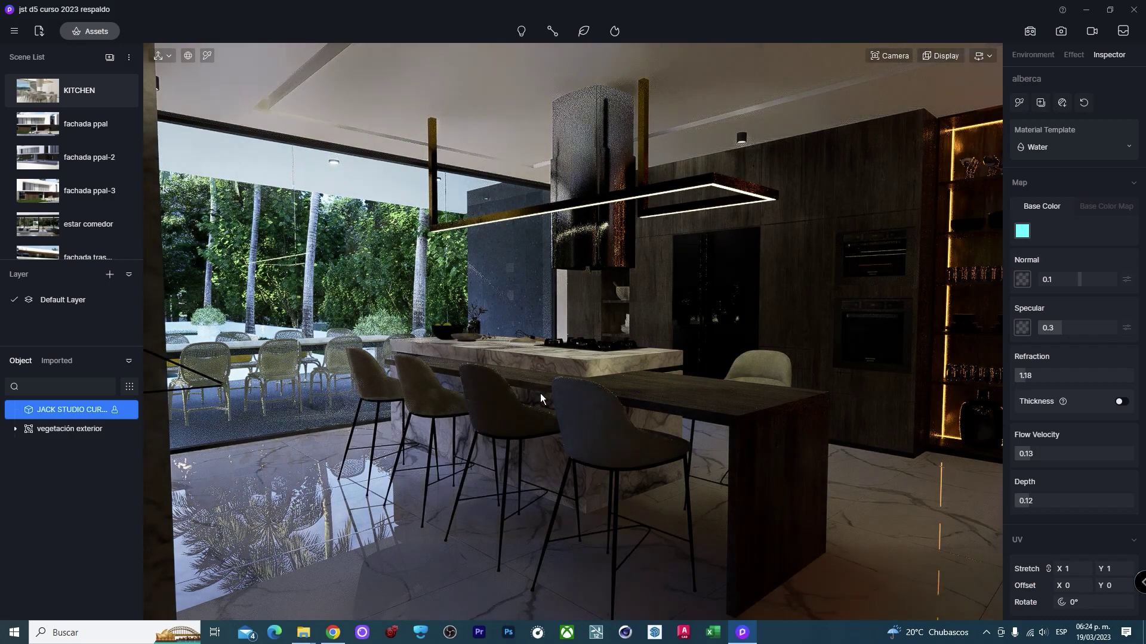
right_drag(521, 374, 1065, 374)
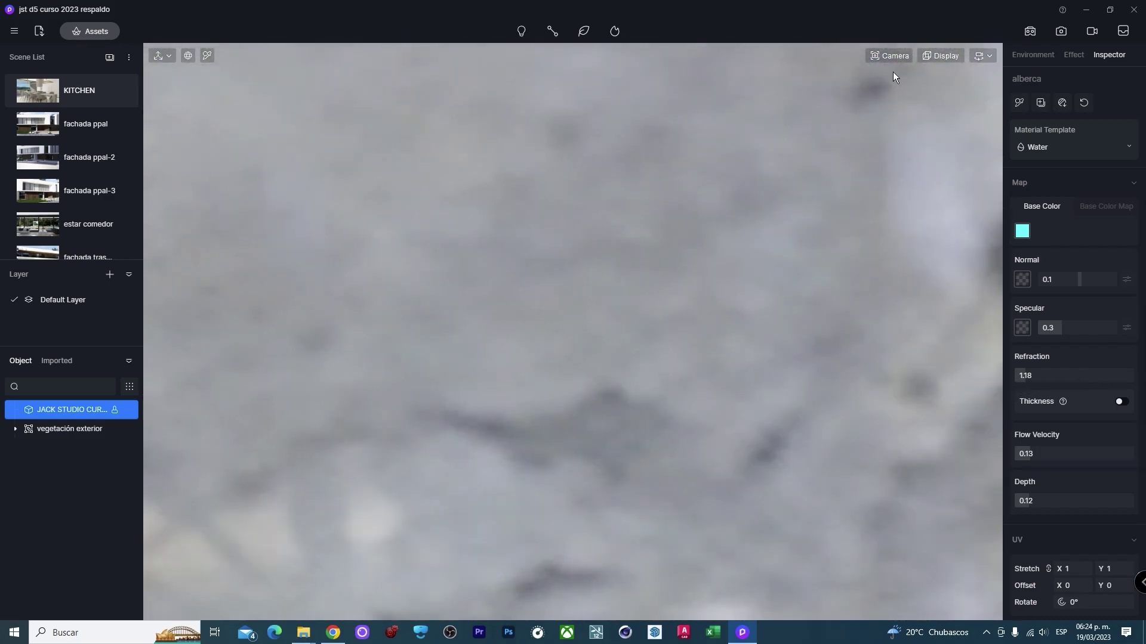
click(889, 57)
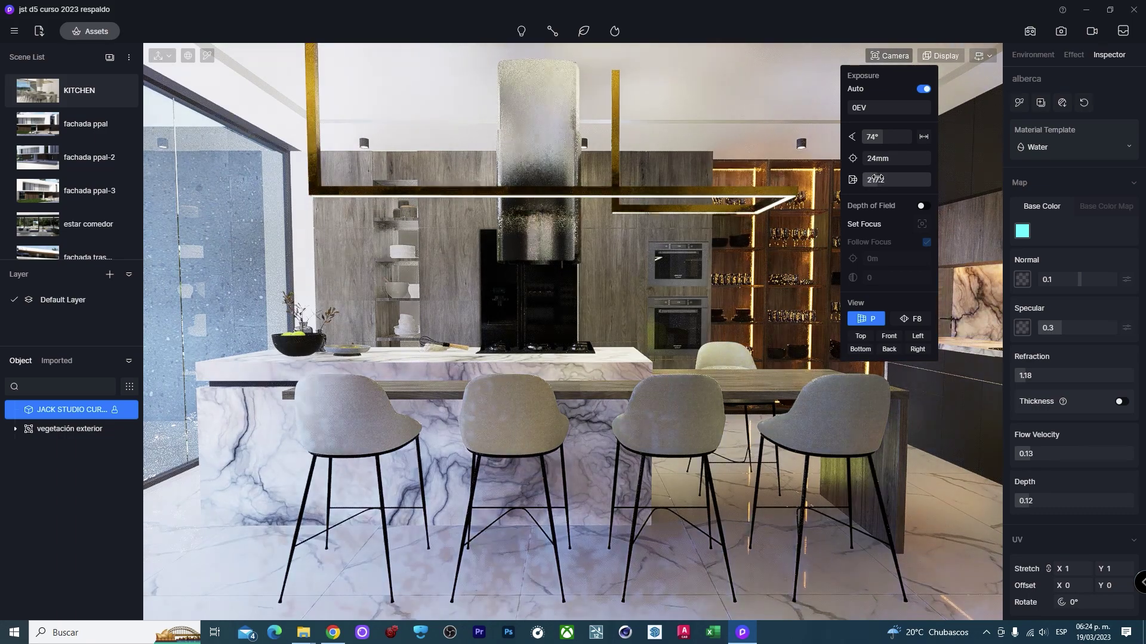
click(627, 295)
scroll(603, 276, up, 5)
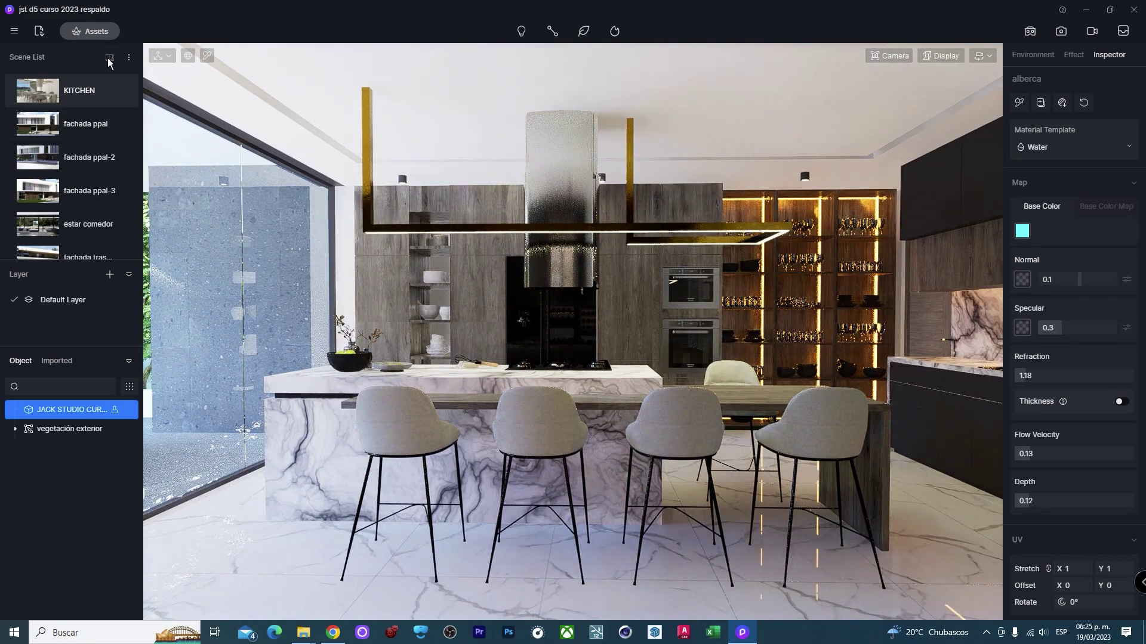
Rename the new Scene 1 to 'KITCHEN 2' and move it directly below KITCHEN.
scroll(88, 207, down, 3)
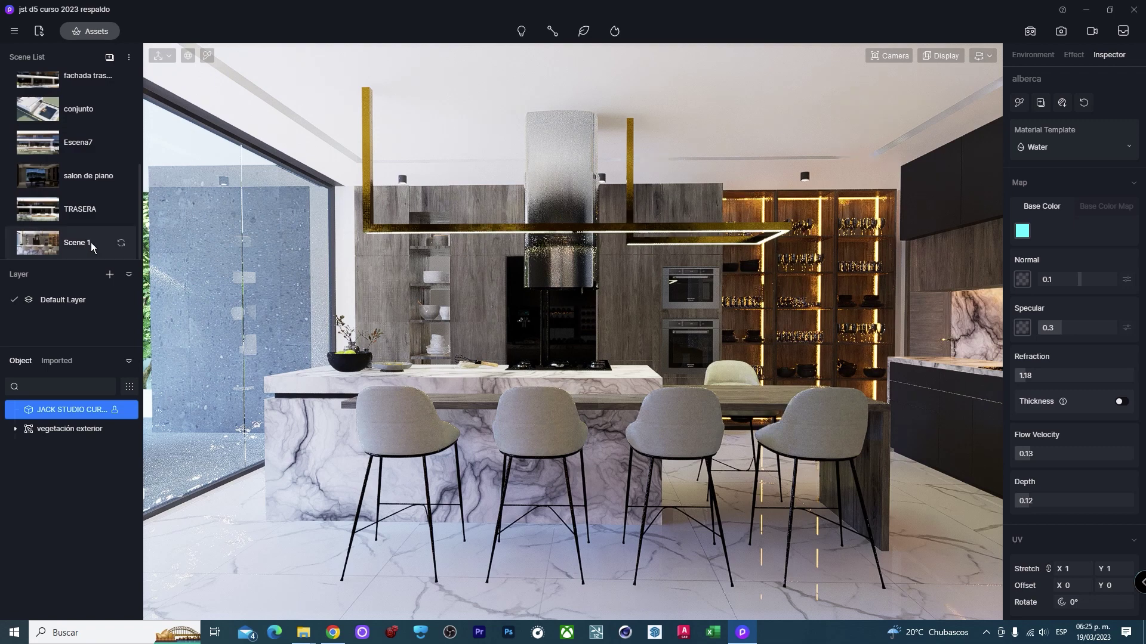
double_click(88, 243)
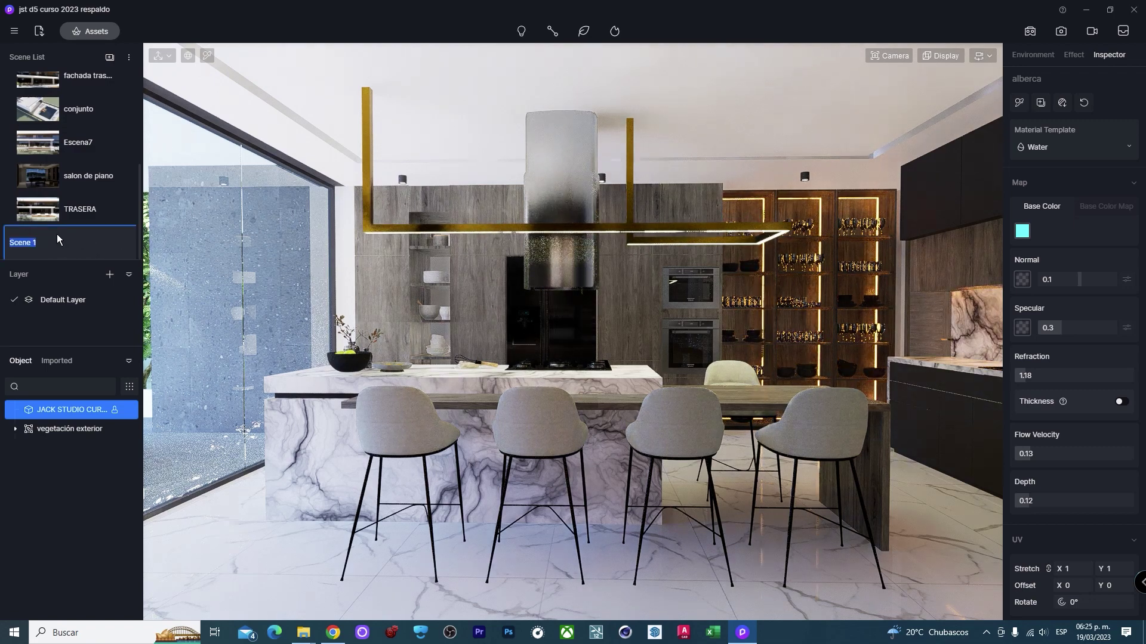
text(KITCHEN 2)
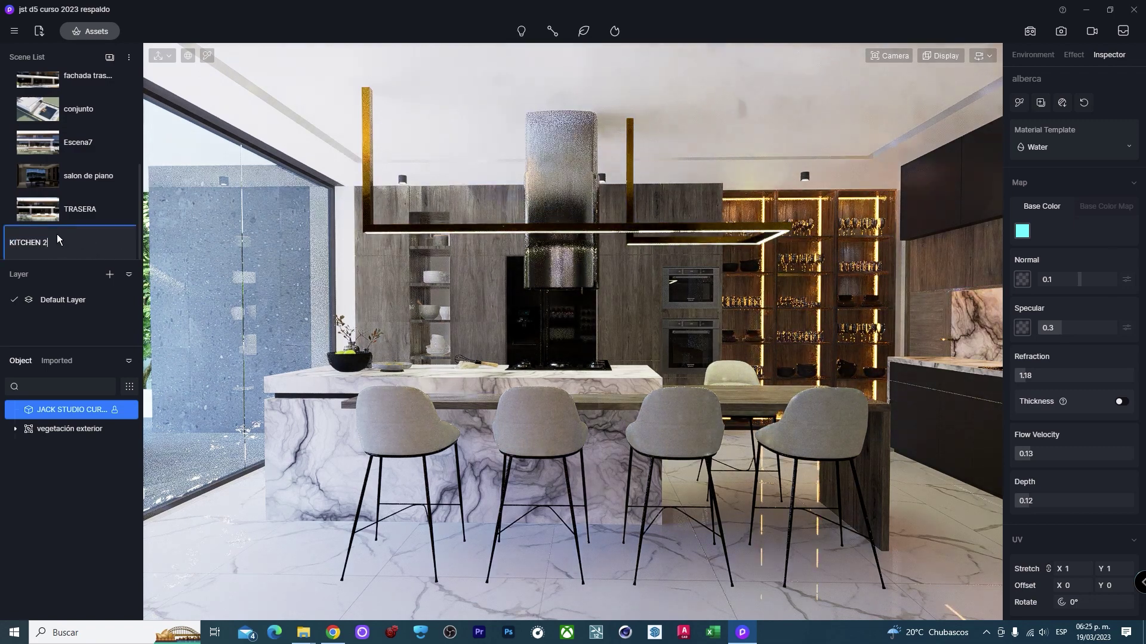
mouse_move(71, 243)
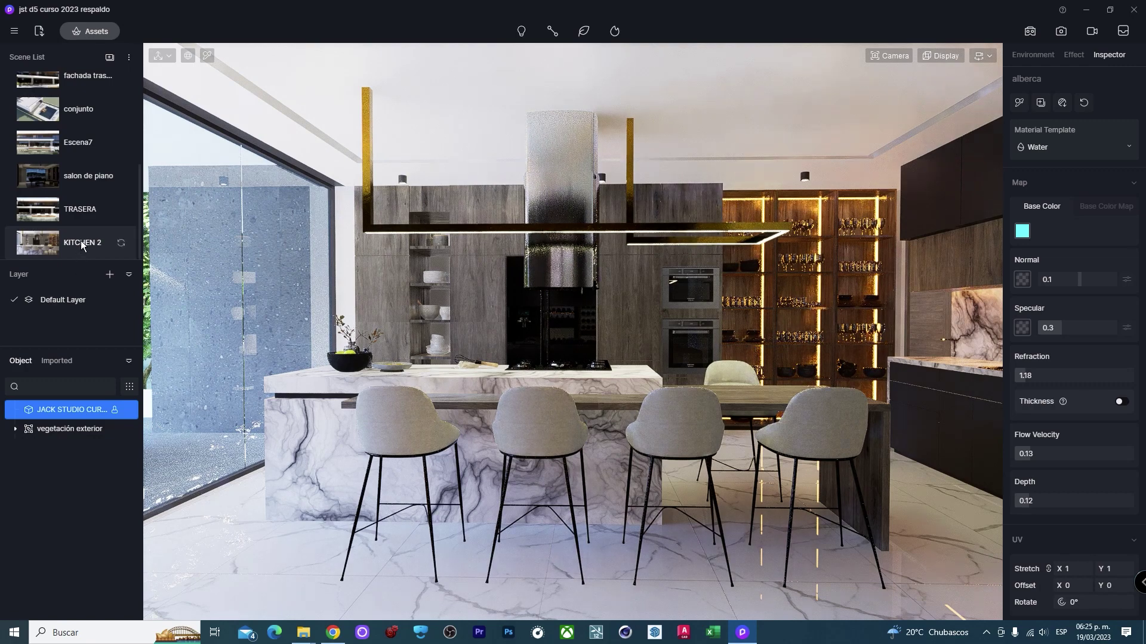
drag(81, 245, 81, 135)
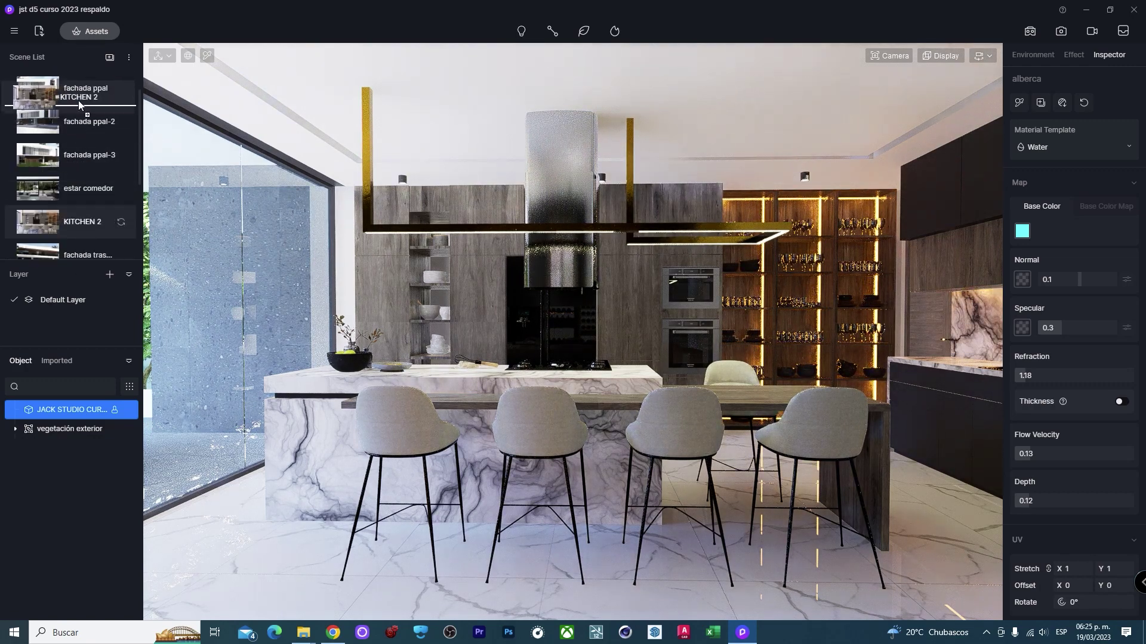
mouse_move(71, 111)
mouse_down()
mouse_move(84, 145)
mouse_move(82, 117)
mouse_up()
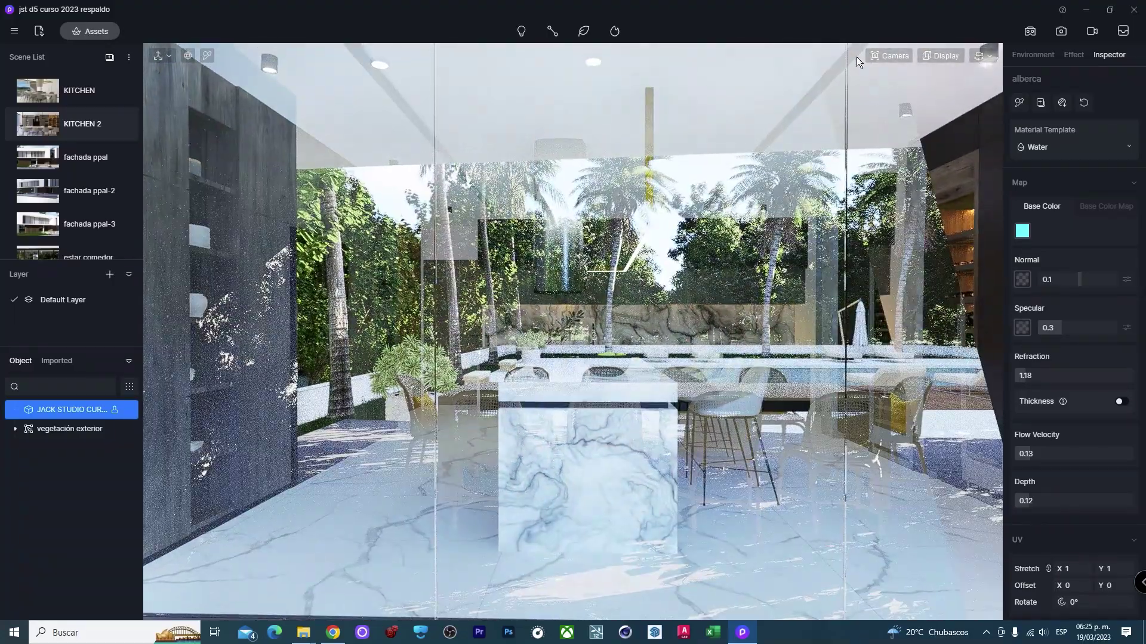
Set the KITCHEN 2 camera to two-point perspective at 74° field of view and 24mm.
click(883, 56)
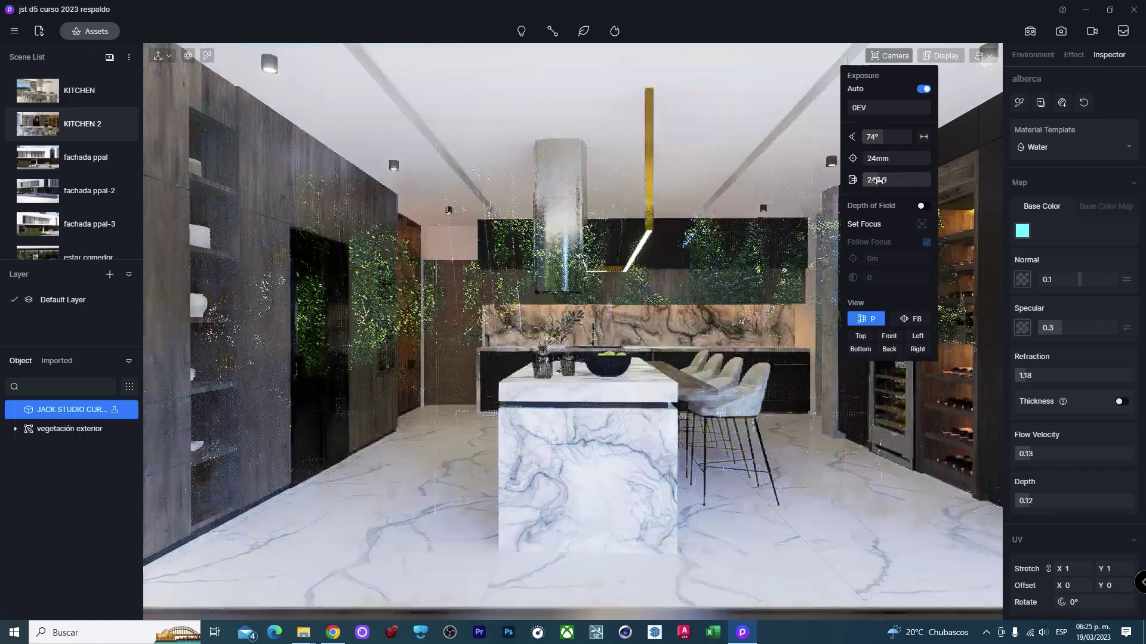
click(579, 236)
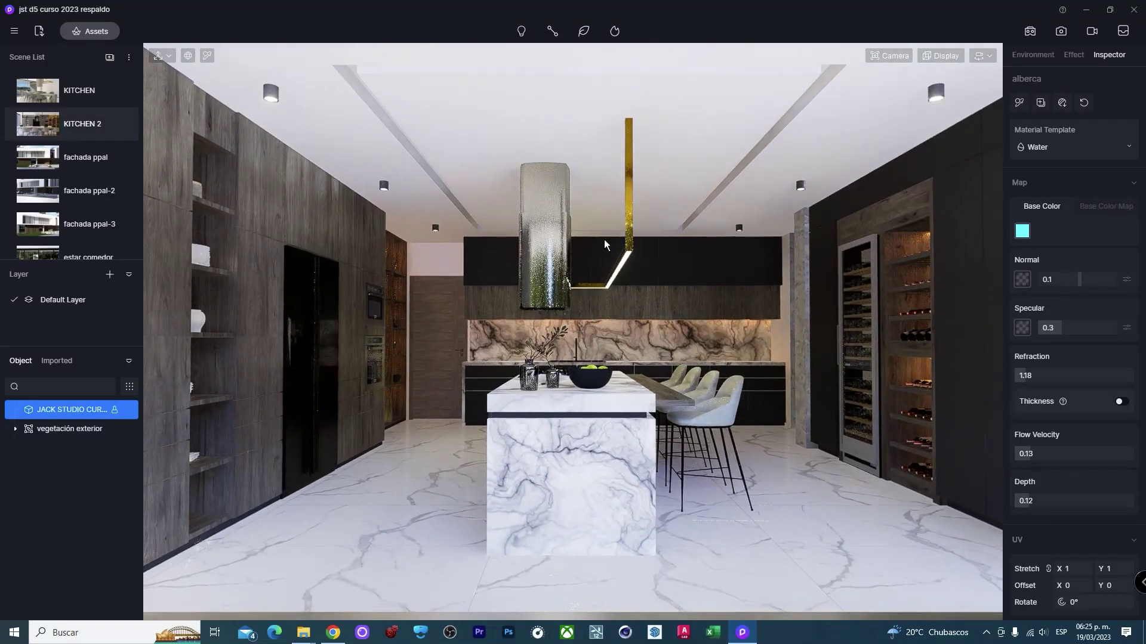
click(888, 60)
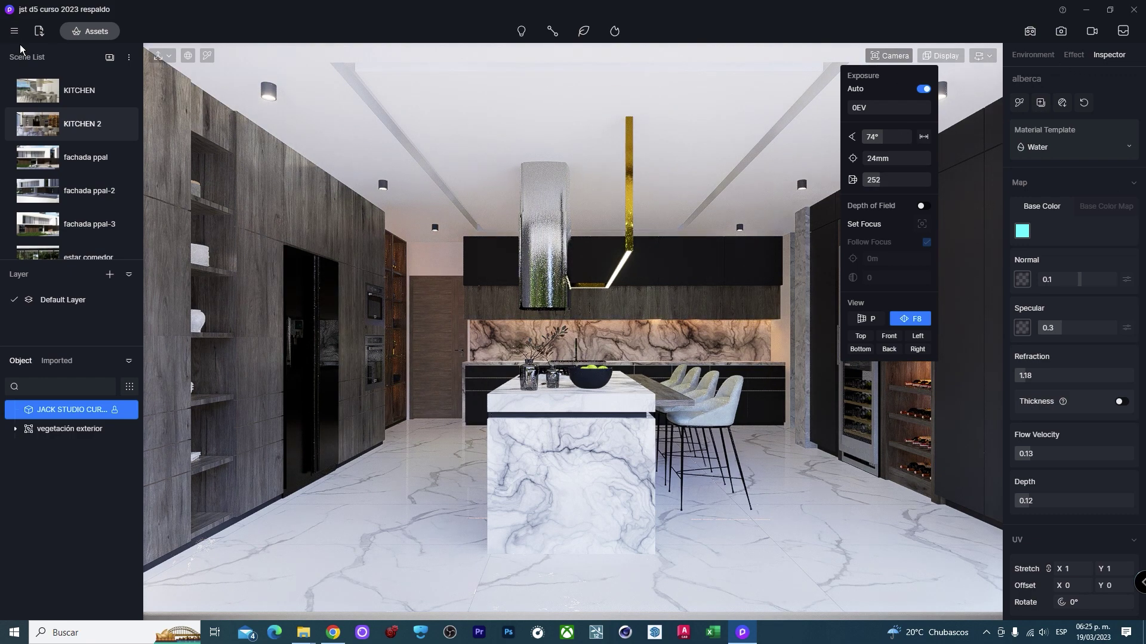
Dismiss the Import File dialog, rename the new scene 'KITCHEN 3' and place it after KITCHEN 2.
click(40, 32)
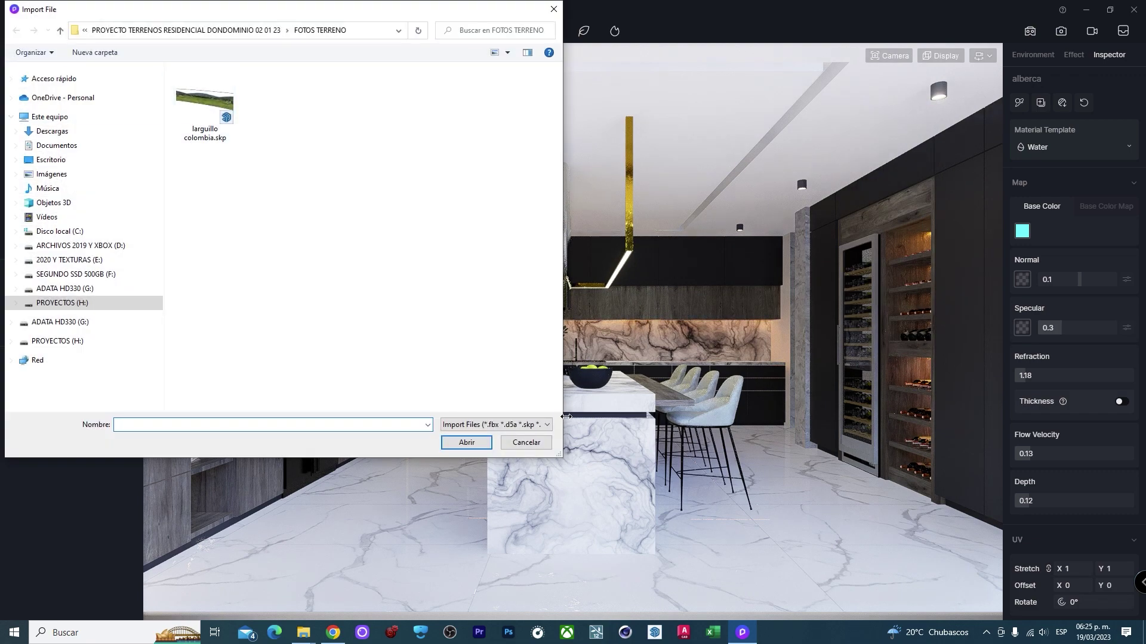
click(533, 447)
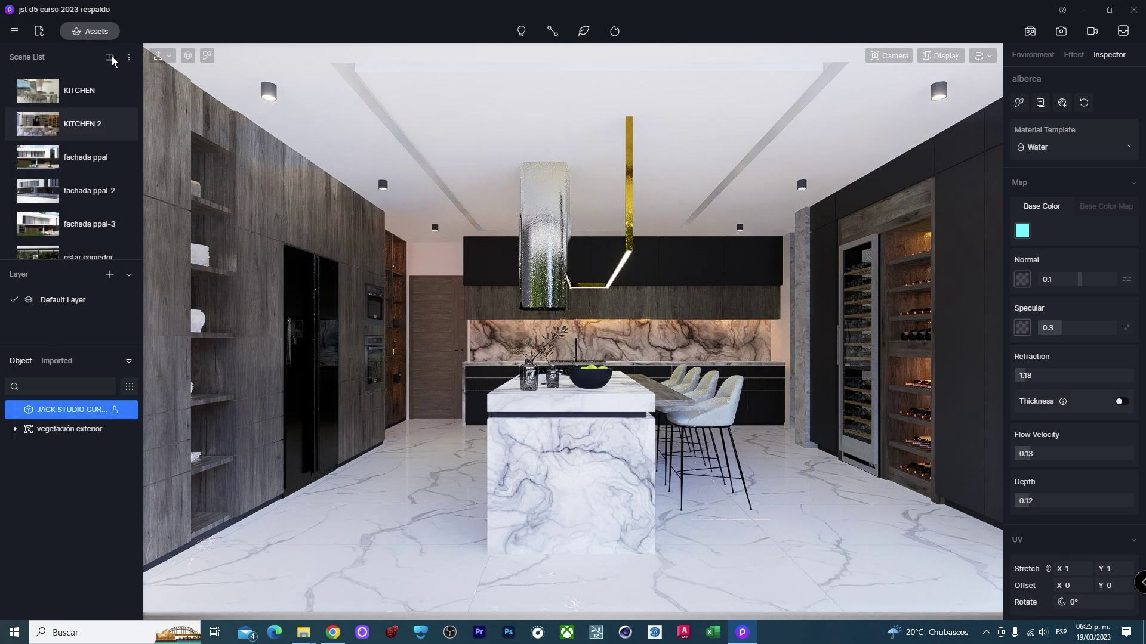
scroll(112, 212, down, 5)
double_click(76, 245)
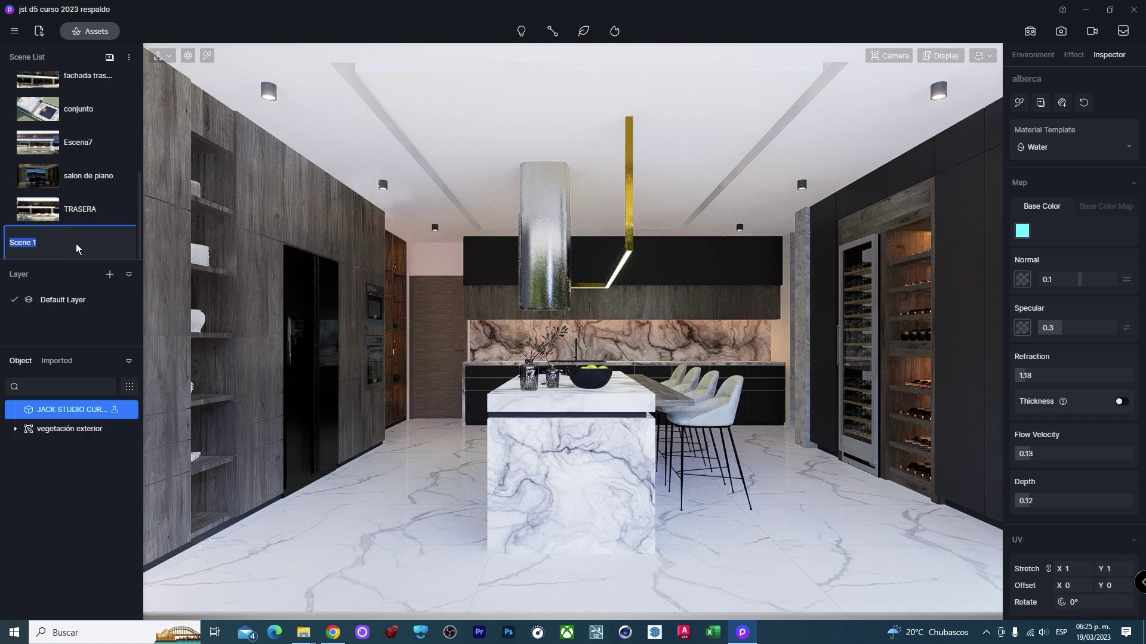
text(KITCHEN)
key(Return)
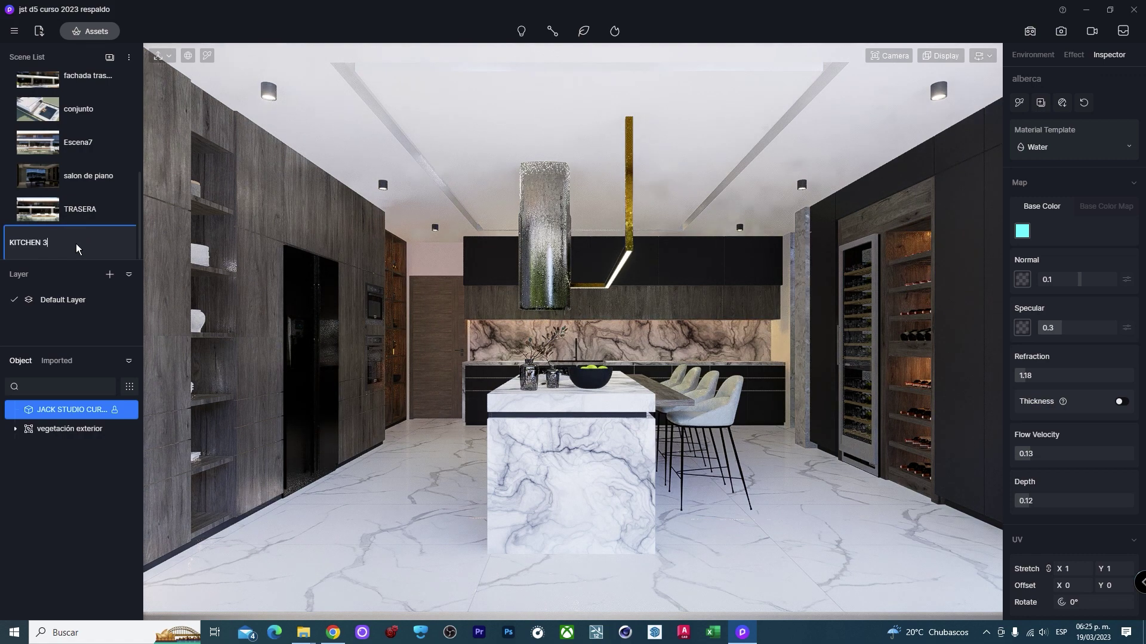
scroll(86, 96, up, 1)
scroll(82, 123, up, 5)
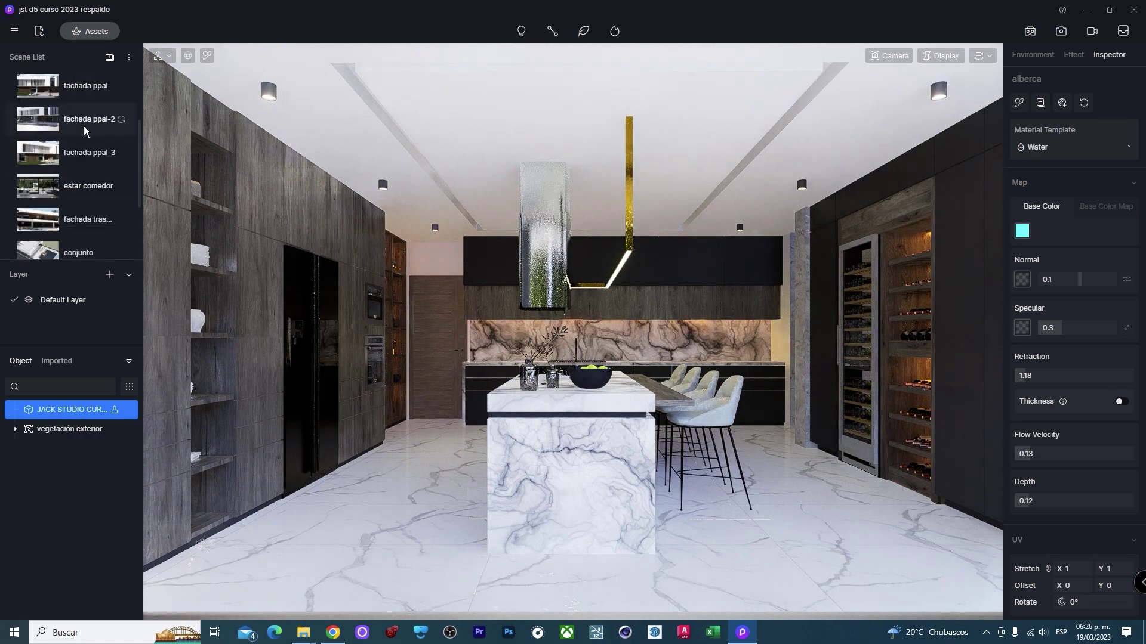
scroll(84, 108, up, 2)
scroll(88, 114, up, 1)
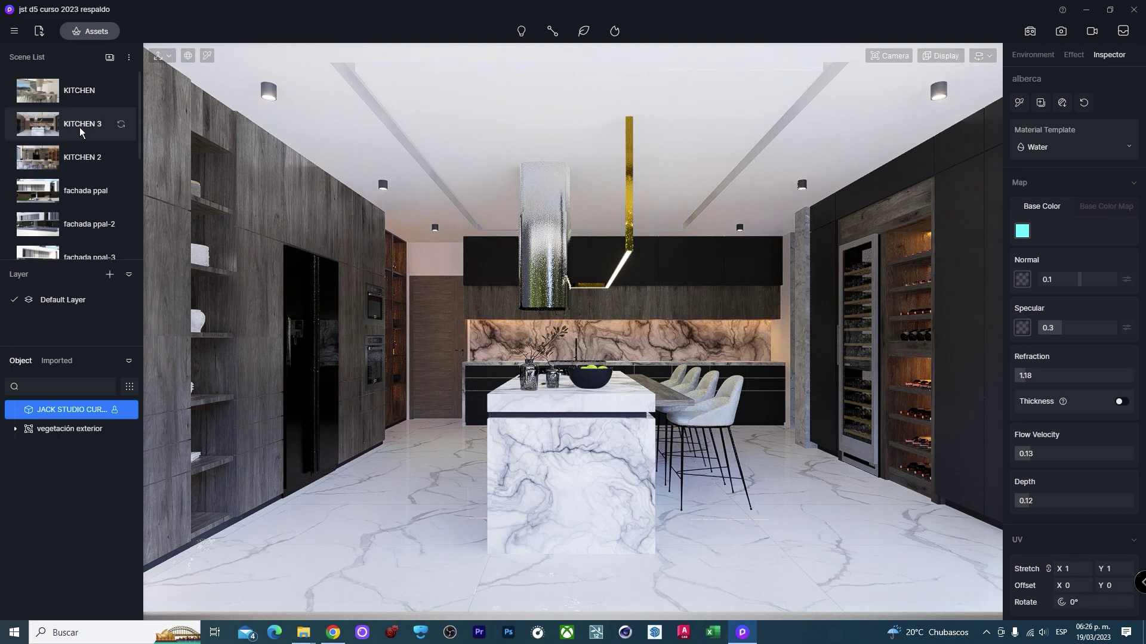
drag(80, 132, 91, 163)
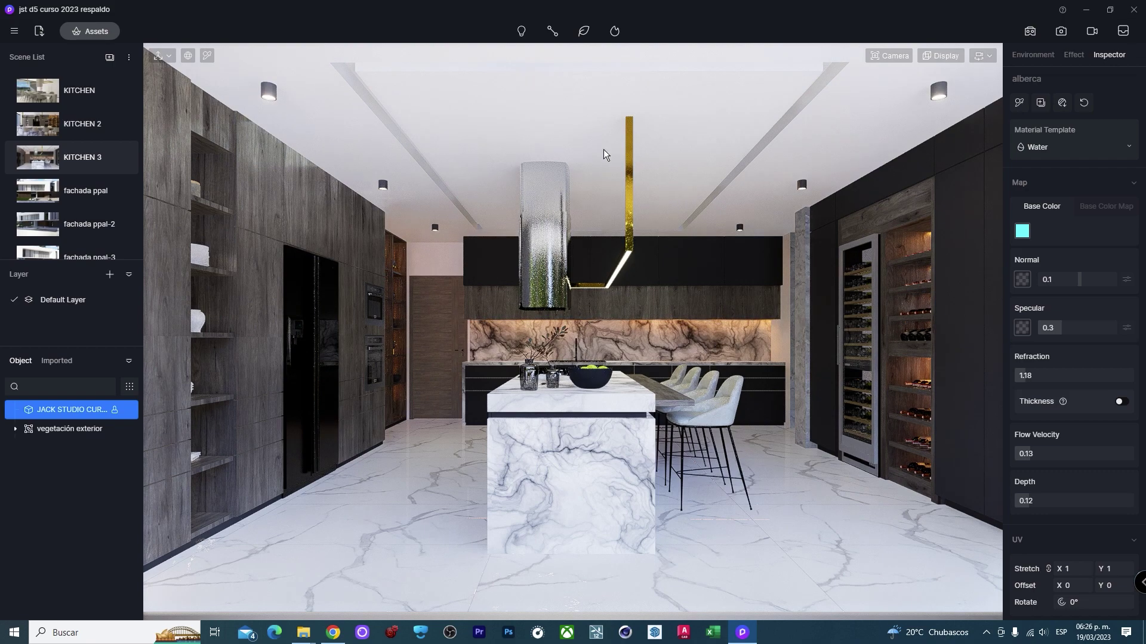
Orbit around the island and tilt down to the hood and brass pendant lamp.
mouse_move(725, 266)
right_down()
mouse_move(553, 190)
mouse_move(403, 192)
mouse_move(644, 208)
mouse_move(695, 185)
mouse_move(482, 77)
right_up()
mouse_move(703, 99)
right_down()
mouse_move(727, 117)
mouse_move(714, 142)
mouse_move(706, 101)
mouse_move(553, 370)
mouse_move(603, 348)
right_up()
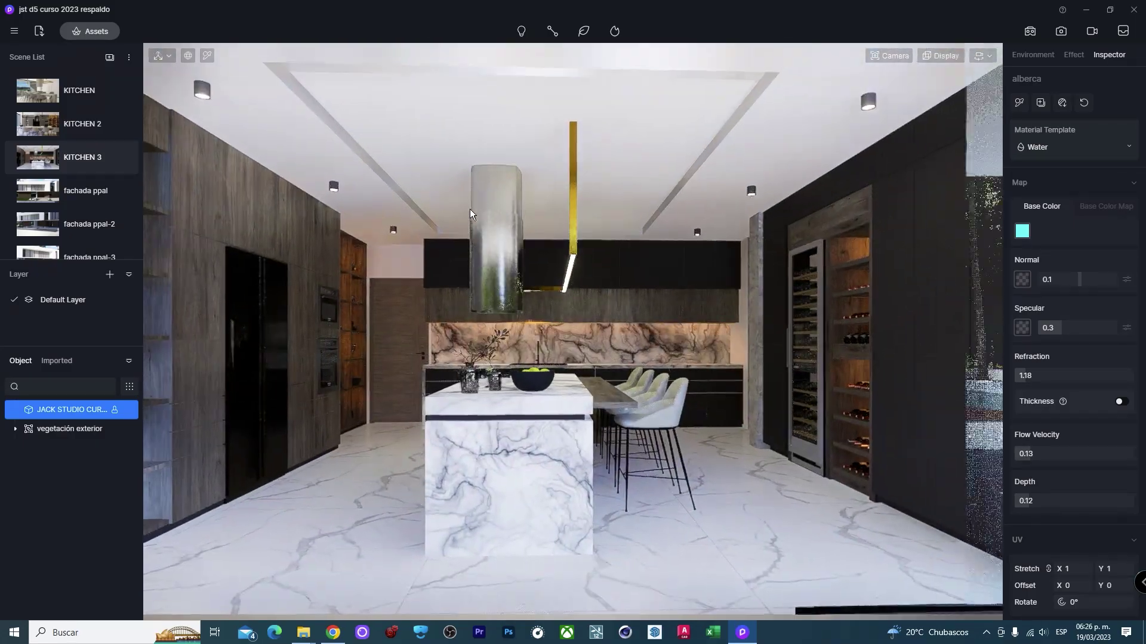
right_drag(334, 98, 310, 48)
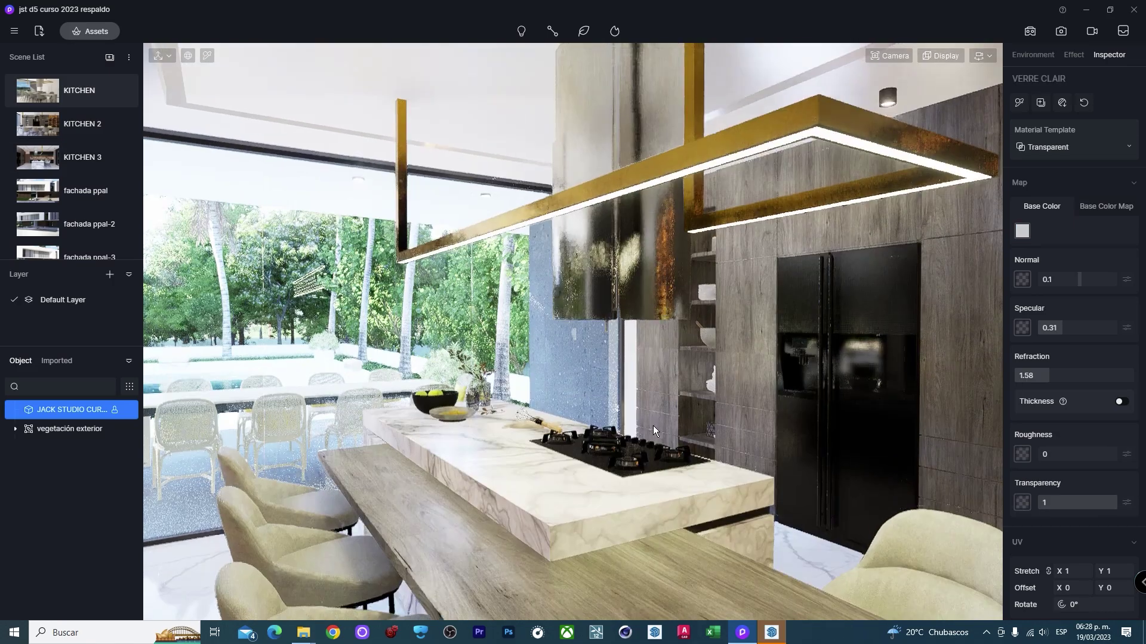
mouse_move(653, 425)
right_down()
mouse_move(430, 173)
mouse_move(524, 105)
right_up()
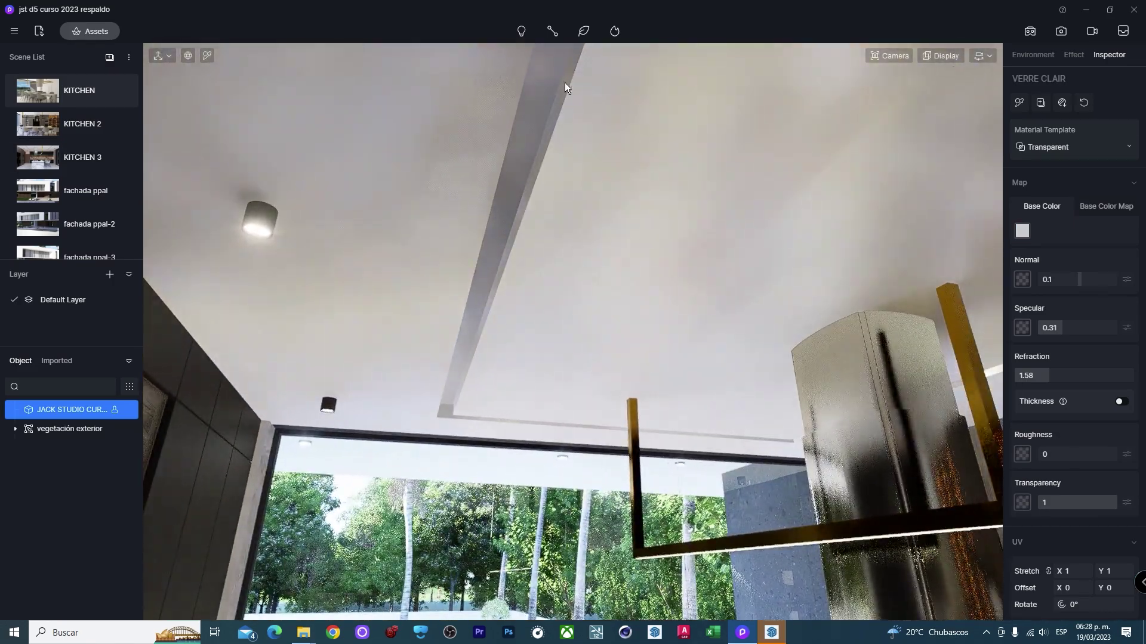
mouse_move(675, 413)
right_down()
mouse_move(922, 537)
mouse_move(639, 333)
right_up()
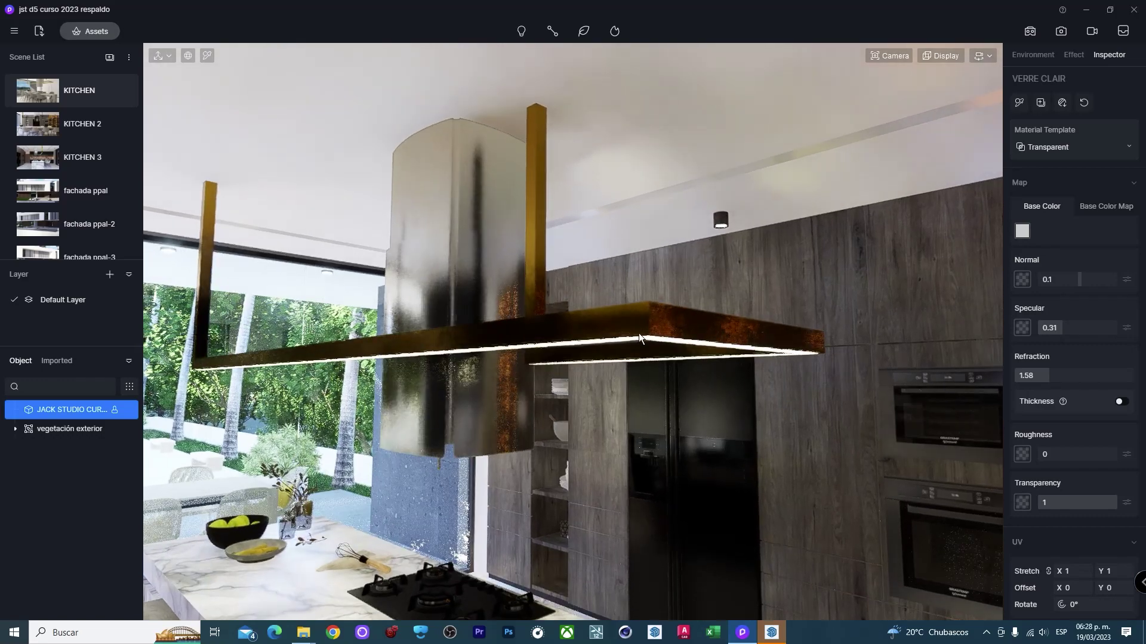
Select the lamp's Natural Gold material and browse its base colour map to texturas > metales.
click(583, 314)
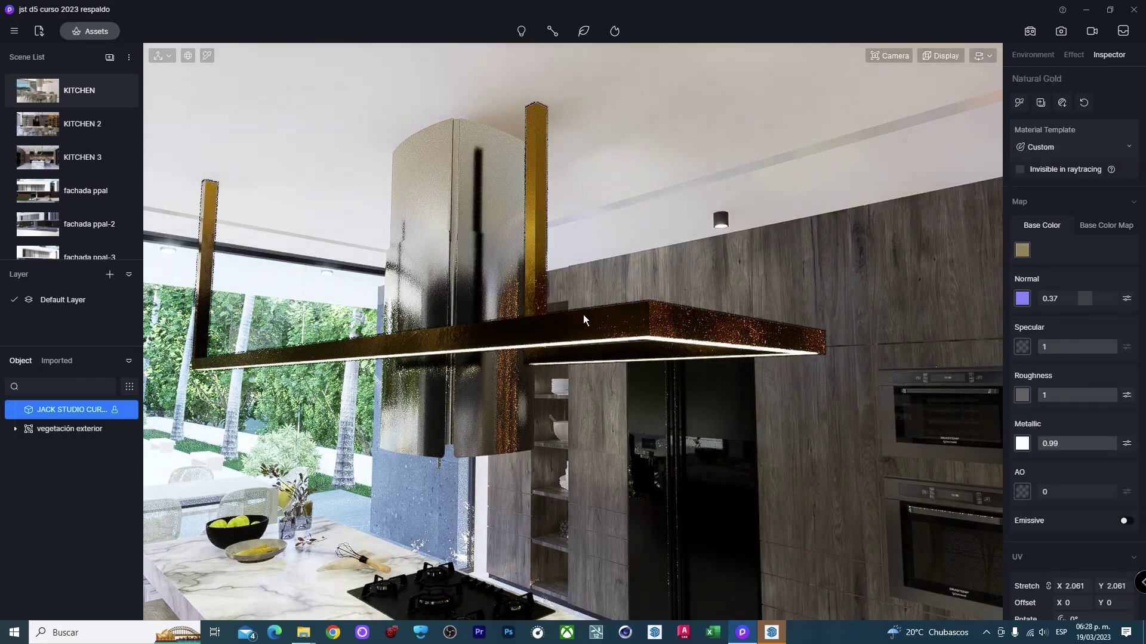
click(1039, 226)
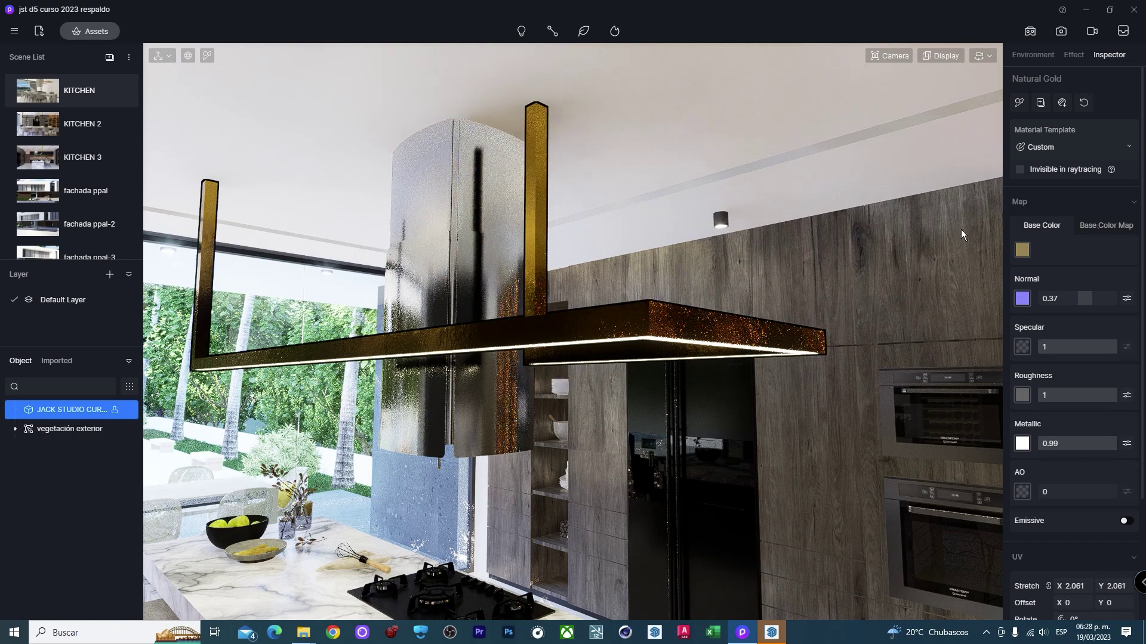
click(1085, 227)
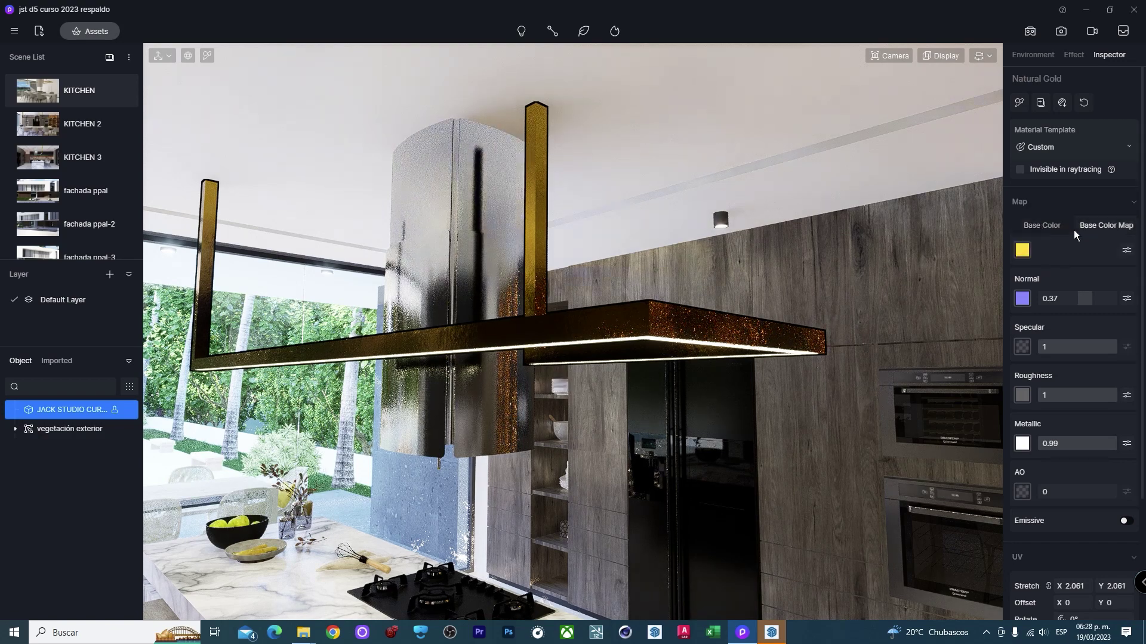
click(1022, 250)
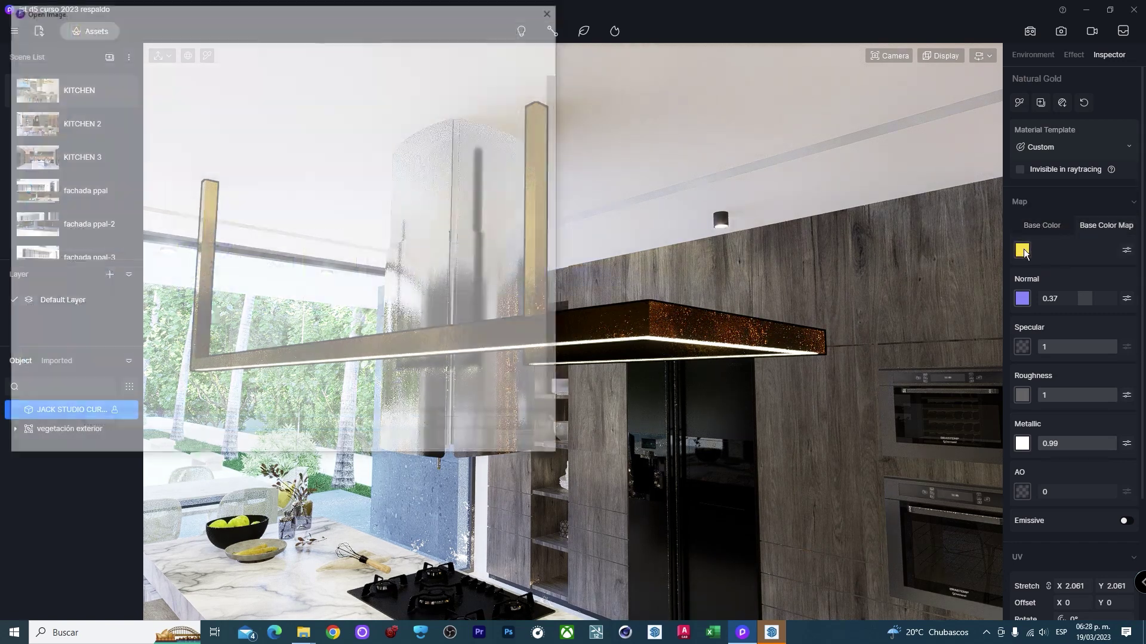
click(234, 30)
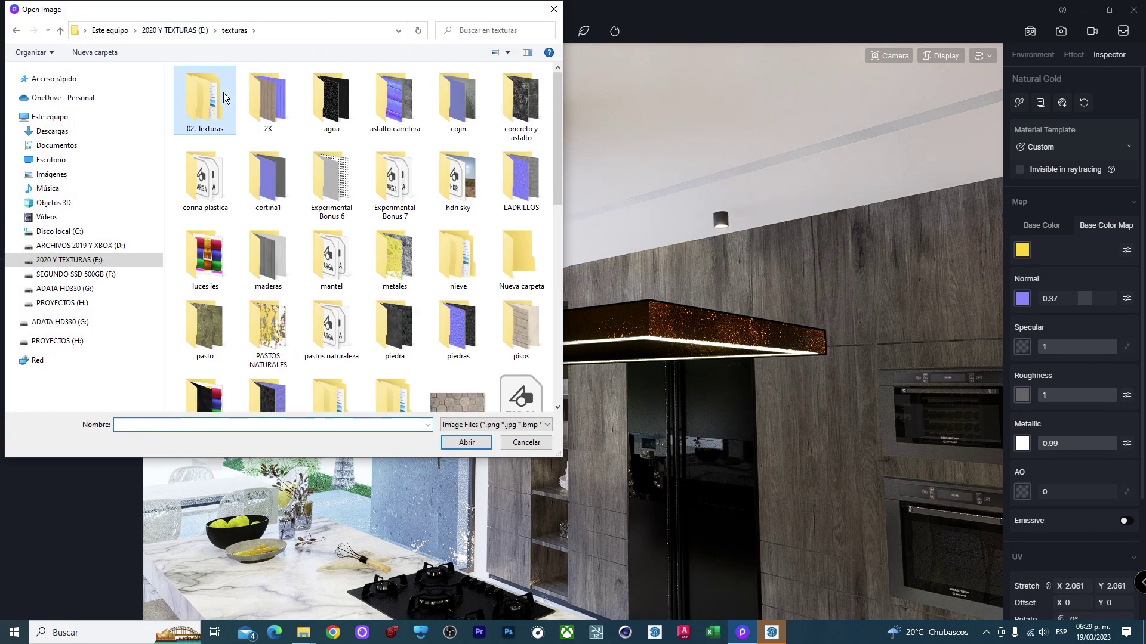
double_click(394, 263)
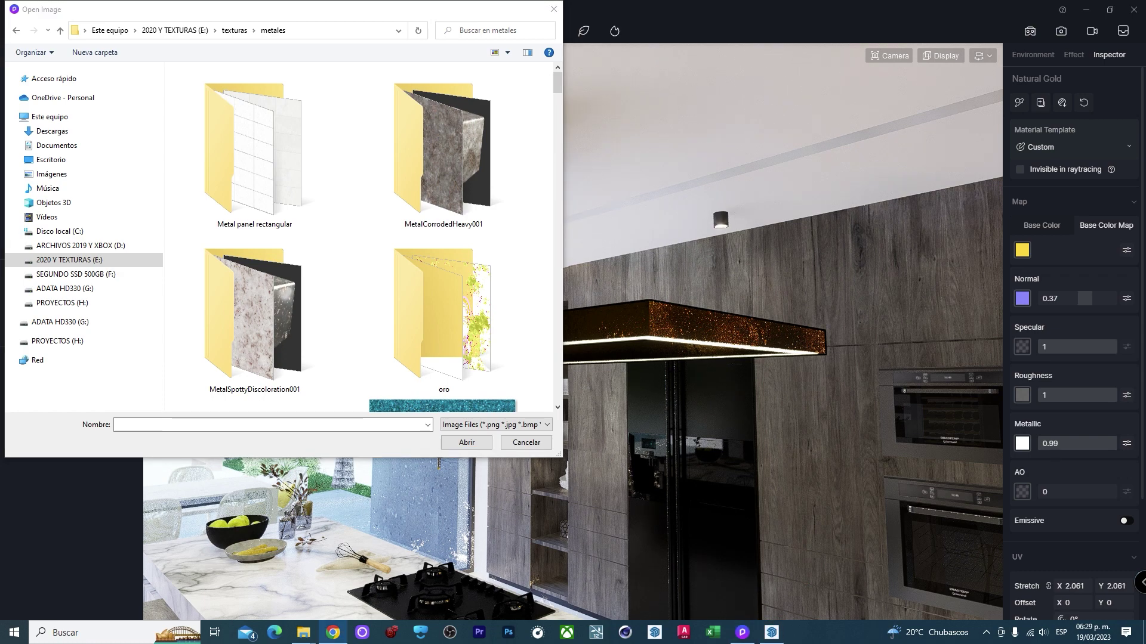
key(alt+Tab)
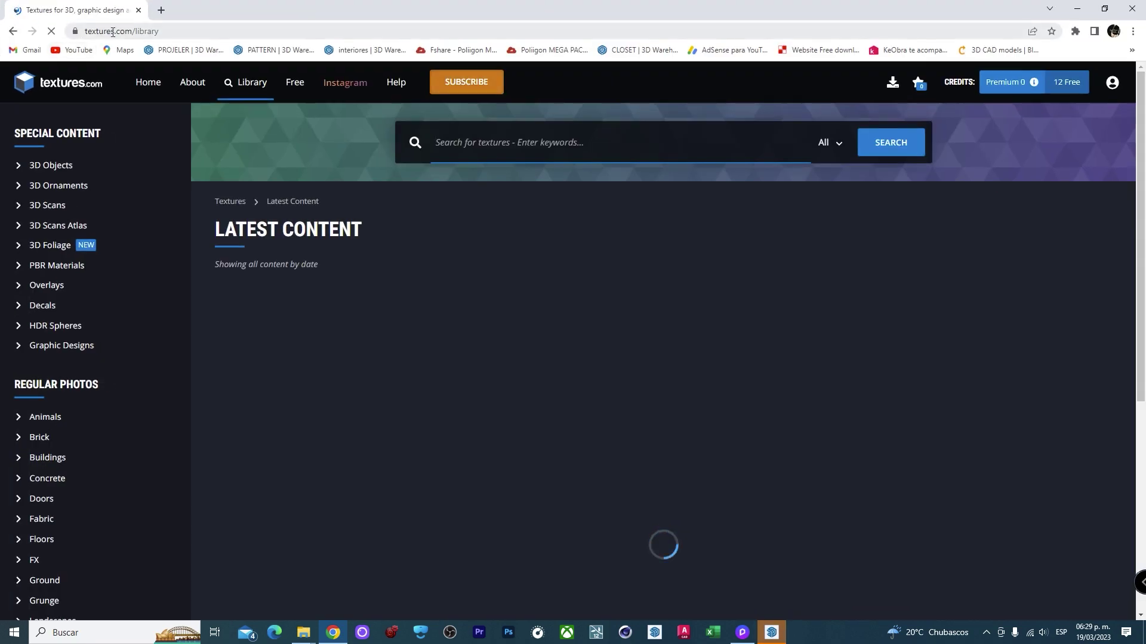
Search textures.com for 'gold' and scroll the results to review the Old Gold texture.
text(d)
key(Return)
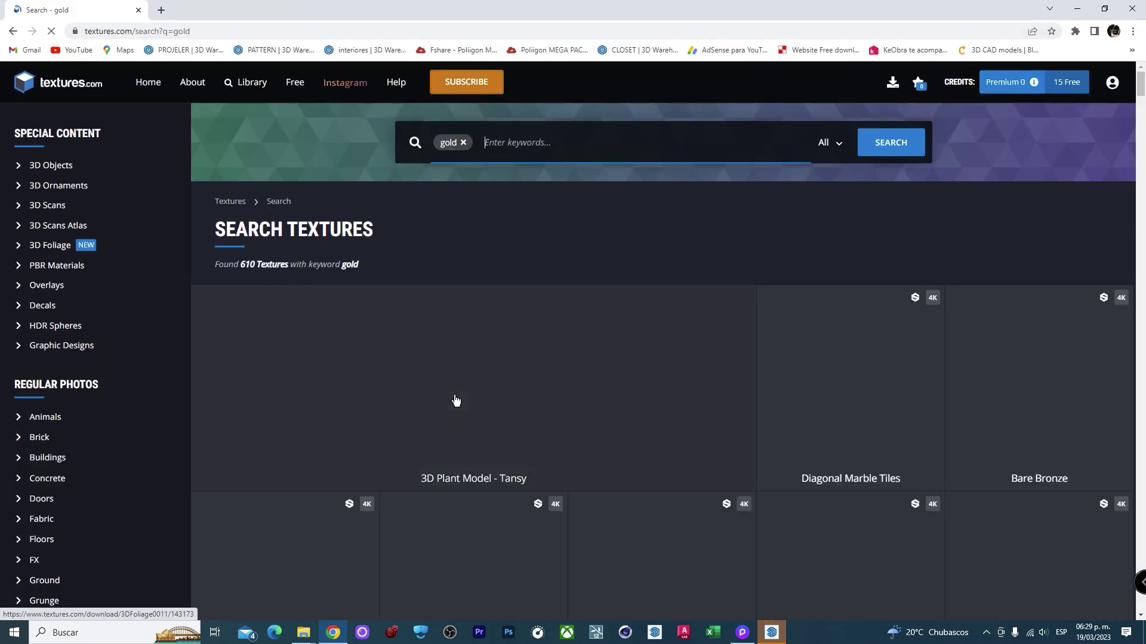
scroll(511, 402, down, 2)
scroll(512, 402, down, 1)
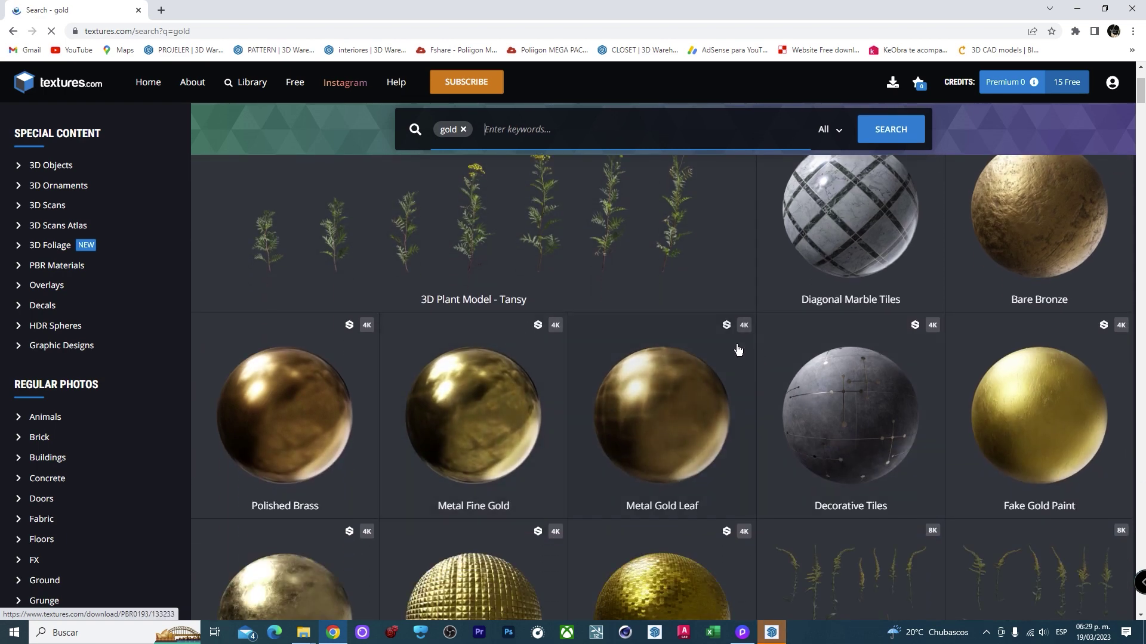
scroll(738, 350, down, 3)
scroll(722, 352, down, 2)
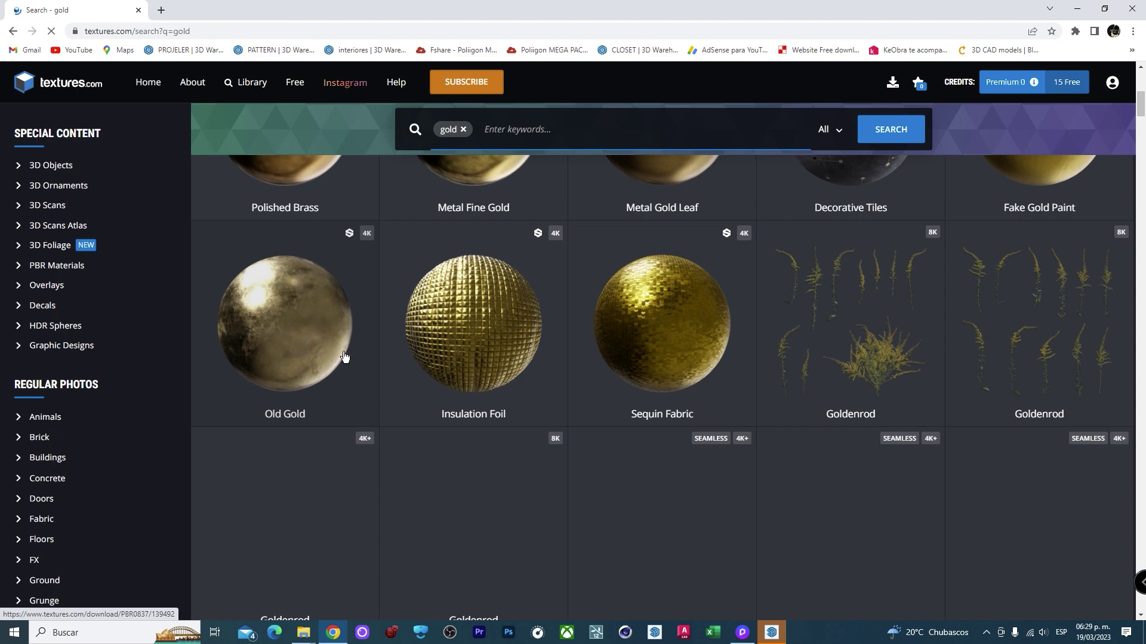
scroll(340, 356, up, 5)
scroll(460, 417, down, 6)
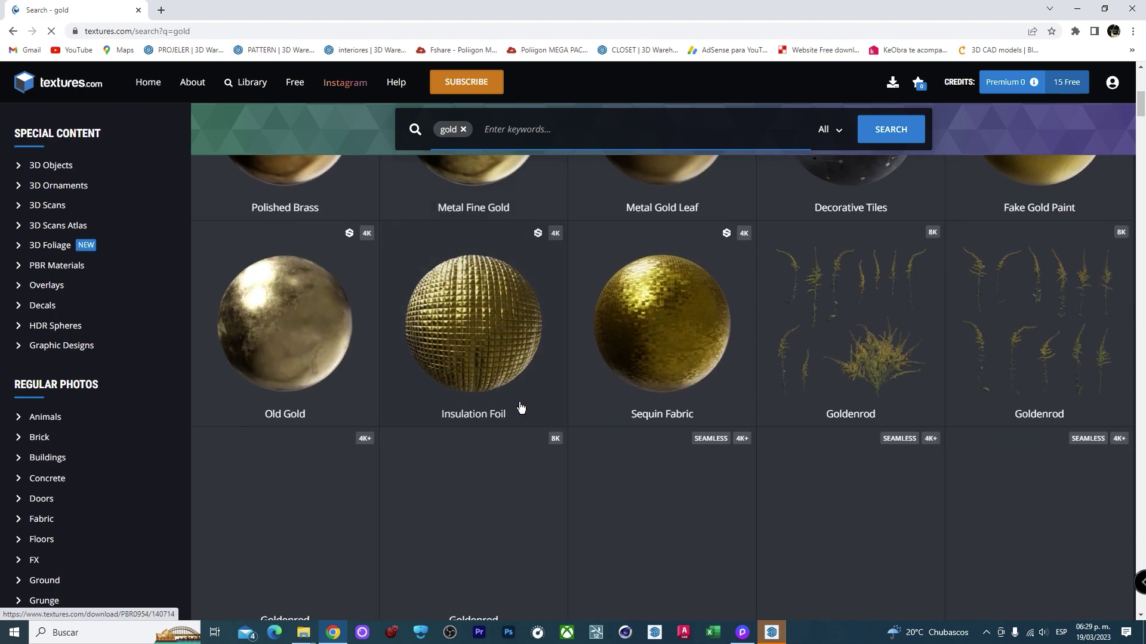
scroll(555, 334, up, 8)
Load the Old Gold albedo, normal and roughness maps from the oro folder onto the lamp frame.
click(1077, 10)
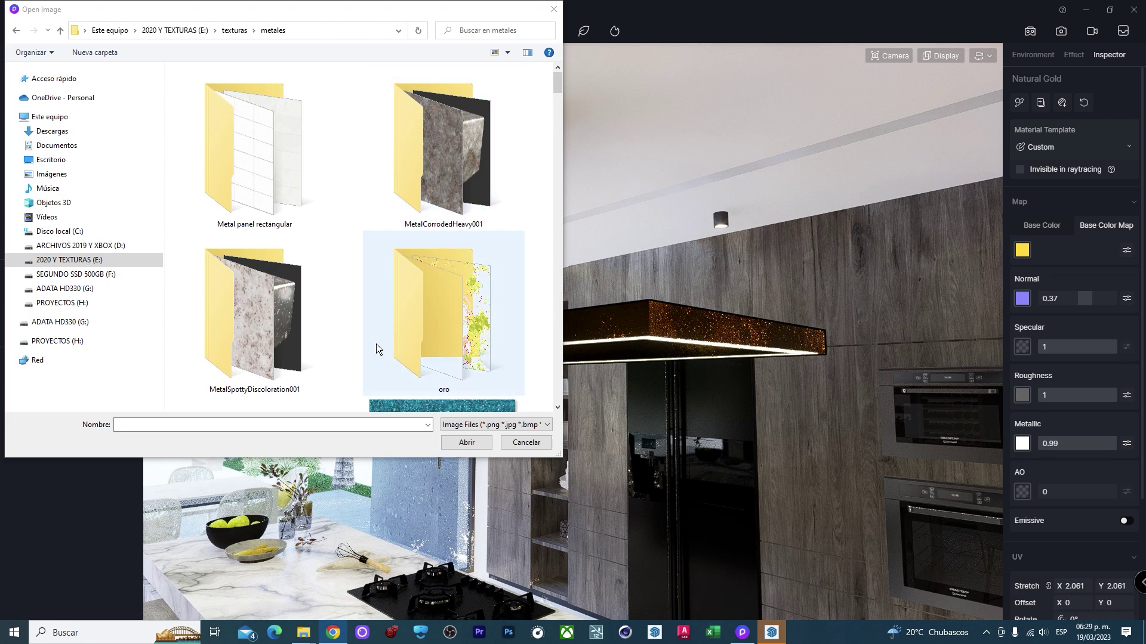
click(441, 311)
double_click(441, 310)
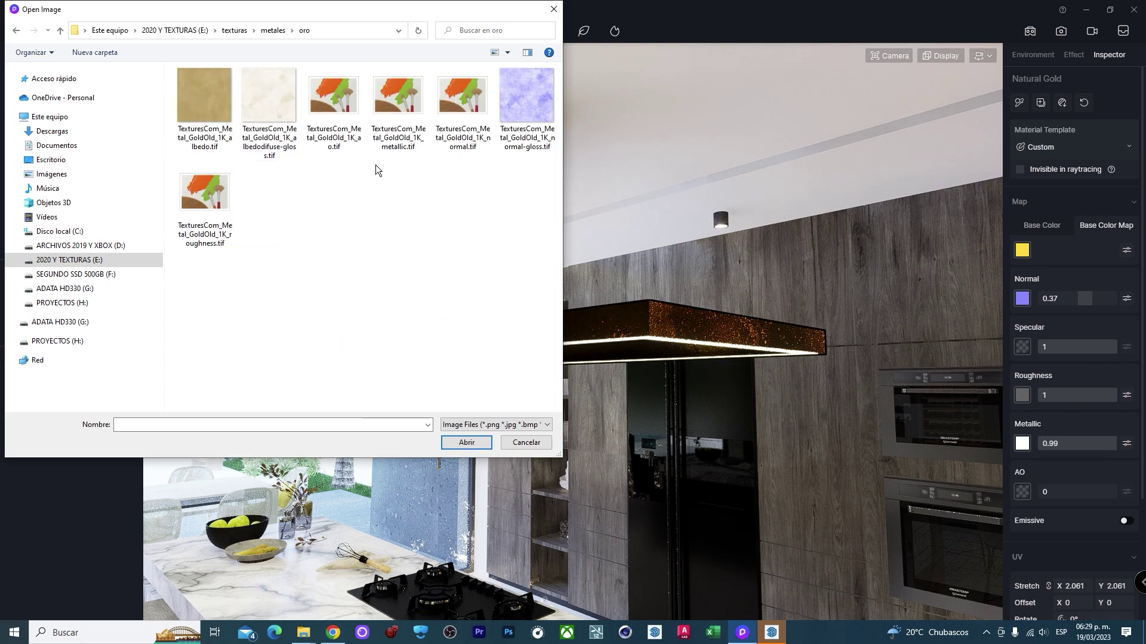
click(204, 99)
click(467, 443)
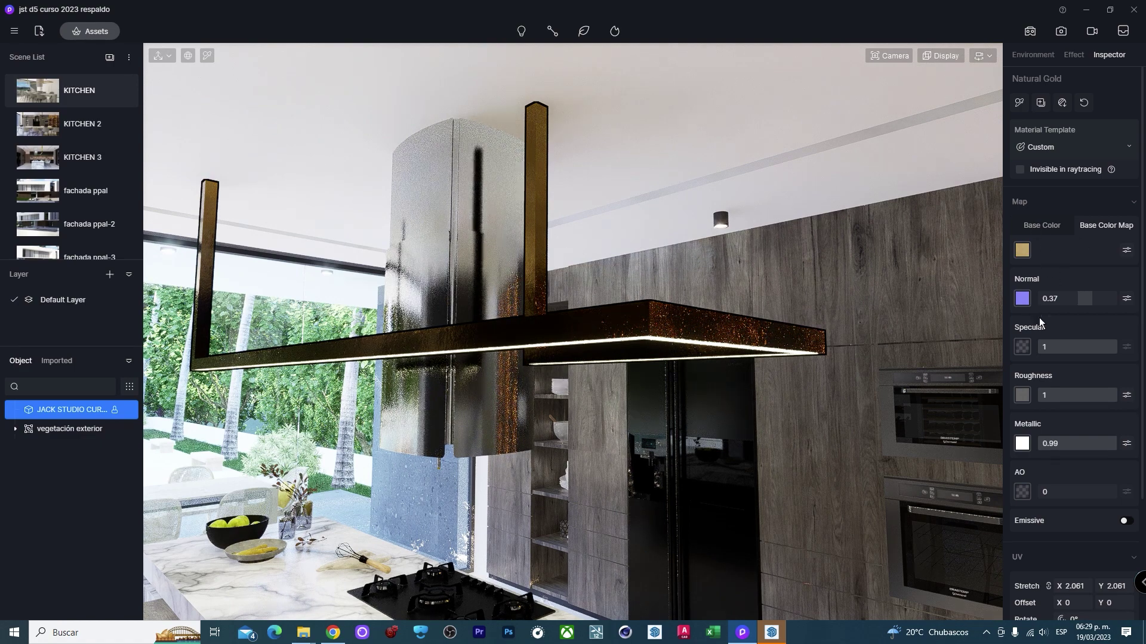
click(1022, 298)
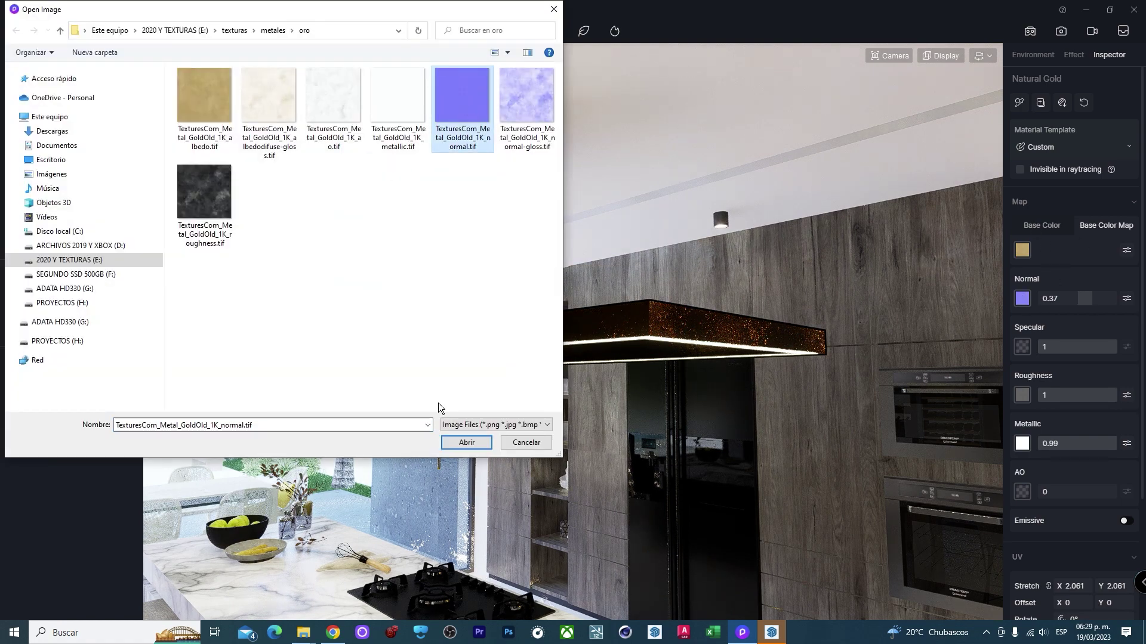
click(466, 443)
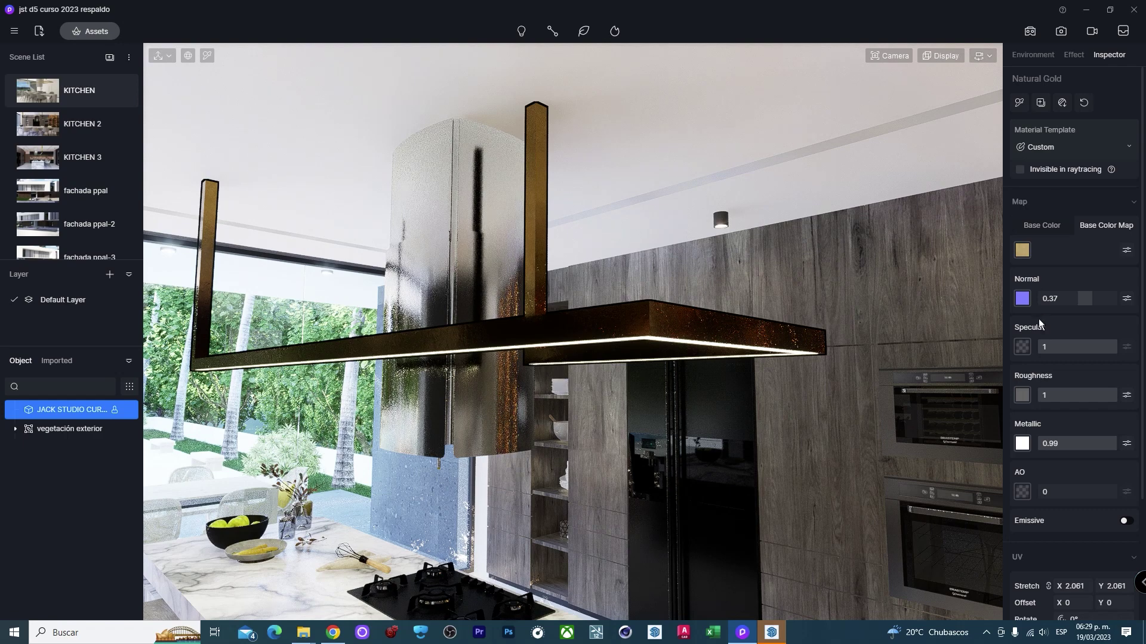
click(1023, 395)
click(212, 207)
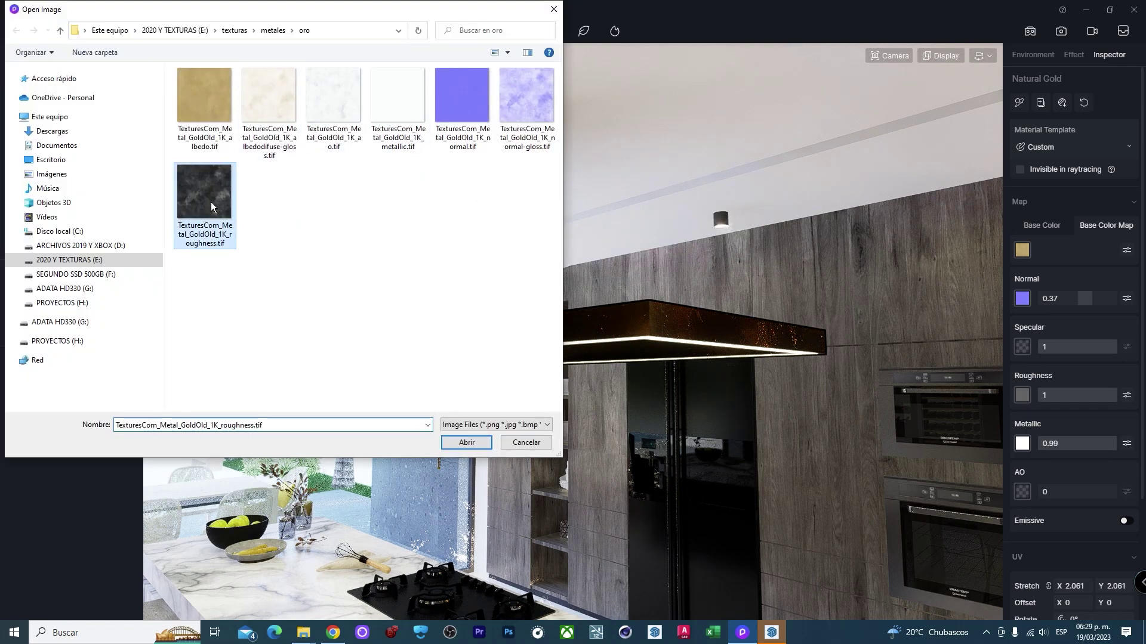
click(466, 442)
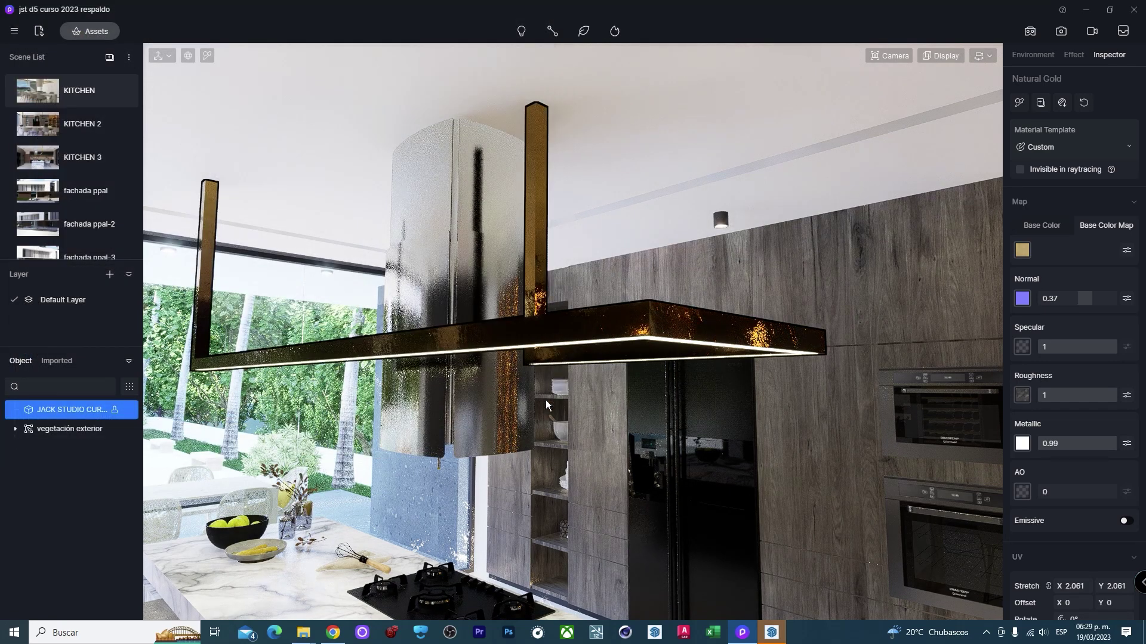
Try gold metallic around 0.47 and roughness around 0.5 on the lamp frame material.
scroll(507, 335, up, 3)
scroll(564, 342, up, 3)
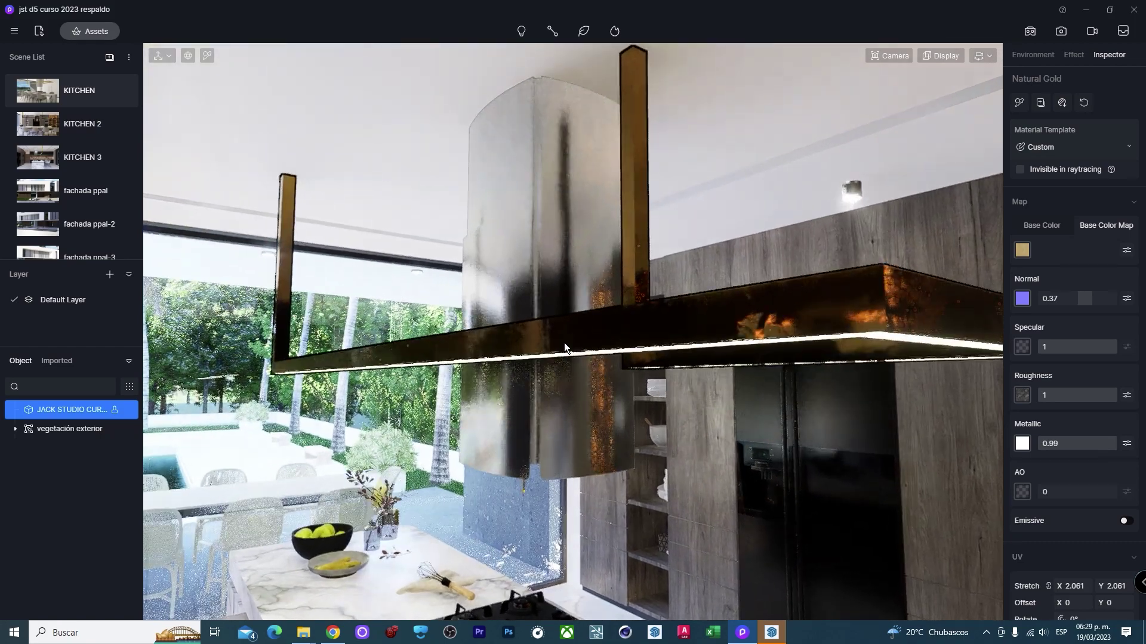
scroll(587, 346, up, 3)
scroll(575, 346, up, 2)
scroll(575, 346, down, 3)
scroll(548, 345, up, 2)
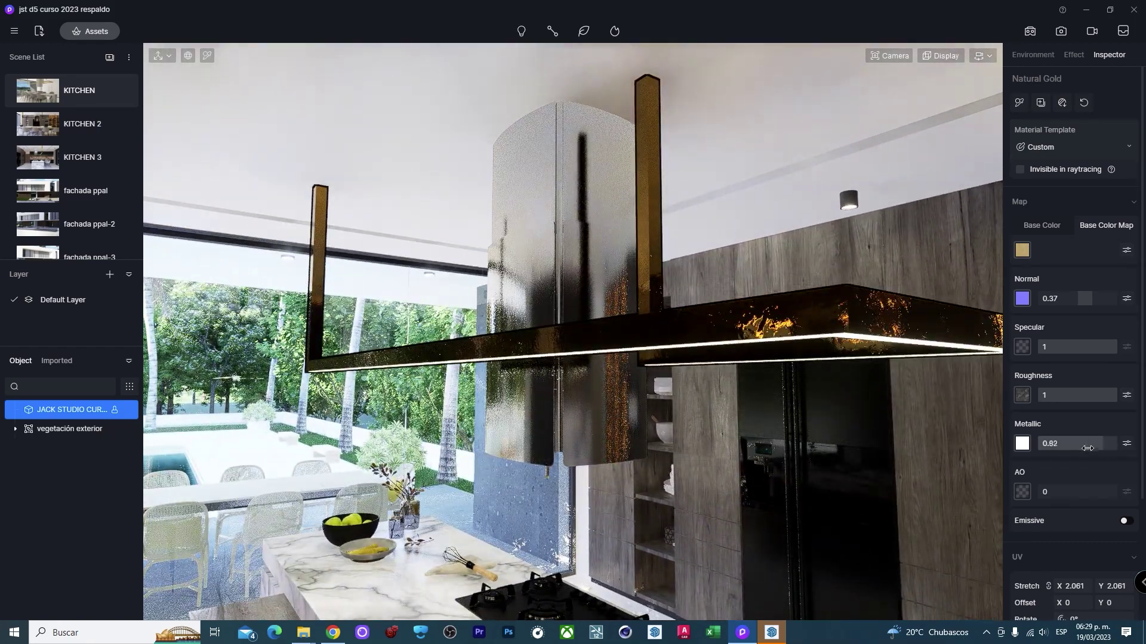
drag(1111, 449, 997, 451)
click(1022, 445)
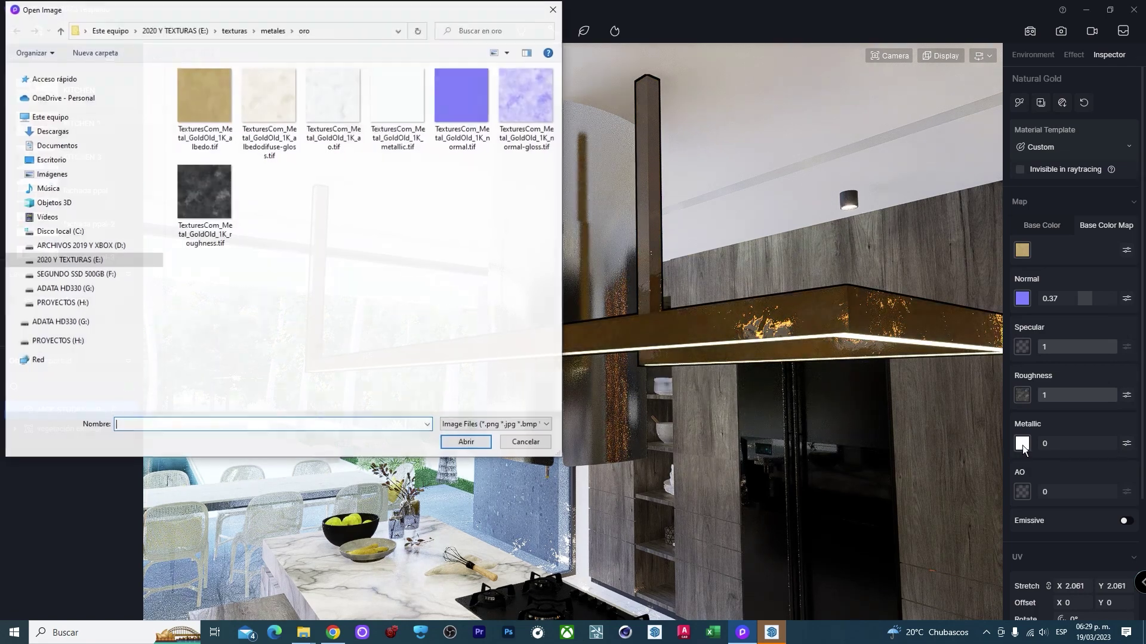
click(515, 442)
click(1074, 446)
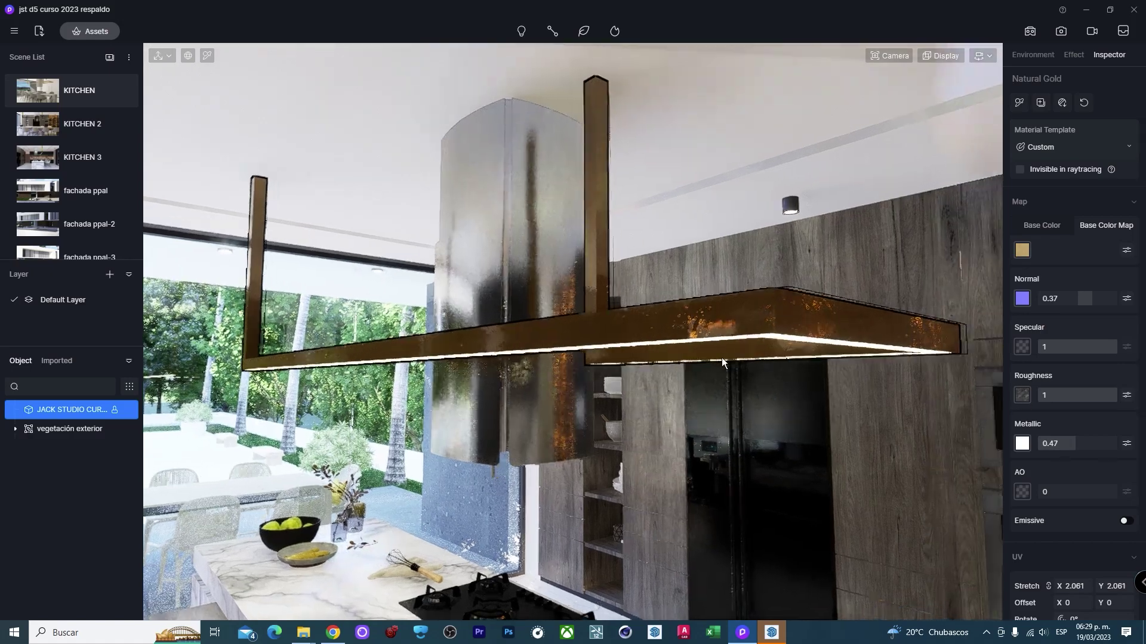
scroll(721, 356, up, 5)
drag(1074, 395, 1058, 395)
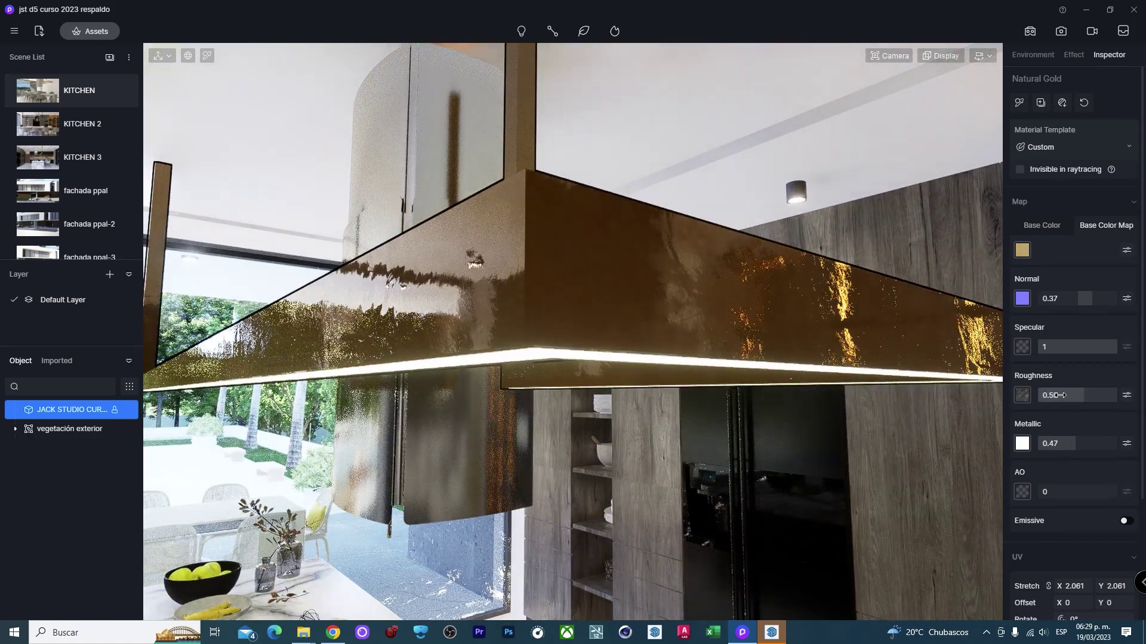
Shift the gold texture's UV offset X to 0.28.
scroll(710, 291, down, 5)
right_drag(710, 291, 822, 338)
scroll(830, 303, up, 2)
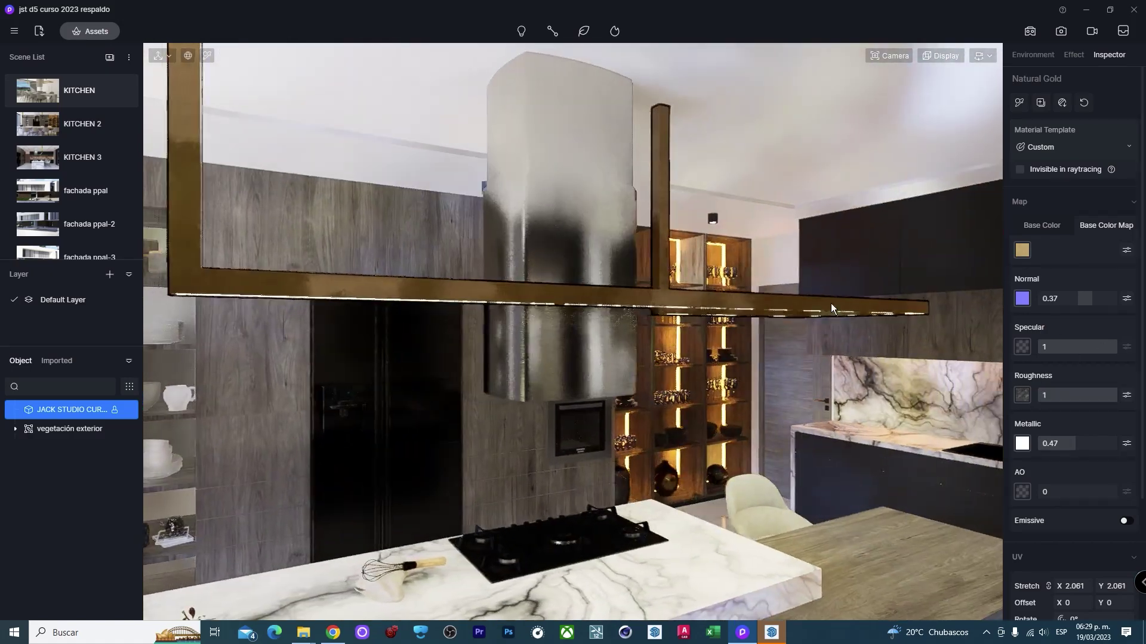
scroll(1059, 358, down, 3)
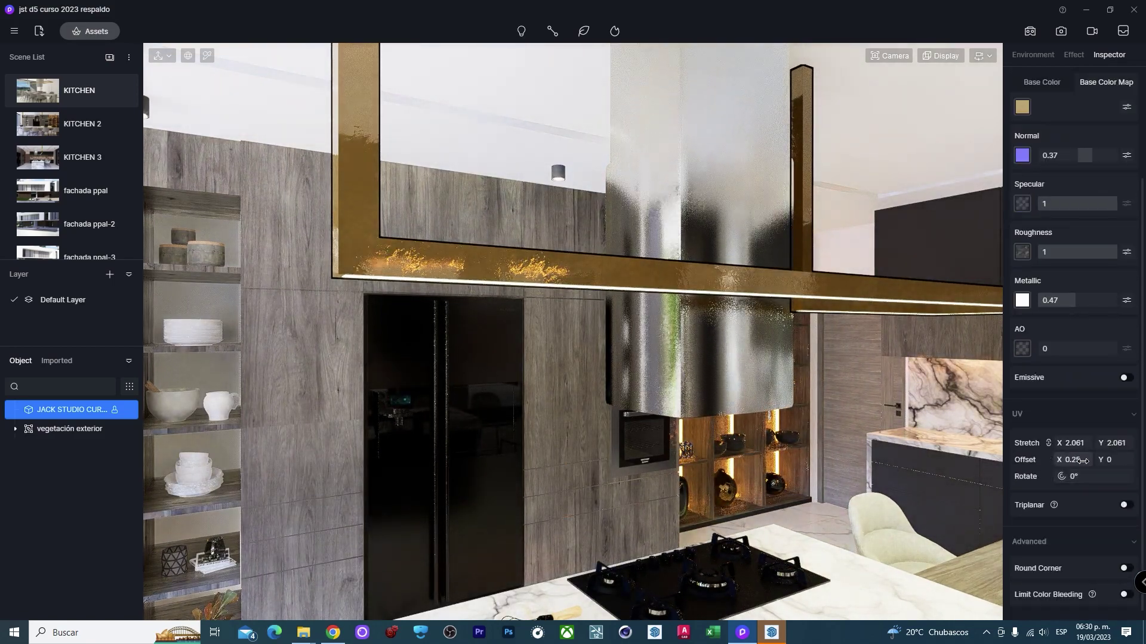
drag(1064, 461, 1083, 461)
scroll(1110, 315, up, 3)
Set a darker gold base colour with normal 0.73, roughness 0.99 and metallic 0.71.
click(1041, 224)
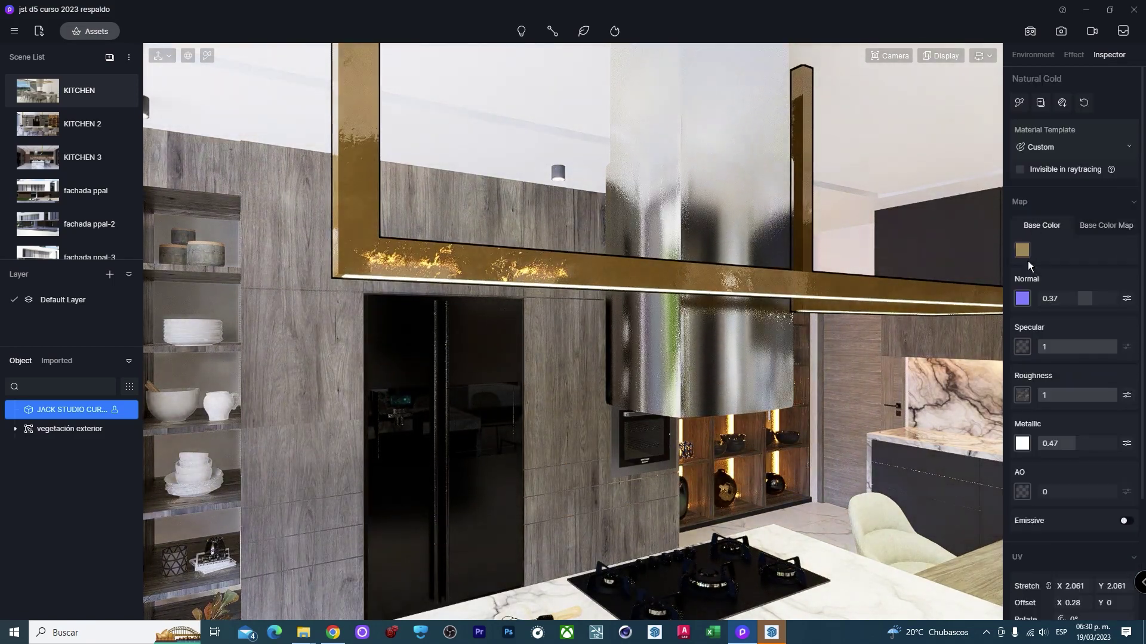
click(1022, 250)
click(1068, 255)
drag(1084, 298, 1098, 298)
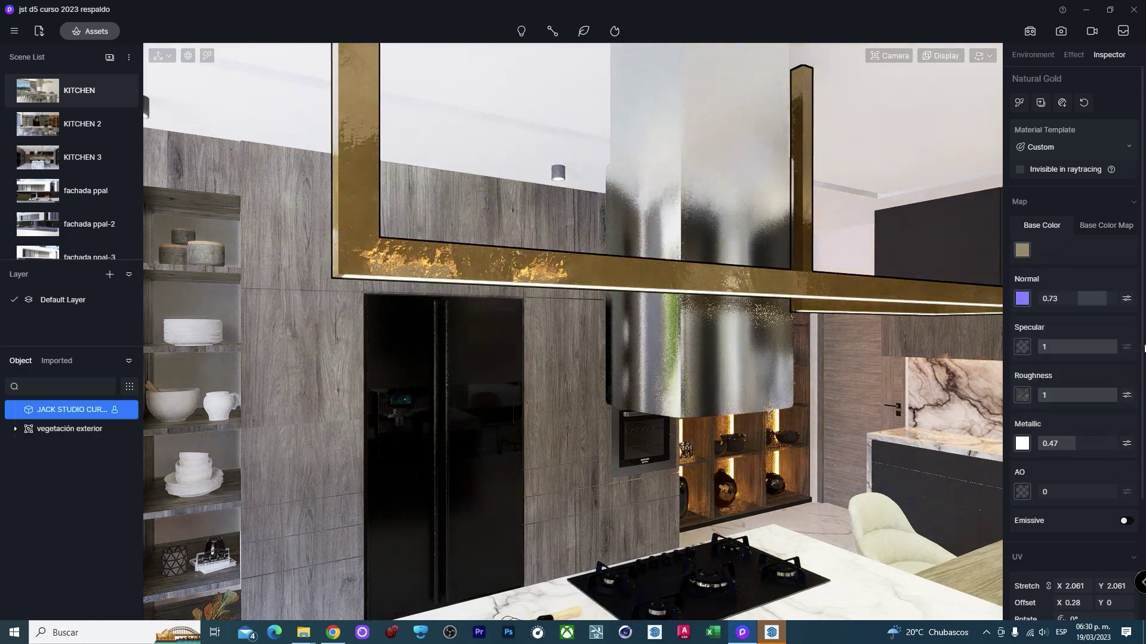
drag(1093, 395, 1114, 395)
drag(1074, 443, 1096, 443)
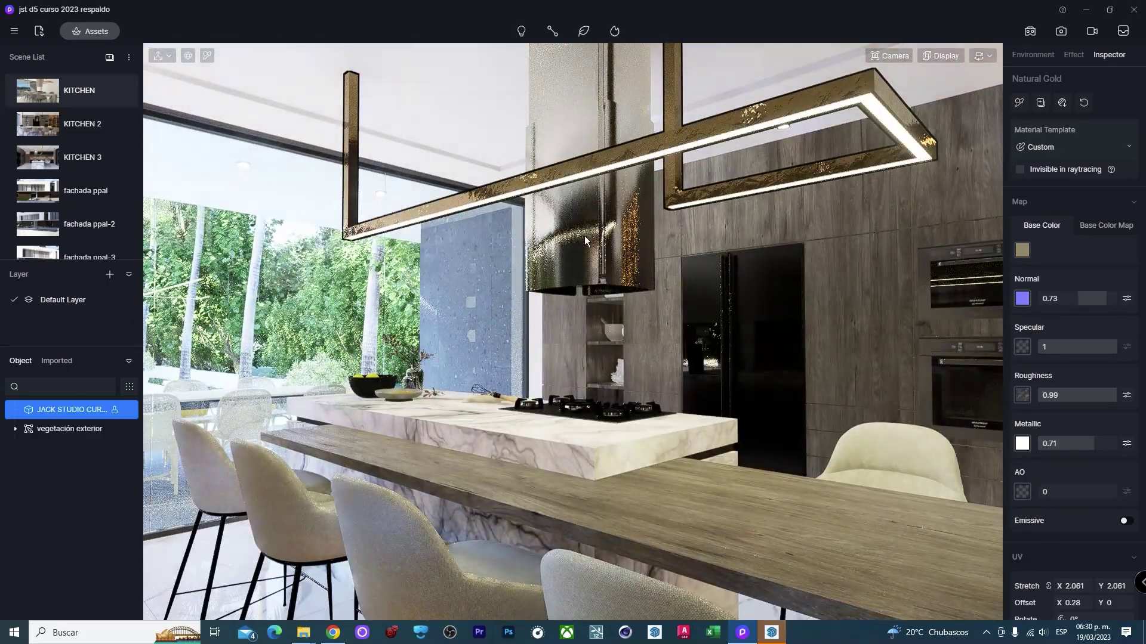
Select the oven's forno_inox material and load the Old Gold roughness map onto it.
click(585, 235)
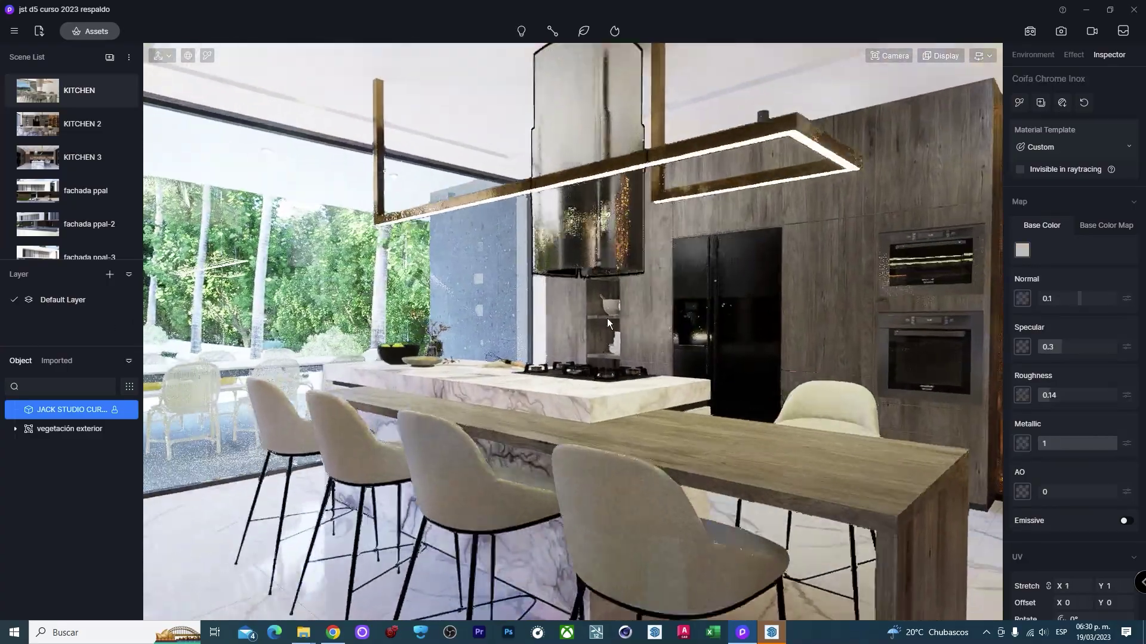
scroll(607, 317, up, 5)
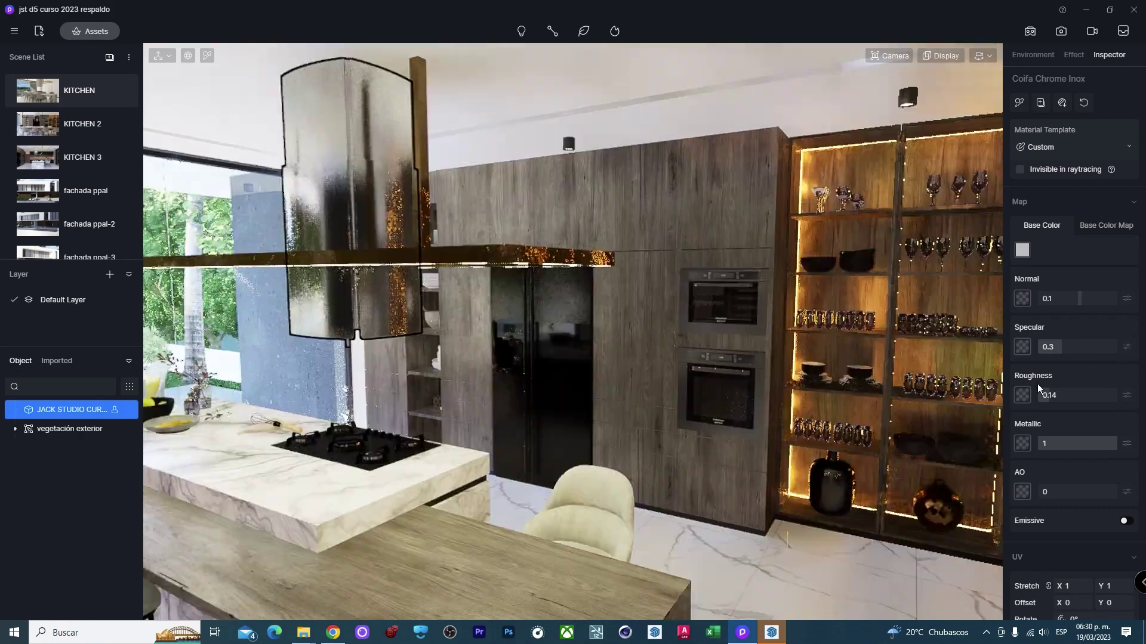
right_drag(623, 315, 540, 316)
scroll(410, 242, up, 3)
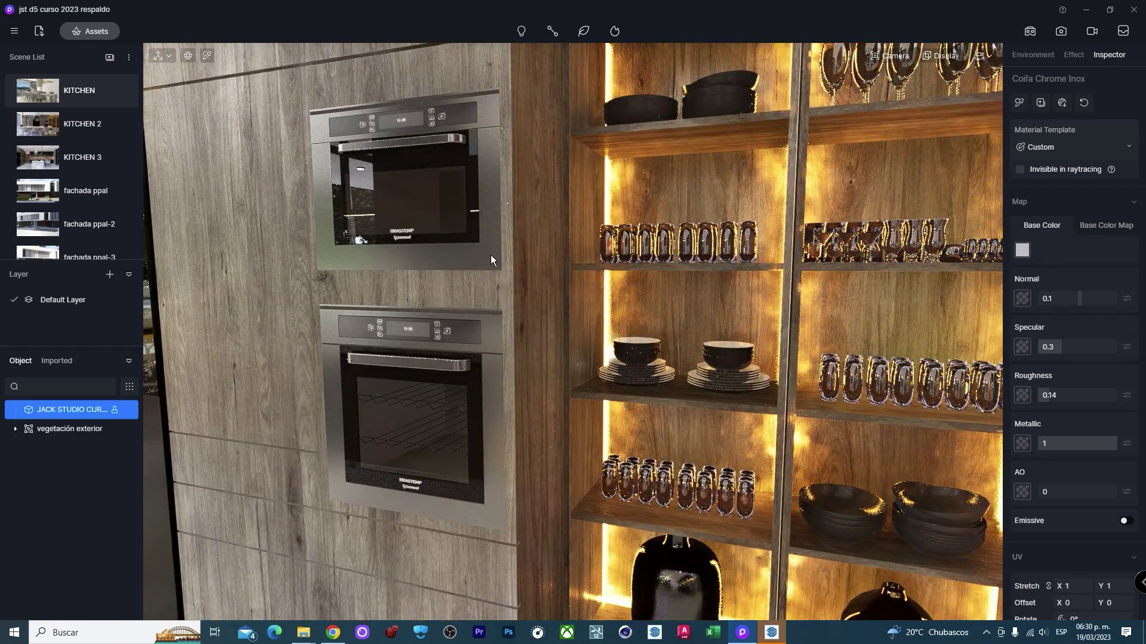
click(491, 256)
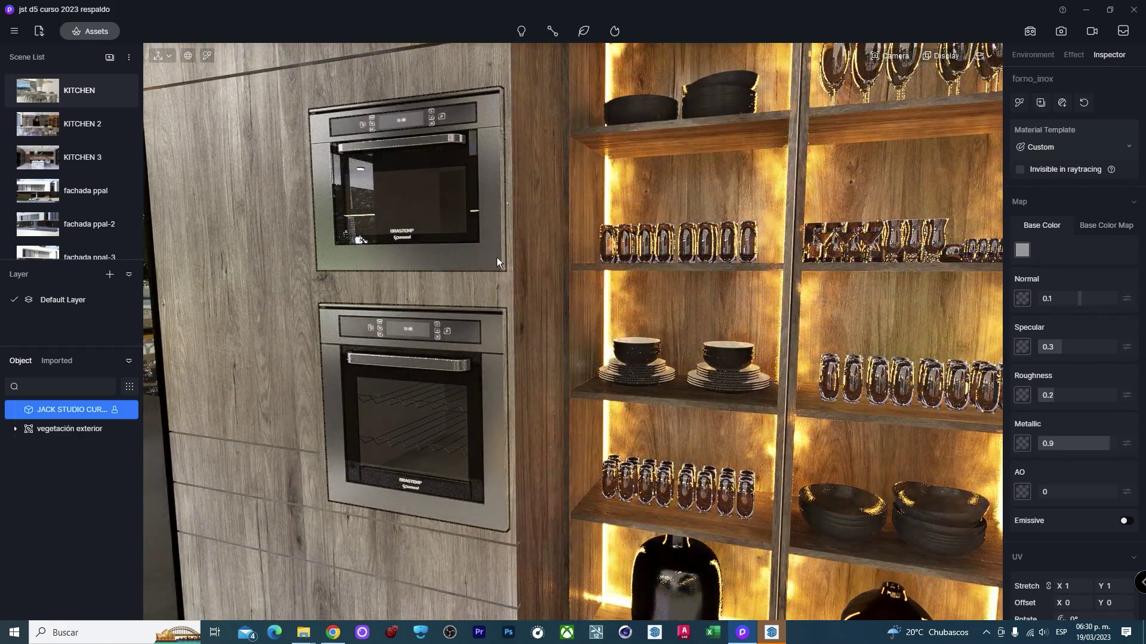
click(1021, 395)
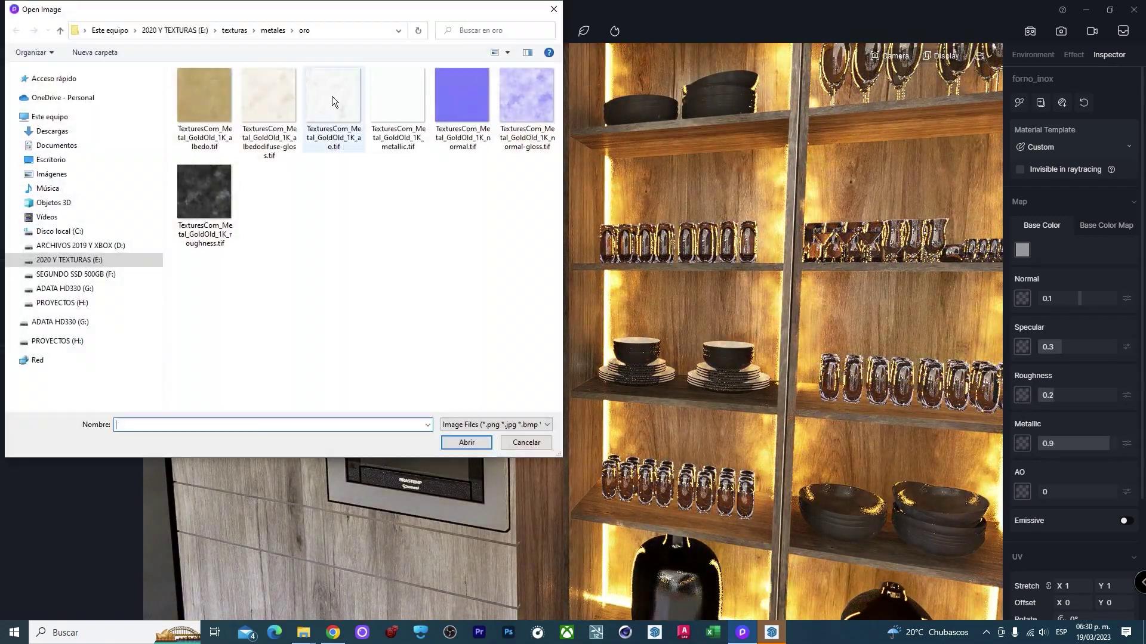
click(204, 192)
click(482, 449)
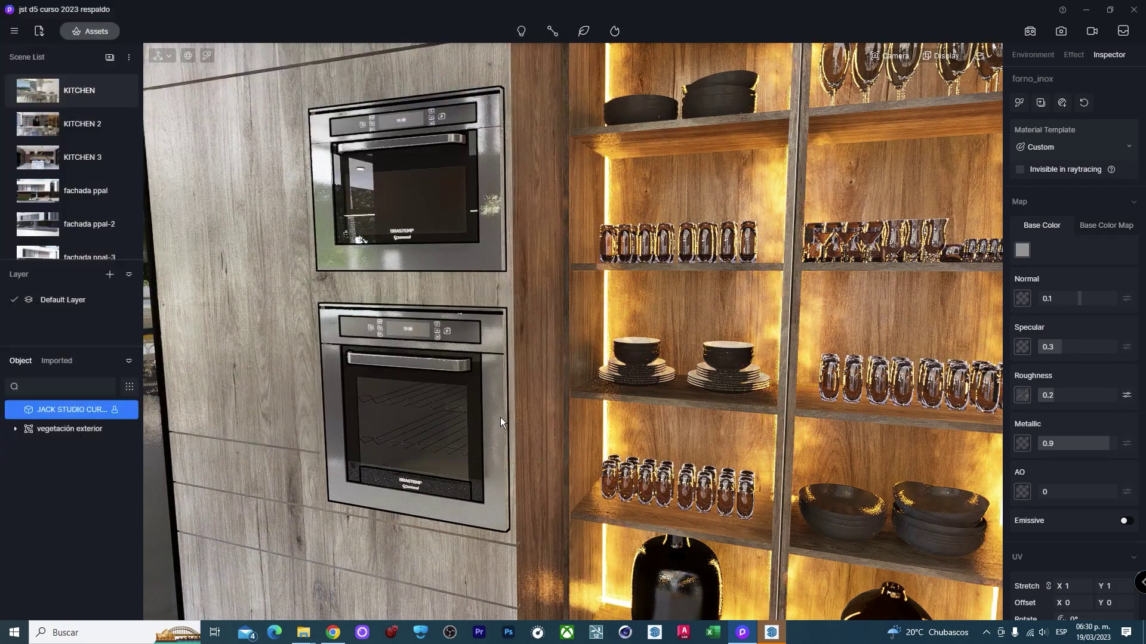
Shift the oven texture's UV offset X to 1.28.
scroll(332, 241, up, 2)
scroll(332, 241, up, 3)
scroll(1075, 474, down, 2)
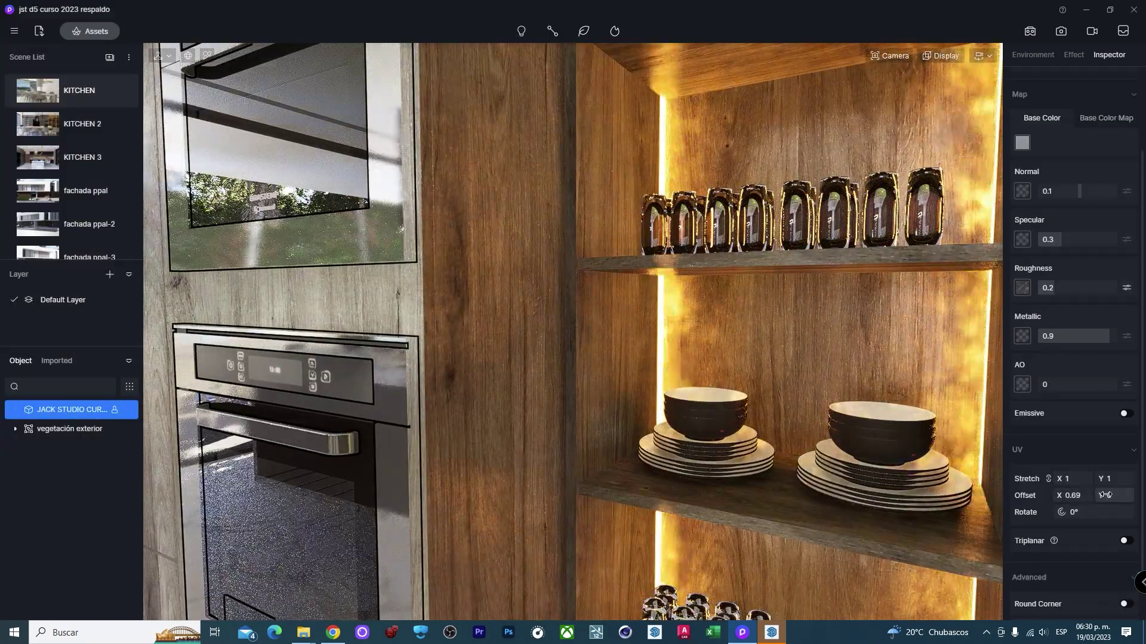
drag(1060, 496, 1099, 495)
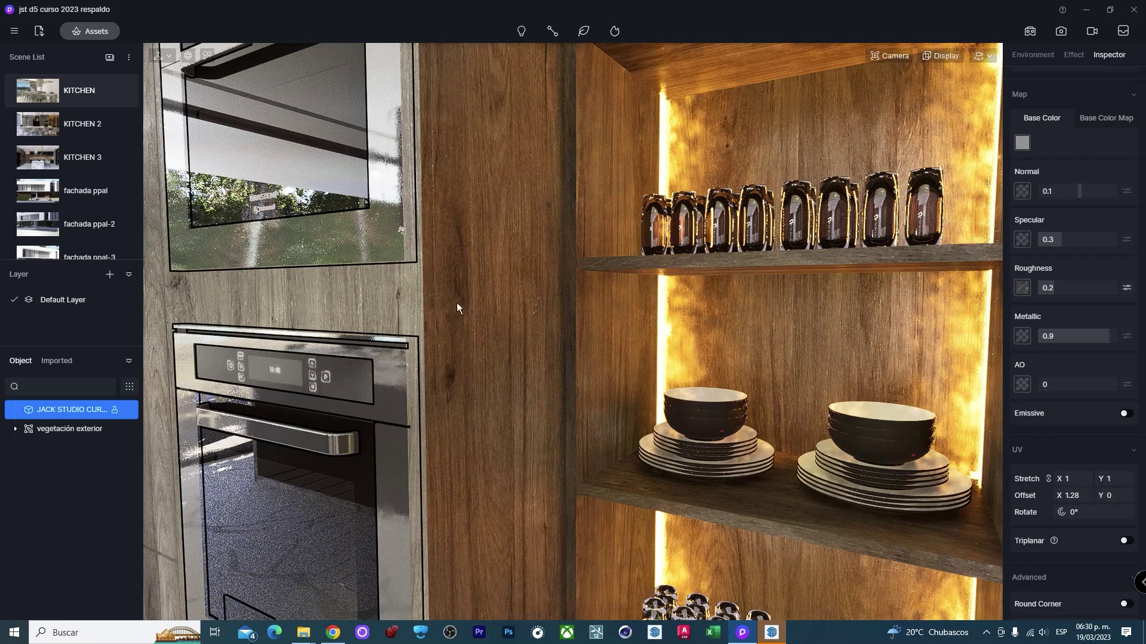
middle_drag(457, 302, 504, 342)
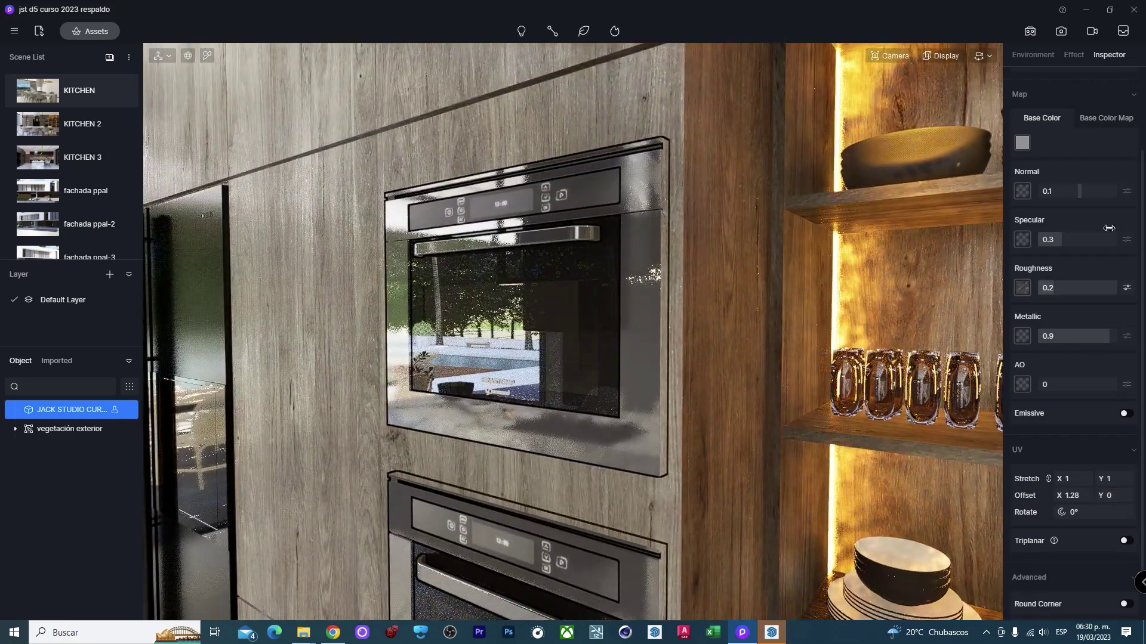
scroll(1082, 246, up, 2)
click(1097, 227)
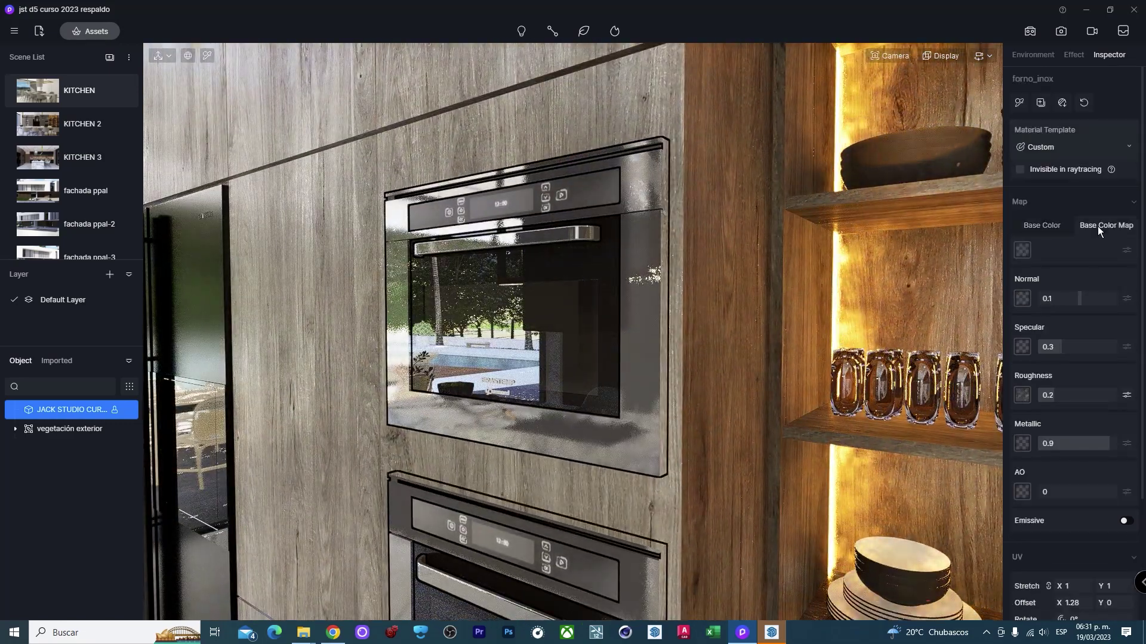
Load the Old Gold albedo onto the oven and desaturate it fully to grey.
click(1022, 250)
click(205, 97)
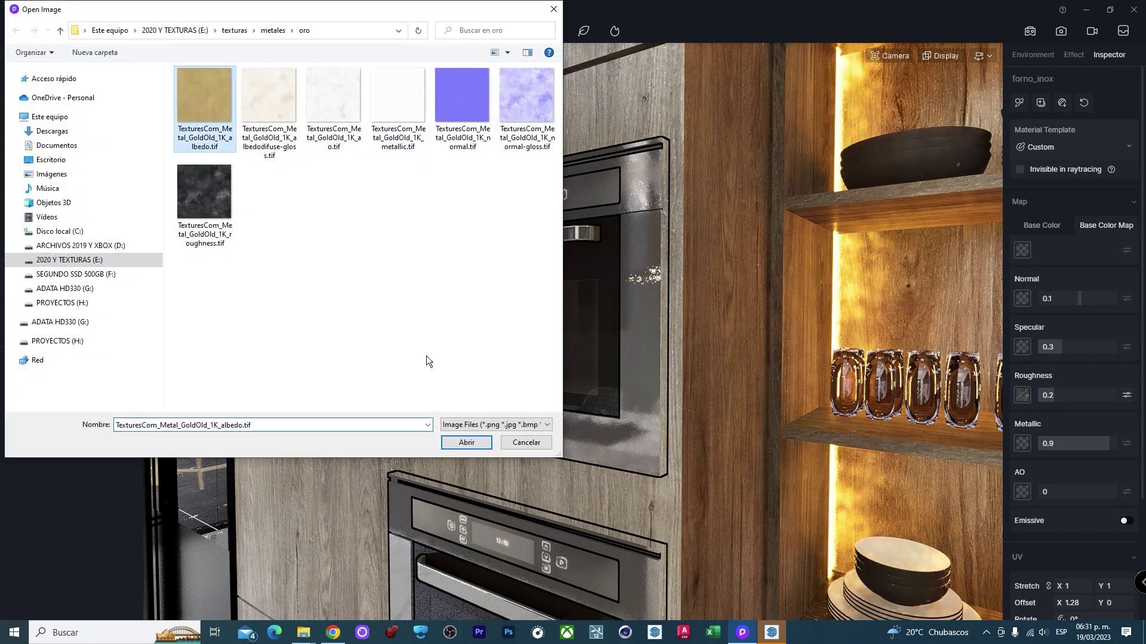
click(464, 438)
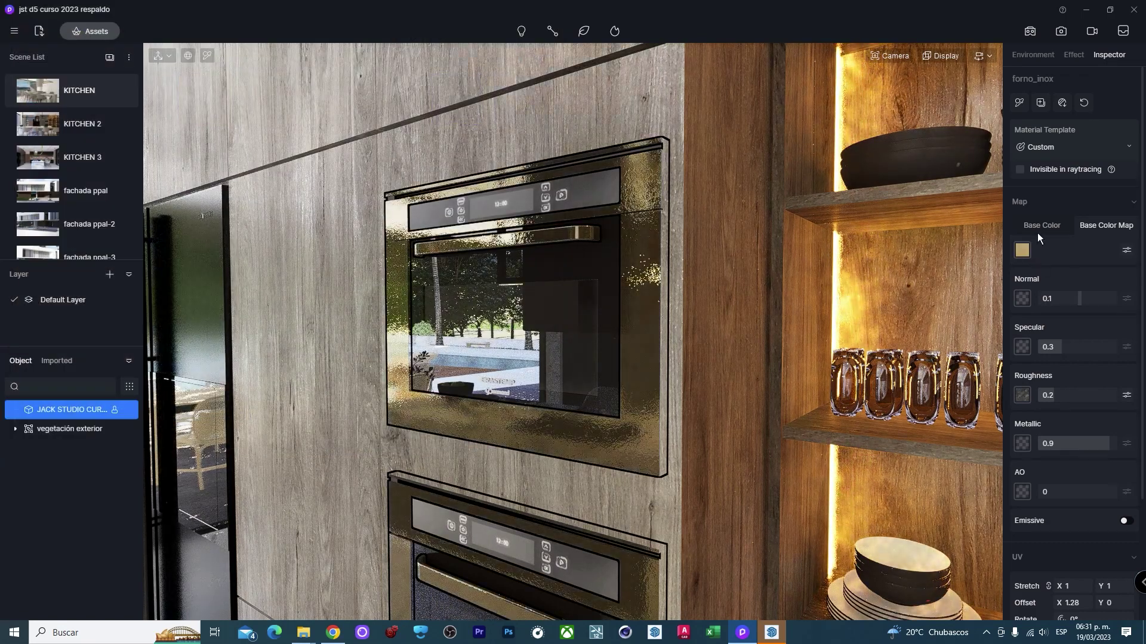
click(1126, 251)
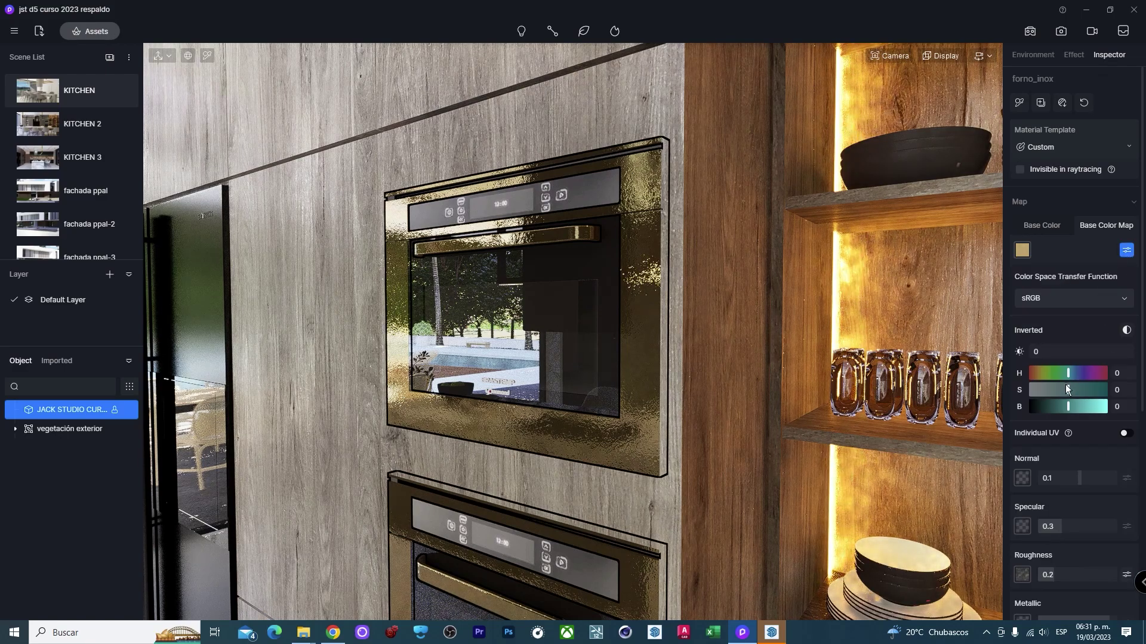
drag(1066, 389, 1030, 390)
mouse_move(638, 370)
right_down()
mouse_move(553, 410)
mouse_move(691, 262)
right_up()
scroll(623, 328, up, 3)
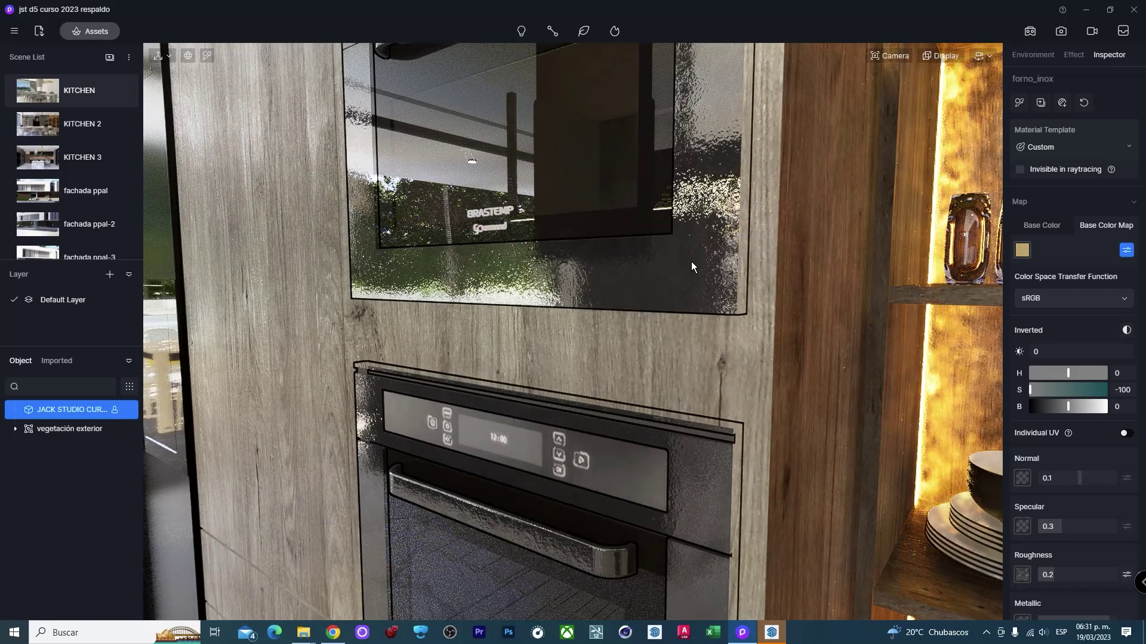
Set the oven material's normal to 0 and roughness to 1.
click(1034, 224)
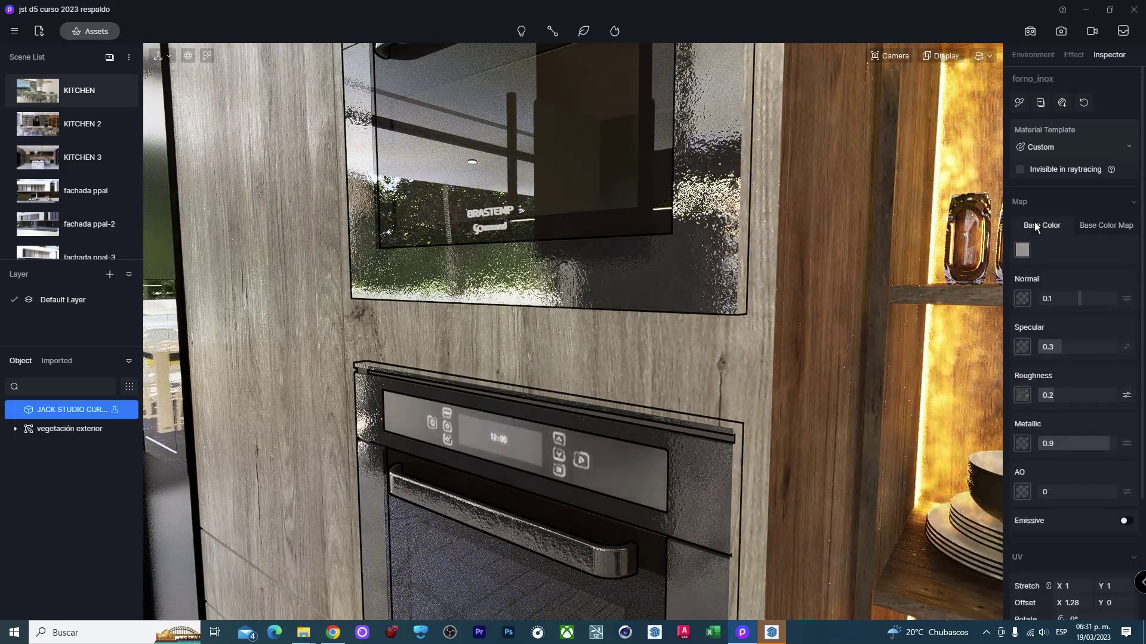
click(1067, 299)
text(0)
key(Return)
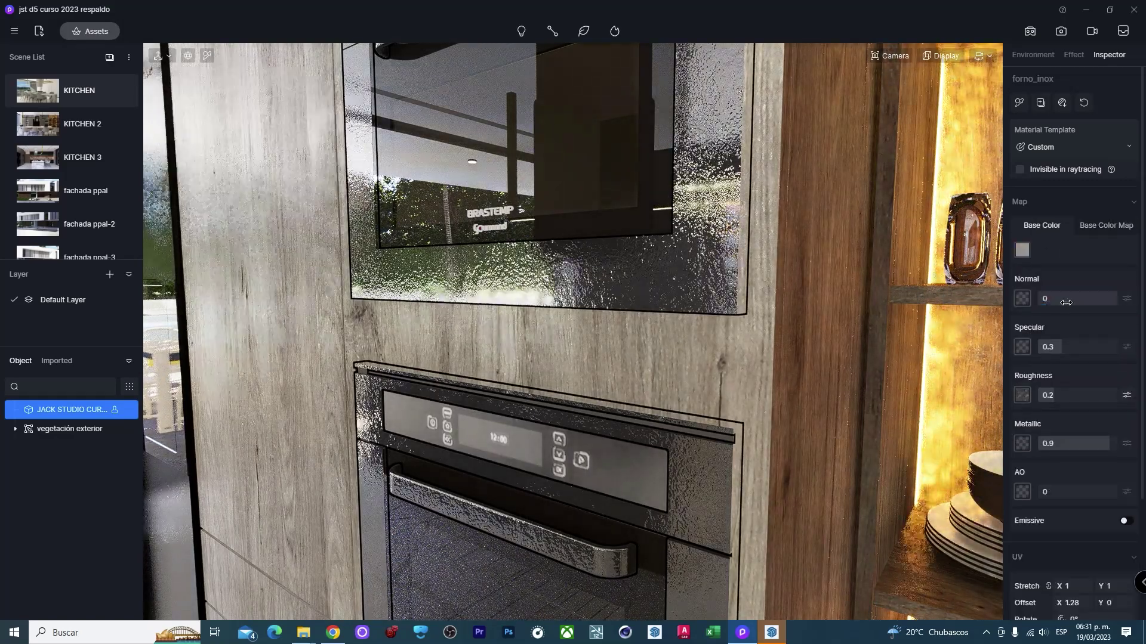
click(1069, 395)
text(1)
key(Return)
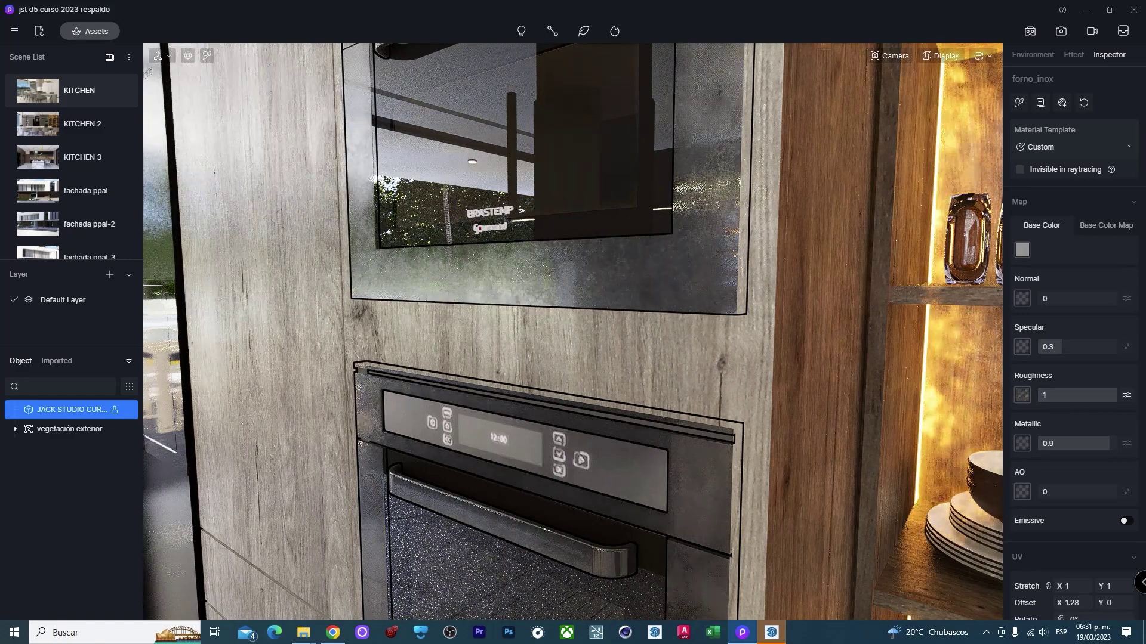
right_drag(772, 320, 766, 287)
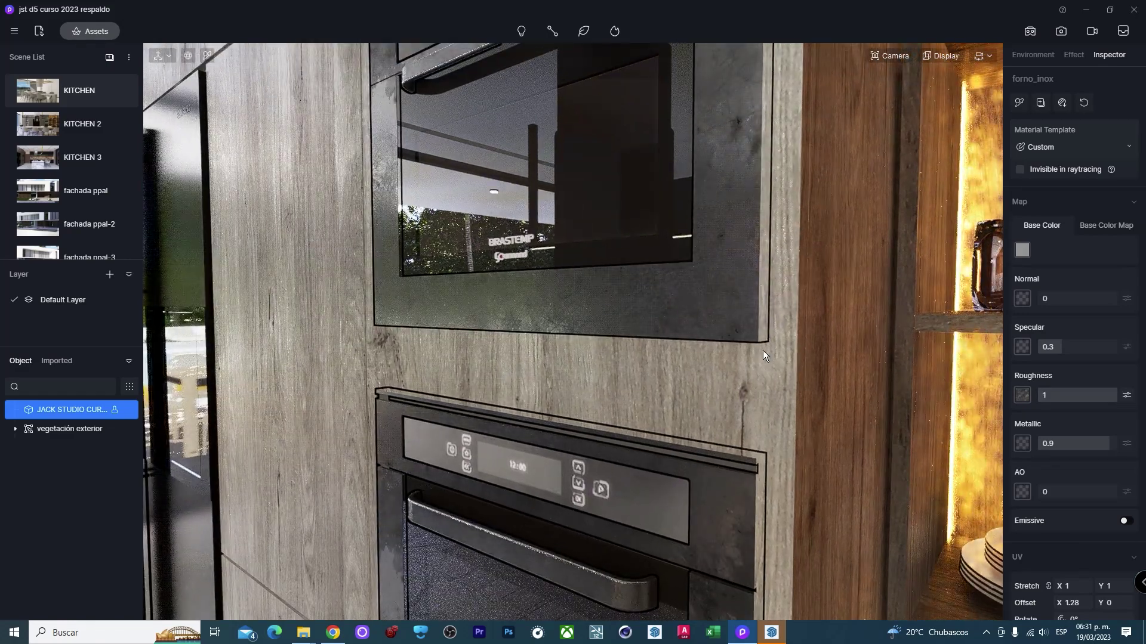
mouse_move(494, 337)
right_down()
mouse_move(883, 320)
mouse_move(693, 302)
mouse_move(811, 255)
mouse_move(785, 268)
right_up()
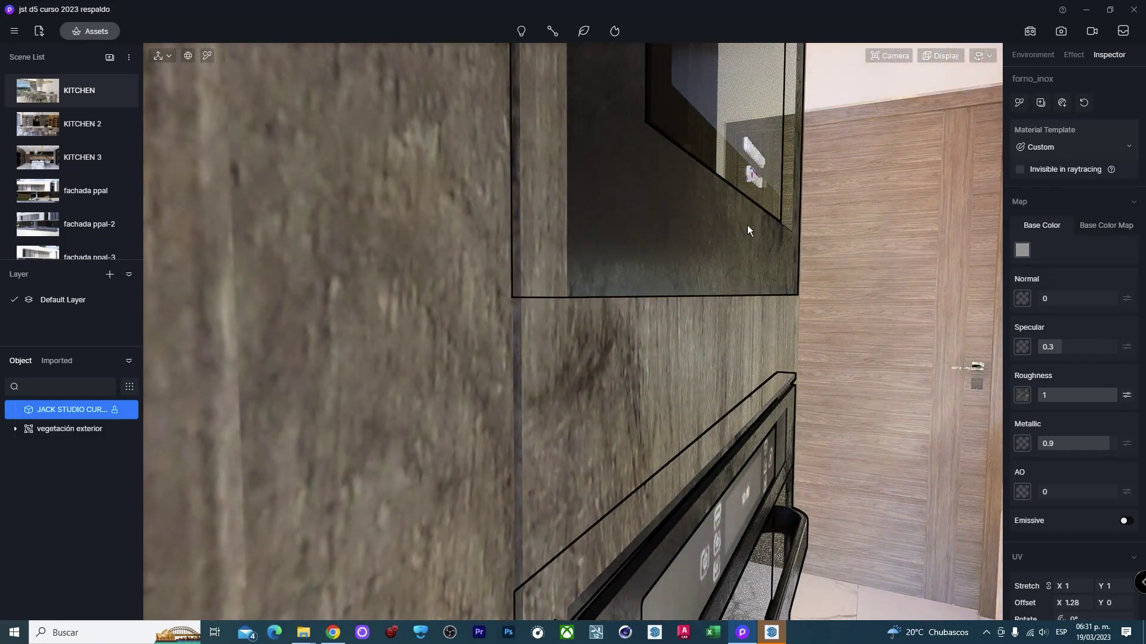
Set the oven texture's UV offset X to 2.03, then inspect the upper cabinet's material.
scroll(1073, 490, down, 3)
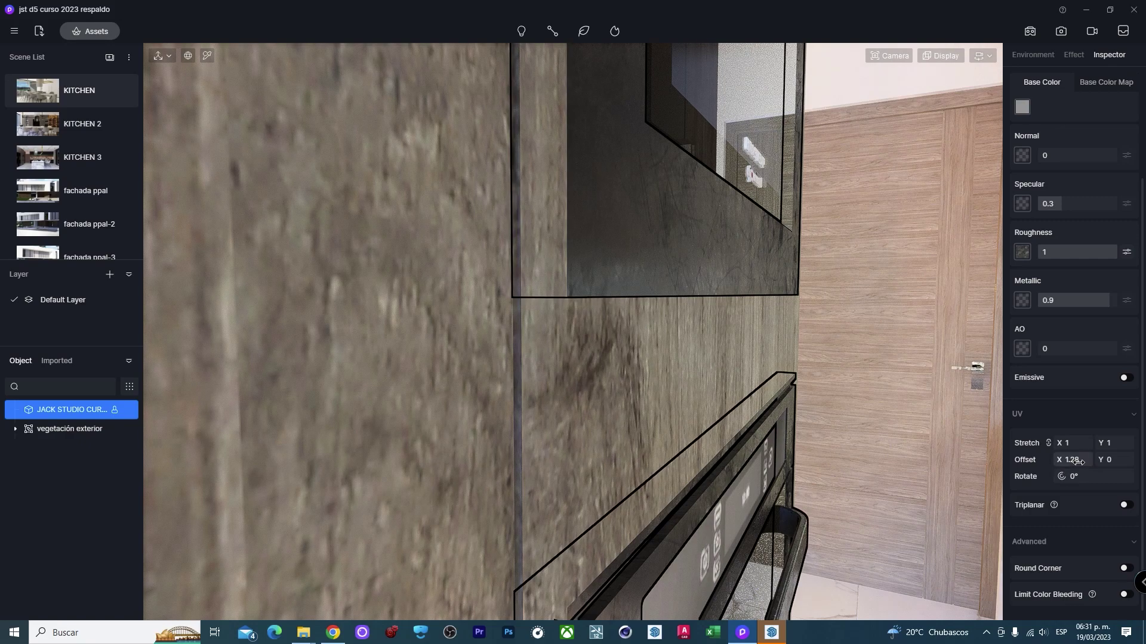
drag(1065, 460, 1122, 464)
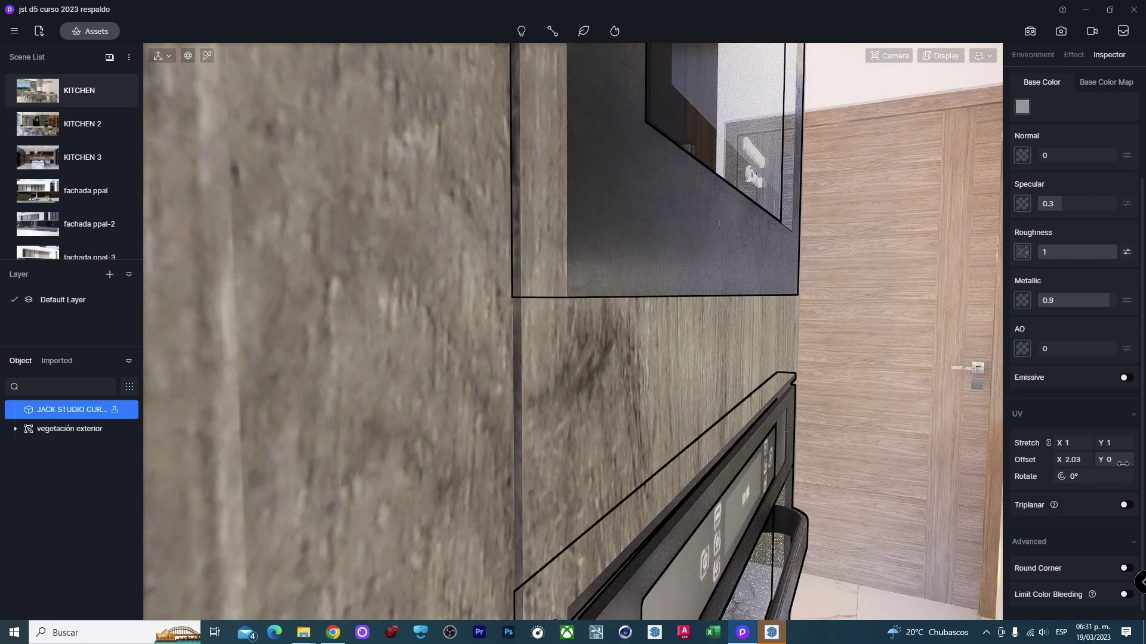
right_drag(951, 424, 477, 335)
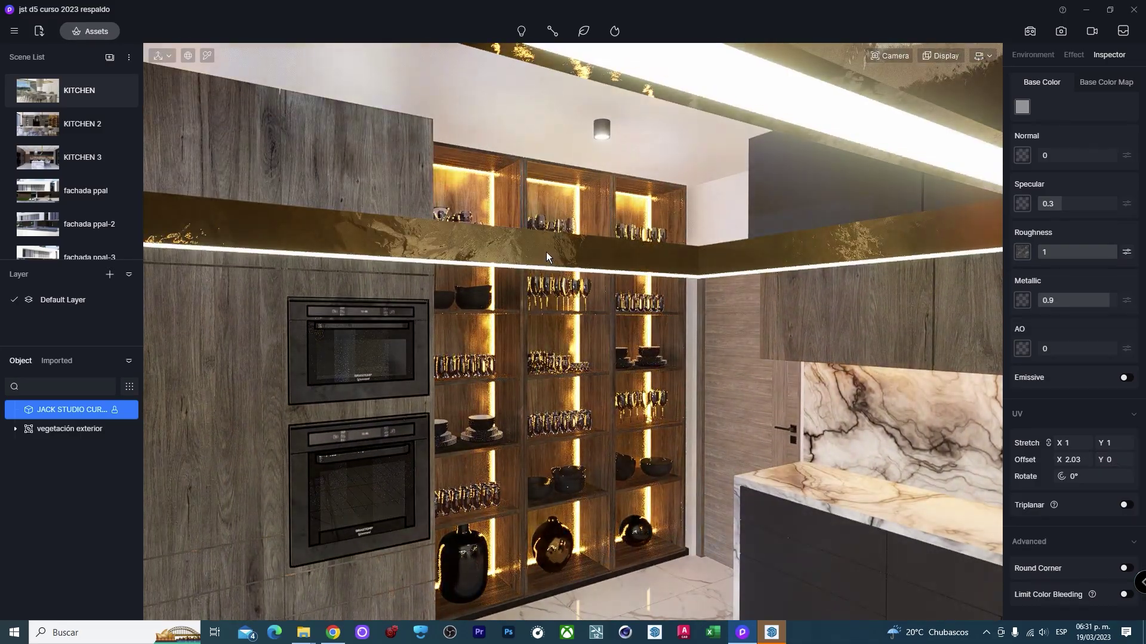
click(853, 338)
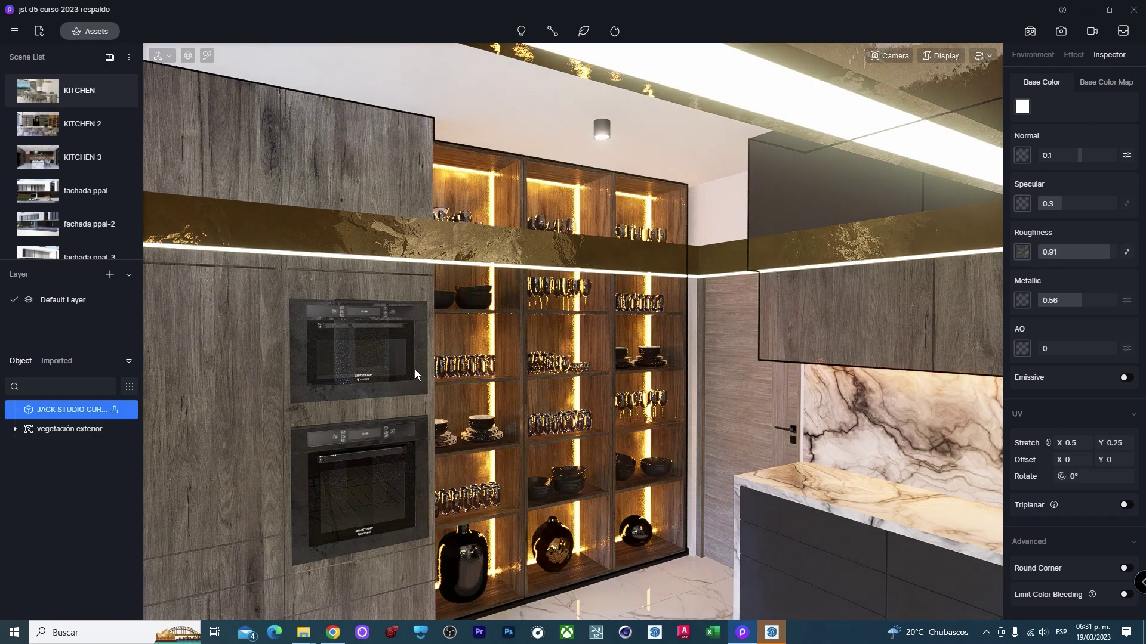
mouse_move(414, 370)
right_down()
mouse_move(151, 424)
mouse_move(524, 389)
mouse_move(667, 407)
mouse_move(432, 363)
mouse_move(443, 378)
mouse_move(502, 381)
mouse_move(776, 199)
right_up()
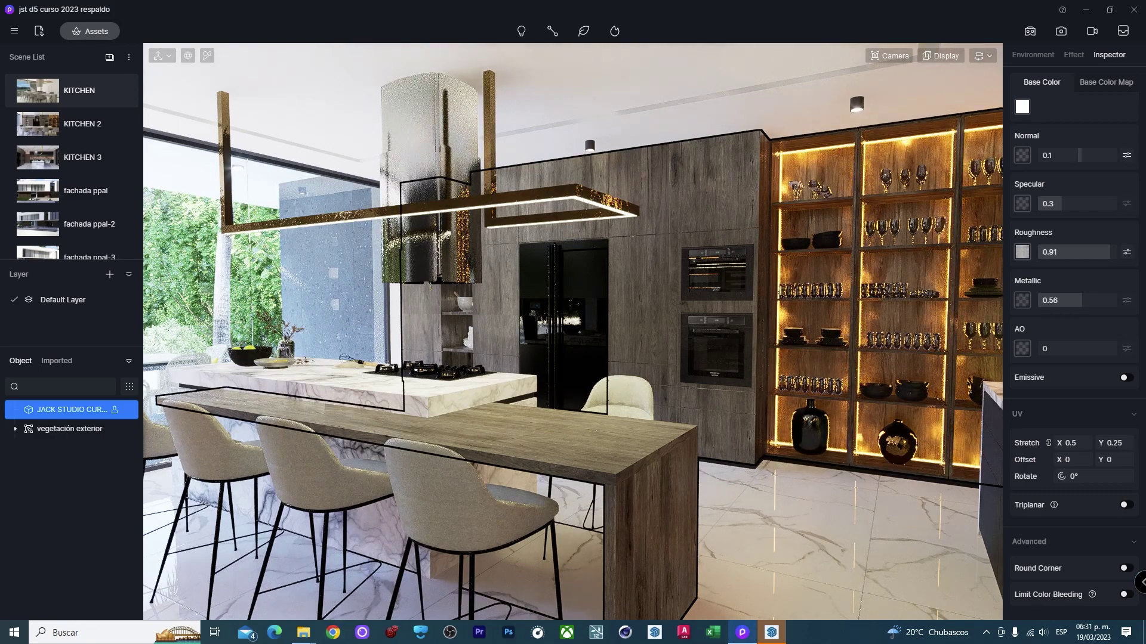
key(alt+Tab)
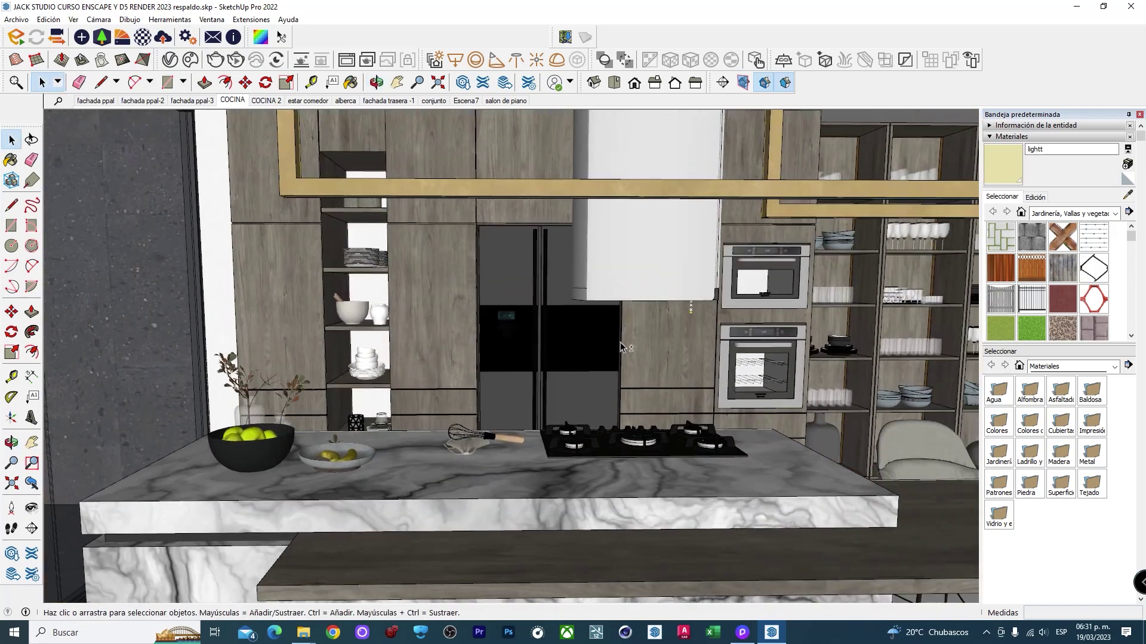
Orbit to the ceiling frame and sample its Material39 with the eyedropper.
middle_drag(621, 346, 345, 352)
middle_drag(562, 347, 469, 235)
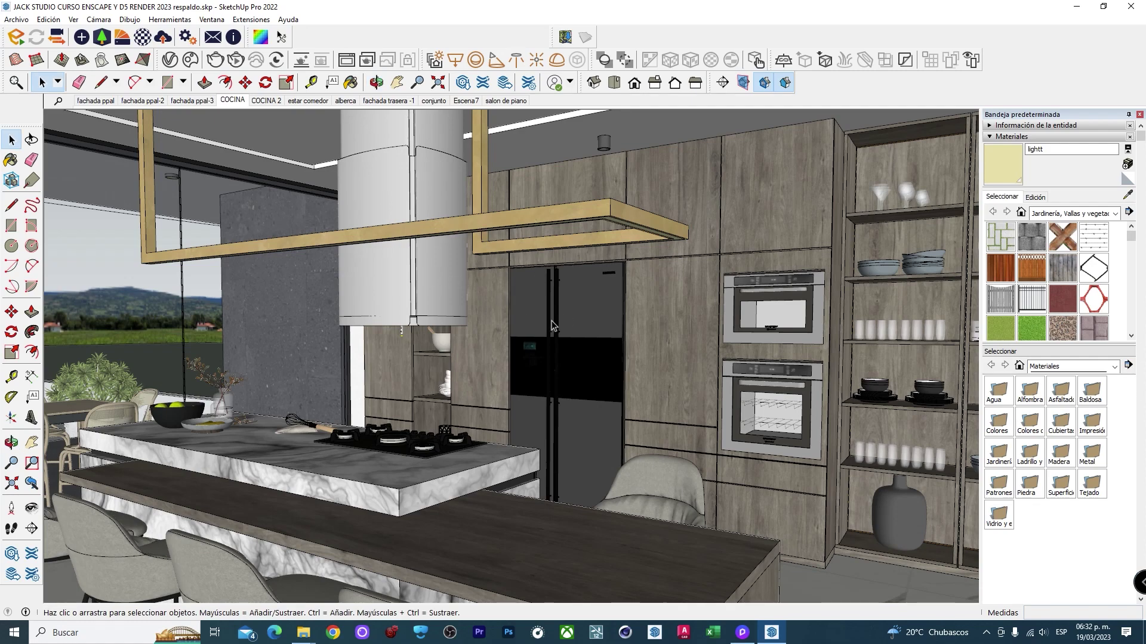
mouse_move(552, 325)
middle_down()
mouse_move(583, 335)
mouse_move(432, 343)
middle_up()
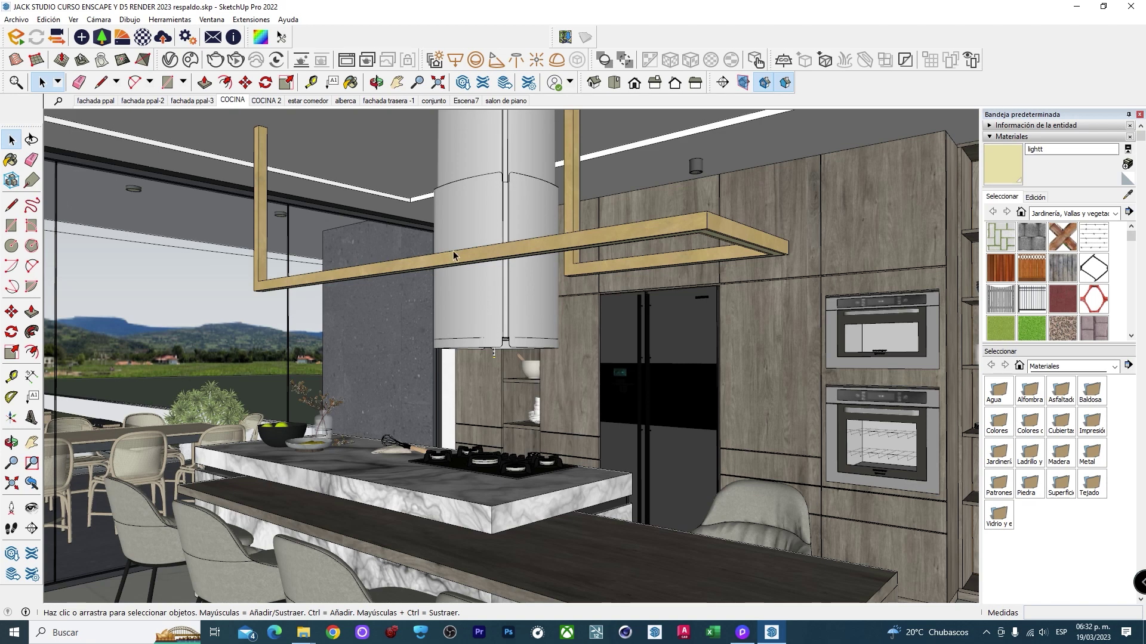
scroll(699, 218, up, 3)
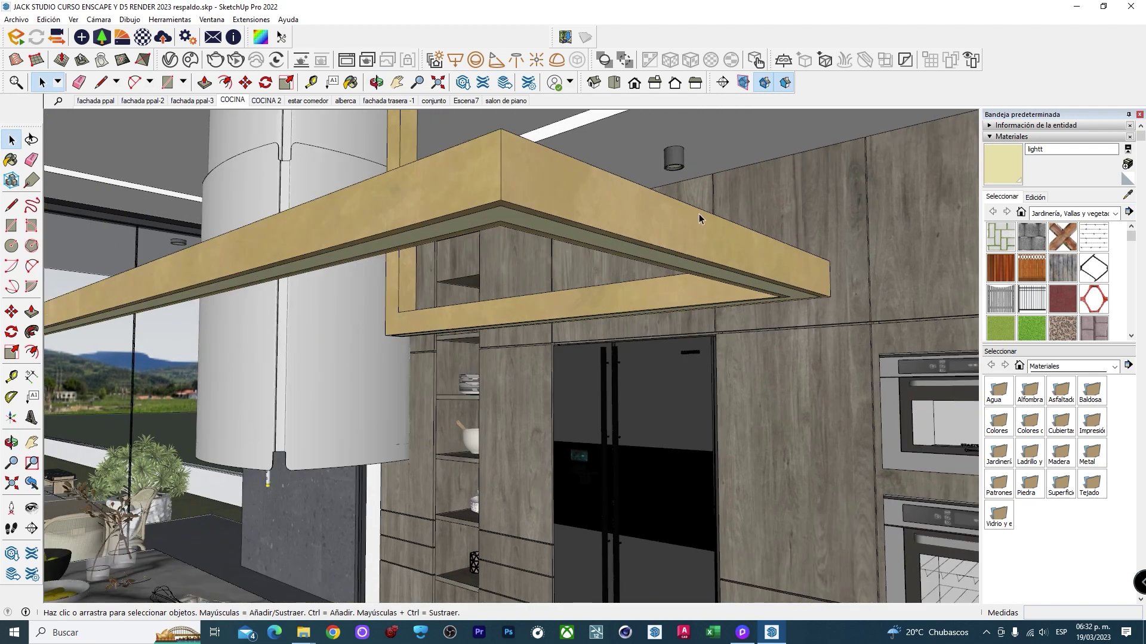
scroll(546, 228, up, 1)
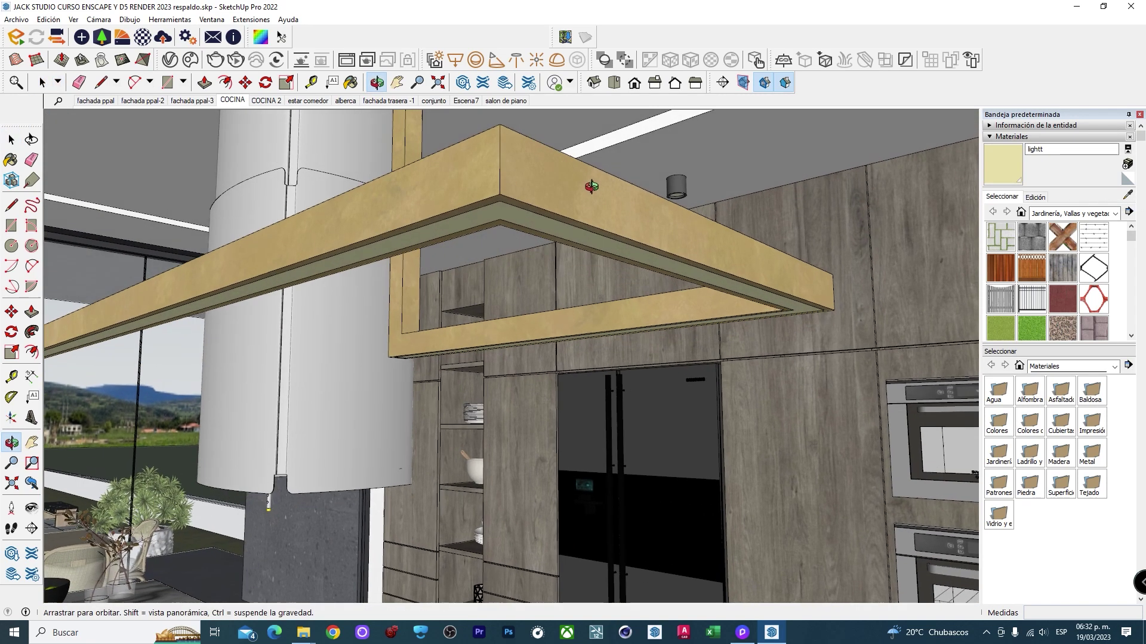
scroll(546, 228, up, 1)
click(1127, 196)
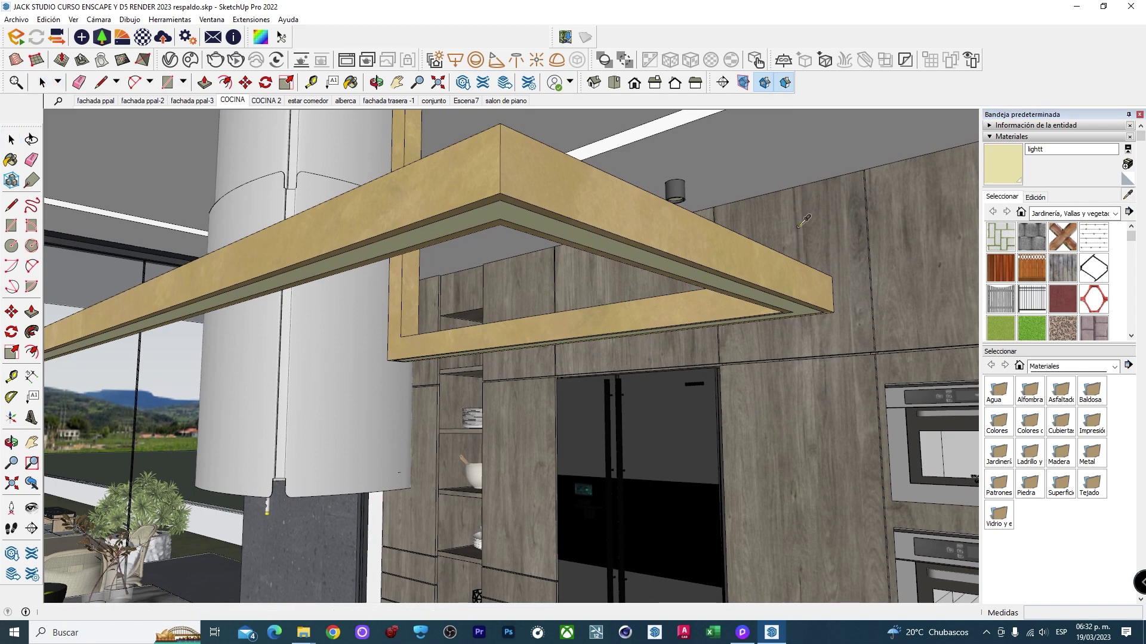
click(536, 222)
mouse_move(535, 222)
middle_down()
mouse_move(631, 210)
mouse_move(684, 270)
mouse_move(503, 296)
mouse_move(333, 271)
middle_up()
Sample the light strip's luzz material and select the ceiling face beside the trim.
click(503, 296)
key(space)
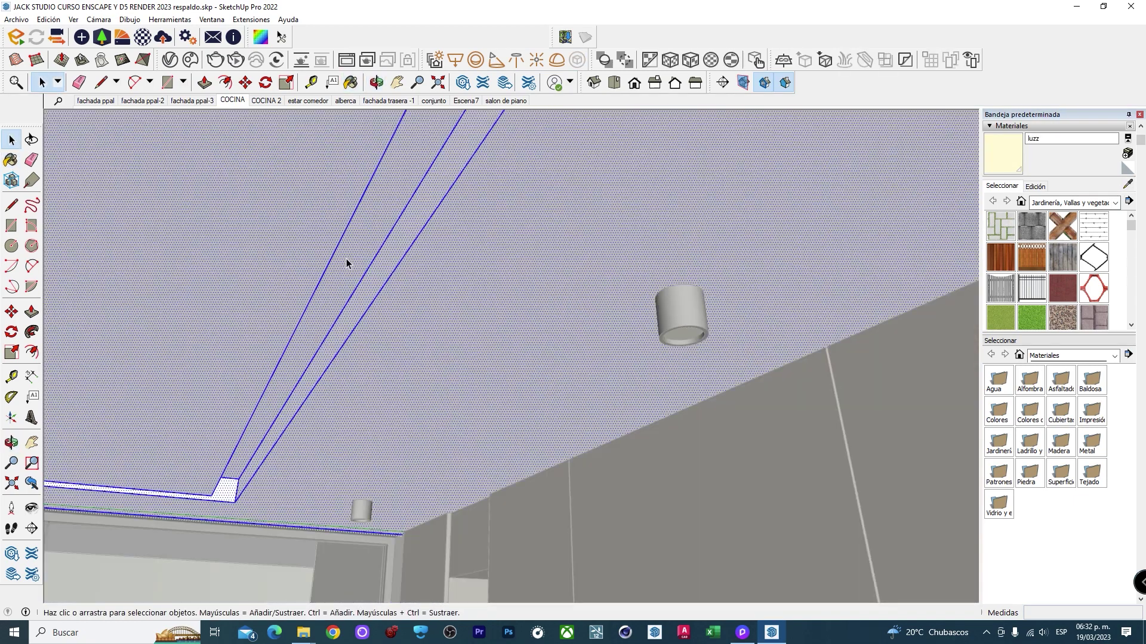
click(381, 235)
middle_drag(380, 235, 368, 289)
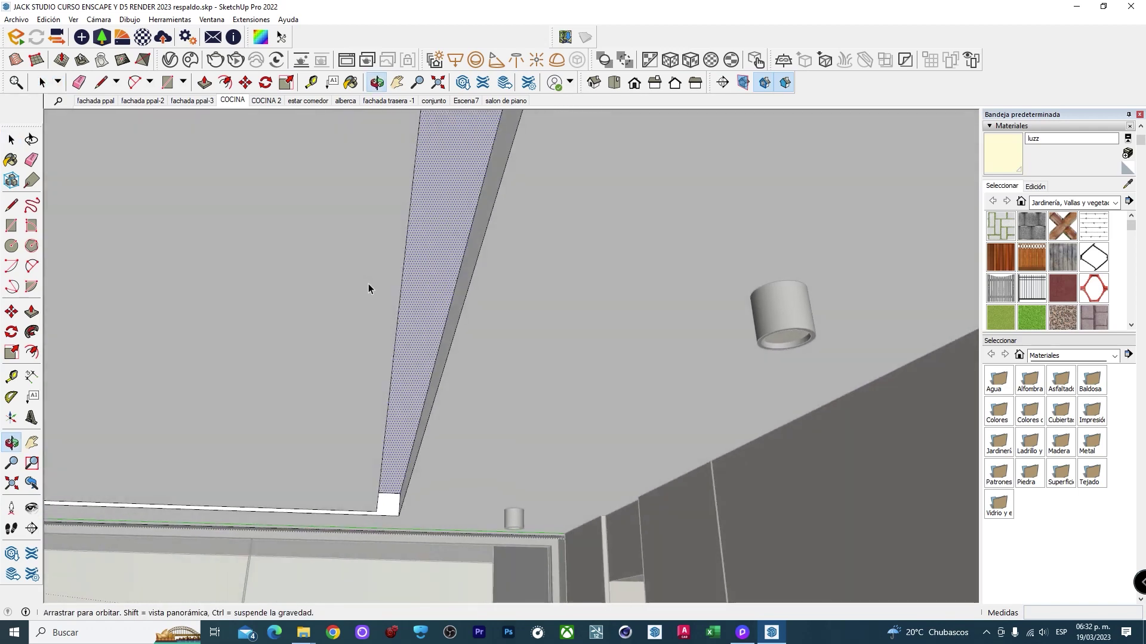
key(b)
mouse_move(424, 246)
middle_down()
mouse_move(402, 325)
mouse_move(481, 335)
mouse_move(432, 314)
middle_up()
key(space)
click(428, 315)
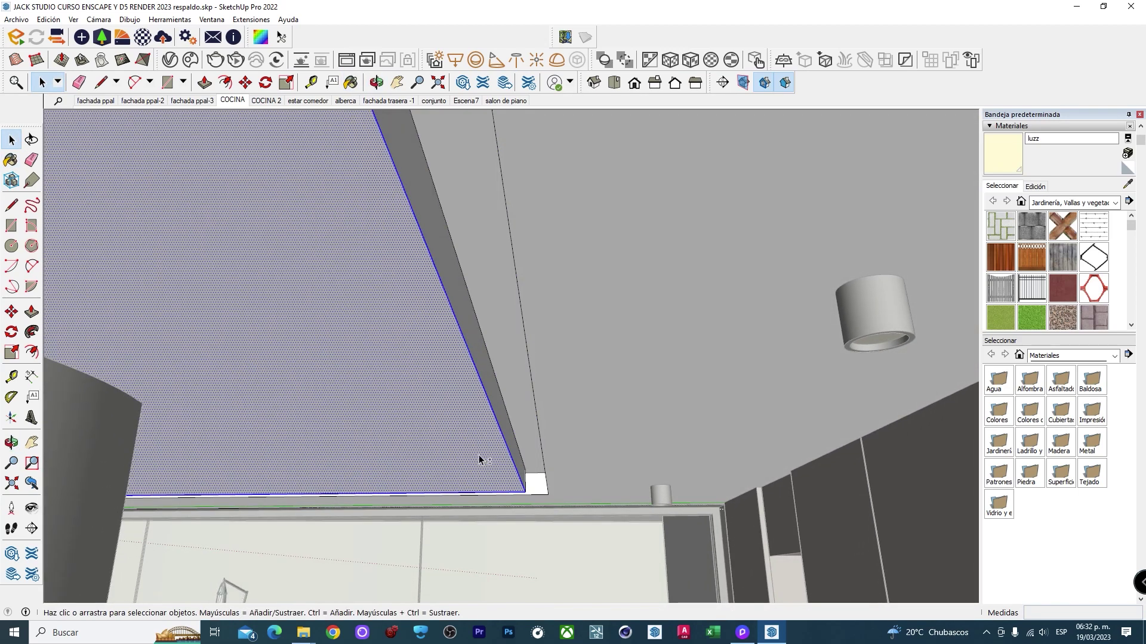
middle_drag(518, 501, 528, 487)
Move the face corner up to the edge midpoint and push/pull the narrow trim face.
key(m)
mouse_move(439, 197)
middle_down()
mouse_move(511, 268)
mouse_move(503, 320)
mouse_move(588, 517)
middle_up()
drag(588, 516, 587, 490)
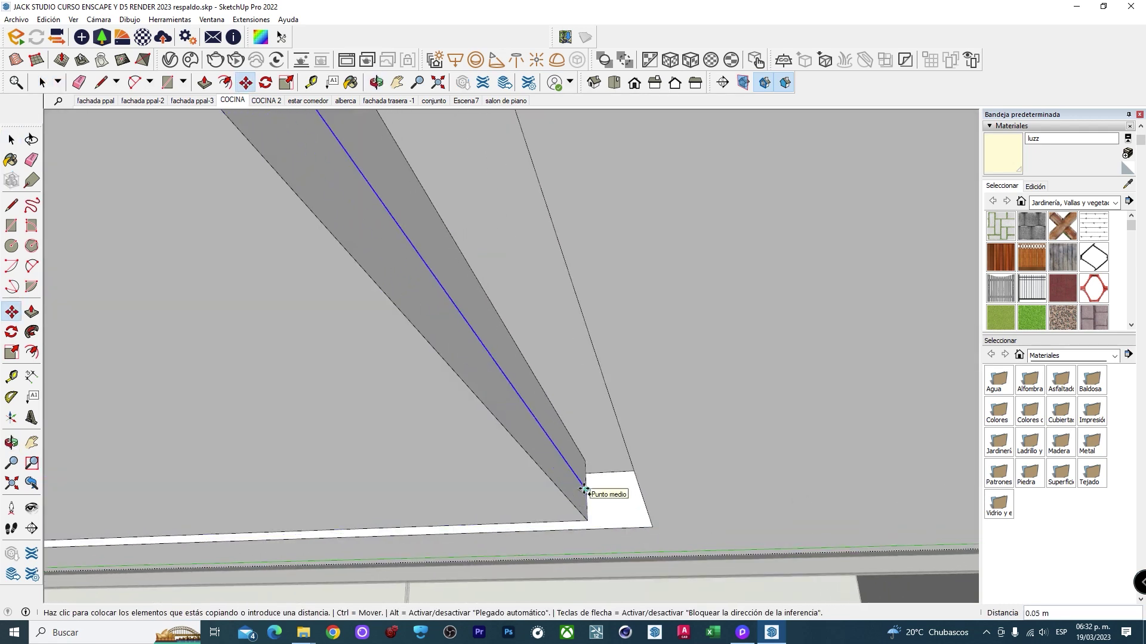
key(space)
key(p)
click(570, 455)
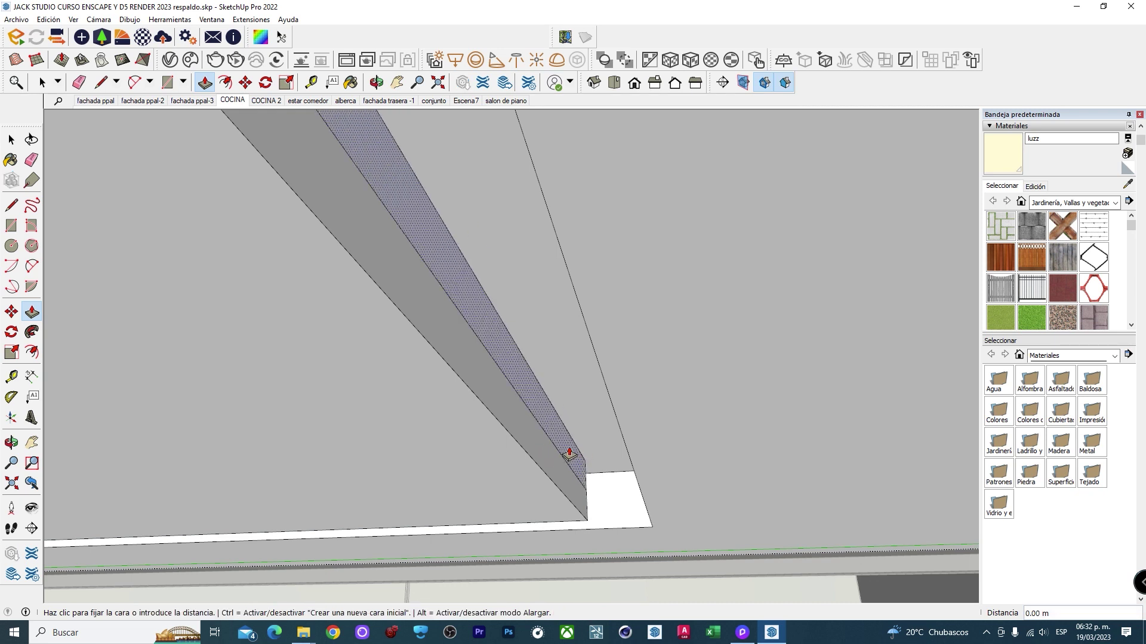
click(552, 440)
key(space)
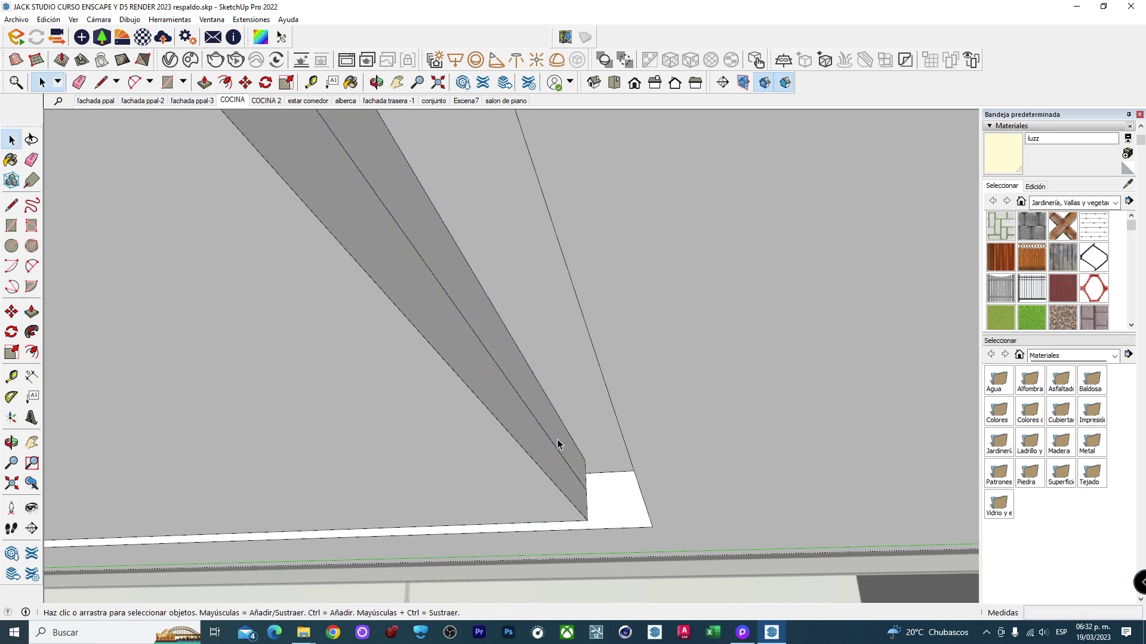
mouse_move(550, 417)
middle_down()
mouse_move(583, 450)
mouse_move(596, 379)
mouse_move(316, 343)
mouse_move(597, 235)
mouse_move(581, 129)
middle_up()
Paint the ceiling beam's inner face with the cream luzz material, then minimise SketchUp.
key(b)
mouse_move(676, 222)
middle_down()
mouse_move(486, 276)
mouse_move(596, 324)
mouse_move(714, 546)
mouse_move(511, 483)
mouse_move(309, 486)
mouse_move(496, 353)
middle_up()
click(549, 274)
mouse_move(503, 273)
middle_down()
mouse_move(563, 474)
mouse_move(607, 519)
mouse_move(578, 428)
mouse_move(396, 396)
mouse_move(650, 455)
mouse_move(622, 428)
mouse_move(462, 459)
mouse_move(503, 320)
mouse_move(493, 241)
middle_up()
mouse_move(518, 390)
middle_down()
mouse_move(640, 404)
mouse_move(675, 282)
middle_up()
key(space)
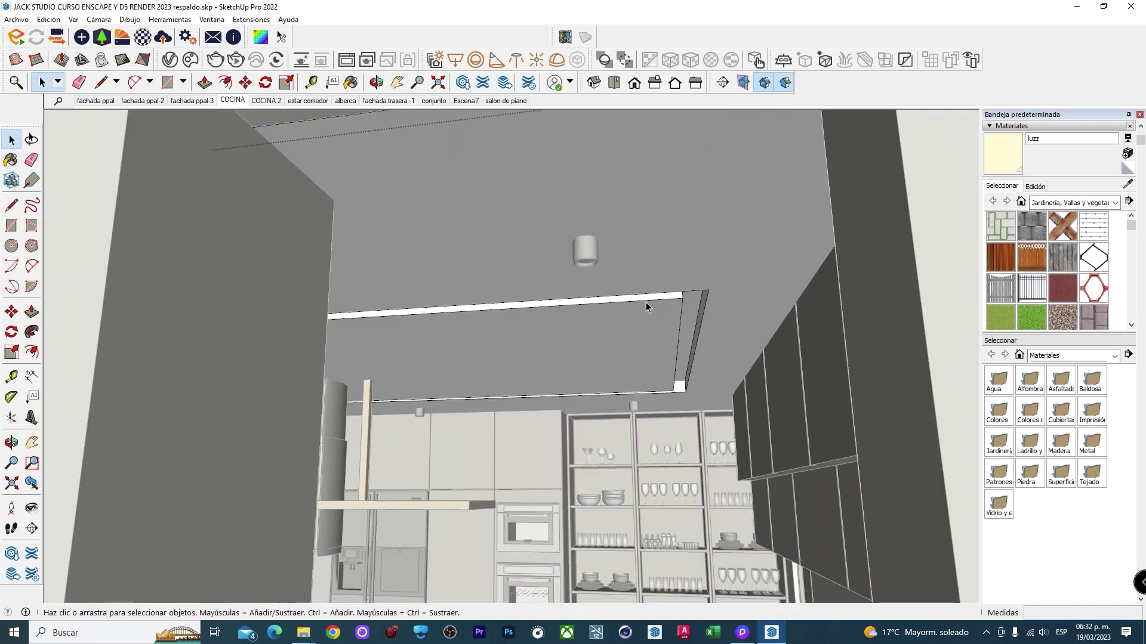
mouse_move(557, 408)
middle_down()
mouse_move(191, 378)
mouse_move(429, 331)
mouse_move(406, 292)
mouse_move(887, 404)
mouse_move(629, 273)
mouse_move(770, 190)
mouse_move(547, 296)
mouse_move(611, 227)
mouse_move(467, 7)
middle_up()
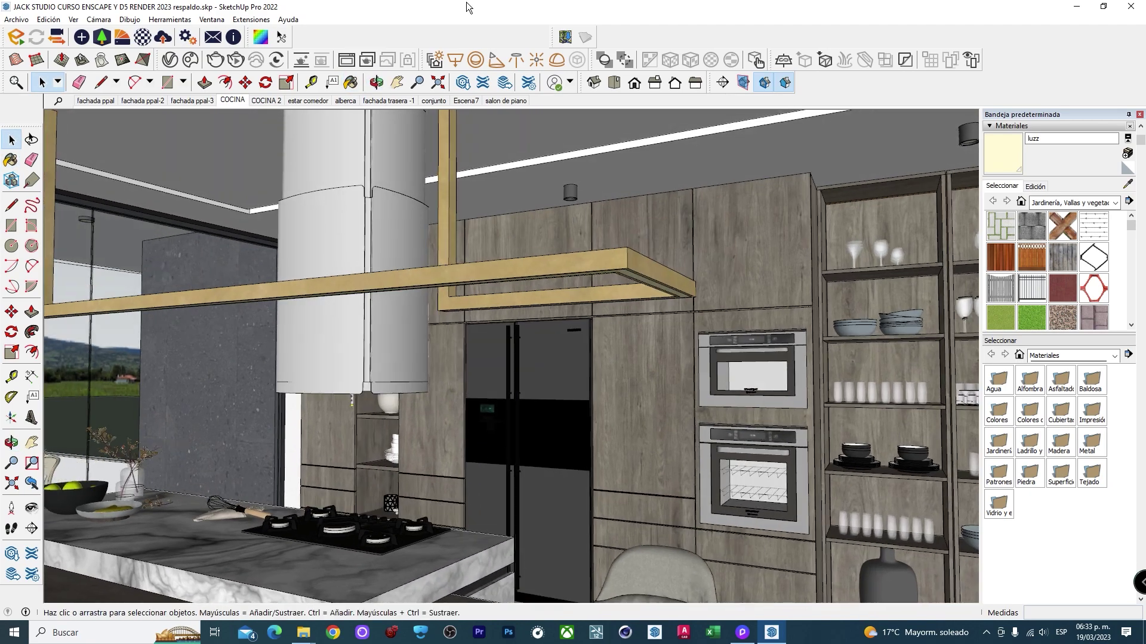
key(super+Down)
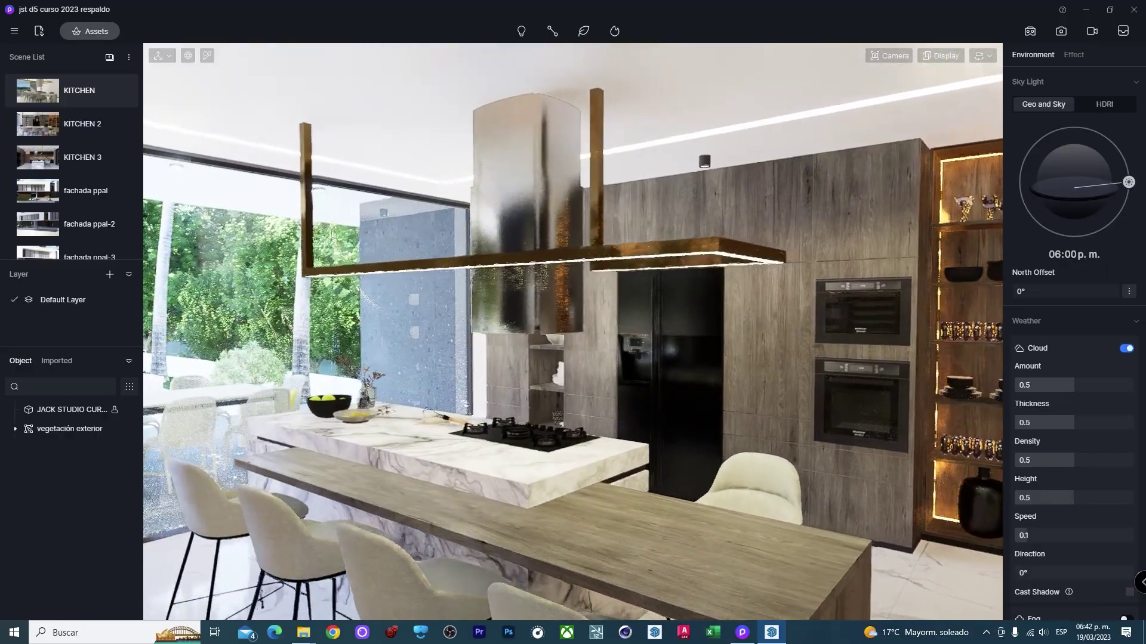
Inspect the synced ceiling cove, then return the camera to the KITCHEN scene view.
right_drag(991, 328, 371, 39)
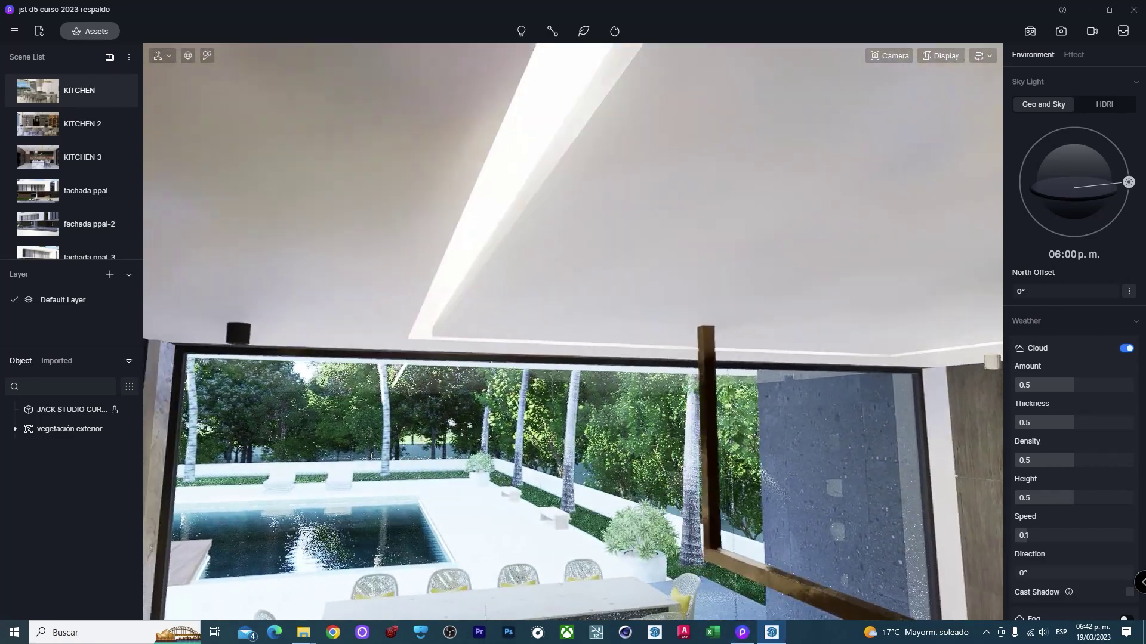
right_drag(632, 108, 584, 78)
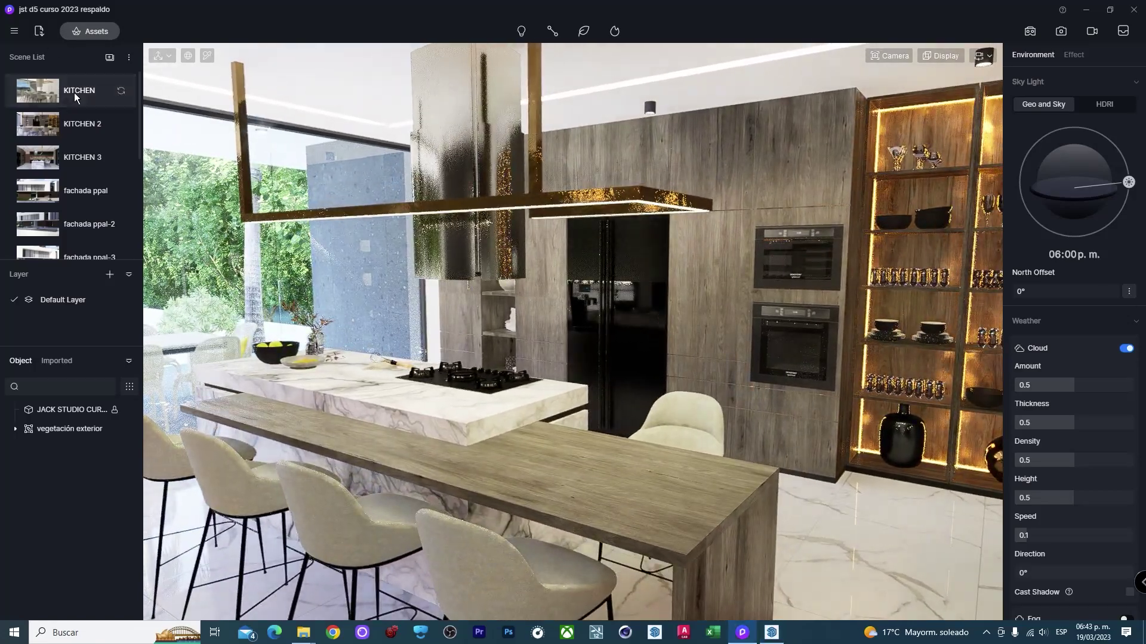
click(74, 92)
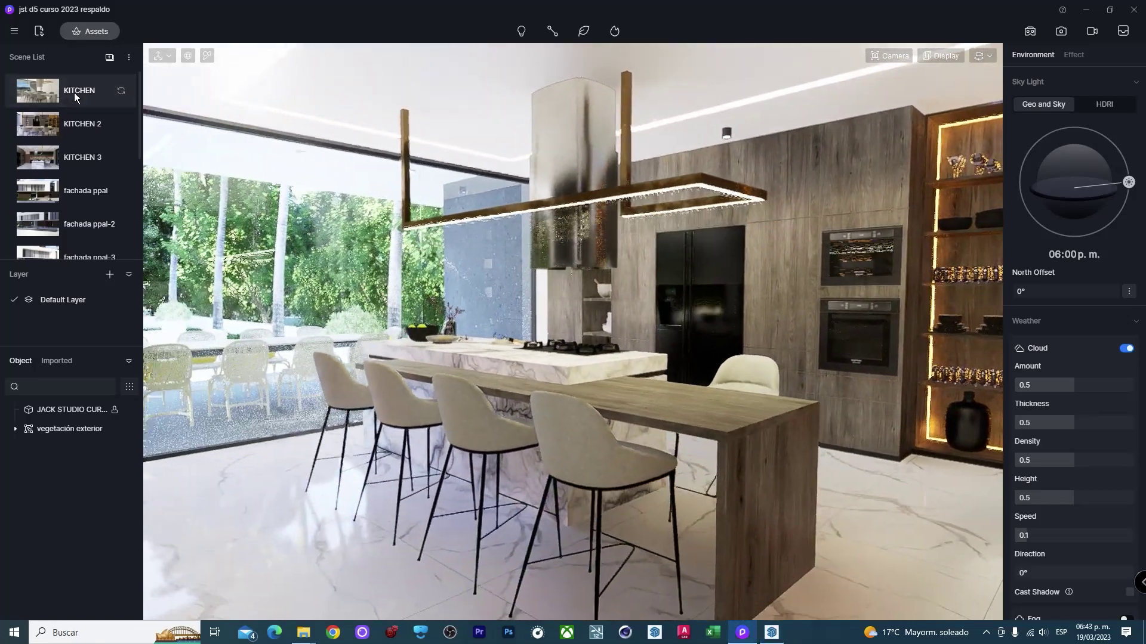
click(74, 92)
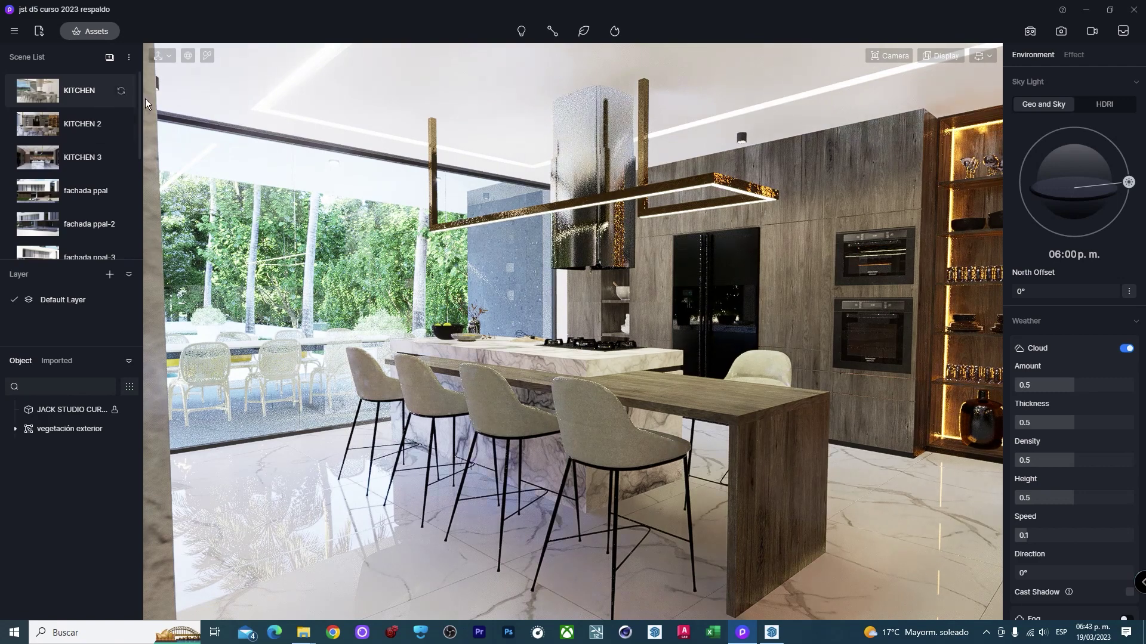
click(893, 55)
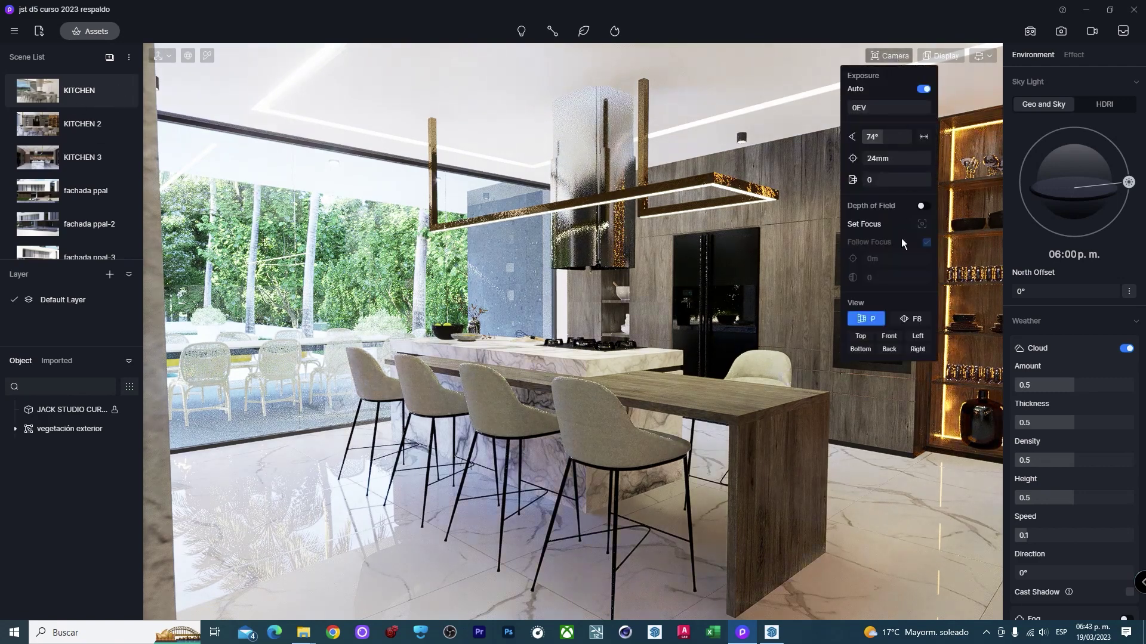
Switch KITCHEN to two-point perspective and set the sun to 04:27 p.m. with 62° north offset.
click(911, 321)
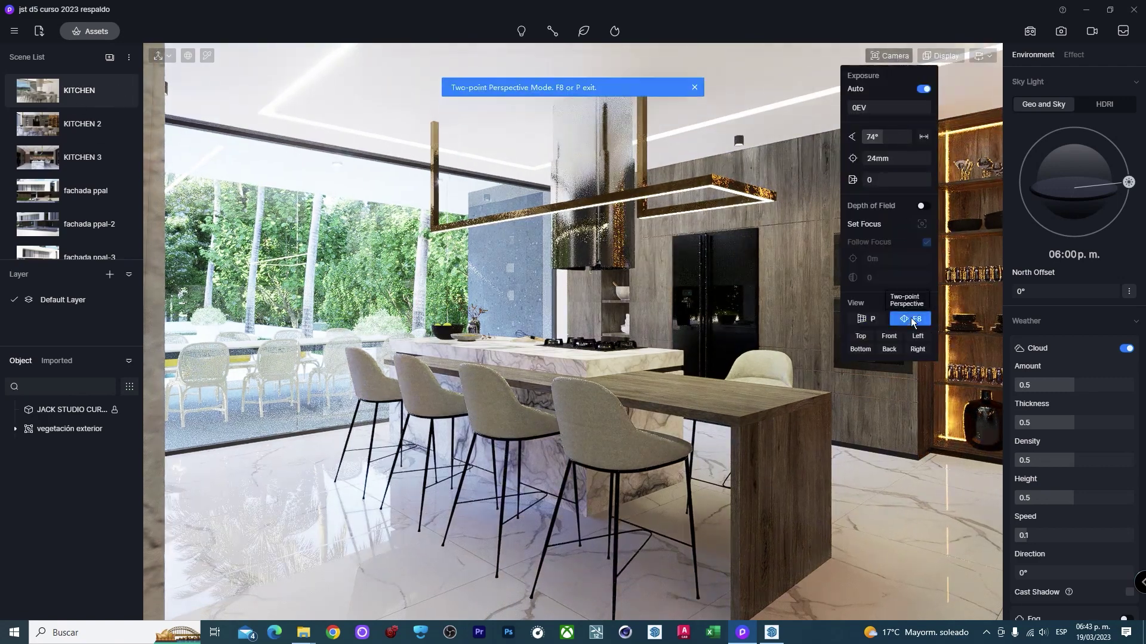
click(939, 31)
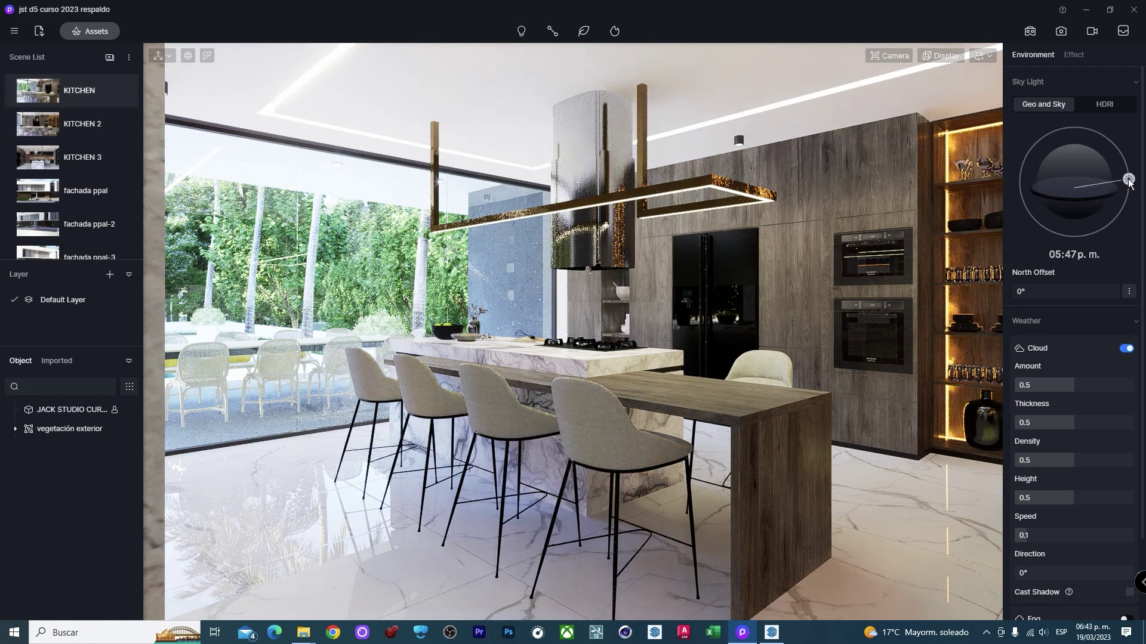
drag(1128, 181, 1111, 167)
mouse_move(1068, 292)
mouse_down()
mouse_move(1050, 296)
mouse_move(1078, 288)
mouse_move(1048, 289)
mouse_move(1082, 291)
mouse_up()
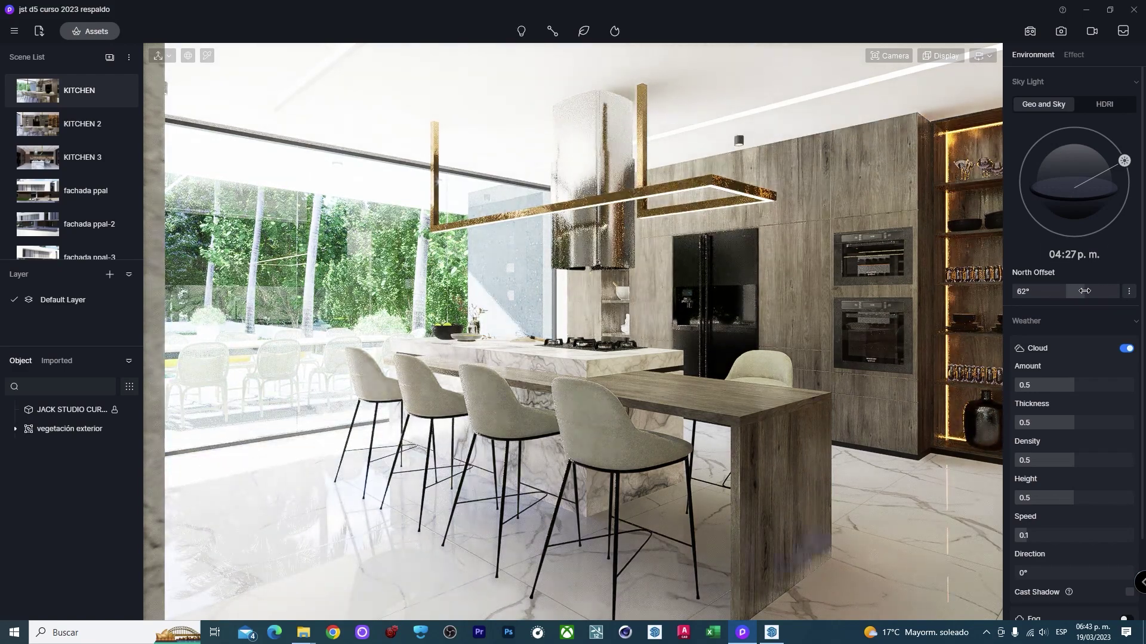
Raise the post-processing exposure to about 0.21 and toggle auto exposure.
click(1073, 56)
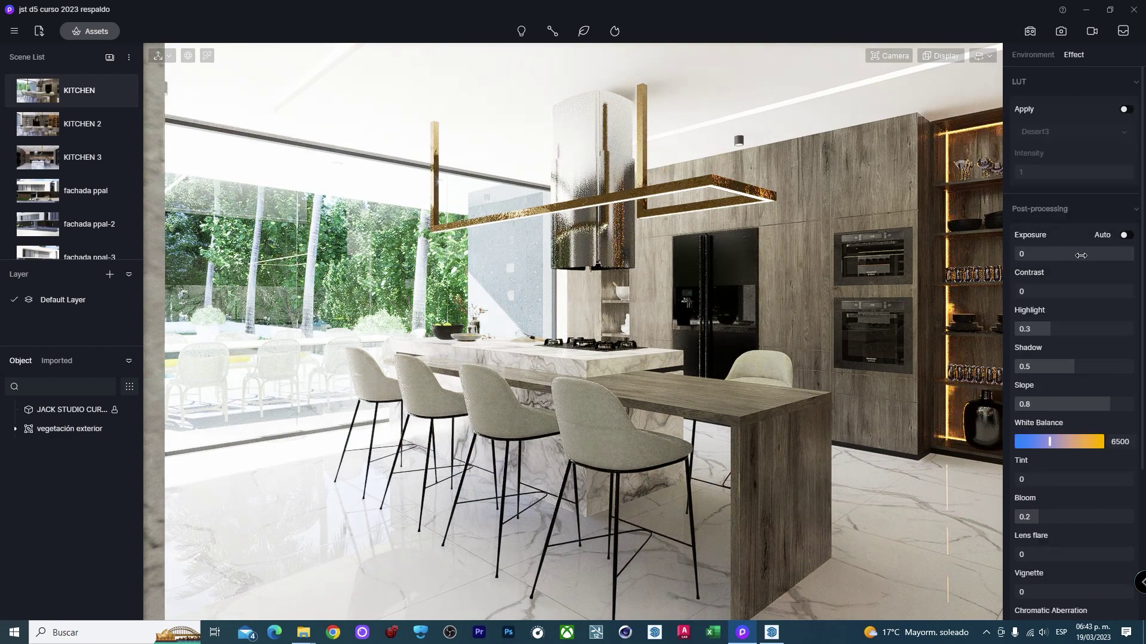
mouse_move(1081, 256)
mouse_down()
mouse_move(1093, 256)
mouse_move(1080, 256)
mouse_up()
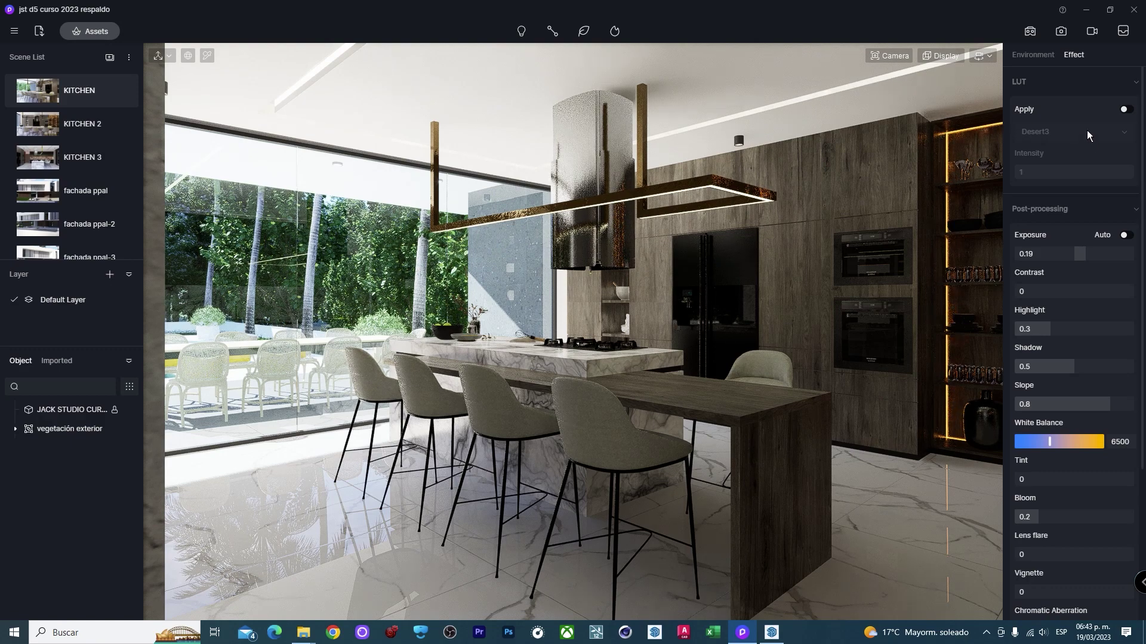
drag(1082, 258, 1086, 260)
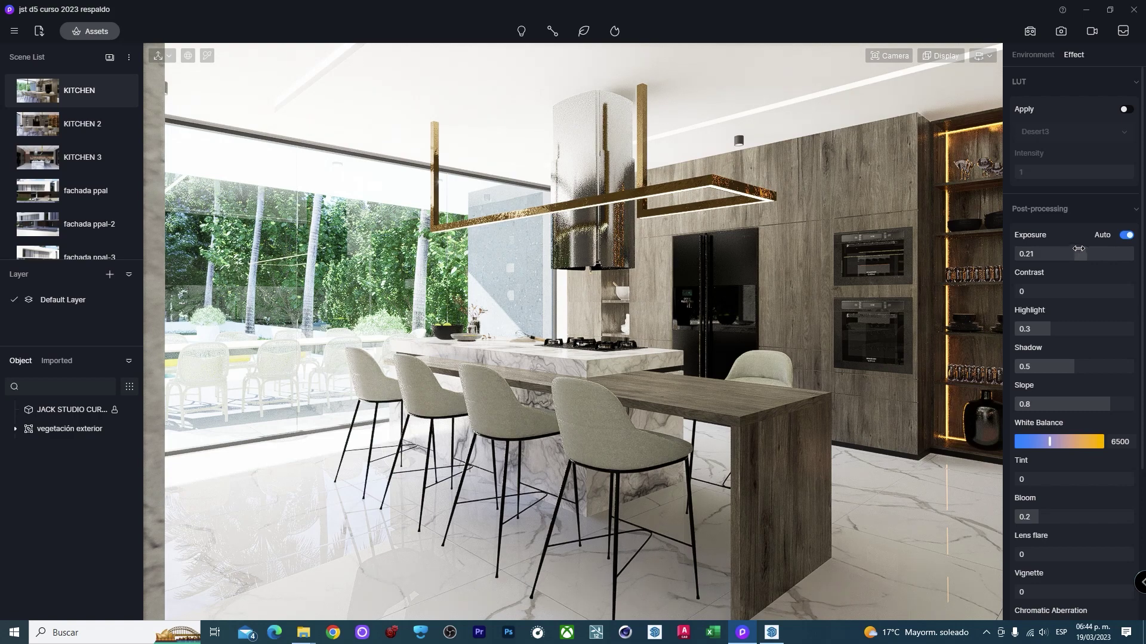
click(1126, 236)
Load PINTURA BLANCA NORMAL.jpg from concreto y asfalto as the ceiling's normal map at strength 0.71.
click(362, 77)
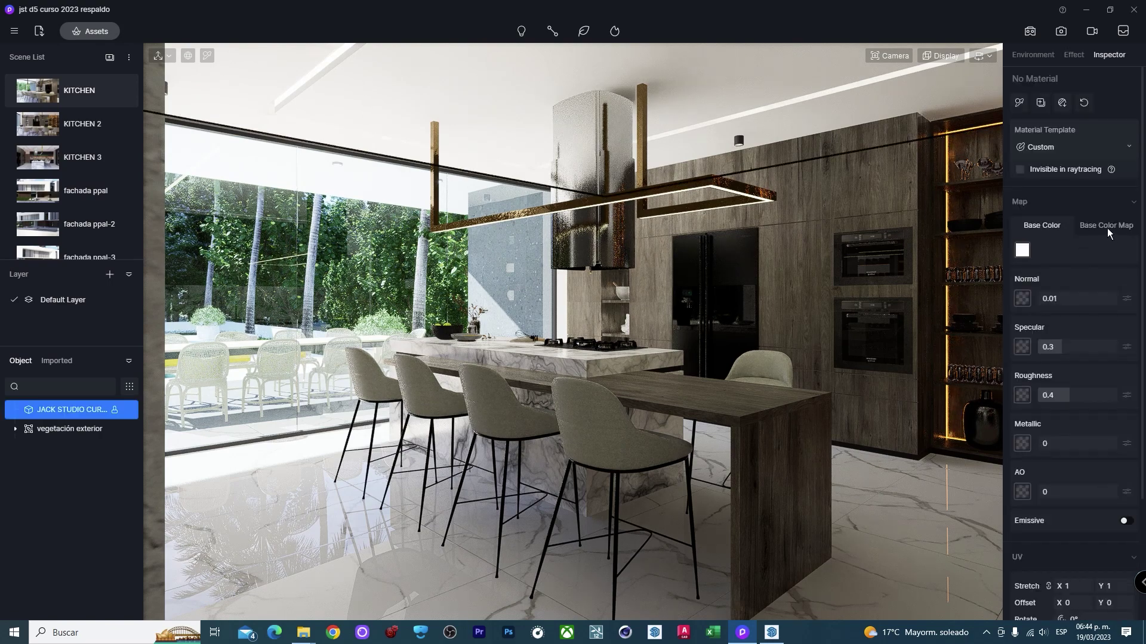
click(1017, 303)
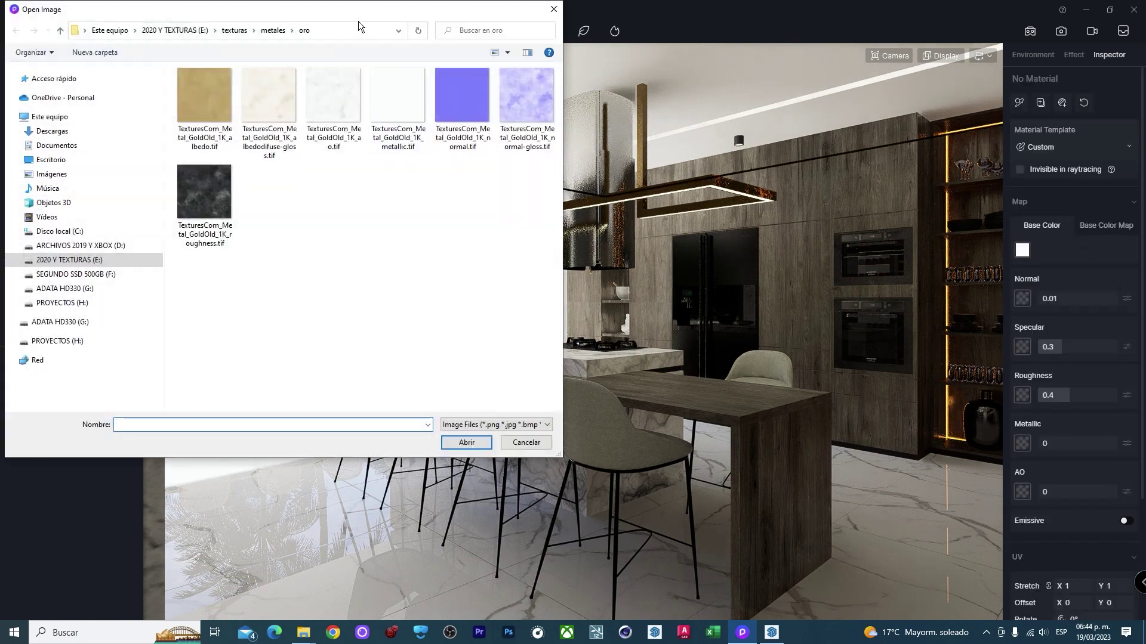
click(326, 48)
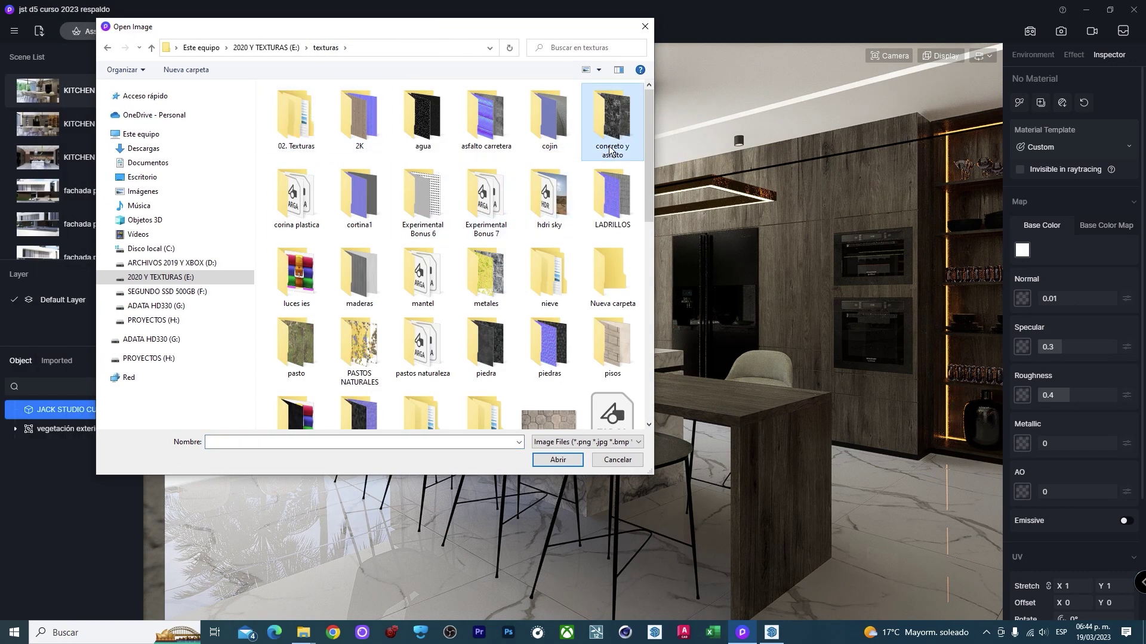
double_click(611, 122)
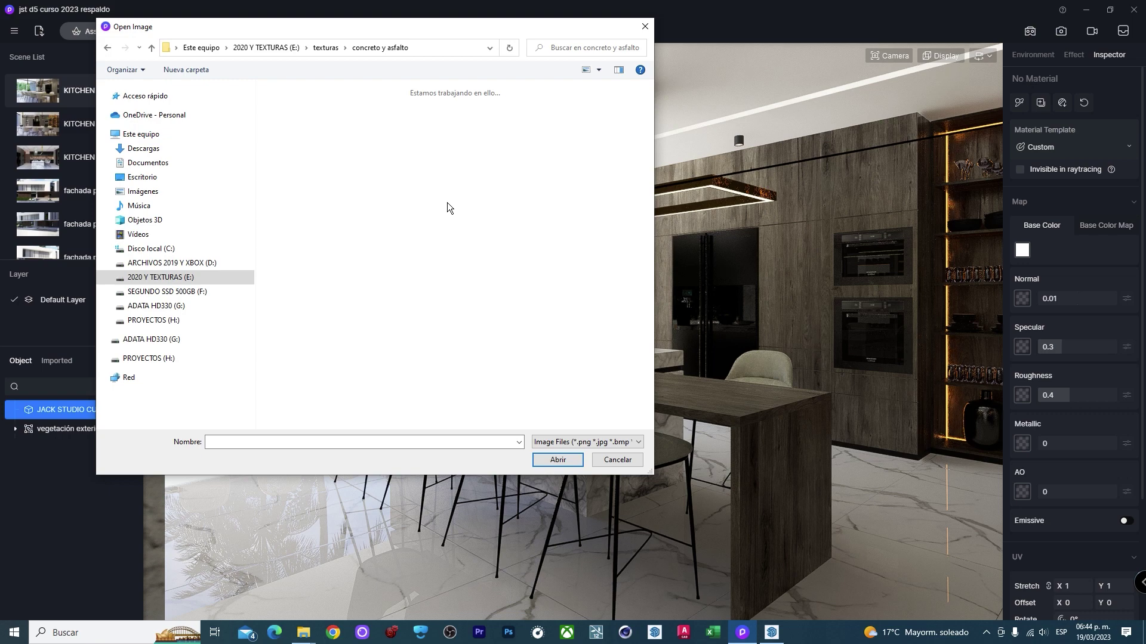
scroll(616, 256, down, 5)
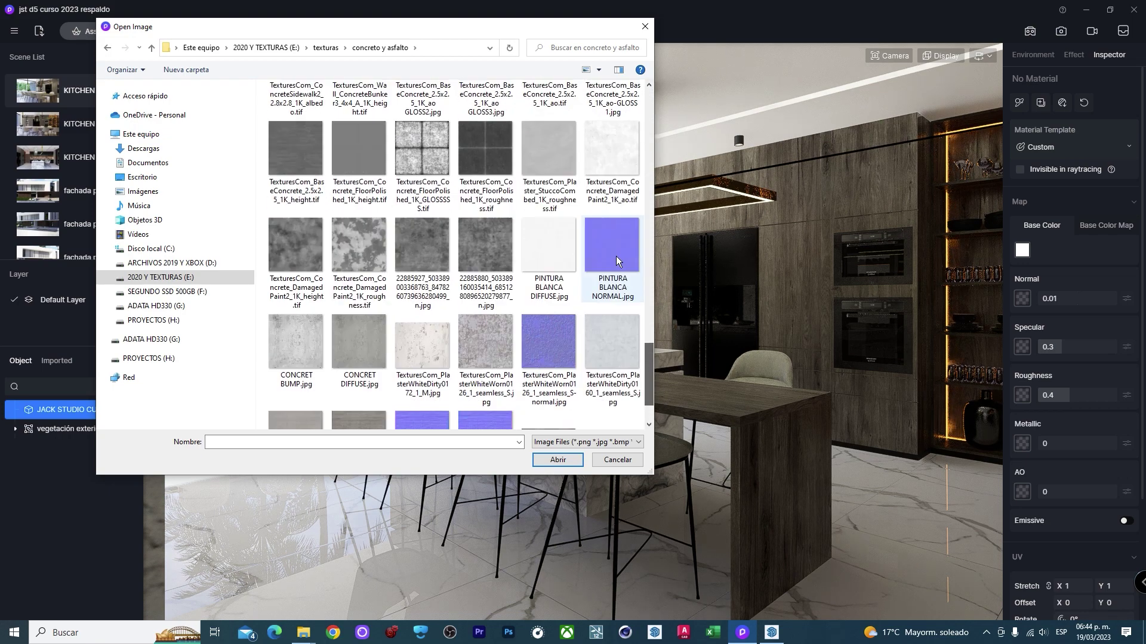
click(616, 258)
click(558, 461)
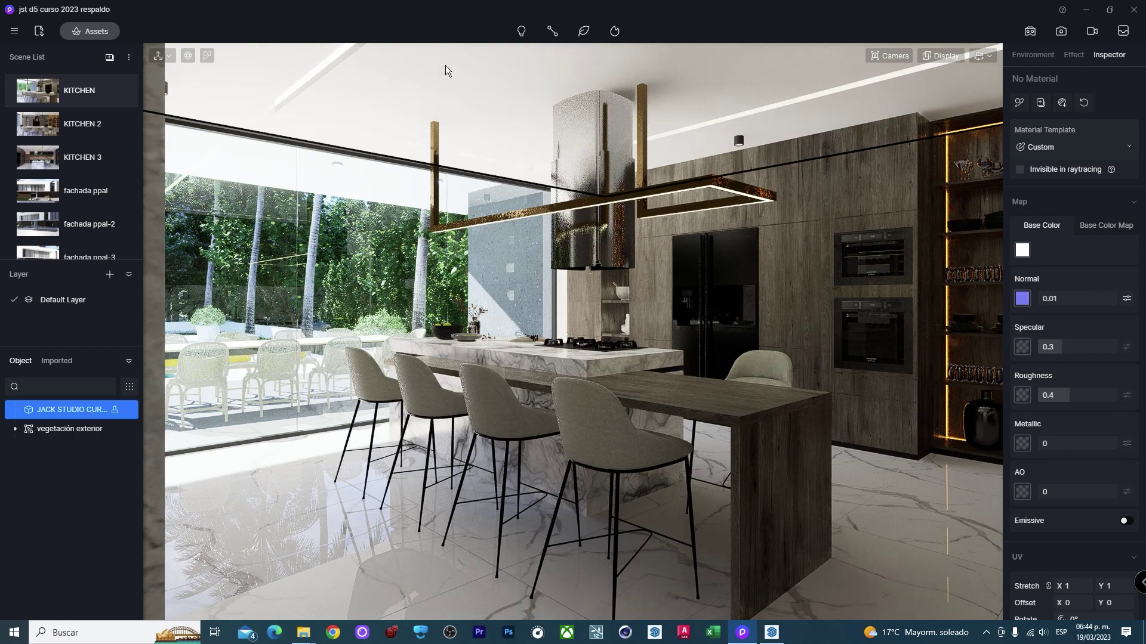
drag(1079, 300, 930, 294)
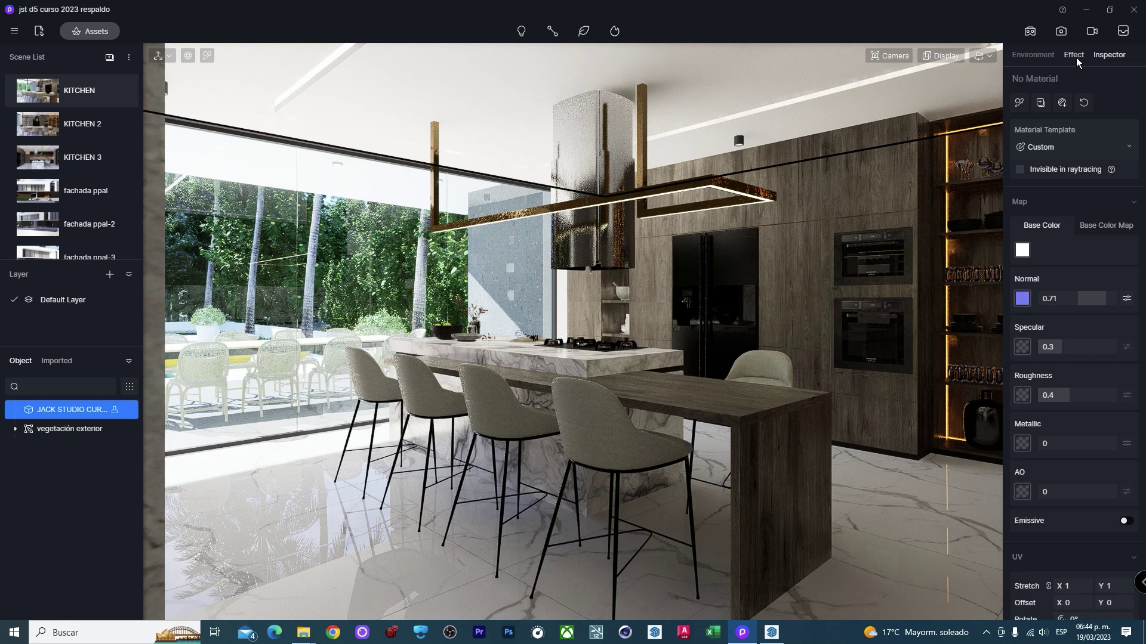
Set post-processing to Highlight 0.49, Shadow 0.46, Slope 0.7, Bloom 0.43 and Lens flare 0.
click(1076, 58)
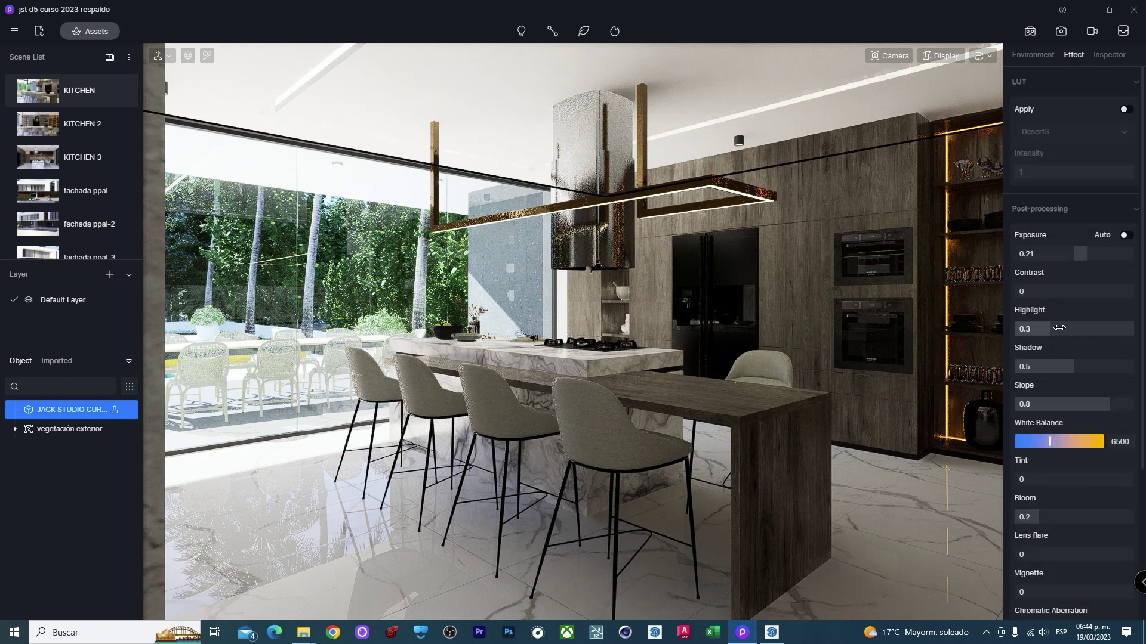
drag(1066, 331, 1081, 331)
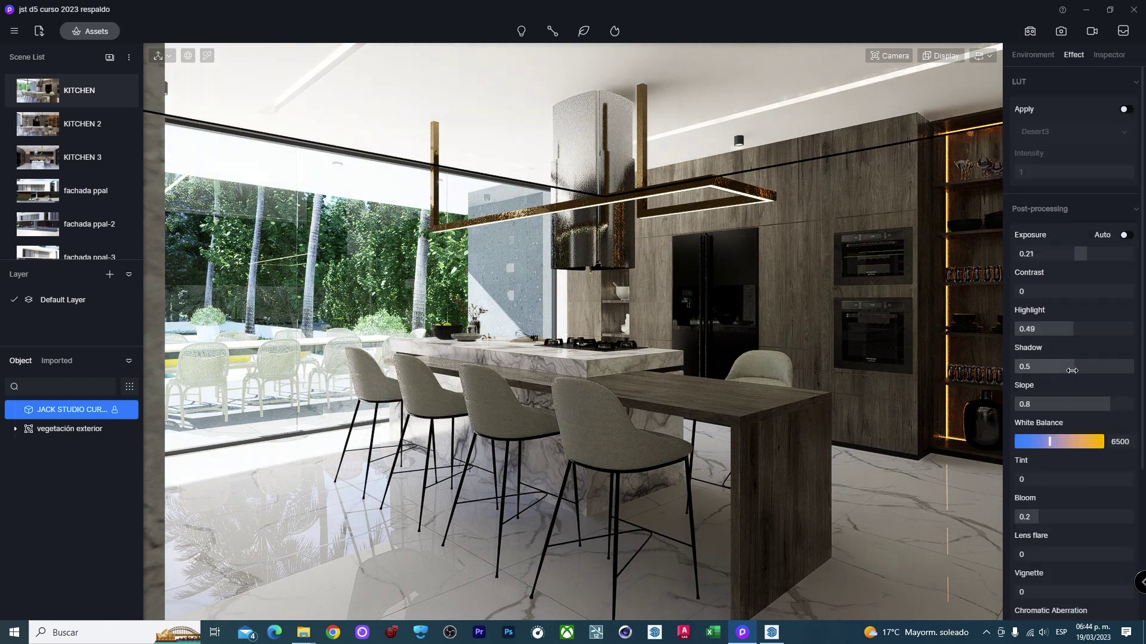
drag(1065, 370, 1061, 405)
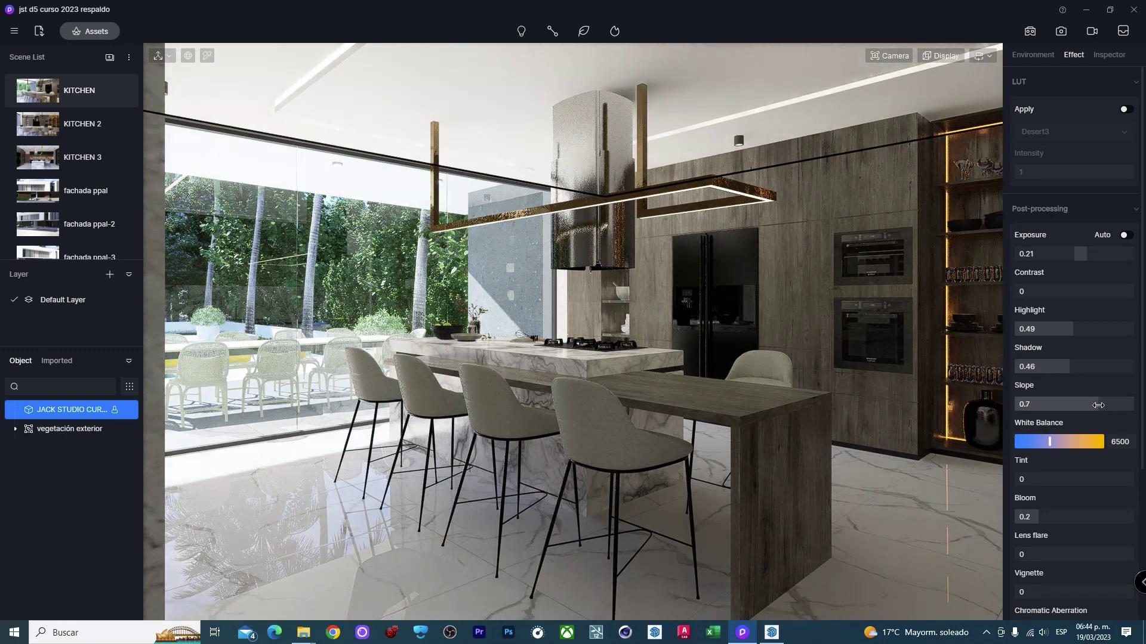
scroll(1041, 334, down, 3)
scroll(1038, 307, down, 2)
drag(1039, 307, 1134, 308)
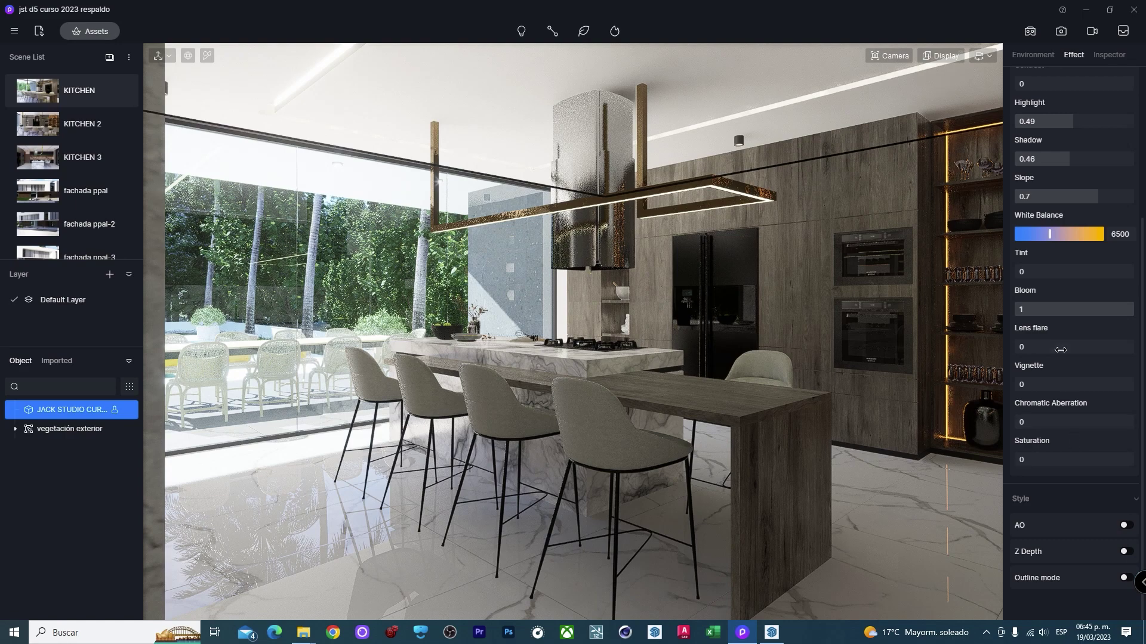
drag(1066, 310, 1066, 310)
drag(1042, 346, 1133, 346)
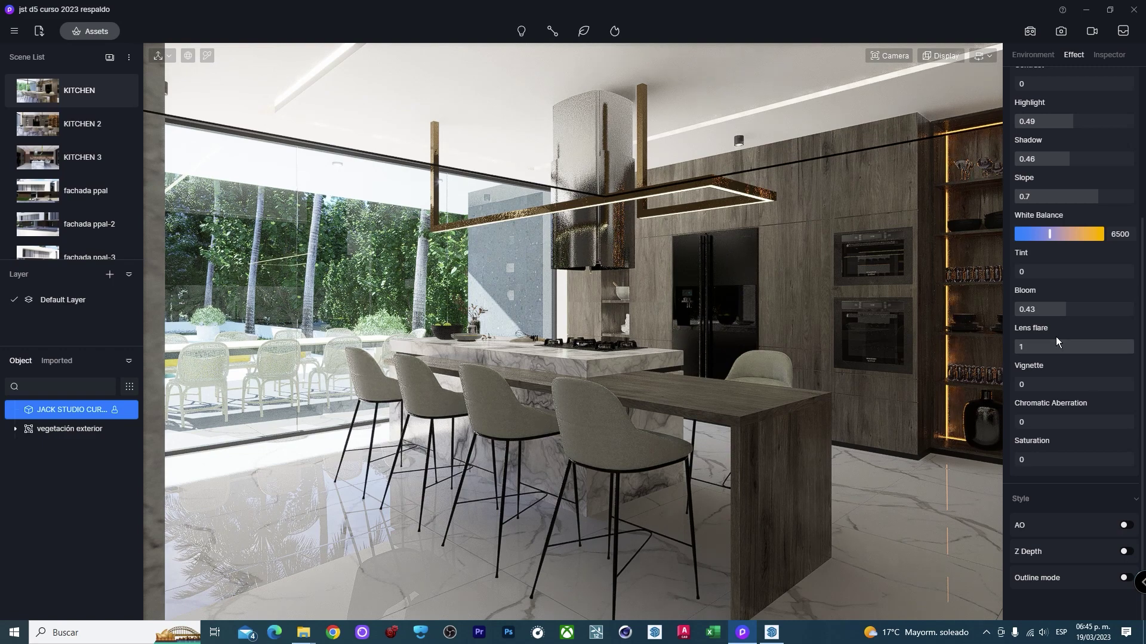
drag(1077, 347, 1050, 349)
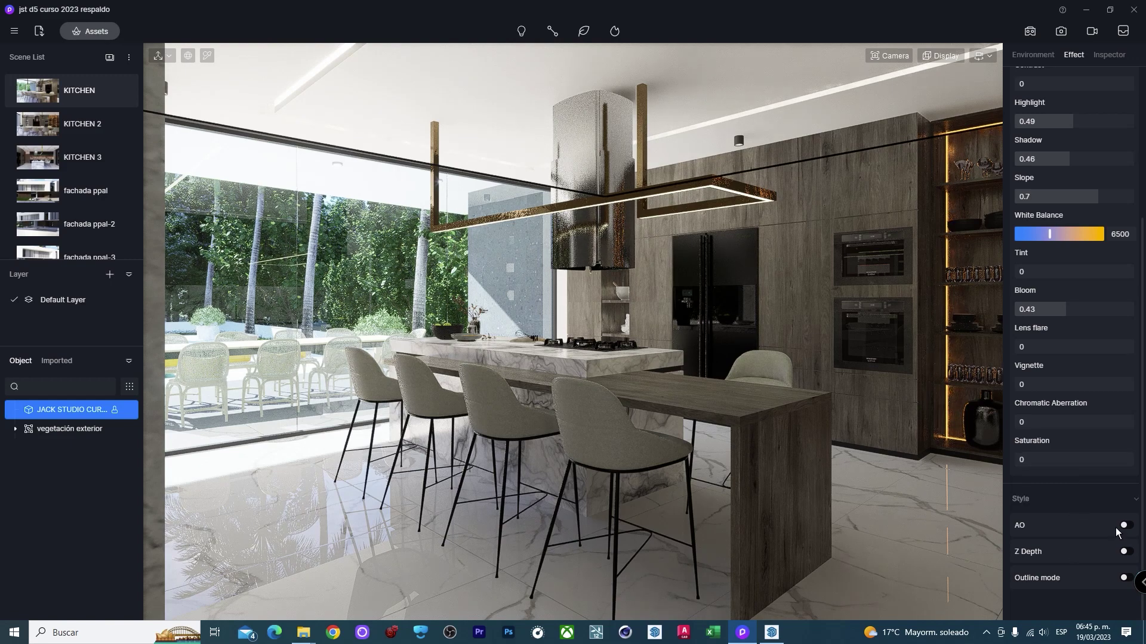
Turn on outline mode and select the wood cabinet to inspect its material.
click(1127, 579)
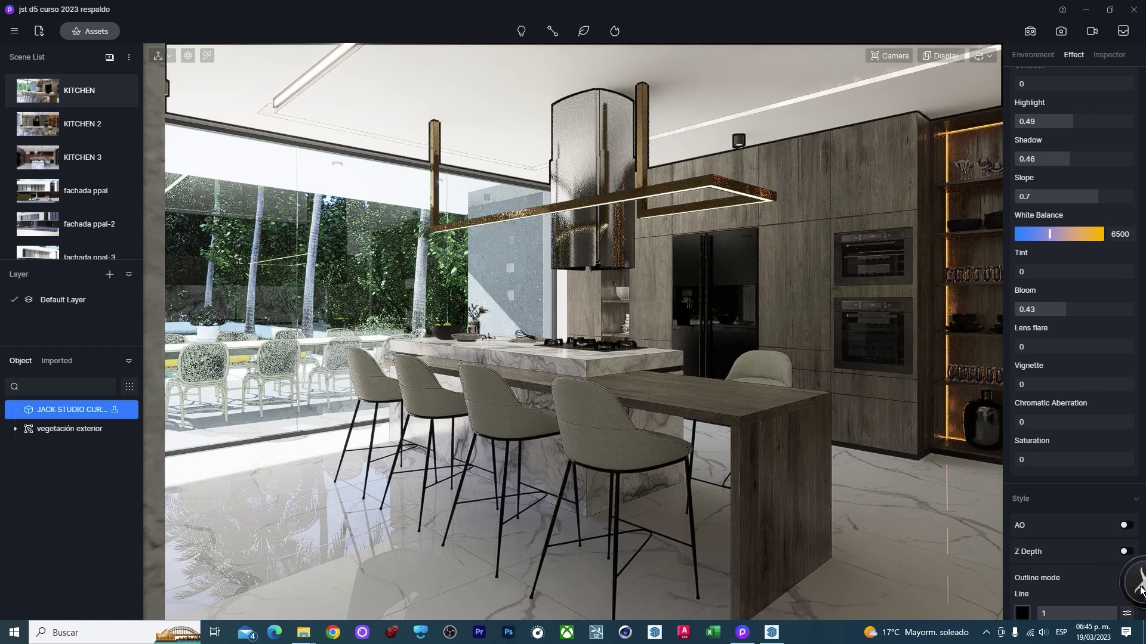
click(628, 301)
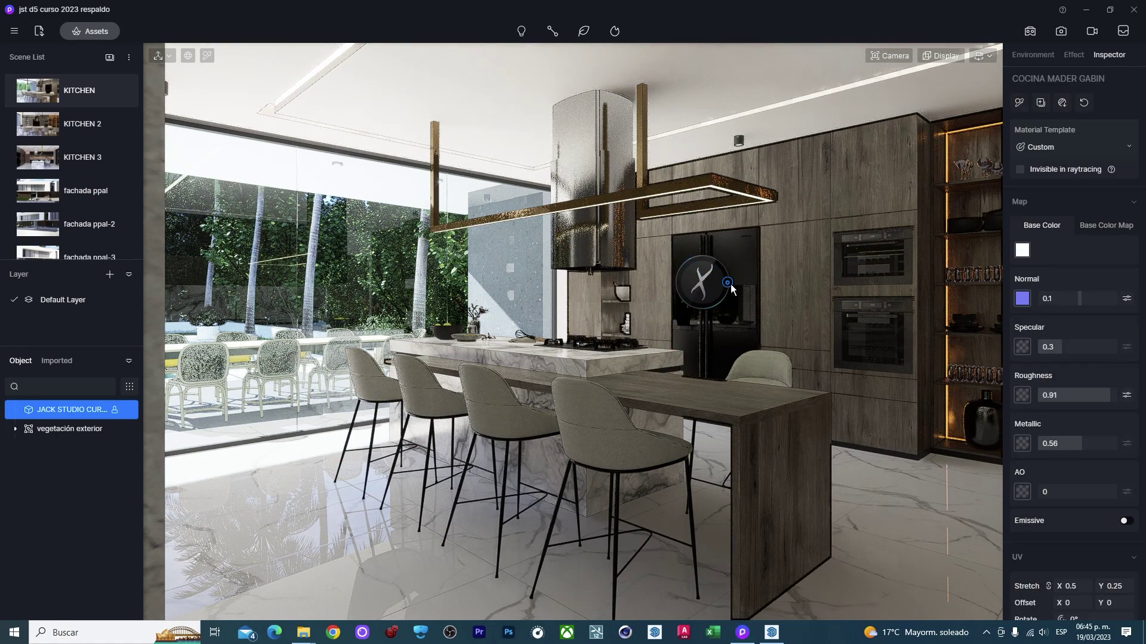
click(750, 285)
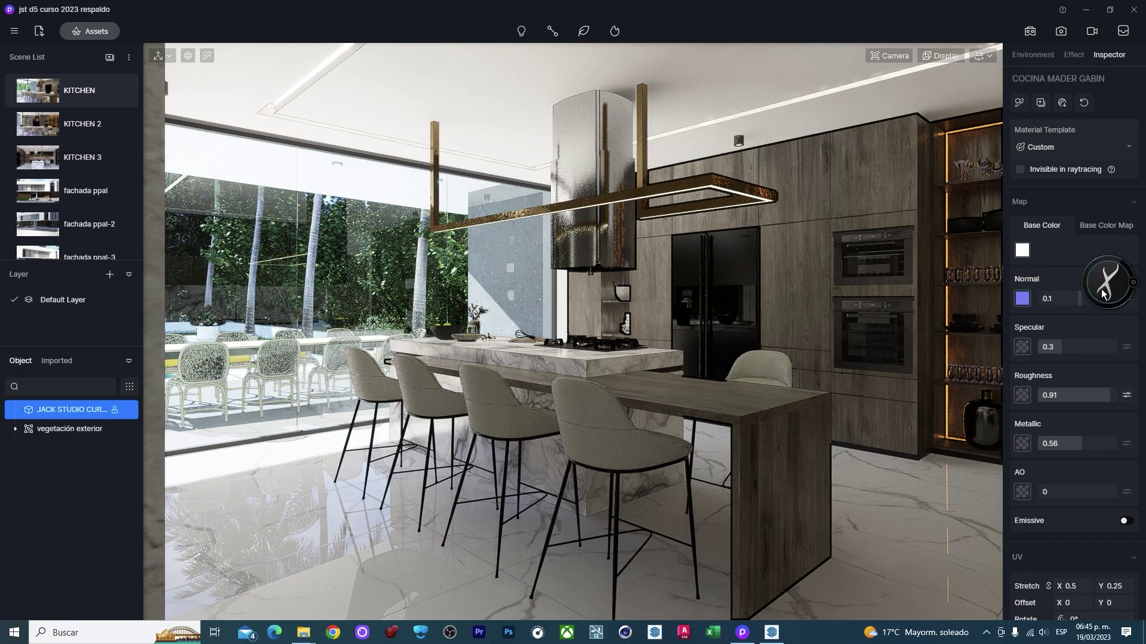
Open and close the system utility's performance and power saving panel.
click(604, 309)
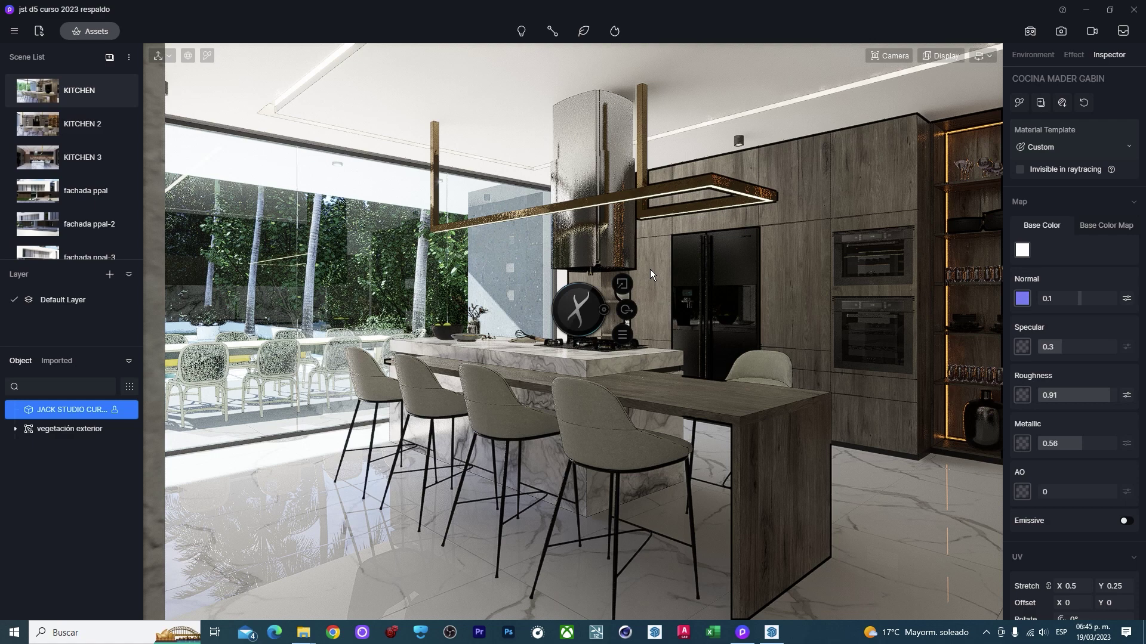
click(621, 333)
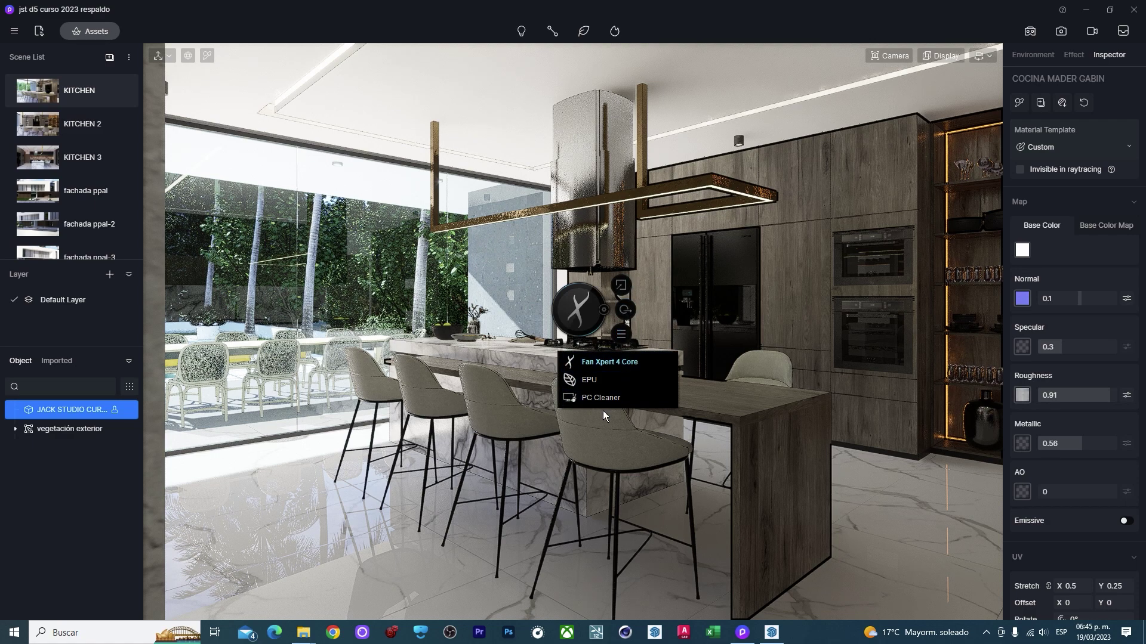
click(619, 288)
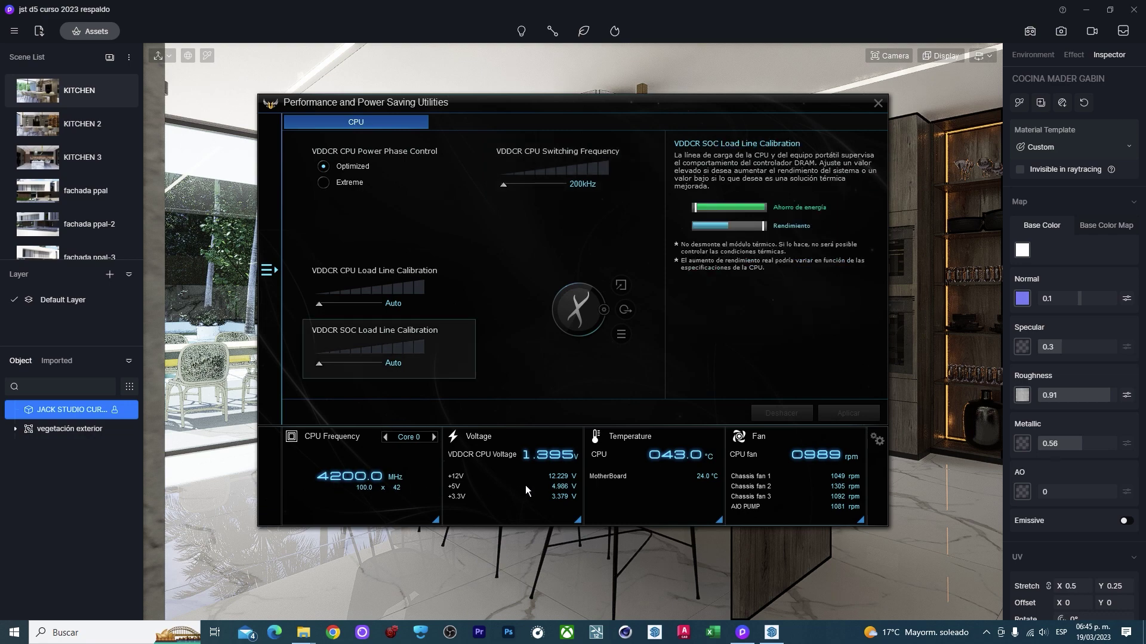
click(877, 105)
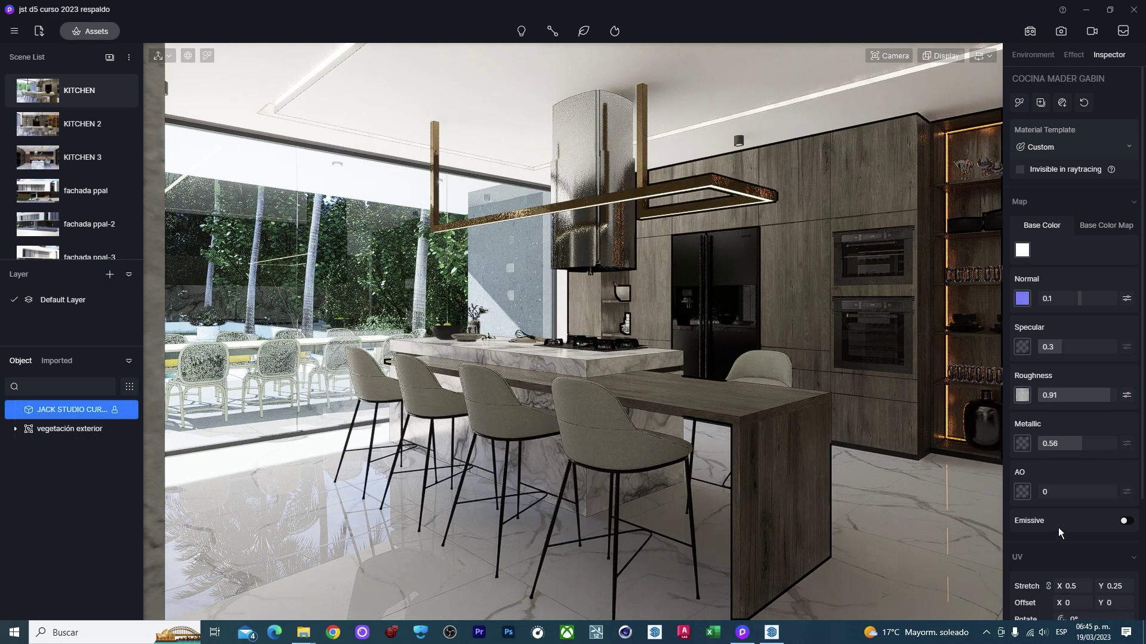
Back in the post-processing effects, reduce the outline line value to 0.
scroll(1056, 513, down, 2)
scroll(1069, 448, up, 2)
scroll(1078, 490, down, 3)
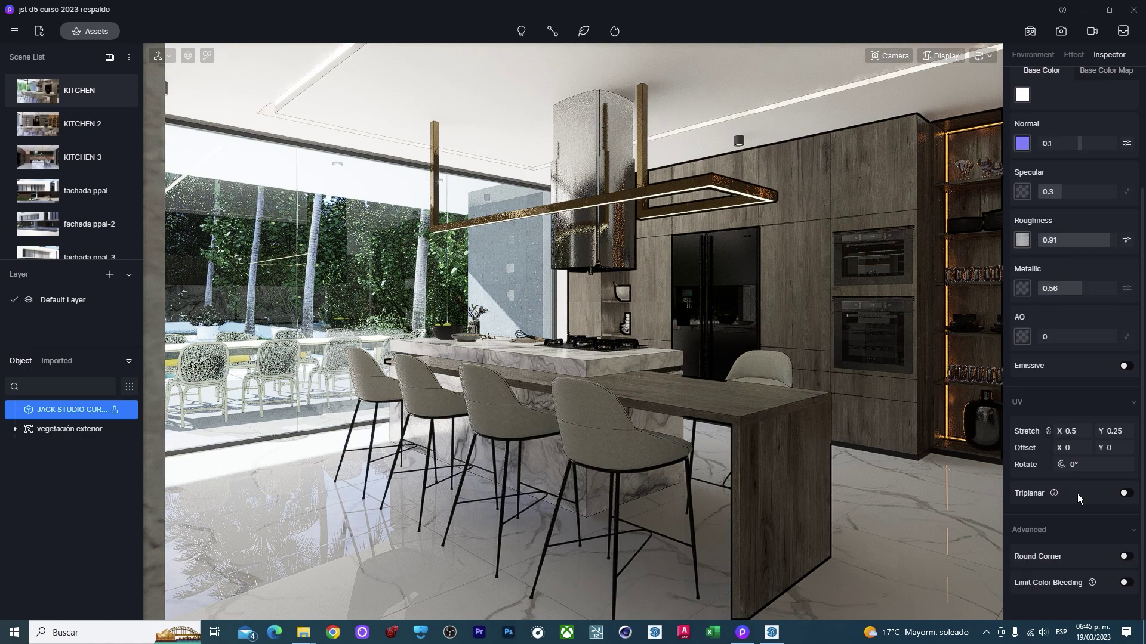
click(1073, 54)
scroll(1055, 537, down, 2)
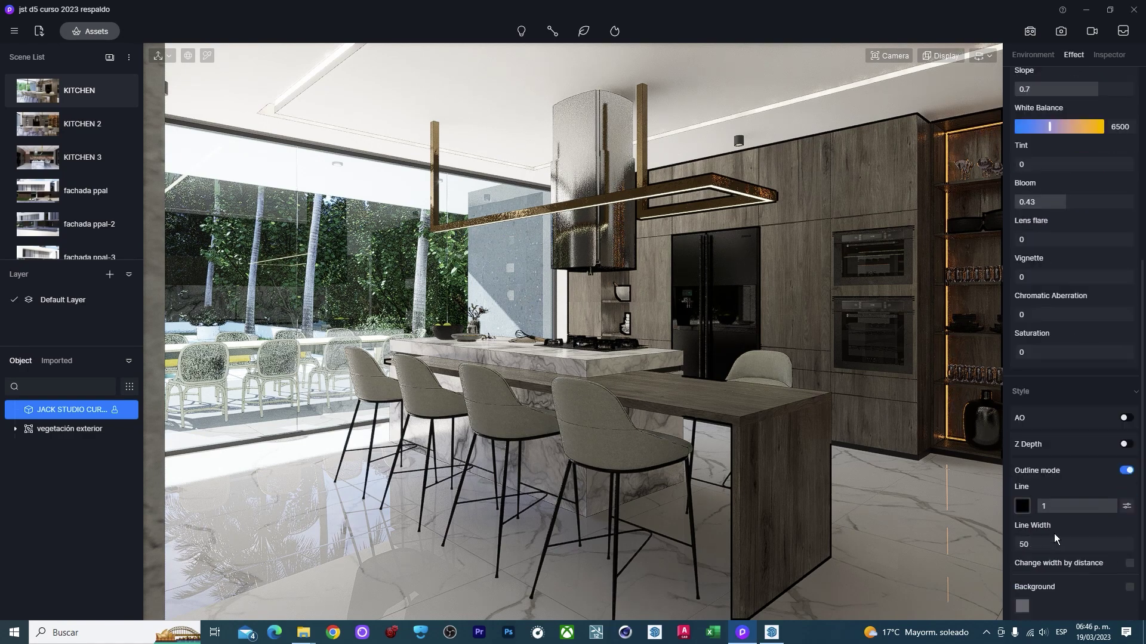
scroll(1068, 513, down, 1)
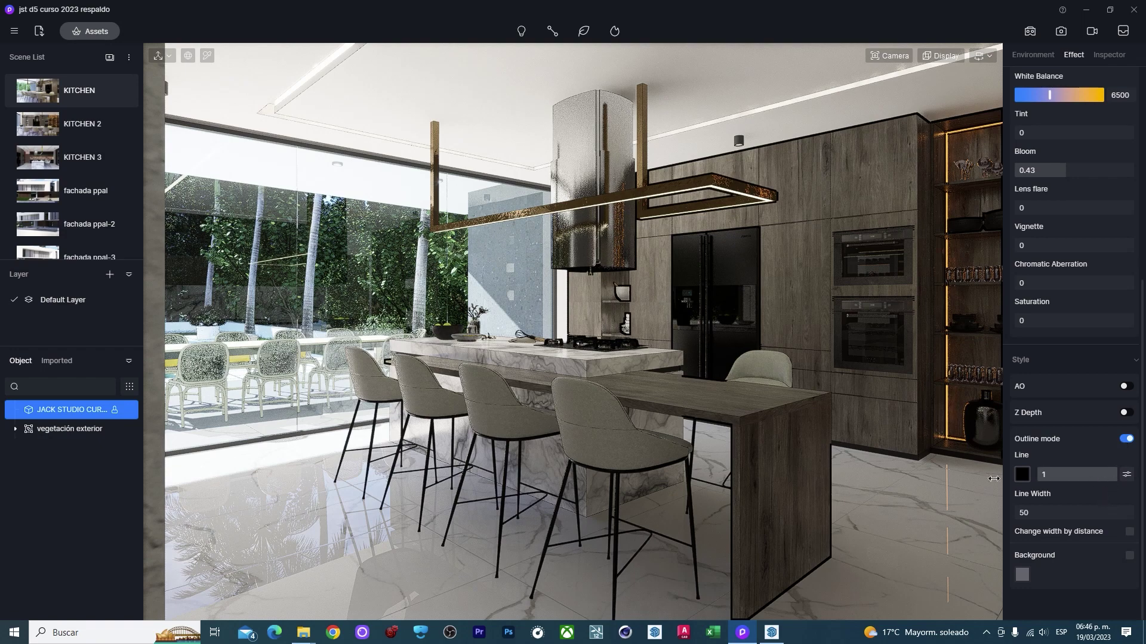
mouse_move(1104, 474)
mouse_down()
mouse_move(1008, 482)
mouse_move(1070, 481)
mouse_up()
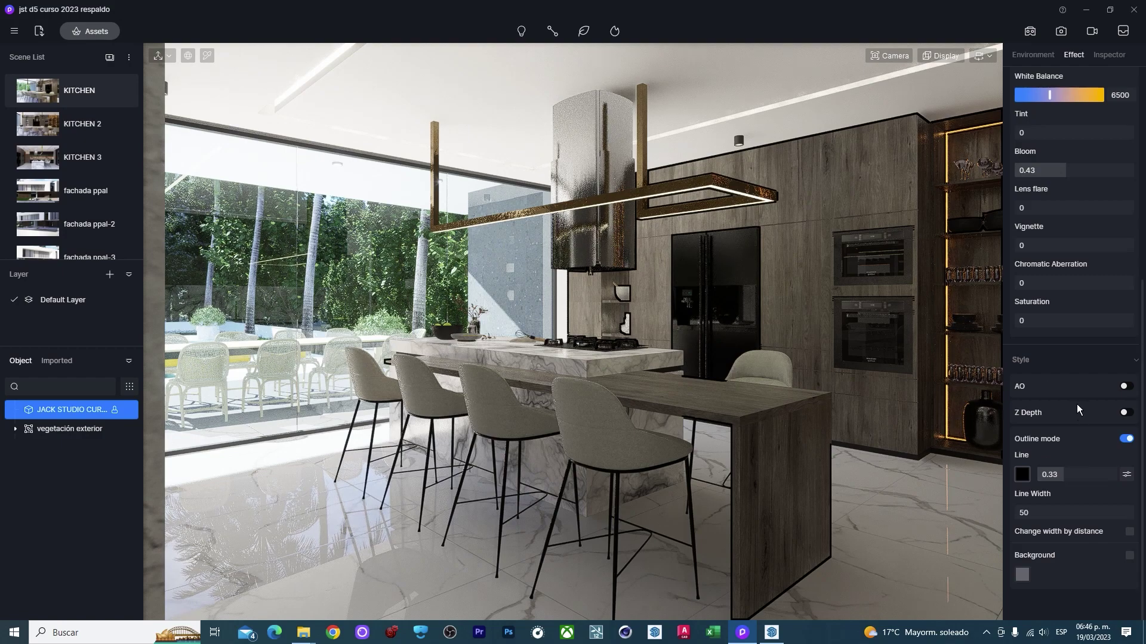
Preview ambient occlusion and Z Depth, leave both off, and go to camera settings.
click(1127, 387)
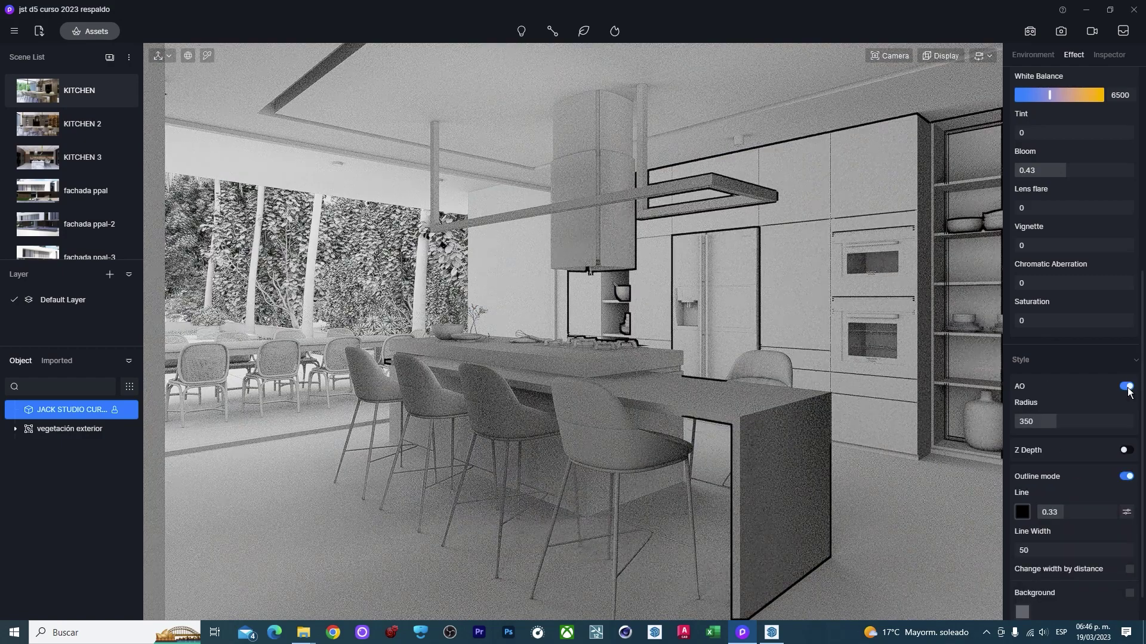
click(1127, 387)
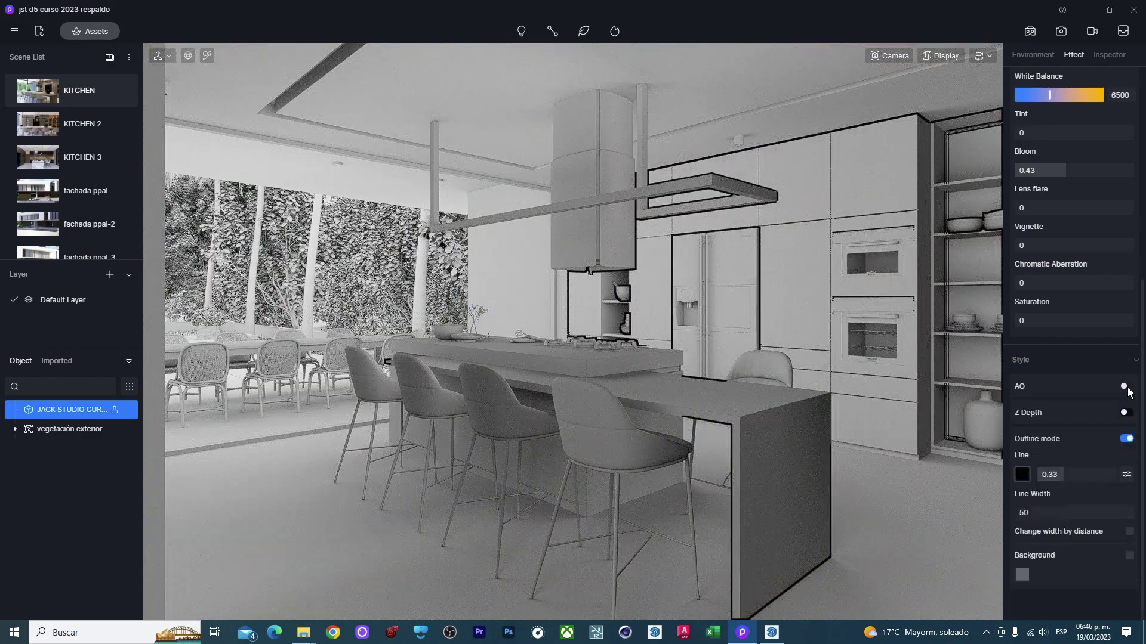
click(1127, 413)
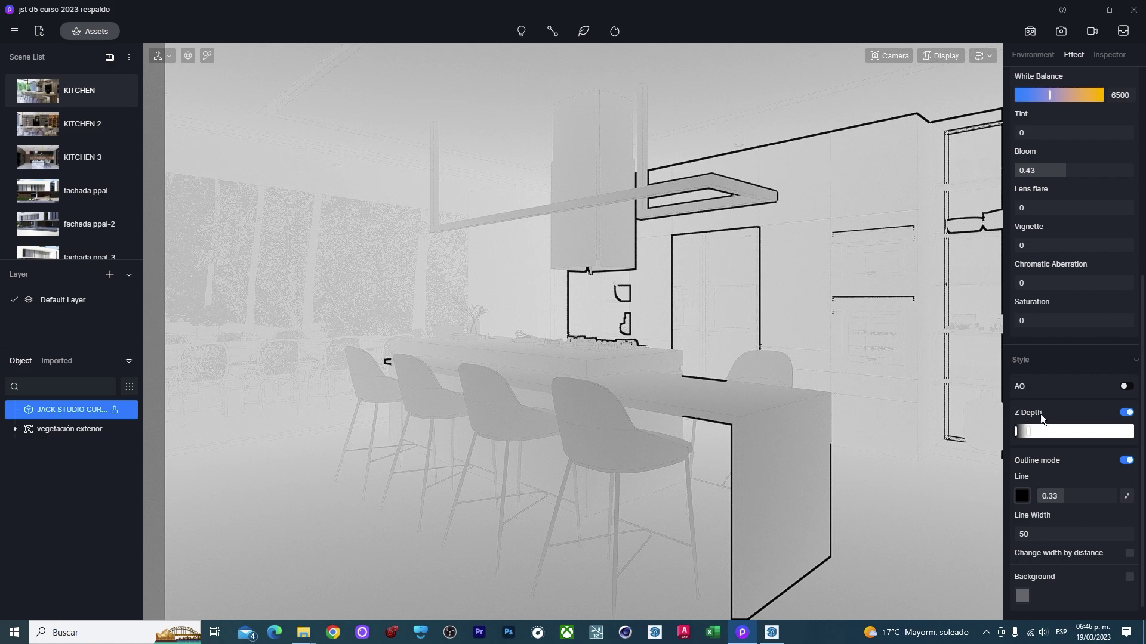
click(1126, 412)
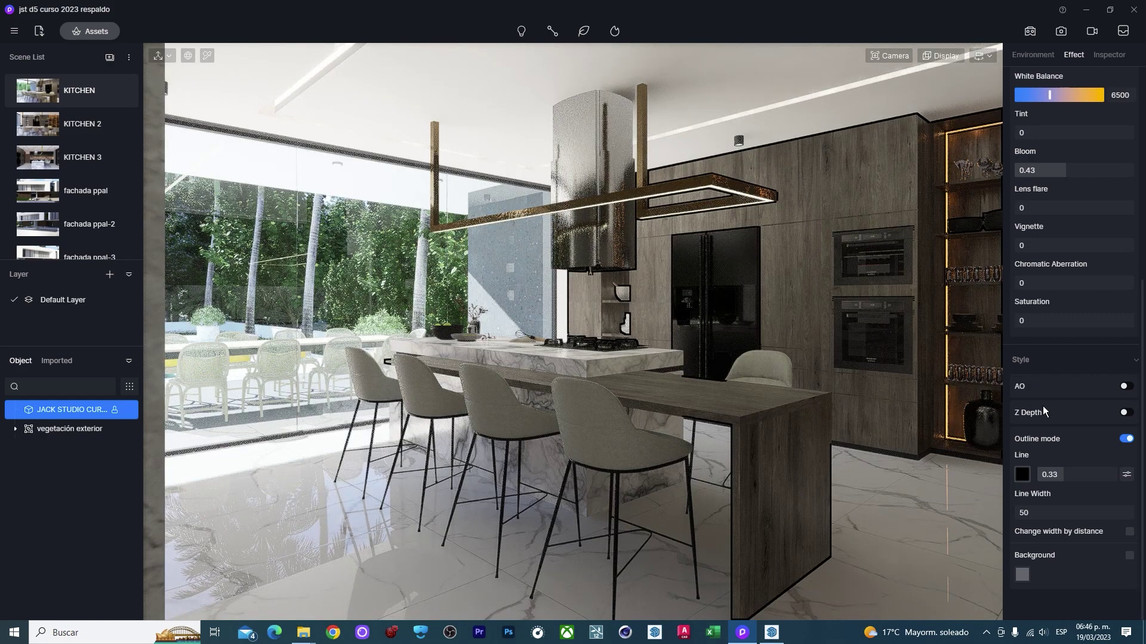
click(1126, 412)
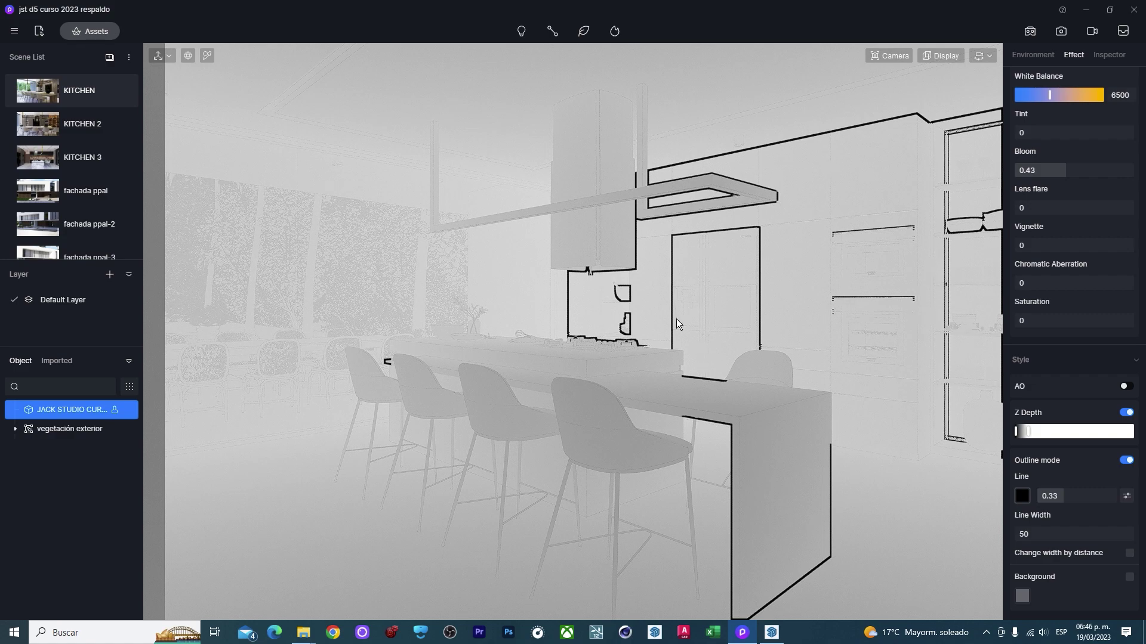
click(1125, 412)
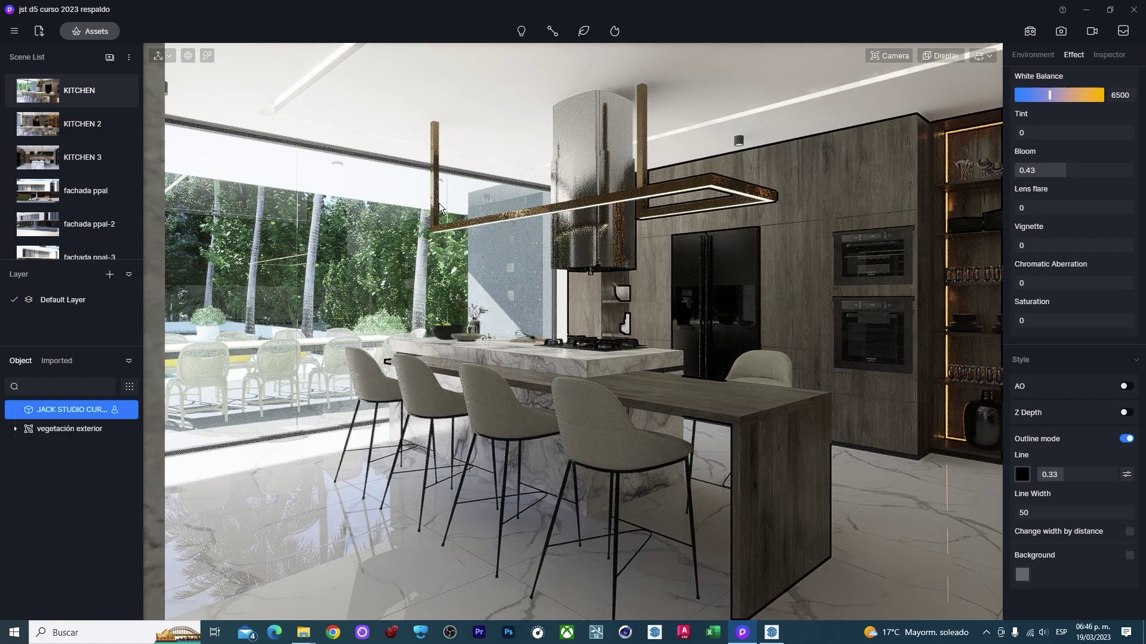
click(895, 55)
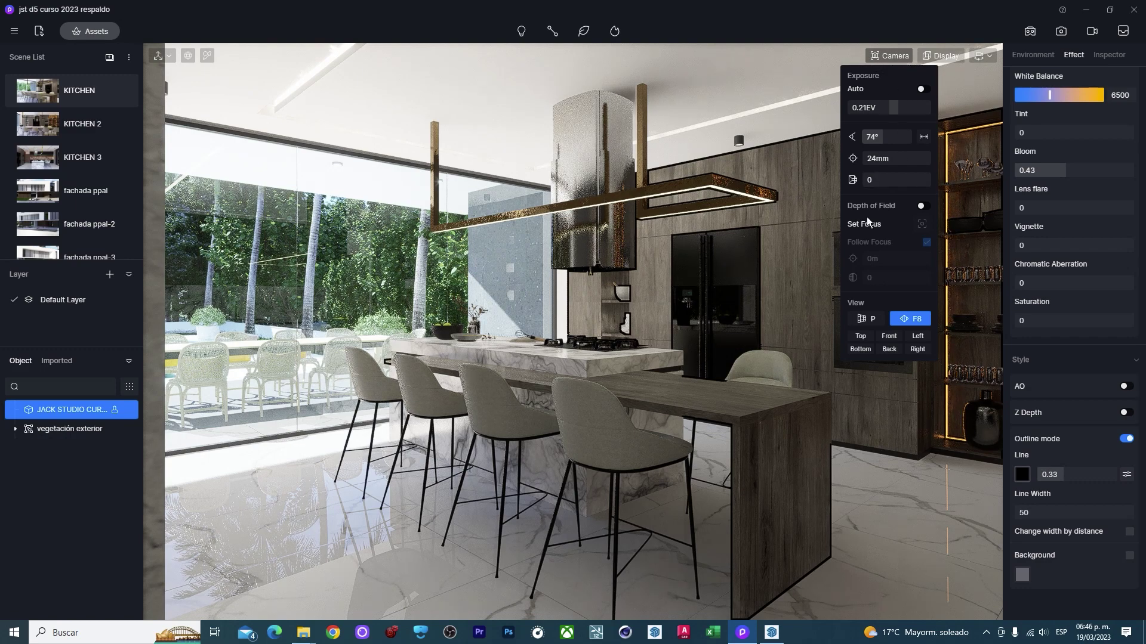
Enable depth of field focused on the island at 3.758 m, aperture 3.7, and update KITCHEN.
click(924, 207)
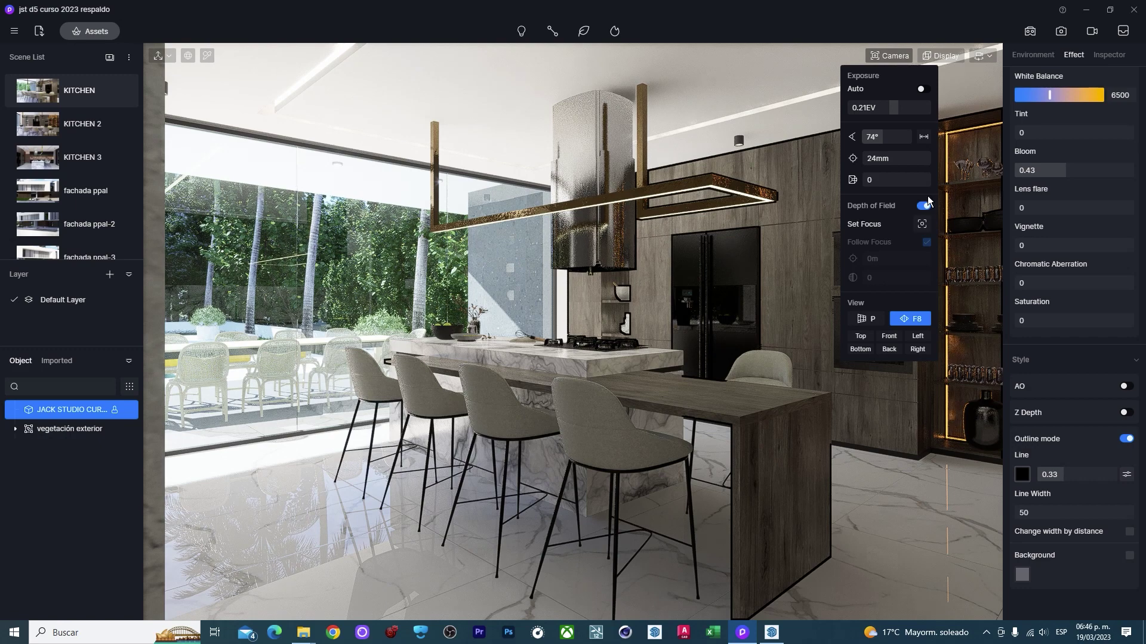
click(924, 227)
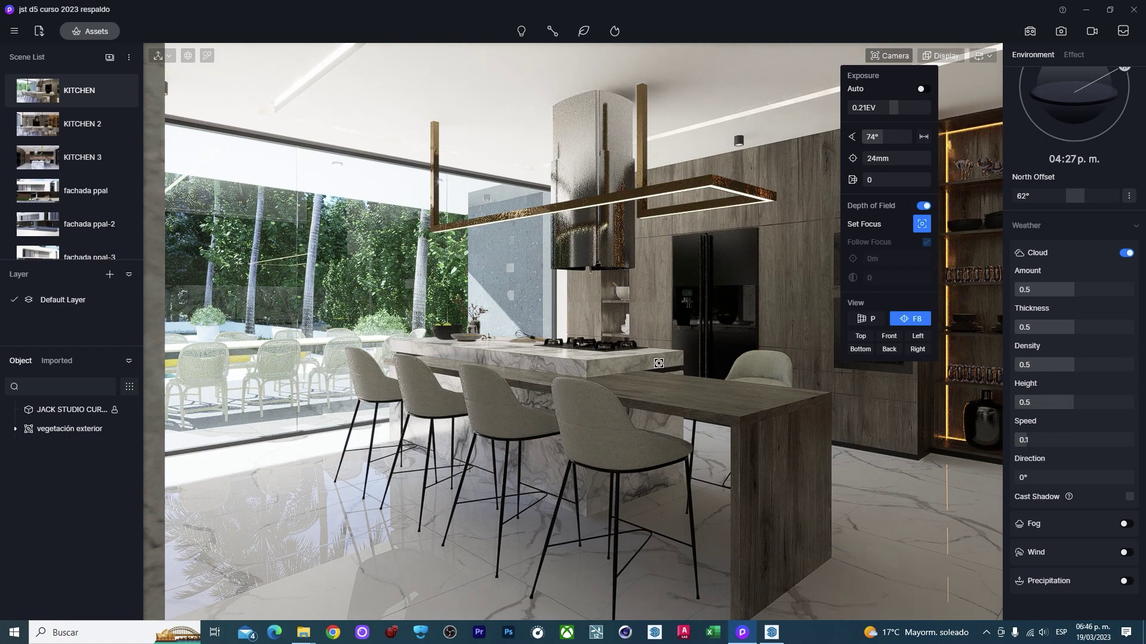
click(658, 363)
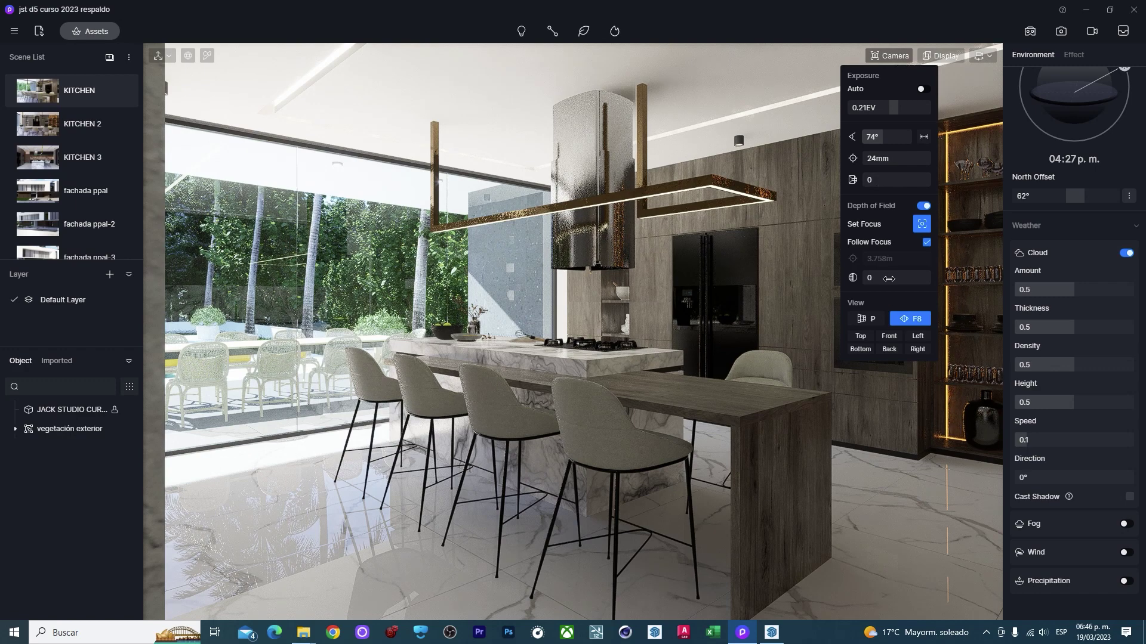
drag(888, 279, 957, 278)
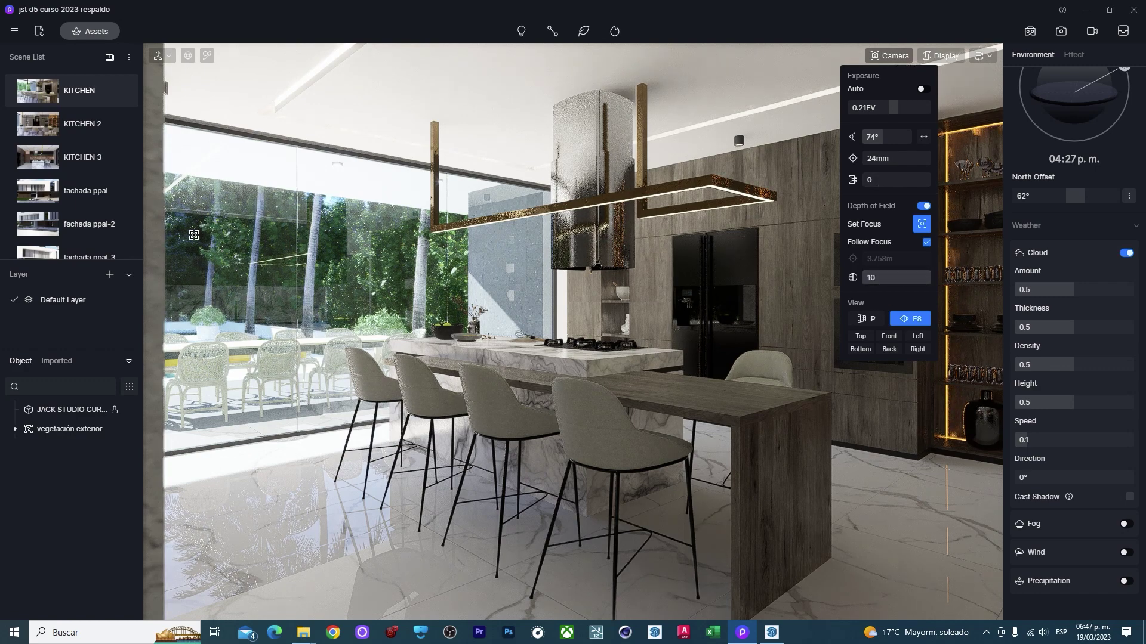
drag(895, 277, 882, 277)
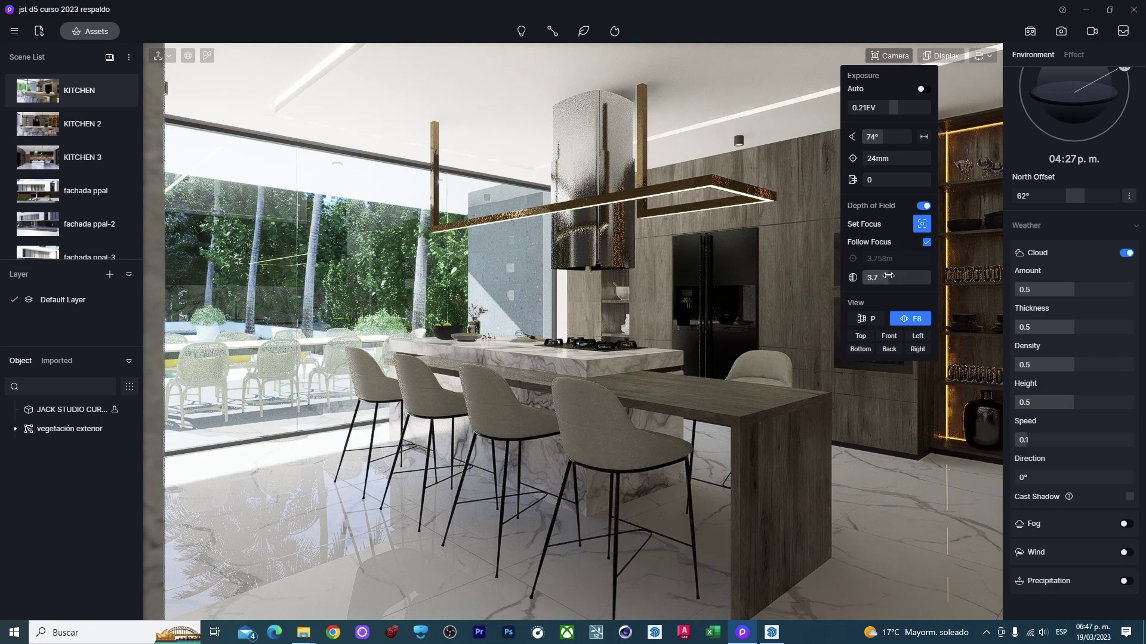
mouse_move(79, 91)
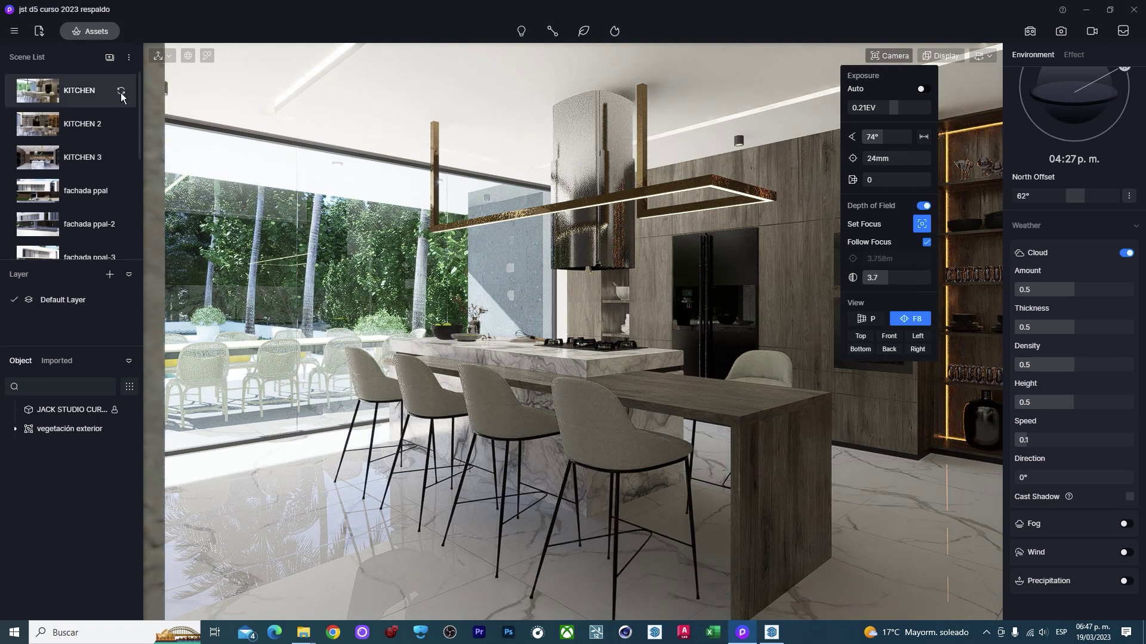
click(121, 93)
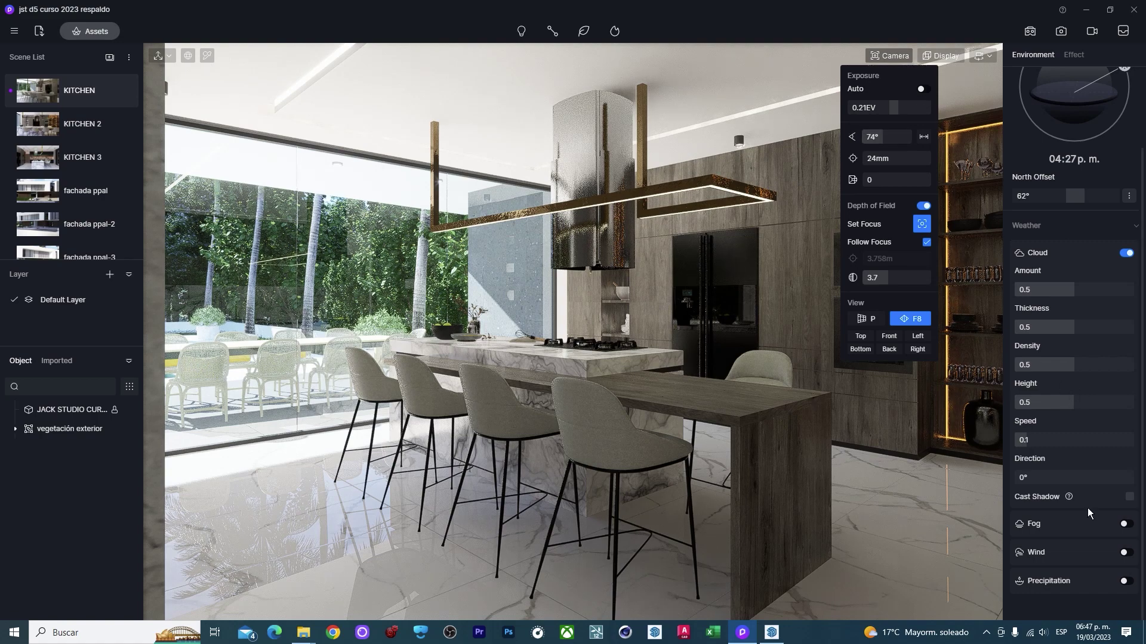
Enable fog and adjust its density to 1.14 and its falloff and distance.
click(1125, 523)
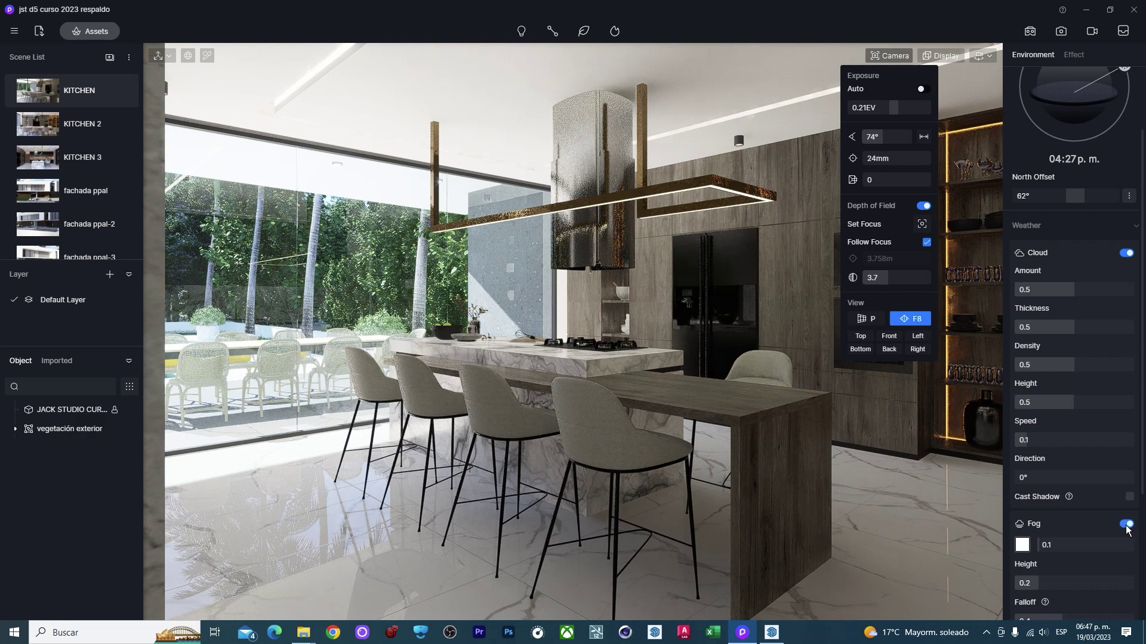
click(1126, 524)
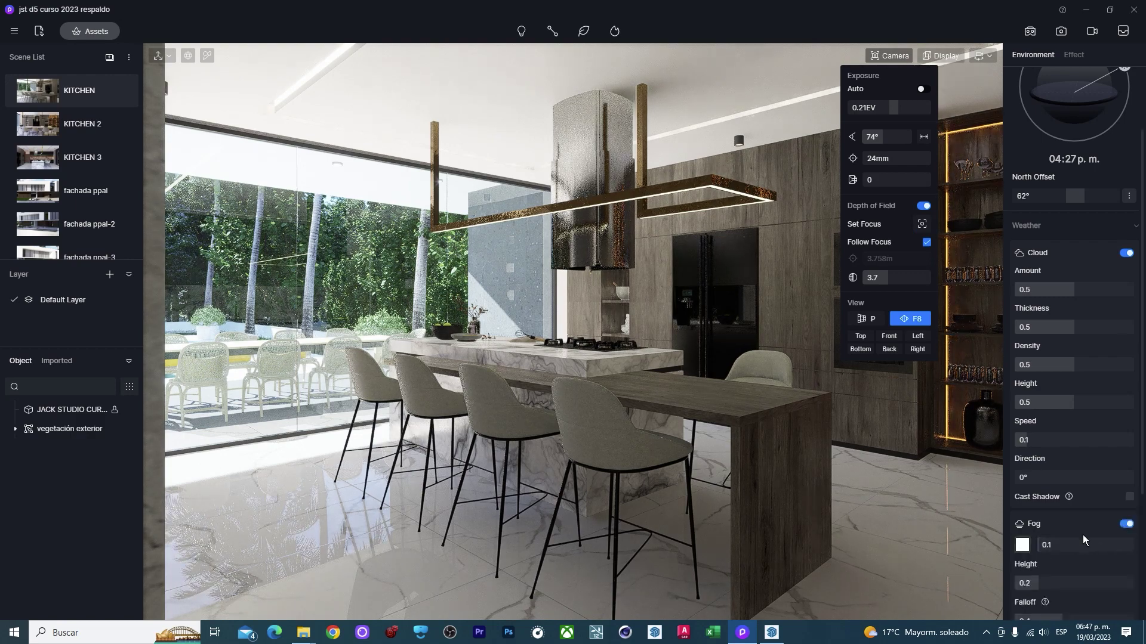
scroll(1082, 535, down, 3)
mouse_move(1050, 473)
mouse_down()
mouse_move(1061, 473)
mouse_move(1050, 474)
mouse_up()
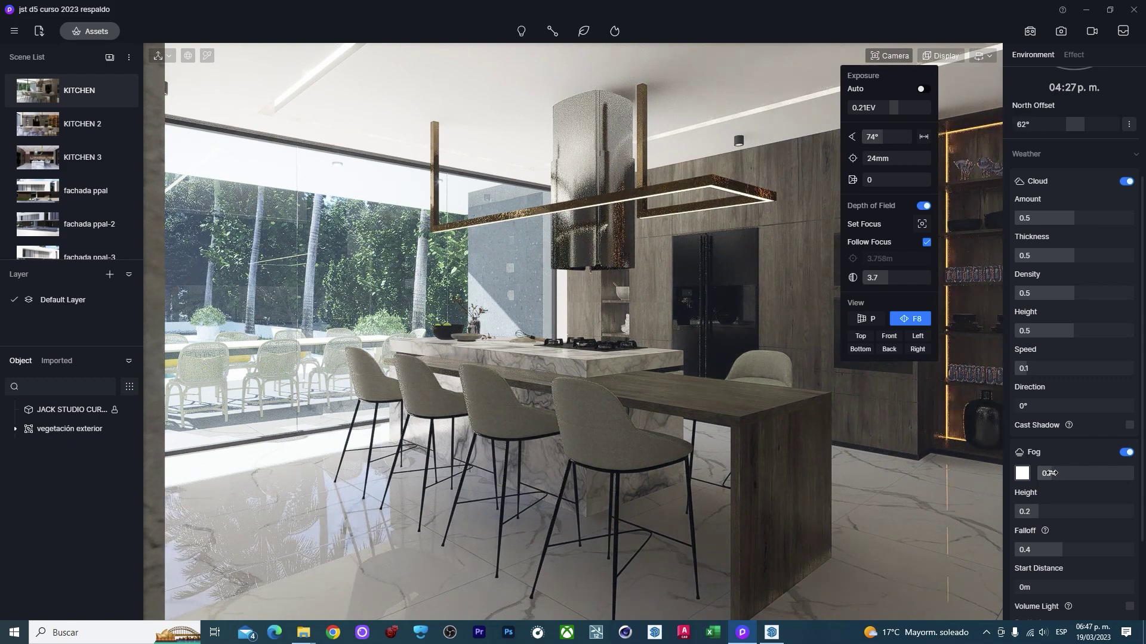
scroll(1059, 458, down, 1)
mouse_move(1050, 473)
mouse_down()
mouse_move(1079, 473)
mouse_move(1021, 473)
mouse_up()
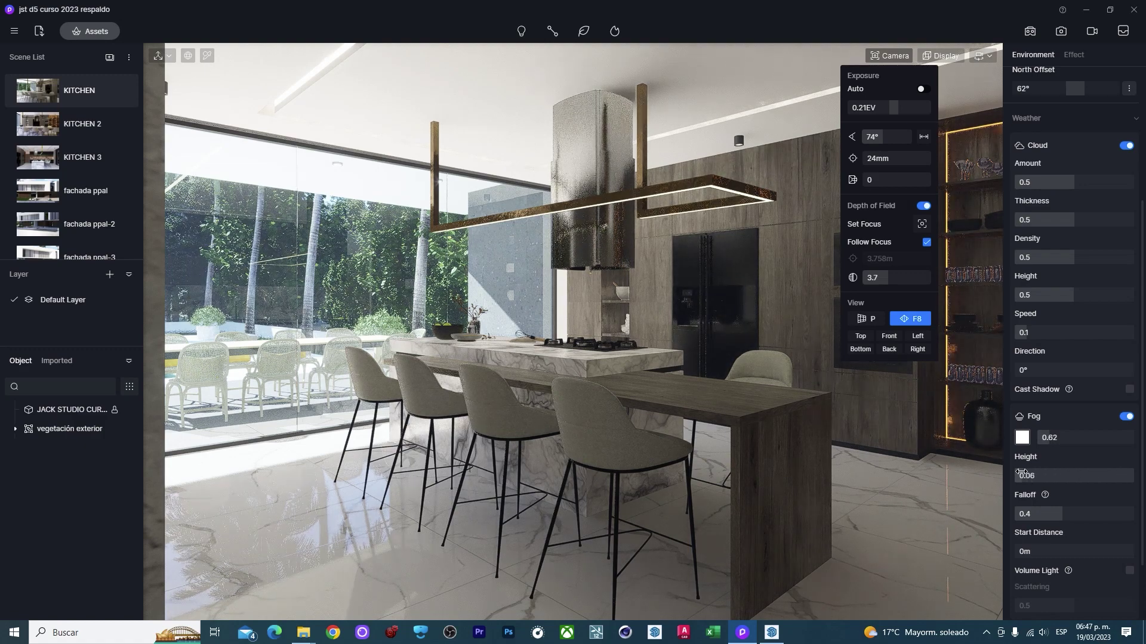
mouse_move(1062, 514)
mouse_down()
mouse_move(1048, 514)
mouse_move(1067, 514)
mouse_up()
scroll(1062, 496, down, 1)
drag(1022, 480, 1039, 480)
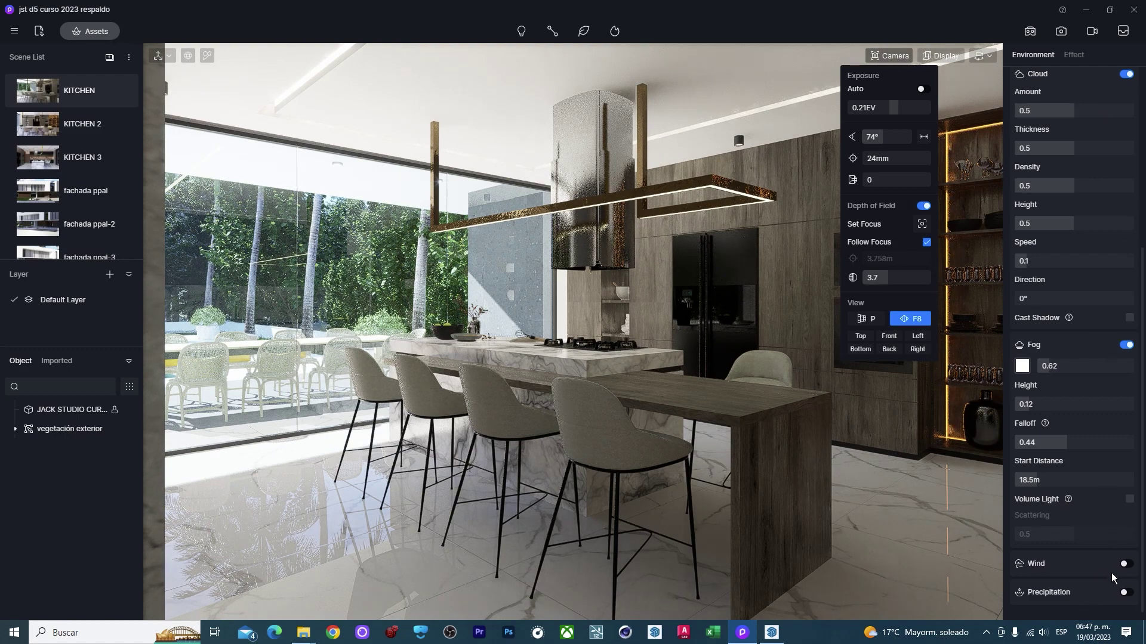
Tune fog height to 0.42 and falloff to 0.16, leaving volume light off.
click(1129, 500)
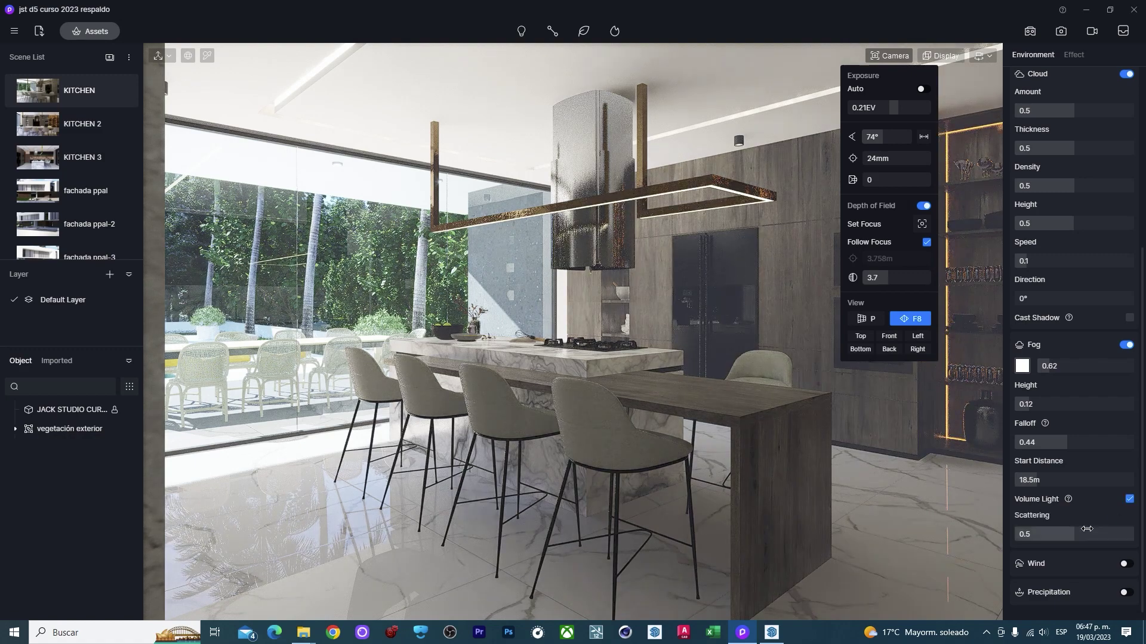
drag(1075, 535, 983, 536)
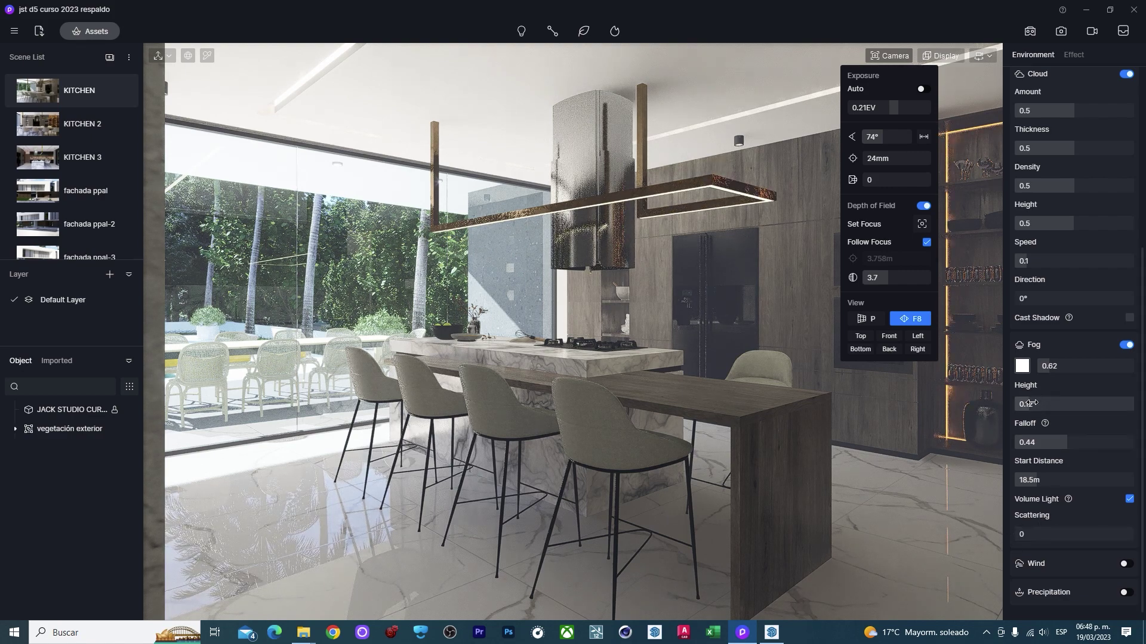
click(1083, 403)
drag(1083, 403, 1025, 404)
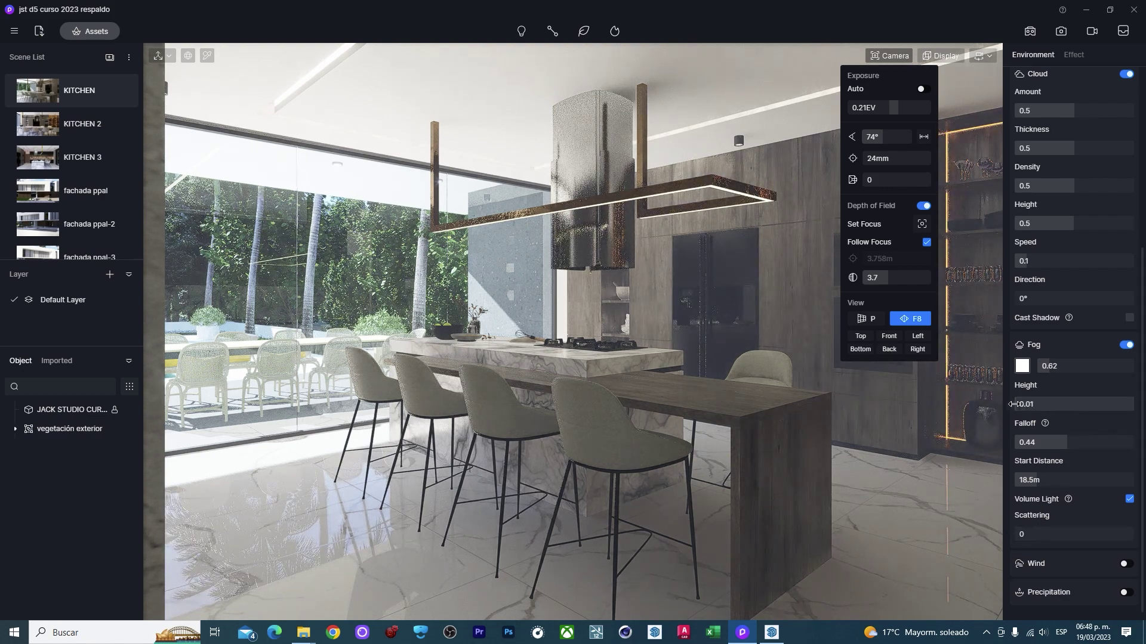
click(1027, 441)
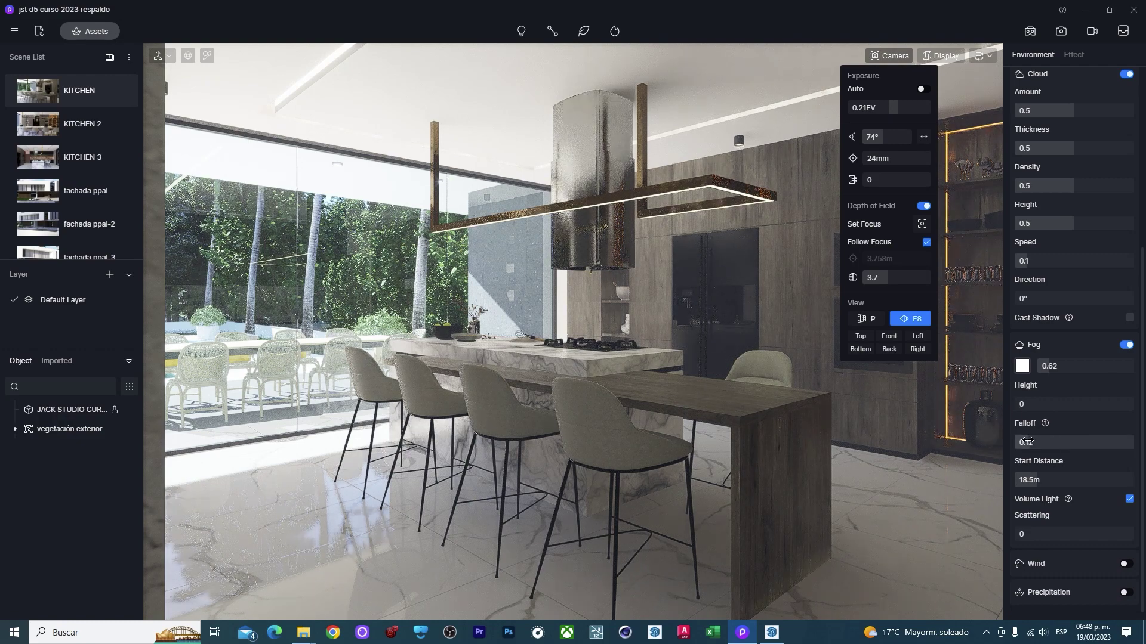
drag(1026, 442, 1030, 441)
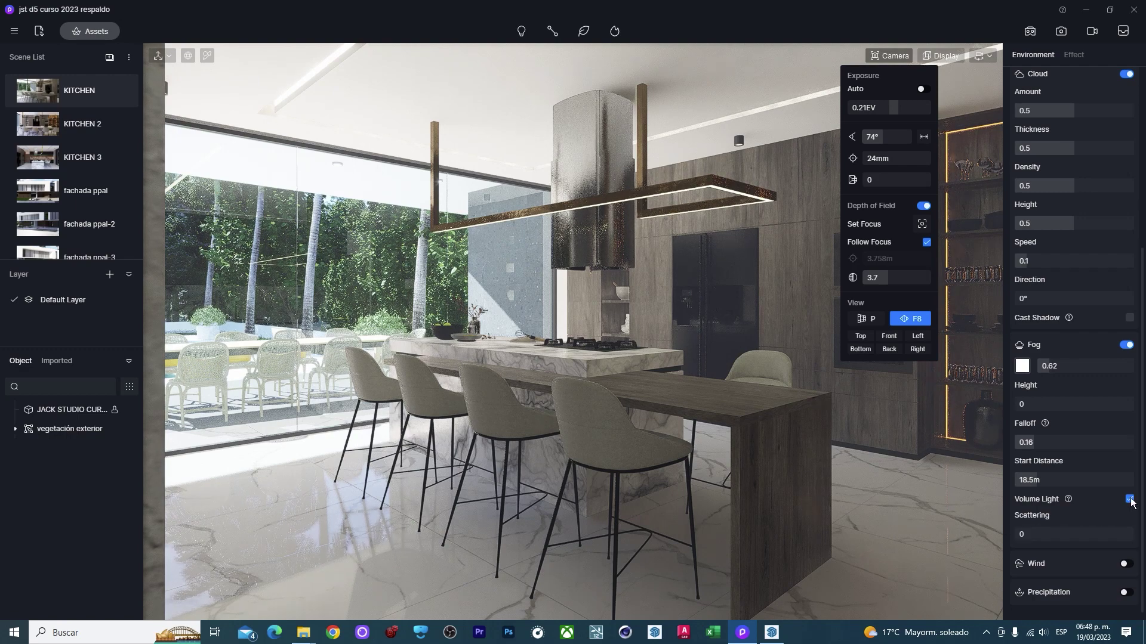
click(1129, 499)
mouse_move(1026, 404)
mouse_down()
mouse_move(1063, 405)
mouse_move(1063, 367)
mouse_up()
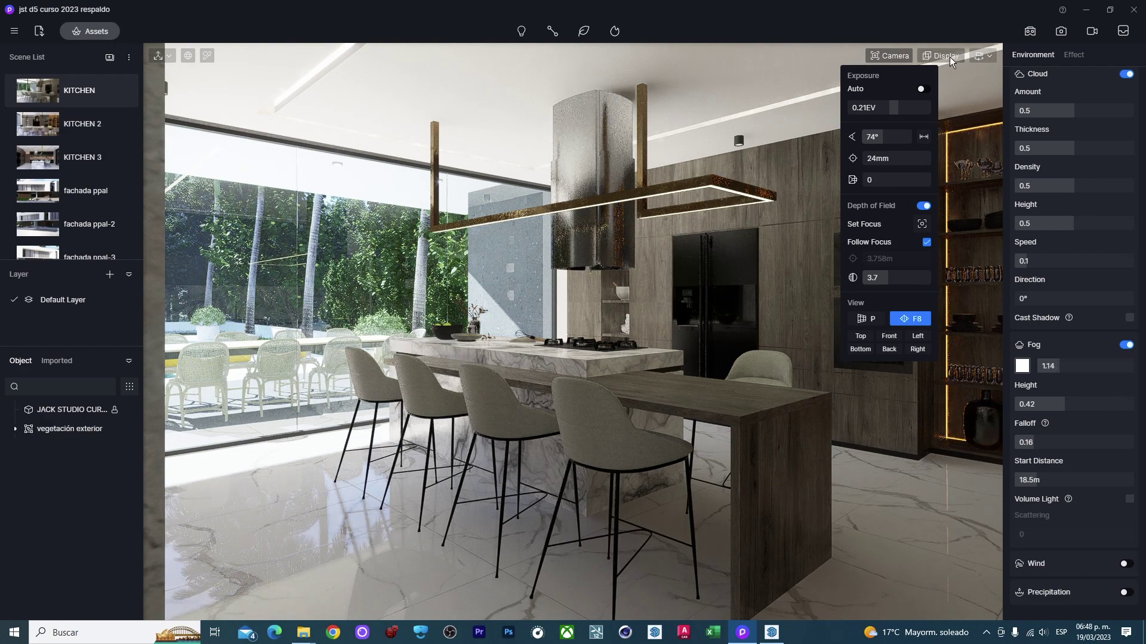
Update the KITCHEN scene to the current view and settings.
click(1061, 33)
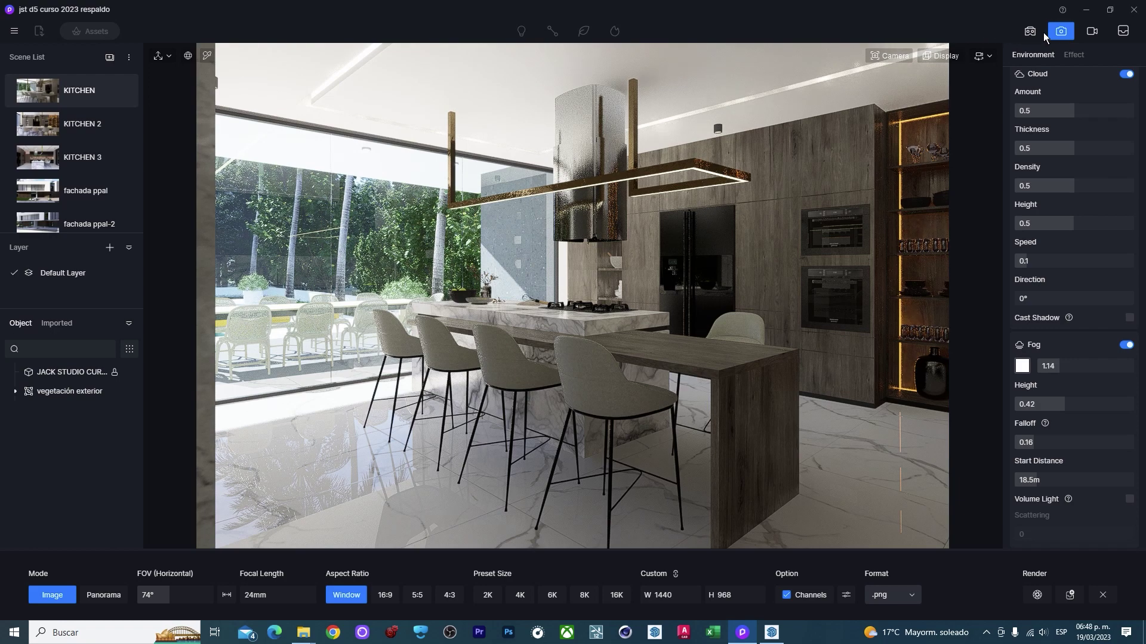
click(1050, 31)
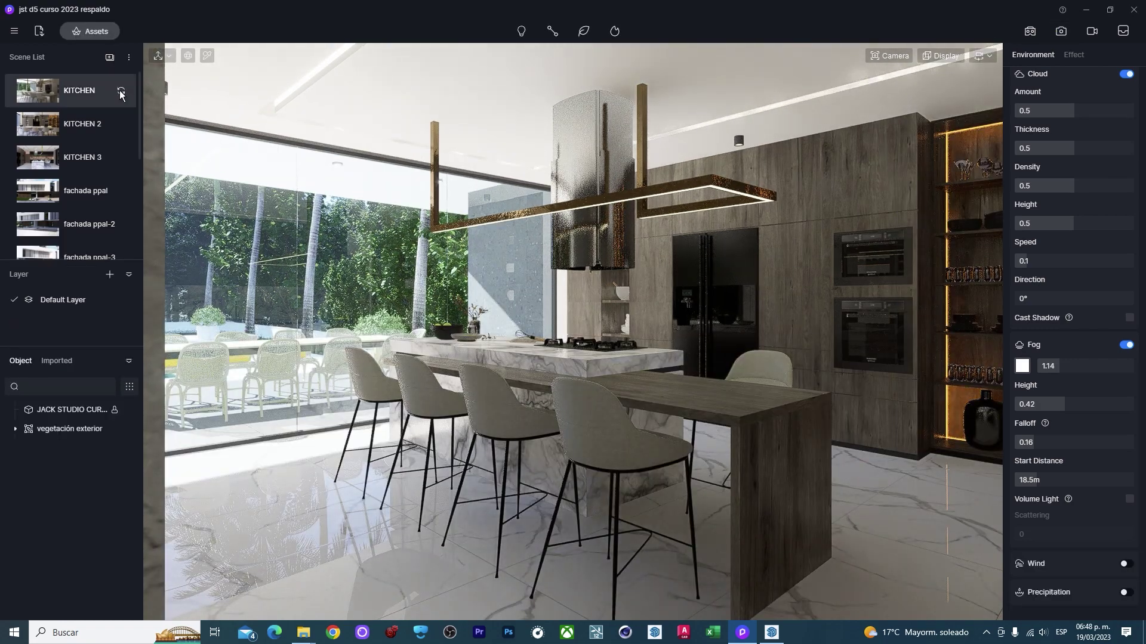
click(121, 92)
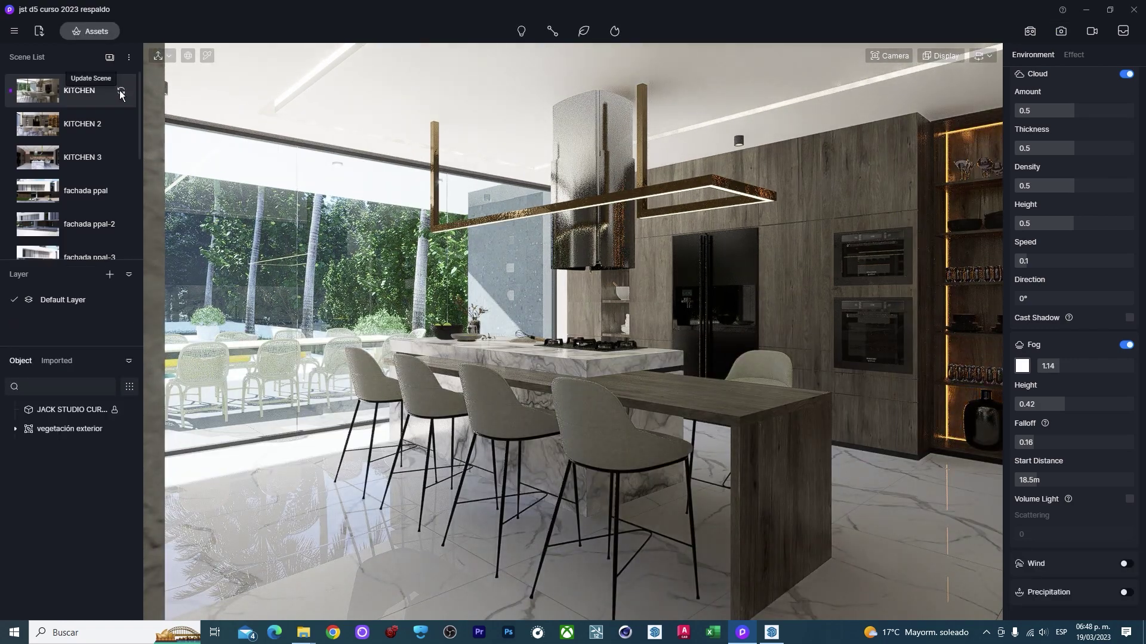
right_click(80, 89)
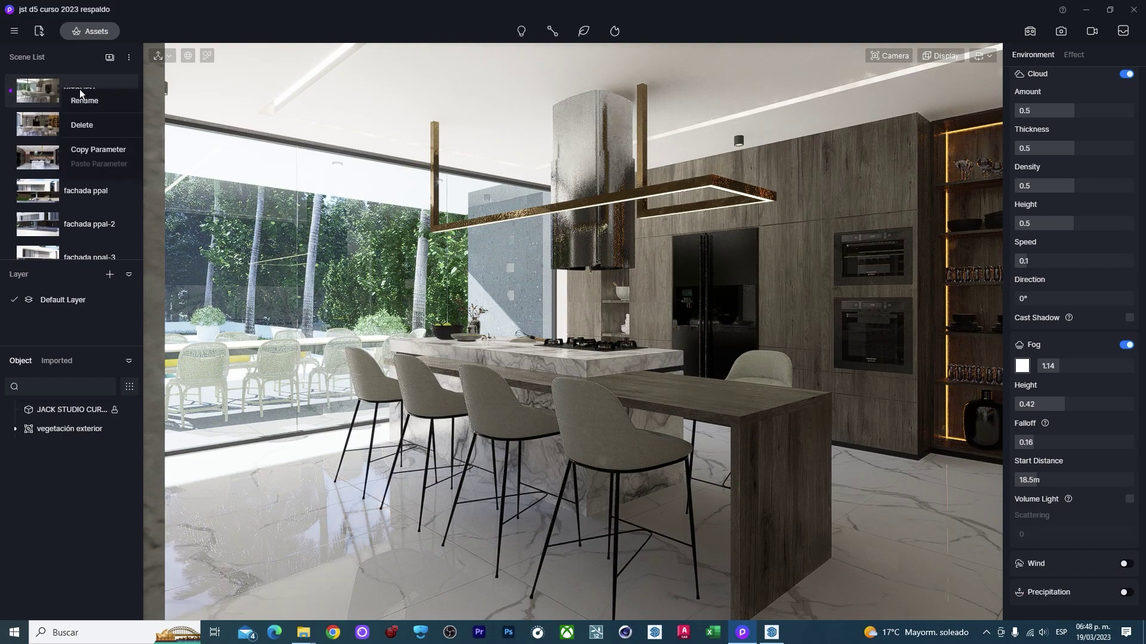
click(88, 149)
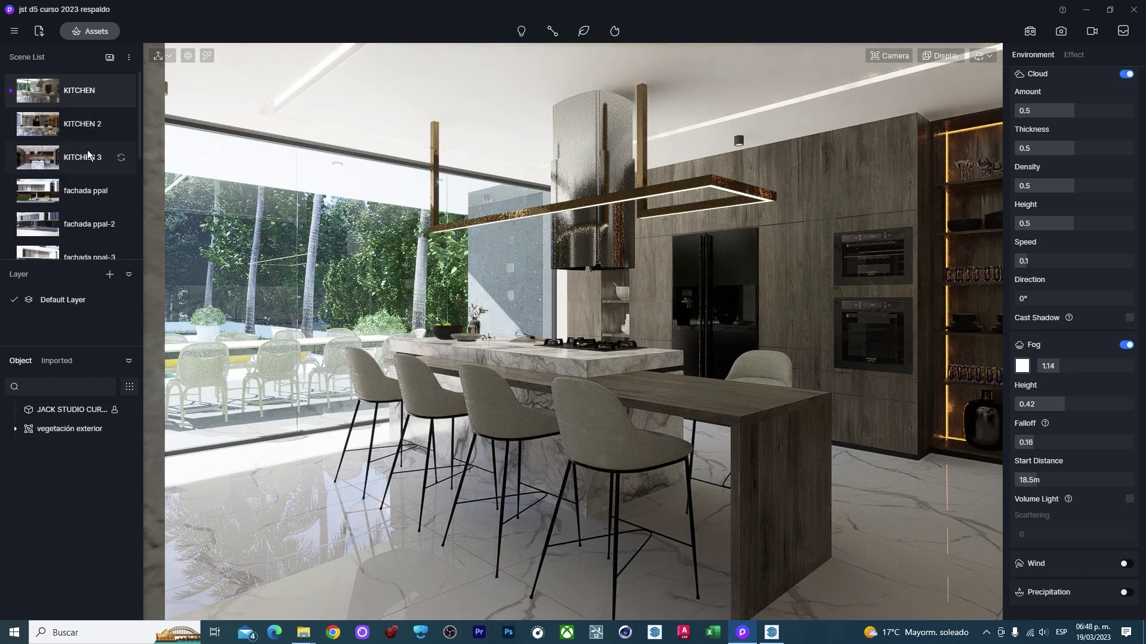
Paste the copied parameters onto KITCHEN 2 and KITCHEN 3, then return to KITCHEN.
click(79, 126)
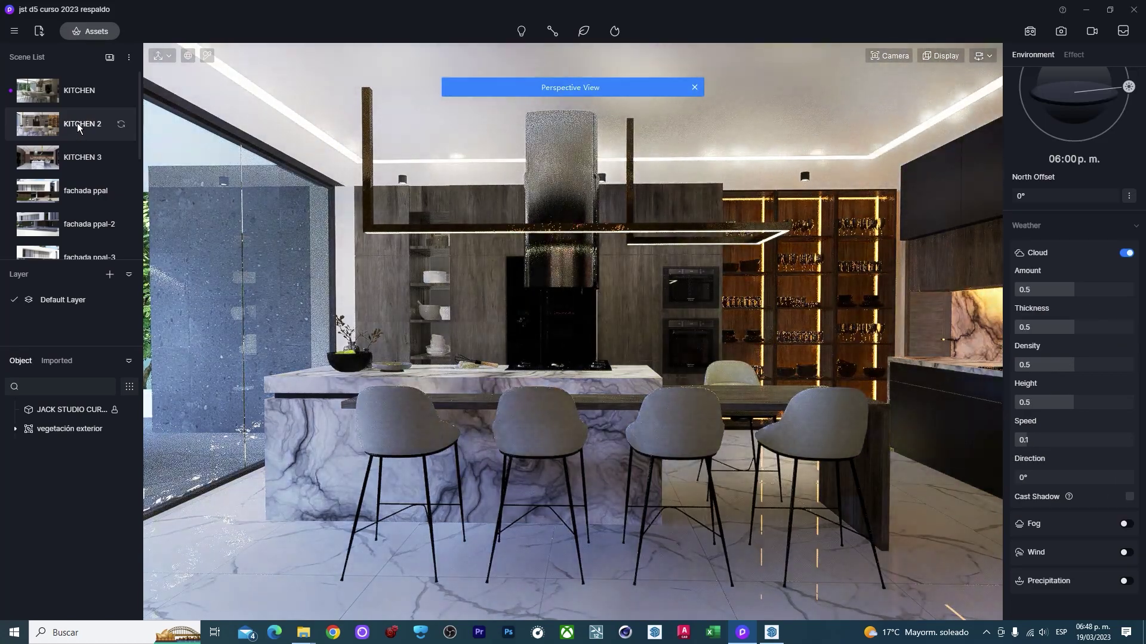
right_click(78, 123)
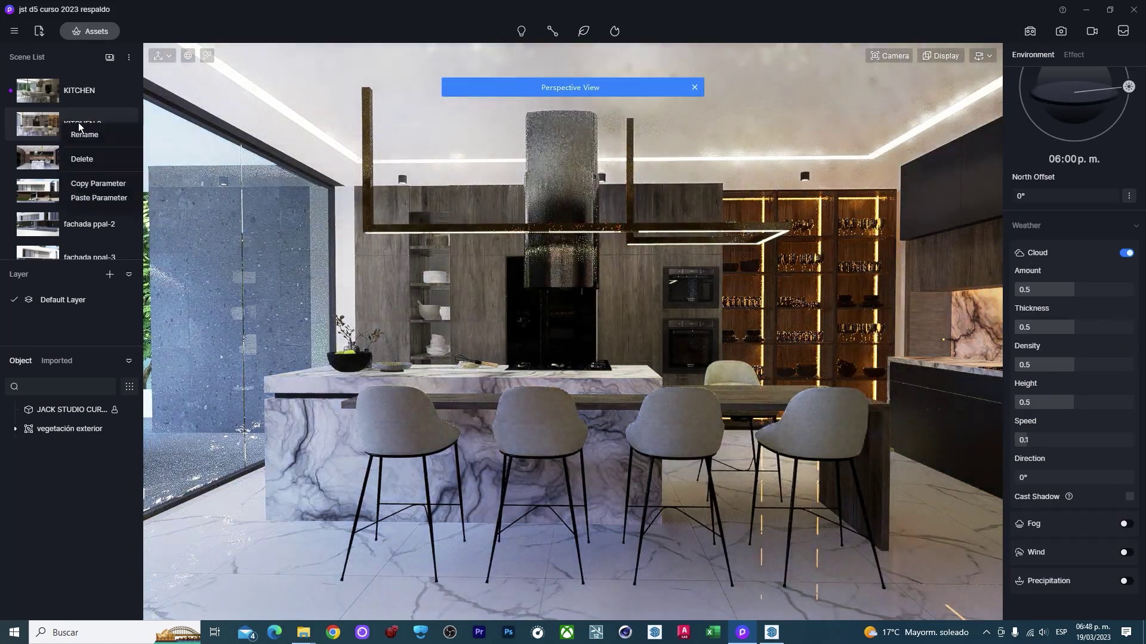
click(99, 197)
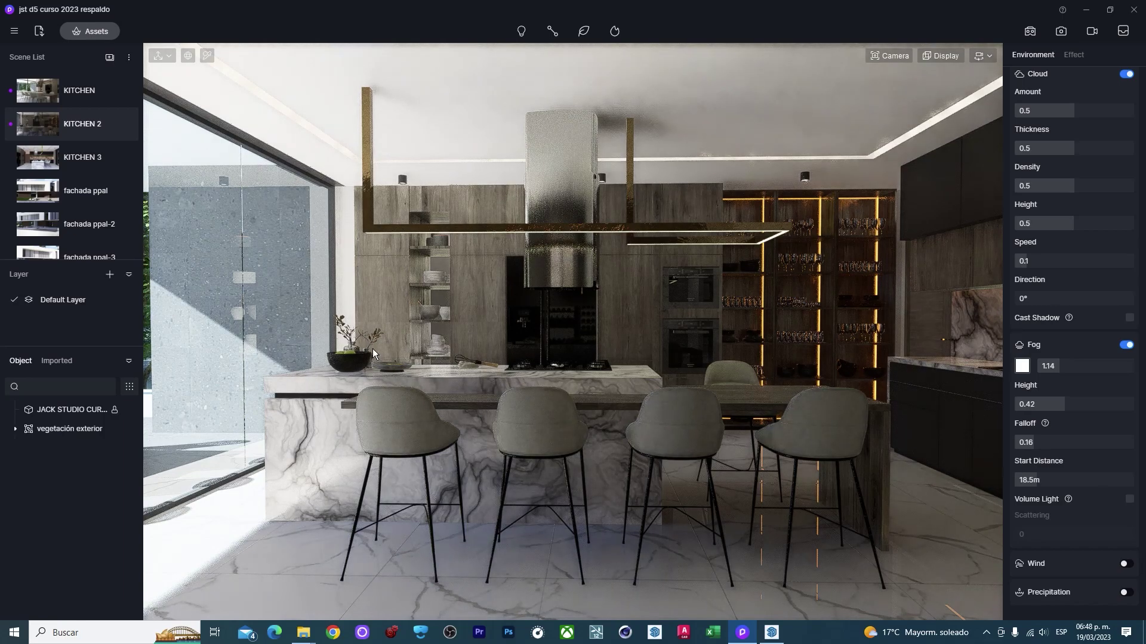
click(76, 163)
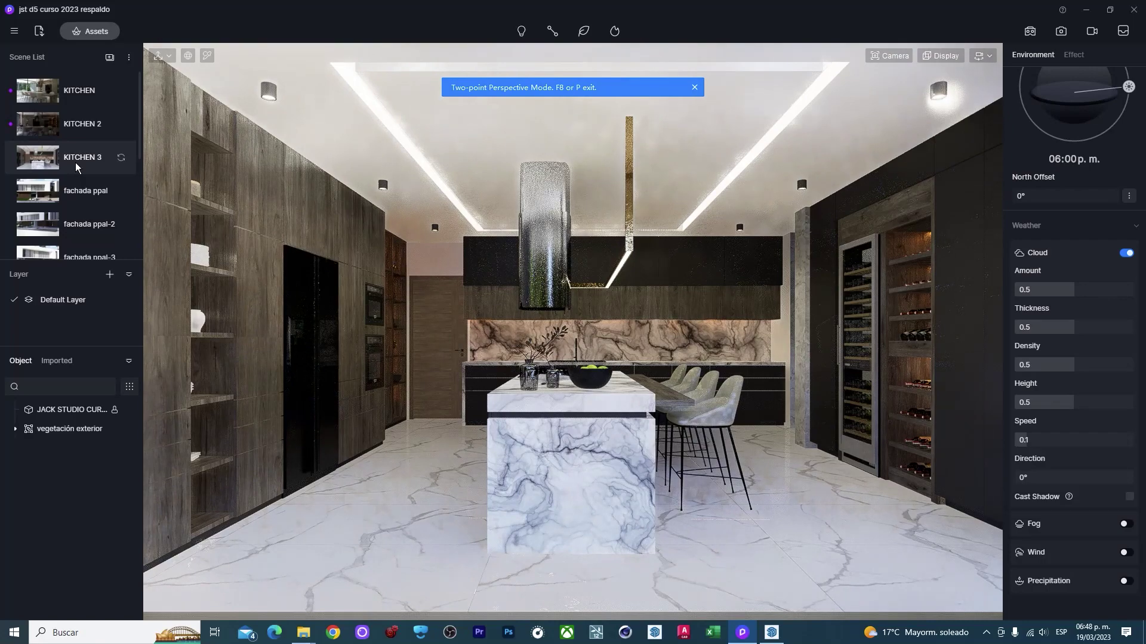
right_click(77, 163)
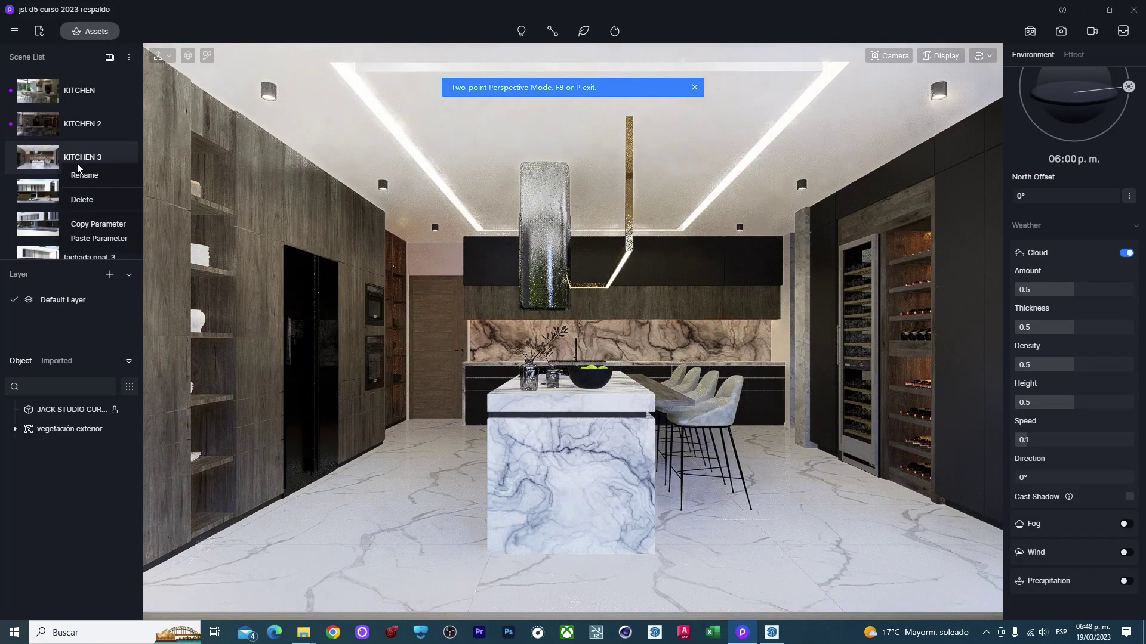
click(99, 237)
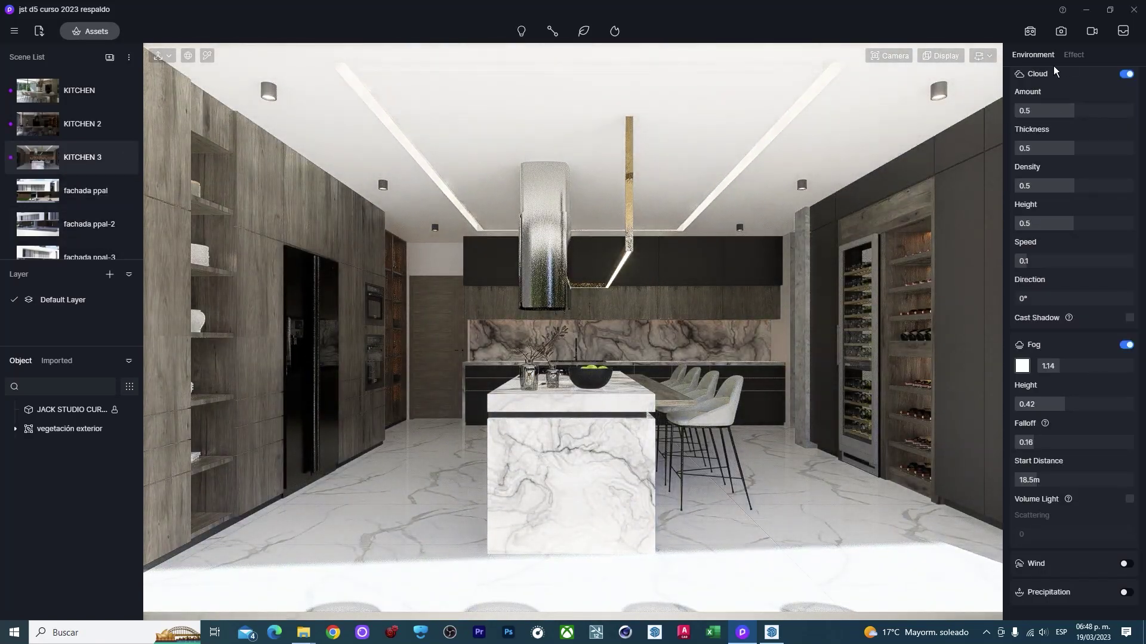
click(78, 92)
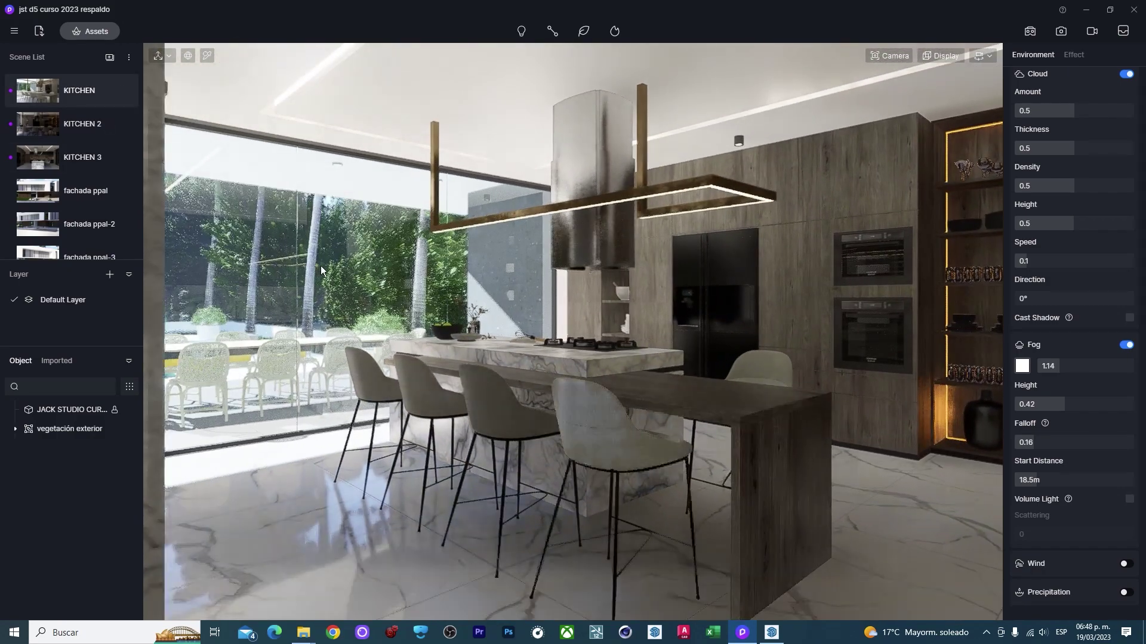
In still-image render settings, try 5:5 and Window proportions and enter width 2000.
click(1061, 31)
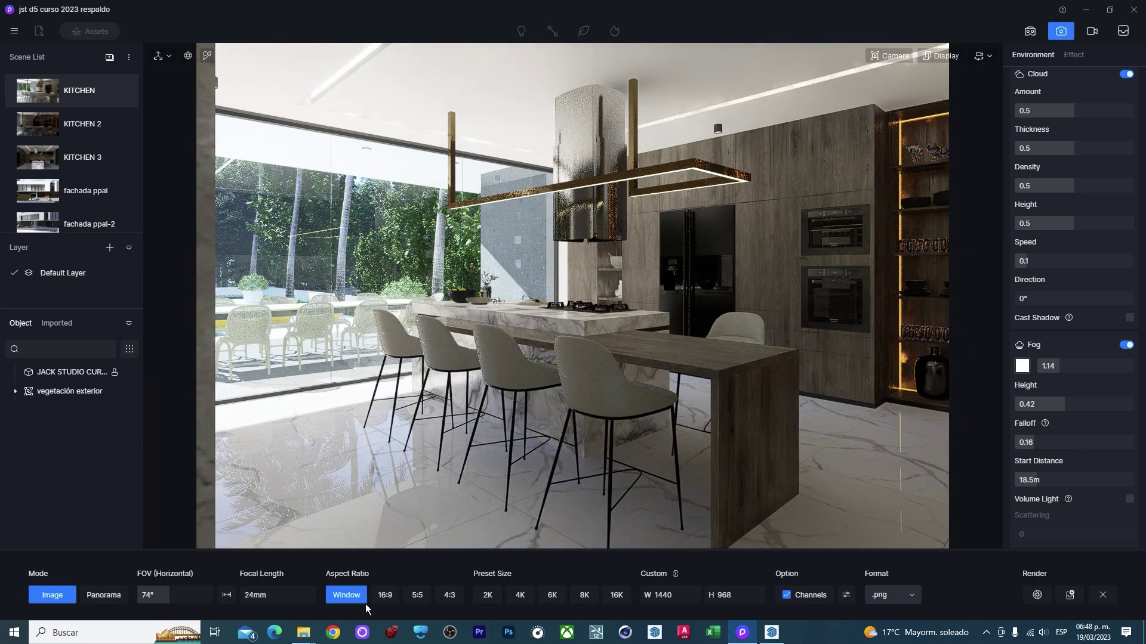
click(417, 595)
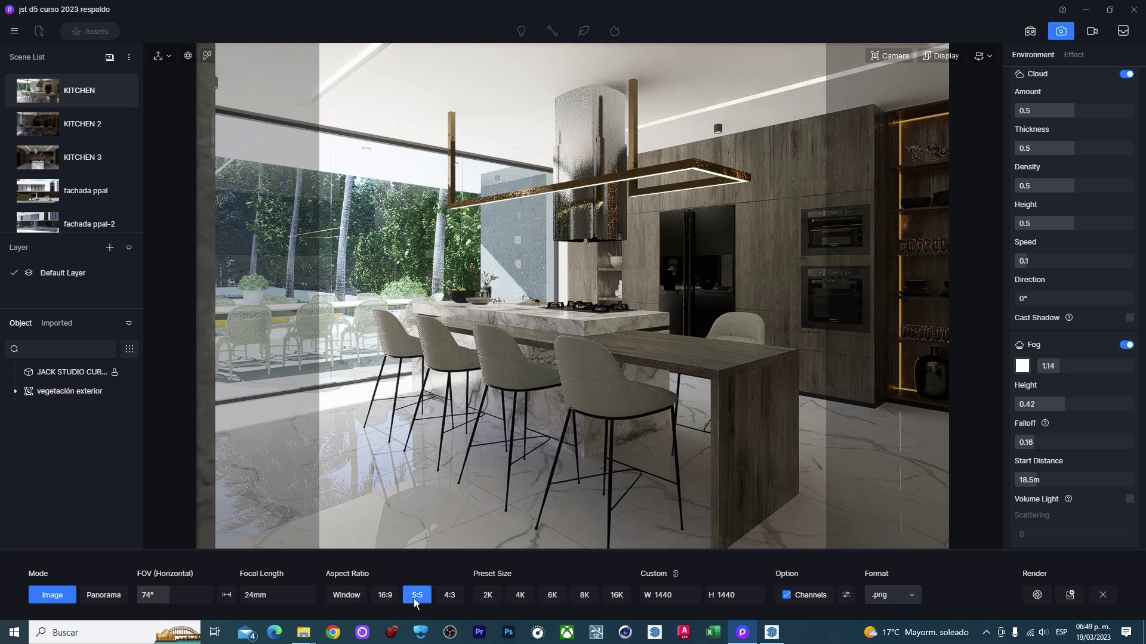
click(349, 592)
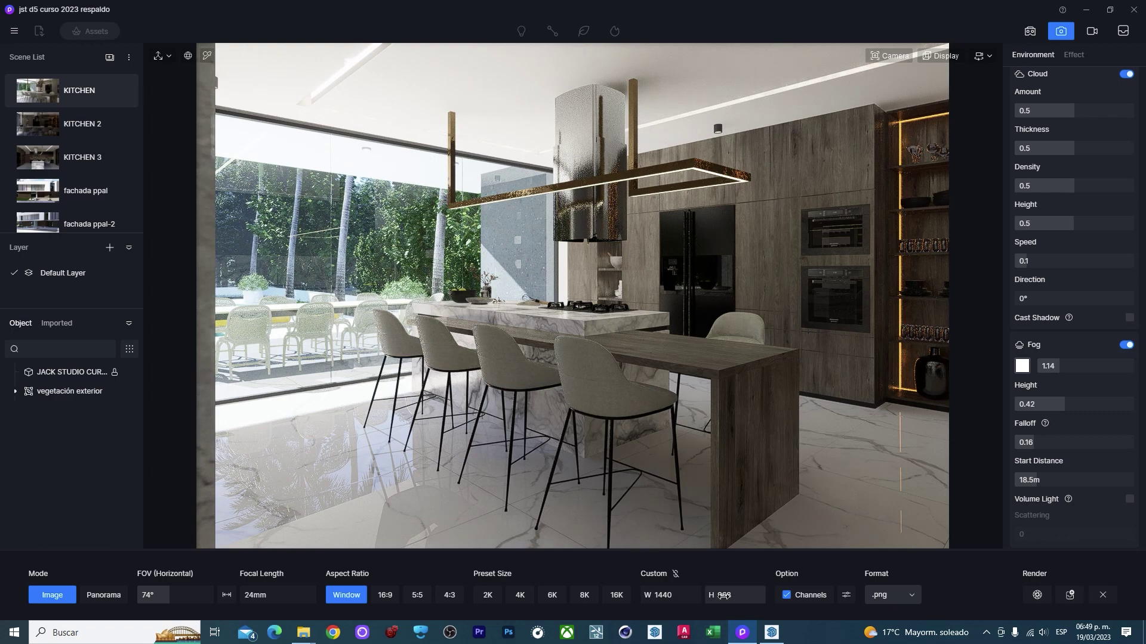
drag(724, 595, 730, 596)
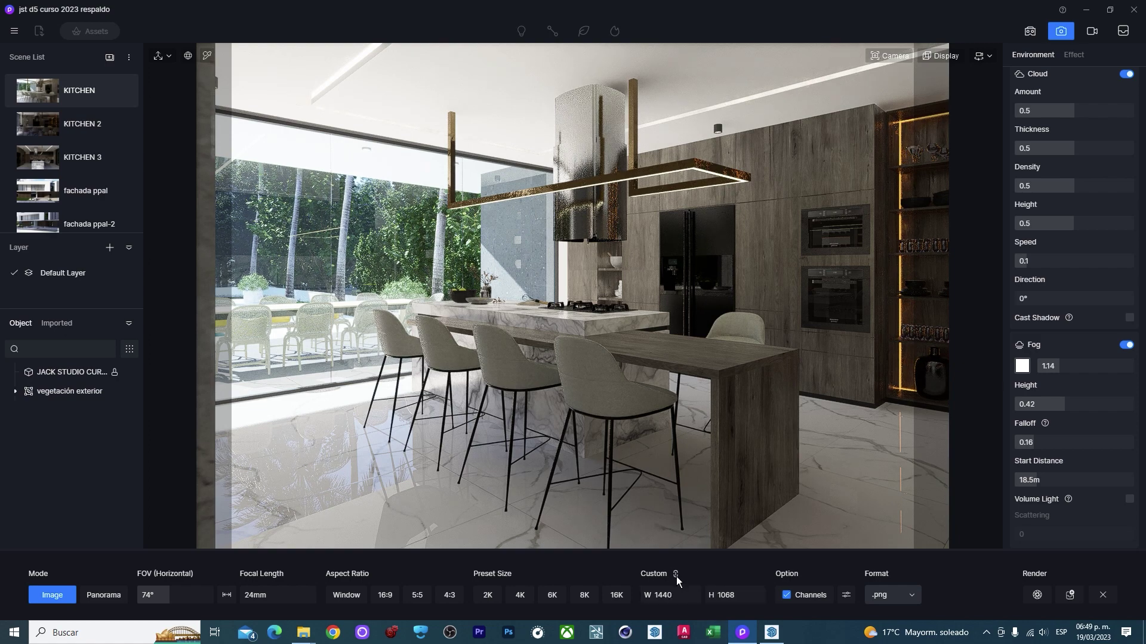
double_click(681, 599)
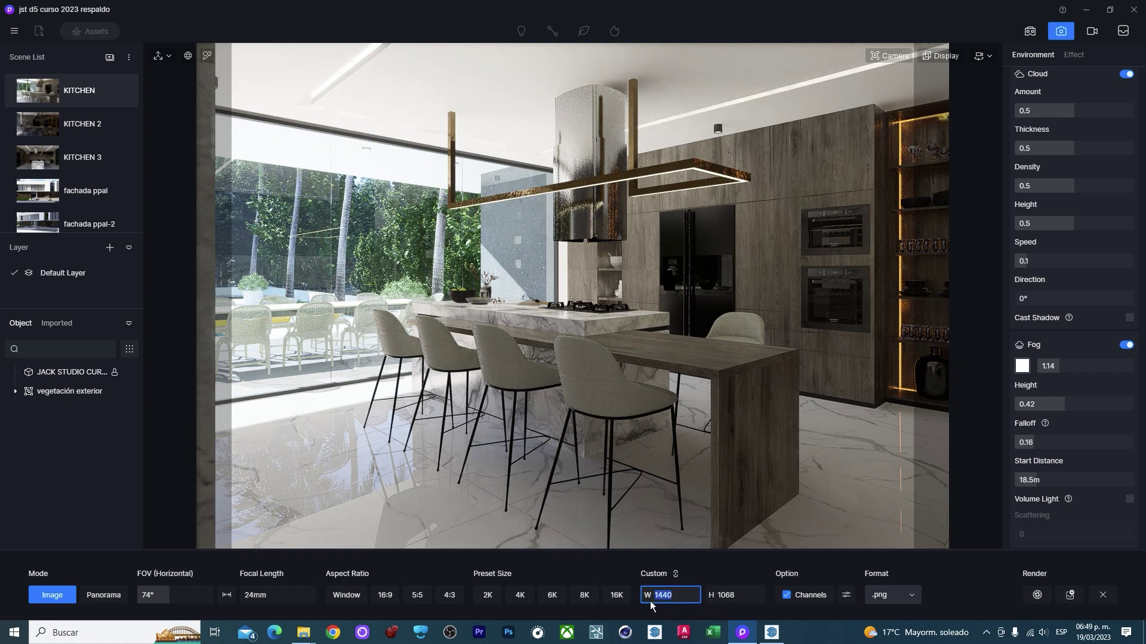
text(2000)
key(Return)
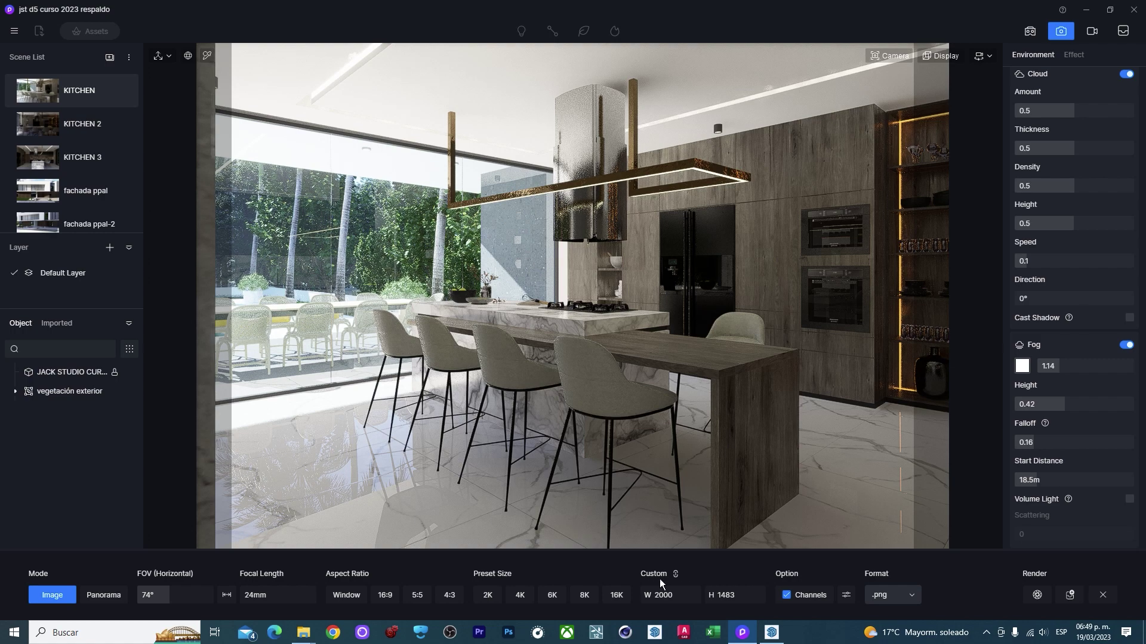
Set the image size to 2000 × 1344 and turn off extra render channels.
click(351, 595)
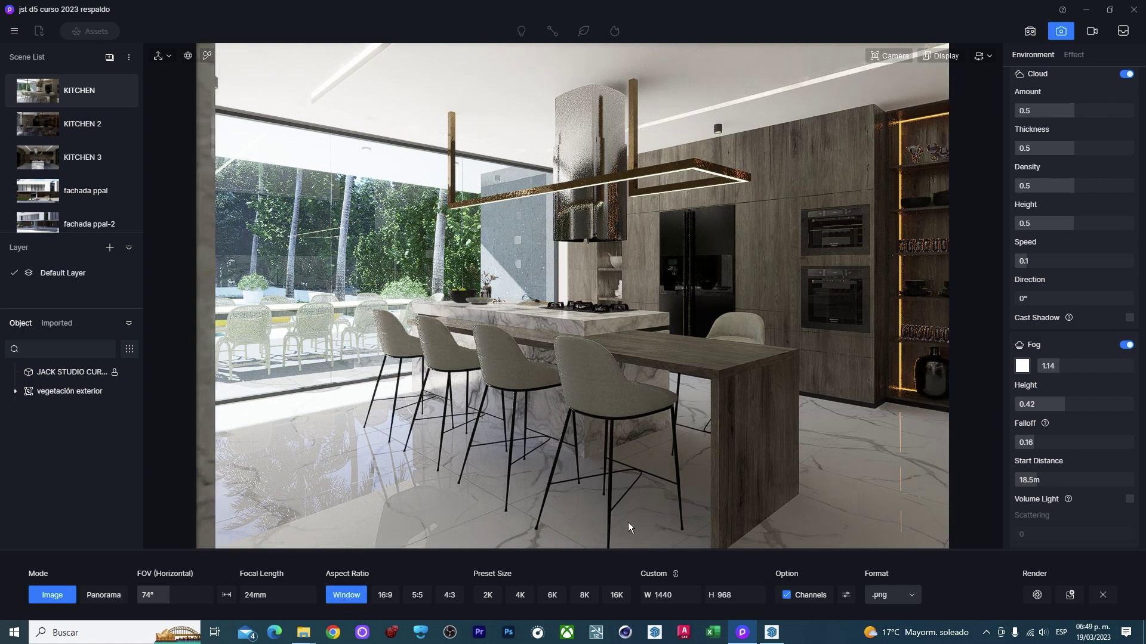
drag(678, 595, 667, 595)
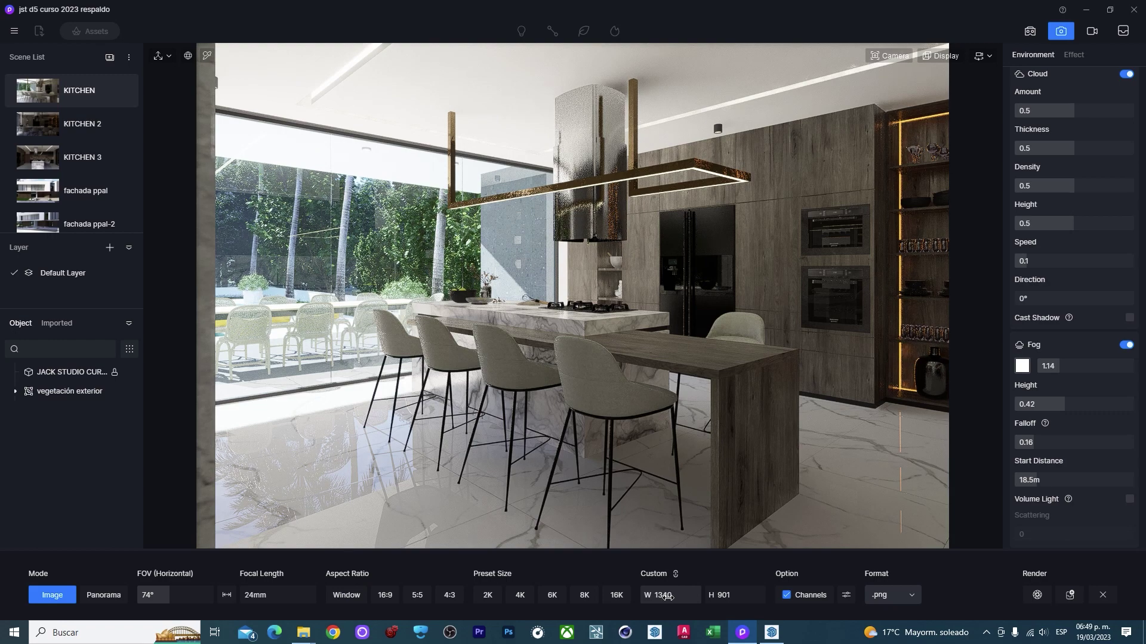
click(668, 595)
text(2000)
key(Return)
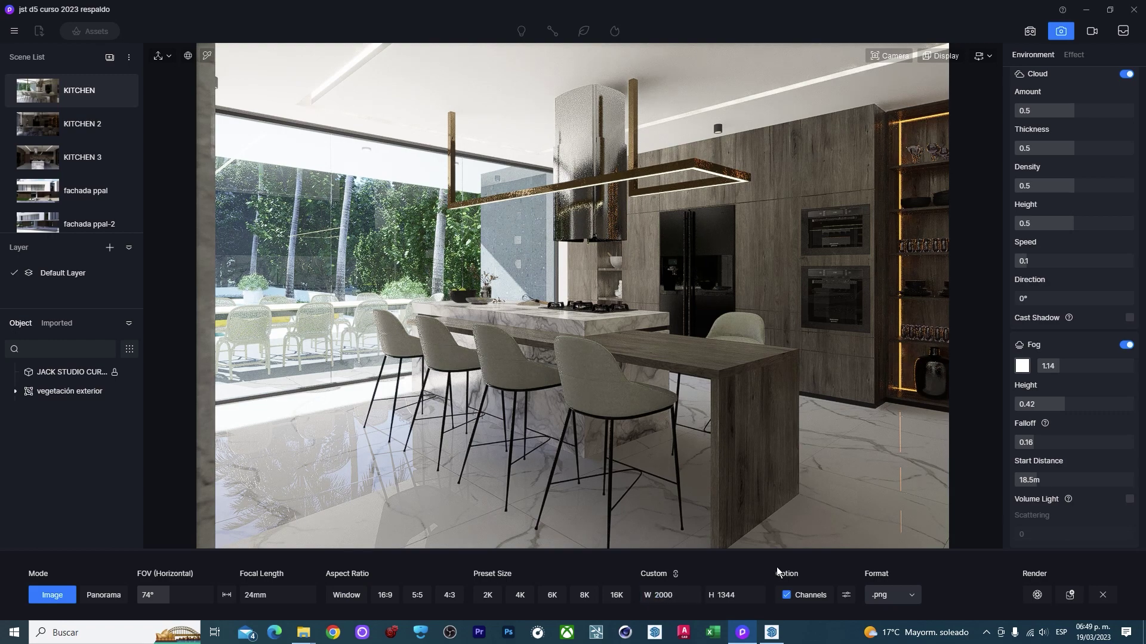
click(847, 598)
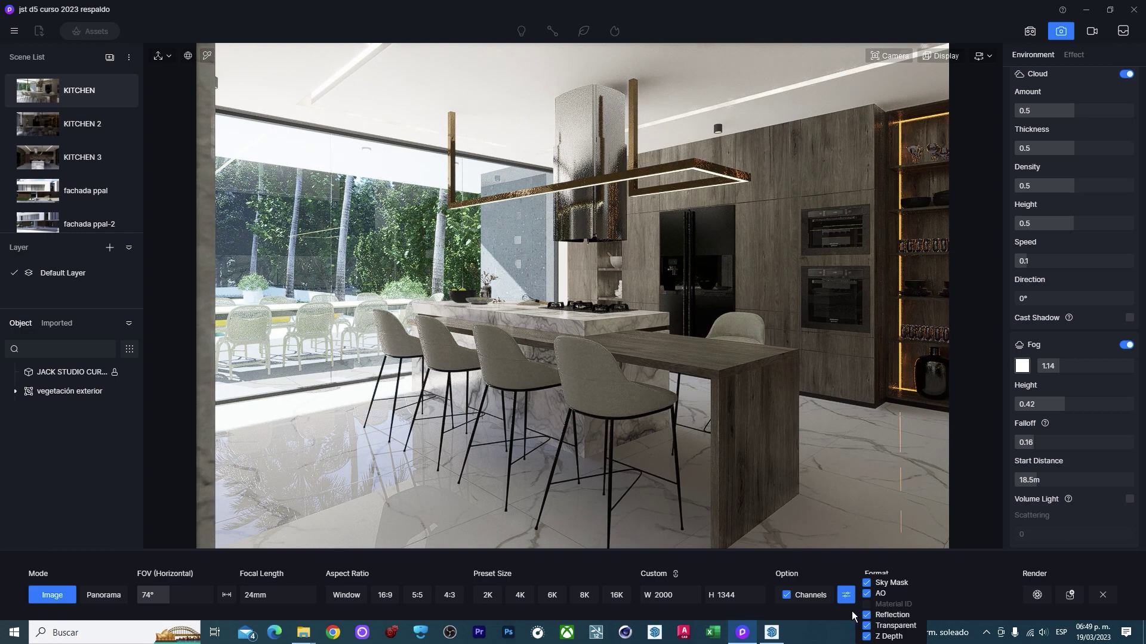
click(787, 595)
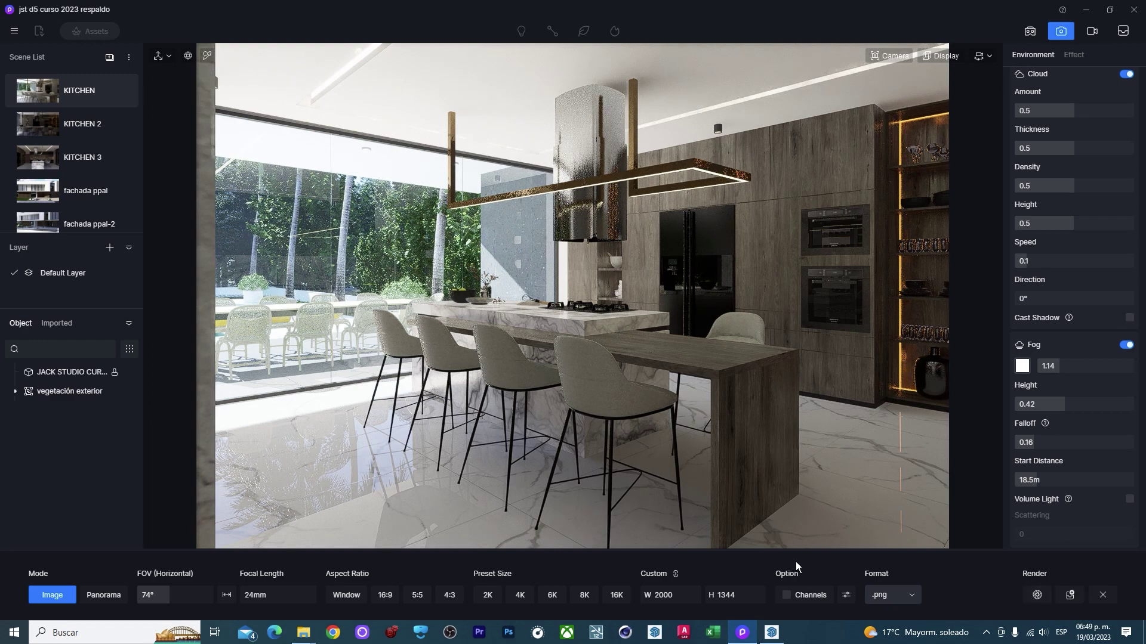
Start the render and create a new COCINA2.4 folder in D5 RENDER 2023.
click(1037, 596)
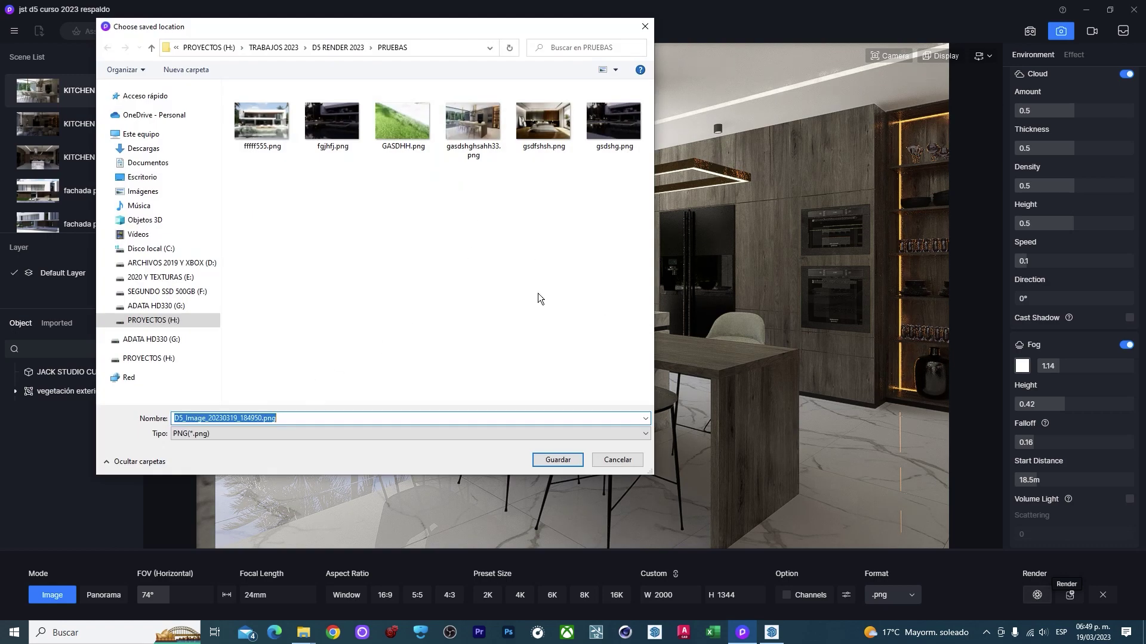
click(338, 47)
right_click(280, 256)
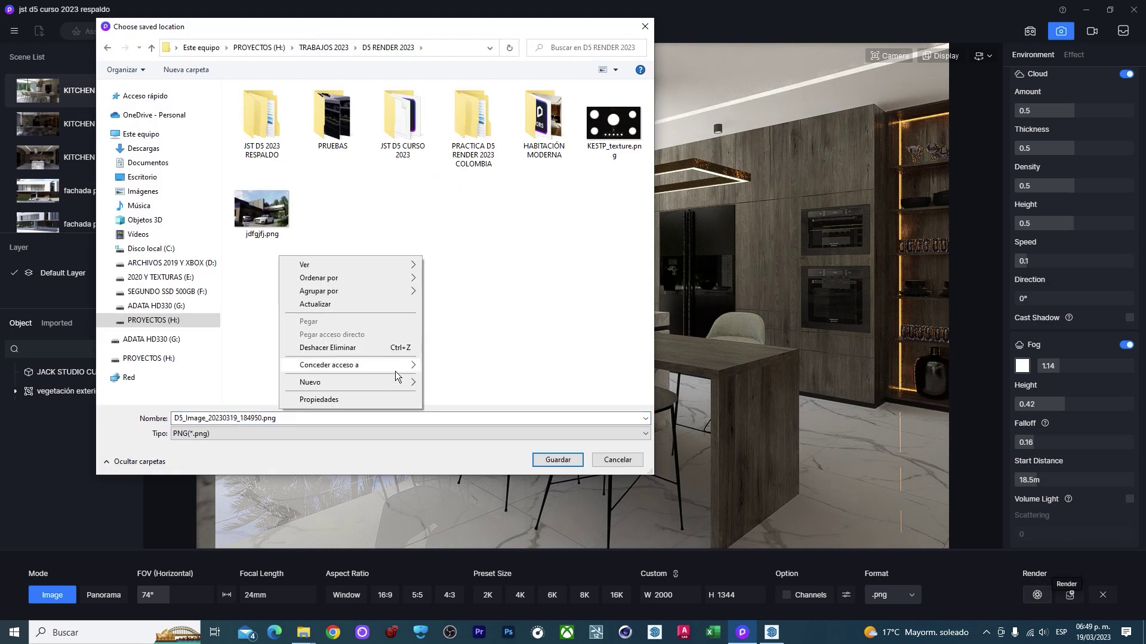
mouse_move(349, 382)
click(452, 383)
text(COCINA)
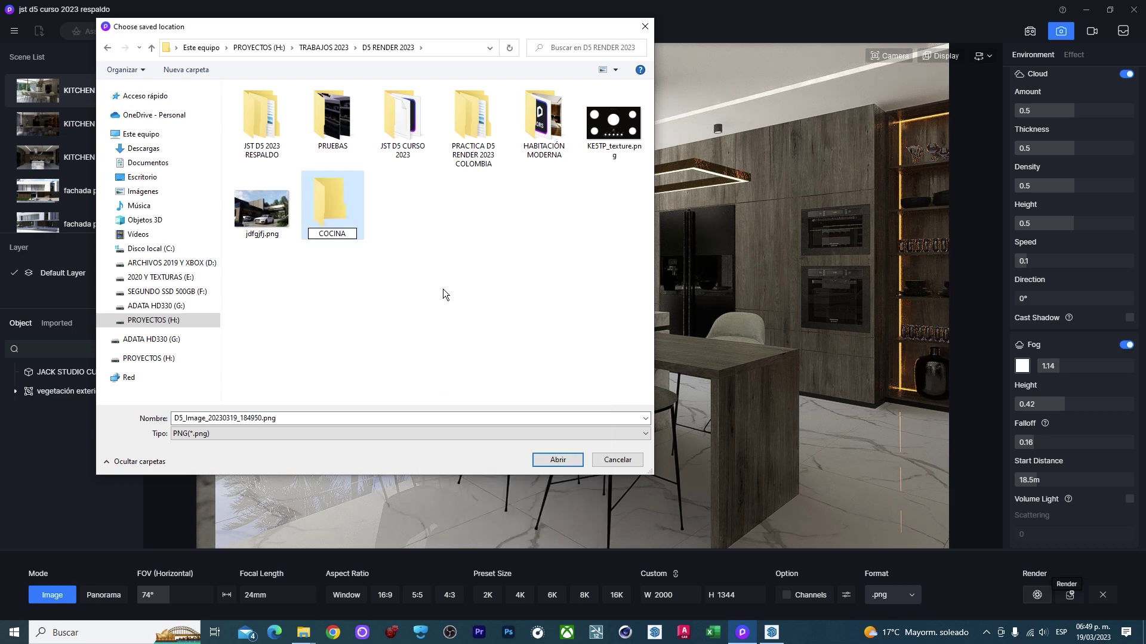
text(2.4)
key(Return)
key(Return)
Save the render as KITCHEN 1 JST D5.png in COCINA2.4.
click(294, 419)
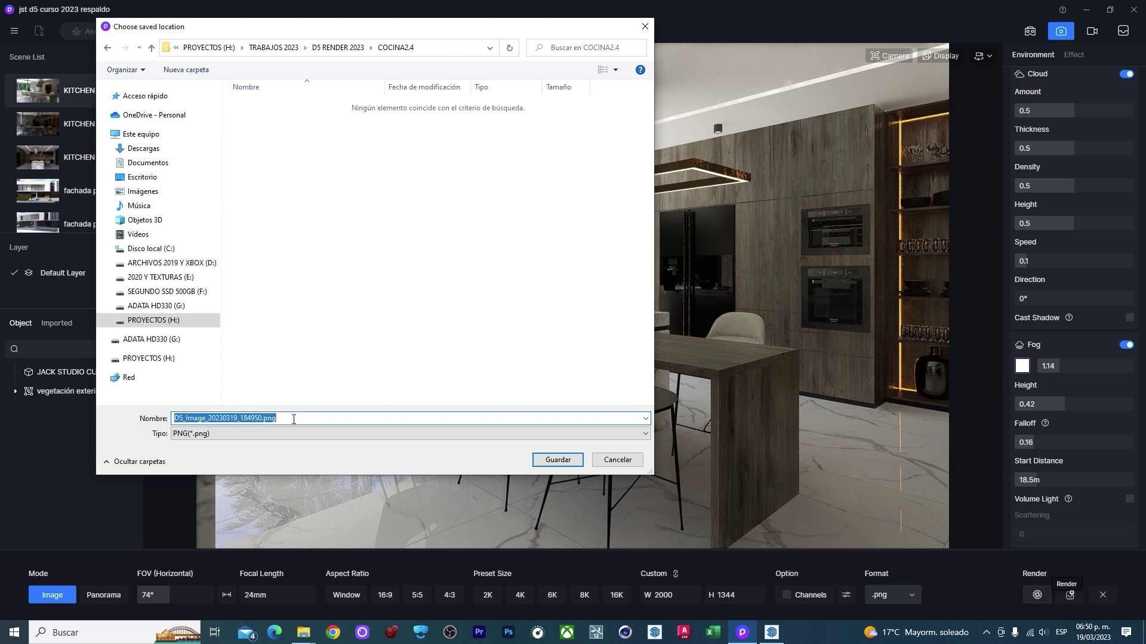
text(KITCHEN 1 JST D5)
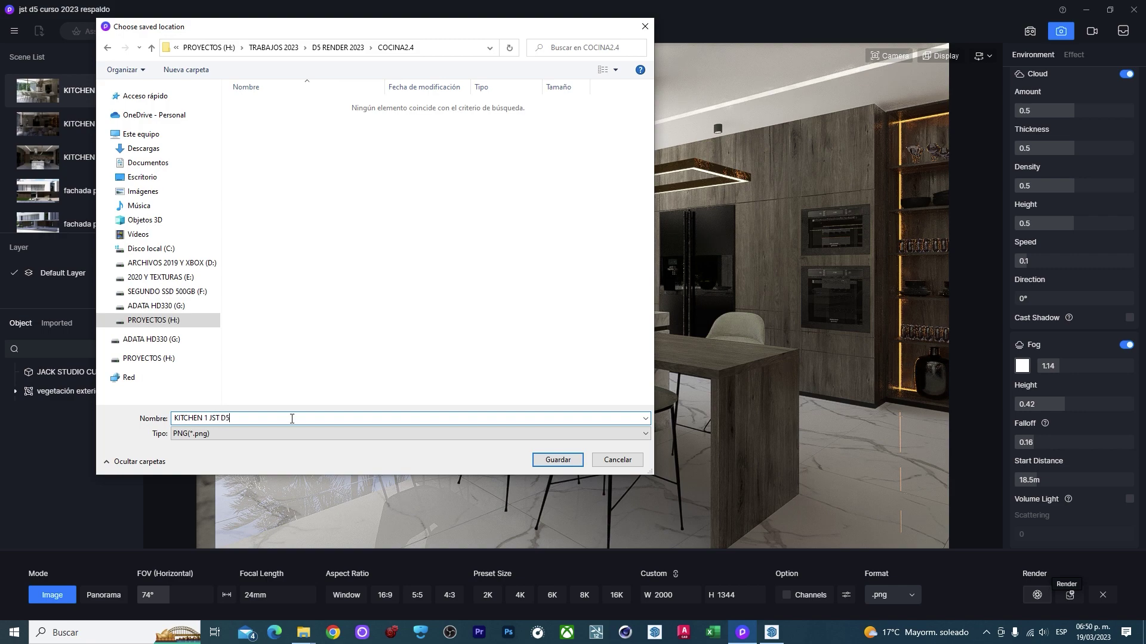
click(546, 460)
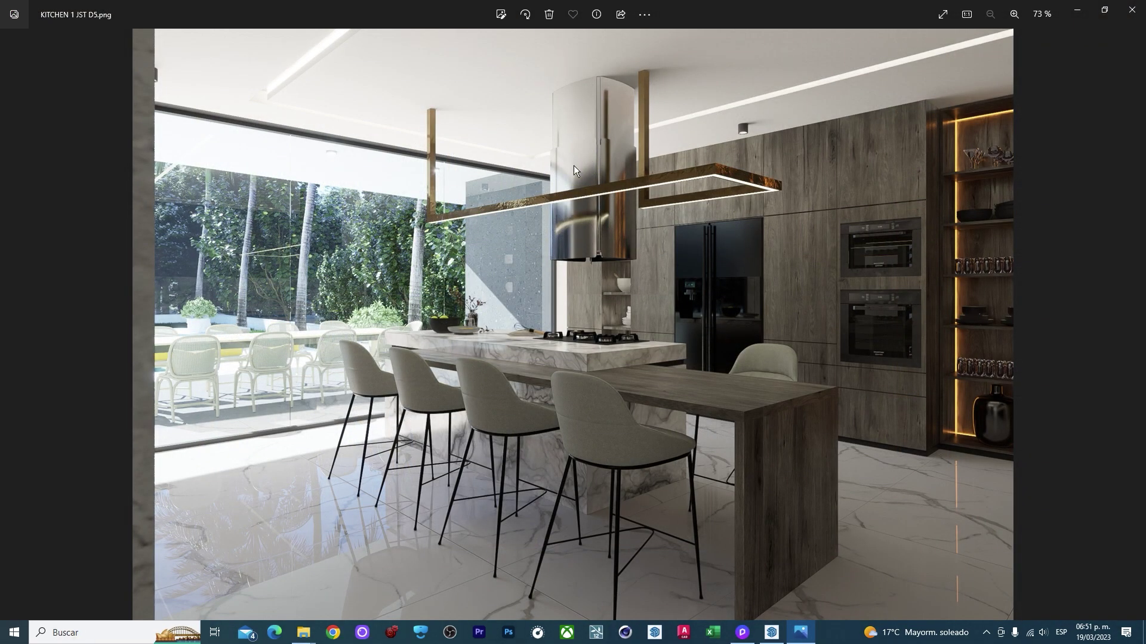
Zoom in and out on KITCHEN 1 JST D5.png in Photos, then close the viewer.
ctrl+scroll(907, 375, up, 3)
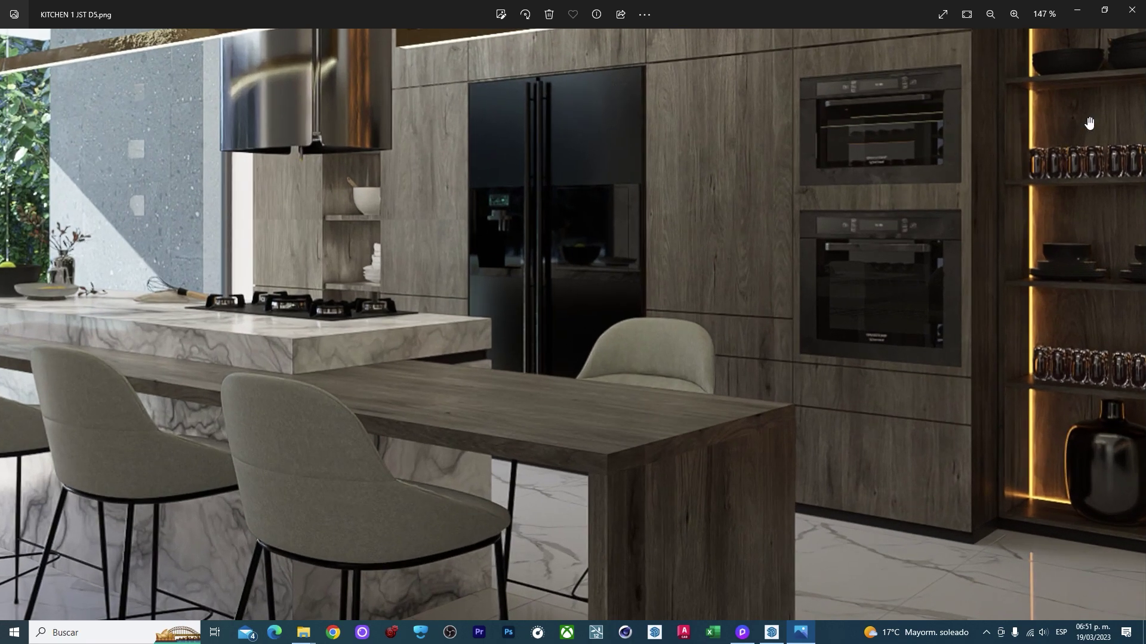
ctrl+scroll(875, 325, down, 3)
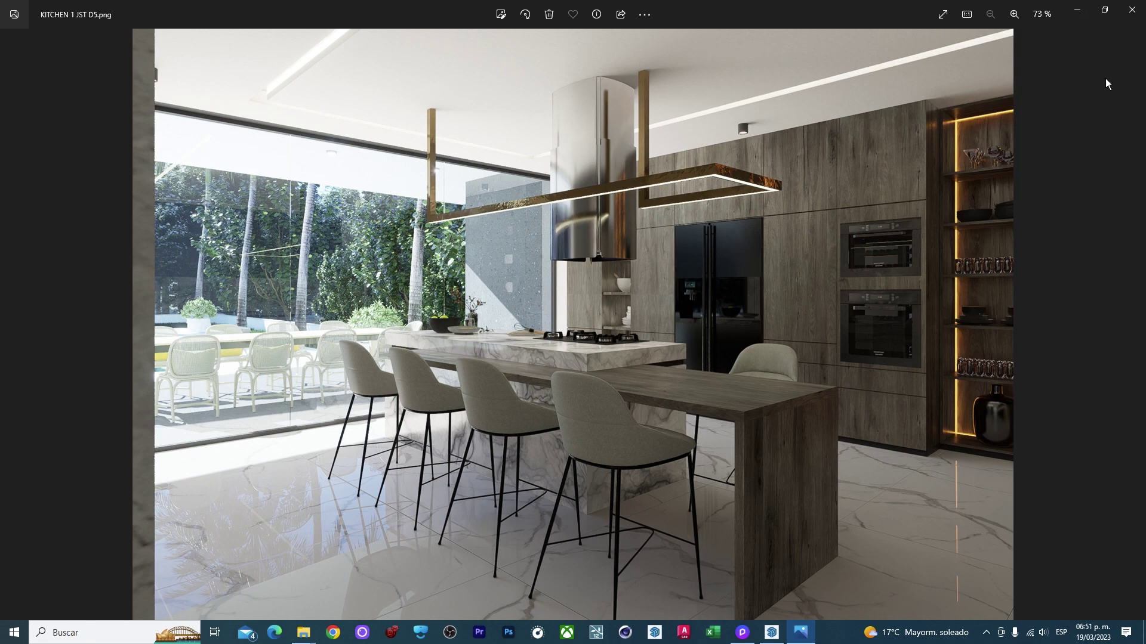
click(1133, 20)
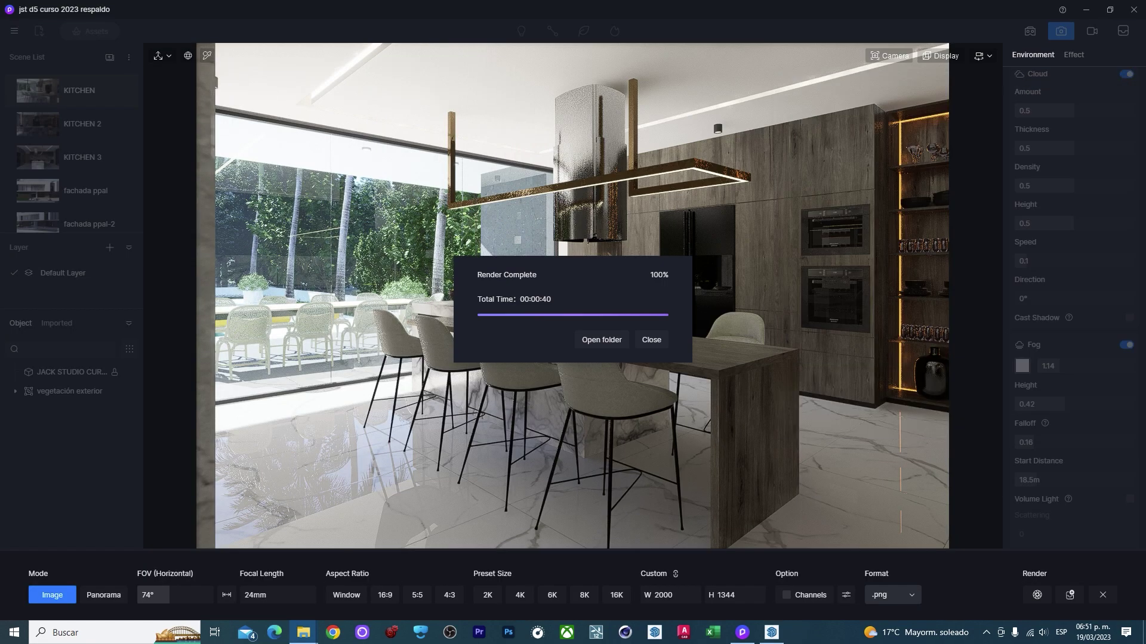
Dismiss the render complete message and switch to the KITCHEN 3 scene.
click(661, 342)
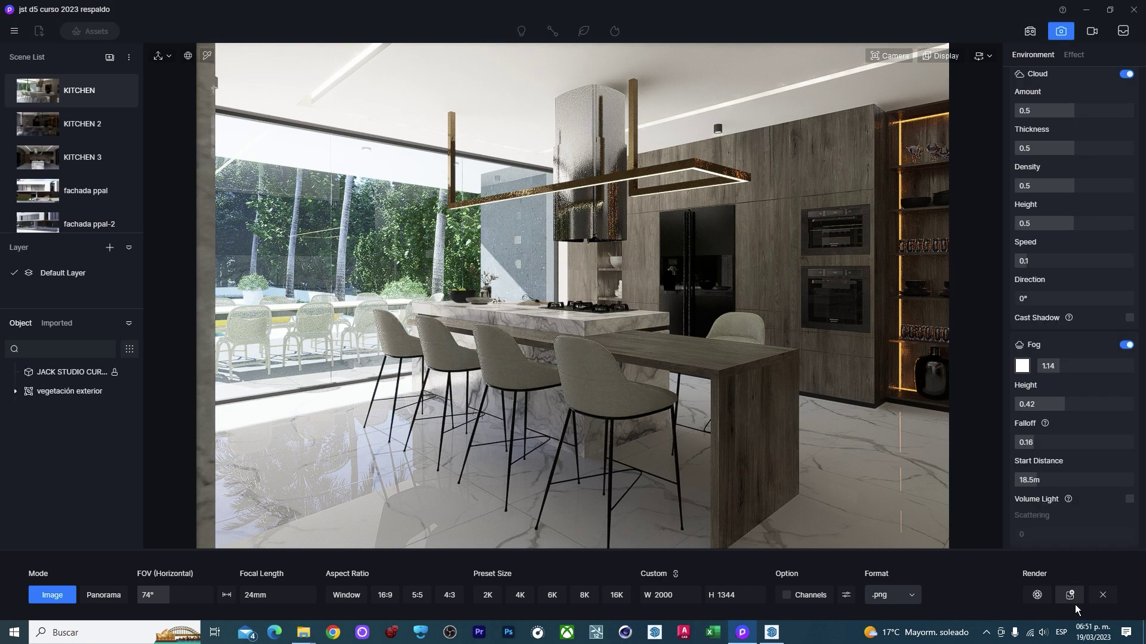
mouse_move(77, 91)
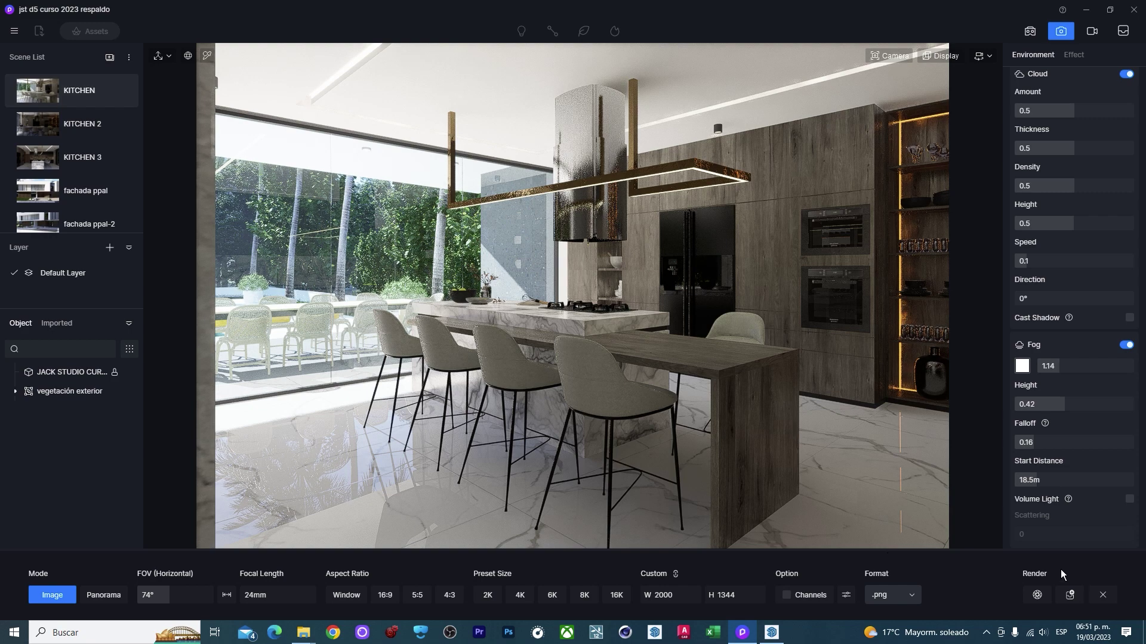
click(1069, 595)
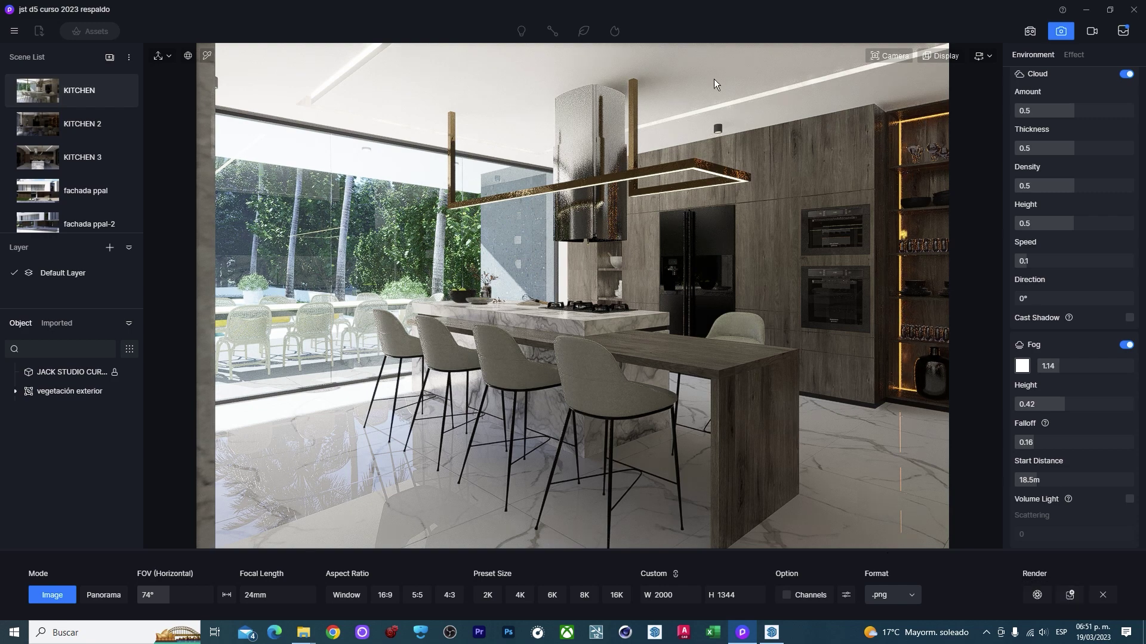
click(87, 127)
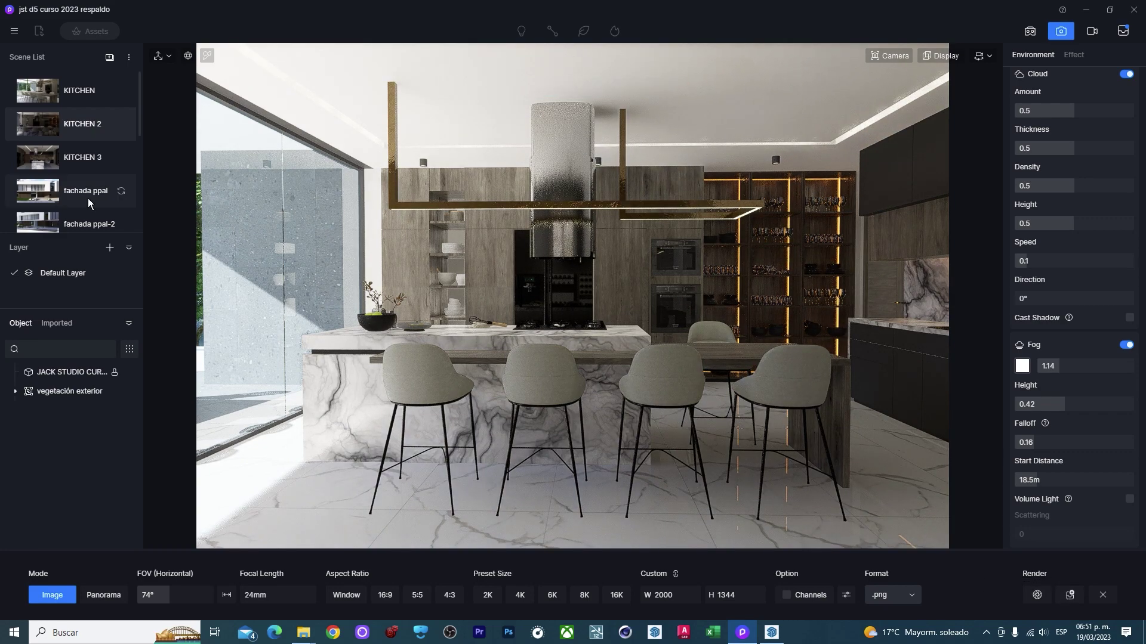
click(119, 157)
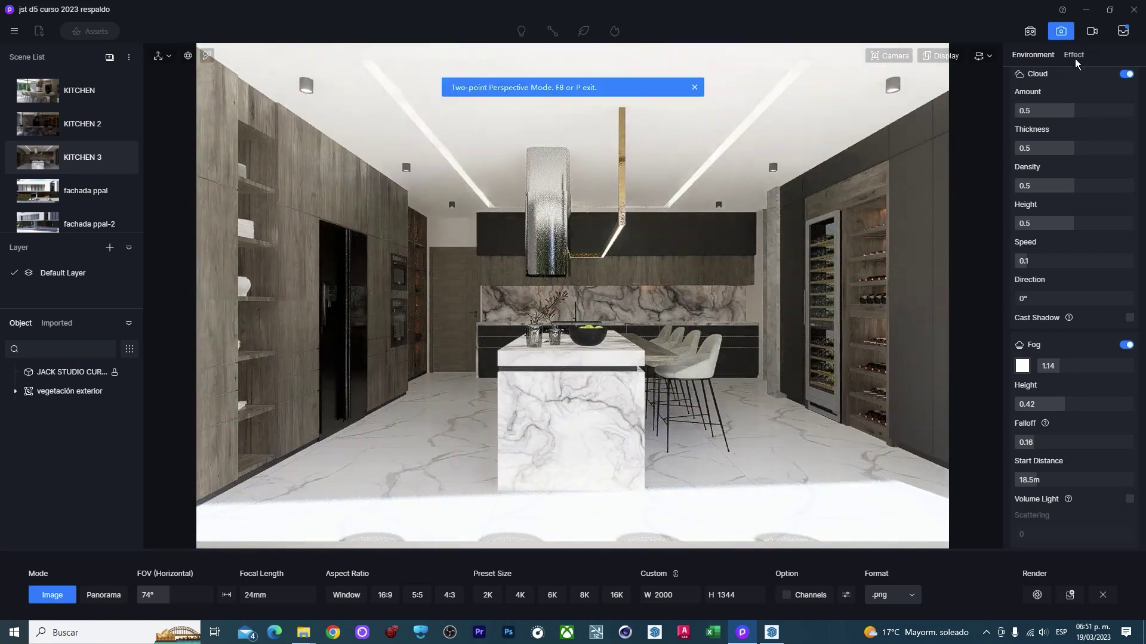
scroll(1079, 90, up, 3)
scroll(1079, 90, up, 2)
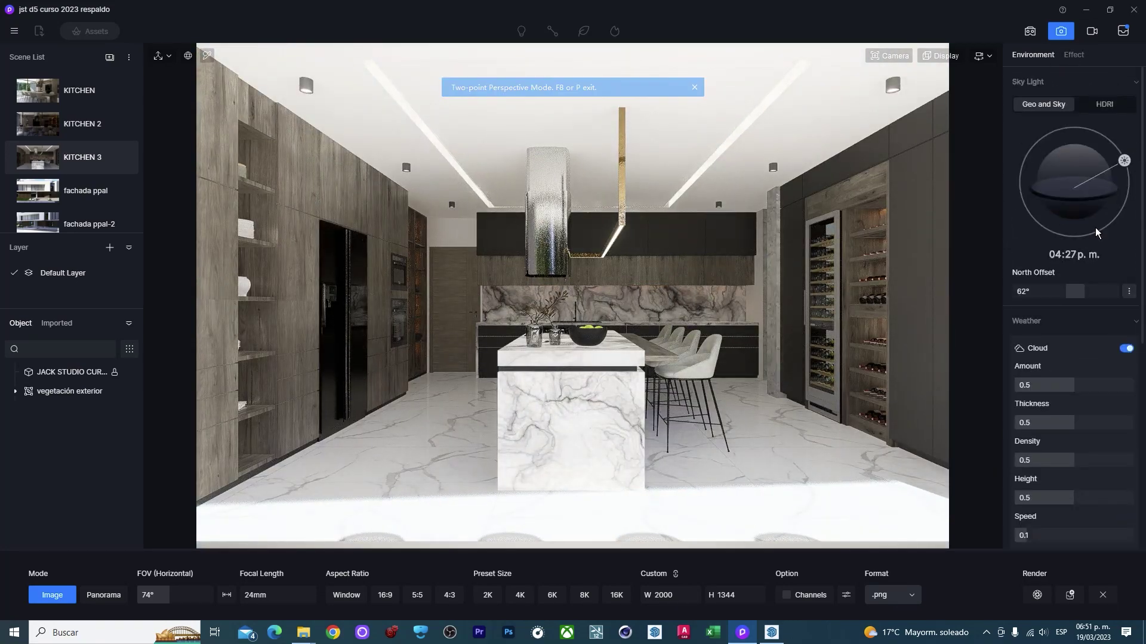
Set the sun to 03:59 p.m. with a 38° north offset and update KITCHEN 3.
drag(1124, 160, 1125, 176)
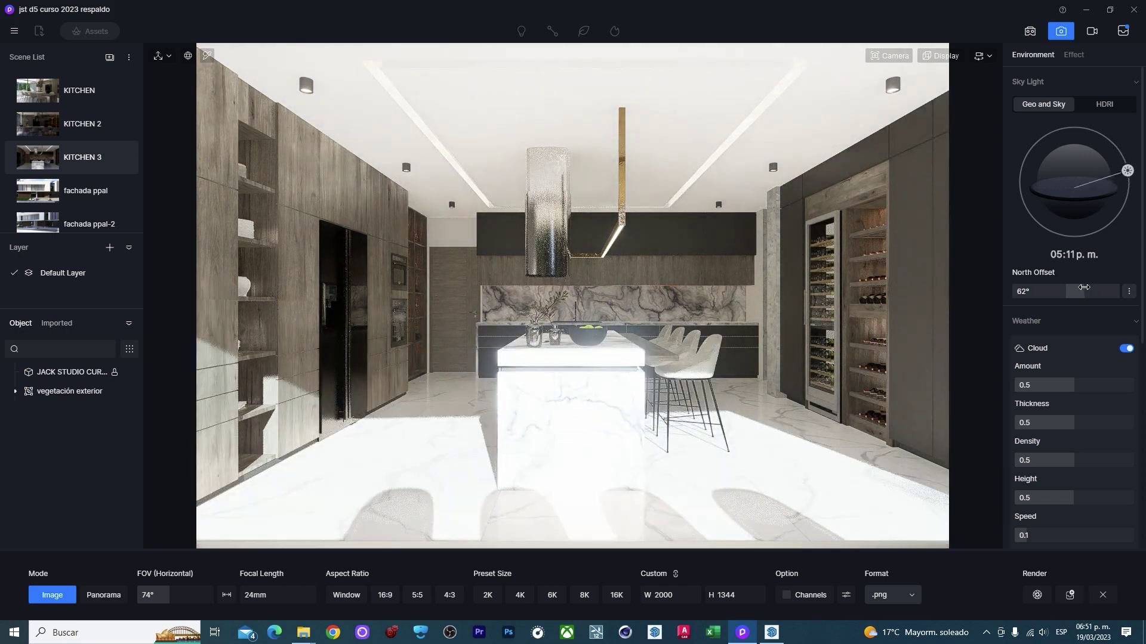
drag(1084, 287, 1075, 286)
drag(1126, 171, 1113, 163)
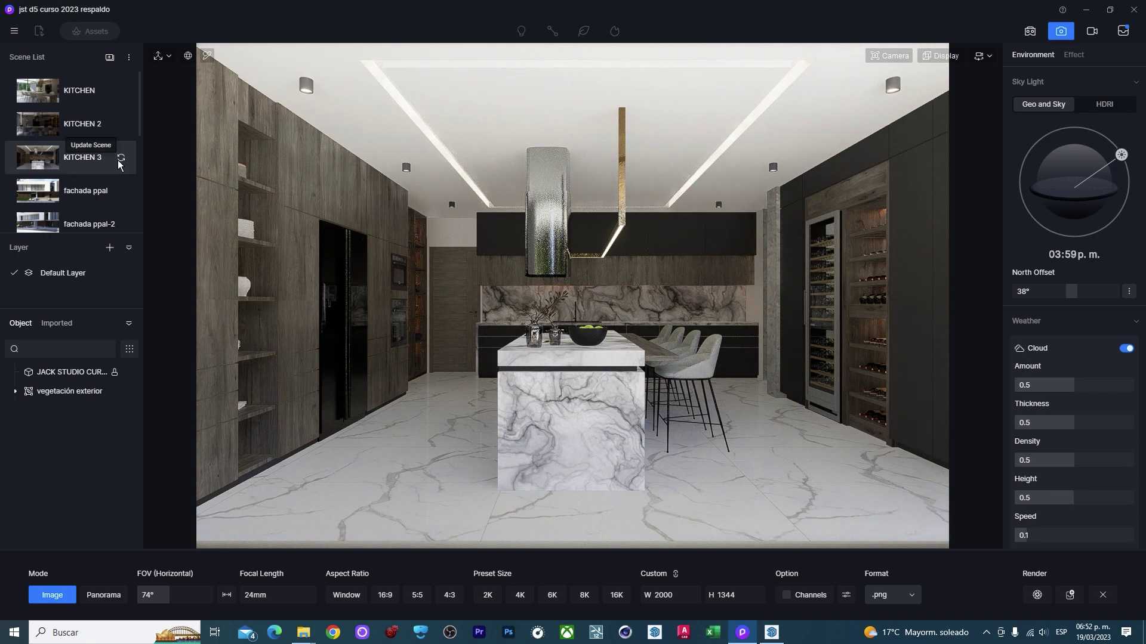
click(120, 160)
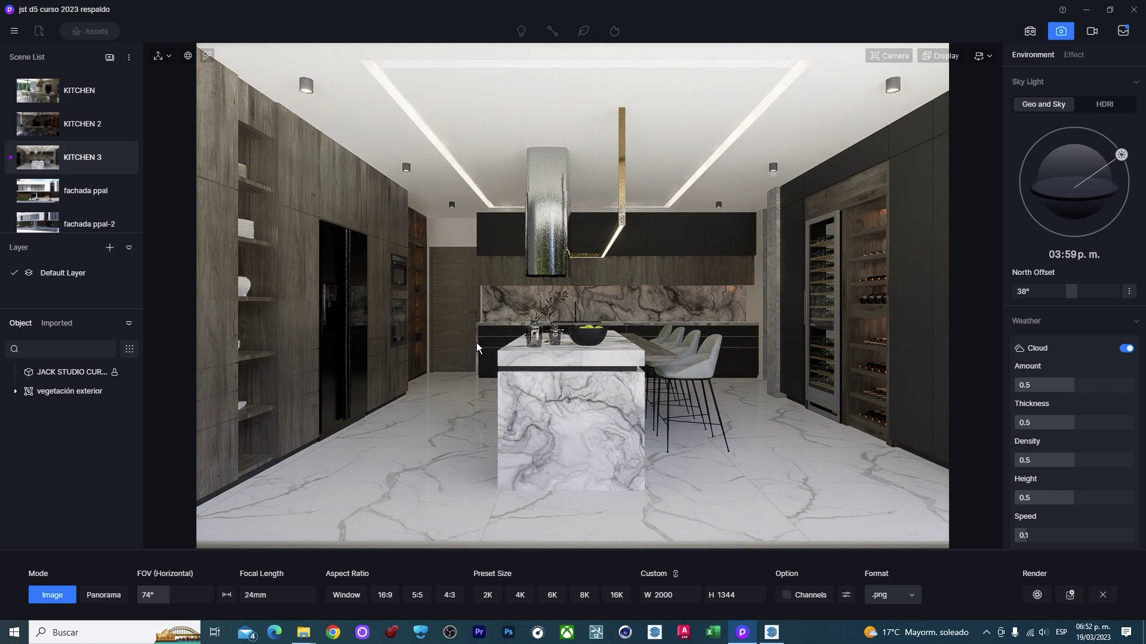
In the KITCHEN view, give the wine cabinet frame Metallic 1, Roughness 0.14, and fully transparent glass.
click(1062, 31)
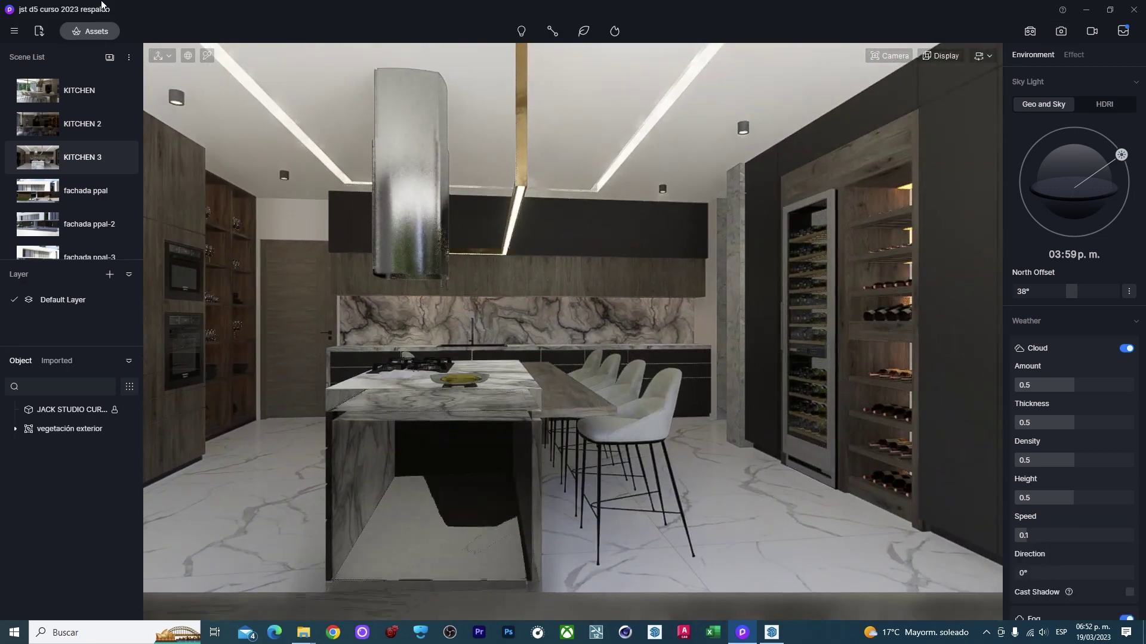
click(78, 93)
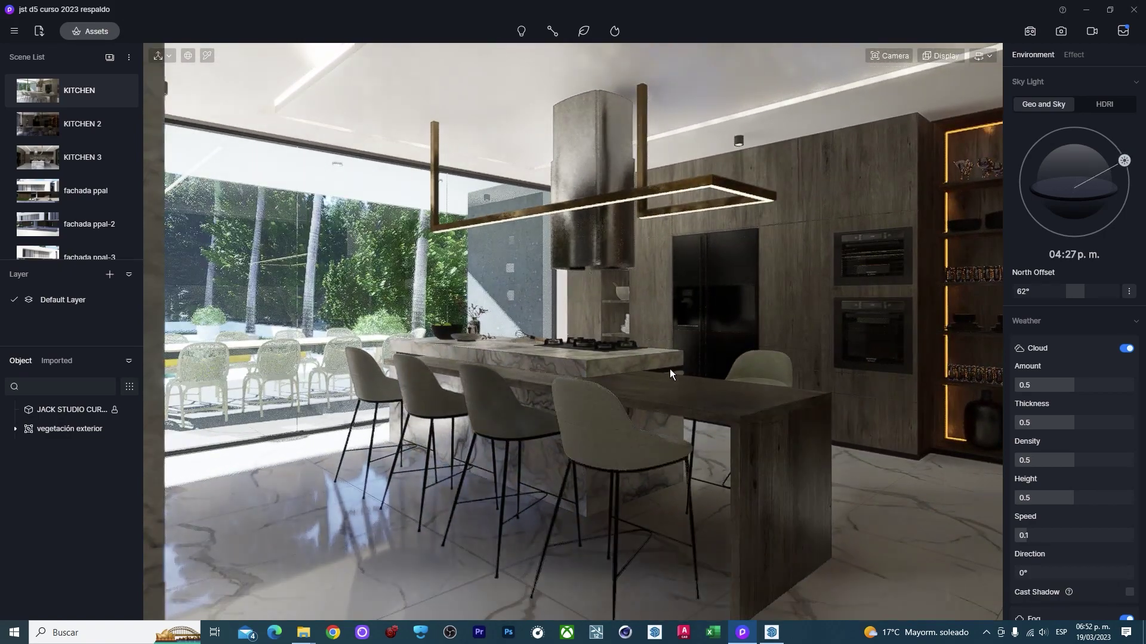
mouse_move(669, 373)
right_down()
mouse_move(284, 400)
mouse_move(629, 556)
right_up()
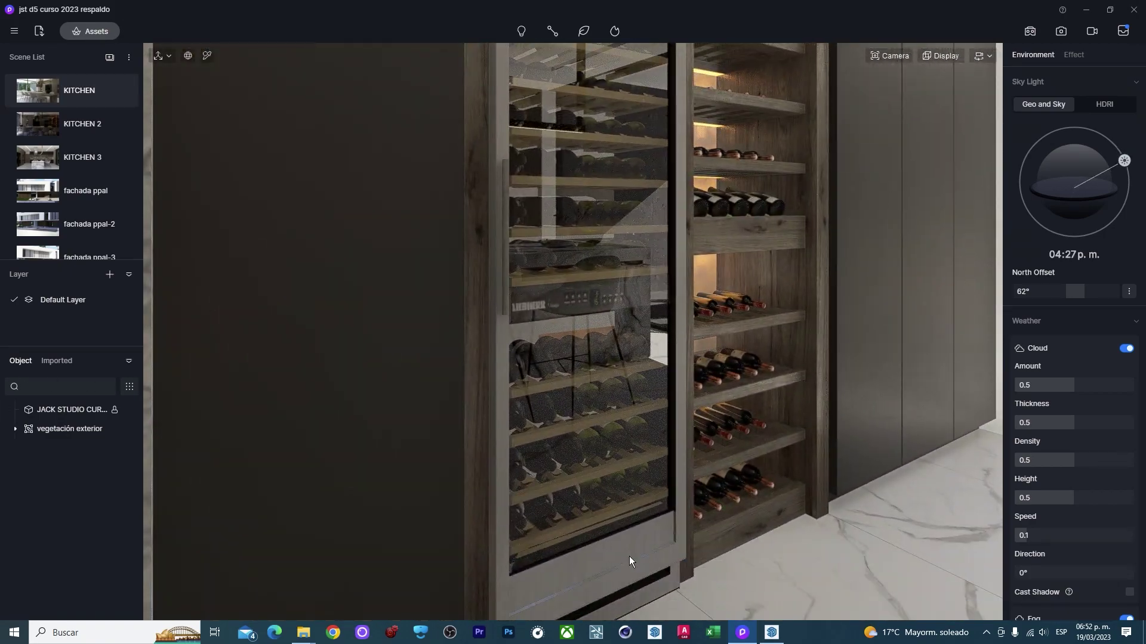
click(629, 552)
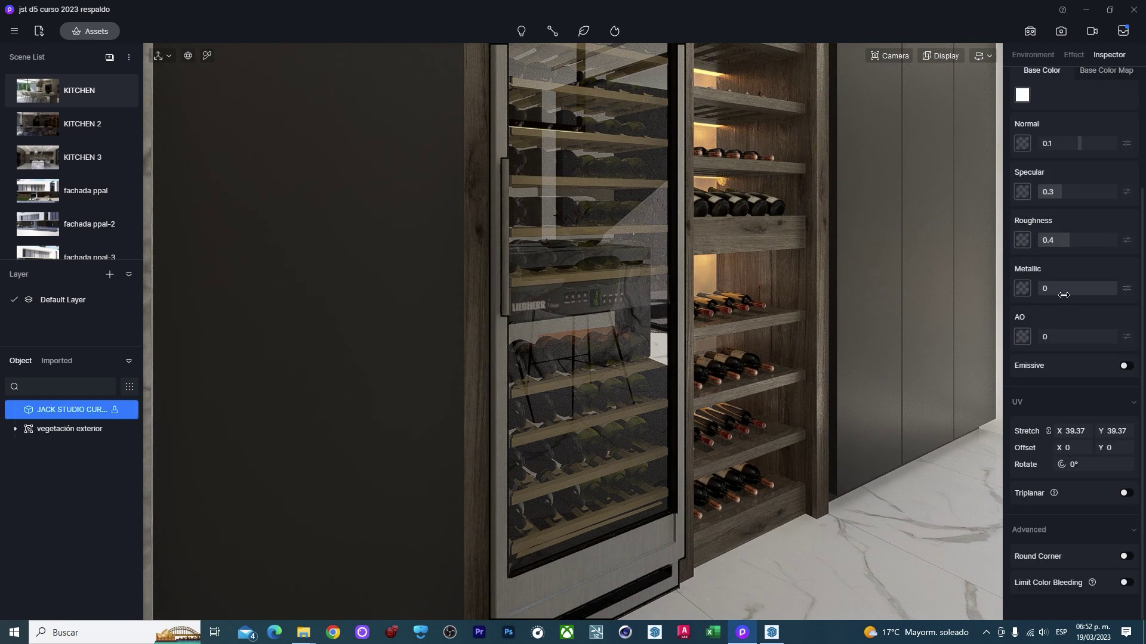
drag(1063, 295, 1110, 295)
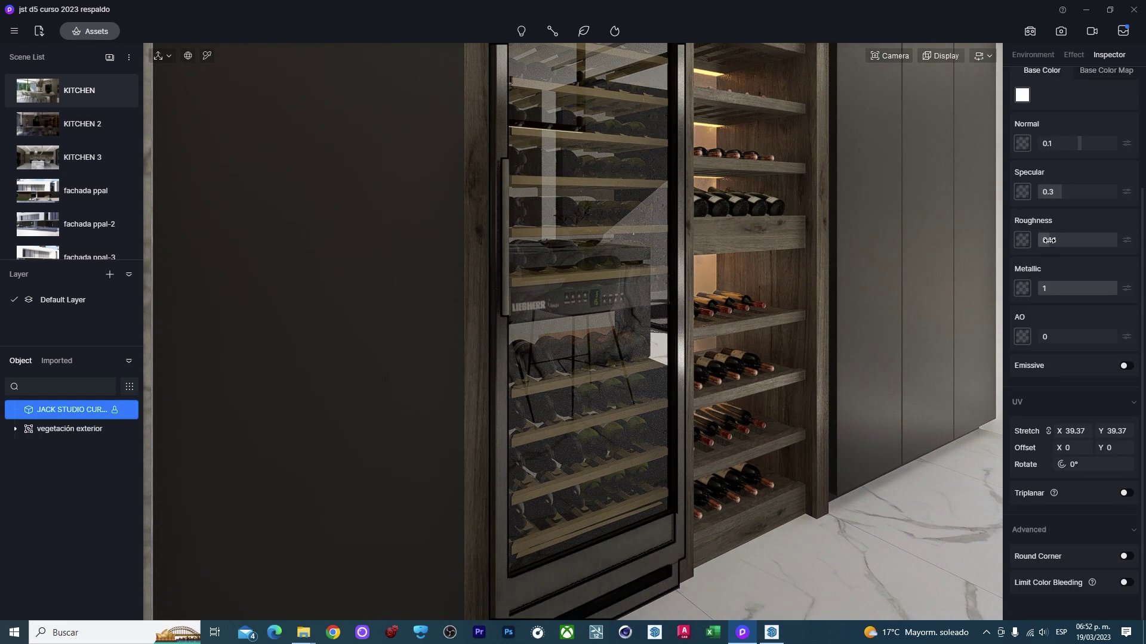
drag(1049, 240, 1041, 240)
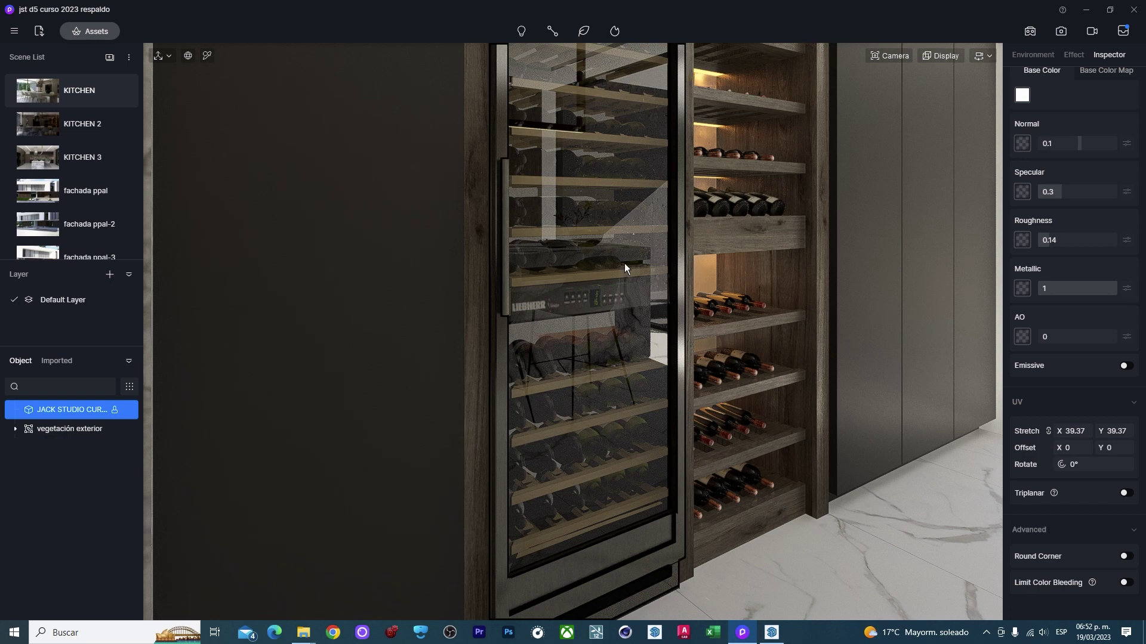
click(636, 300)
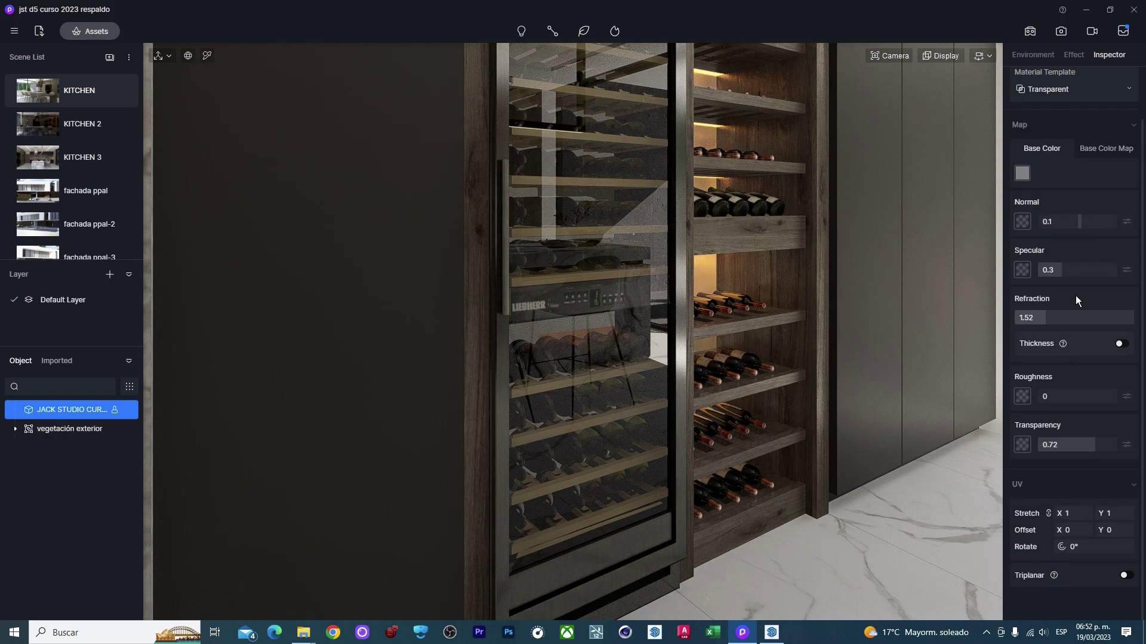
drag(1065, 445, 1129, 445)
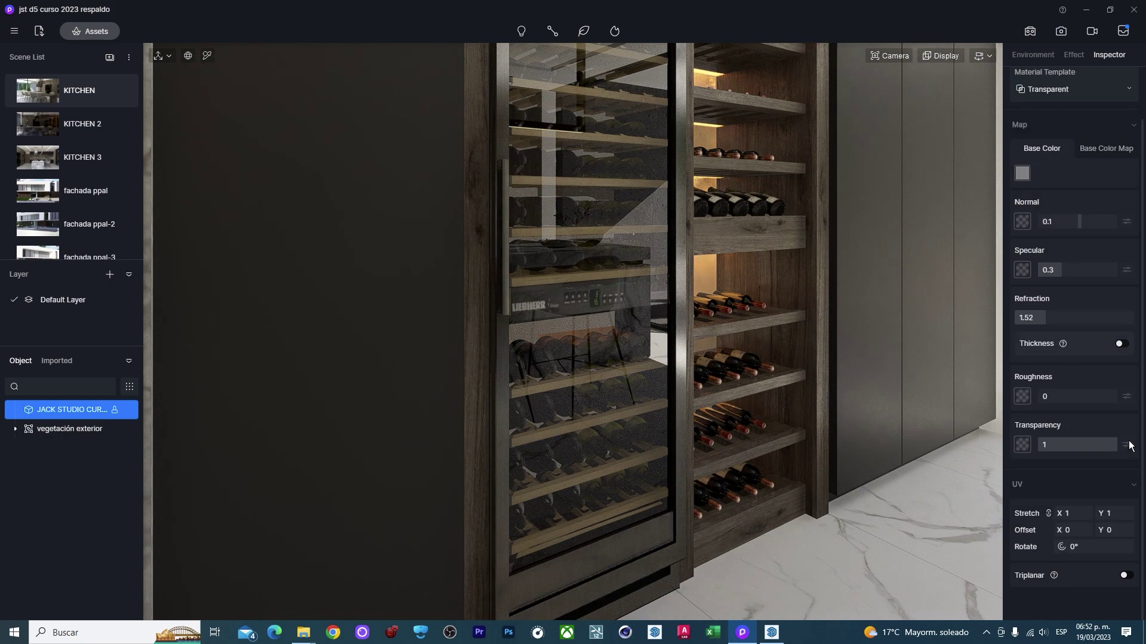
Raise the LED strip above the marble backsplash to emissive intensity 7.
mouse_move(782, 392)
right_down()
mouse_move(509, 310)
mouse_move(561, 323)
mouse_move(808, 227)
mouse_move(754, 346)
mouse_move(584, 389)
mouse_move(783, 414)
mouse_move(545, 405)
mouse_move(435, 368)
mouse_move(575, 389)
mouse_move(375, 372)
mouse_move(485, 326)
right_up()
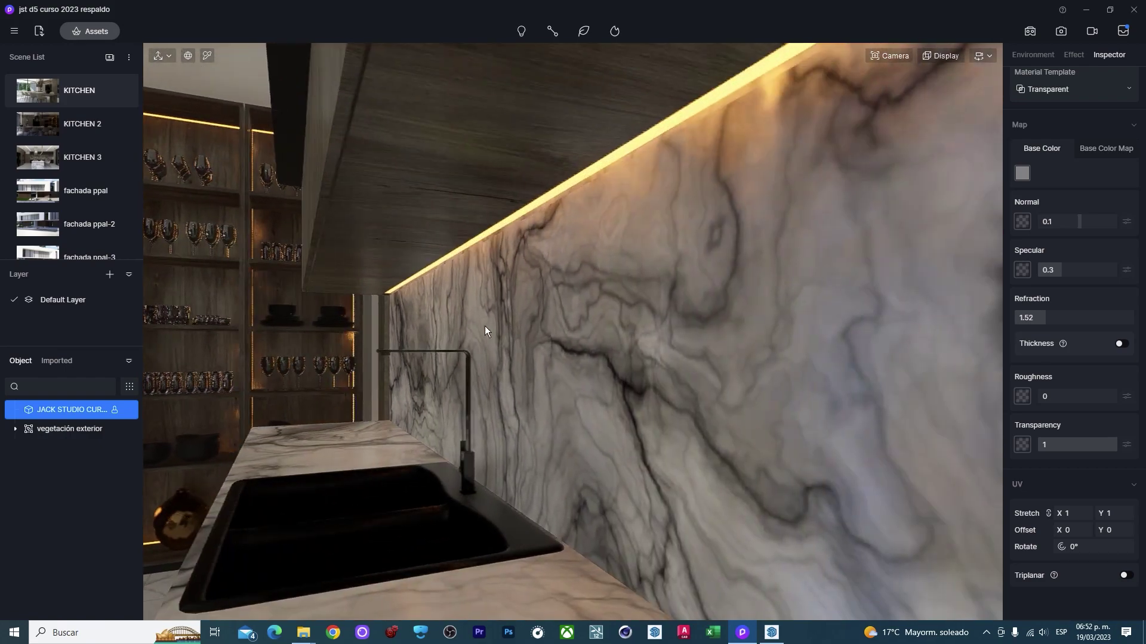
click(650, 131)
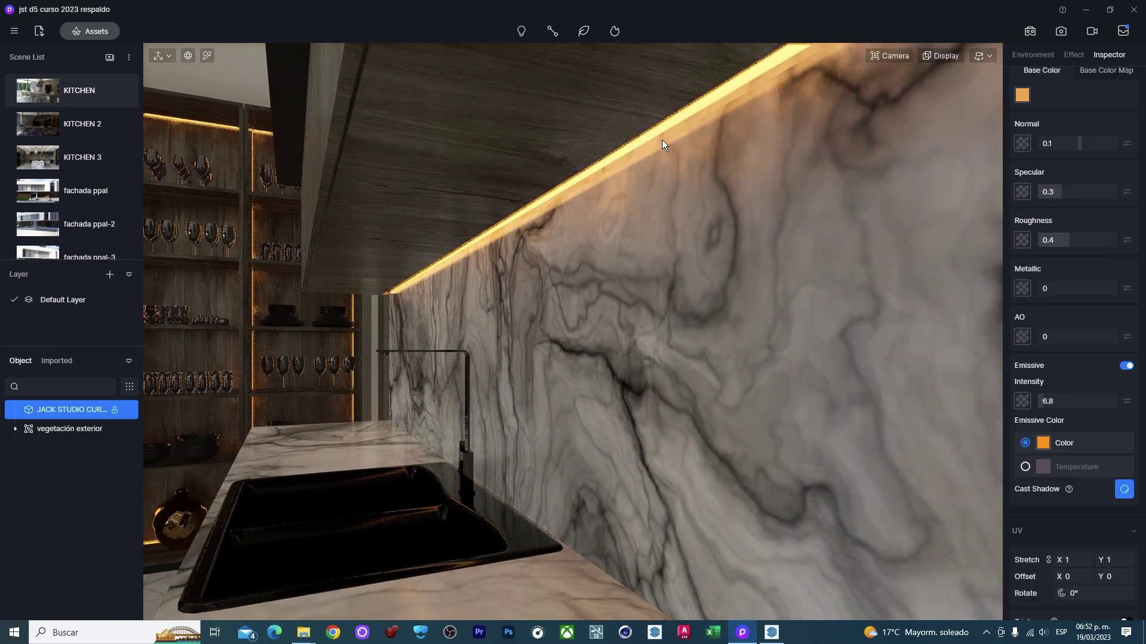
double_click(1056, 401)
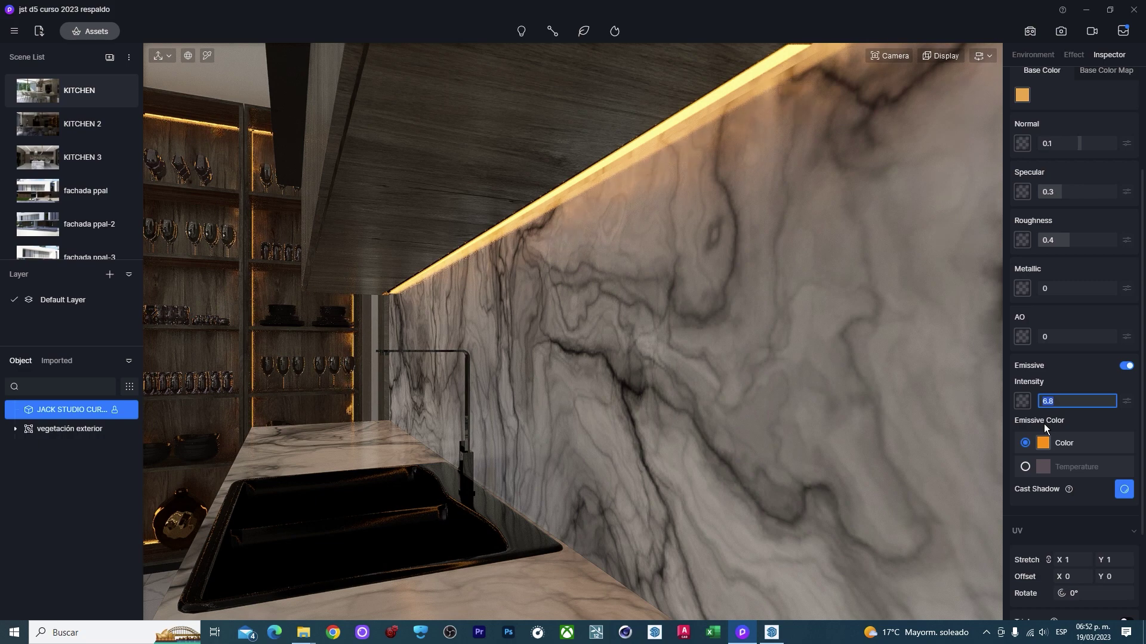
text(7)
key(Return)
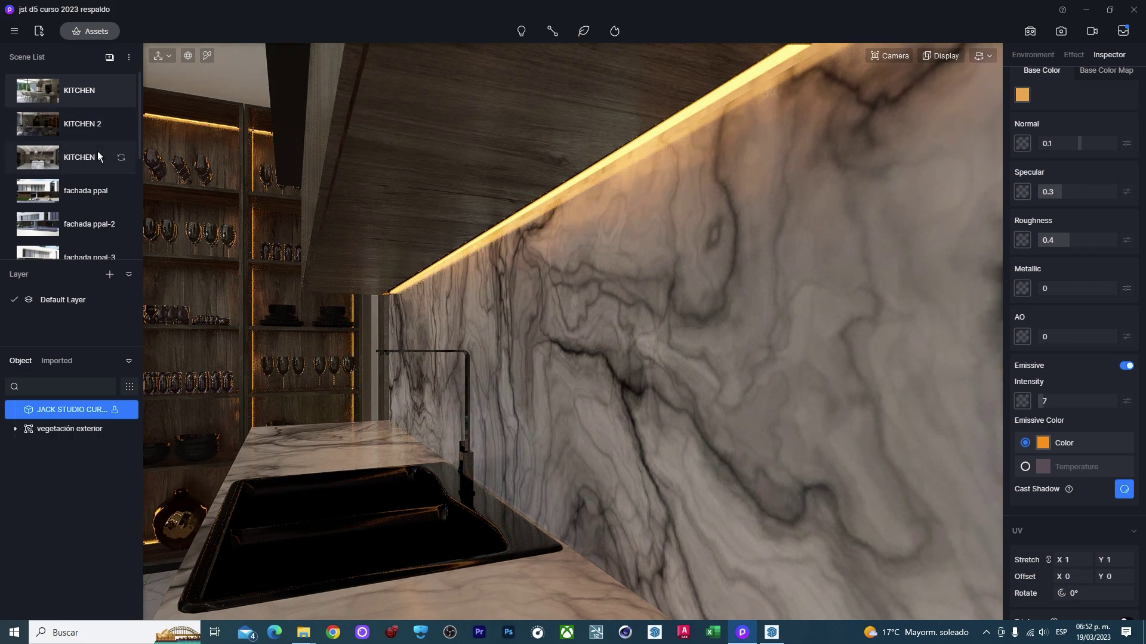
On the KITCHEN 3 view, set the stone column's roughness to 0.2, then return to image mode.
click(1060, 33)
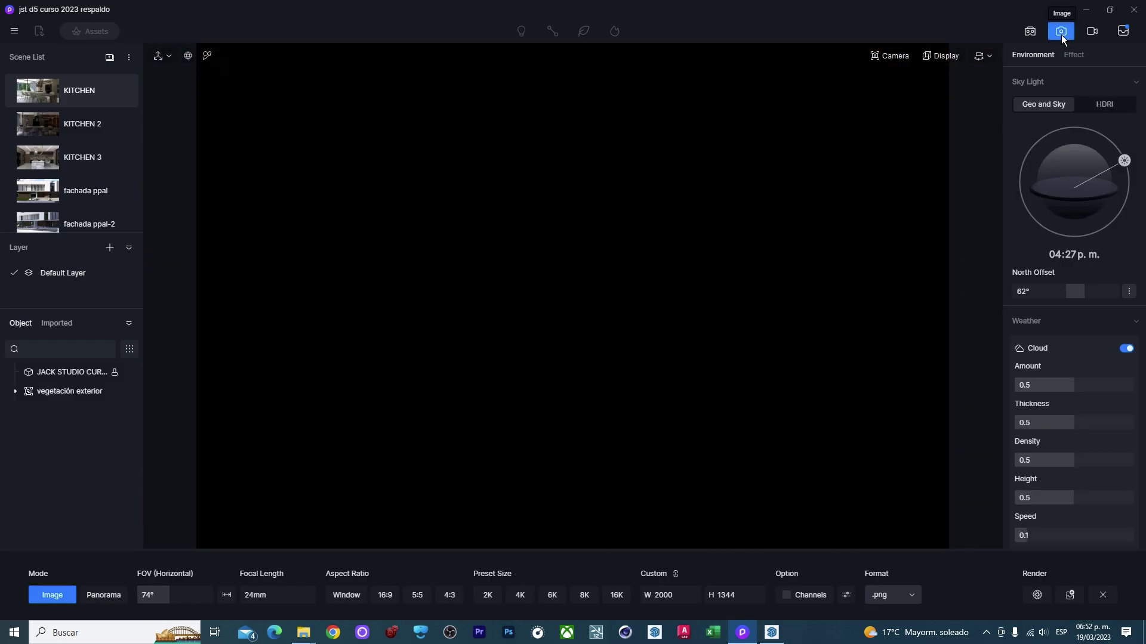
click(82, 162)
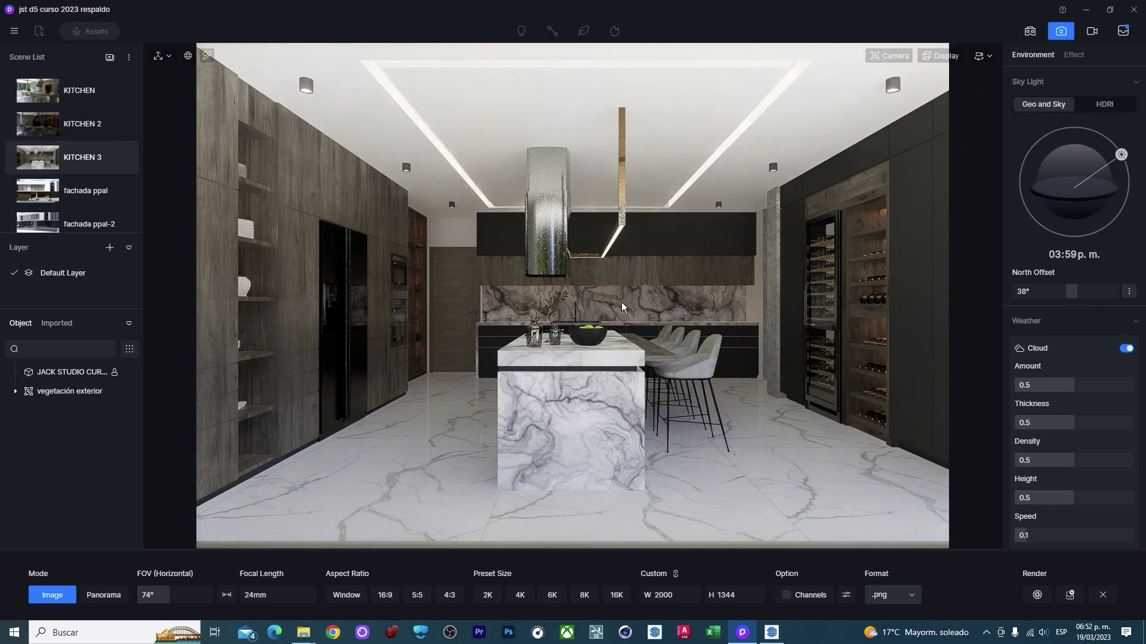
click(773, 258)
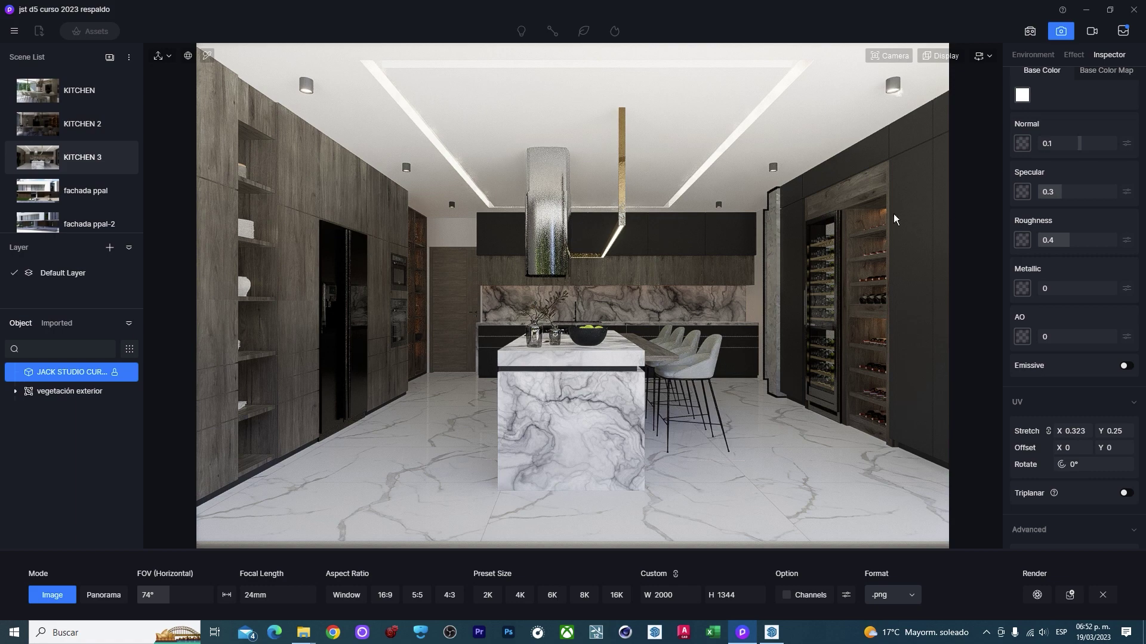
click(1061, 32)
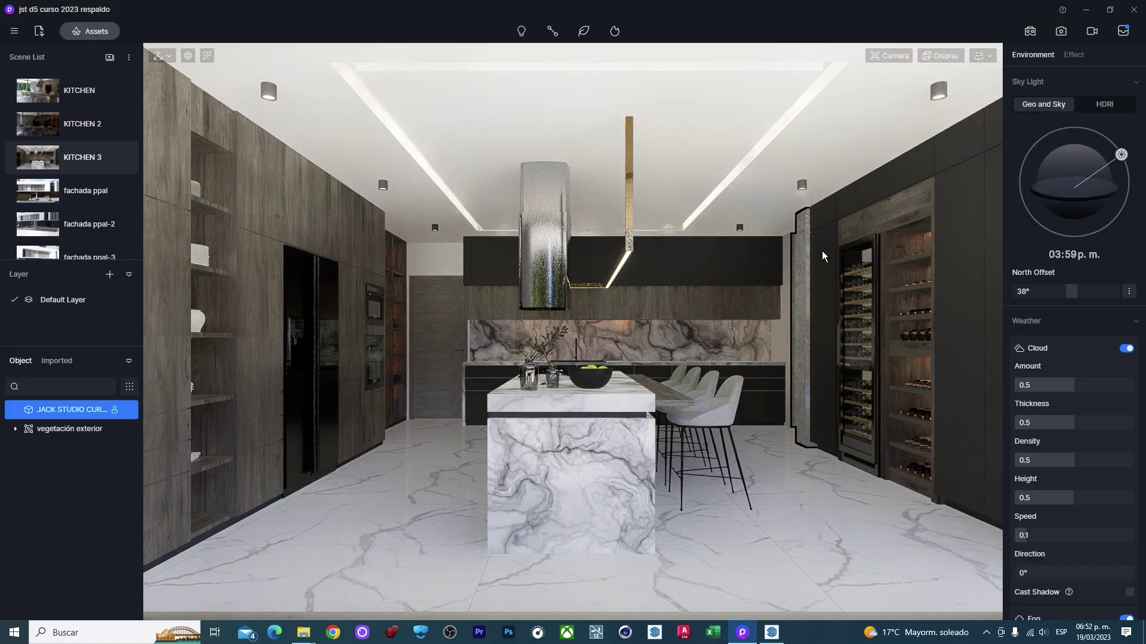
click(803, 249)
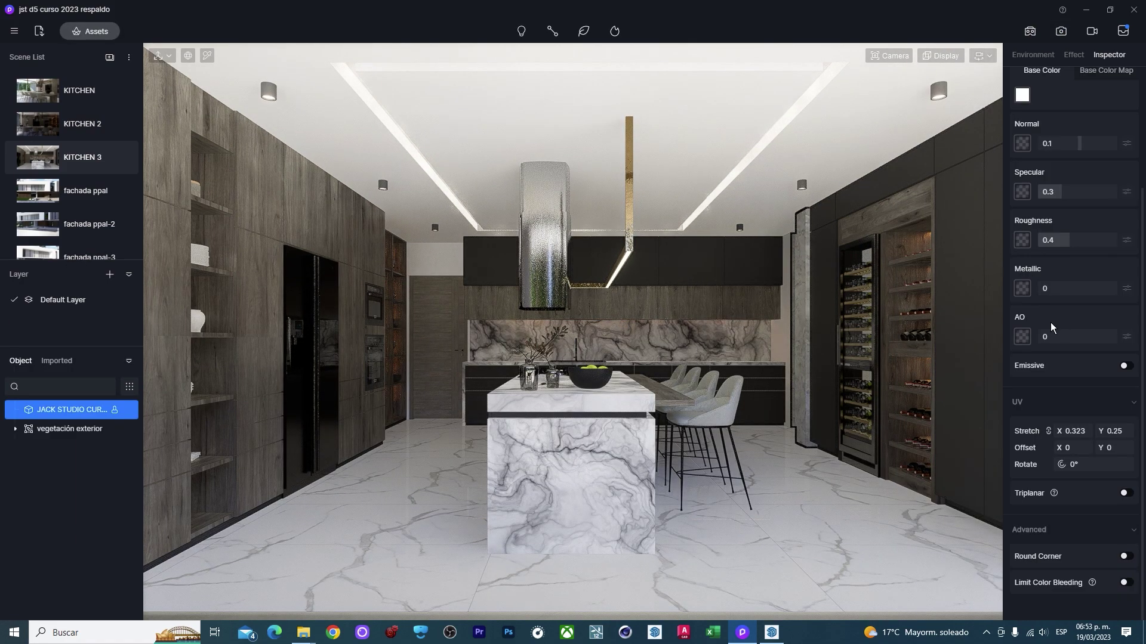
drag(1077, 247, 1056, 247)
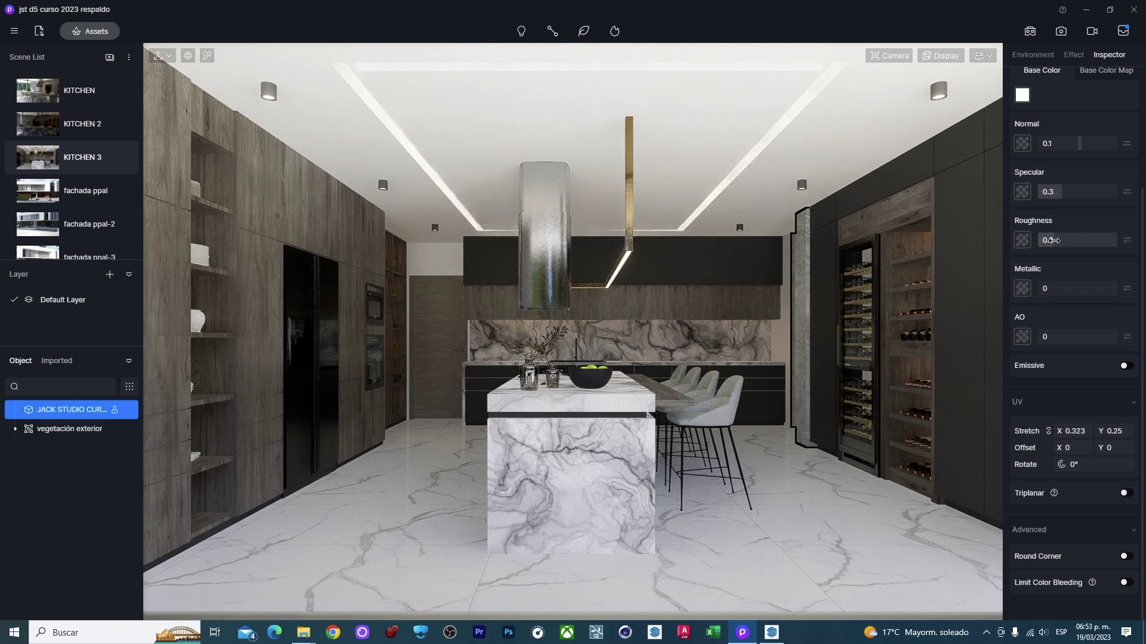
click(1061, 31)
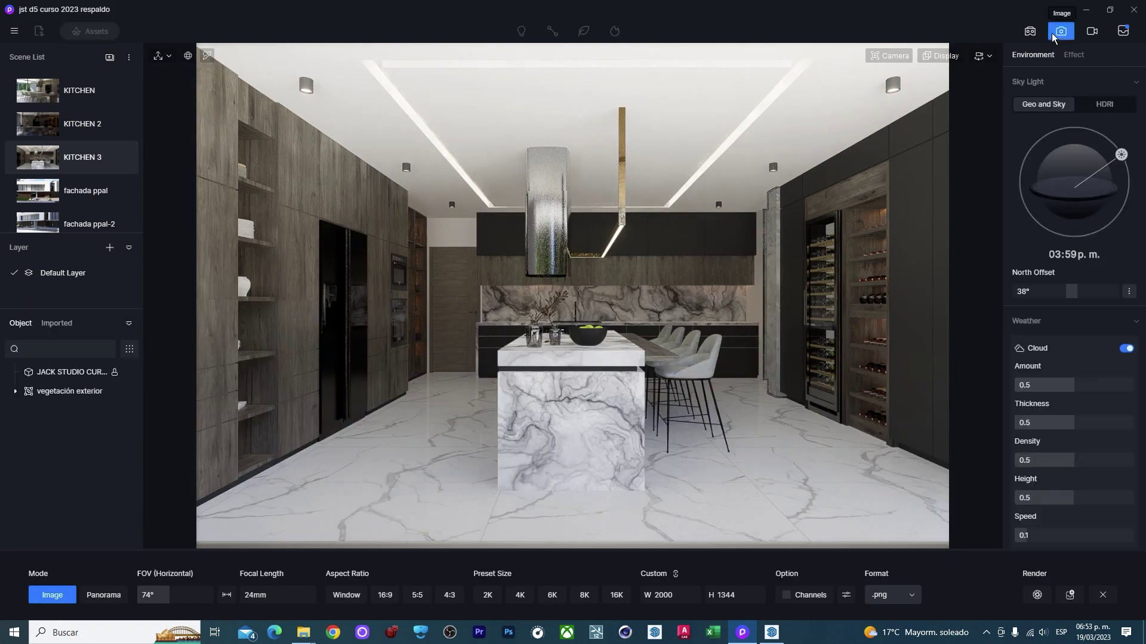
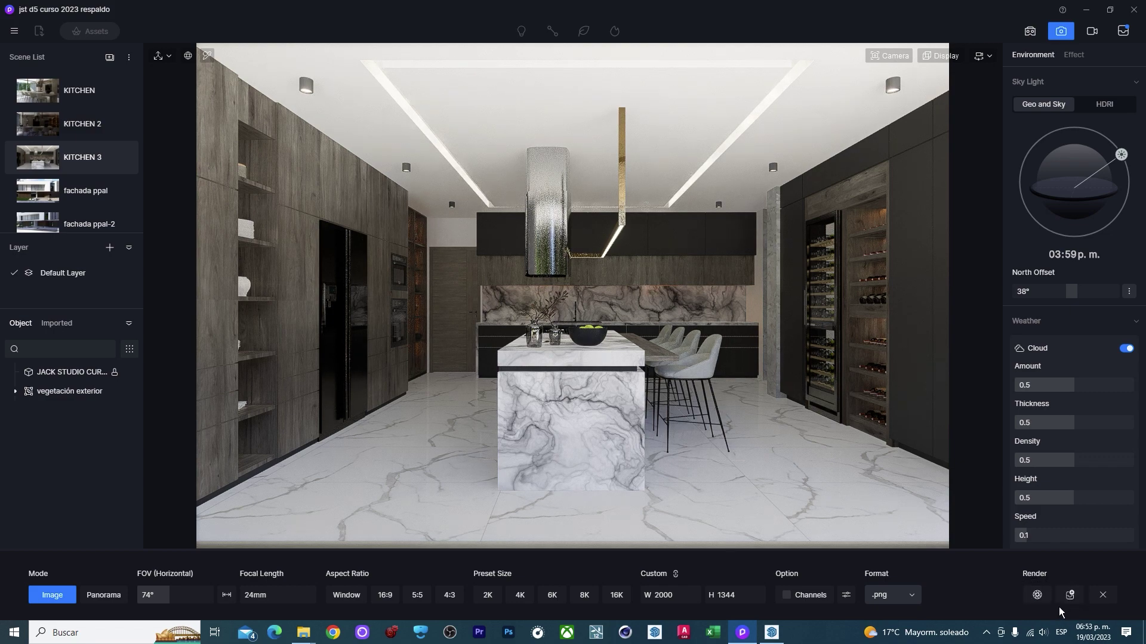
Open the render queue and select all three pending 2000×1344 kitchen PNG images.
click(1120, 35)
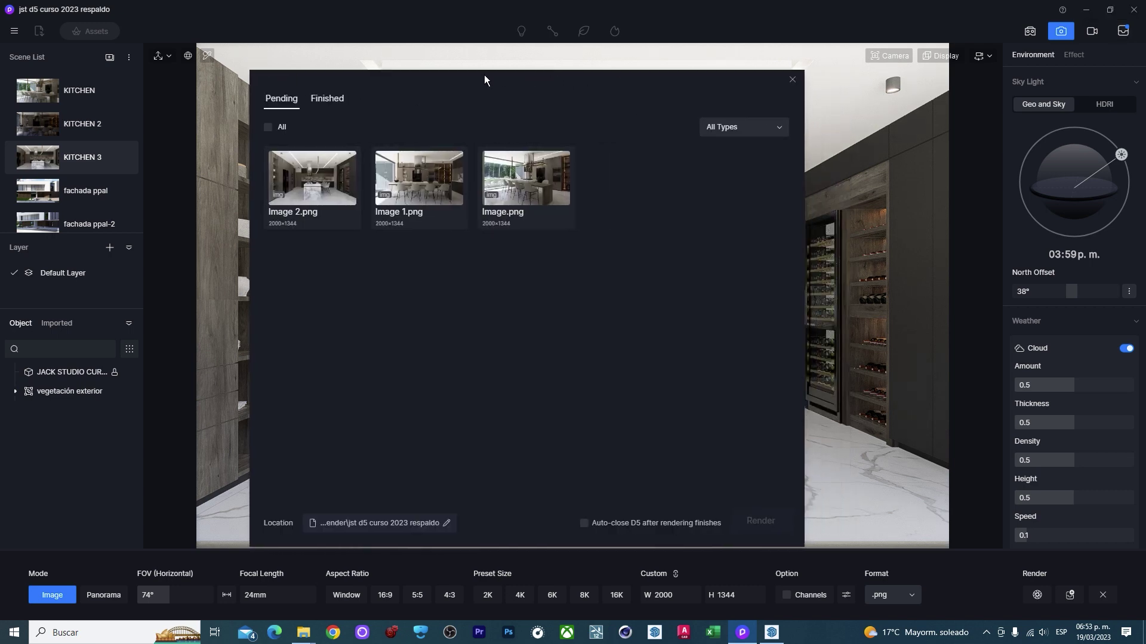
drag(436, 83, 402, 61)
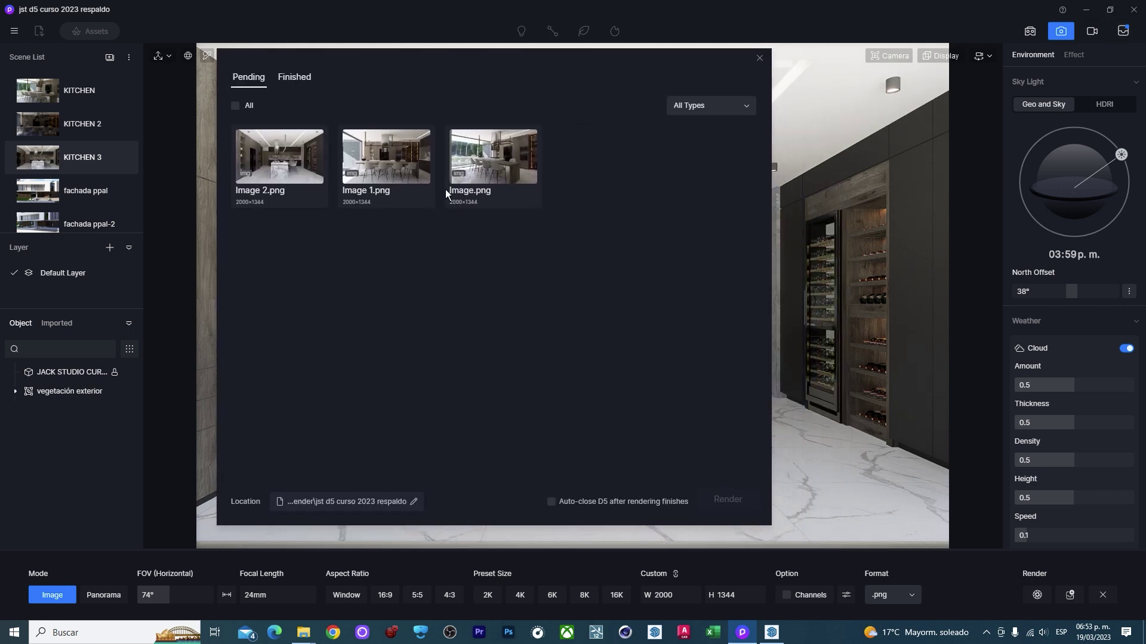
click(234, 106)
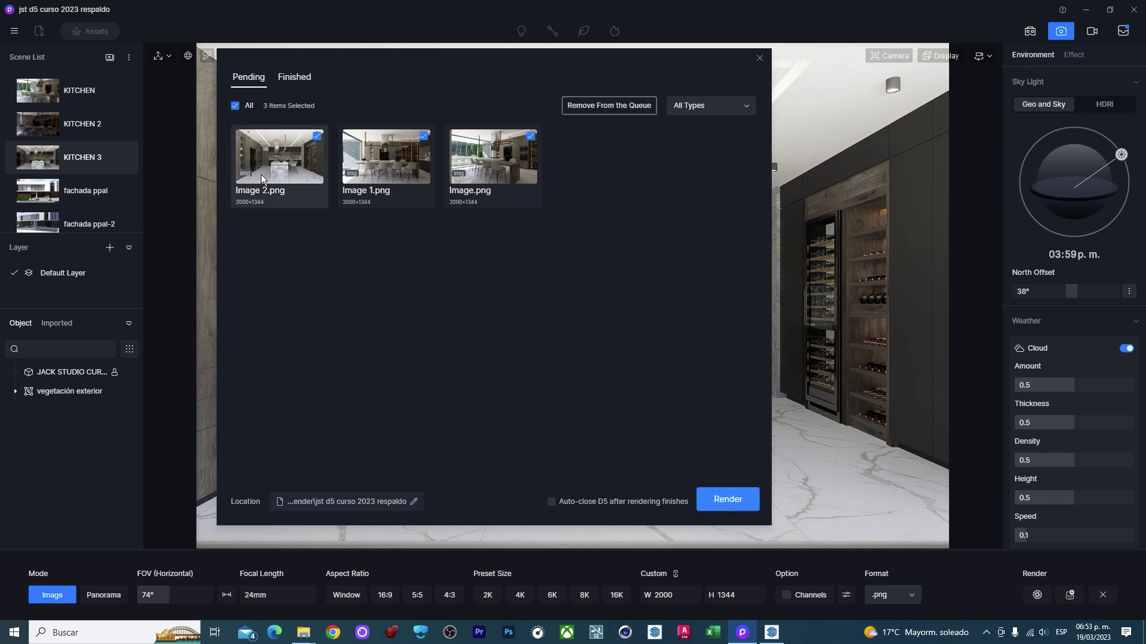
Set the render output location to PROYECTOS (H:) > TRABAJOS 2023 > D5 RENDER 2023 > COCINA2.4.
click(393, 503)
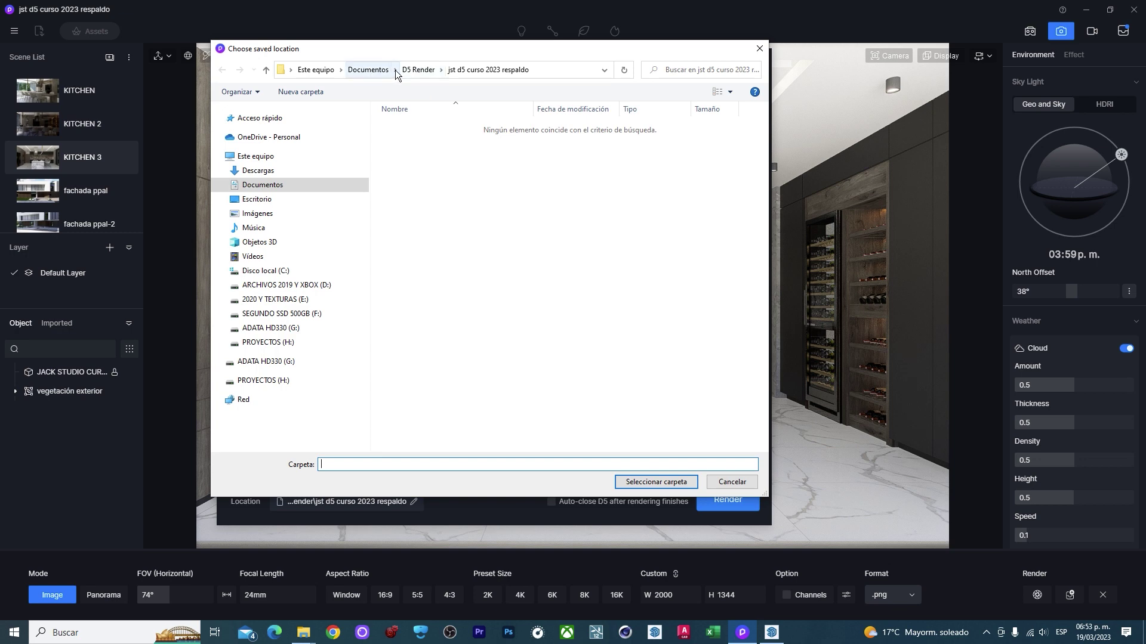
click(251, 342)
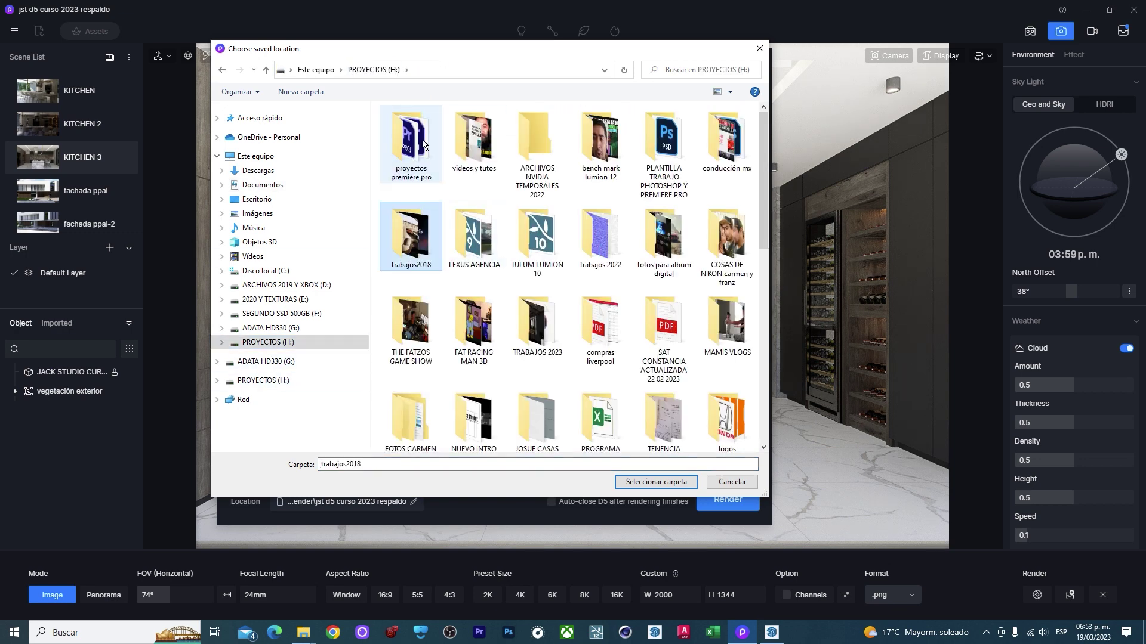
key(t)
key(t)
key(t)
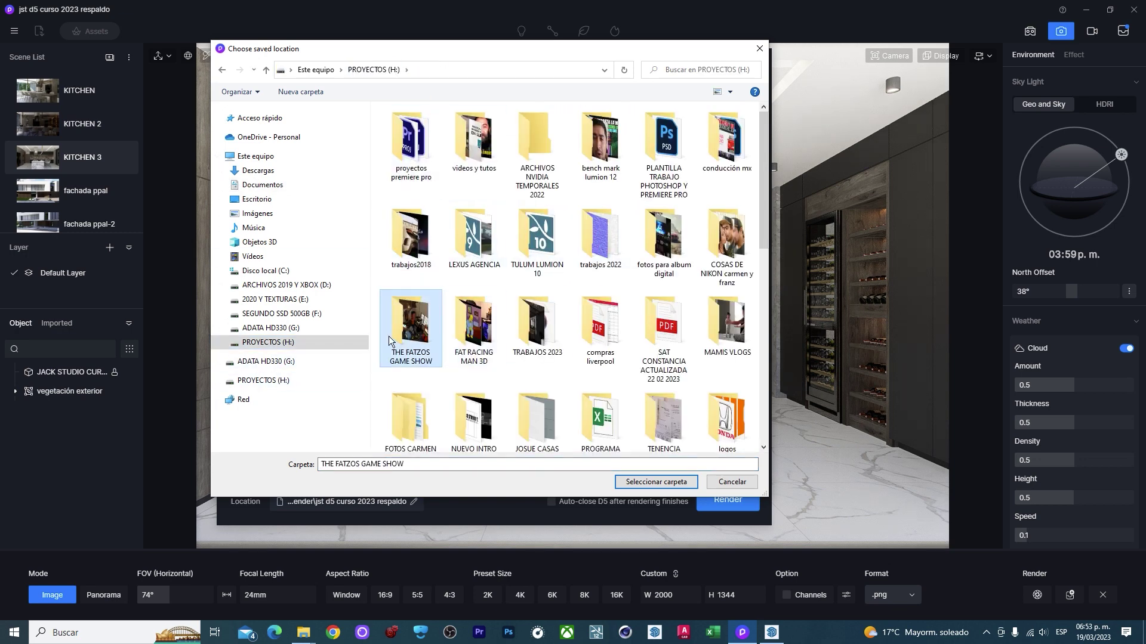
key(t)
double_click(514, 318)
double_click(418, 141)
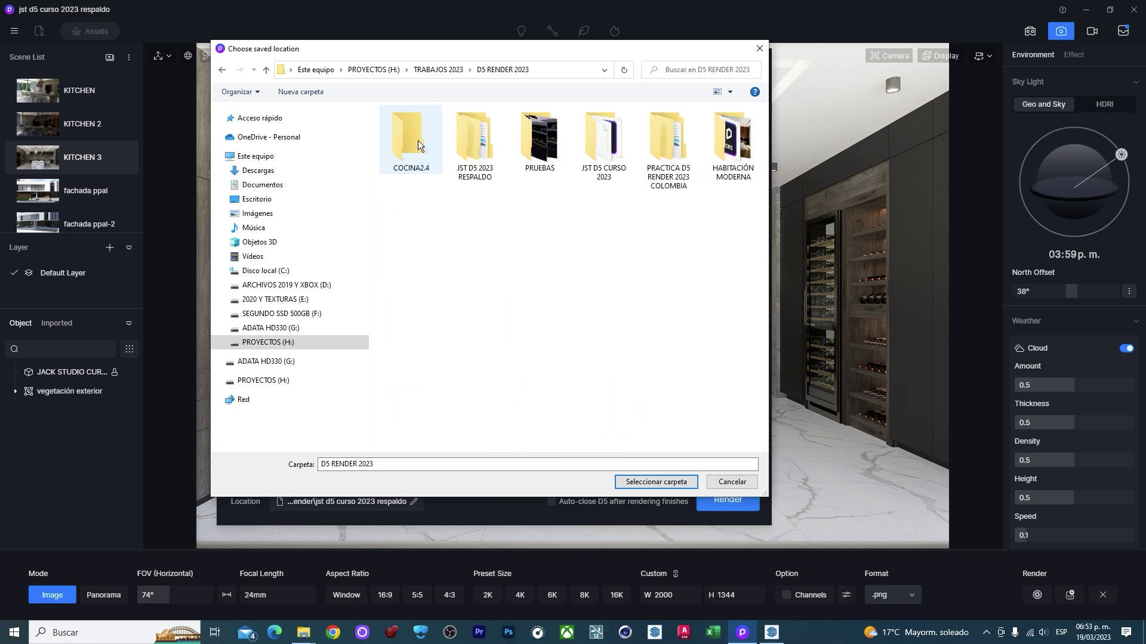
double_click(414, 146)
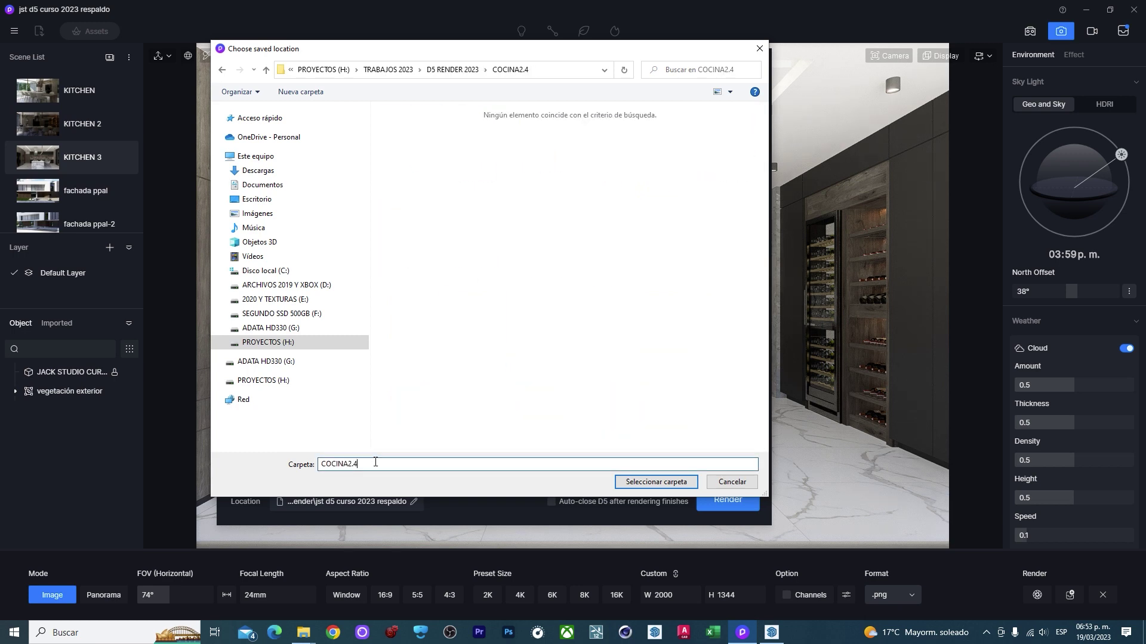
click(654, 481)
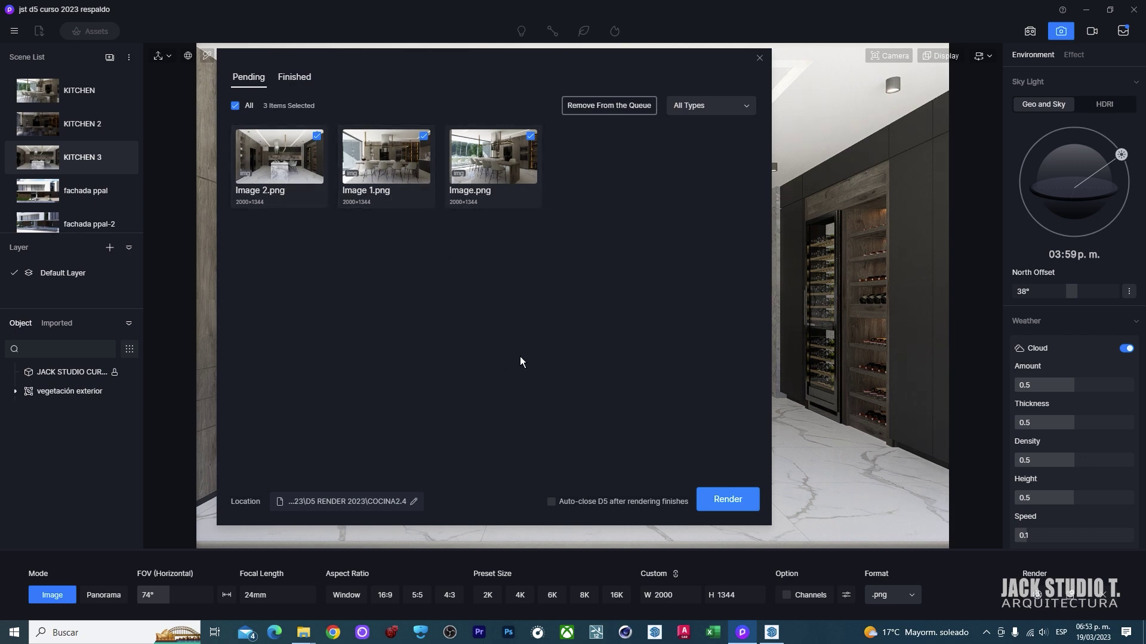
Render Image.png, Image 1.png and Image 2.png from the queue.
click(726, 505)
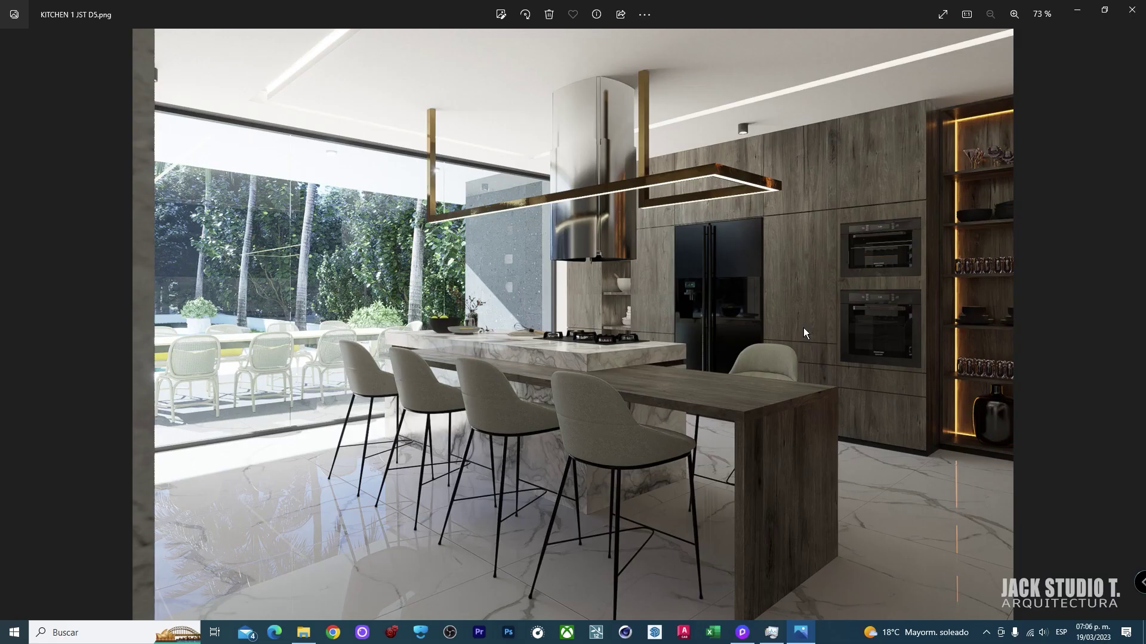
Flip back and forth through the finished kitchen renders in Photos.
key(Right)
key(Right)
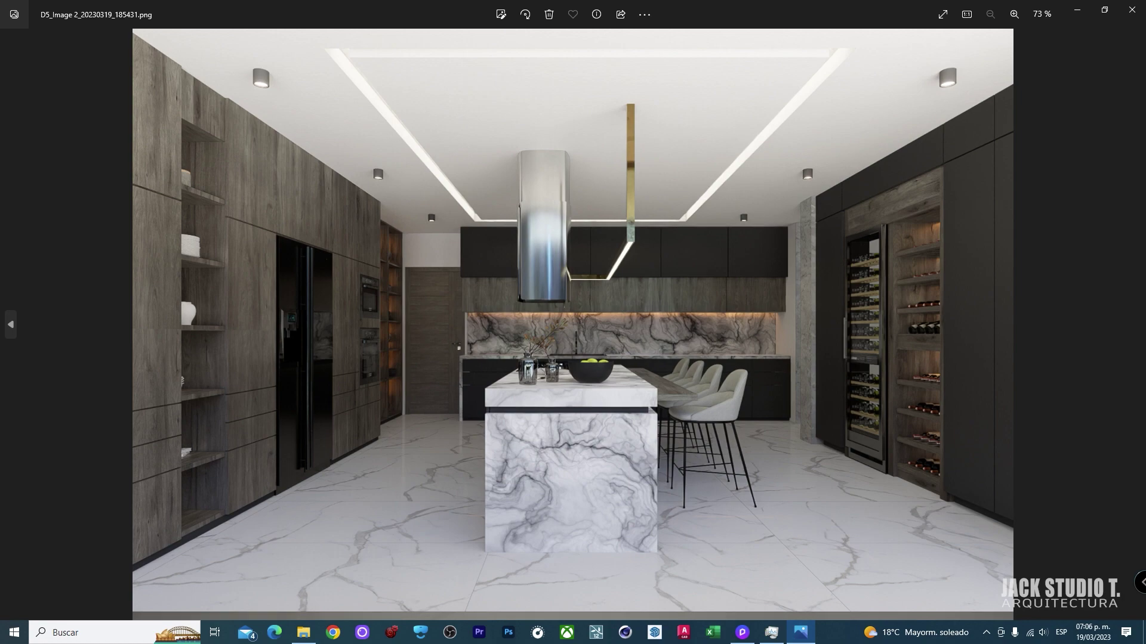
key(Left)
key(Left)
key(Right)
key(Right)
key(Left)
key(Left)
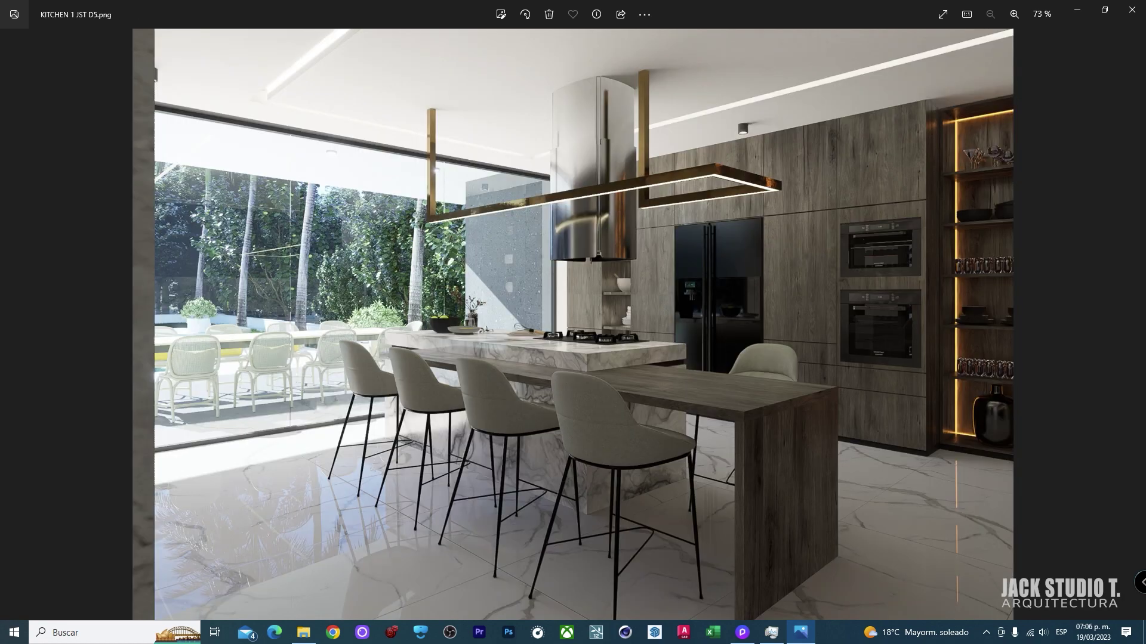
key(Right)
key(Right)
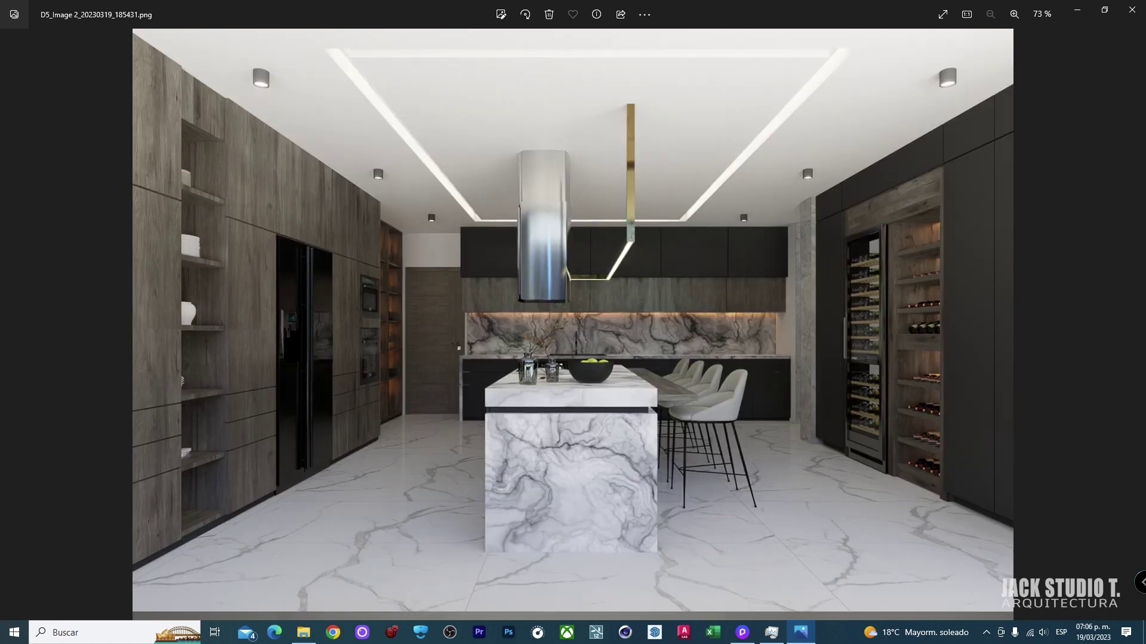
key(Left)
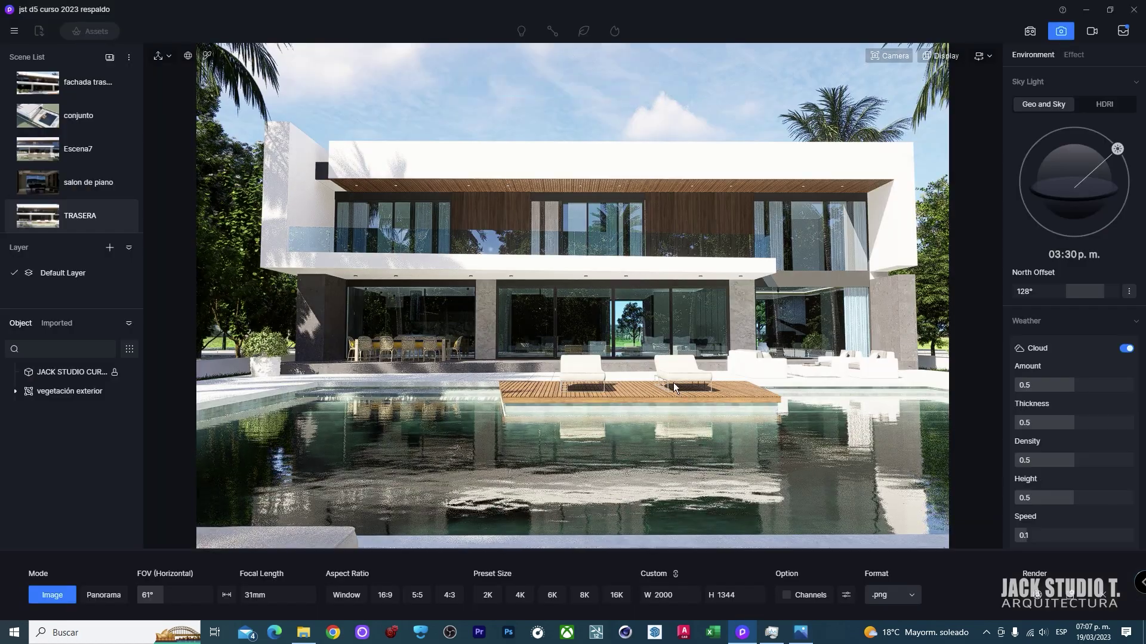
Orbit the TRASERA camera closer to the pool and rear of the house.
right_drag(673, 382, 361, 407)
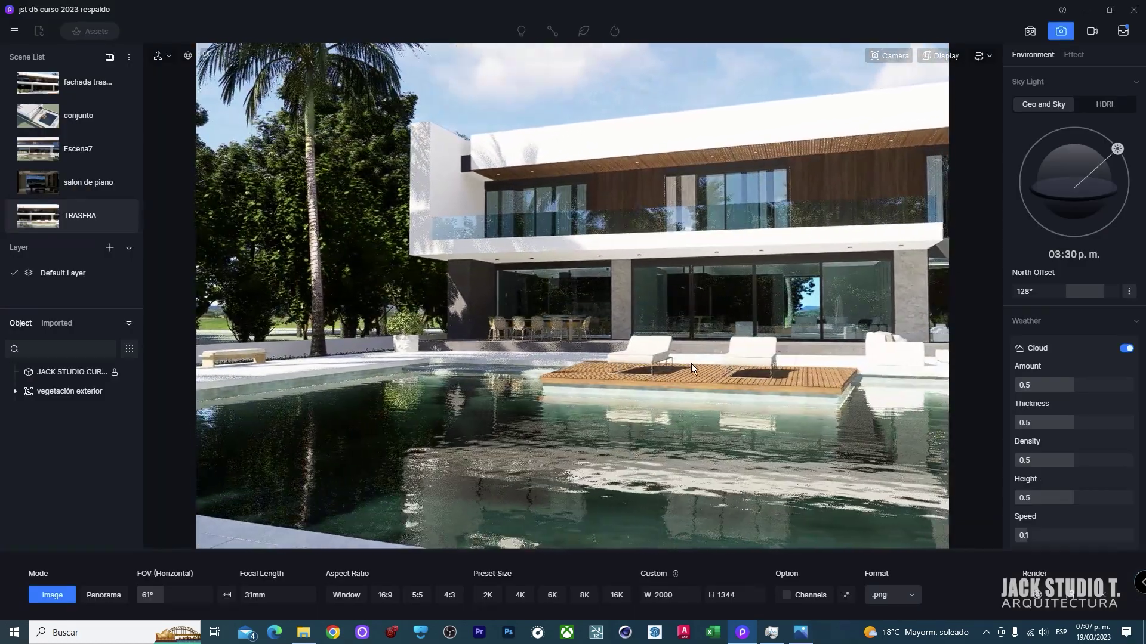